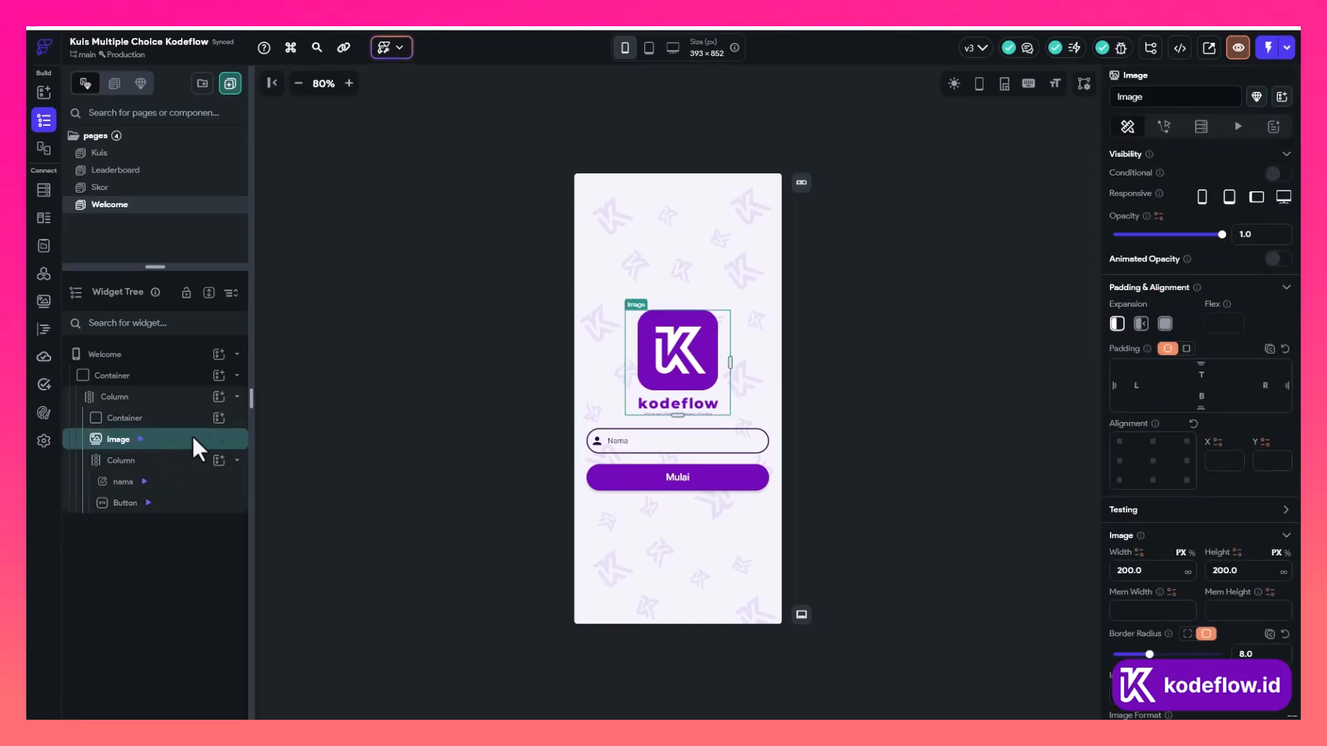
Review the Welcome page's logo image with its page-load animations, the Mulai button and the nama text field
left_click(1238, 128)
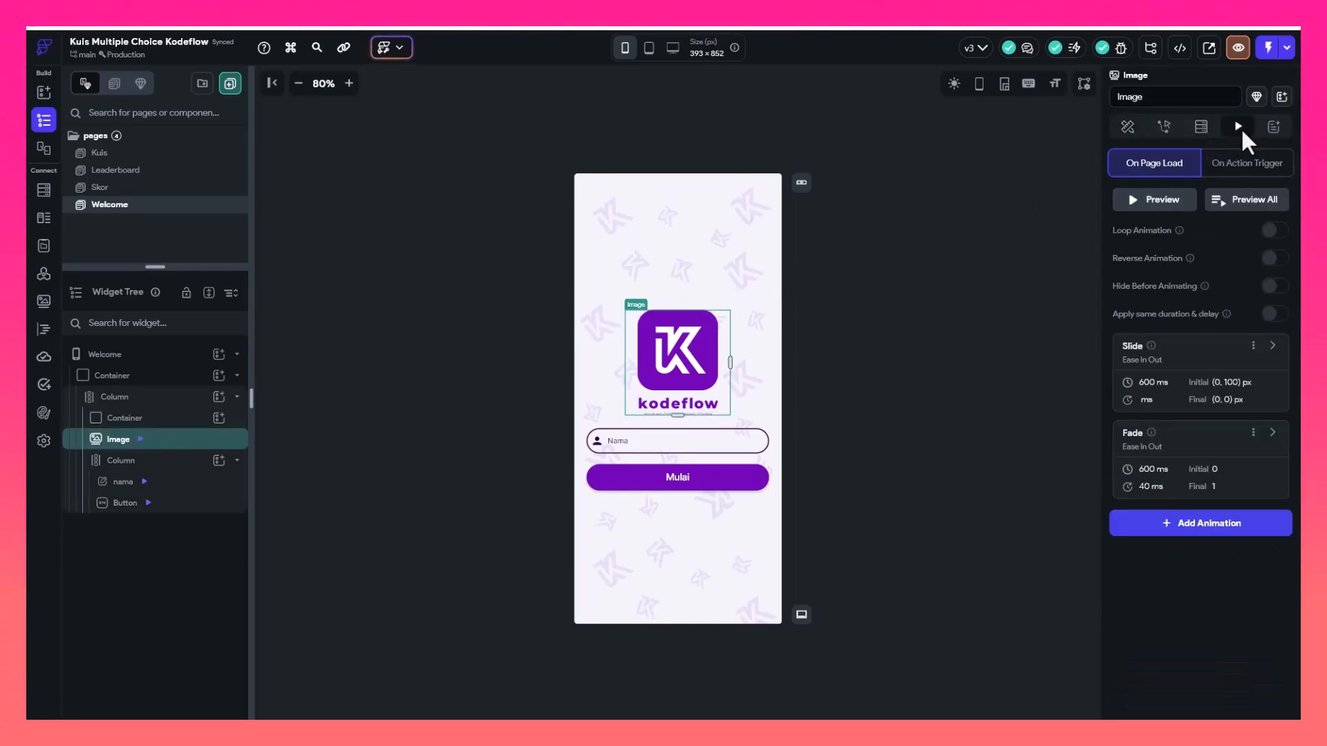
left_click(898, 227)
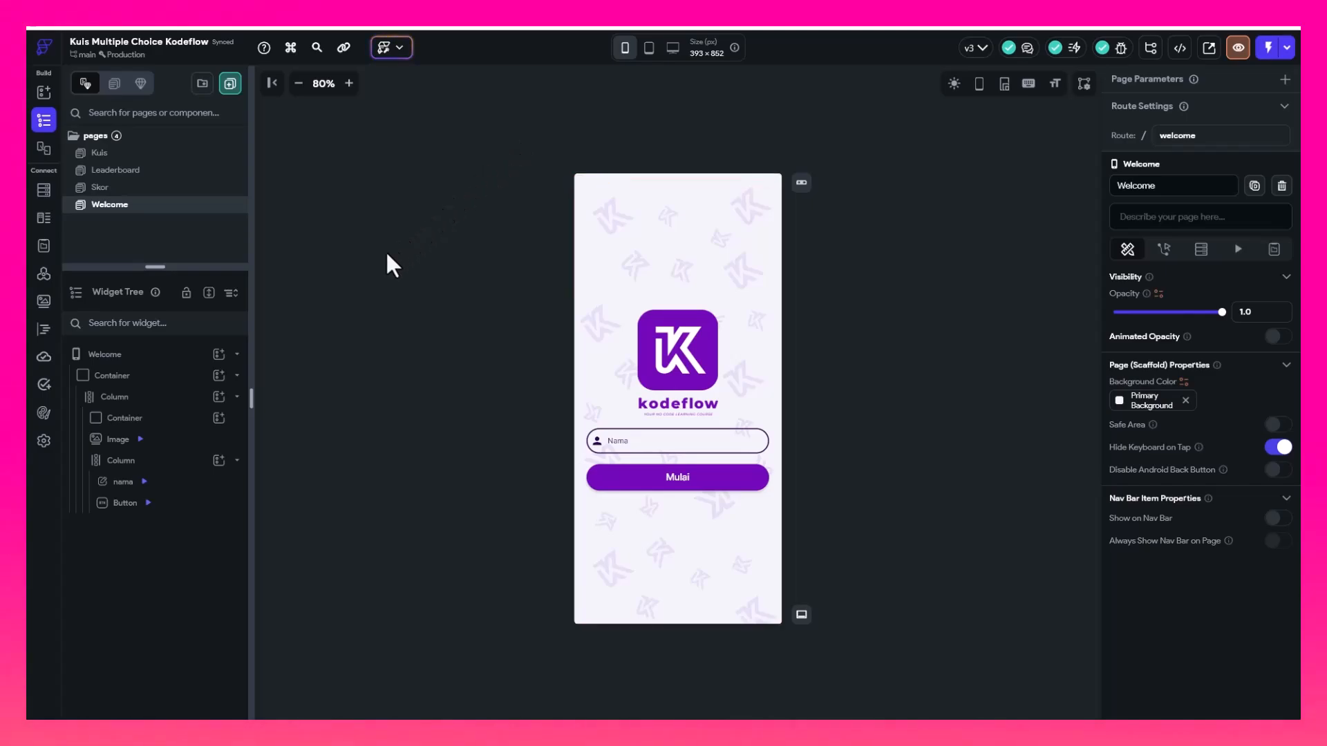
left_click(169, 446)
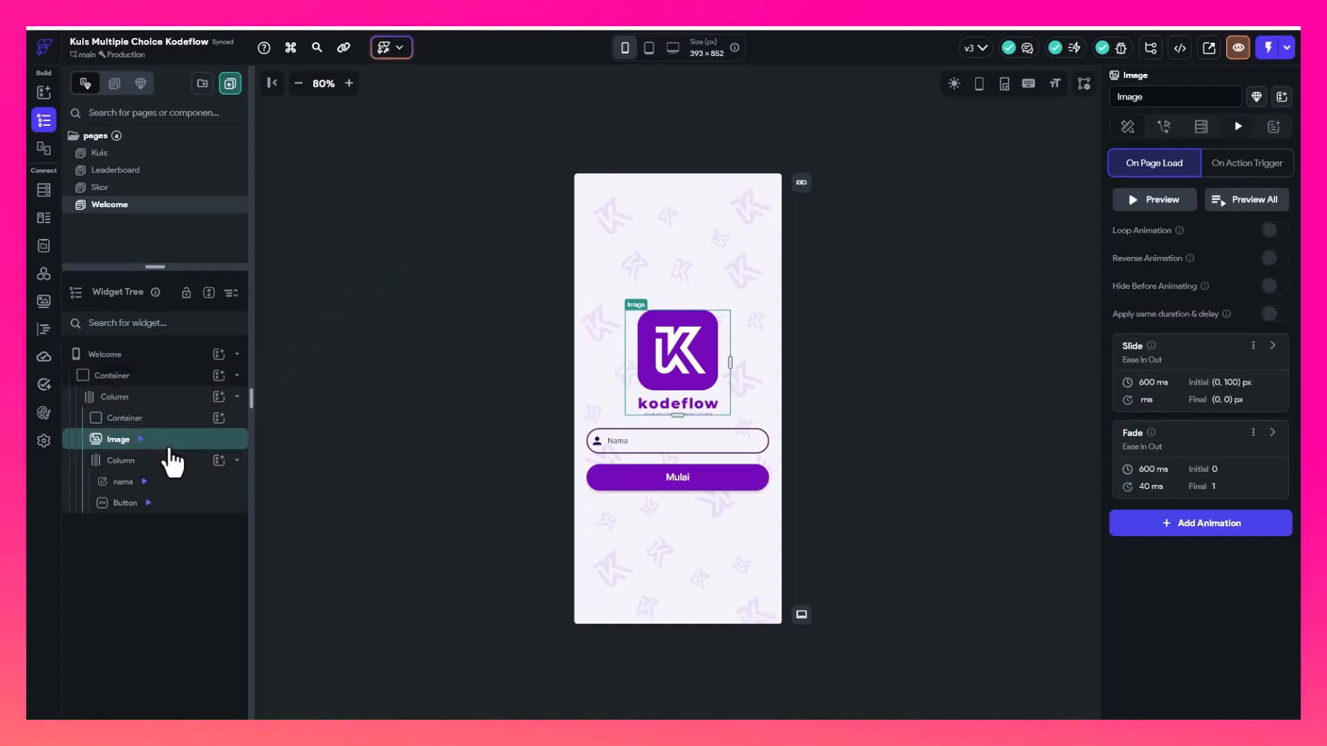
left_click(625, 482)
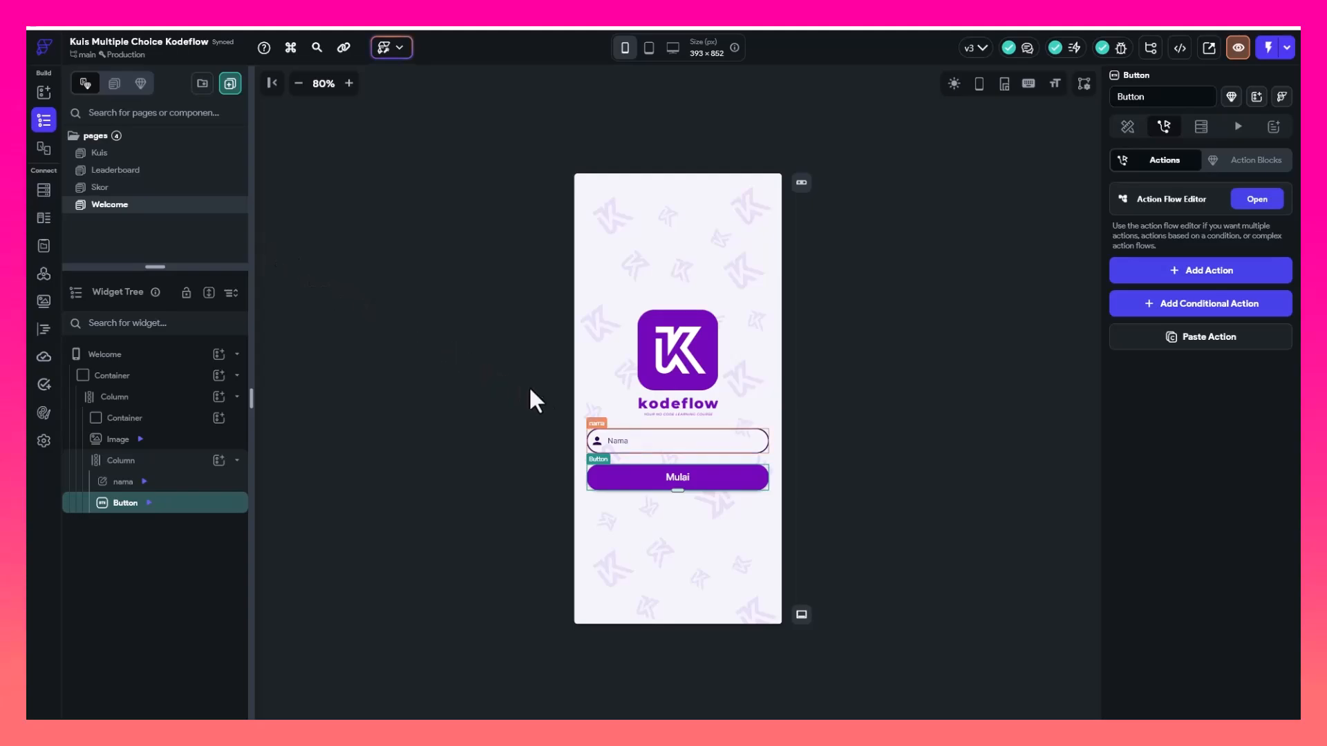
left_click(631, 446)
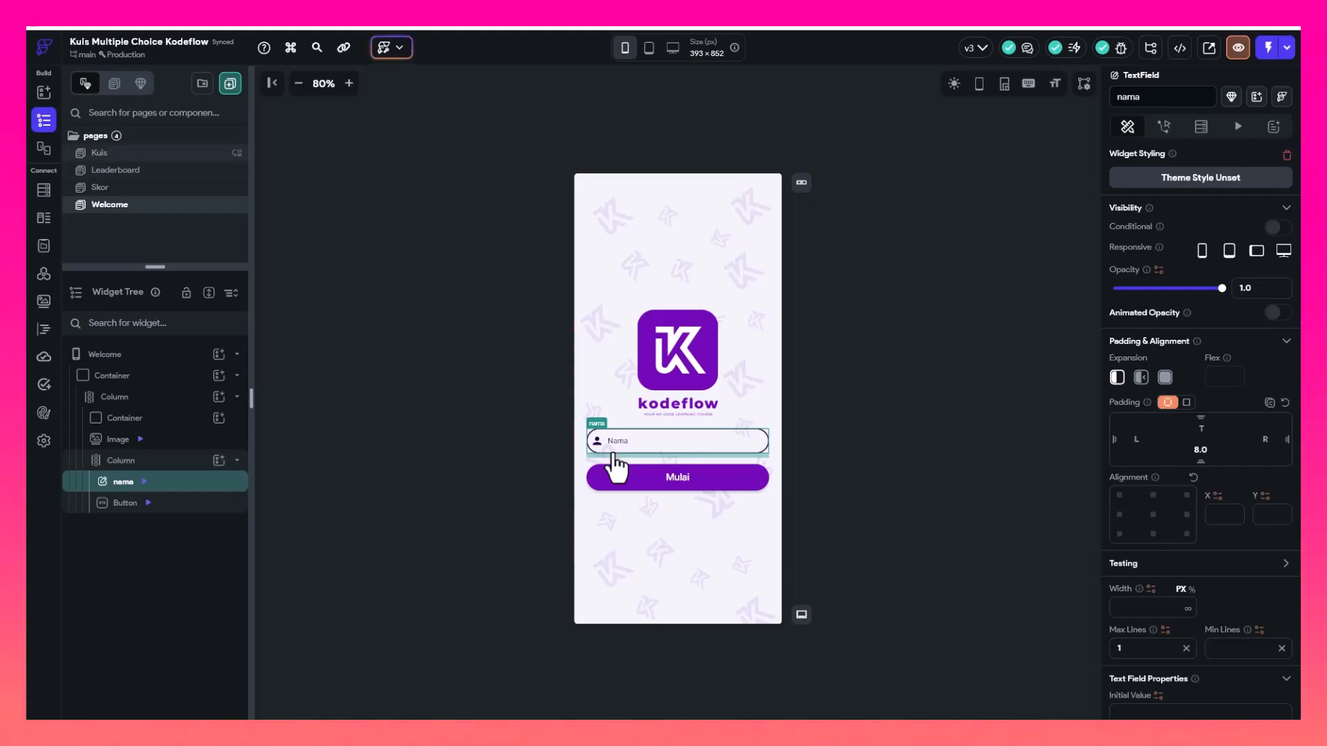
Open the Kuis page and examine its main column and header container in the widget tree
left_click(160, 158)
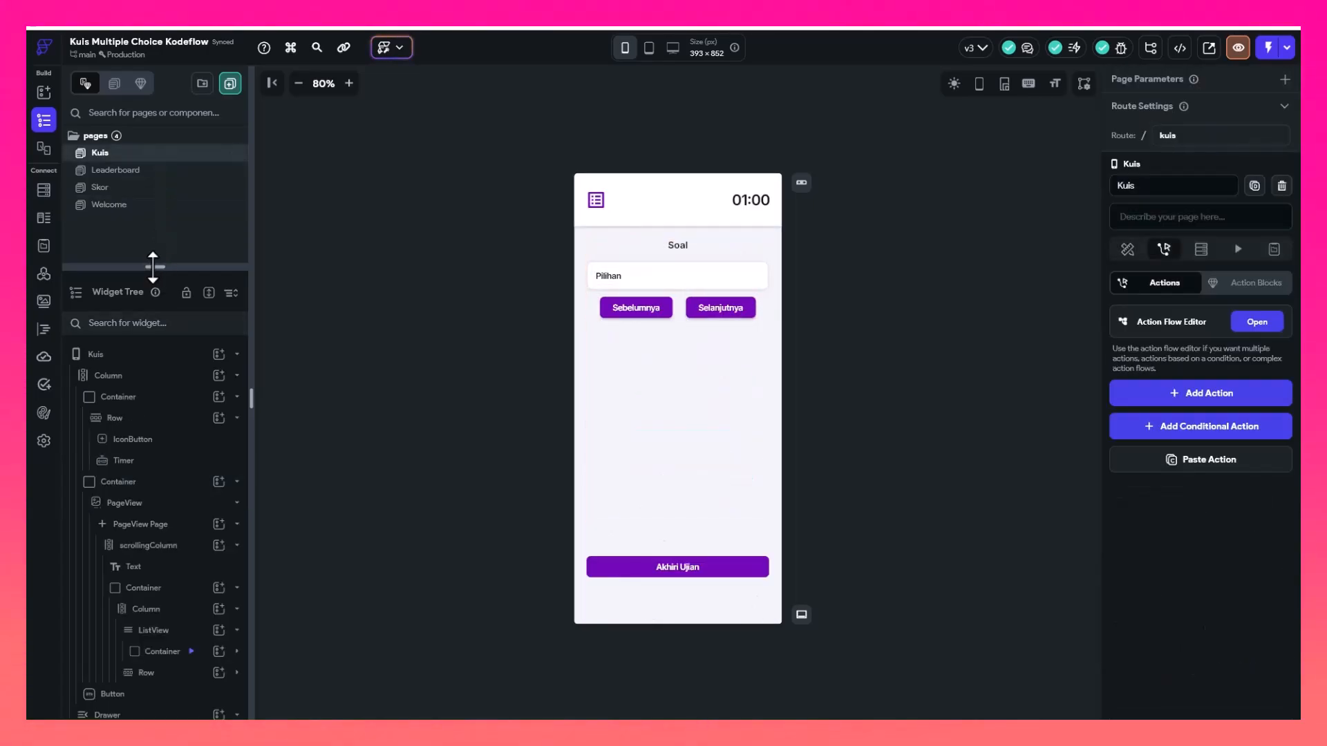
left_click_drag(152, 266, 153, 198)
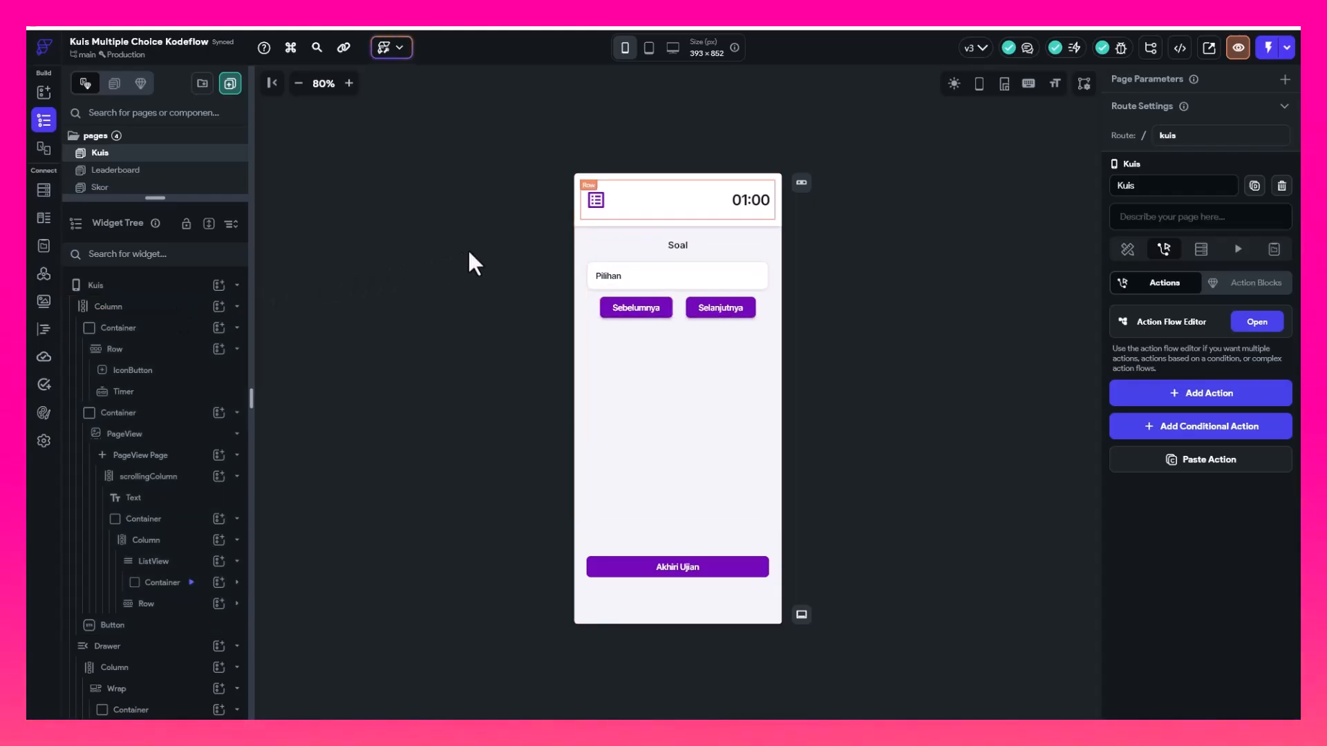
left_click(612, 221)
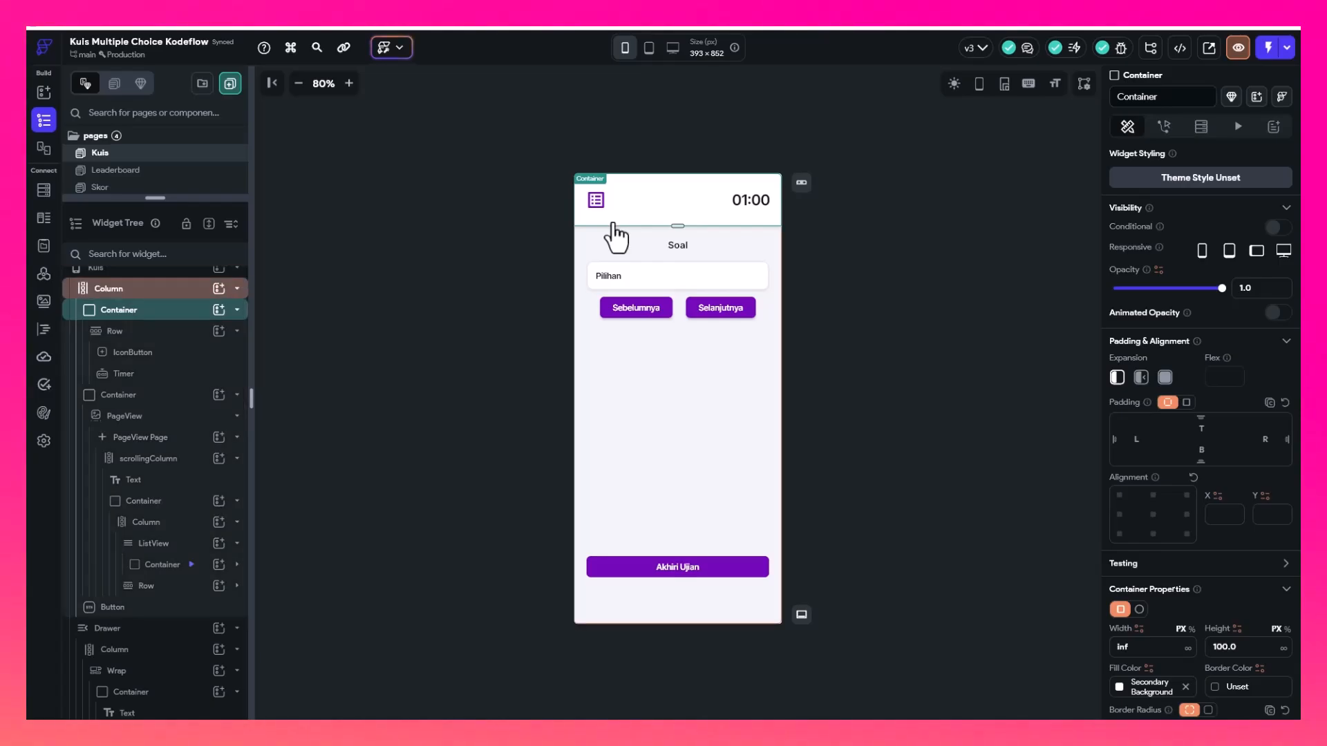
left_click(159, 311)
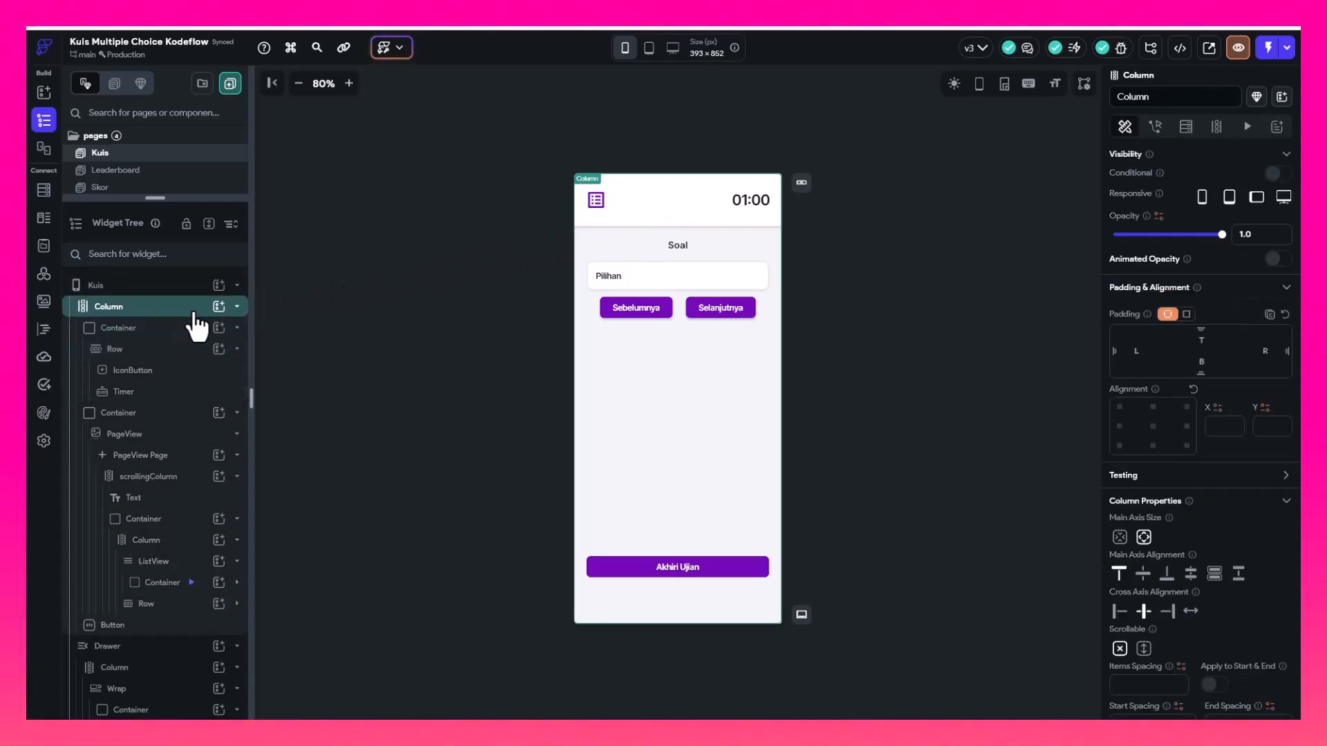
left_click(387, 309)
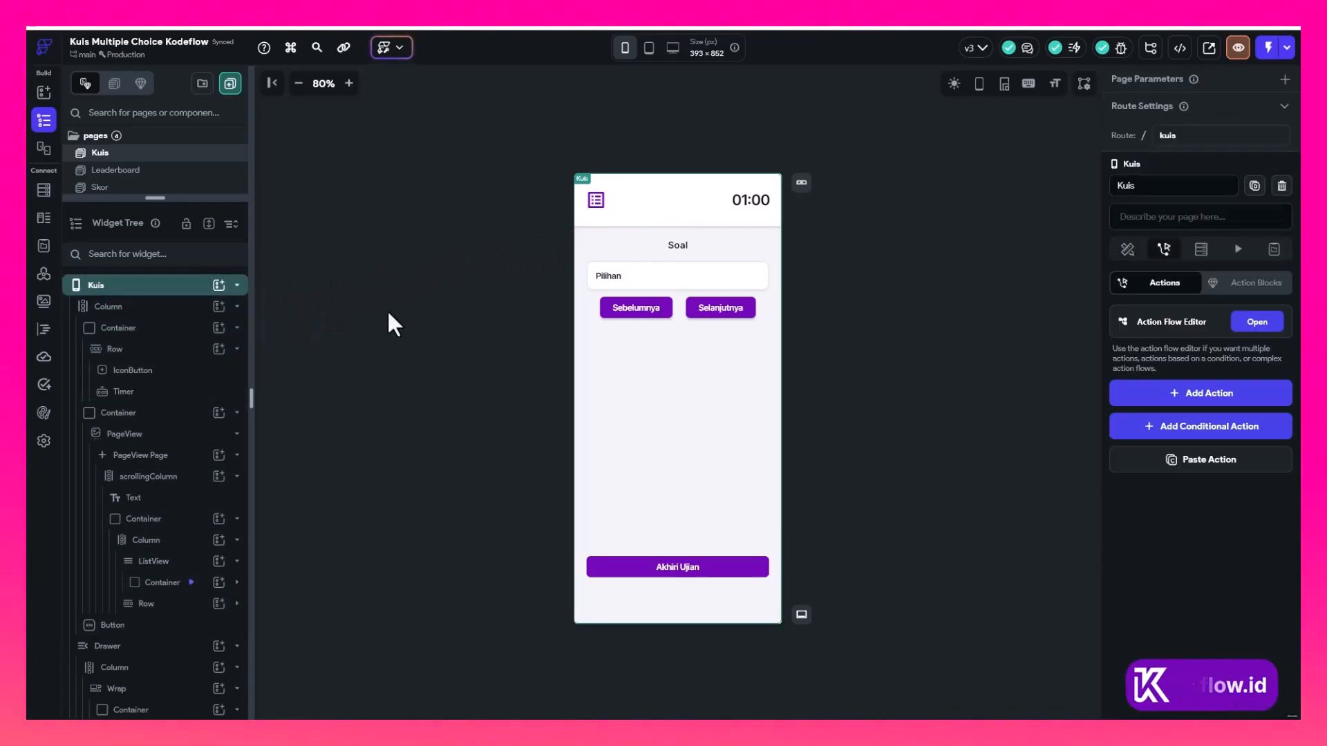
left_click(508, 147)
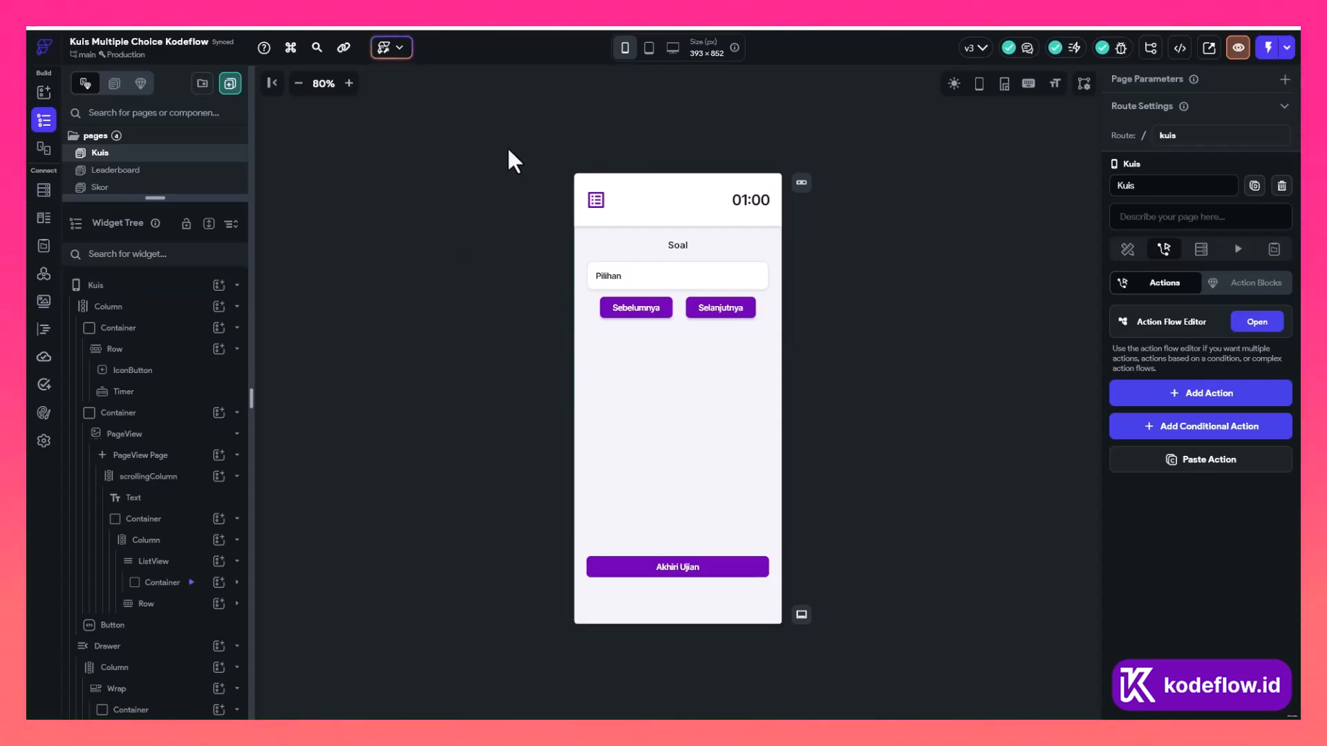
left_click(155, 284)
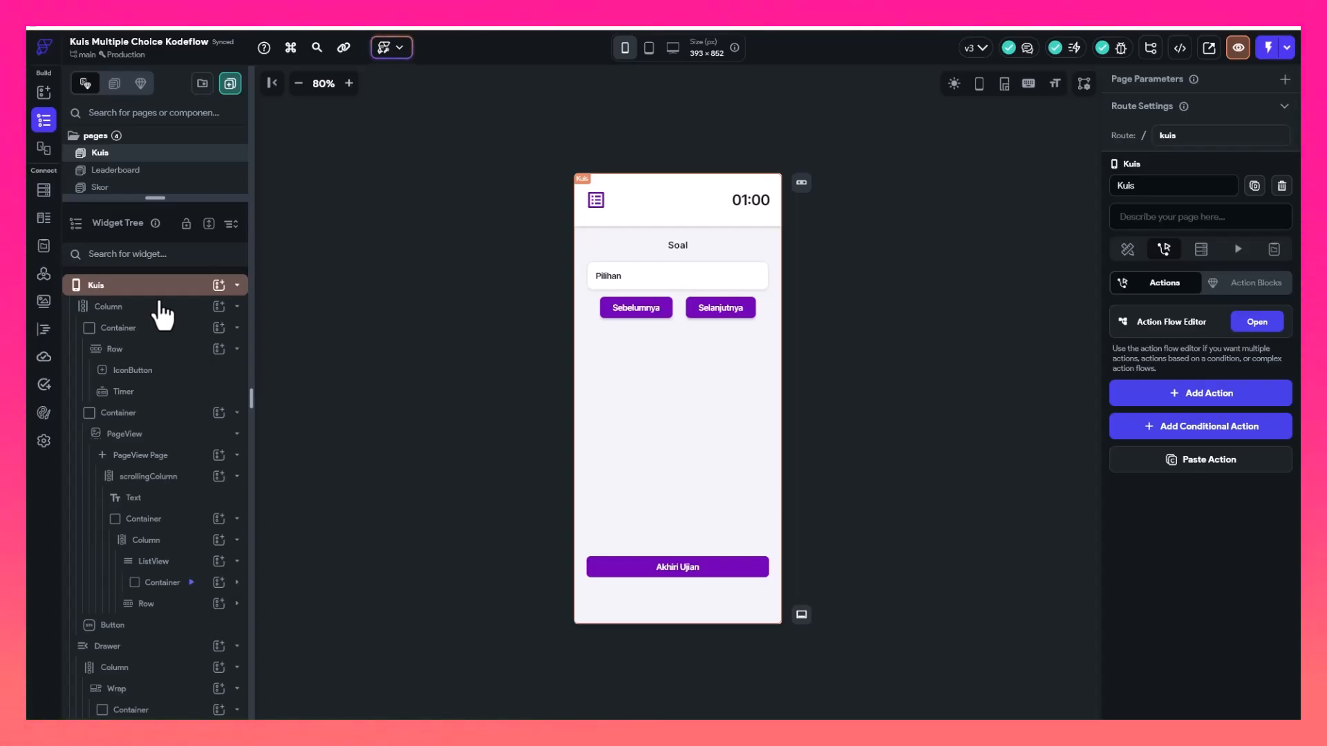
left_click(338, 244)
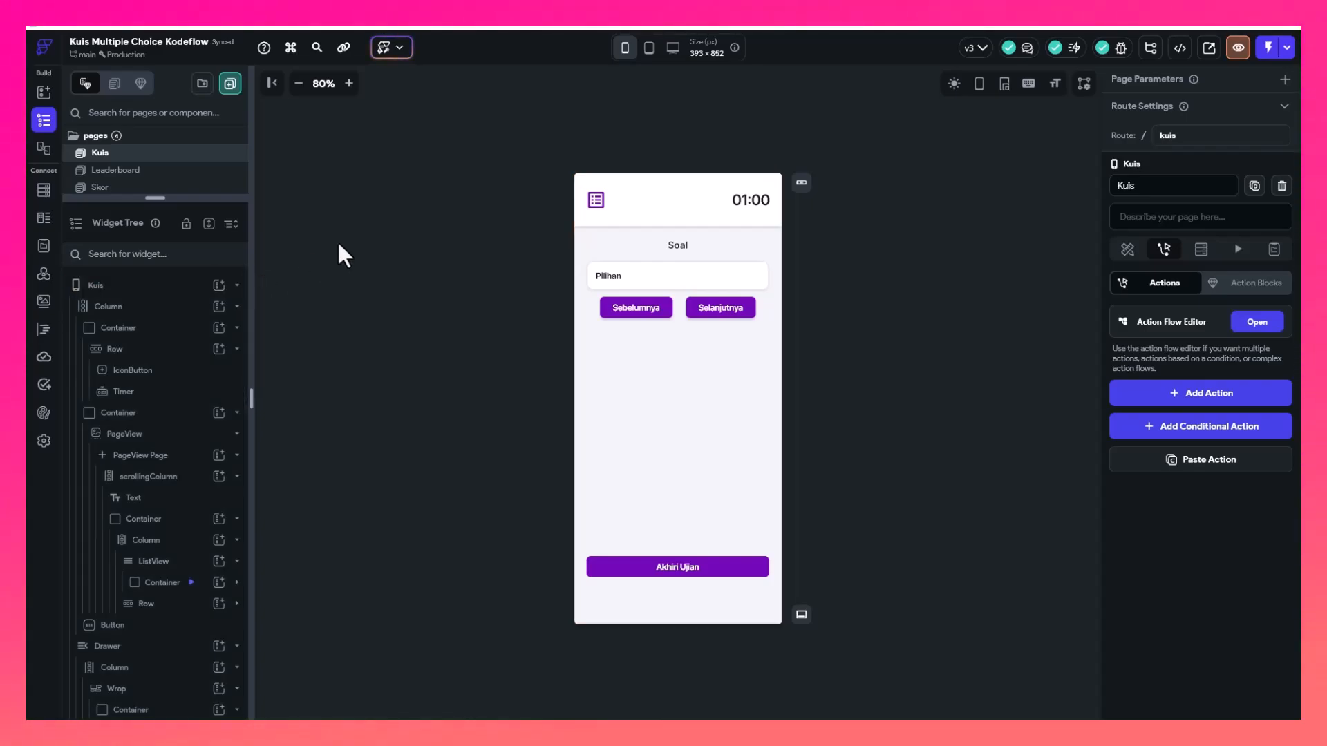
left_click(136, 286)
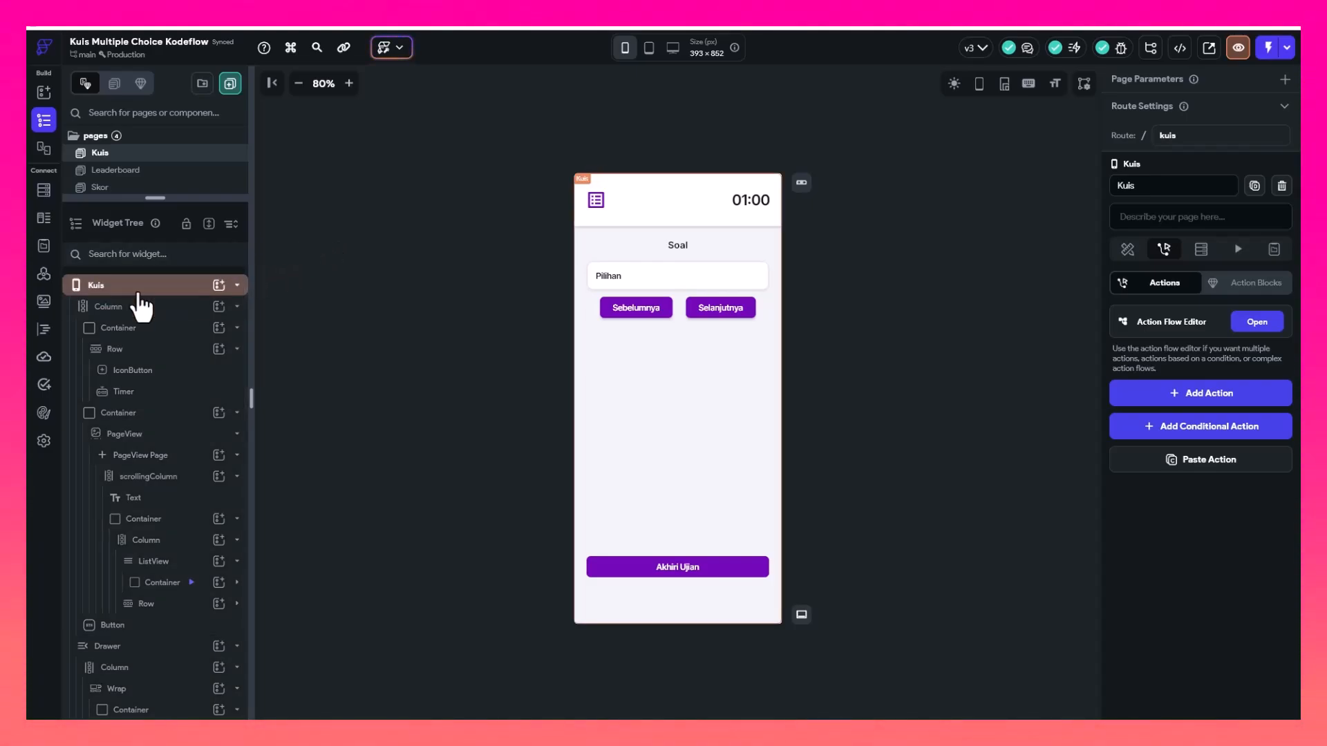
mouse_move(195, 194)
left_mouse_down()
mouse_move(194, 270)
mouse_move(193, 220)
left_mouse_up()
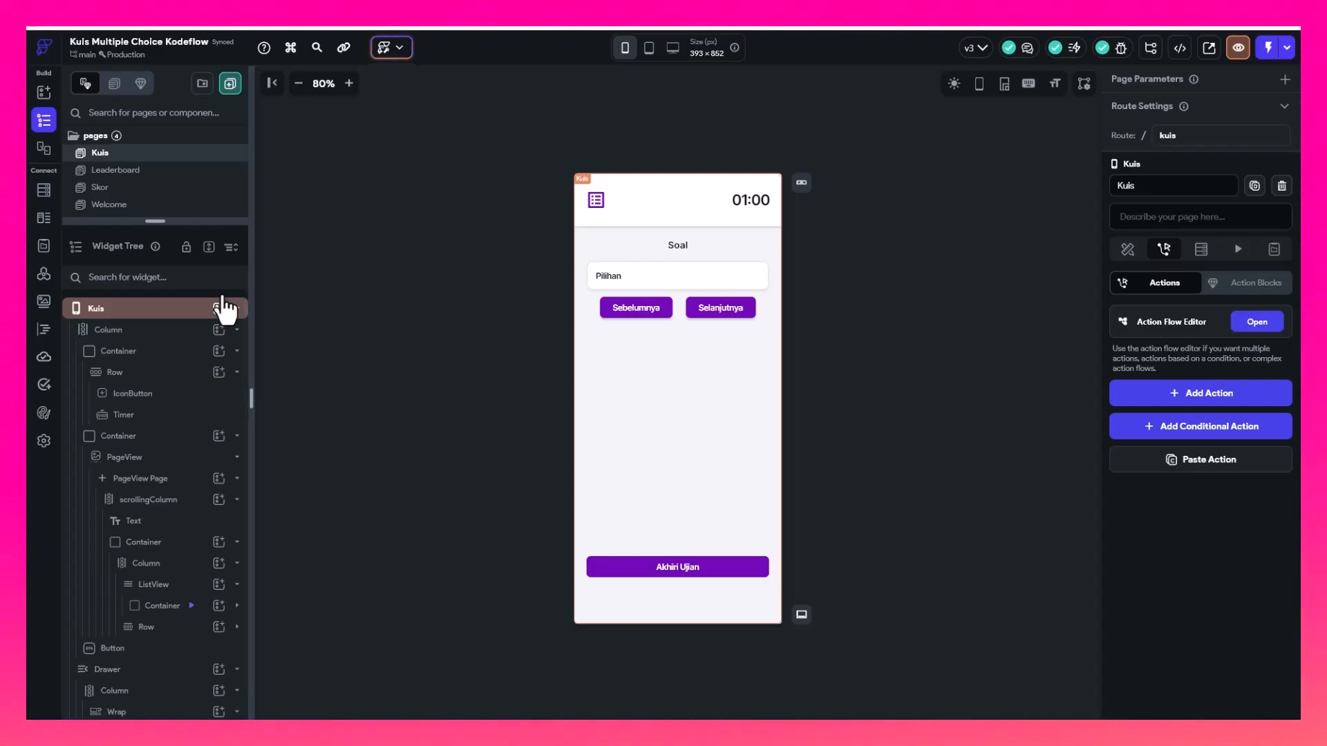
Inspect the Kuis page's header container with its countdown timer and list icon button, and the scrolling column below it
left_click(174, 332)
left_click(166, 332)
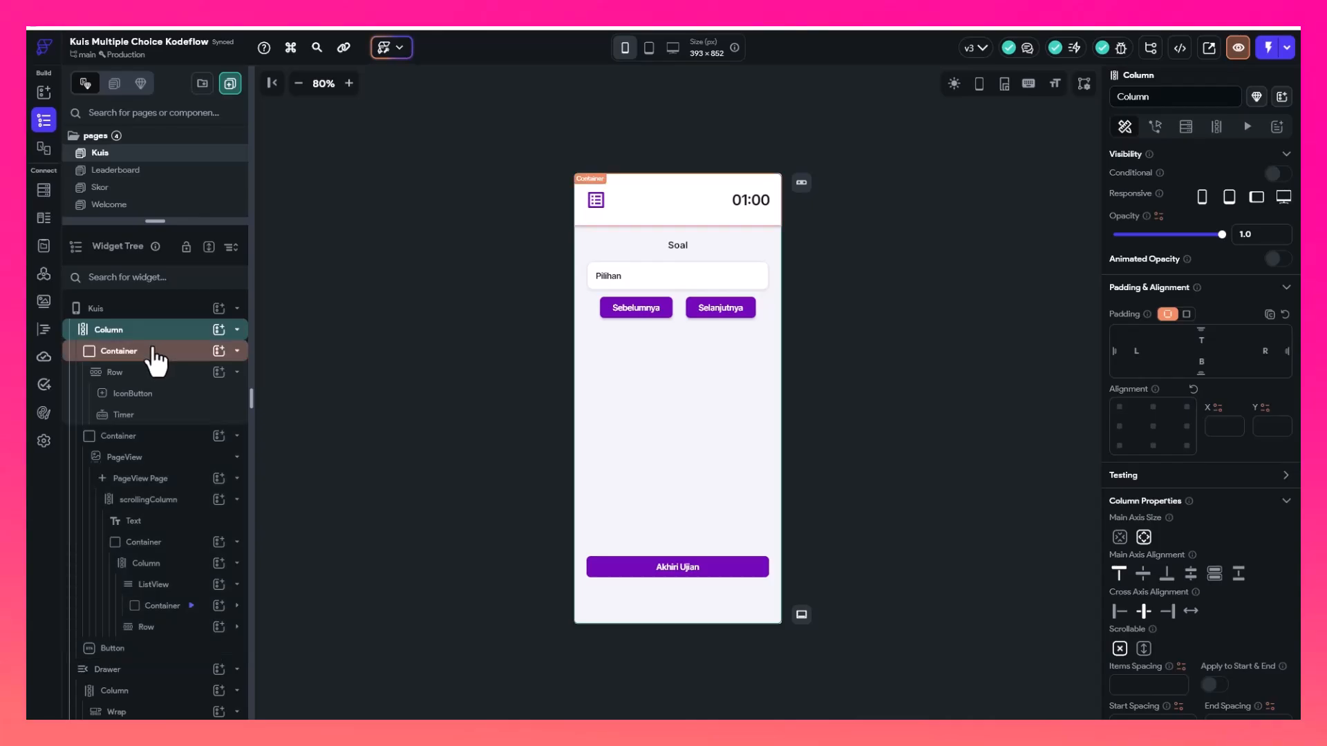
left_click(157, 351)
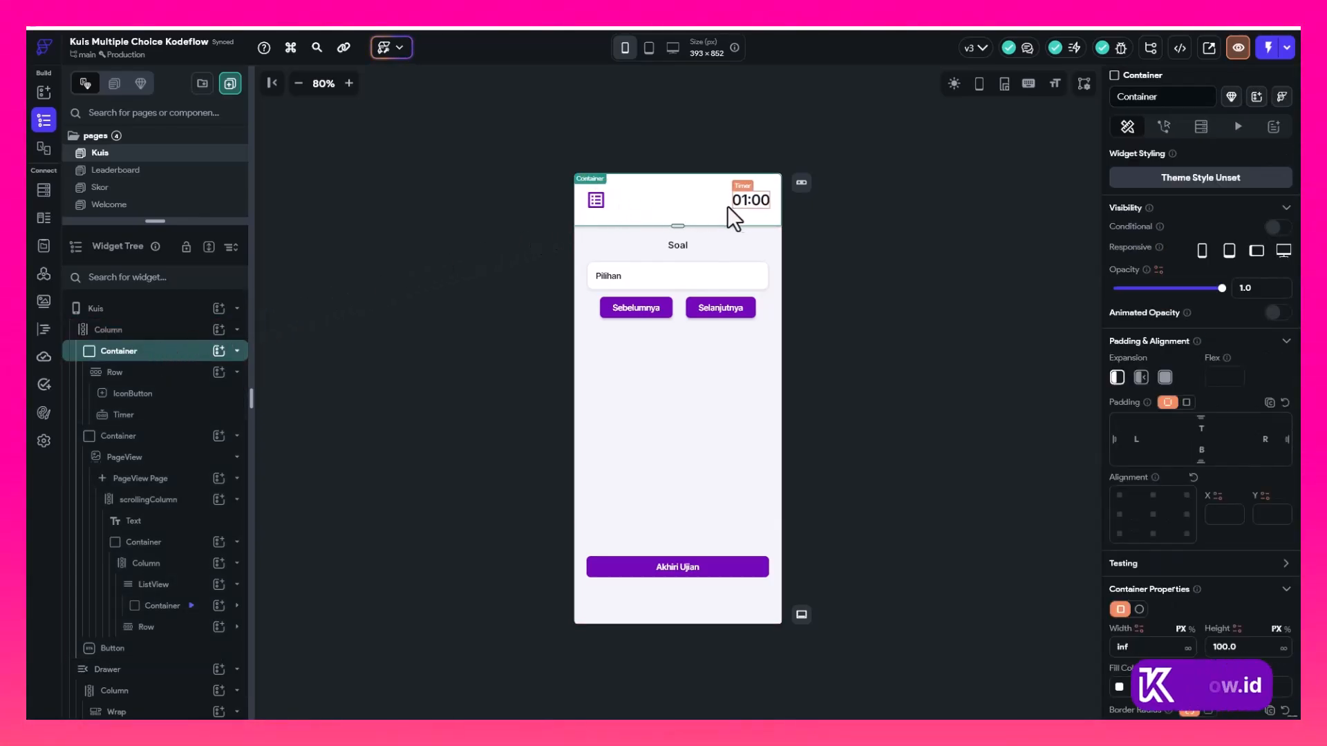
left_click(754, 206)
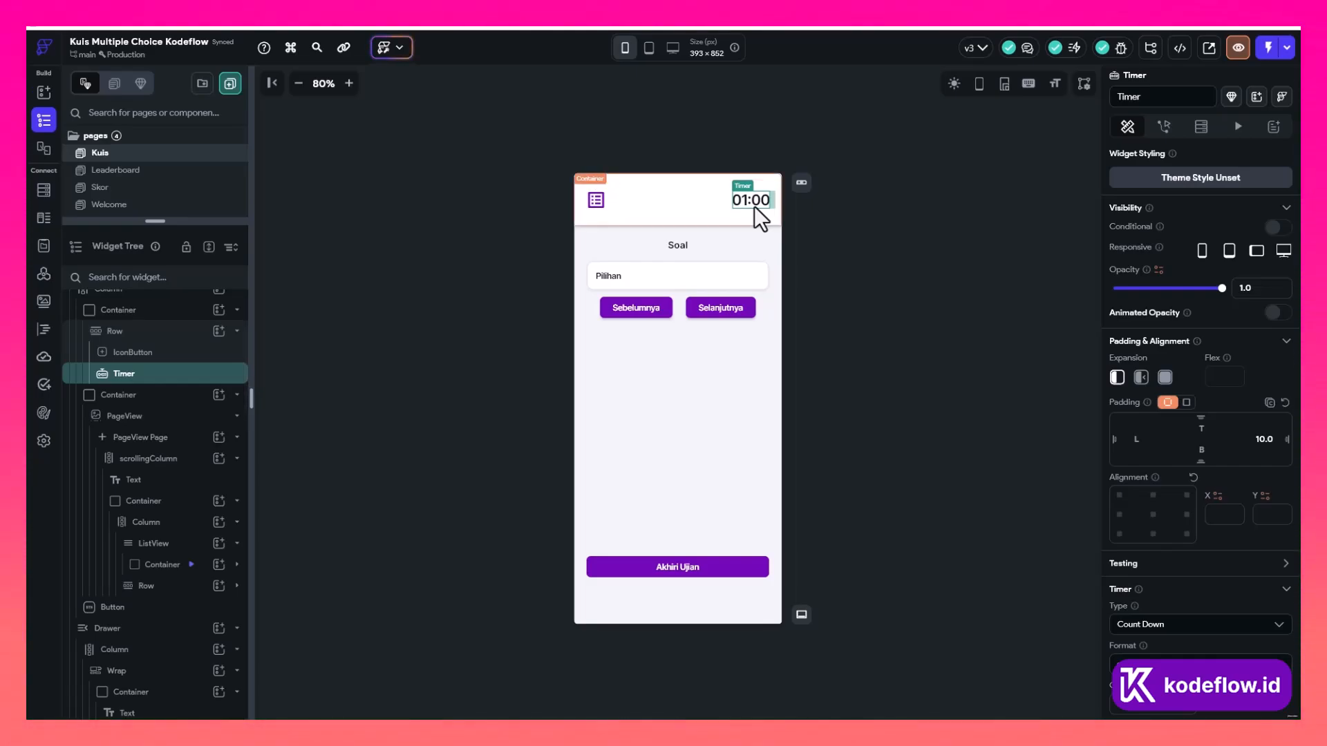
left_click(627, 370)
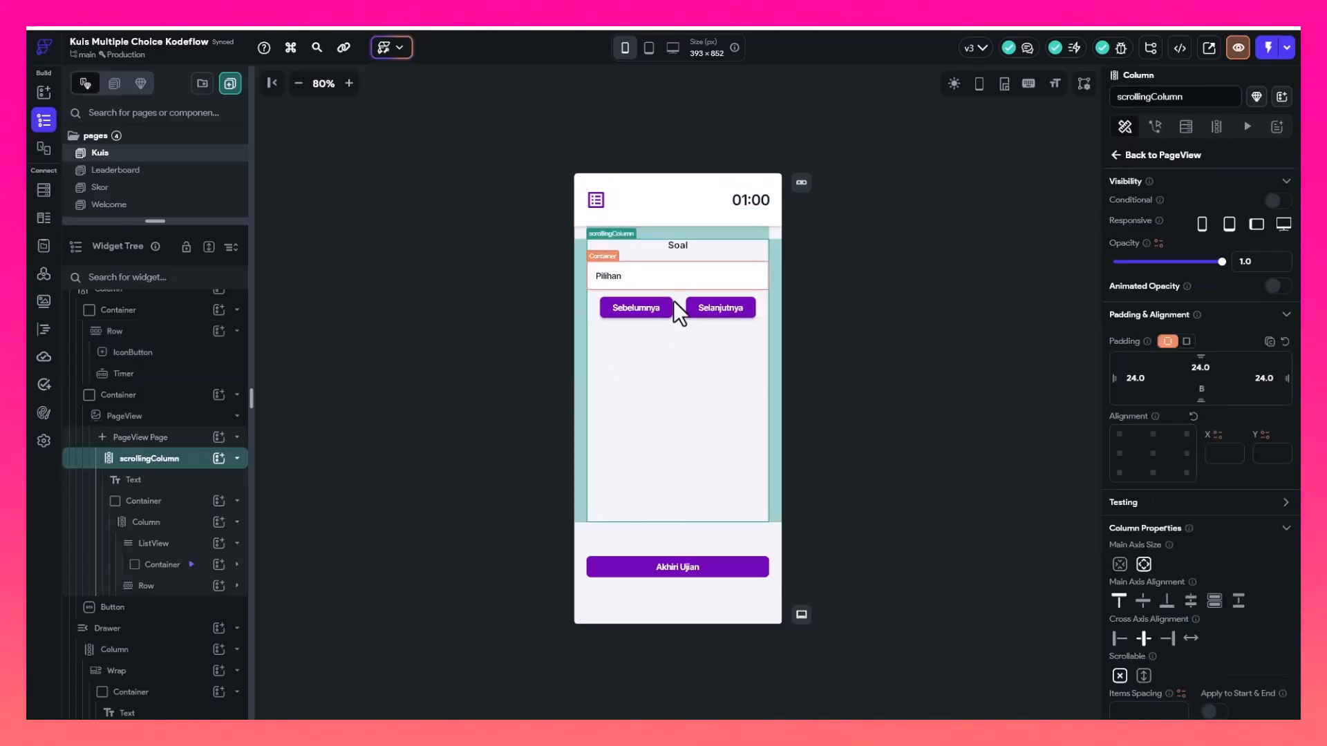
left_click(743, 200)
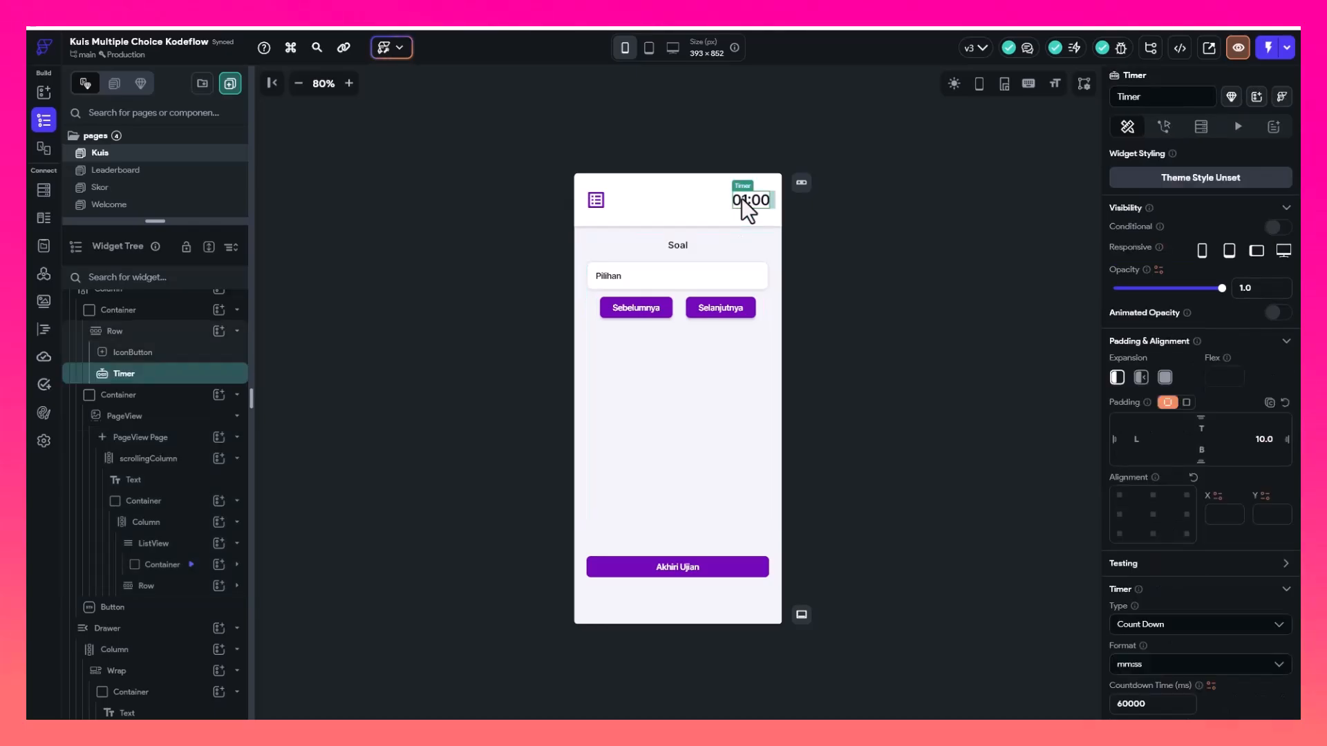
left_click(597, 207)
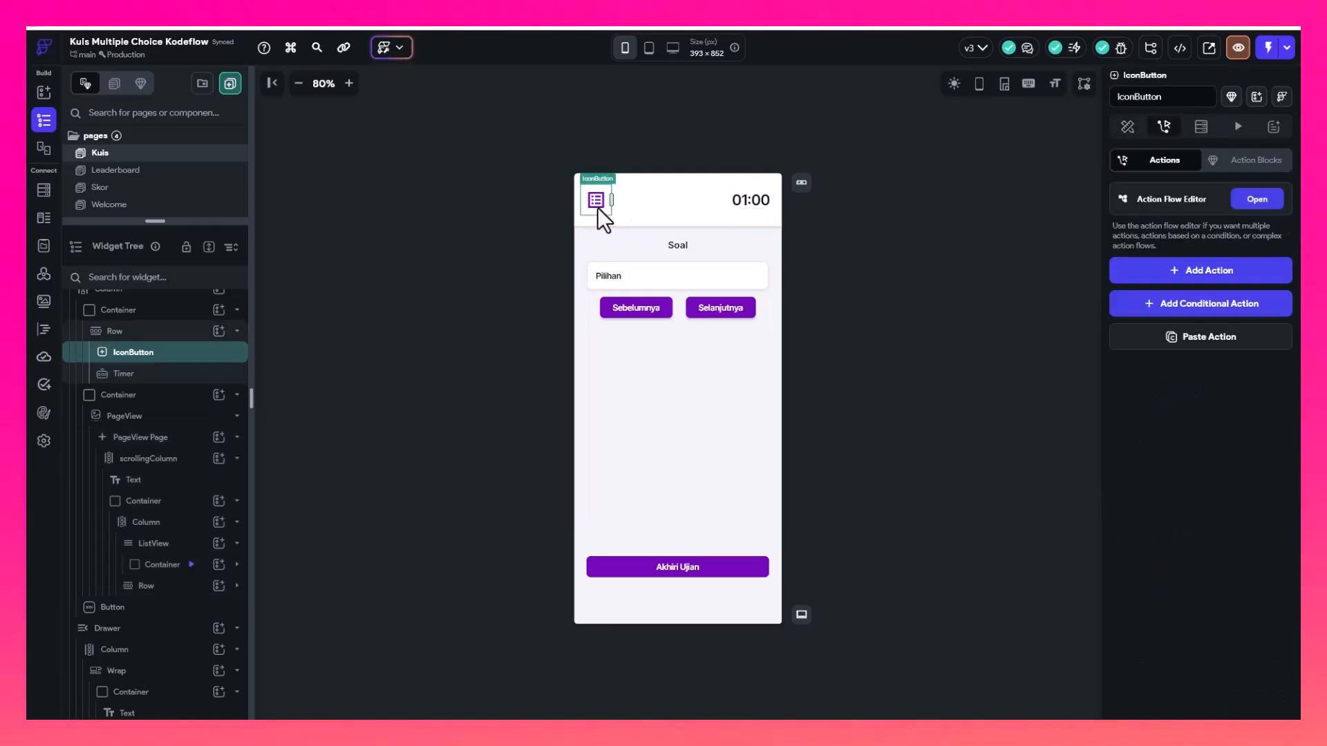
Show the Kuis page's drawer on the canvas for inspection, then hide it again
left_click(168, 631)
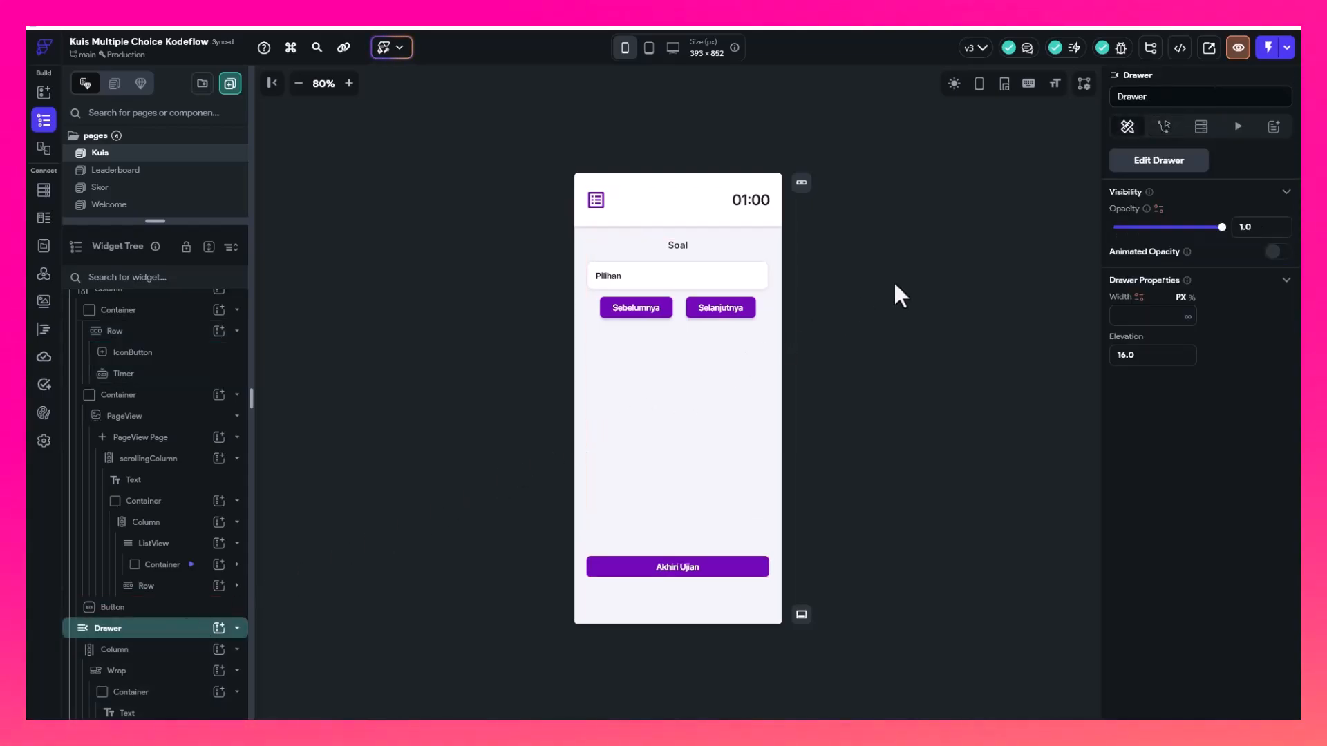
left_click(1158, 166)
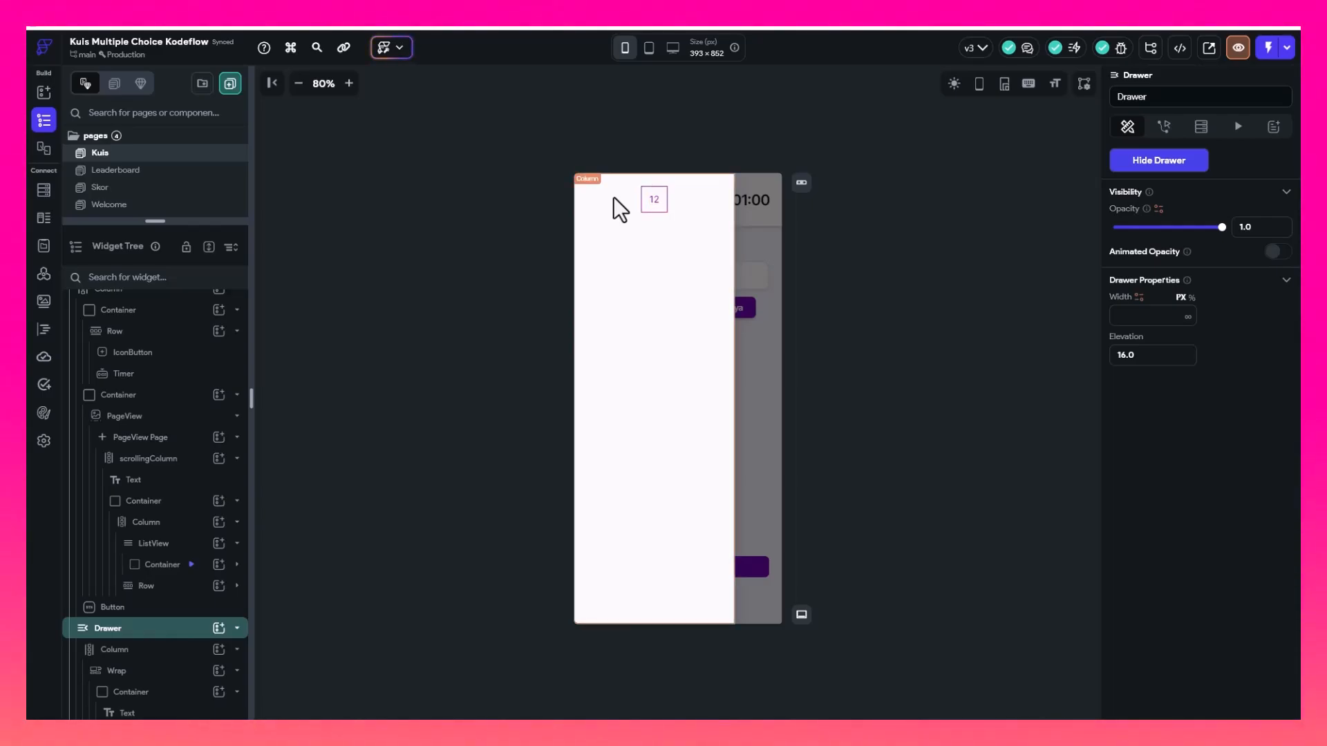
left_click(1159, 160)
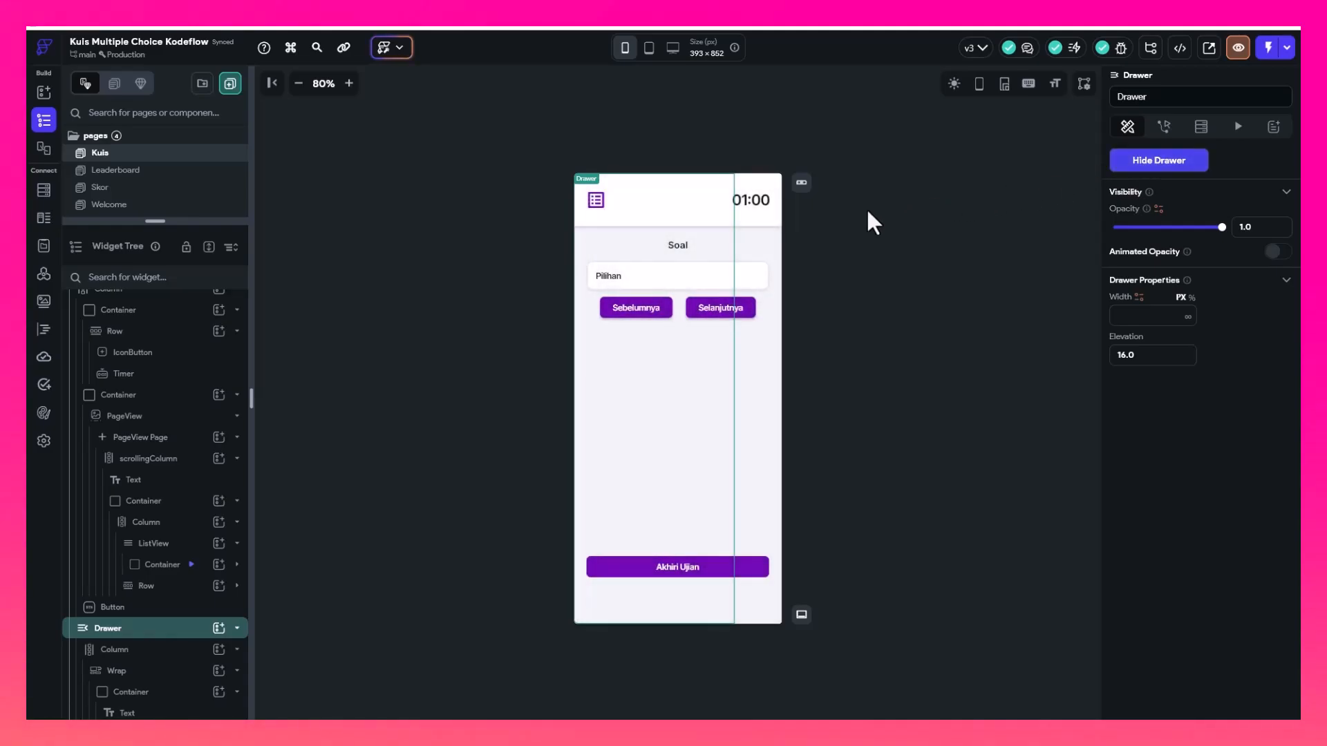
Examine the quiz content area: the Soal text, the PageView with its nested page and scrolling column, and the ListView of Pilihan options
left_click(672, 244)
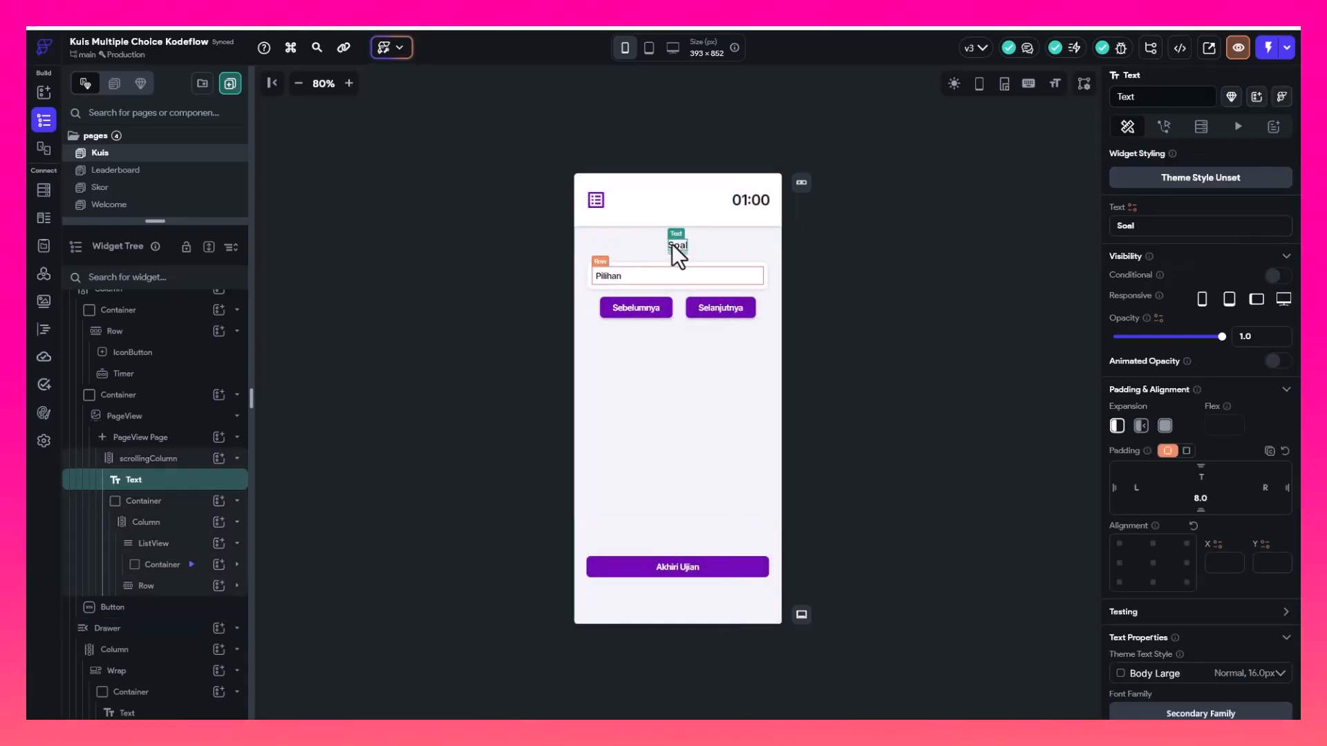
left_click(144, 416)
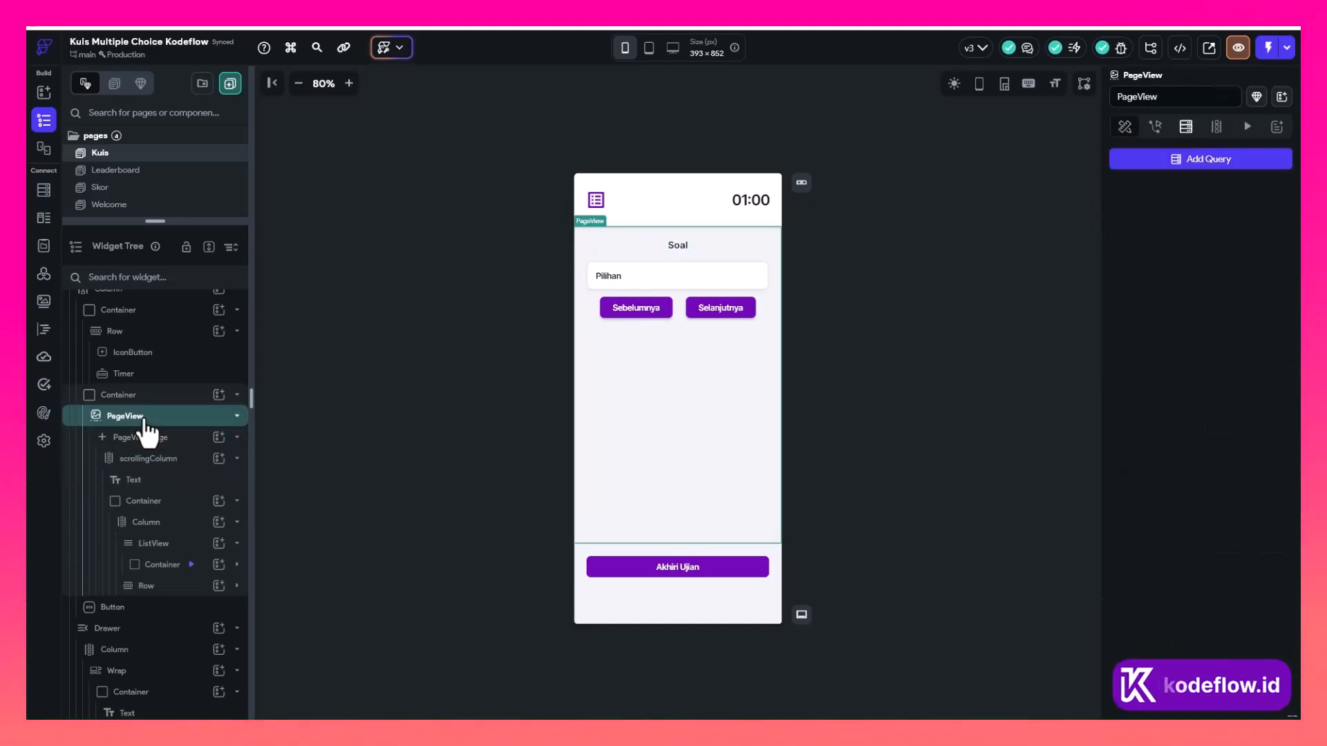
left_click(237, 438)
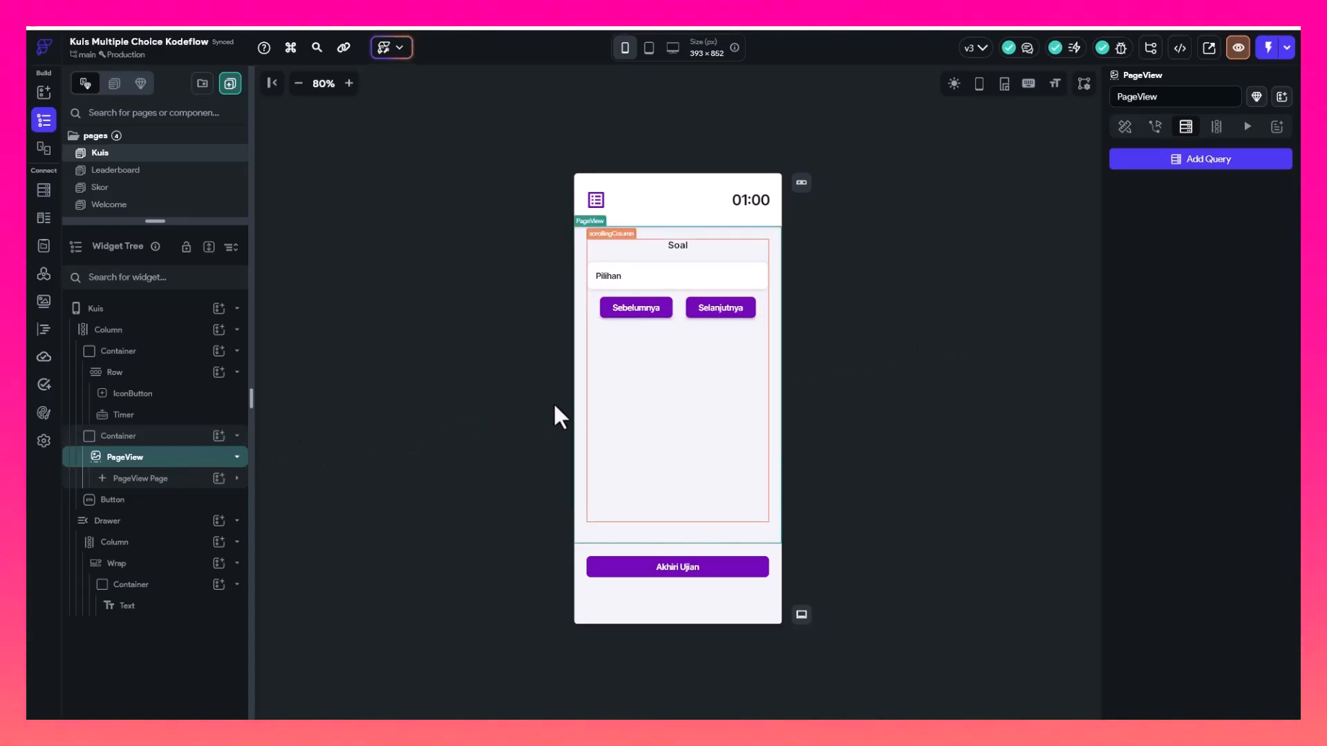
left_click(169, 480)
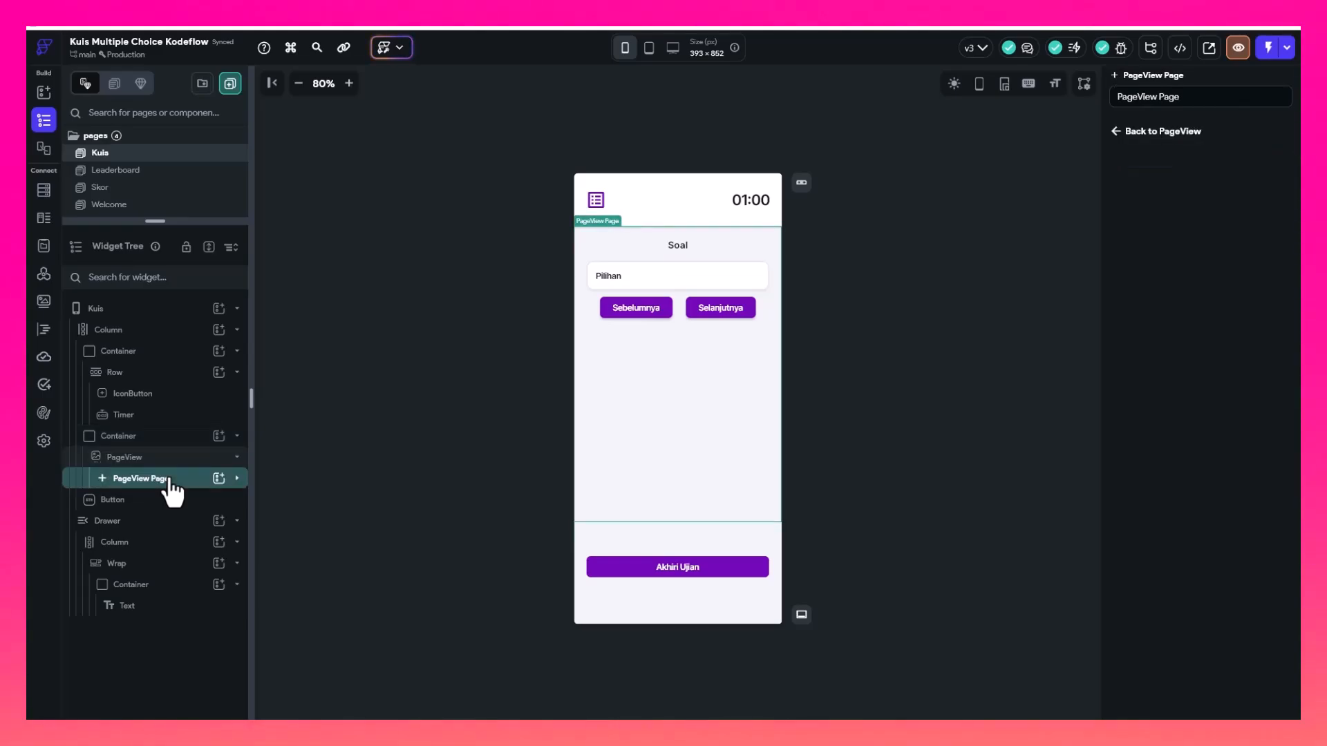
left_click(238, 479)
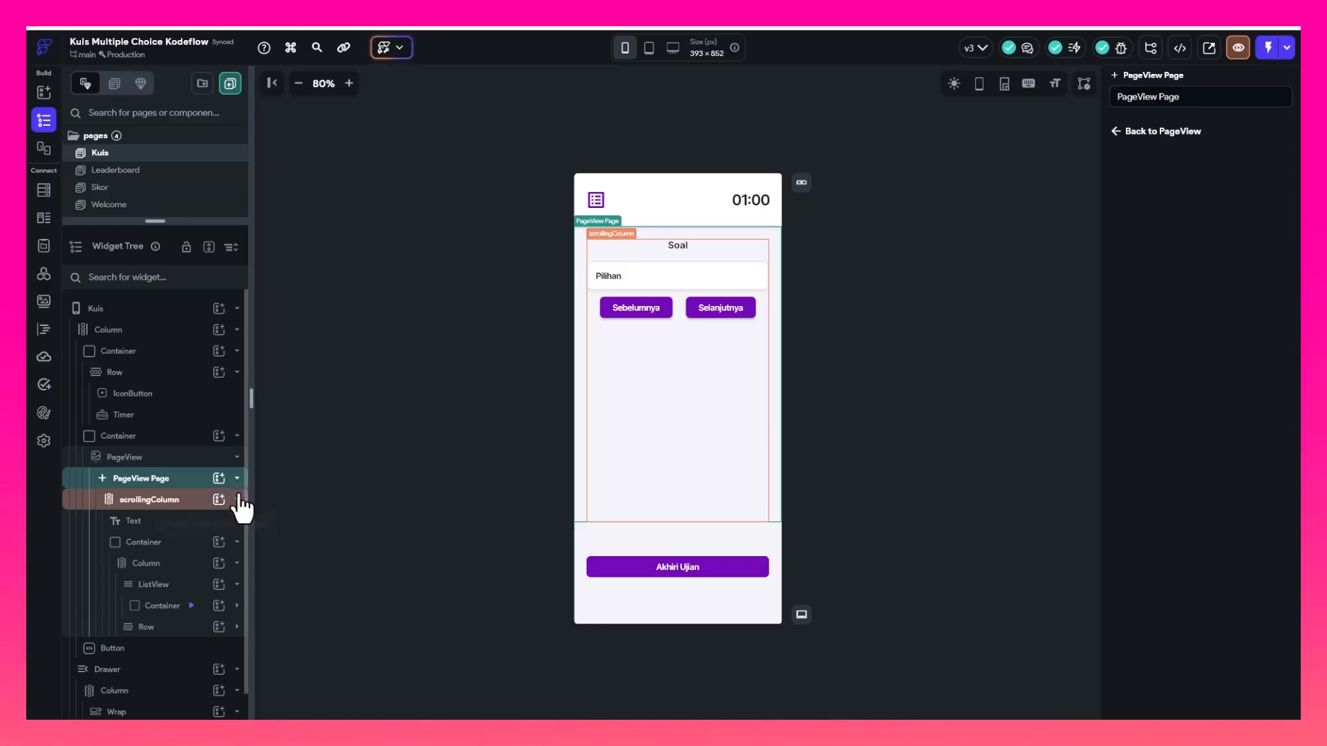
left_click(237, 499)
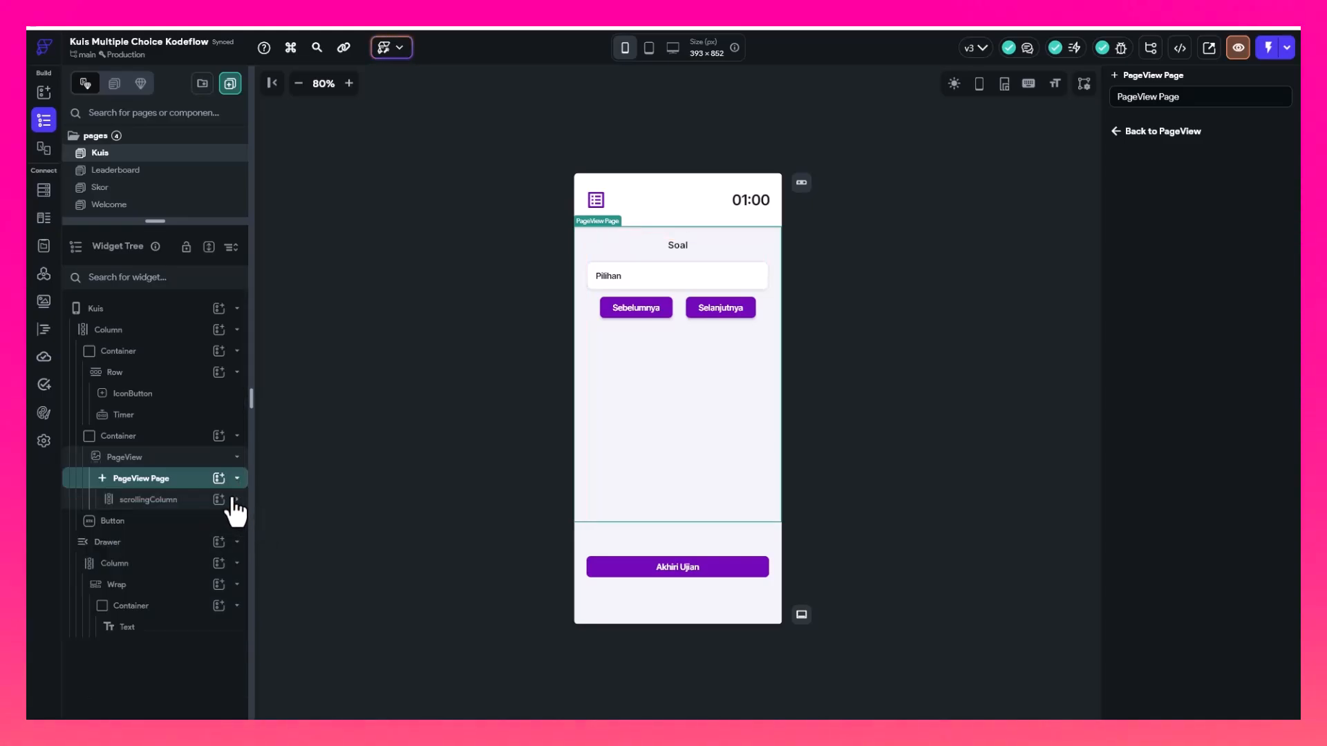
left_click(163, 460)
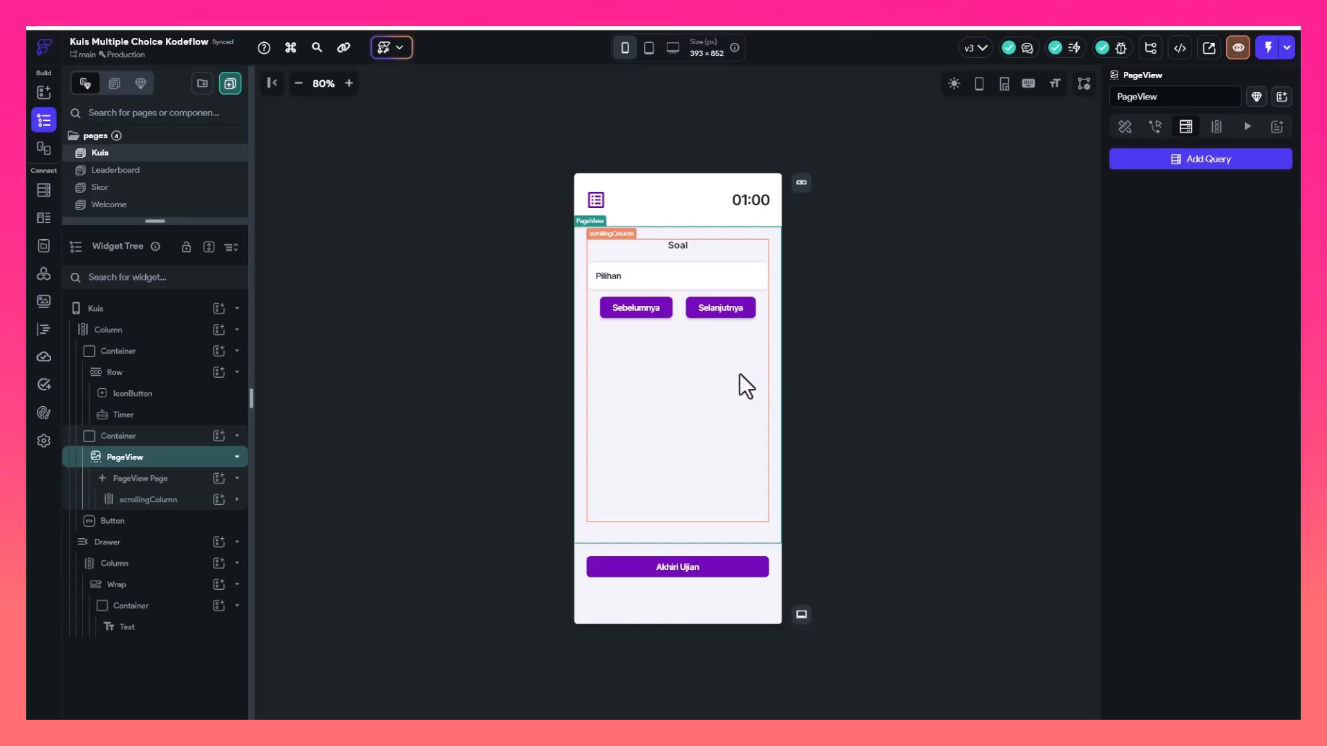
left_click(687, 274)
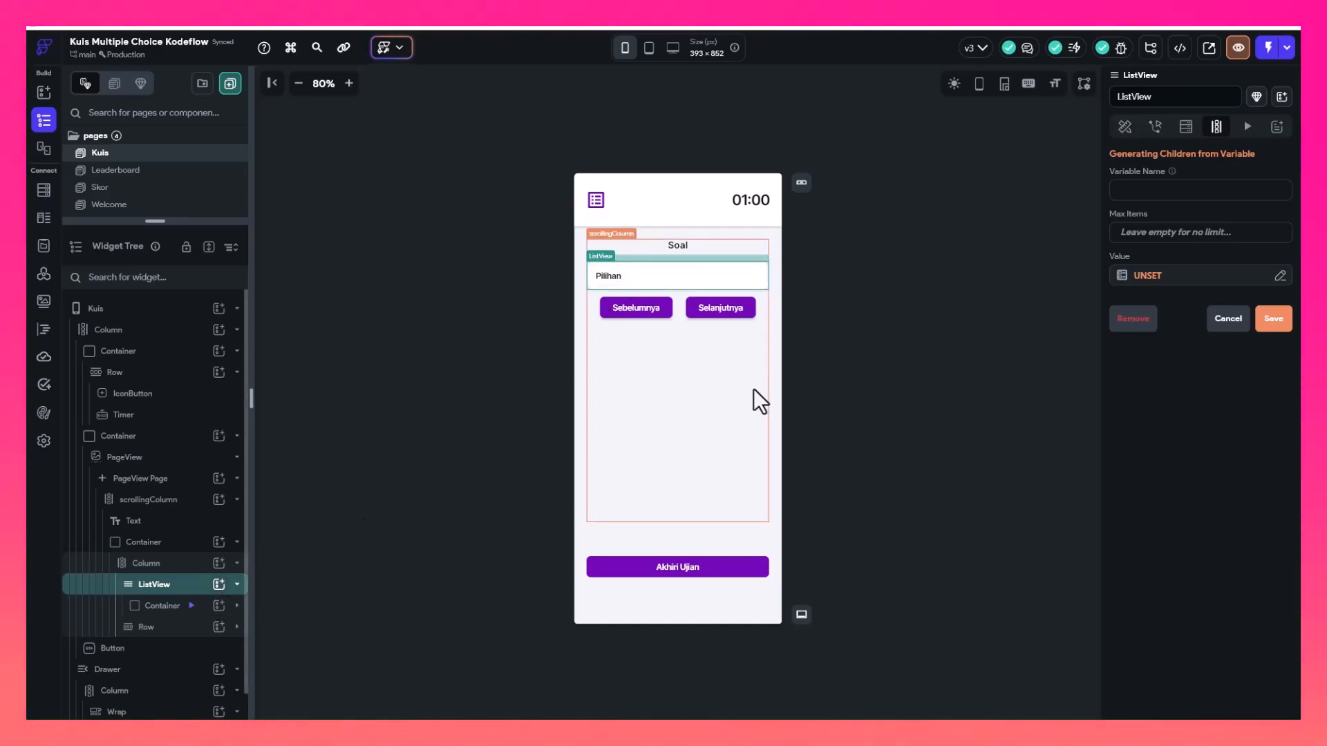
left_click(360, 462)
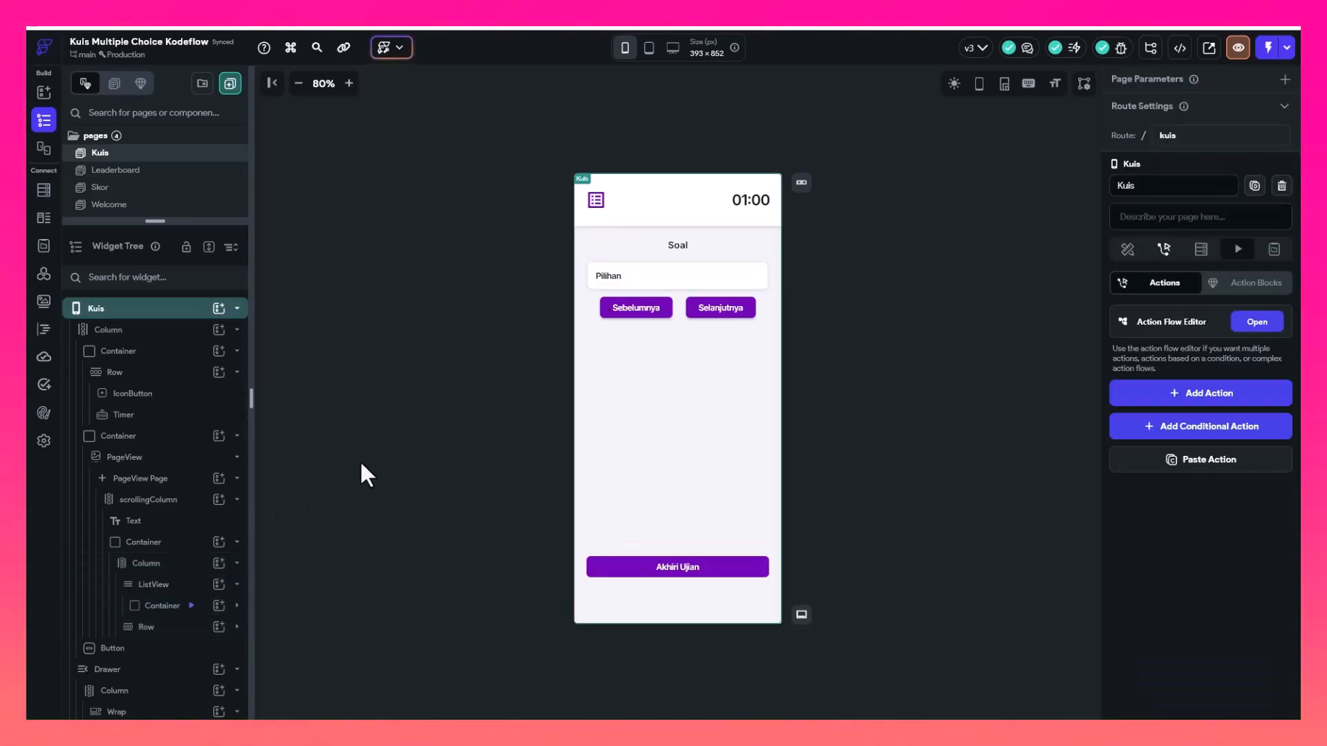
Preview the question-number box inside the Kuis drawer and close the drawer preview
left_click(150, 671)
left_click(1173, 164)
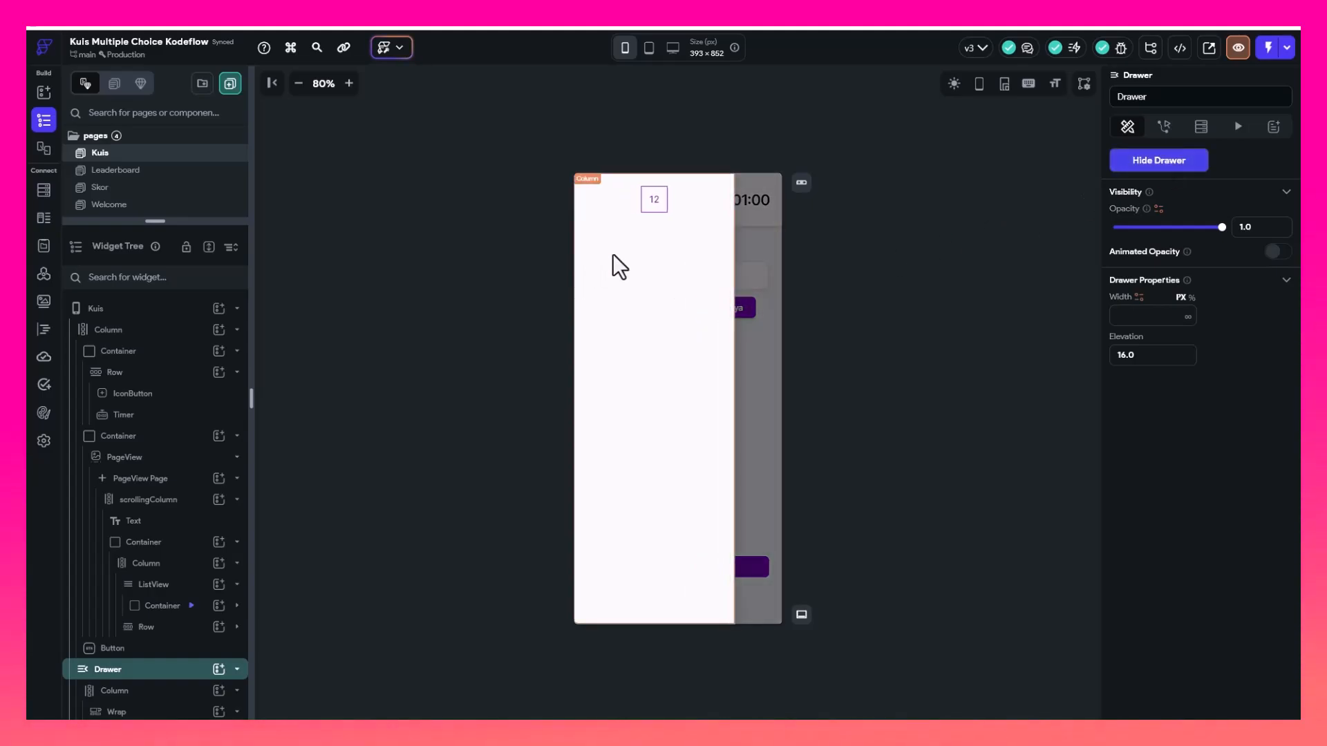
left_click(1147, 166)
left_click(1148, 166)
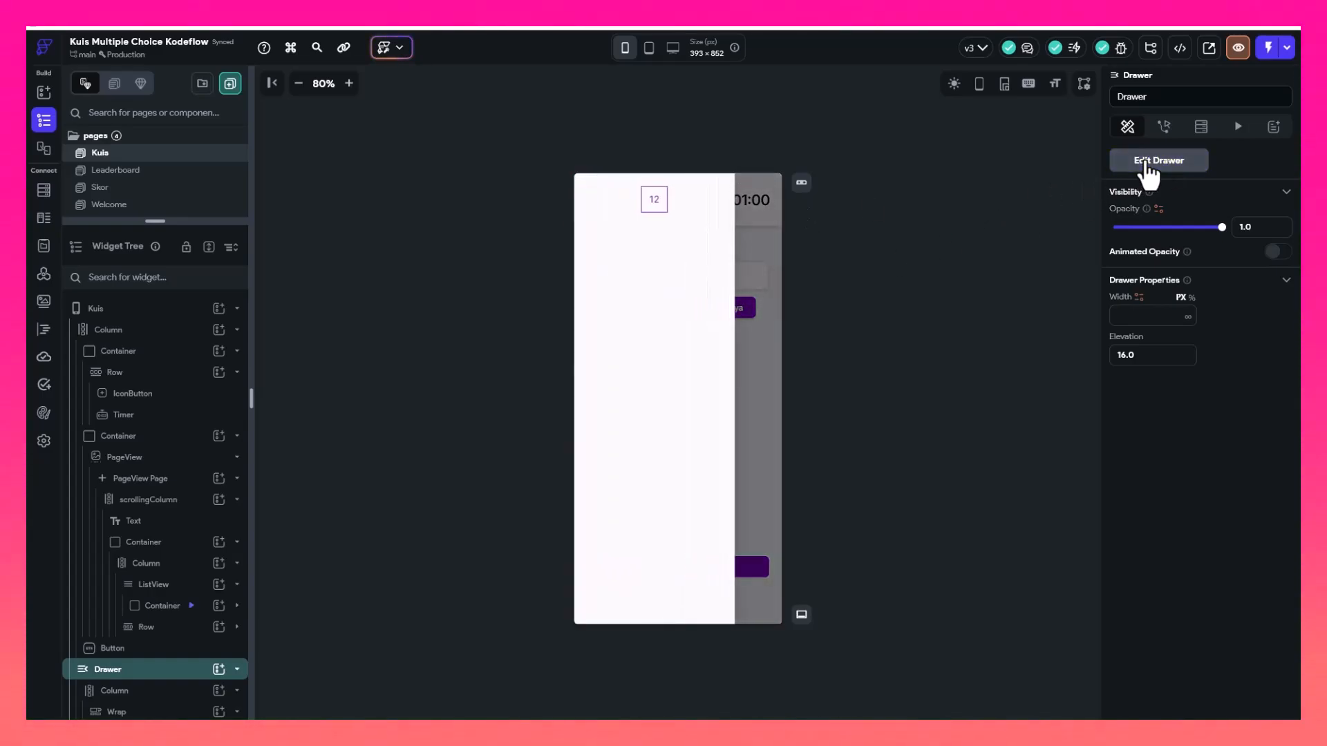
Toggle the Kuis page's drawer preview until it is hidden and inspect the list icon button in the header
left_click(1148, 166)
left_click(1148, 166)
left_click(1147, 166)
left_click(596, 201)
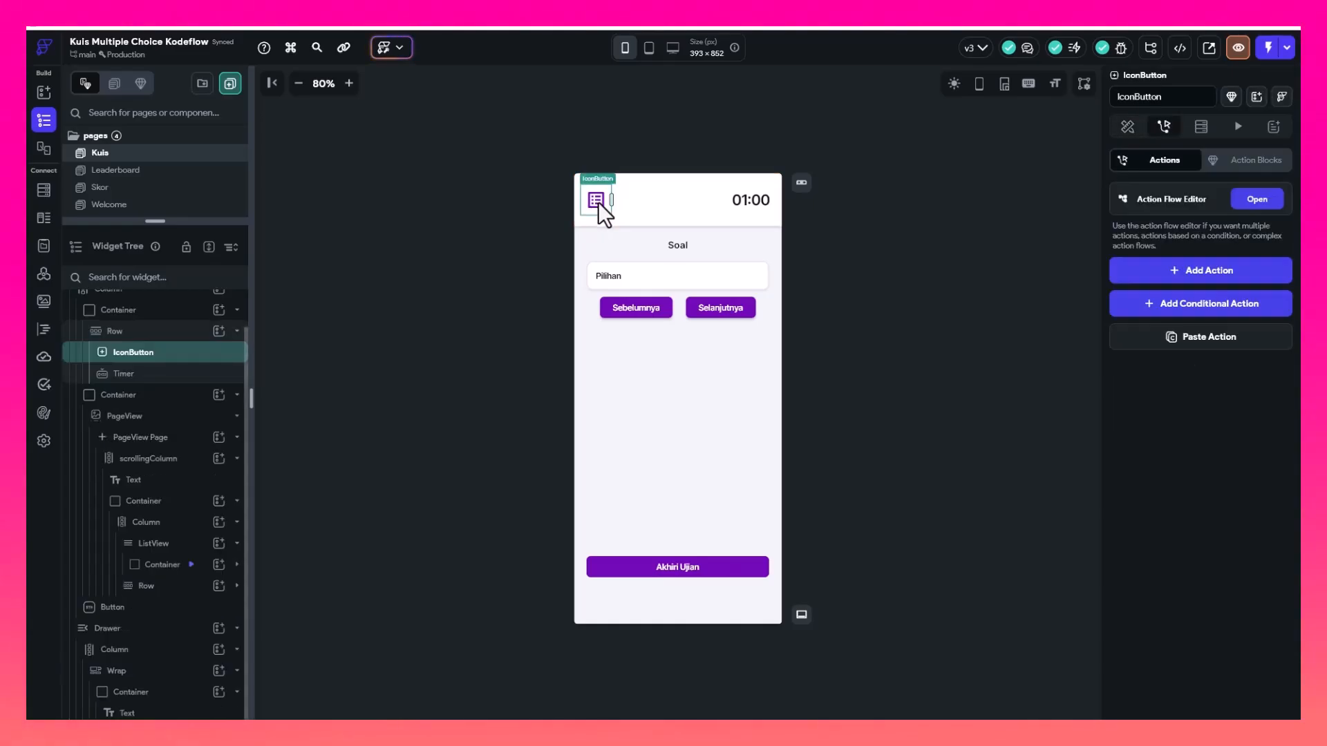
left_click(807, 241)
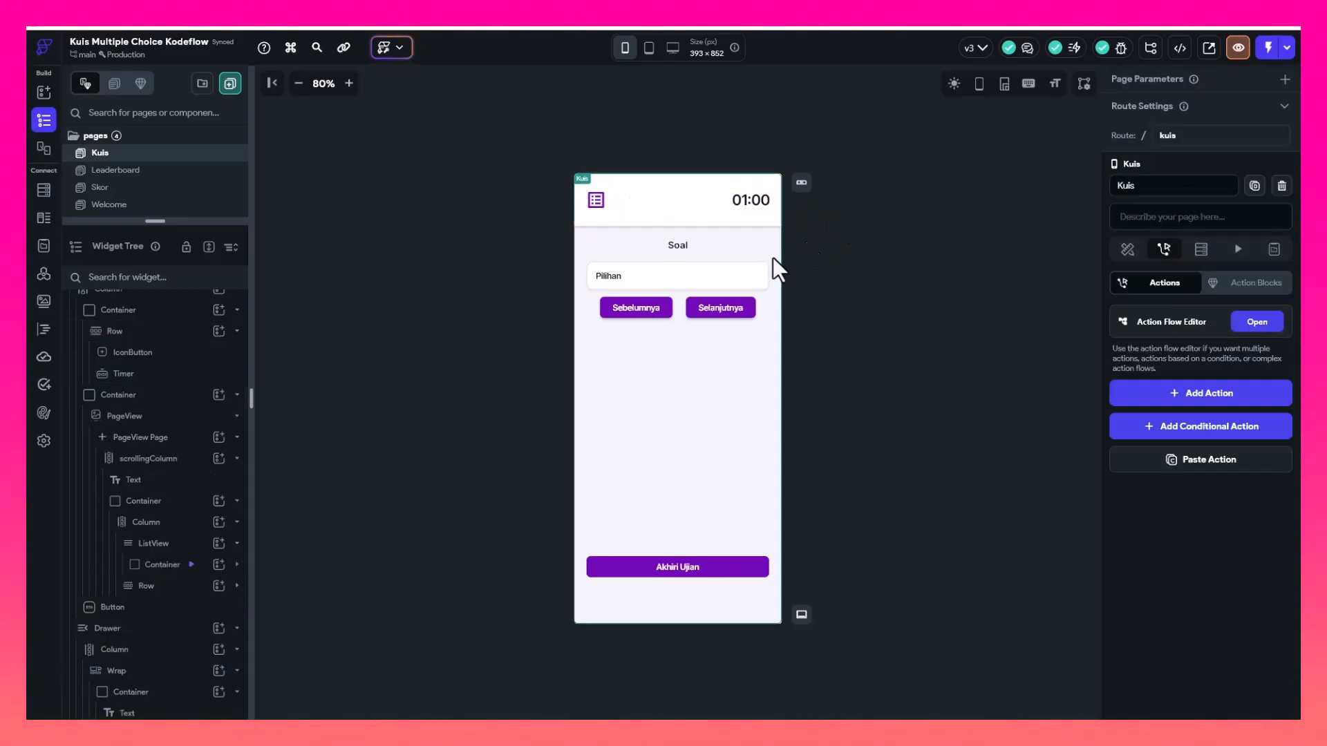
Show the Kuis drawer on the canvas and inspect its Wrap widget with the question-number container inside
left_click(132, 630)
left_click(1161, 163)
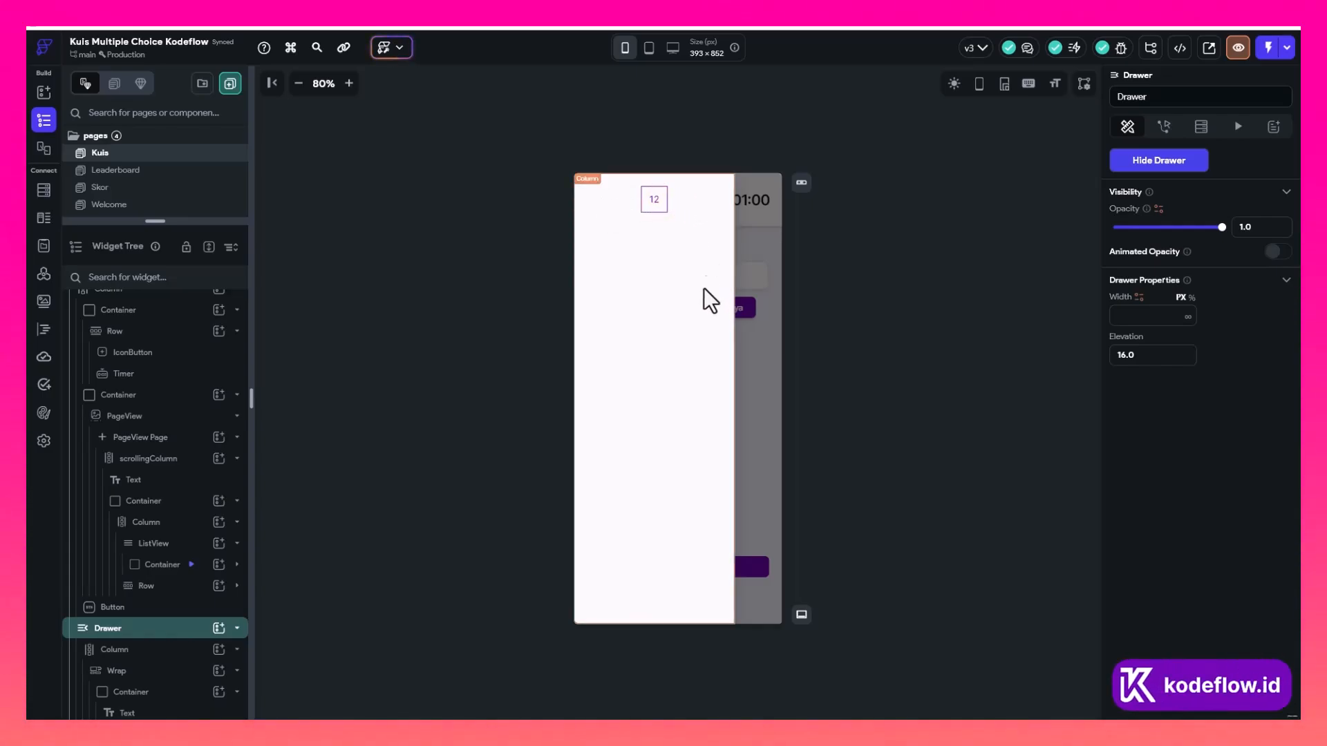
left_click(144, 672)
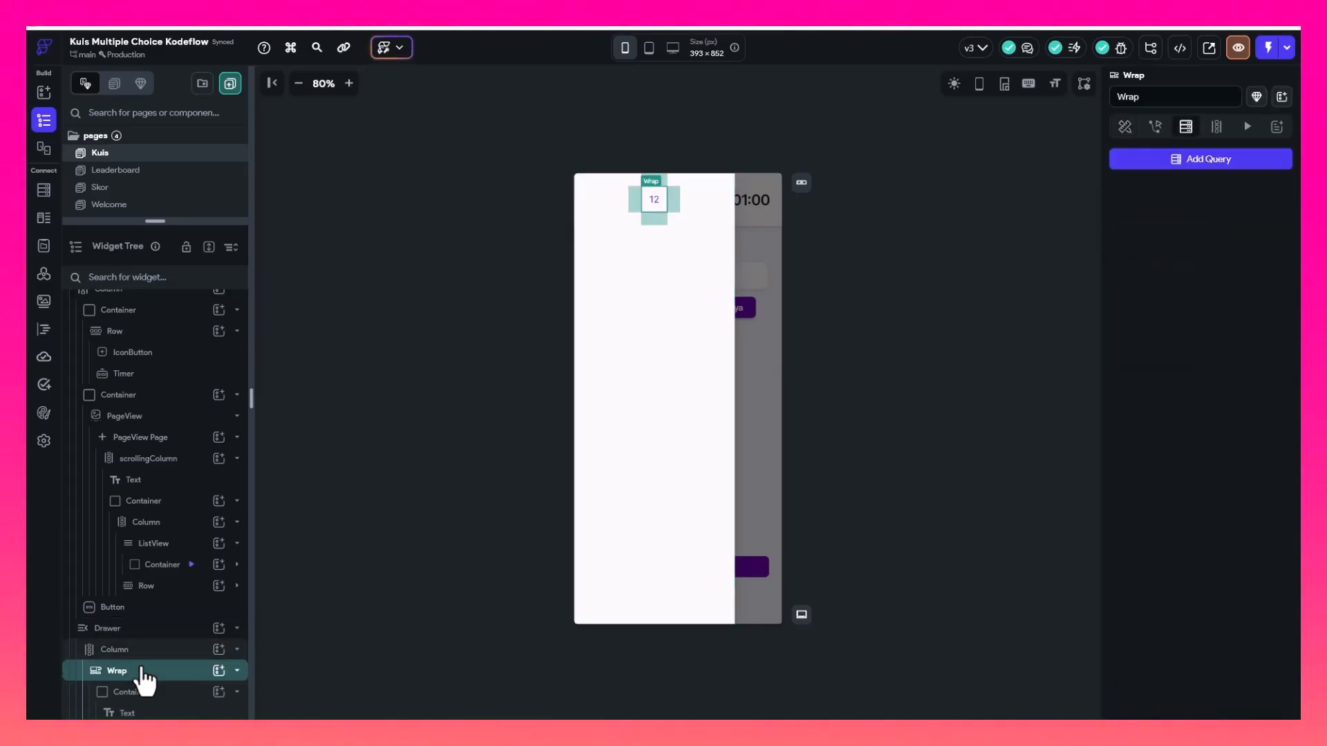
left_click(207, 695)
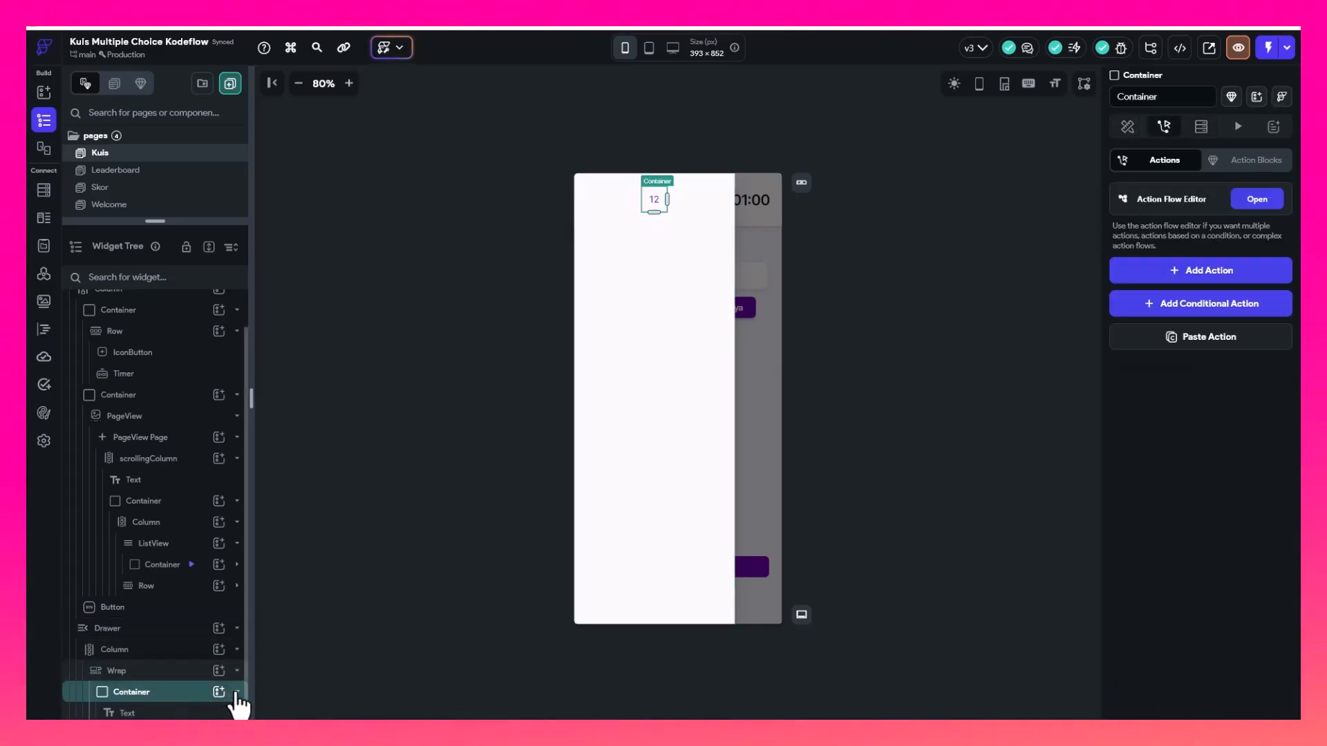
scroll(239, 703, "up", 1)
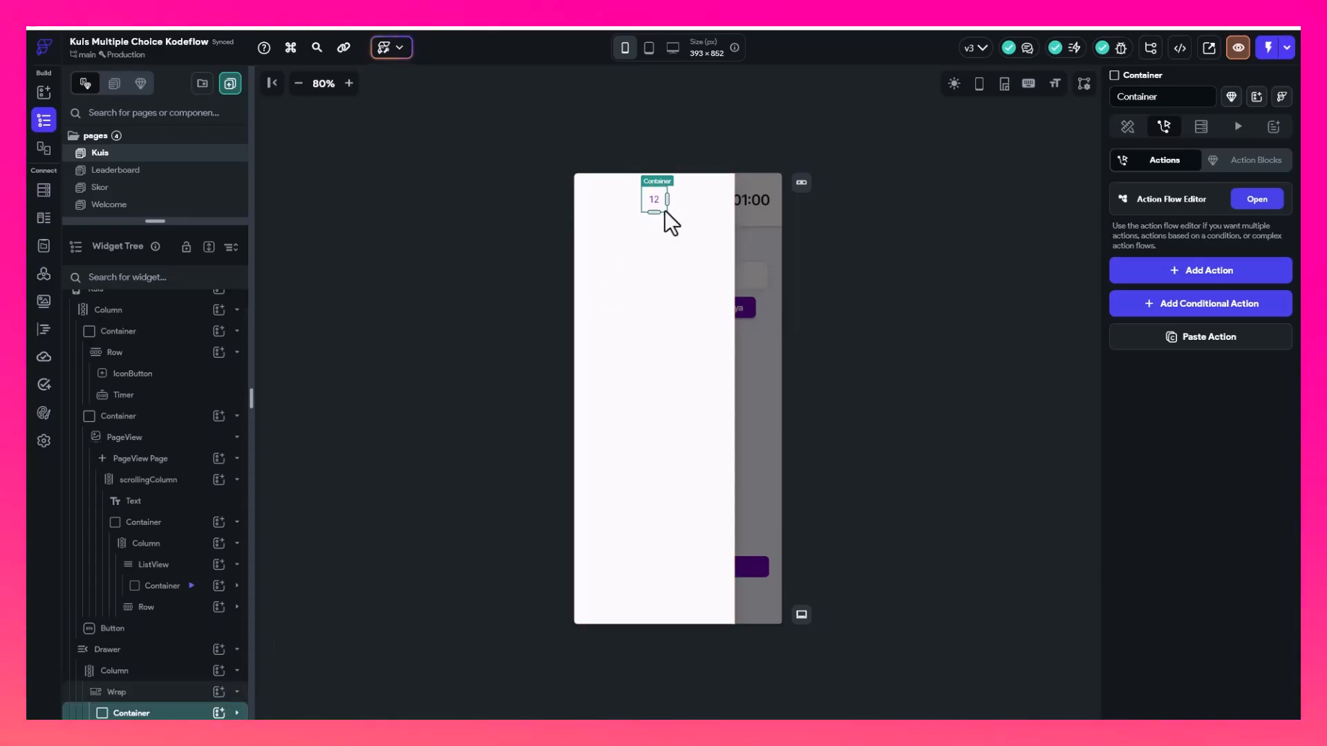
left_click(137, 700)
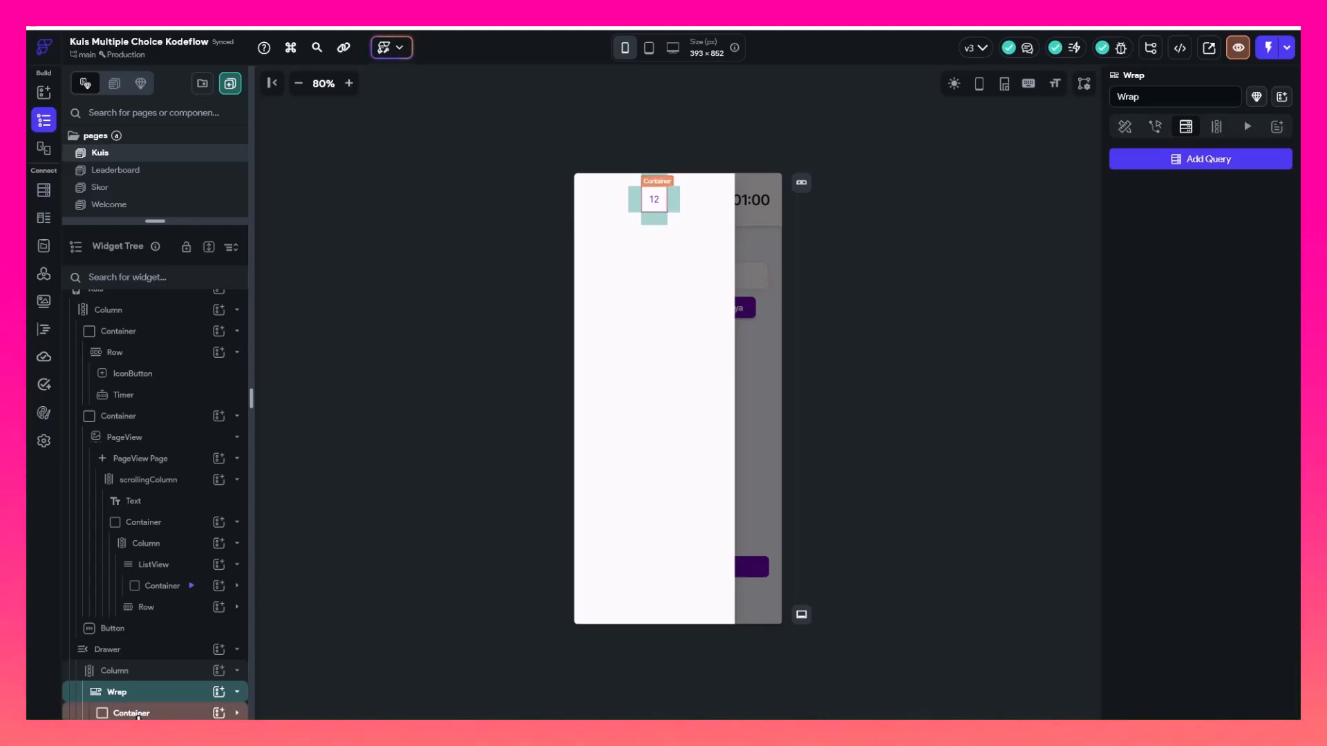
Duplicate the question-number container inside the drawer's Wrap four times so the boxes flow onto a second row
left_click(138, 713)
right_click(145, 716)
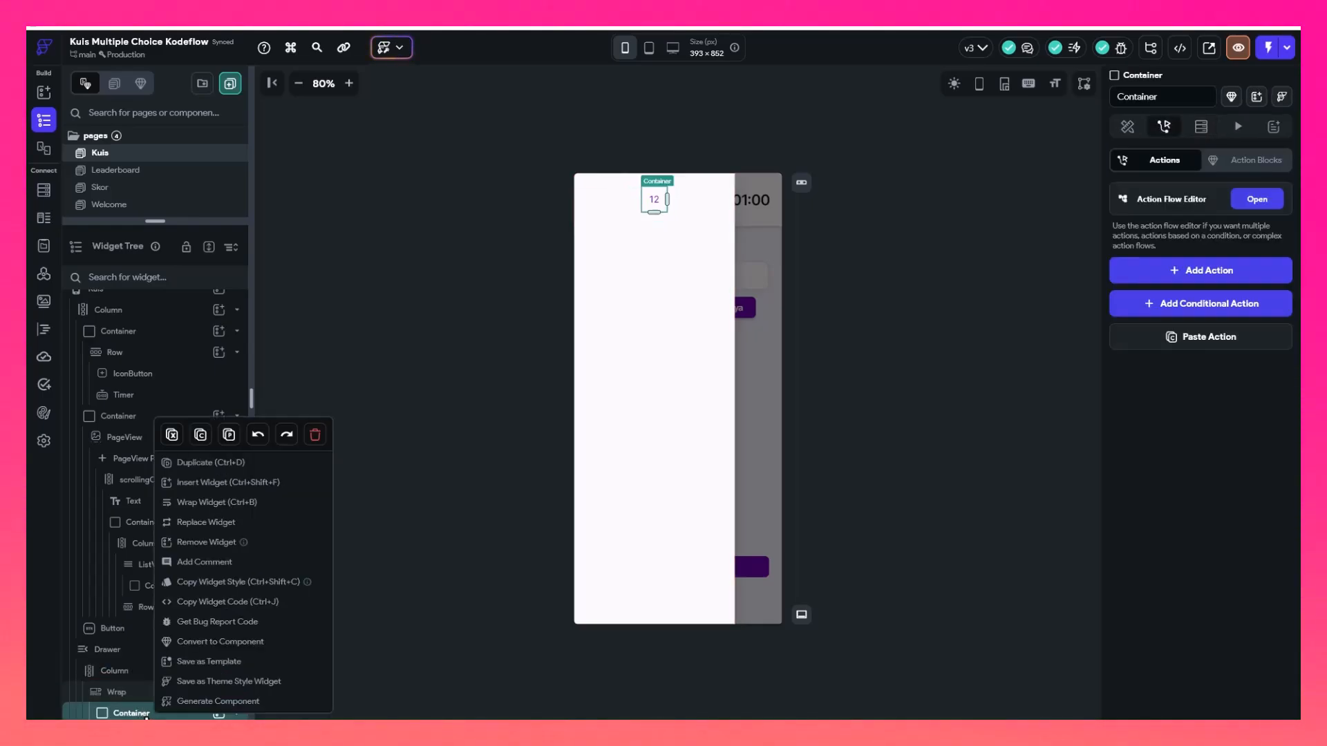
left_click(207, 462)
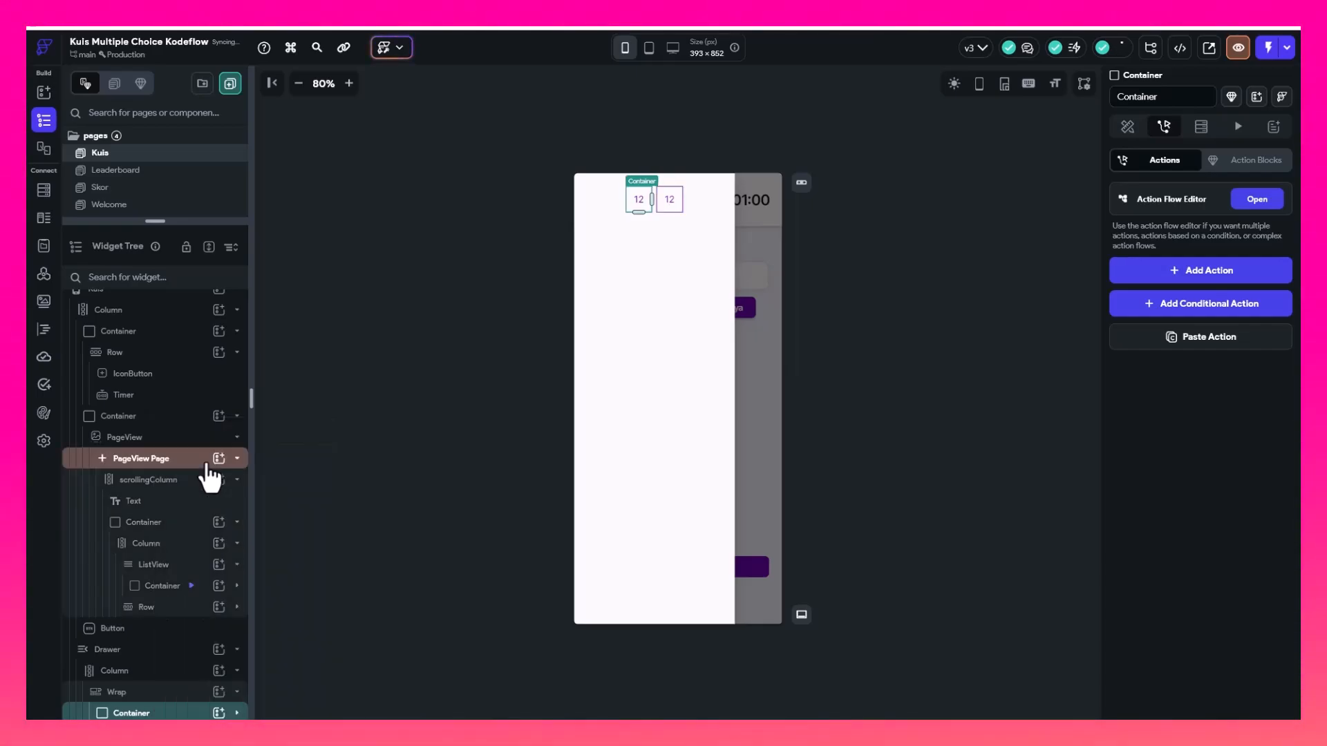
right_click(146, 715)
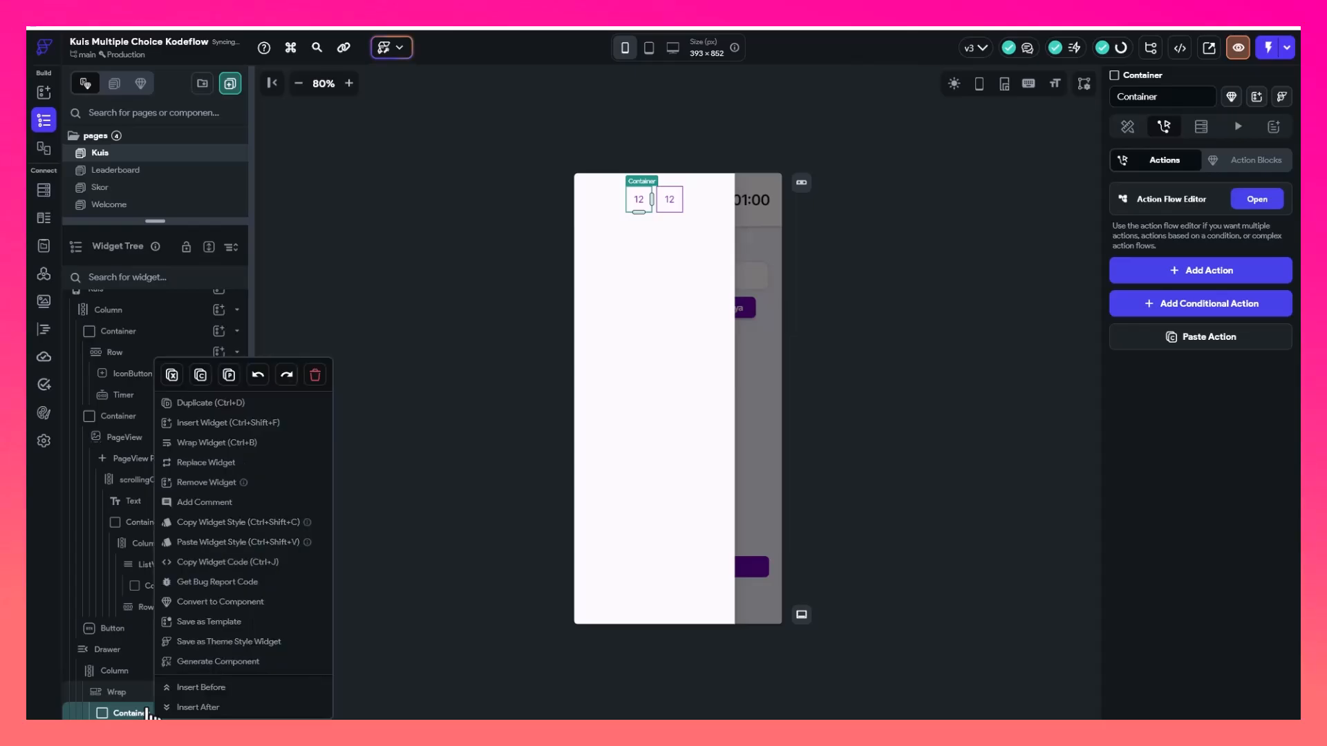
left_click(211, 403)
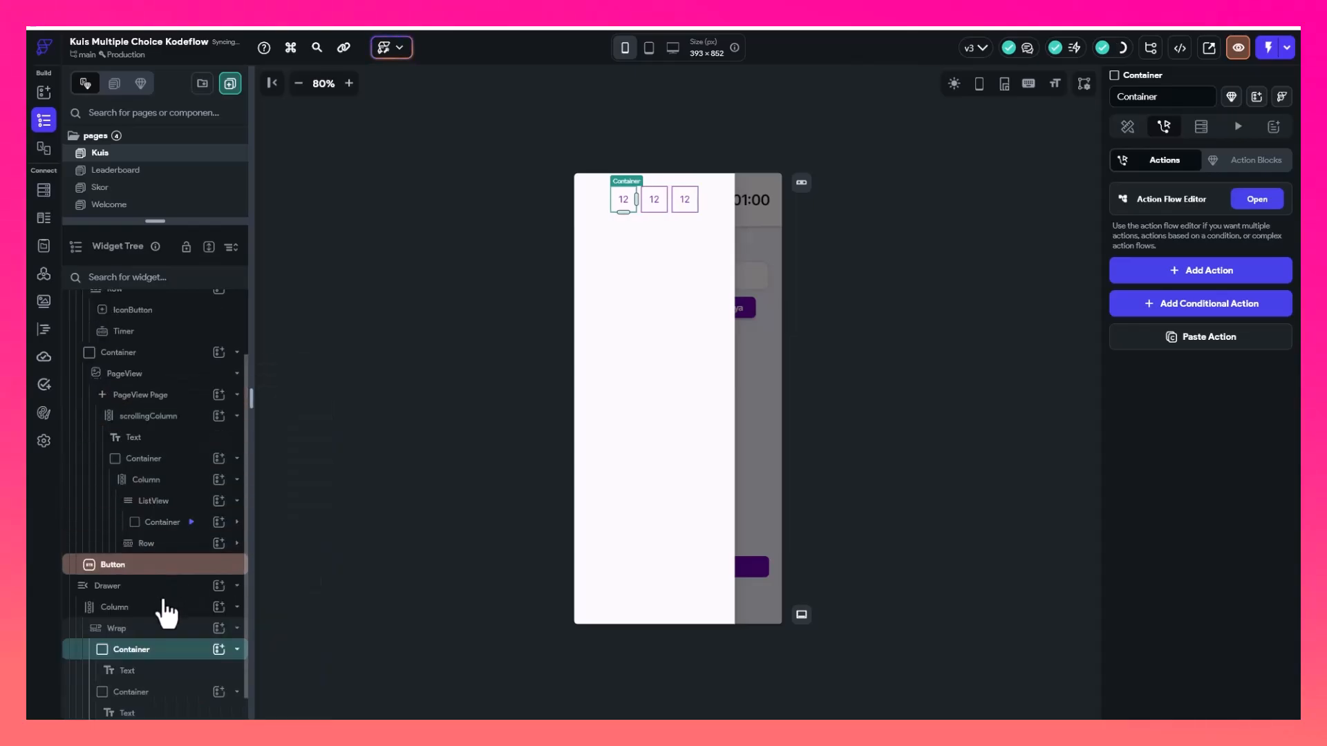
right_click(146, 650)
left_click(220, 415)
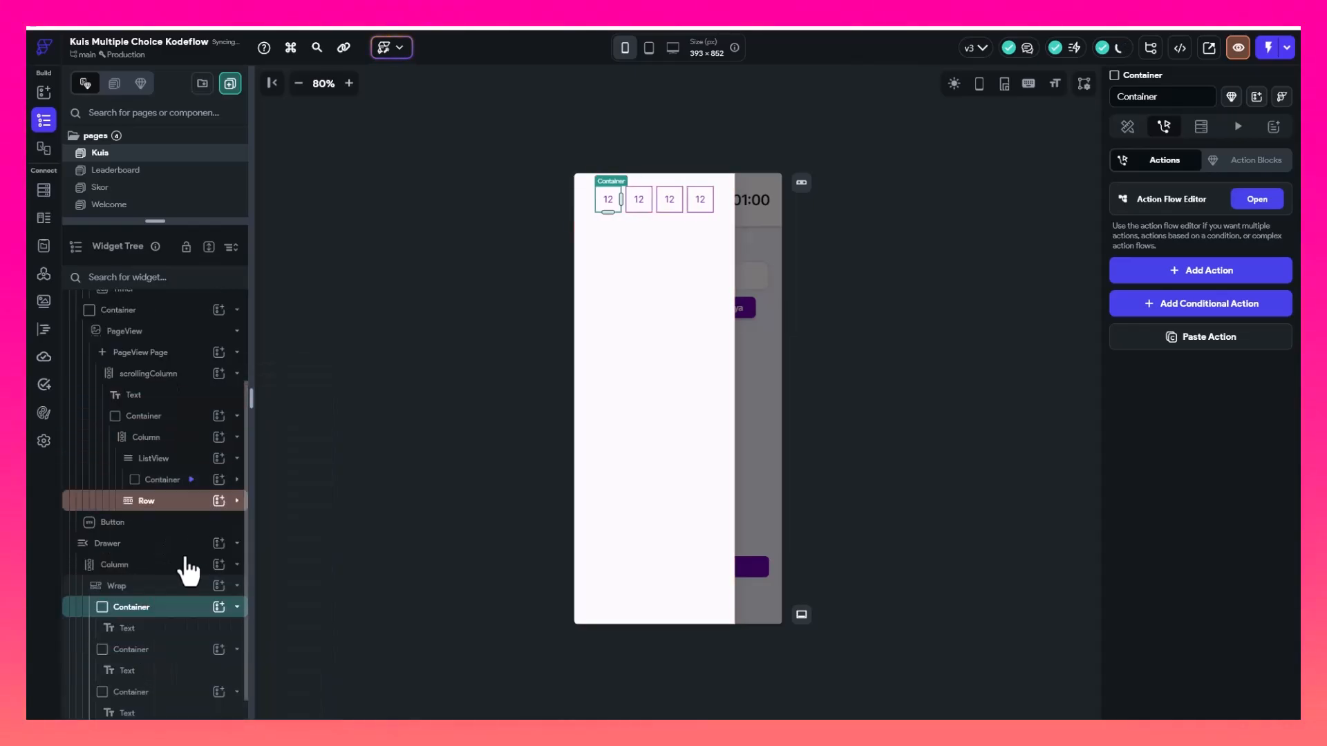
right_click(175, 619)
left_click(233, 403)
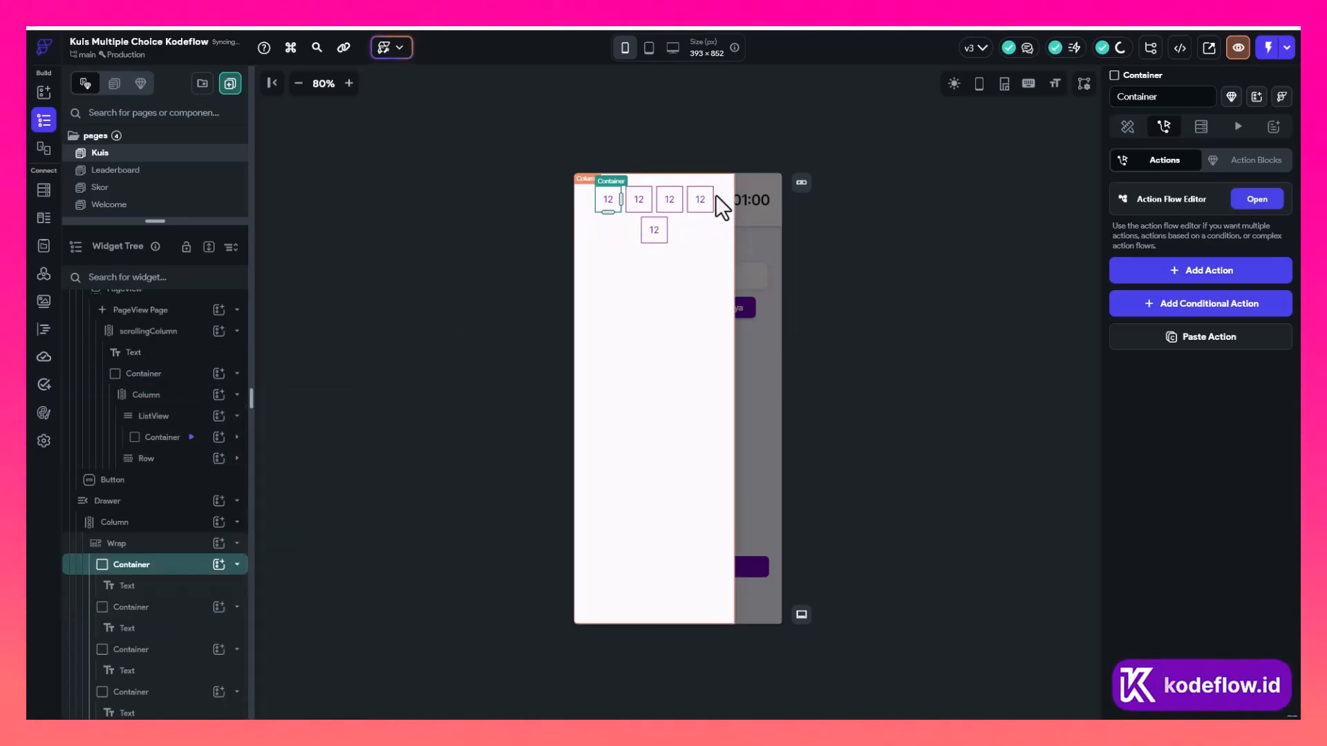
Examine the drawer's Wrap as a whole with its children collapsed, and inspect the Kuis page's Akhiri Ujian button
left_click(712, 222)
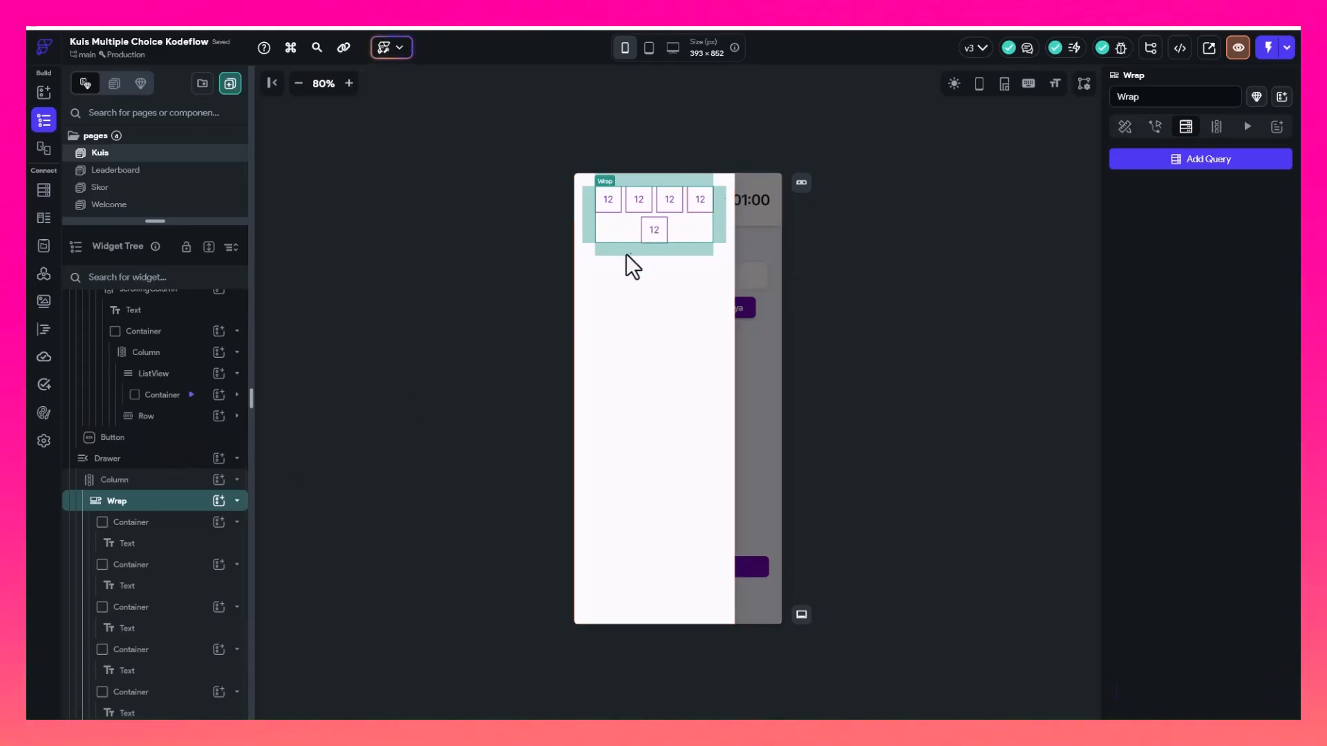
left_click(237, 503)
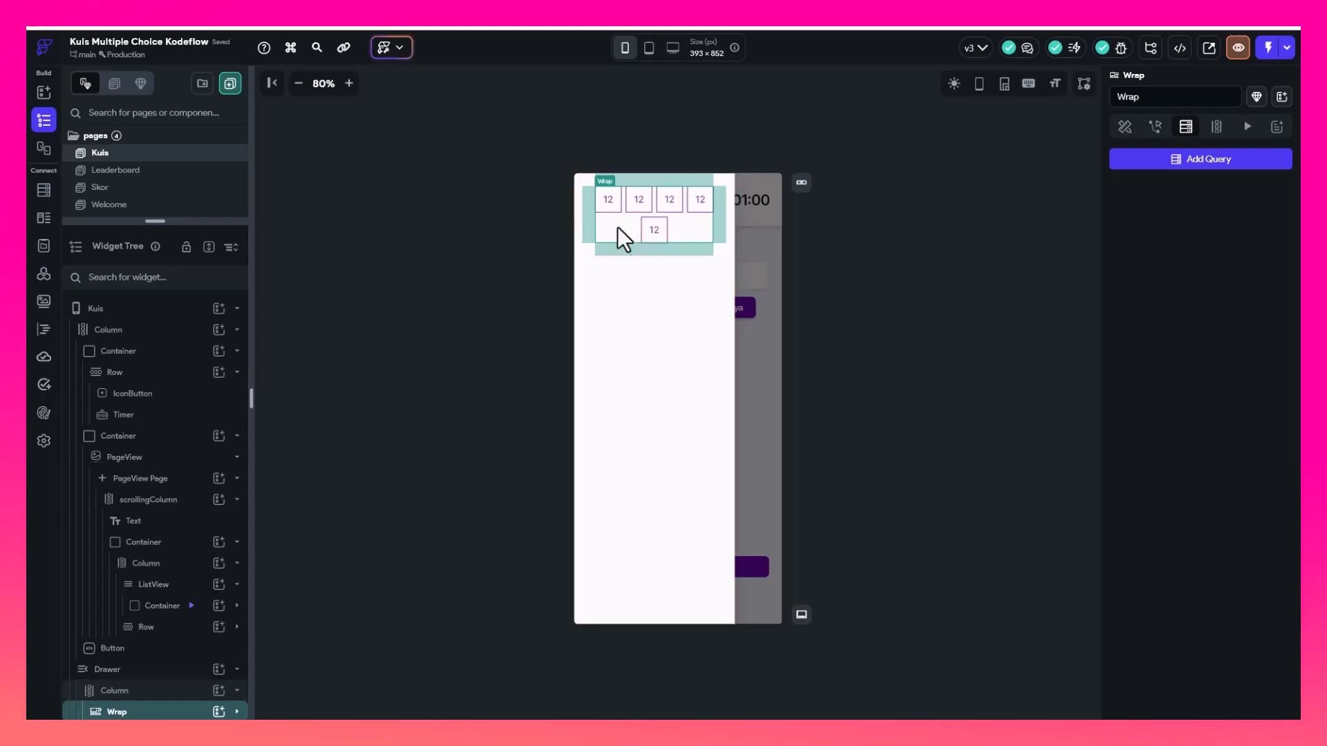
left_click(664, 590)
left_click(663, 569)
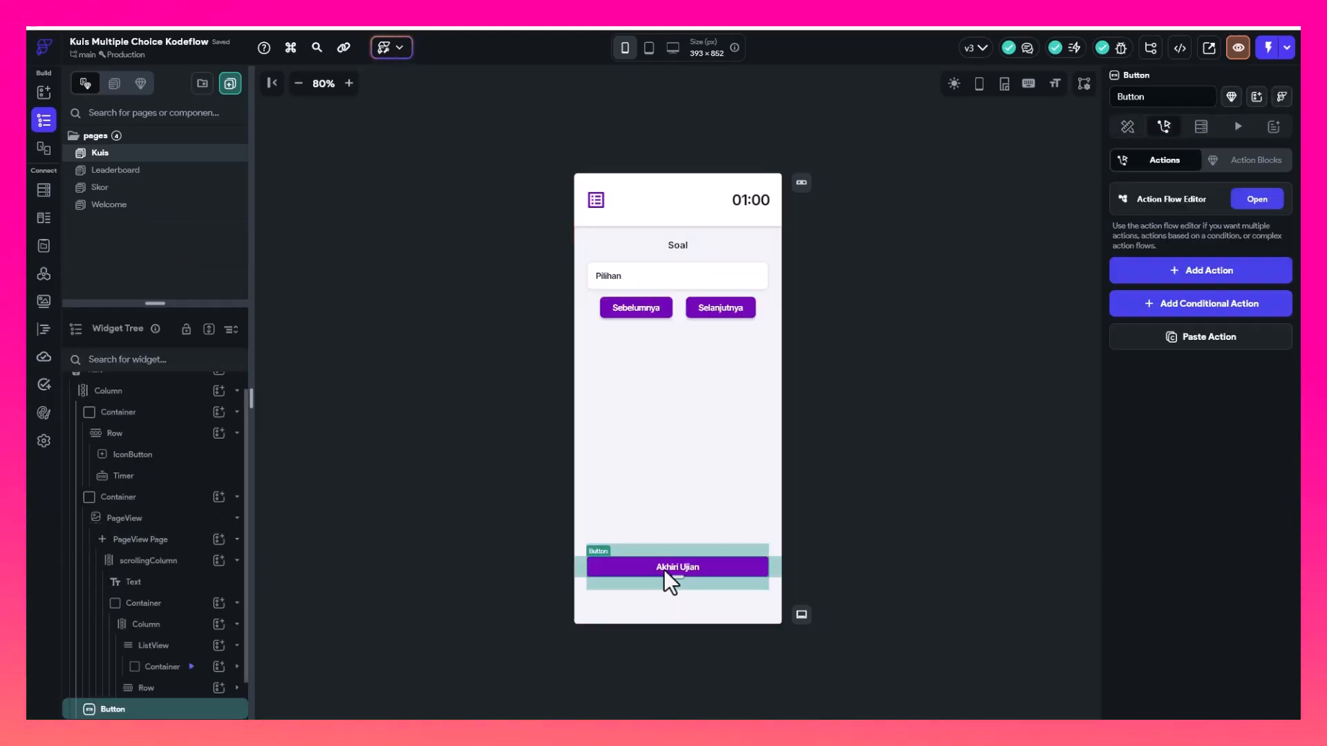
Review the Skor page's Pengguna and Skor texts, checking the Welcome page's name field in between
left_click(127, 193)
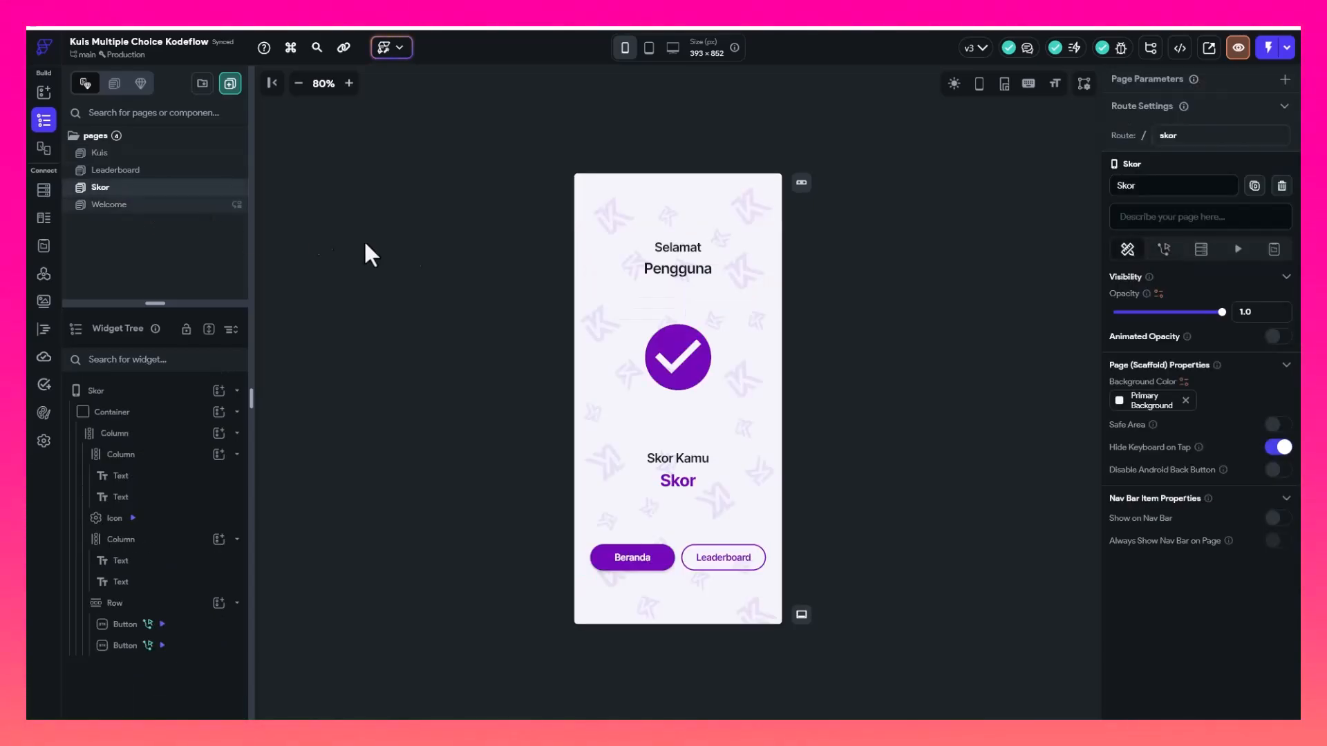
left_click(678, 280)
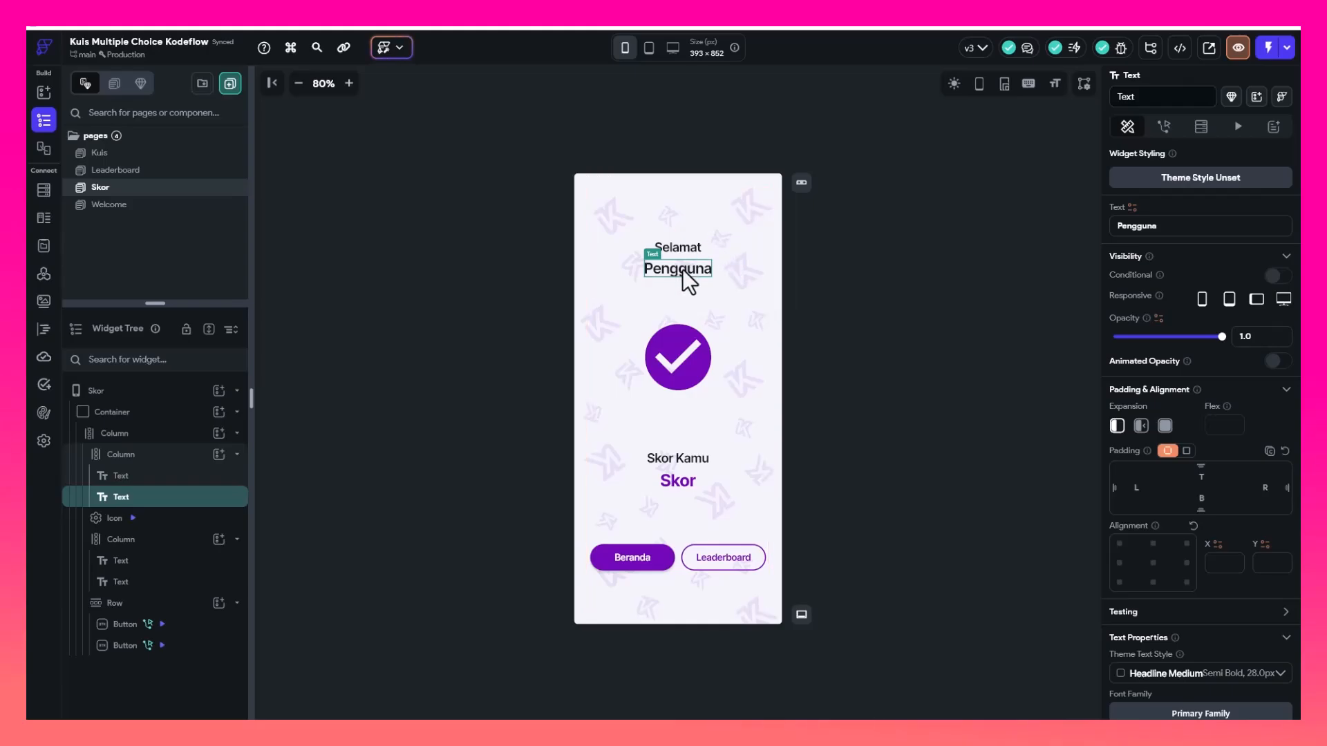
left_click(158, 208)
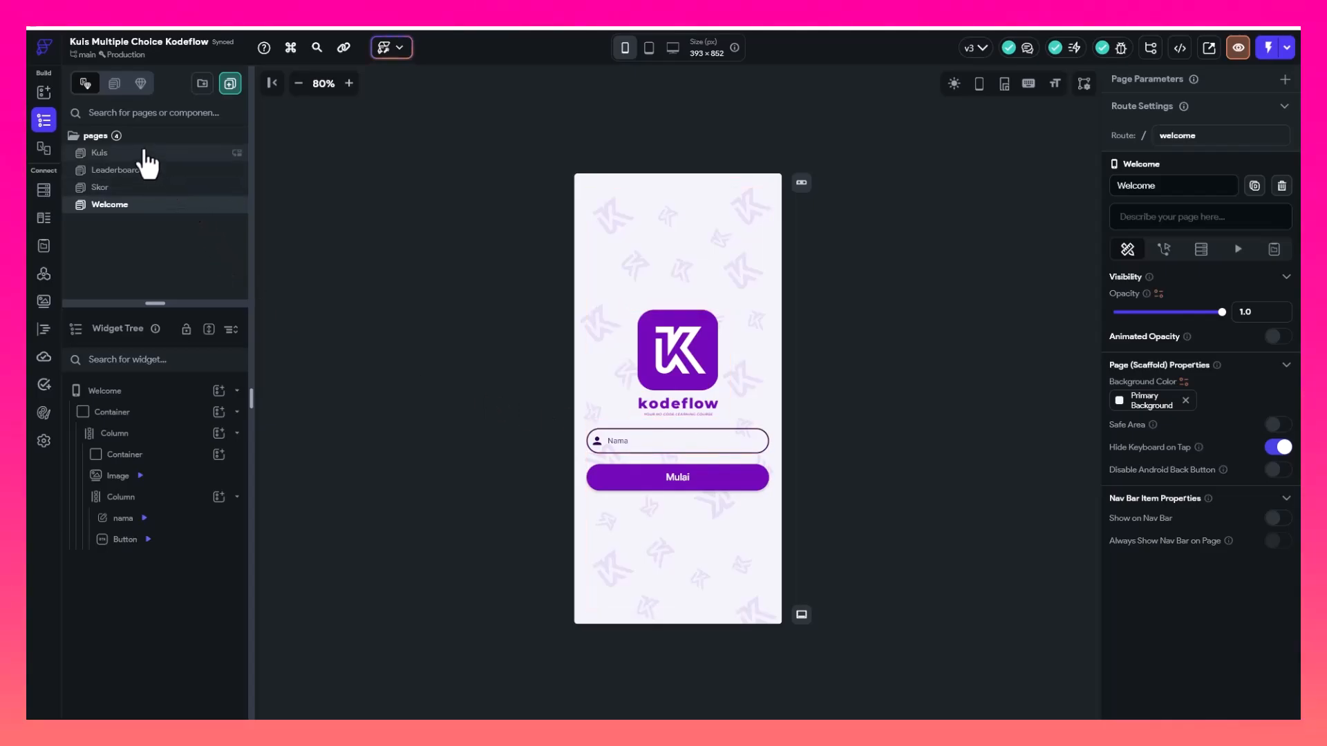
left_click(139, 188)
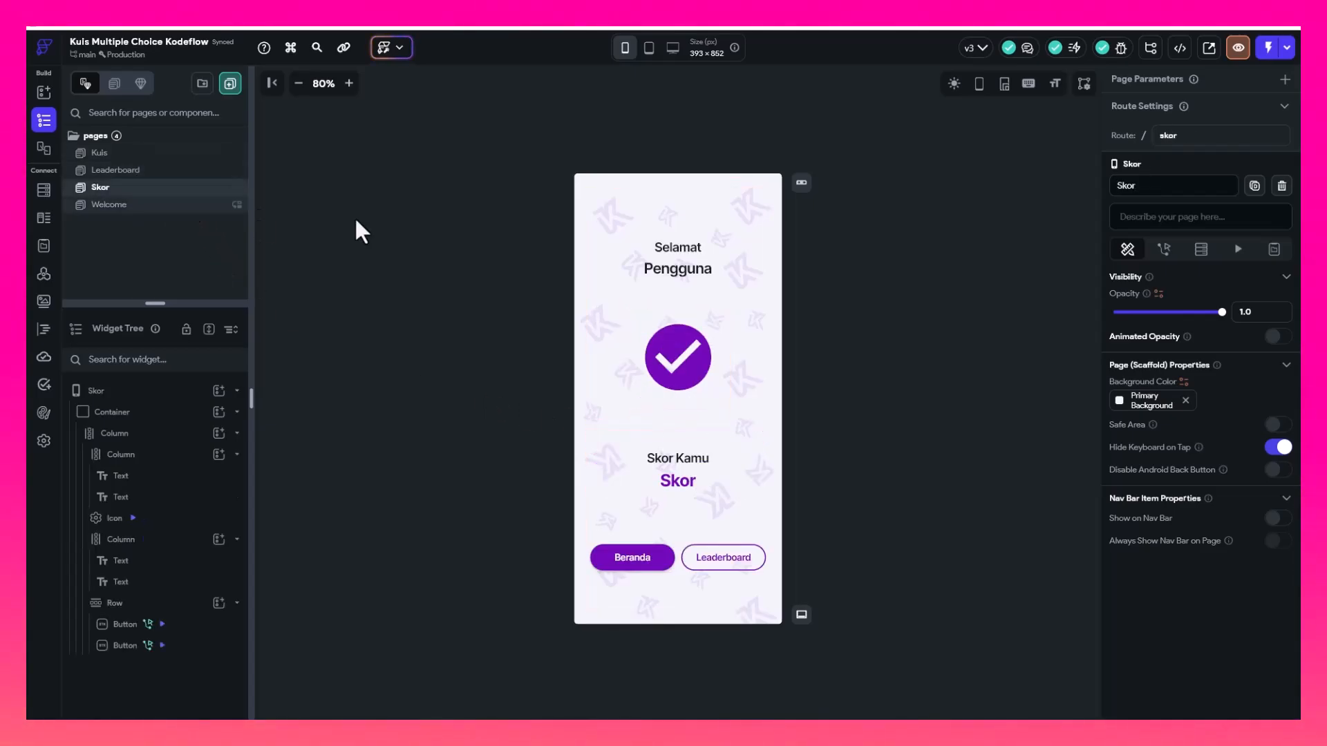
left_click(675, 485)
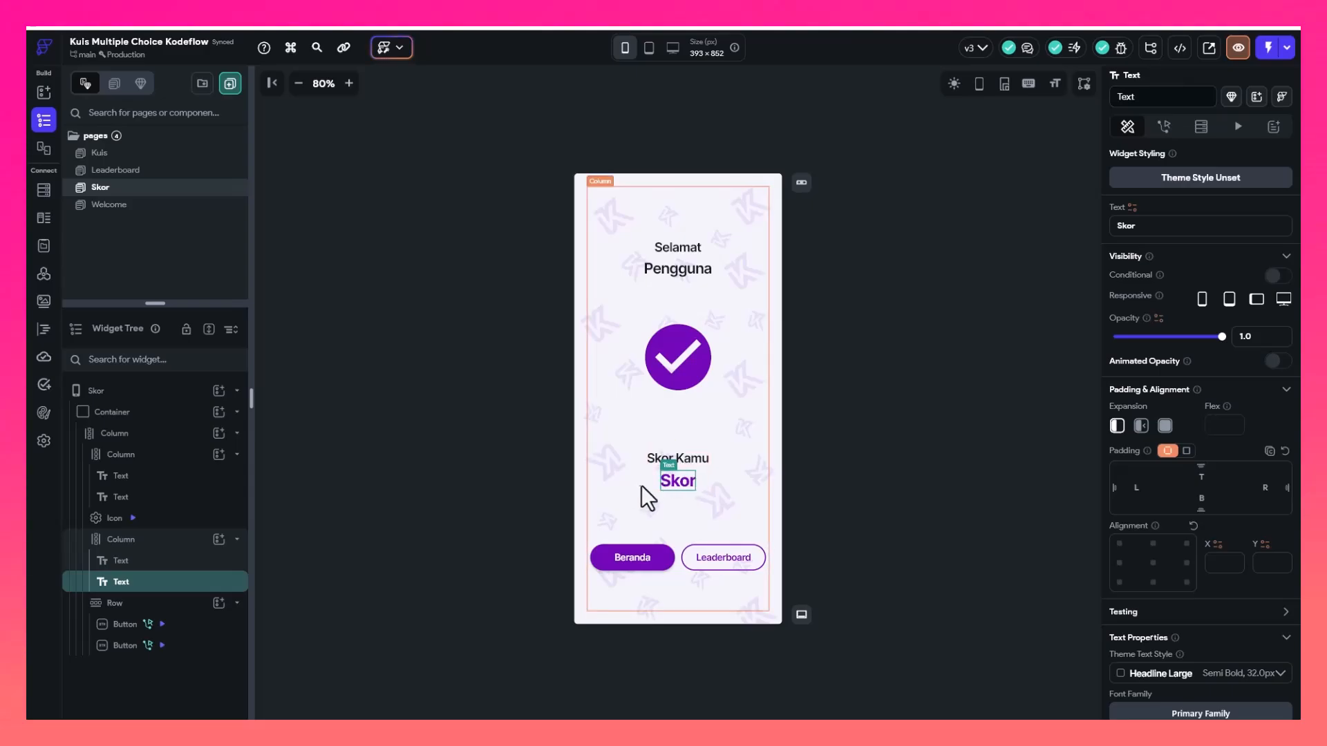
Change the text of the Kuis page's Akhiri Ujian button to "Akhiri Kuis"
left_click(125, 155)
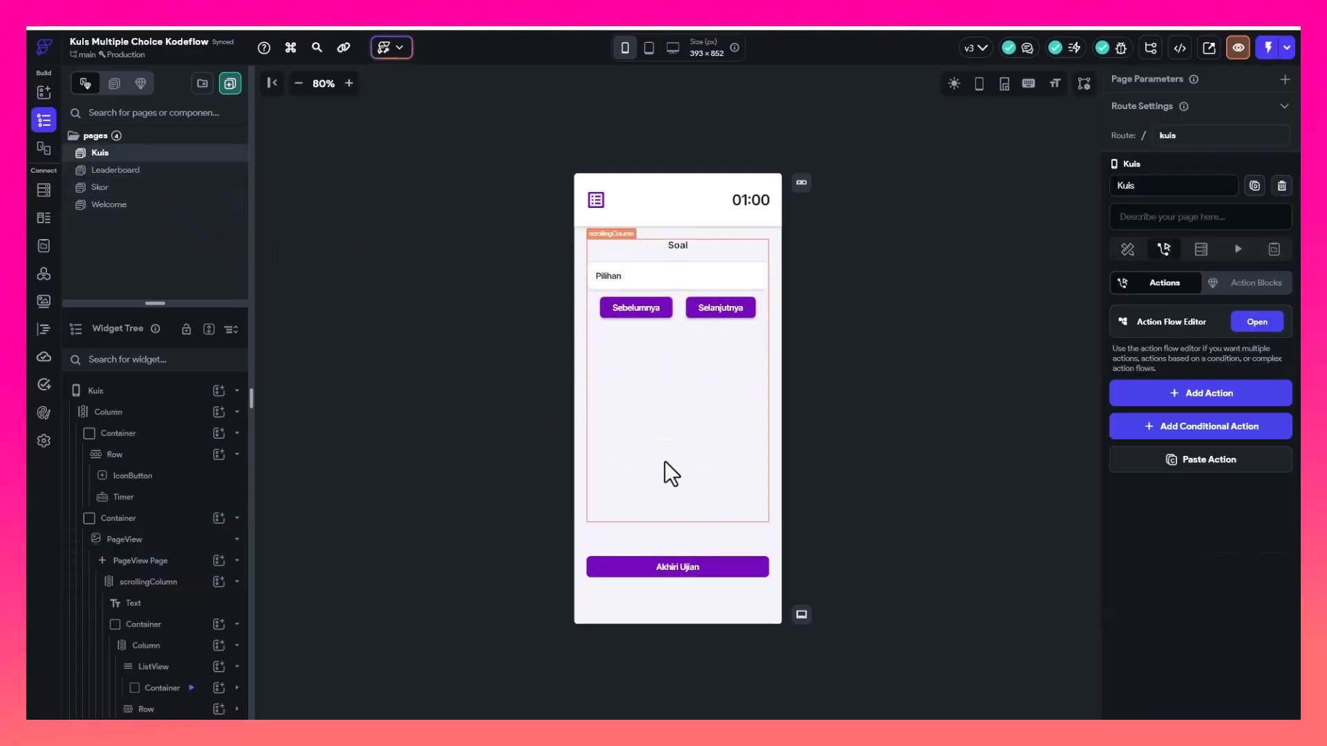
left_click(676, 563)
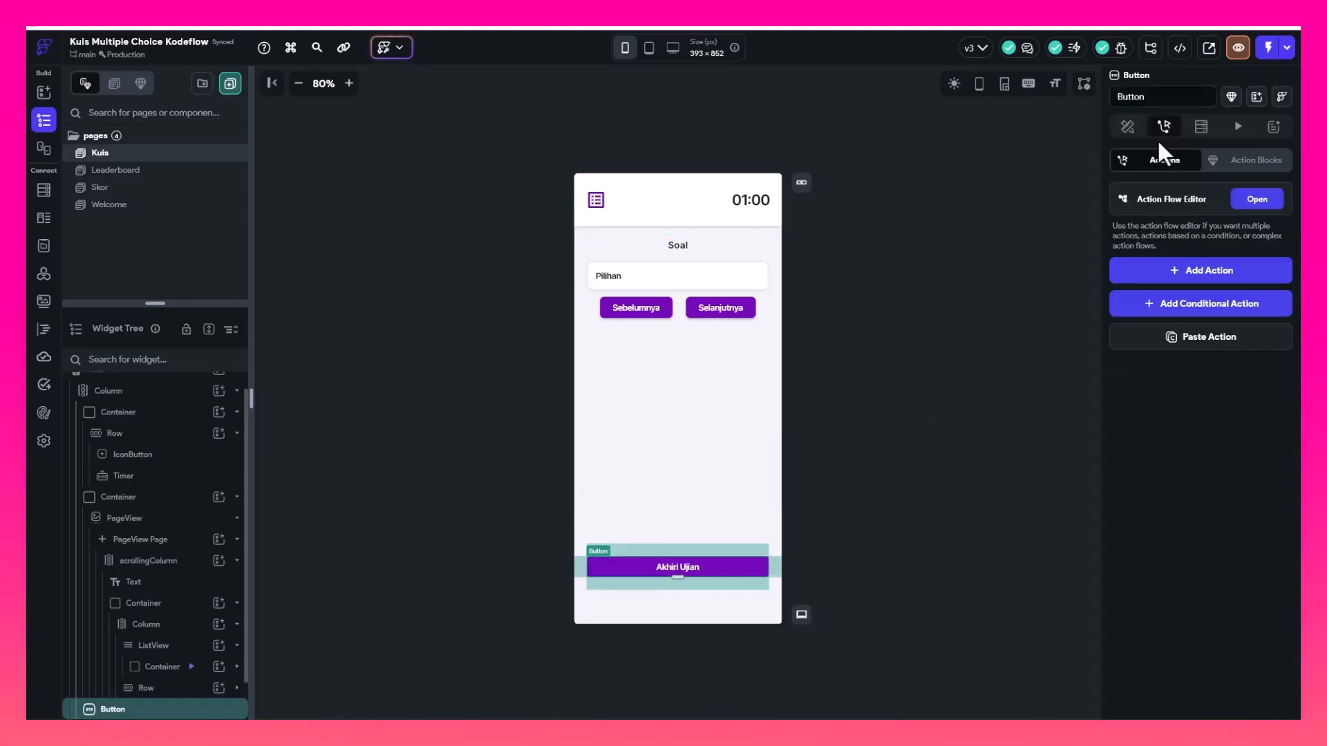
left_click(1128, 130)
scroll(1203, 373, "down", 3)
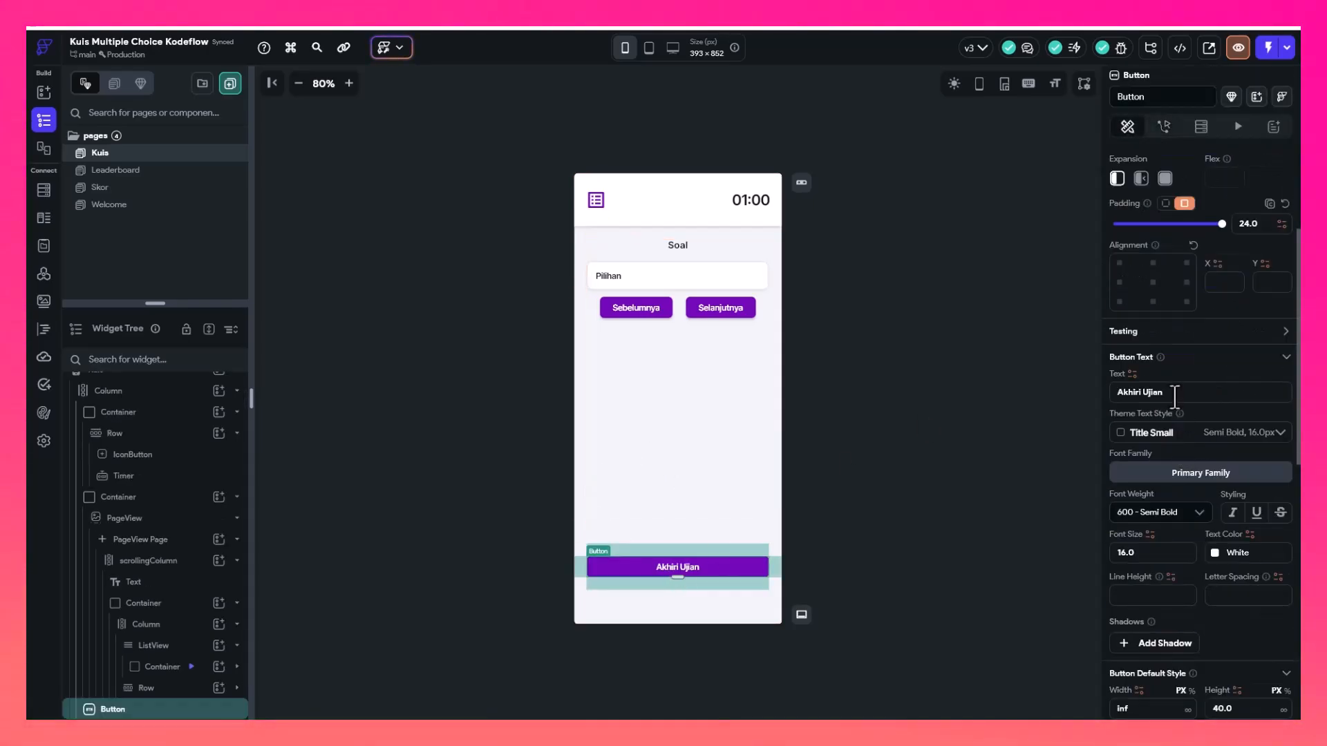
left_click_drag(1175, 398, 1147, 398)
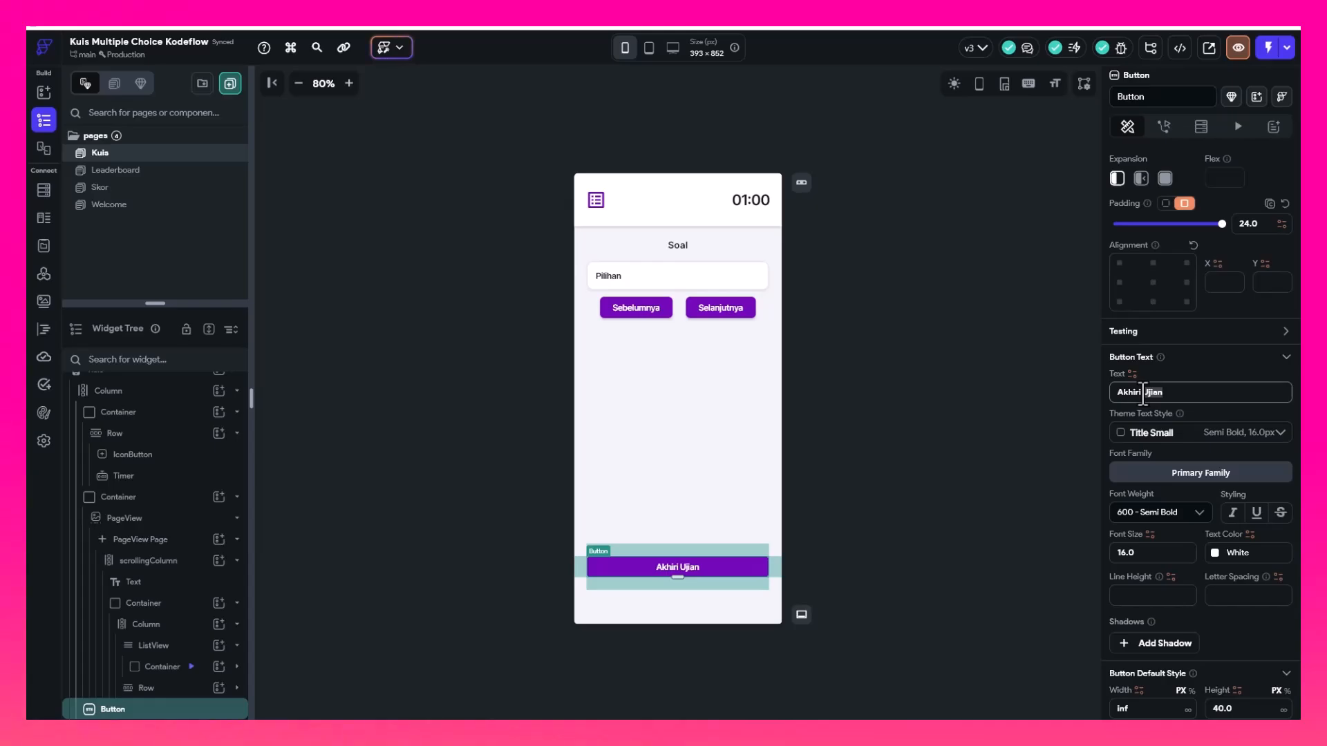
left_click(854, 444)
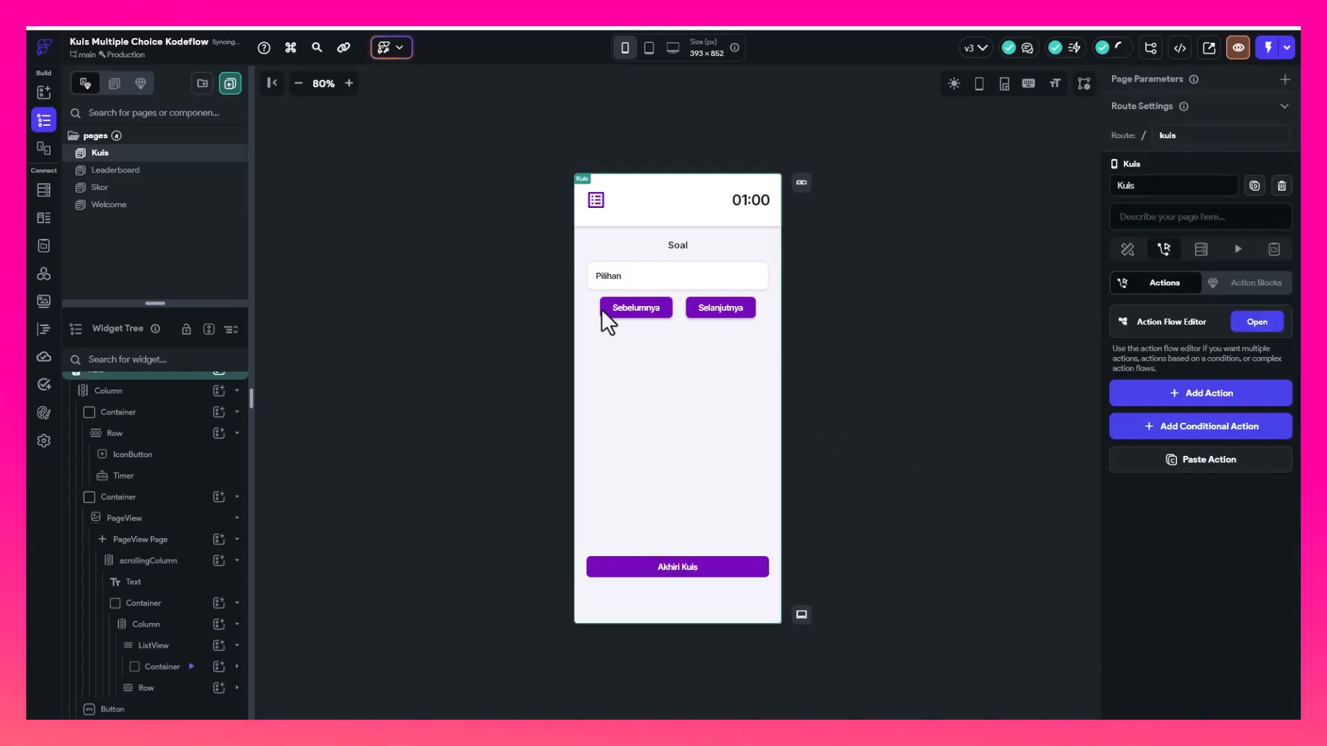
Return to the Skor page and inspect its Beranda and Leaderboard buttons
left_click(128, 205)
left_click(132, 187)
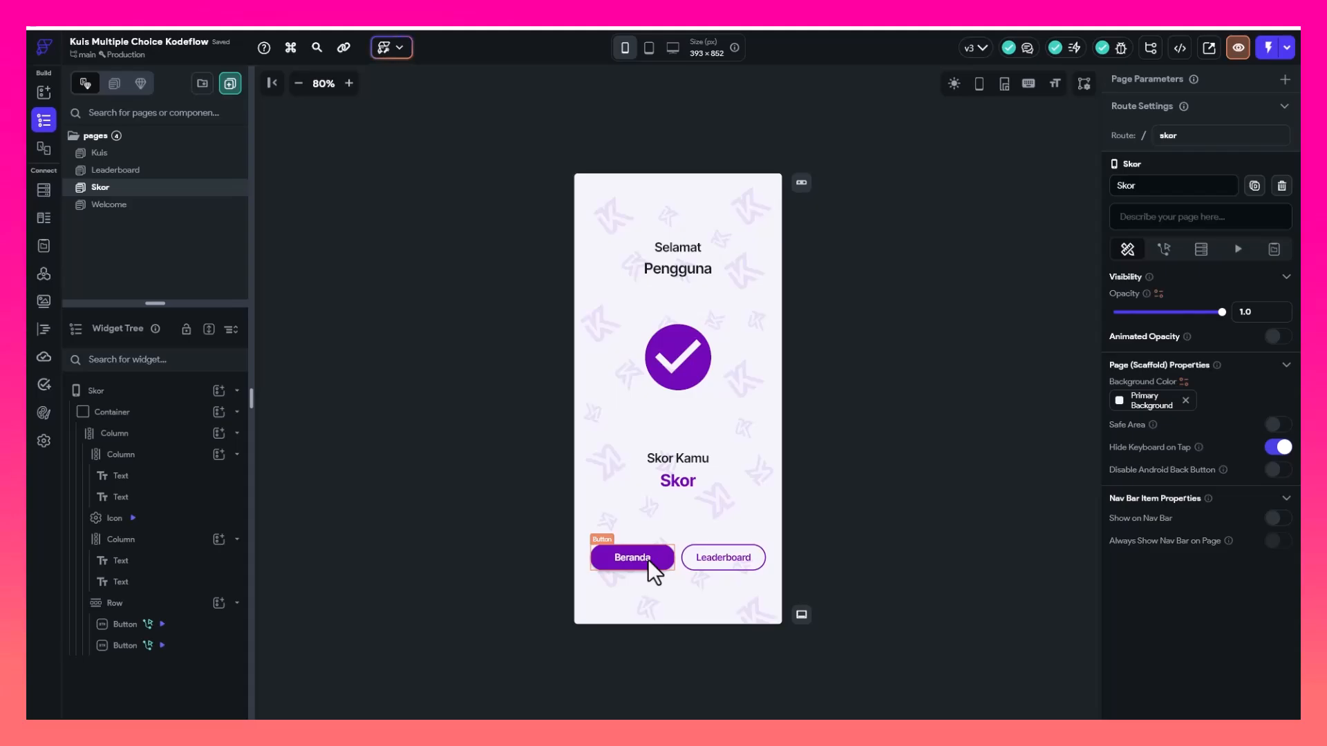
left_click(700, 579)
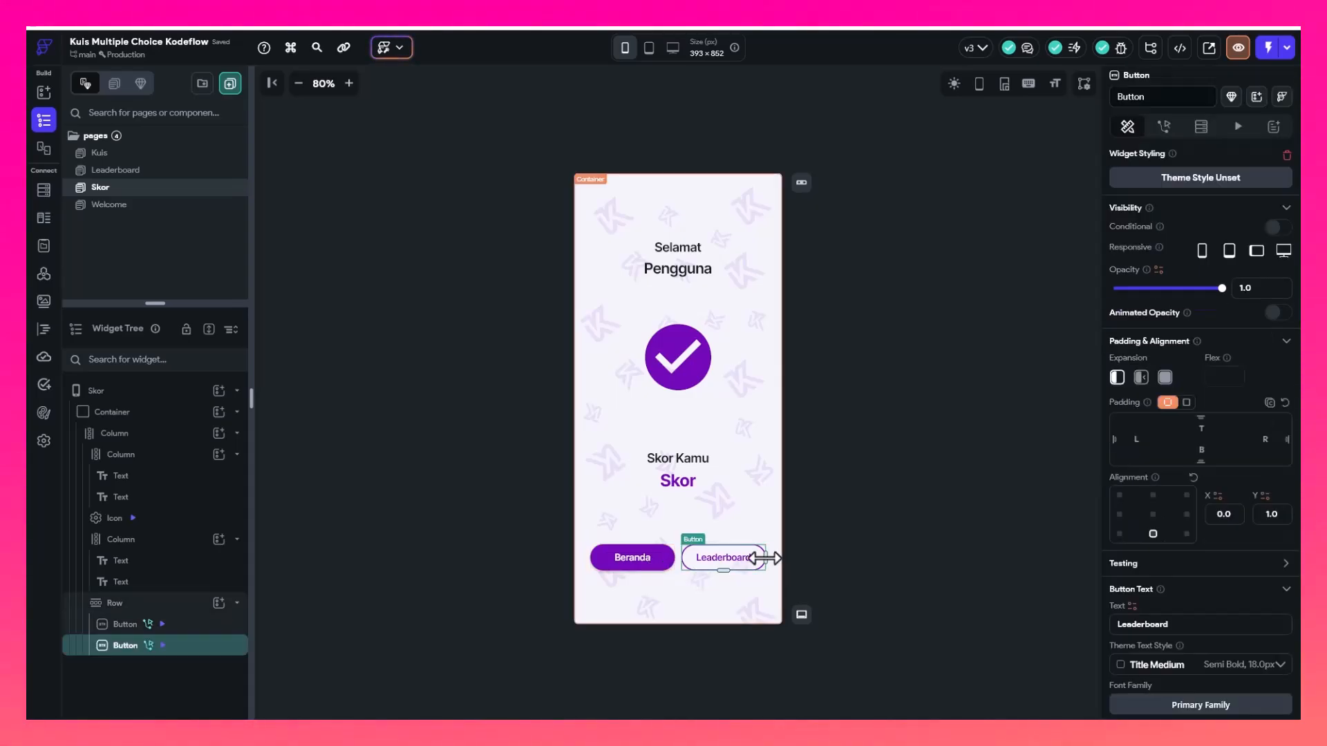
Review the Leaderboard page's ListView and its rank, name and score row, then enlarge the widget tree area
left_click(136, 171)
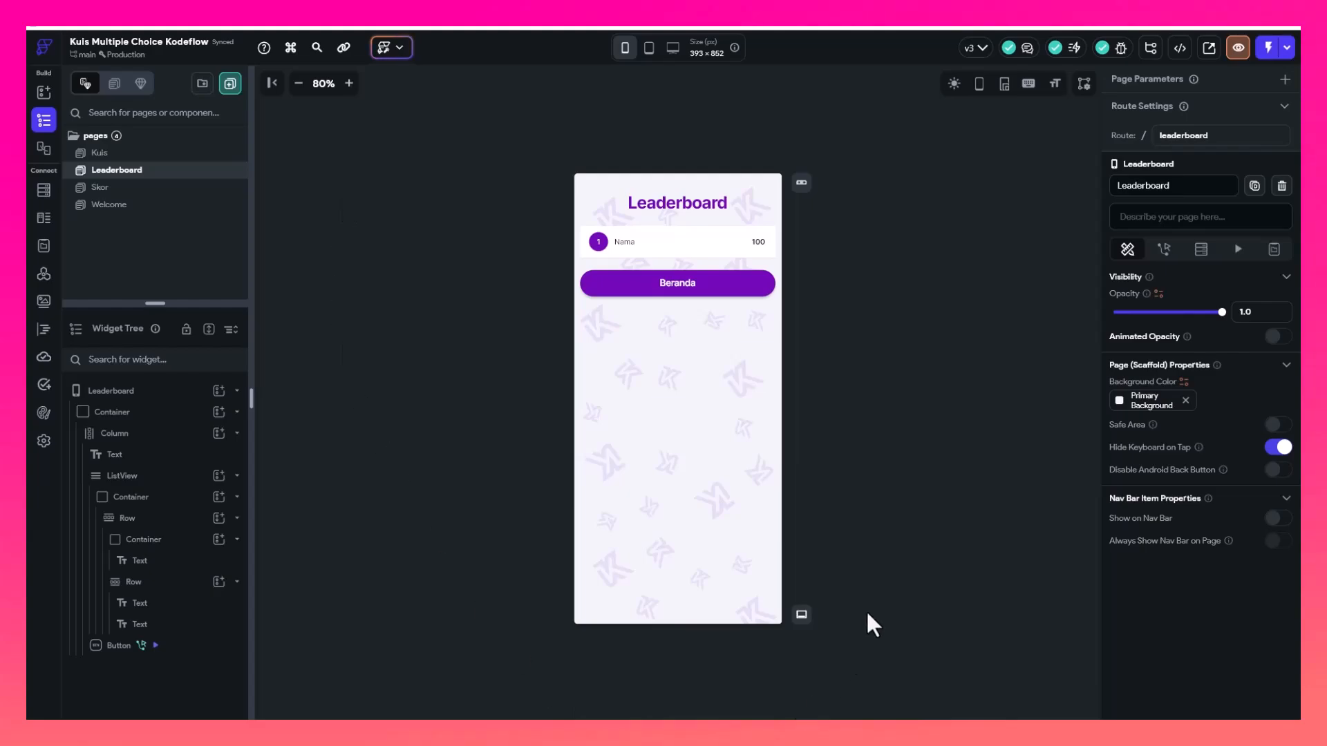
left_click(145, 477)
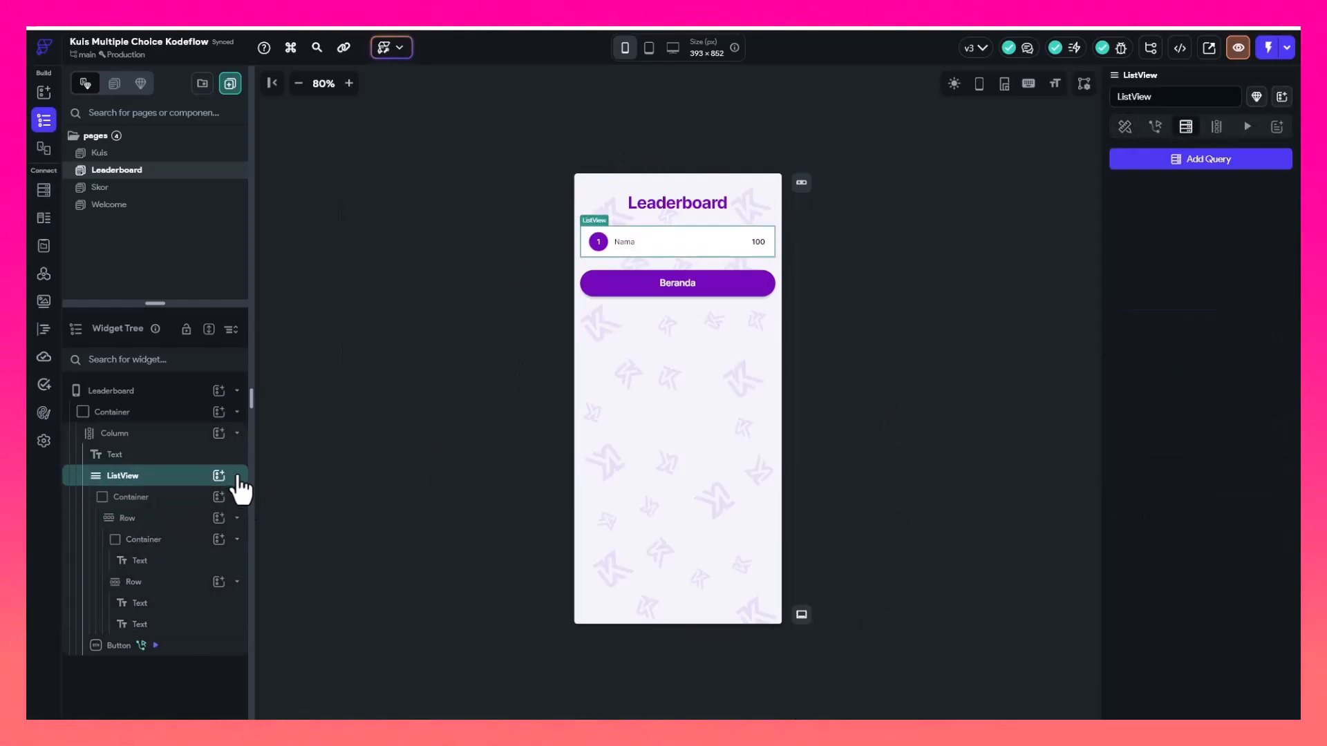
left_click(237, 477)
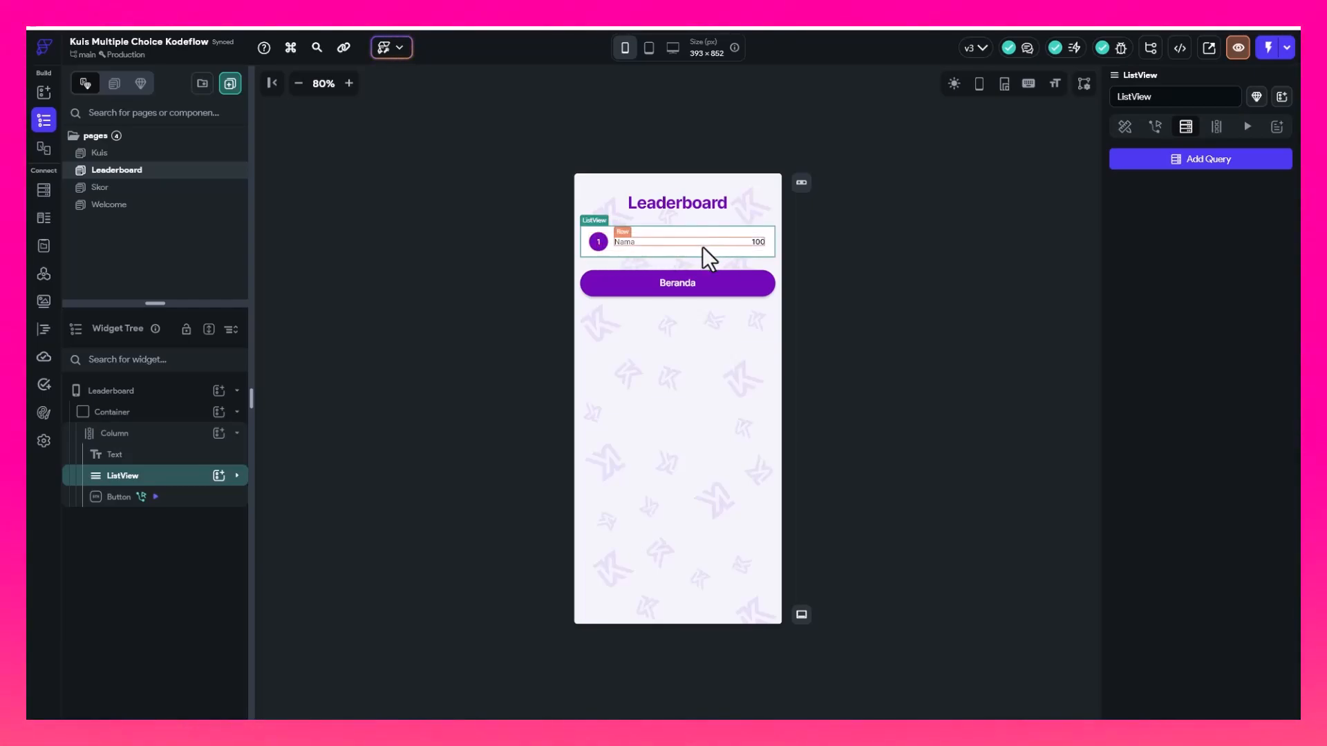
left_click(681, 250)
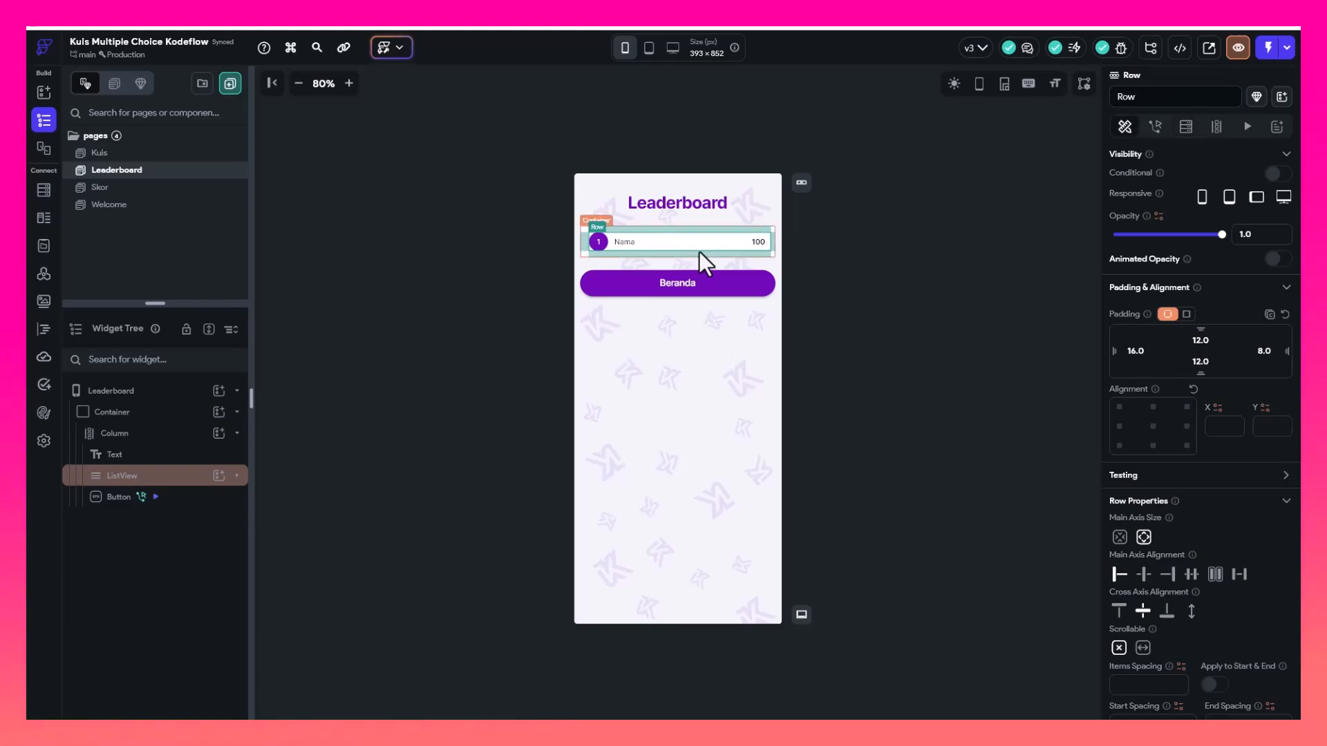
left_click(838, 231)
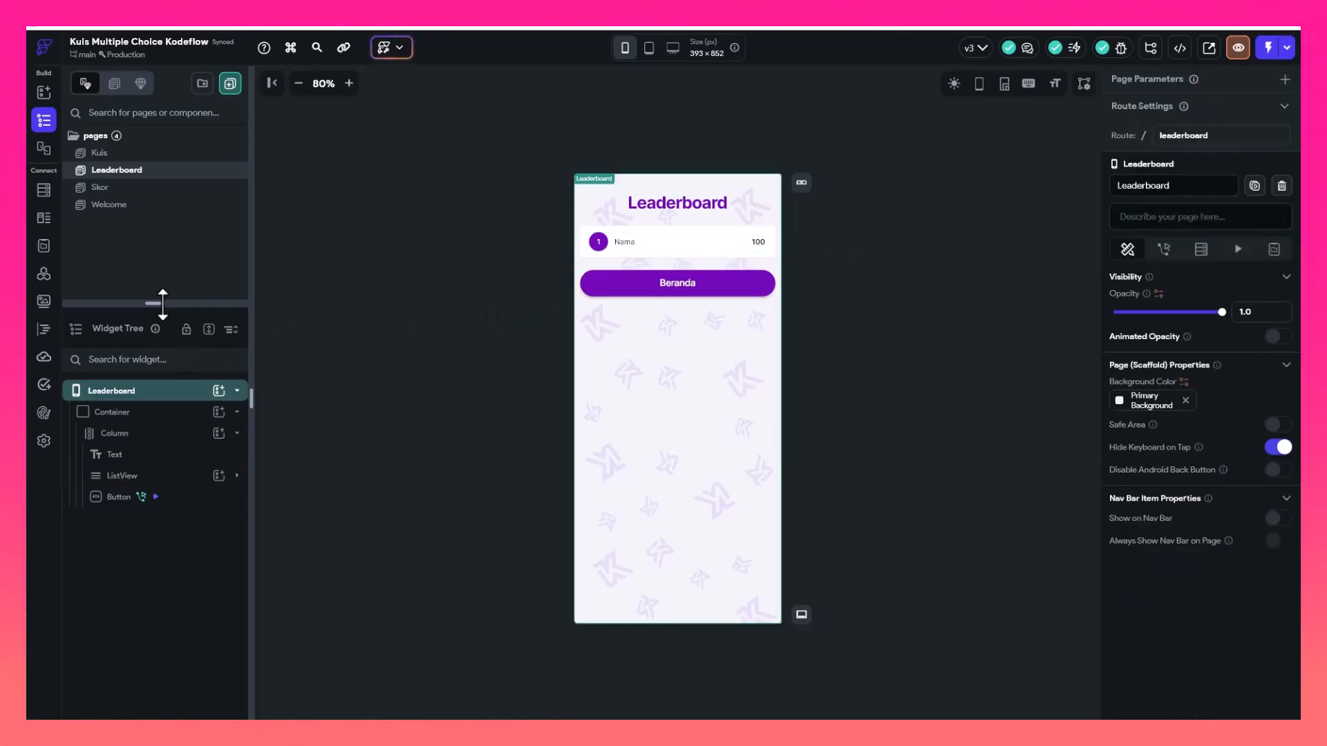
left_click_drag(157, 295, 159, 245)
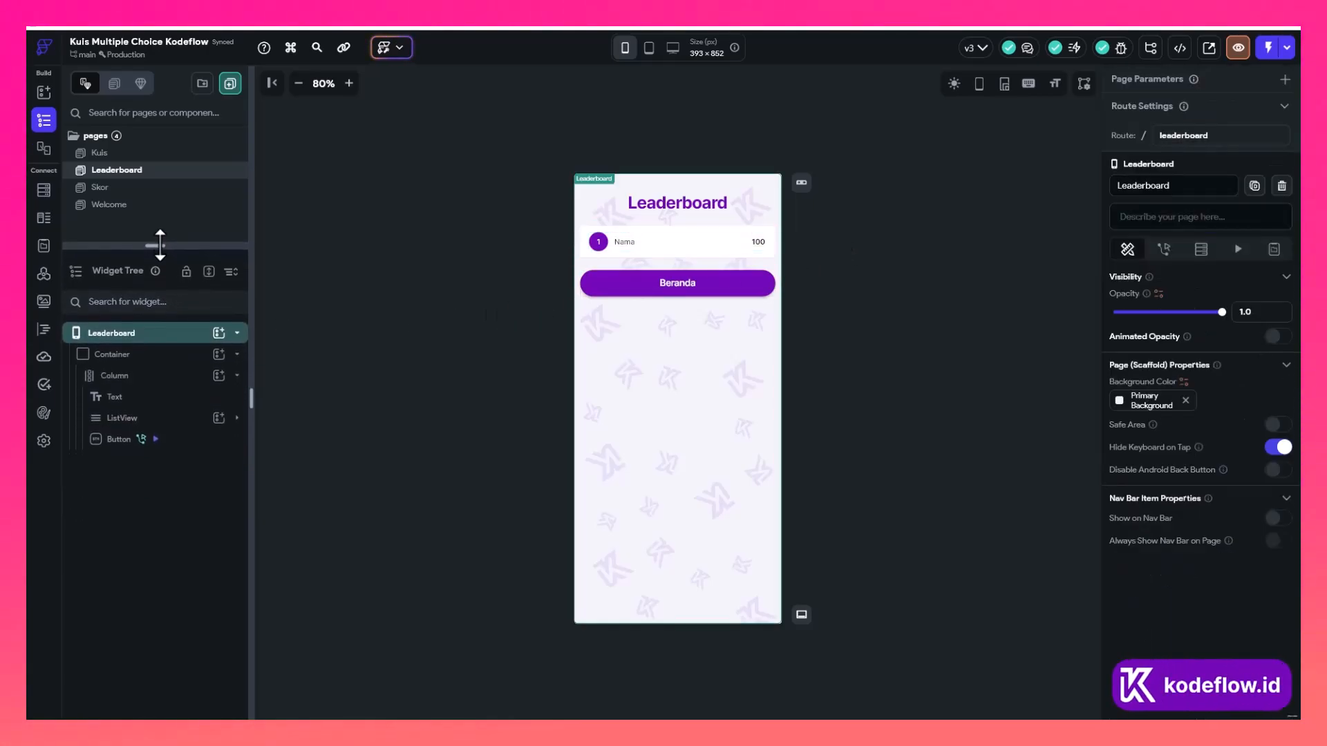
left_click(363, 258)
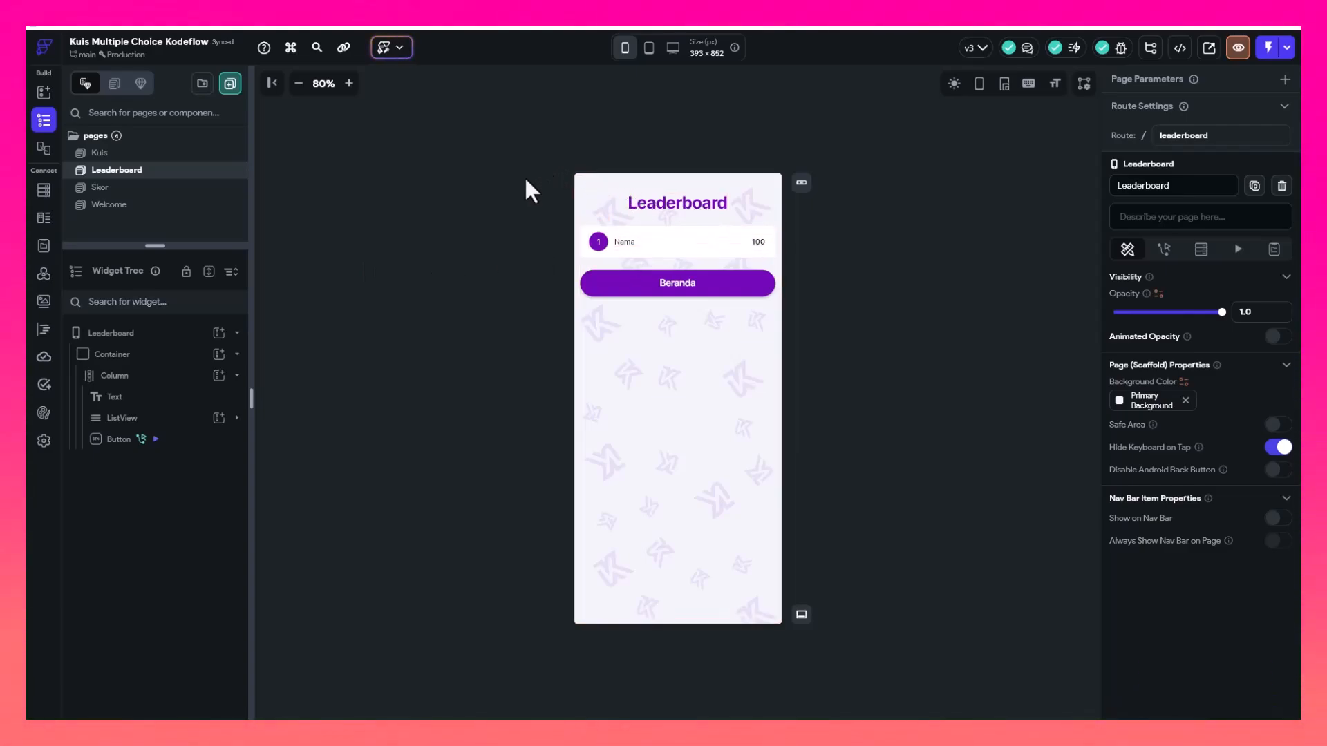
key("alt+Tab")
key("alt+Tab")
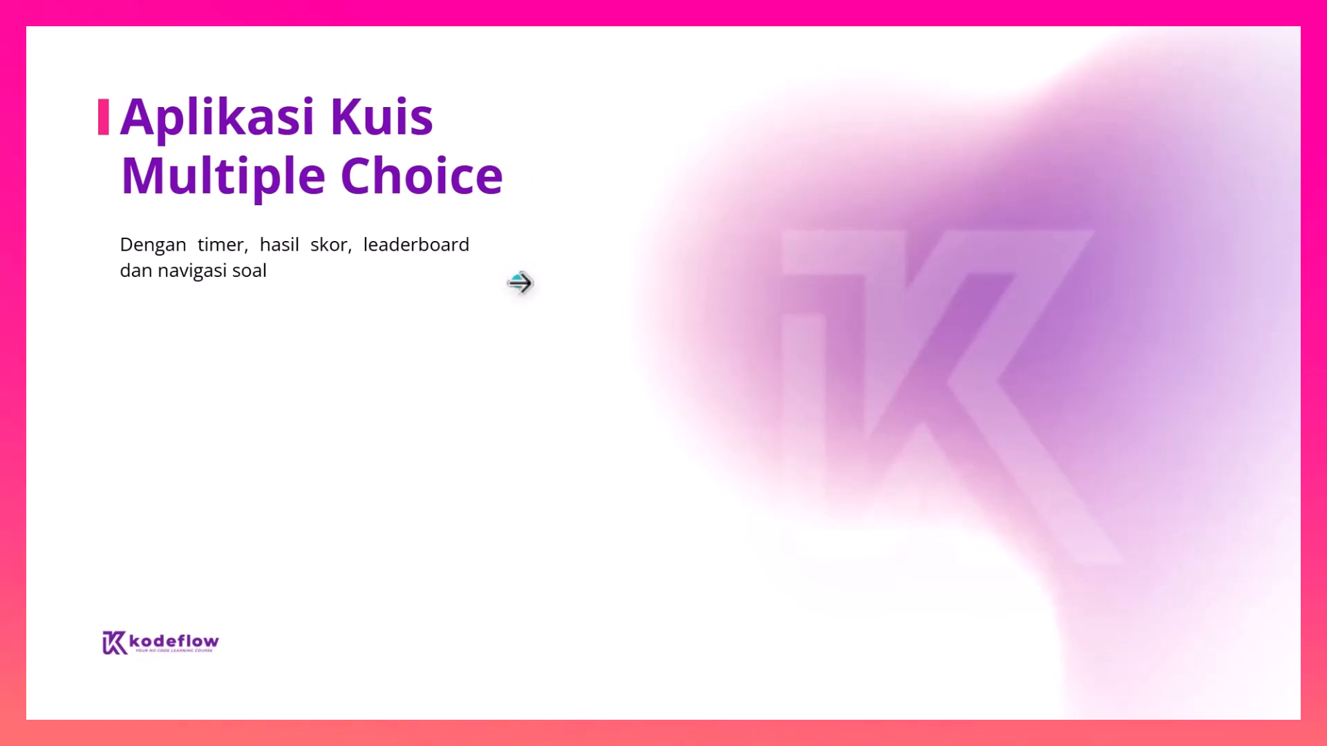
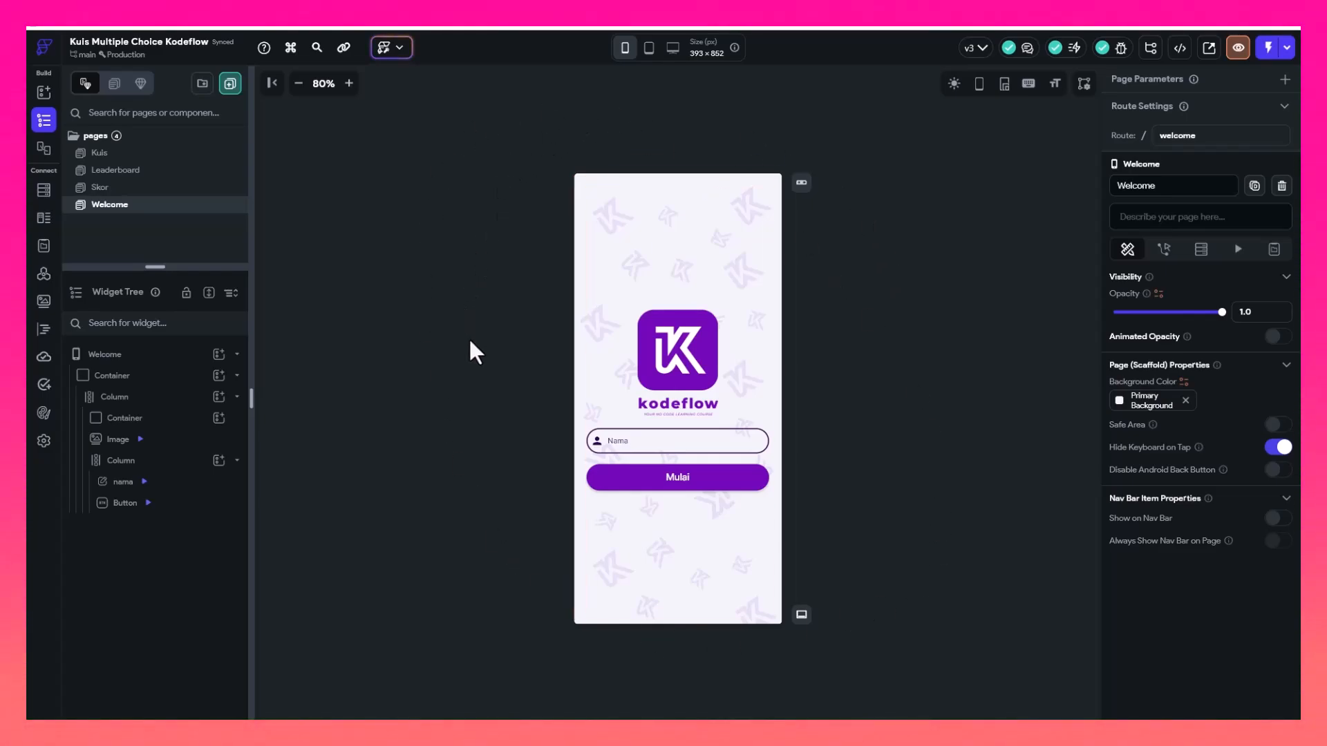
Inspect the Welcome page's nama text field and check the fields of the Supabase pengguna table
left_click(657, 449)
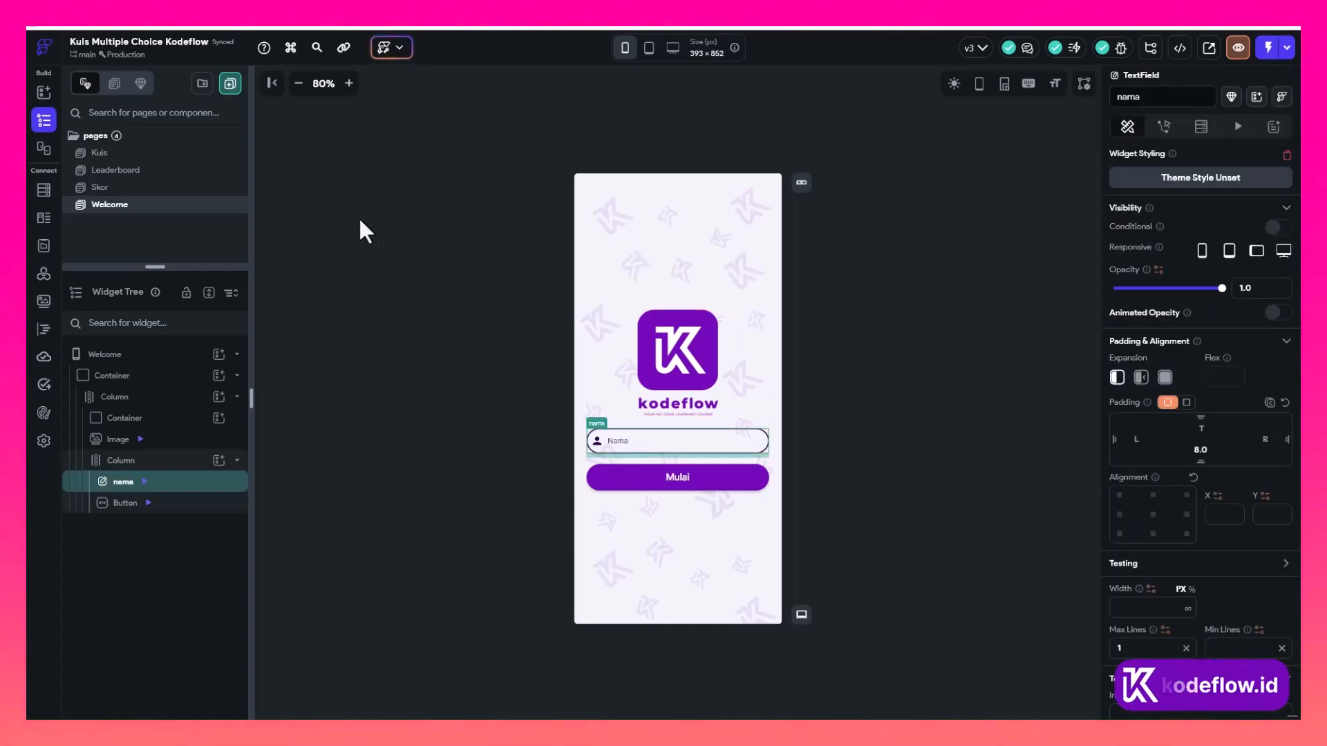
left_click(44, 443)
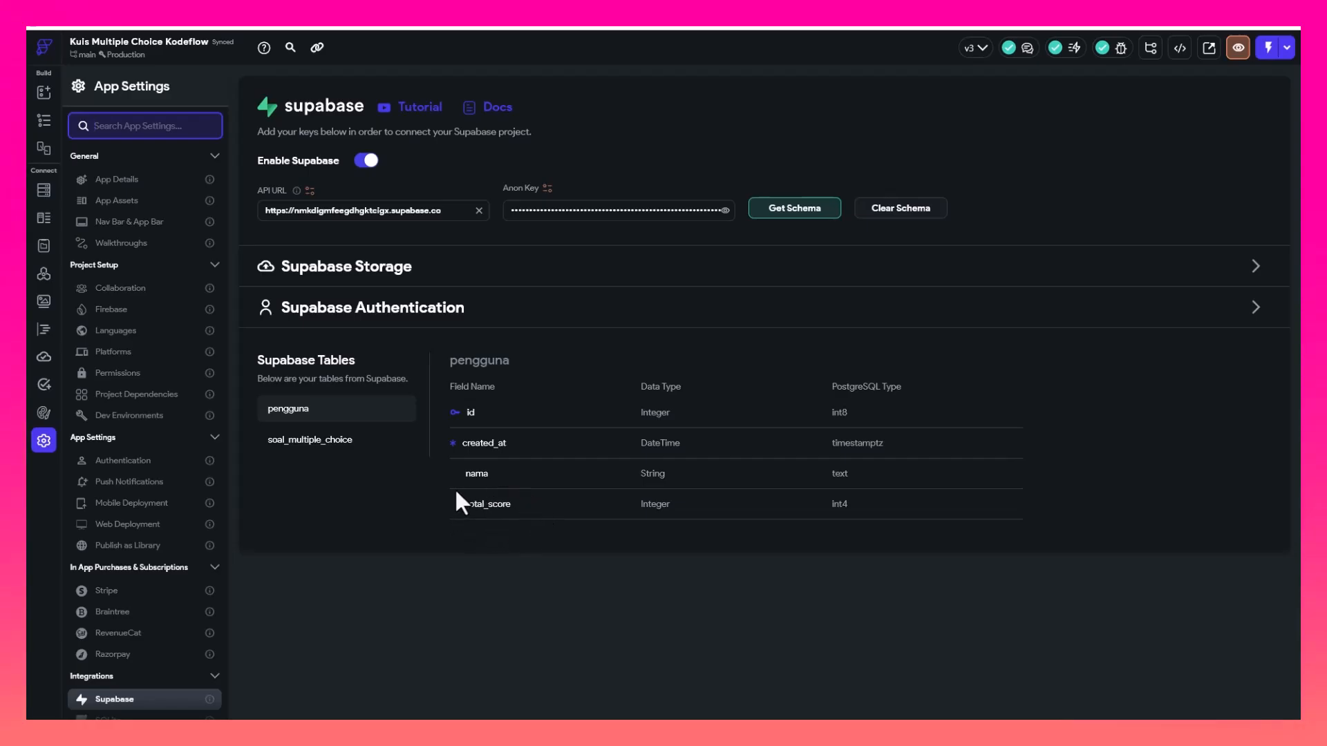
left_click(43, 122)
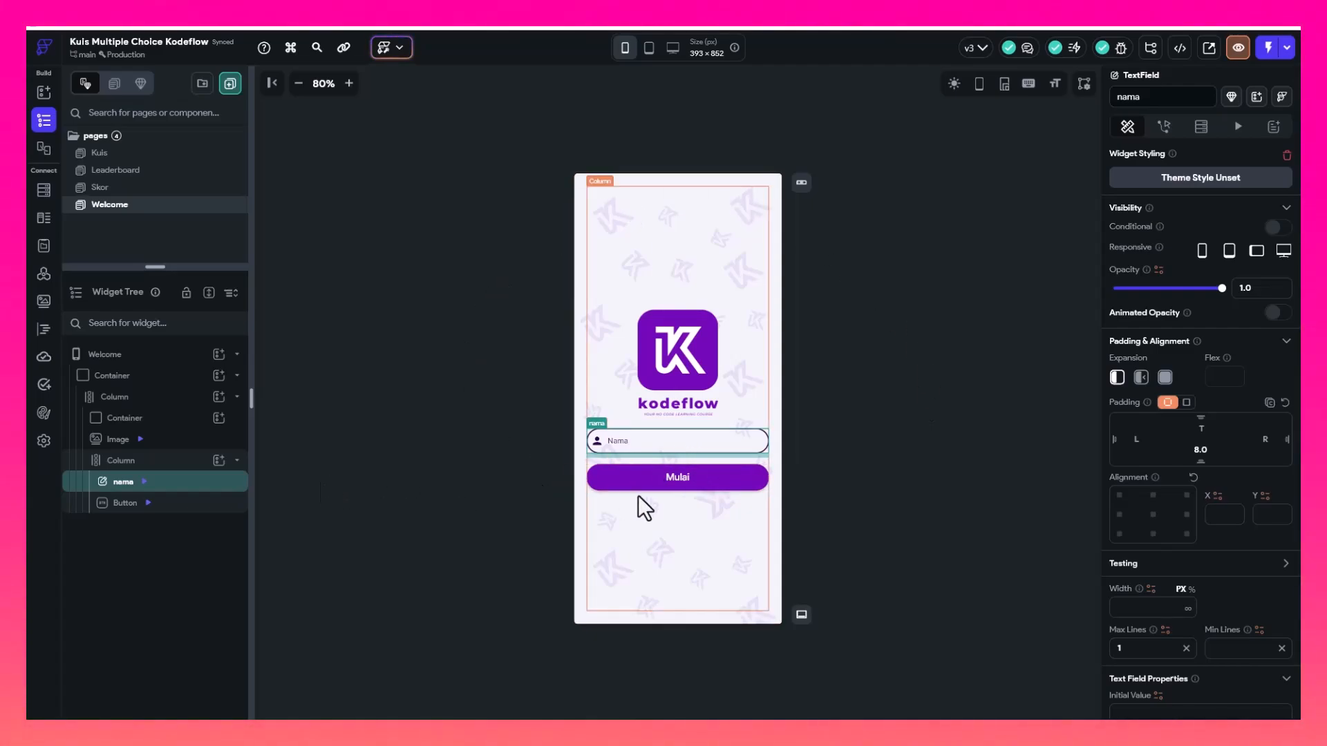
Add a still undefined On Tap action to the Welcome page's Mulai button
left_click(631, 477)
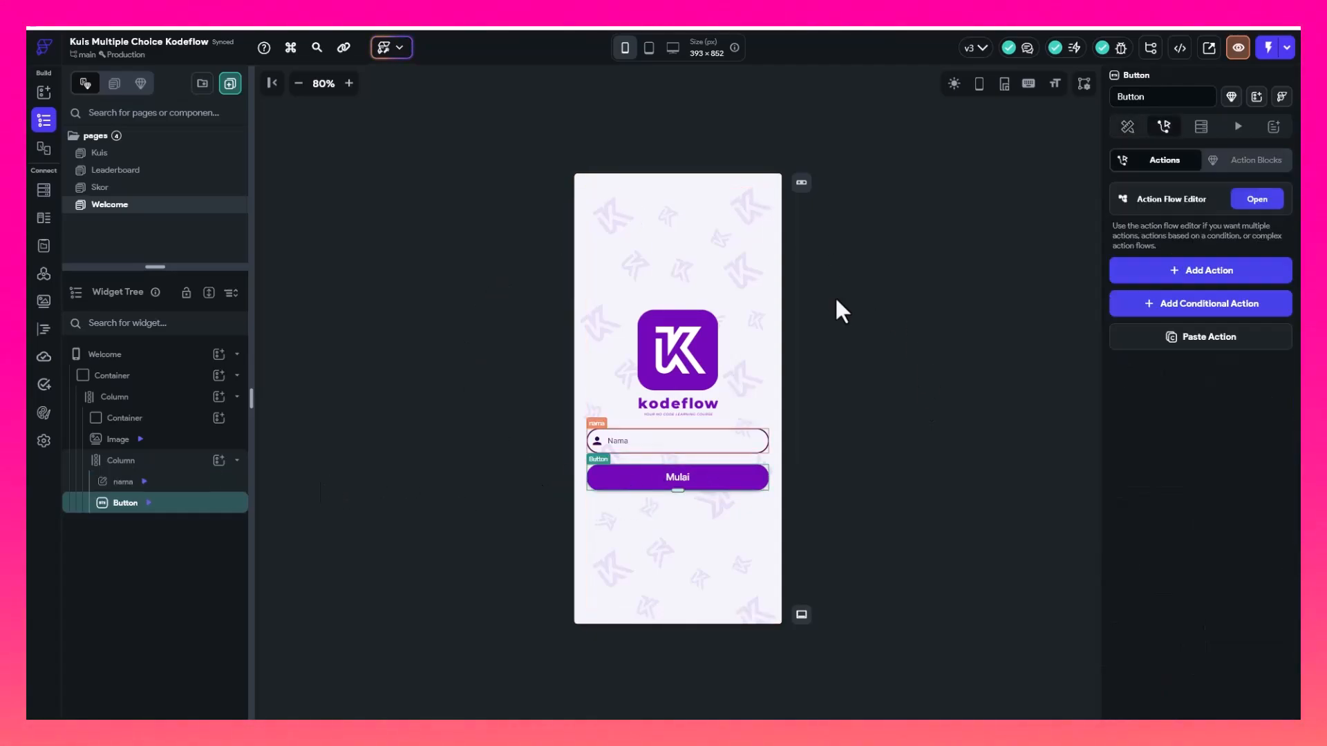
left_click(1200, 276)
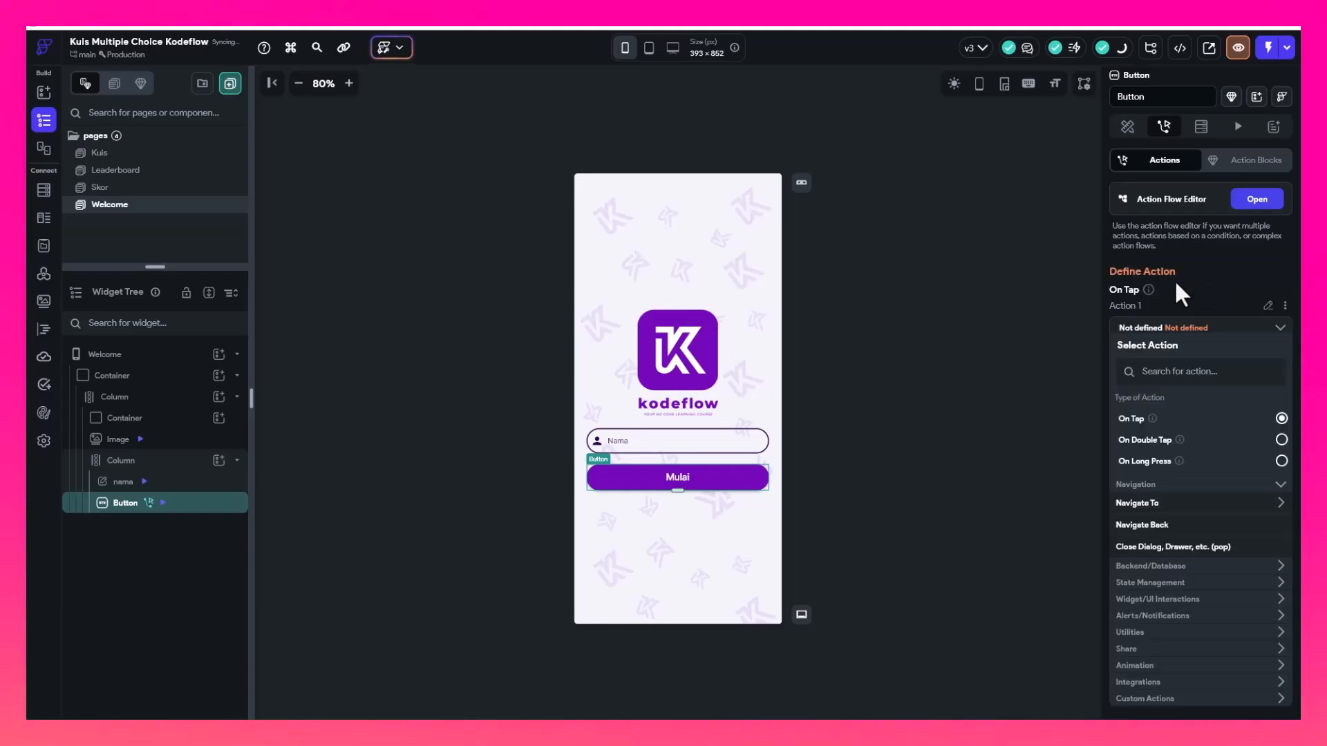
scroll(1175, 484, "down", 1)
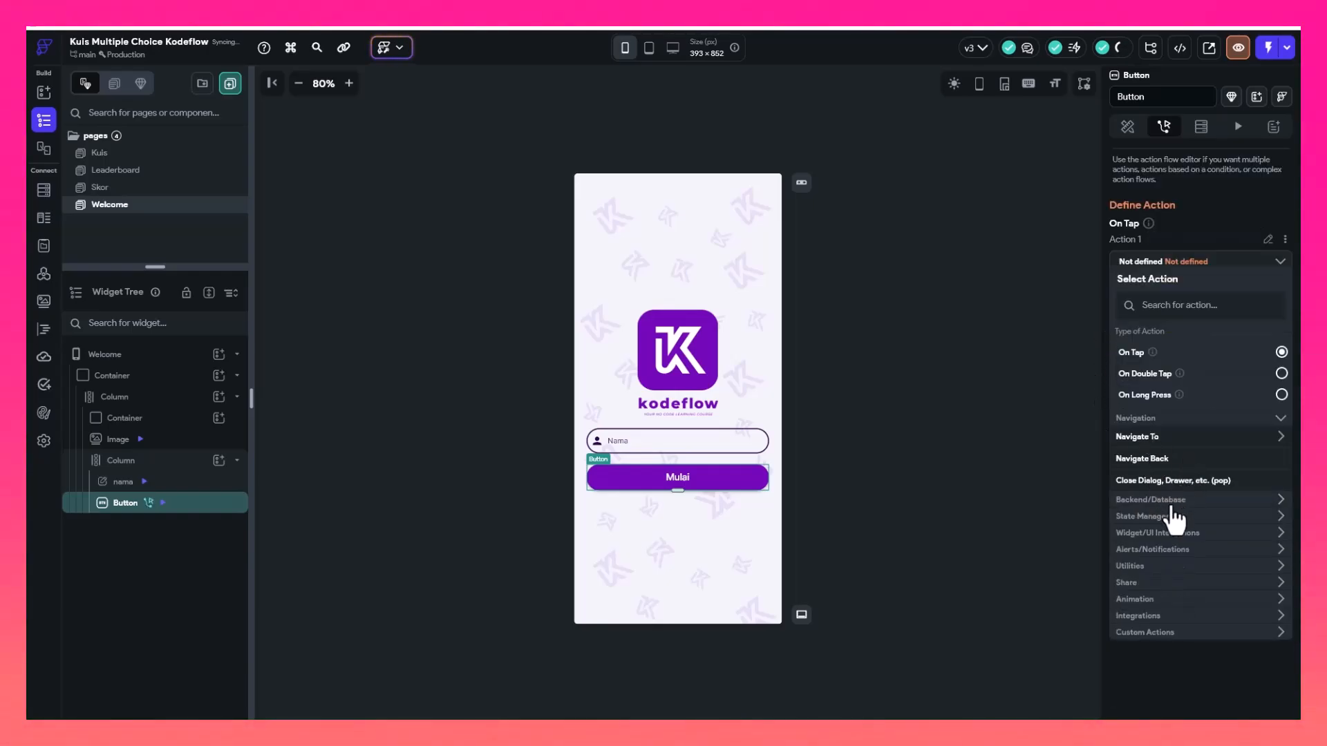
left_click(450, 319)
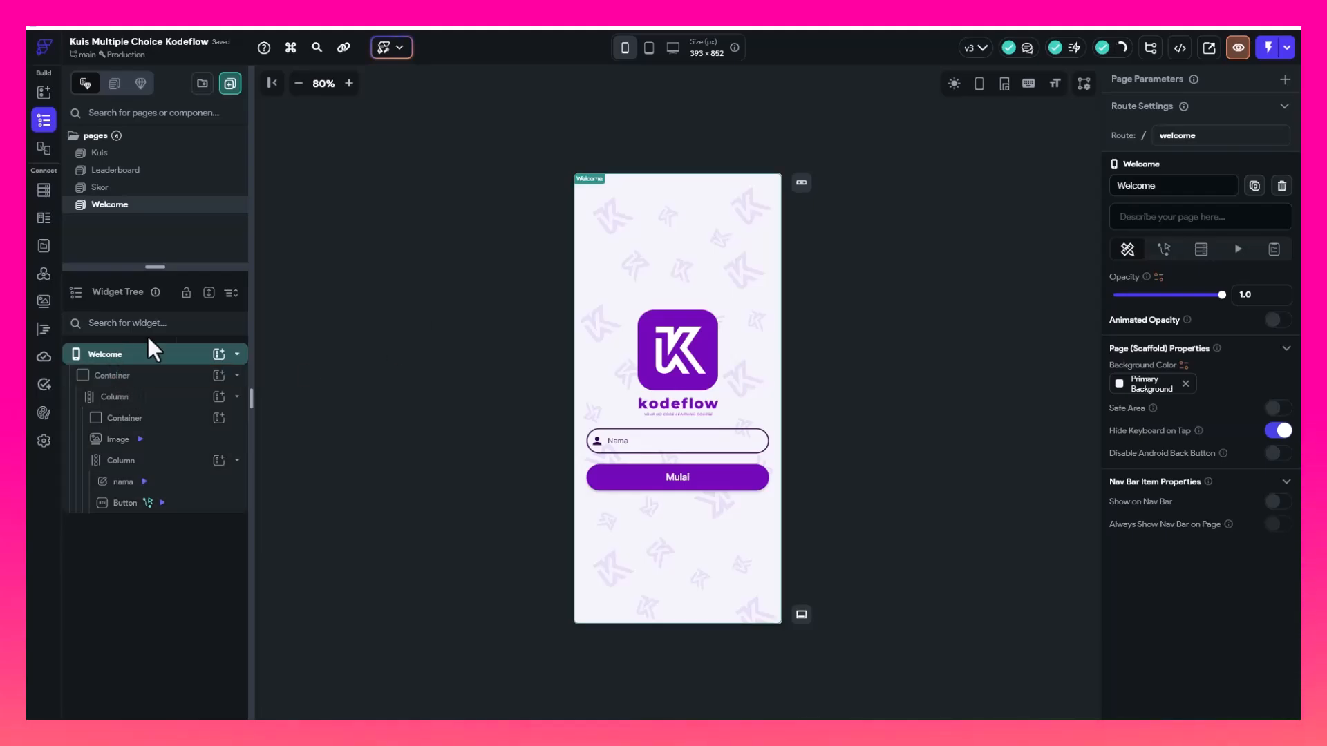
Create a non-persisted String app state variable named namaPengguna
left_click(43, 250)
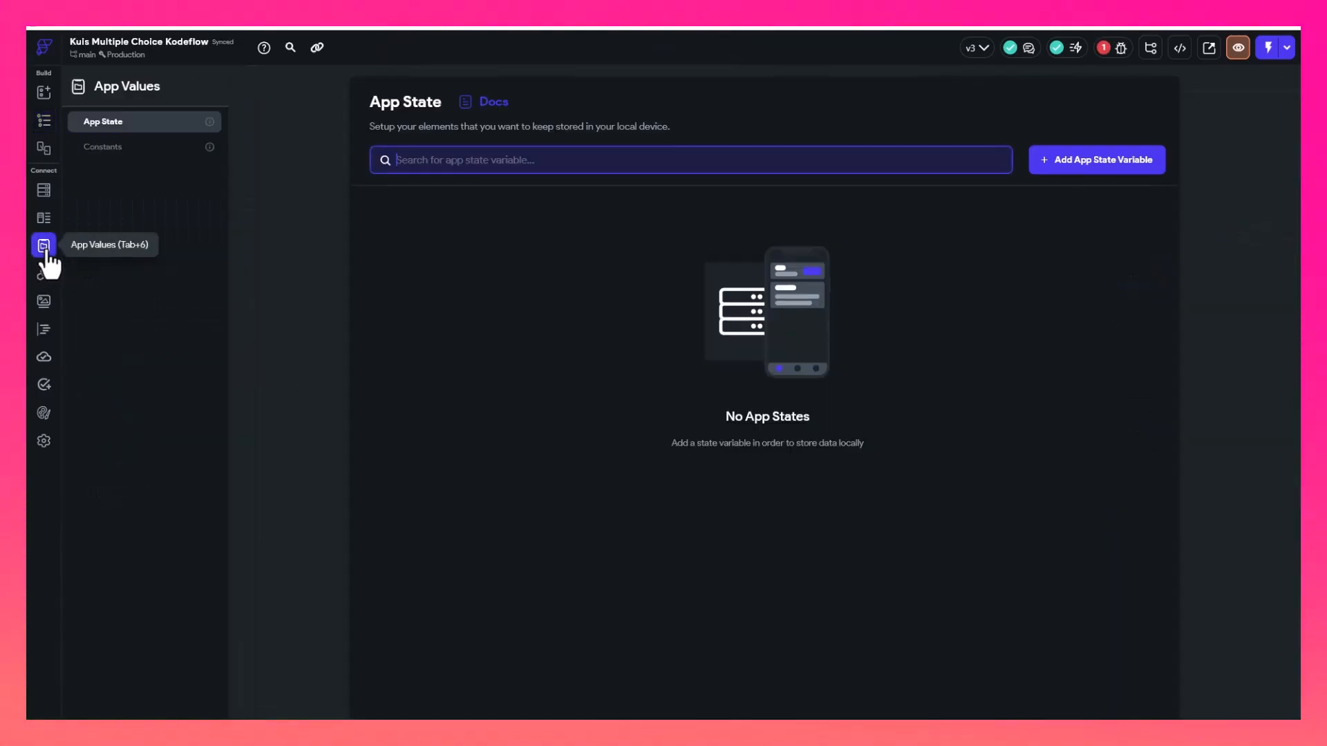
left_click(1081, 174)
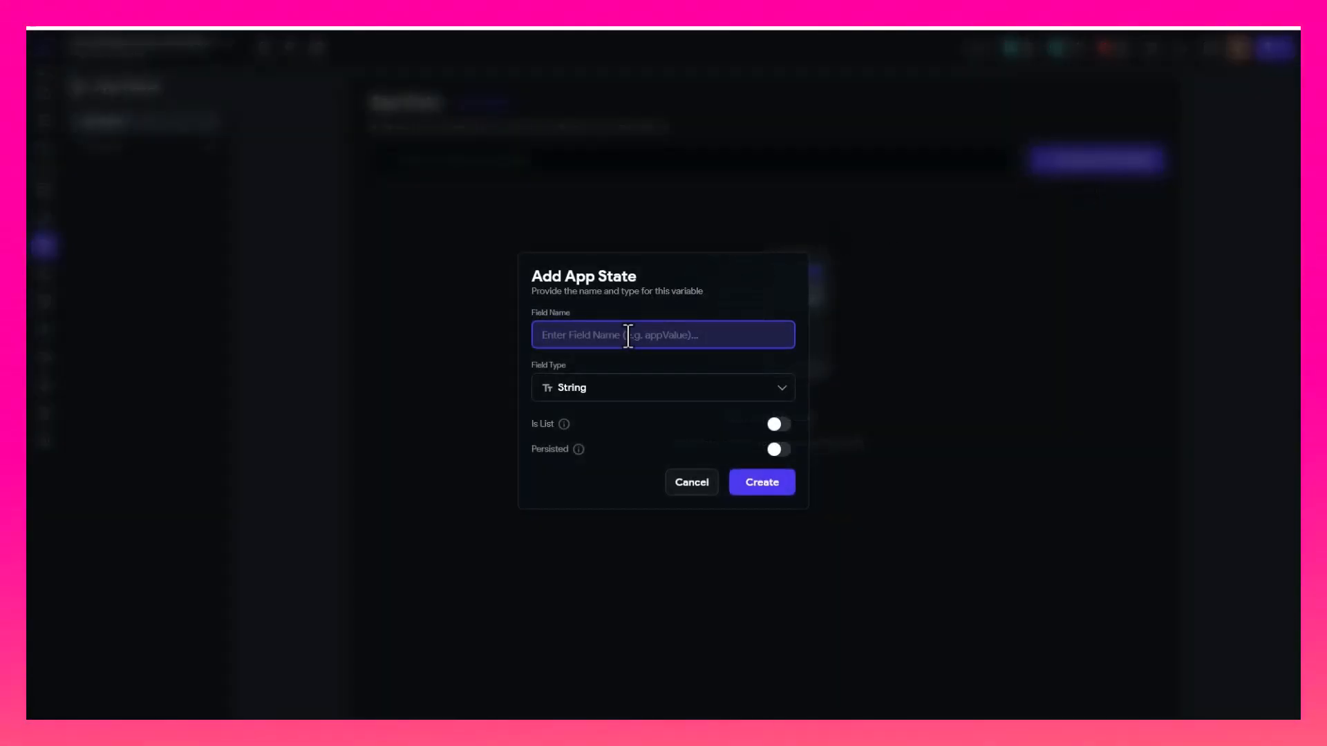
type("namaPengguna")
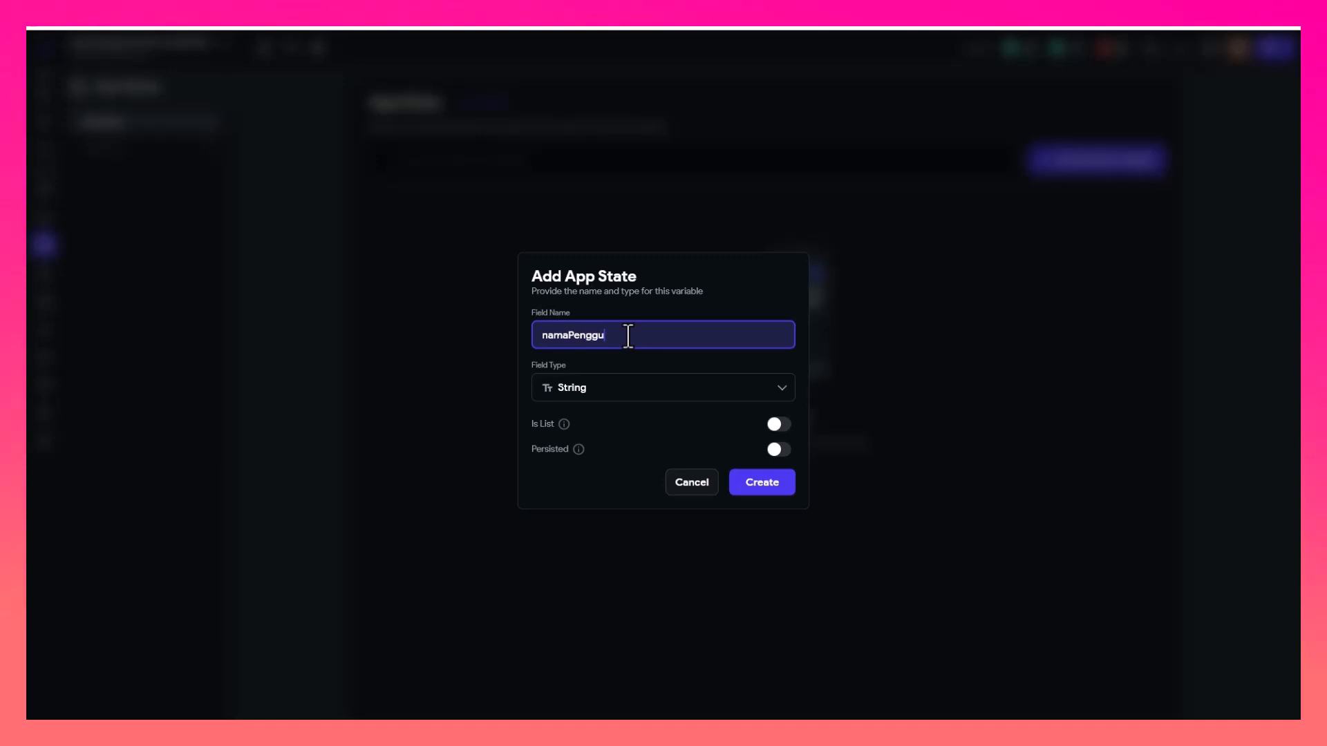
left_click(761, 484)
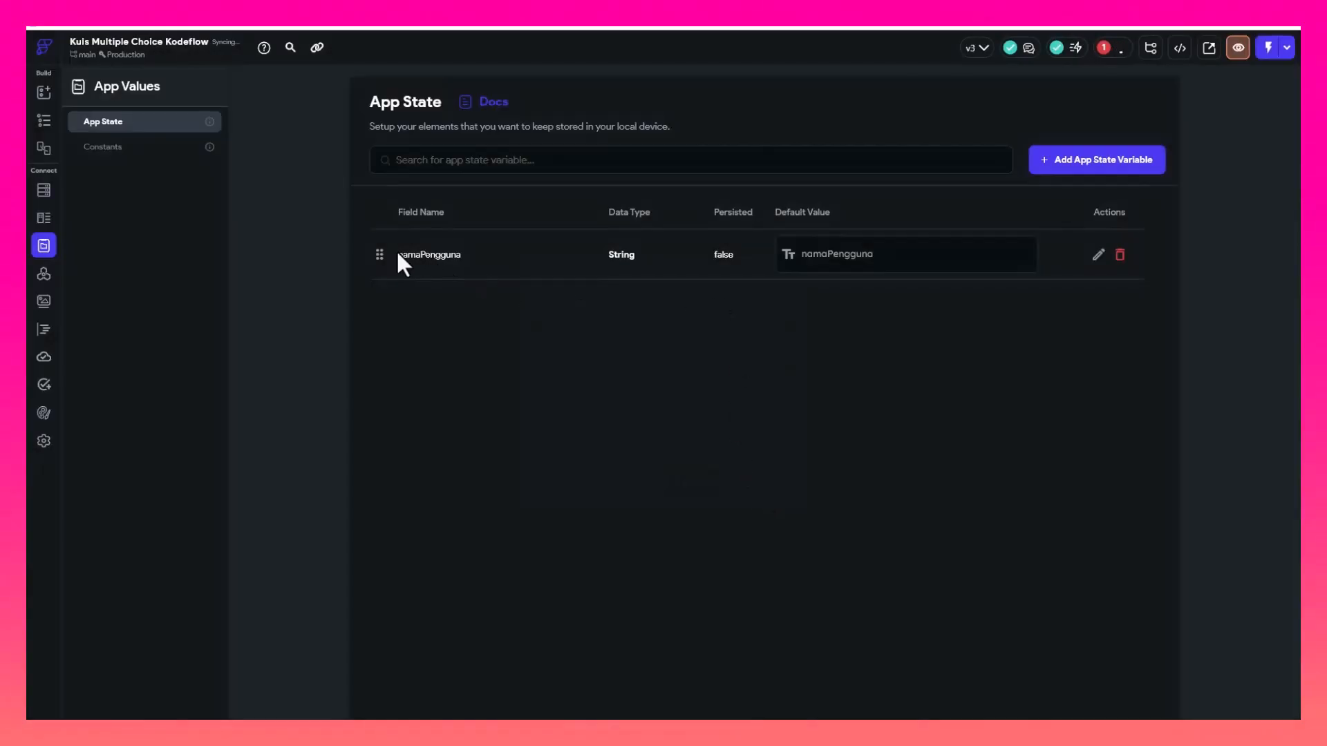
In the Mulai button's action flow, define the first On Tap action as Update App State for the namaPengguna field
left_click(43, 129)
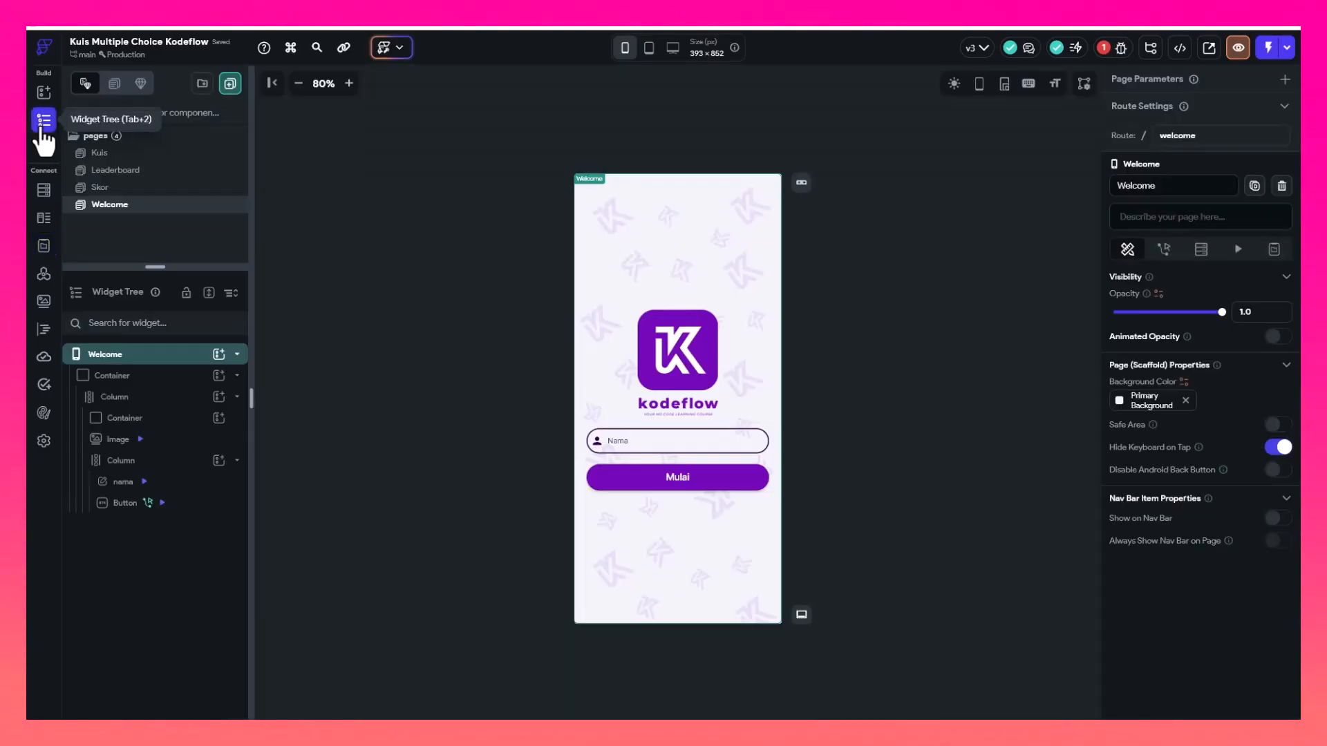
left_click(637, 482)
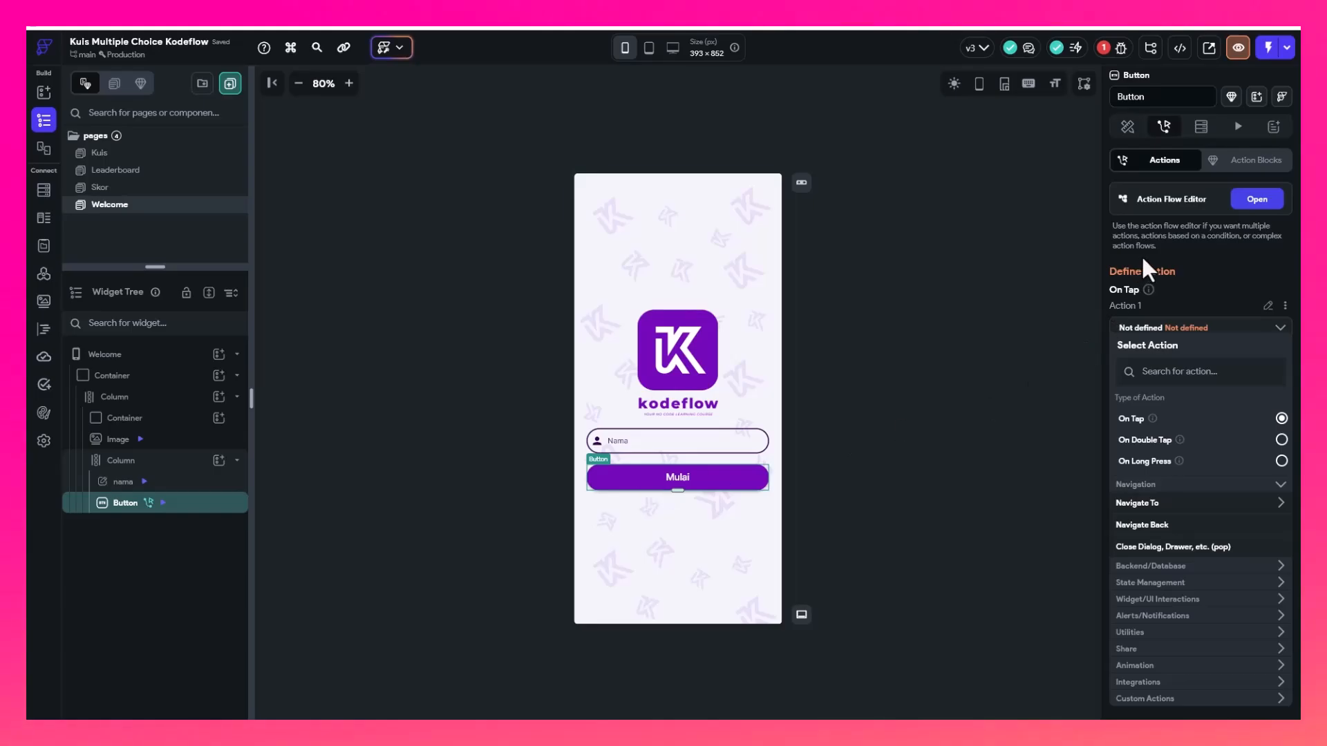
scroll(1183, 401, "down", 1)
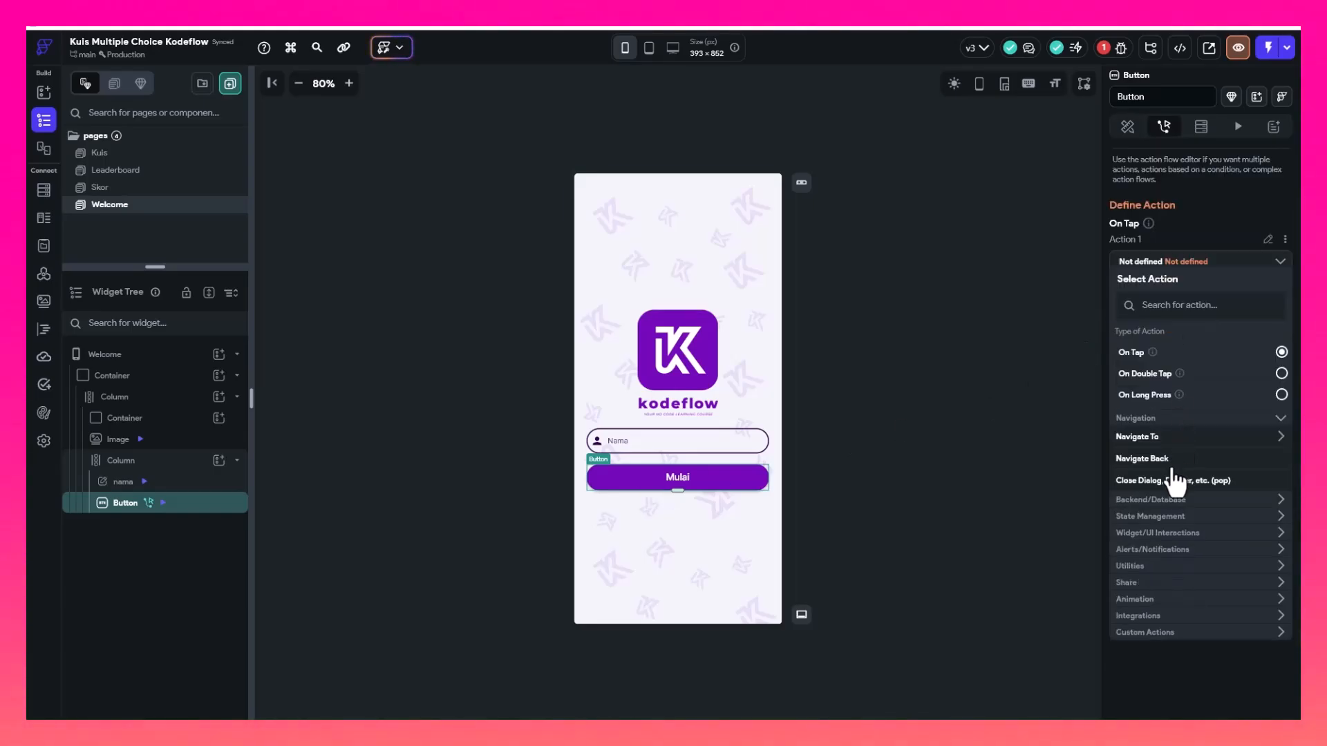
scroll(1168, 360, "up", 1)
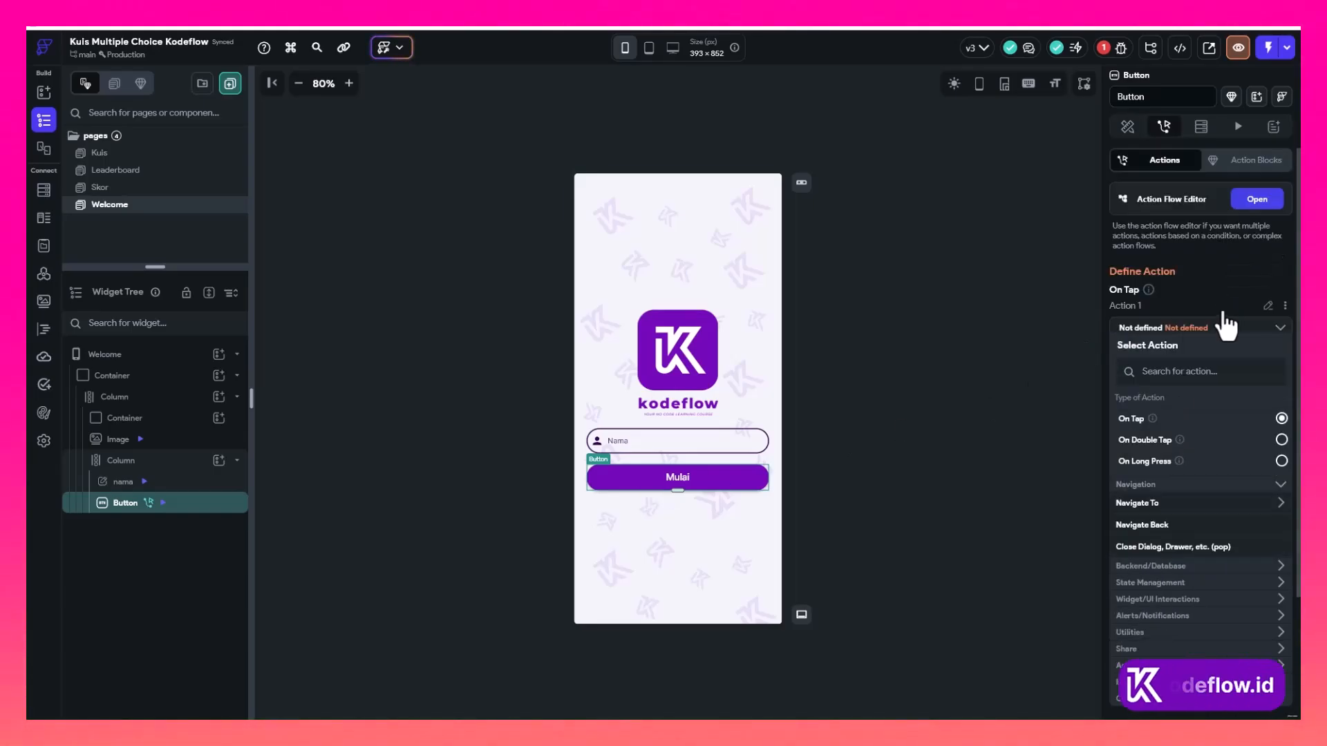
left_click(1259, 199)
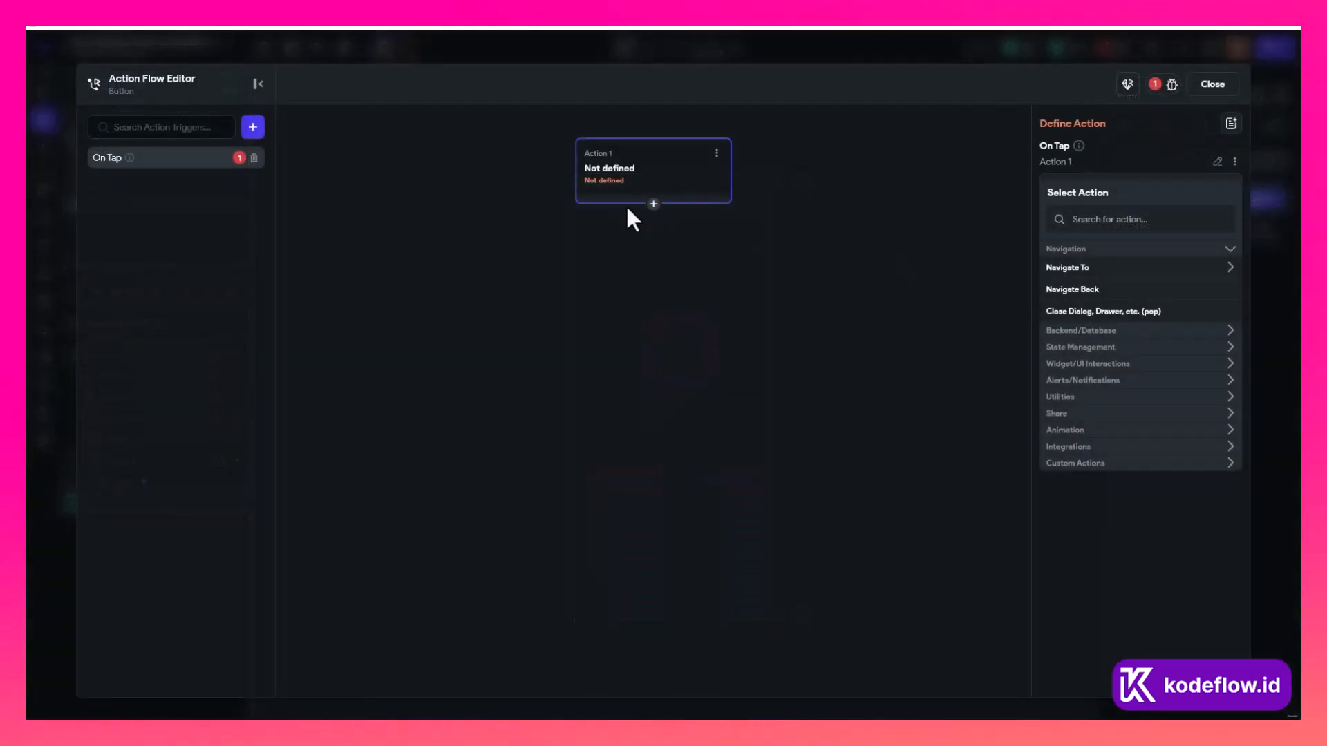
left_click(1083, 347)
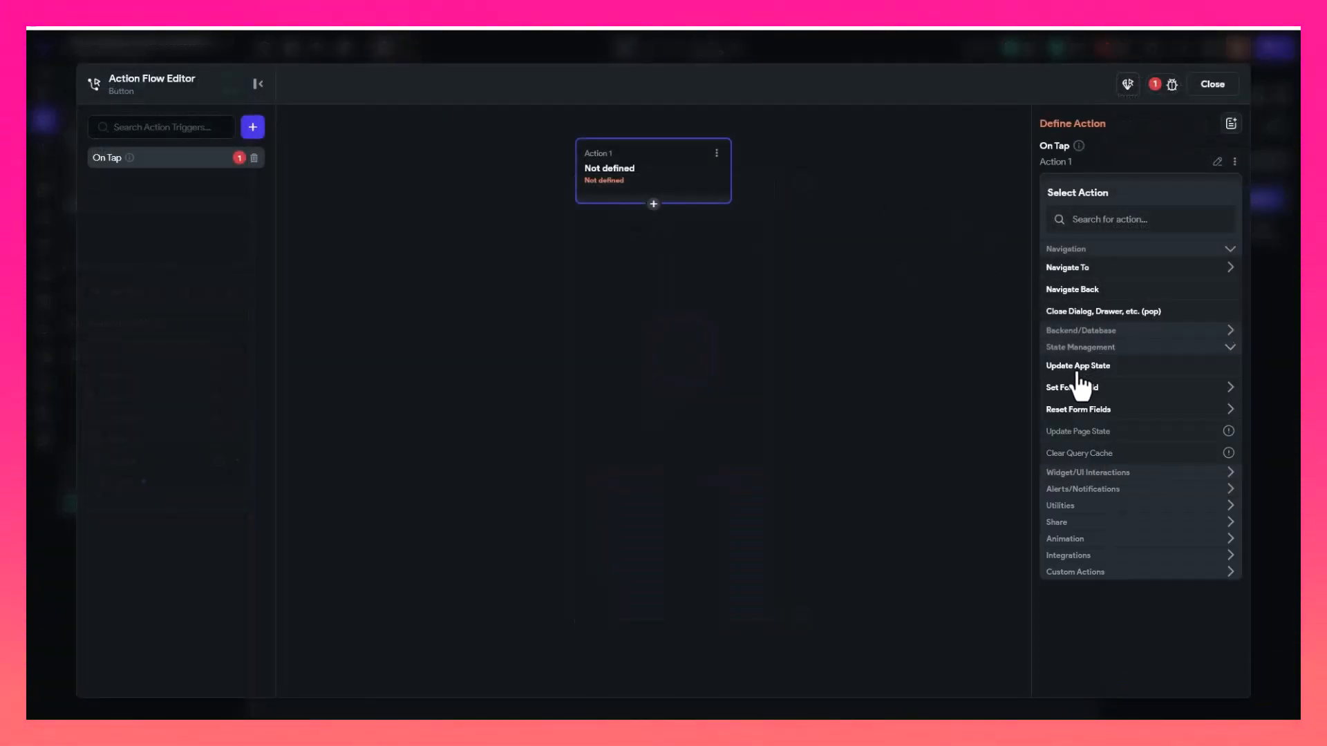
left_click(1081, 368)
left_click(1099, 238)
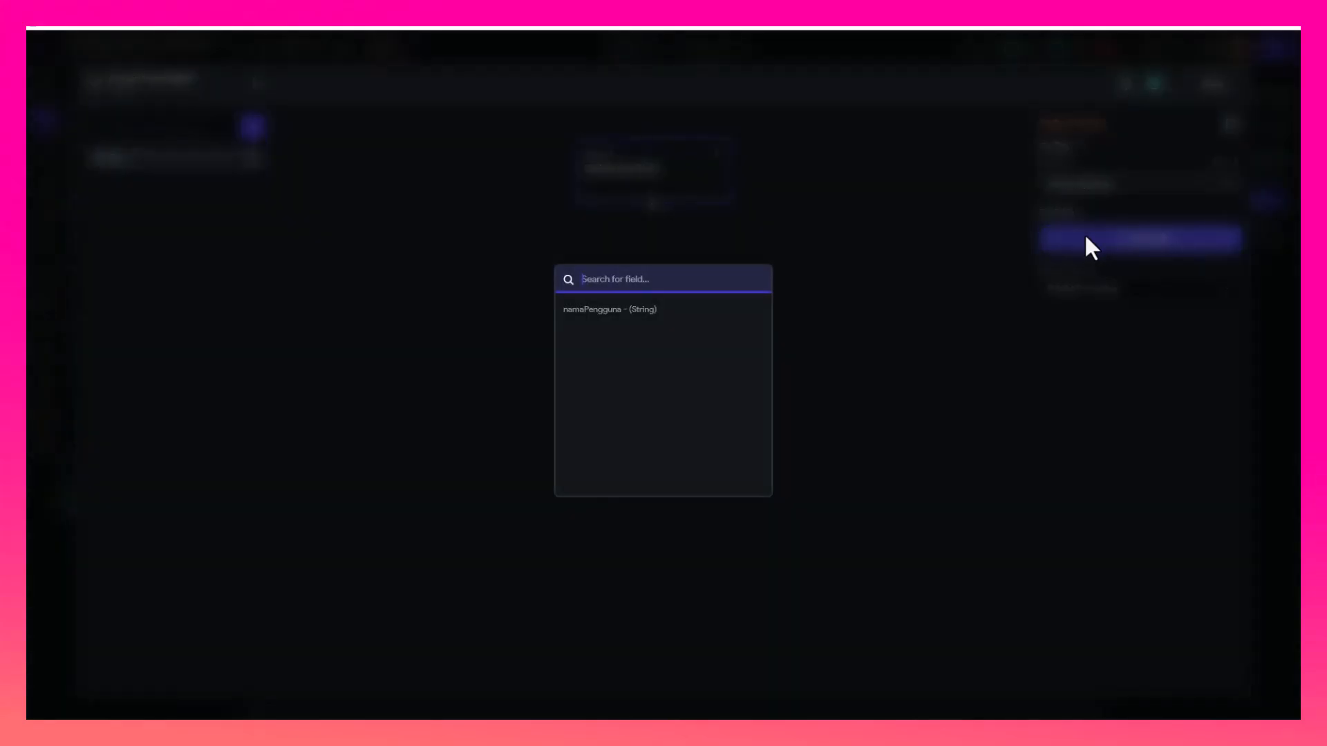
left_click(602, 312)
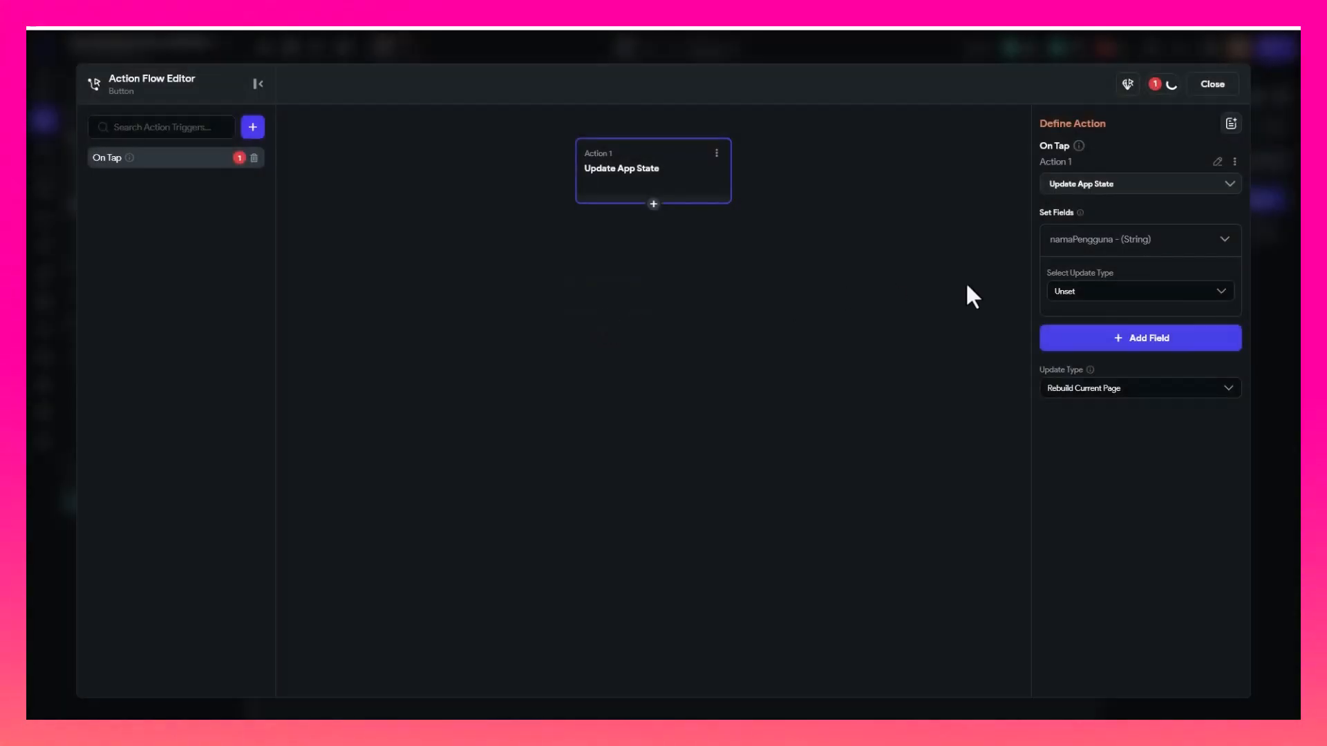
Use the Set Value update type for namaPengguna, taking the value from the nama text field's widget state
left_click(1095, 293)
left_click(1098, 320)
left_click(1099, 320)
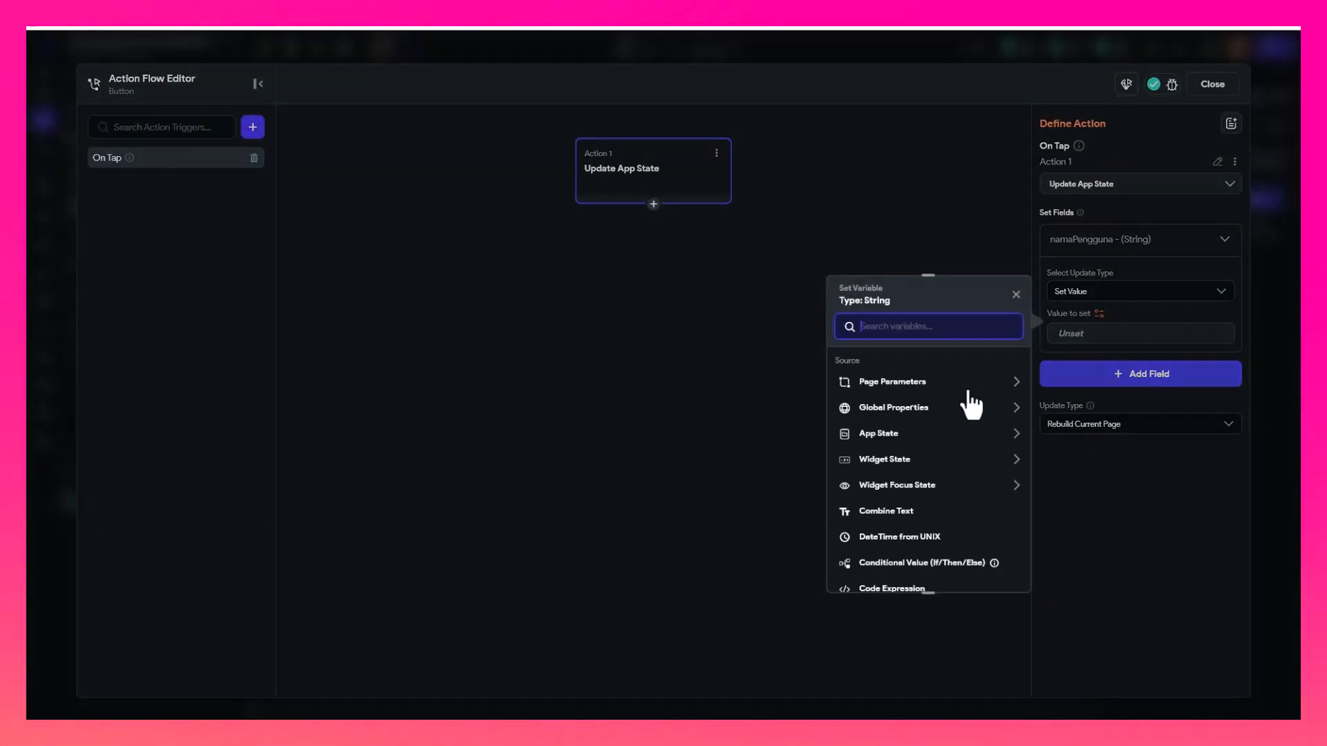
left_click(900, 464)
left_click(890, 501)
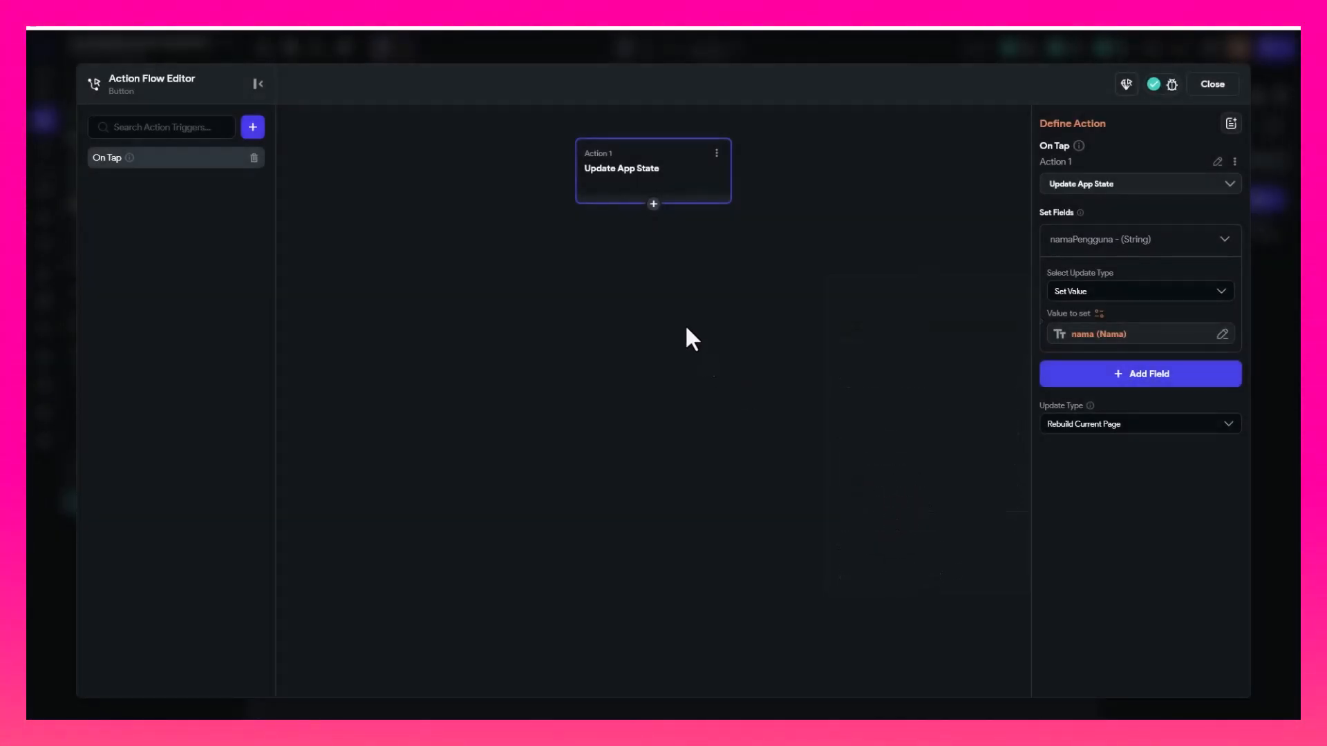
Chain a second action after the app state update that performs a Supabase Insert Row on the pengguna table
left_click(653, 204)
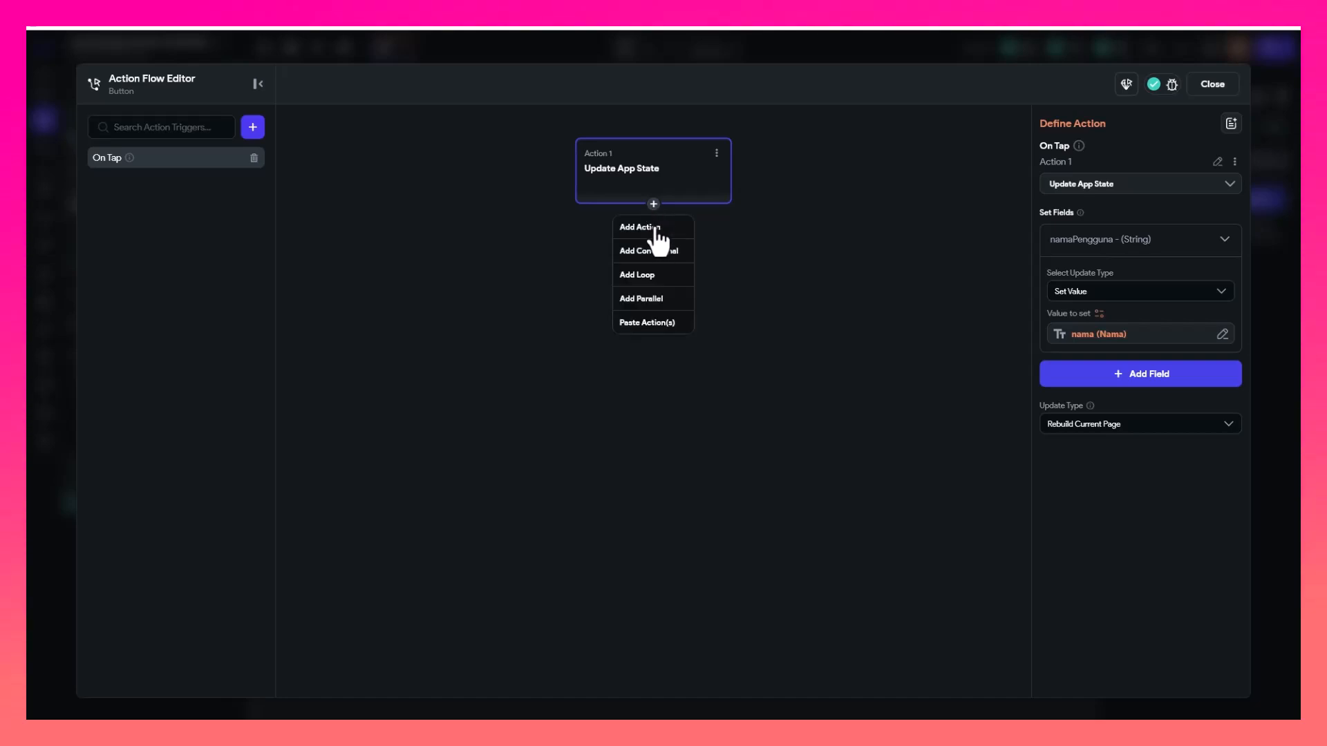
left_click(640, 228)
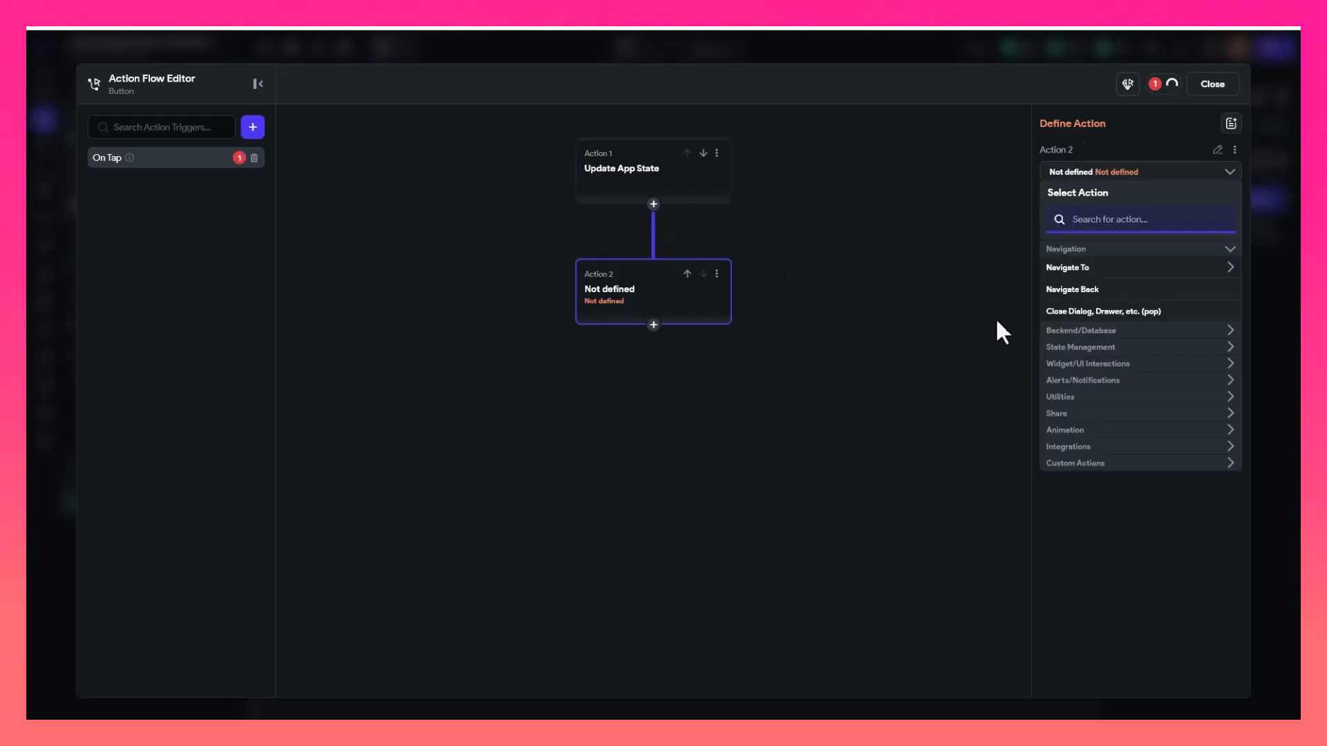
left_click(1102, 331)
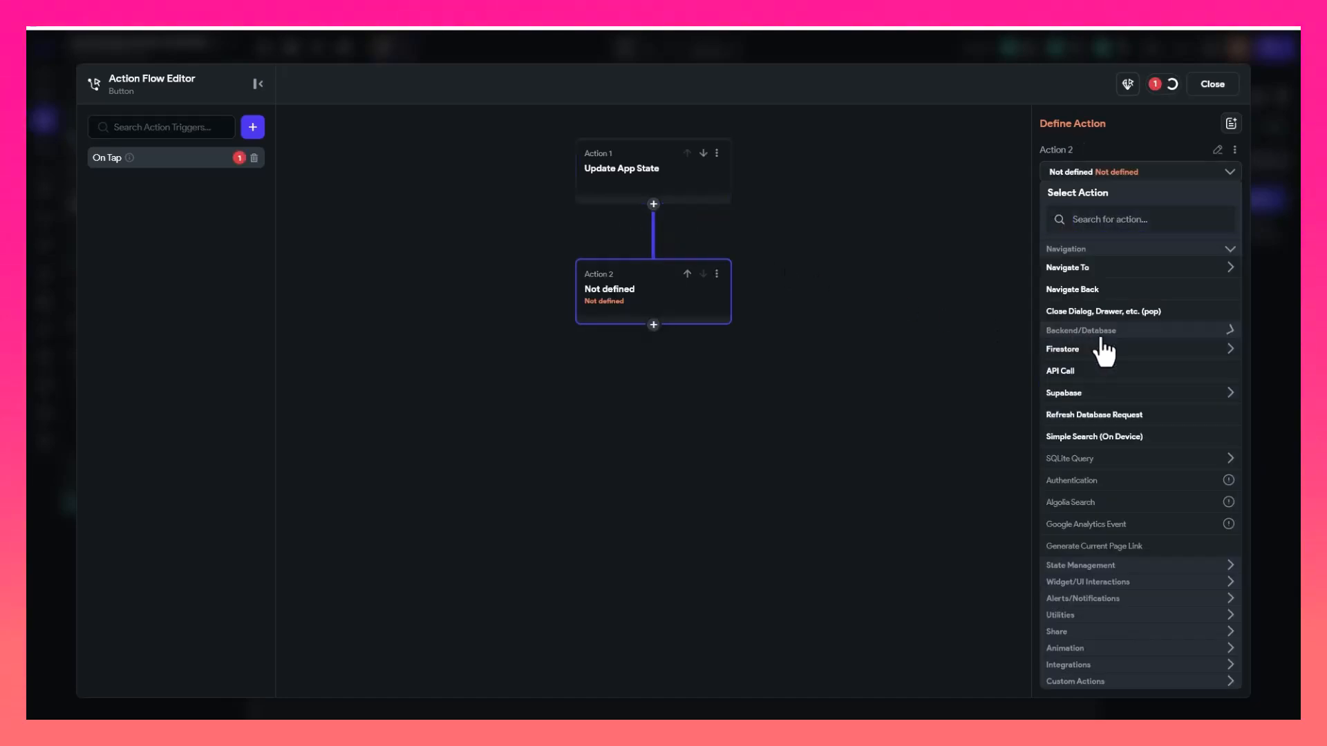
left_click(1090, 395)
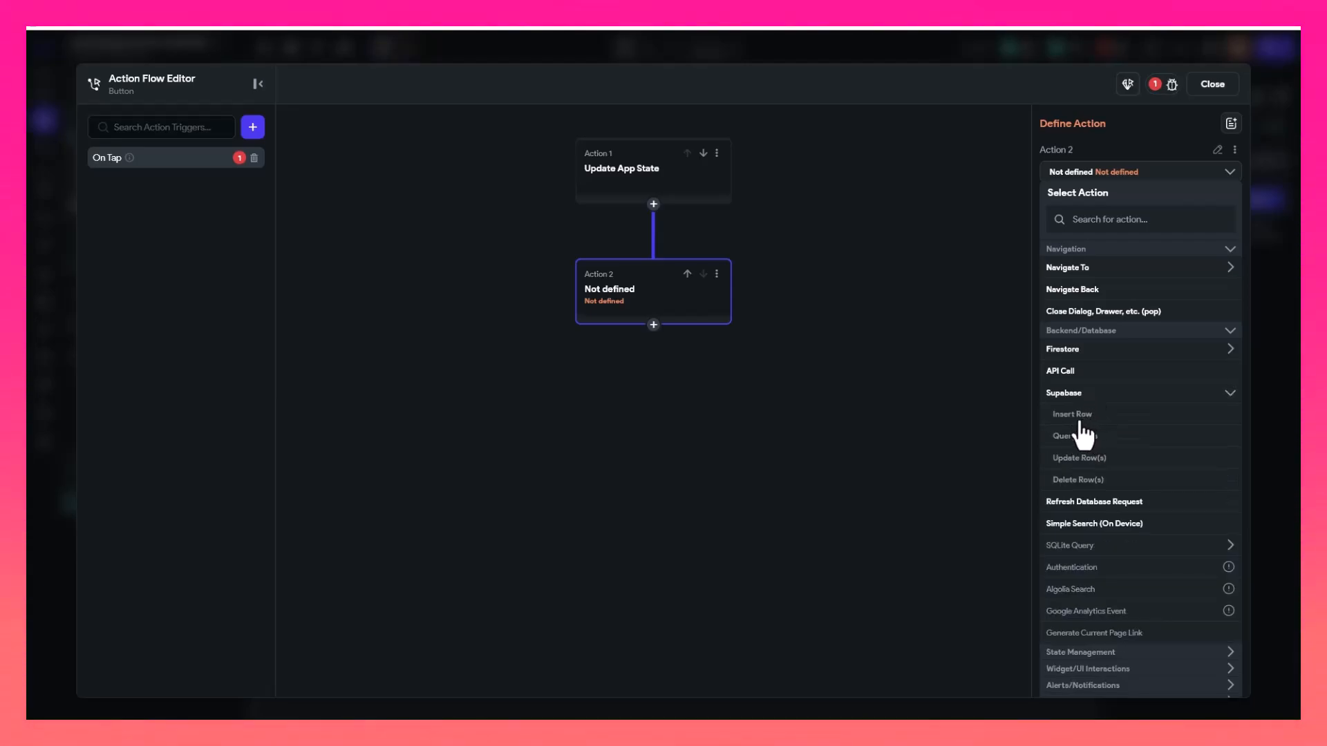
left_click(1083, 420)
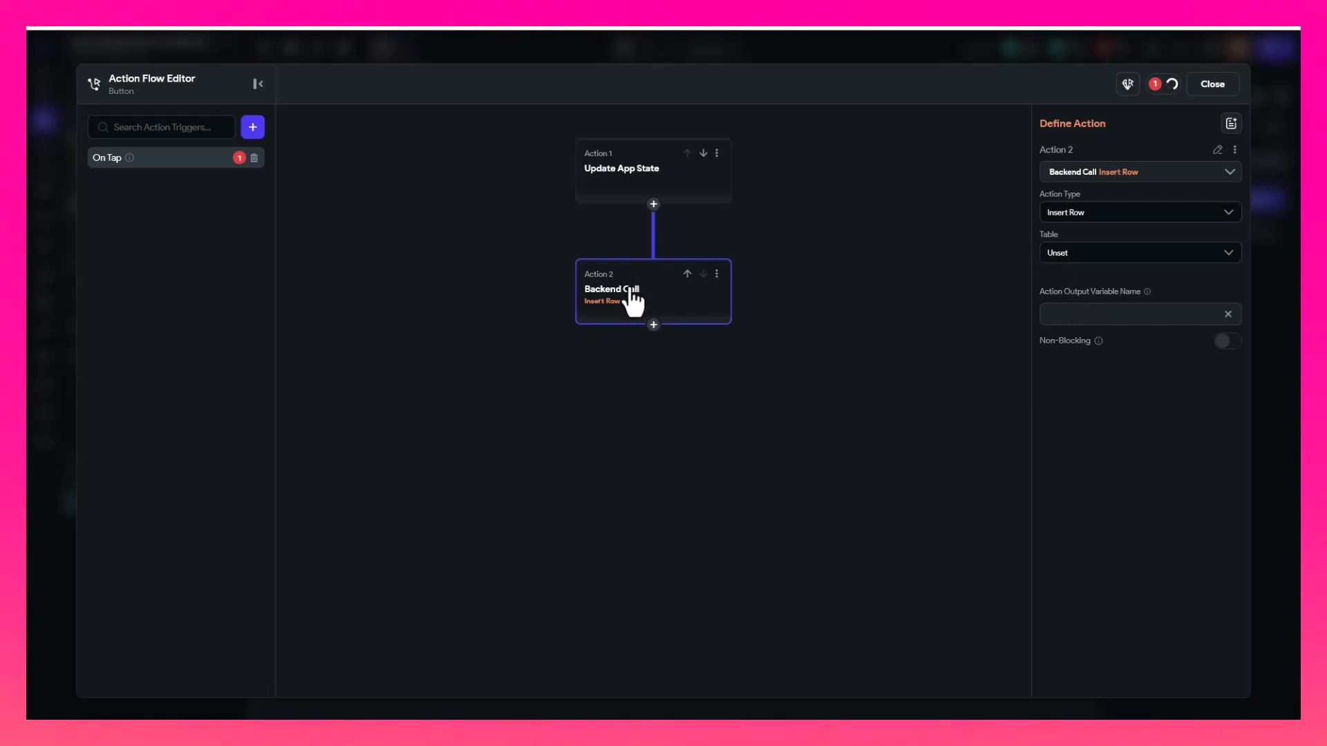
left_click(1085, 263)
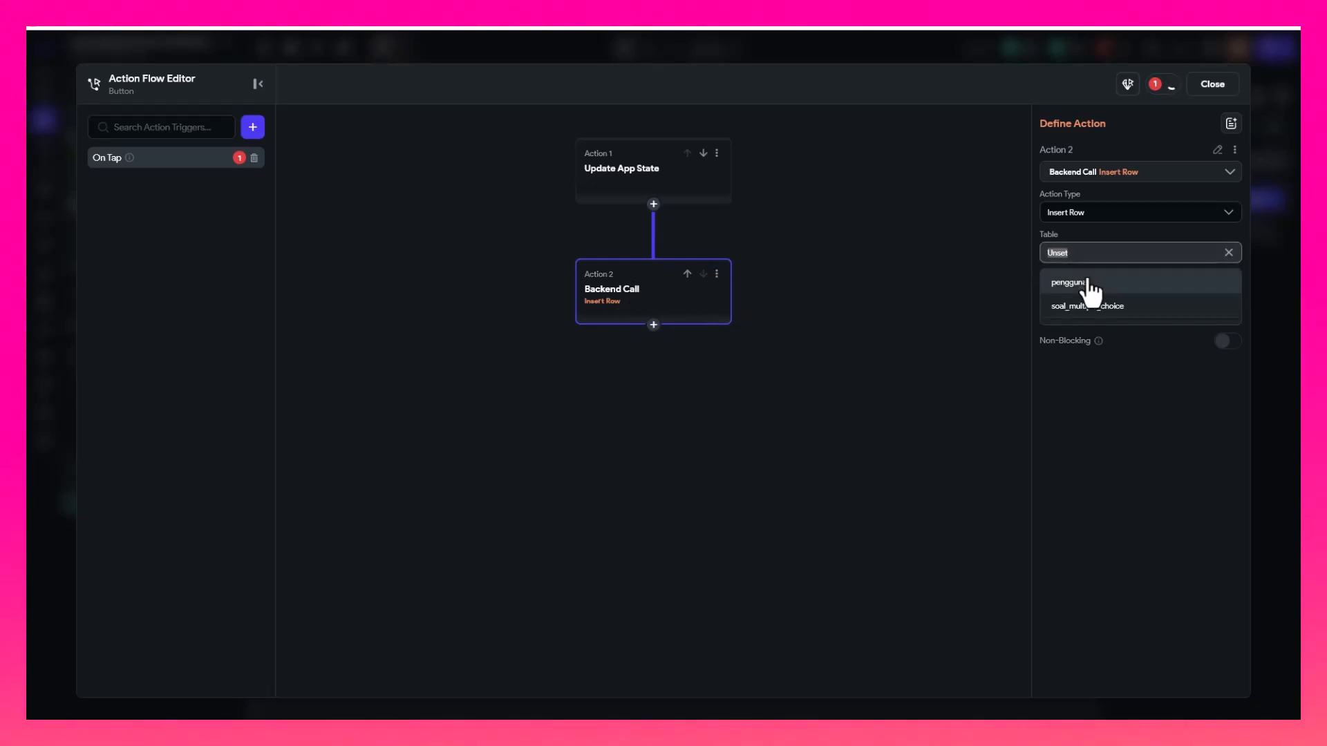
left_click(1088, 285)
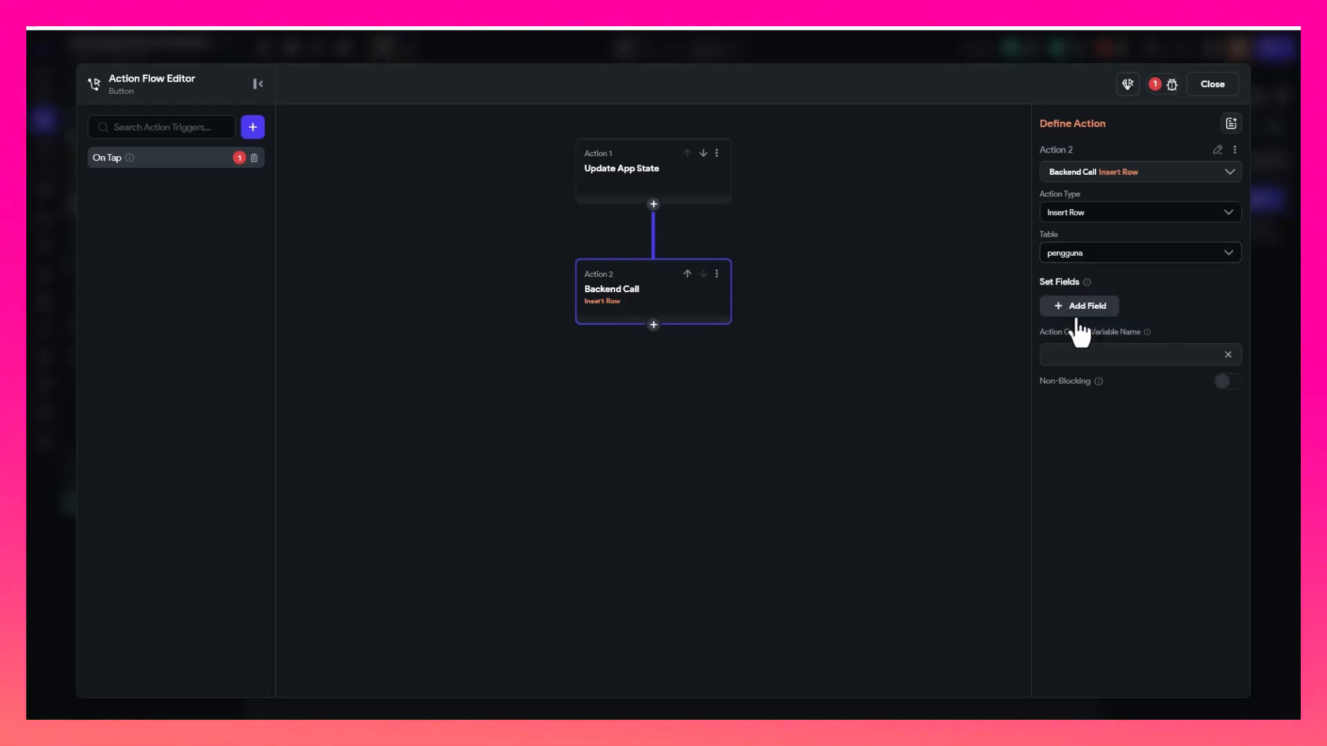
Add the nama field to the inserted row and bind its value to the nama text field's widget state
left_click(1076, 310)
left_click(1078, 316)
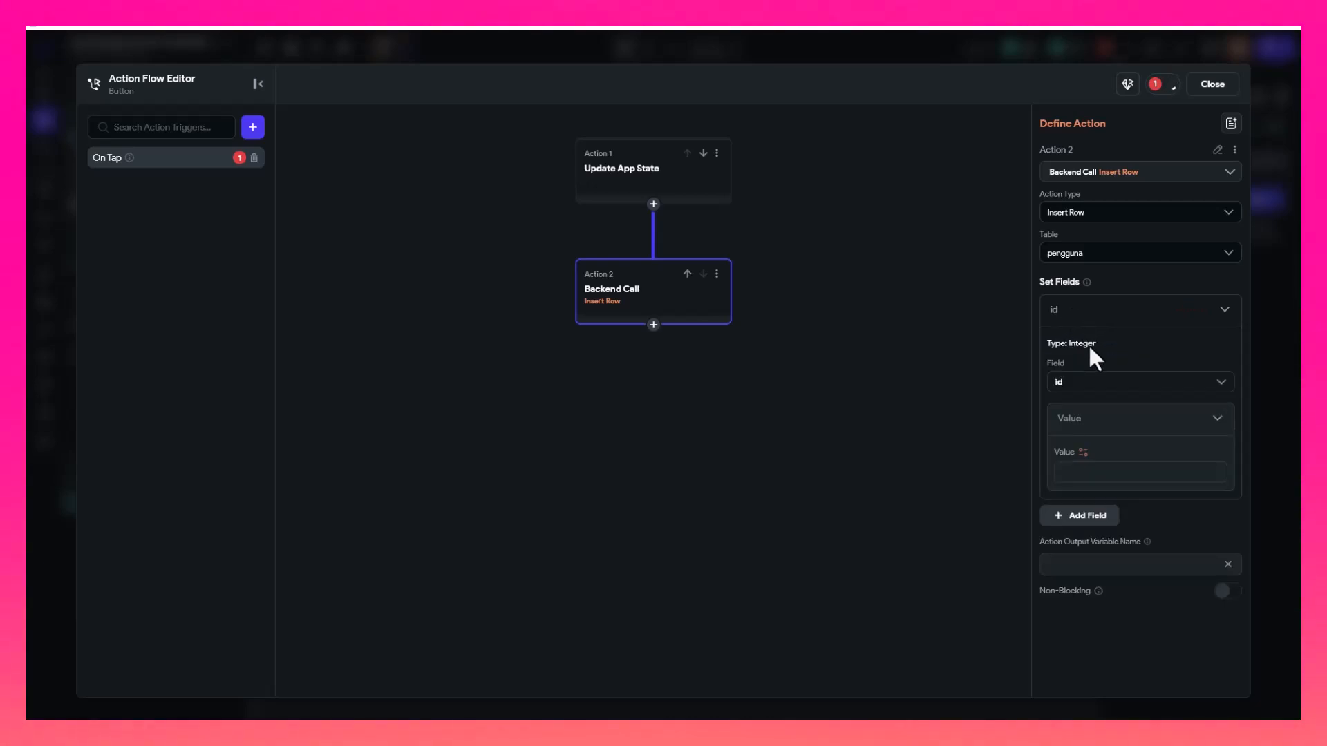
left_click(1092, 391)
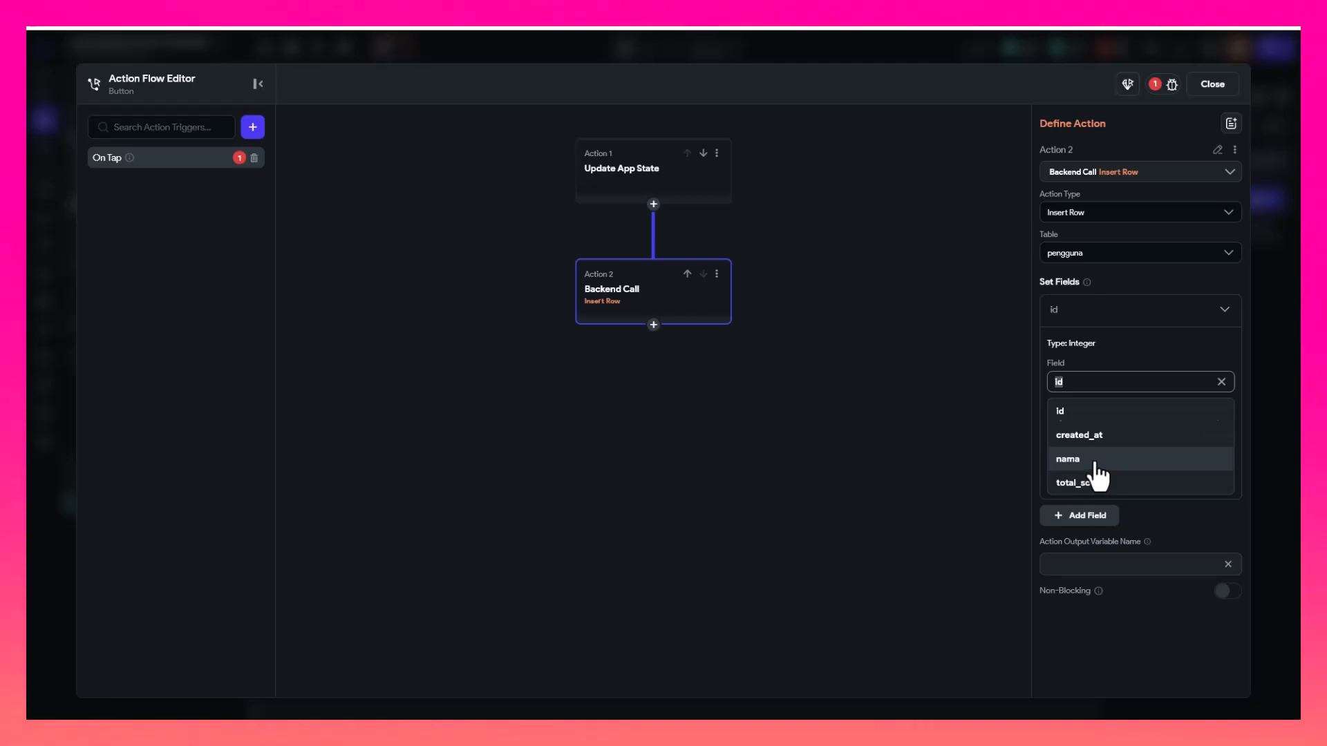
left_click(1095, 460)
left_click(1083, 451)
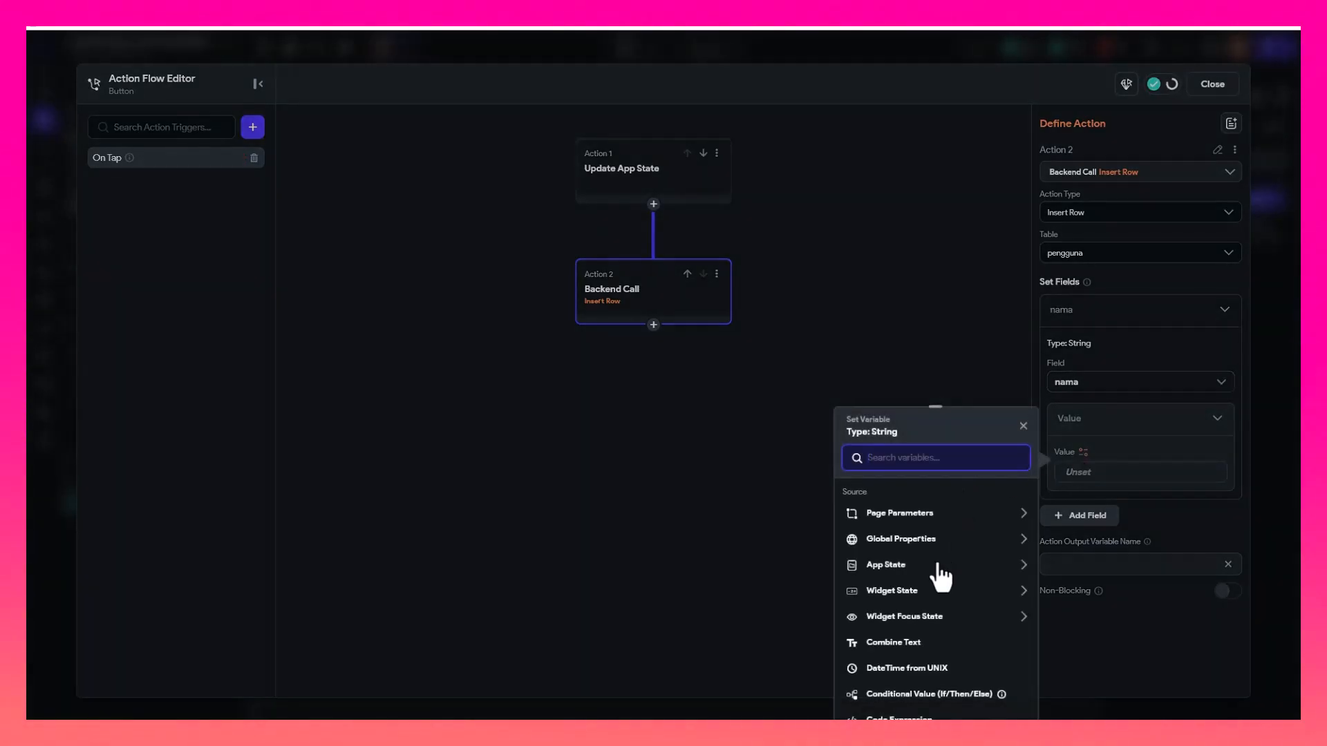
left_click(929, 595)
scroll(919, 595, "down", 2)
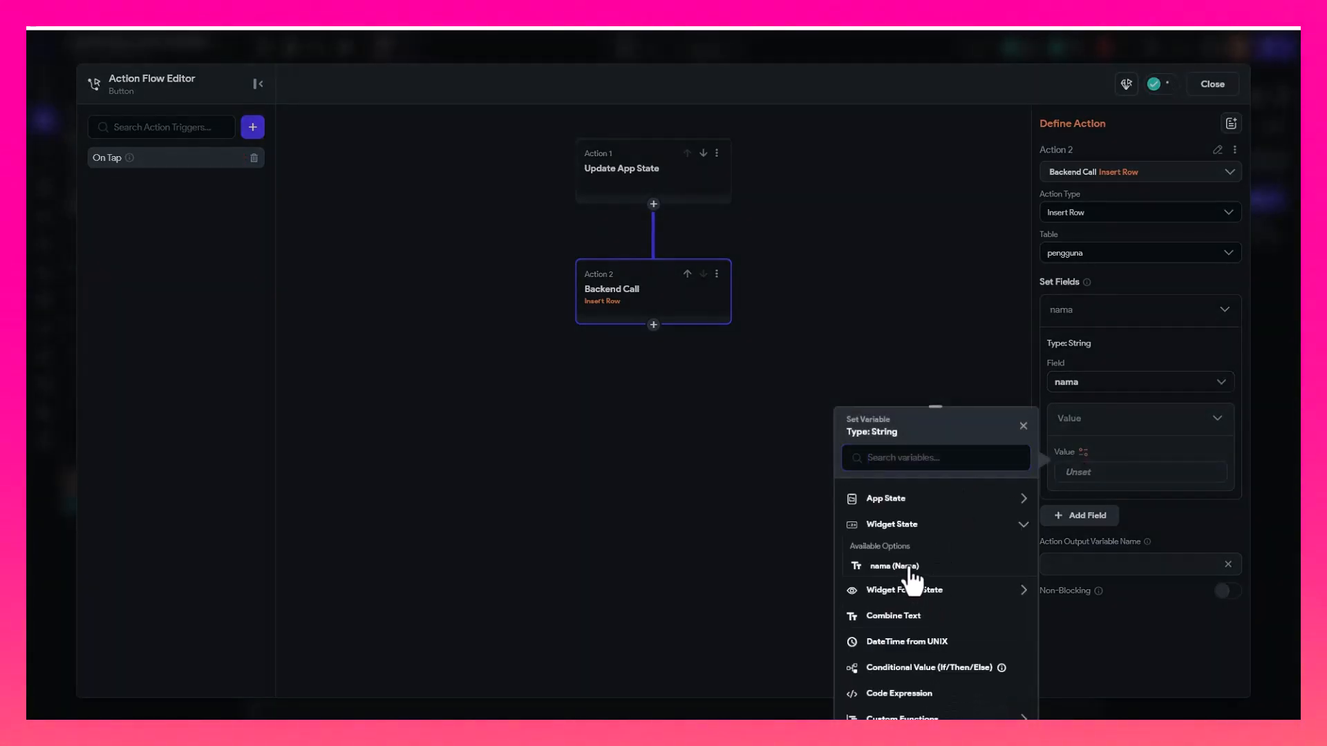
left_click(894, 567)
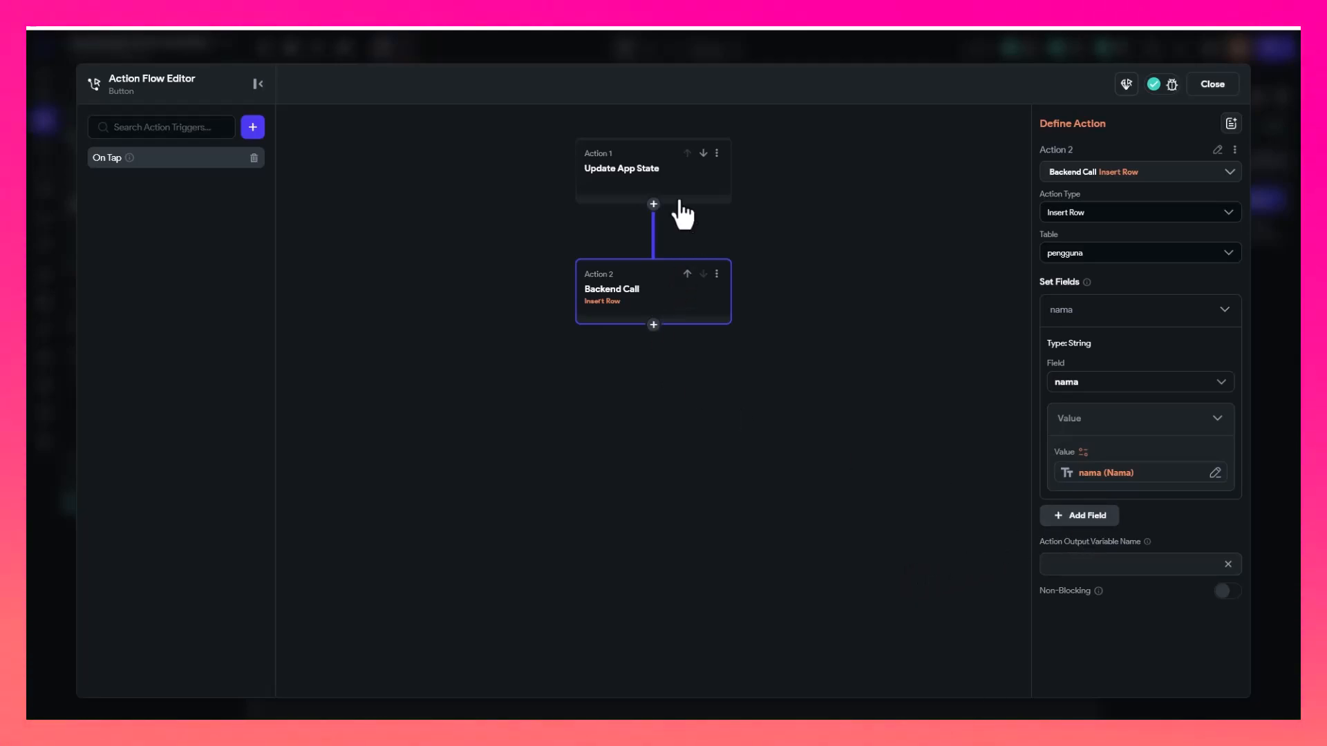
Review the Mulai button's Update App State and Insert Row actions, comparing their field settings, and leave the action flow
left_click(631, 199)
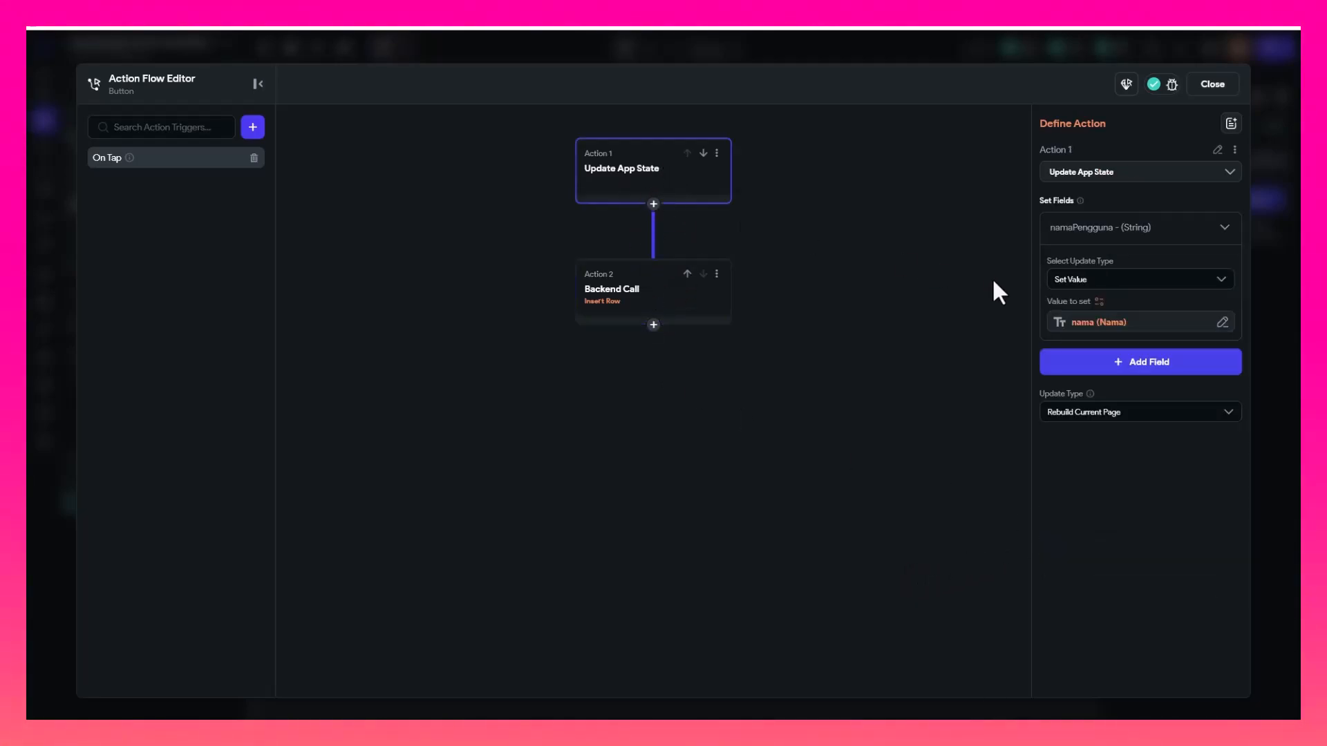
left_click(647, 303)
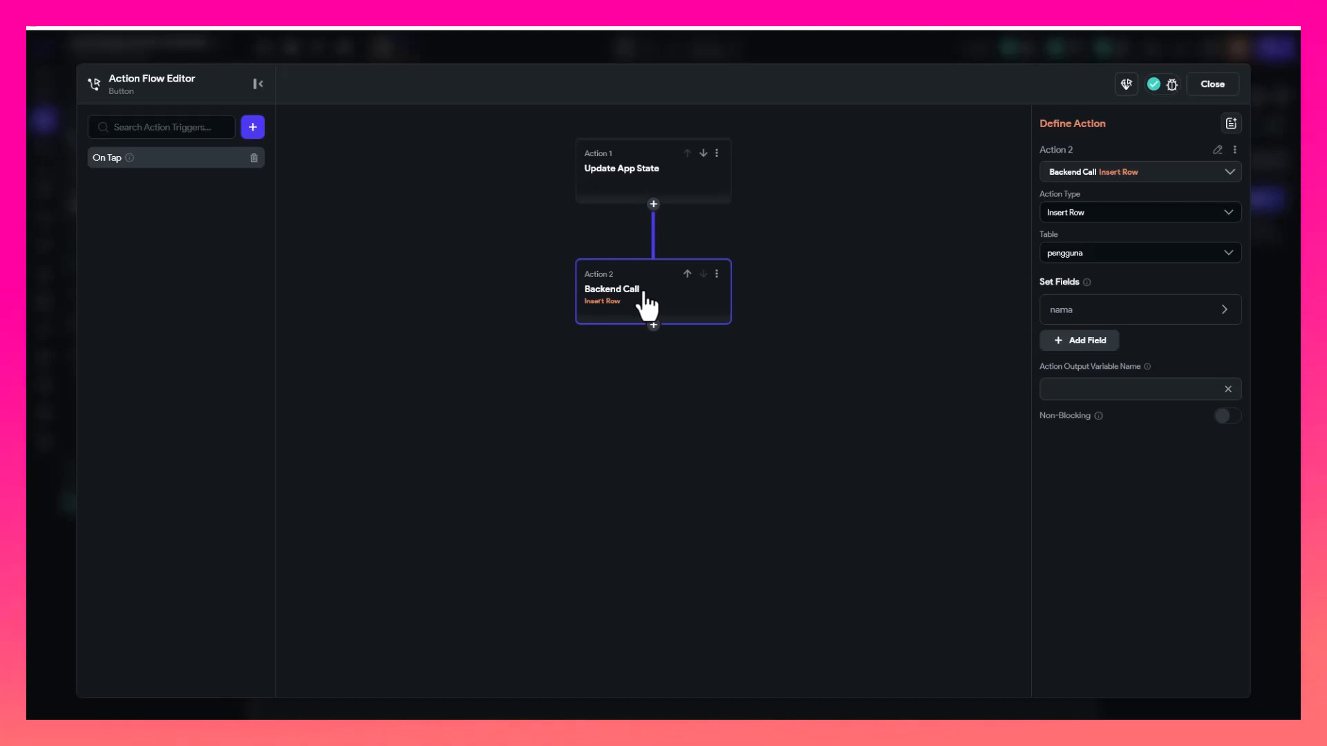
left_click(1094, 318)
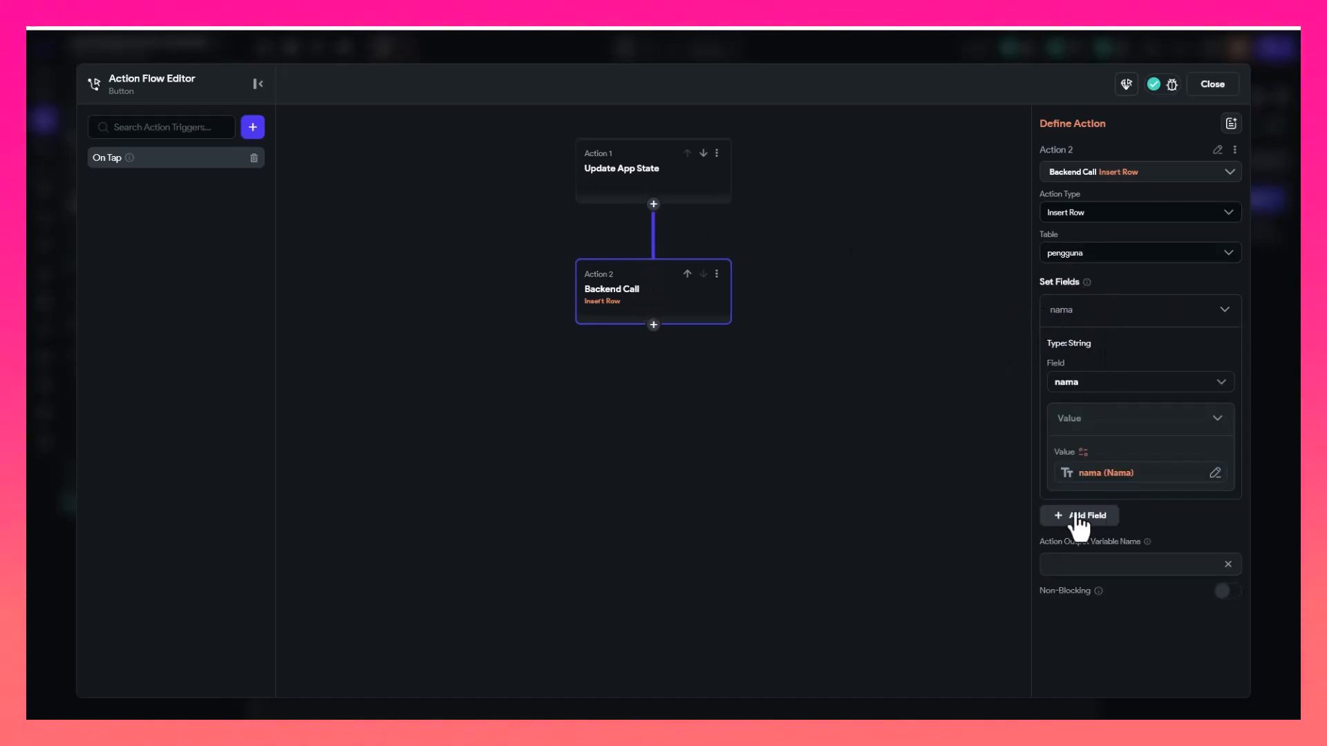
left_click(606, 187)
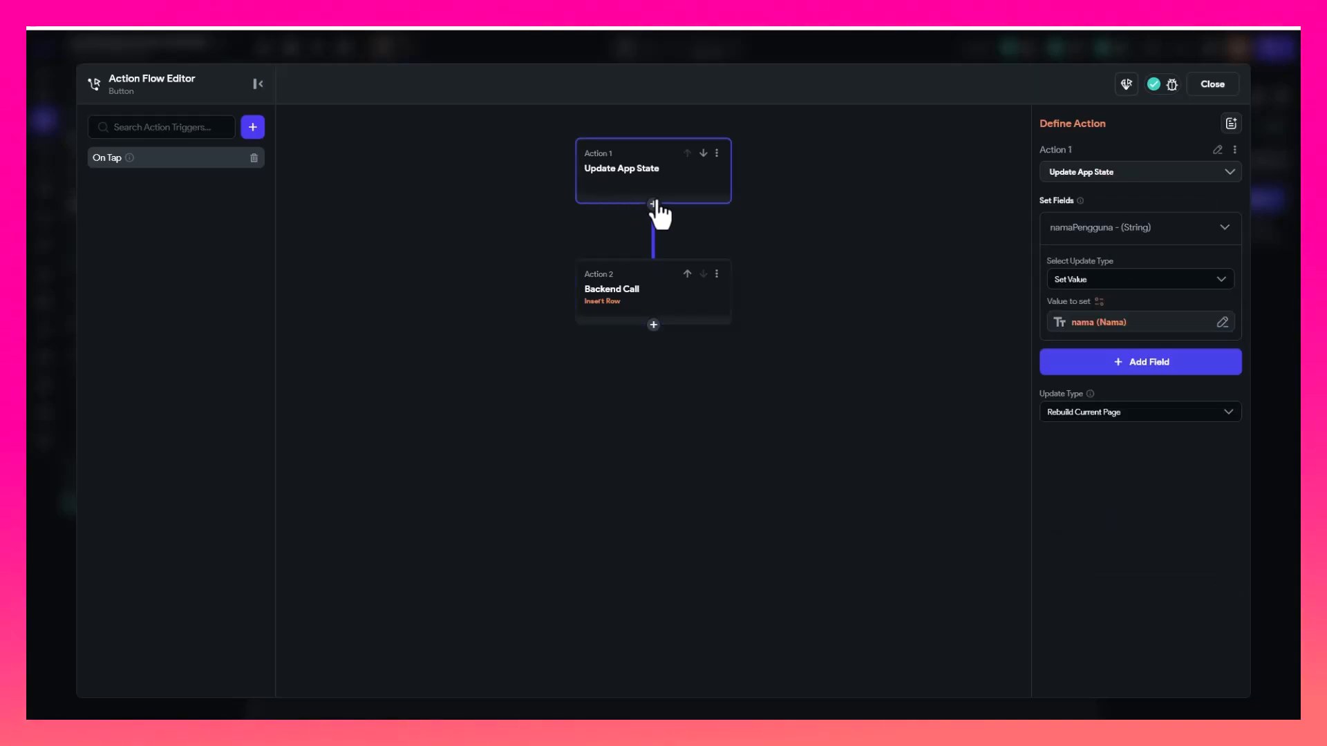
left_click(624, 312)
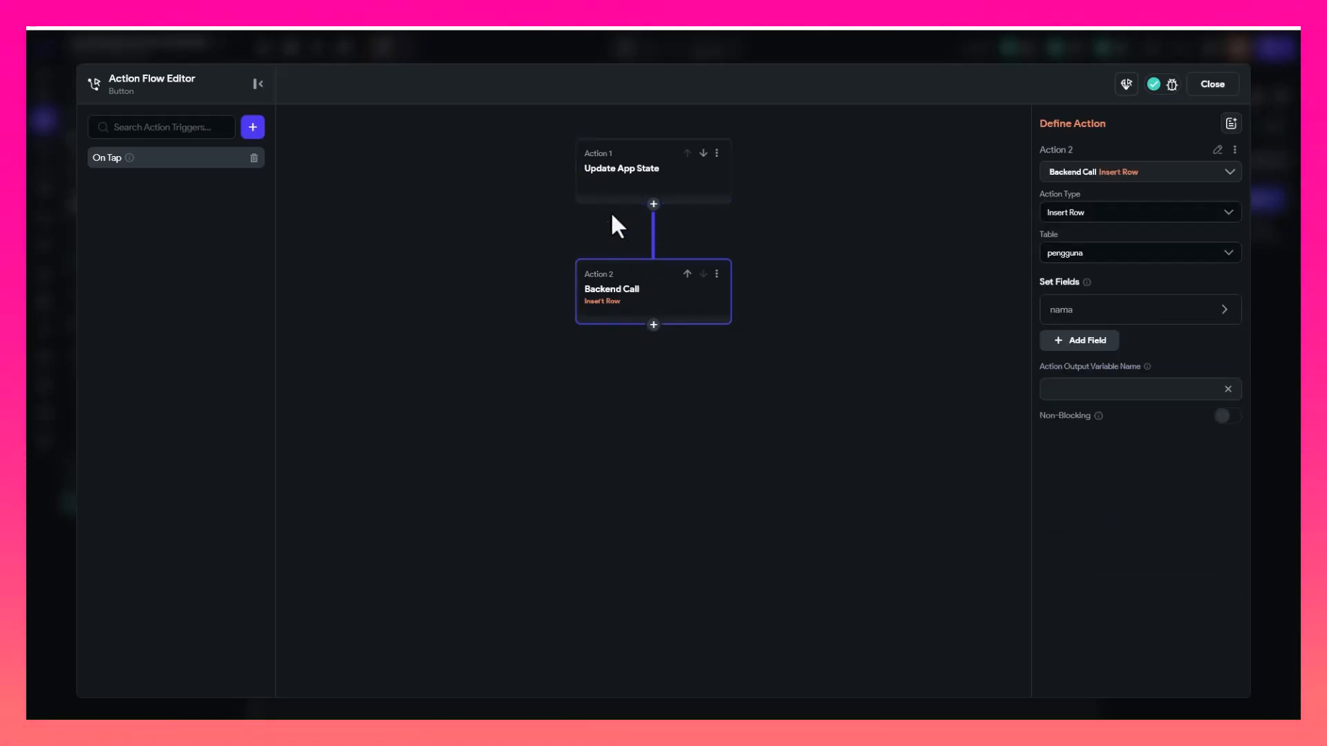
left_click(620, 166)
left_click(614, 294)
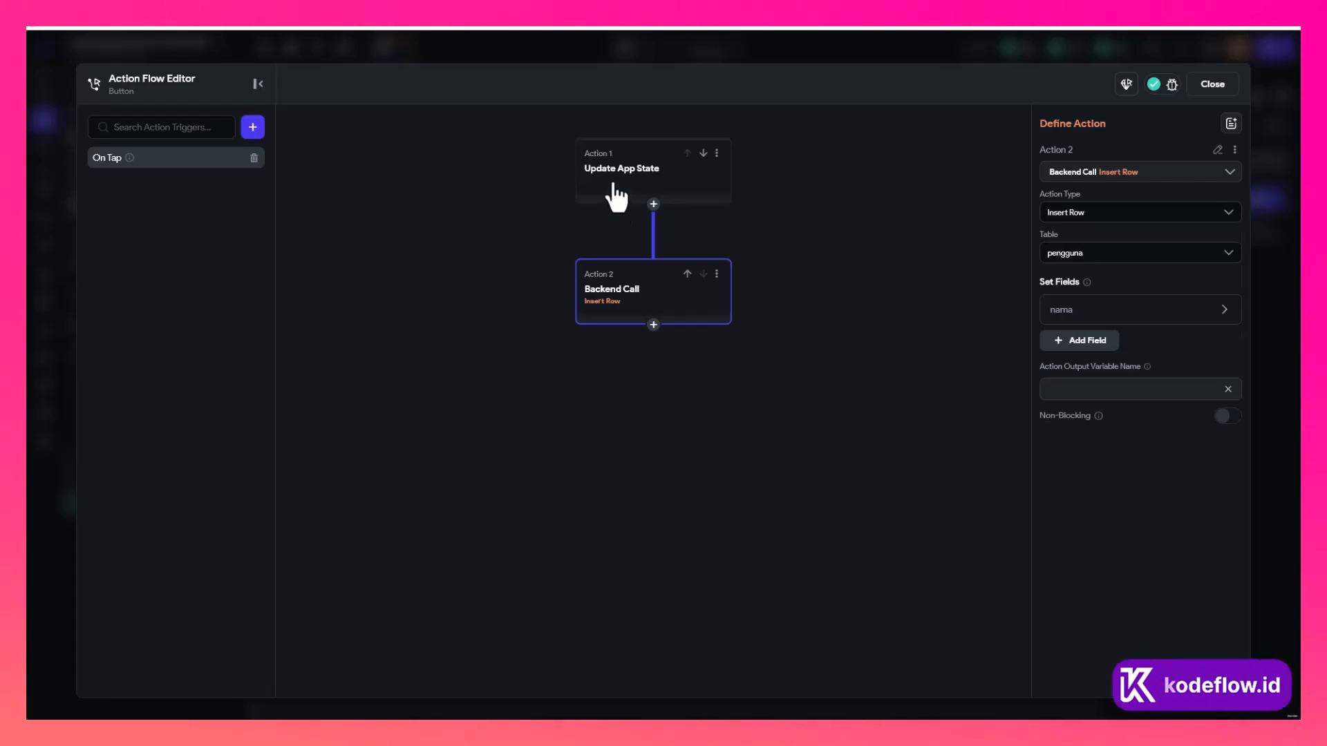
left_click(652, 195)
left_click(621, 284)
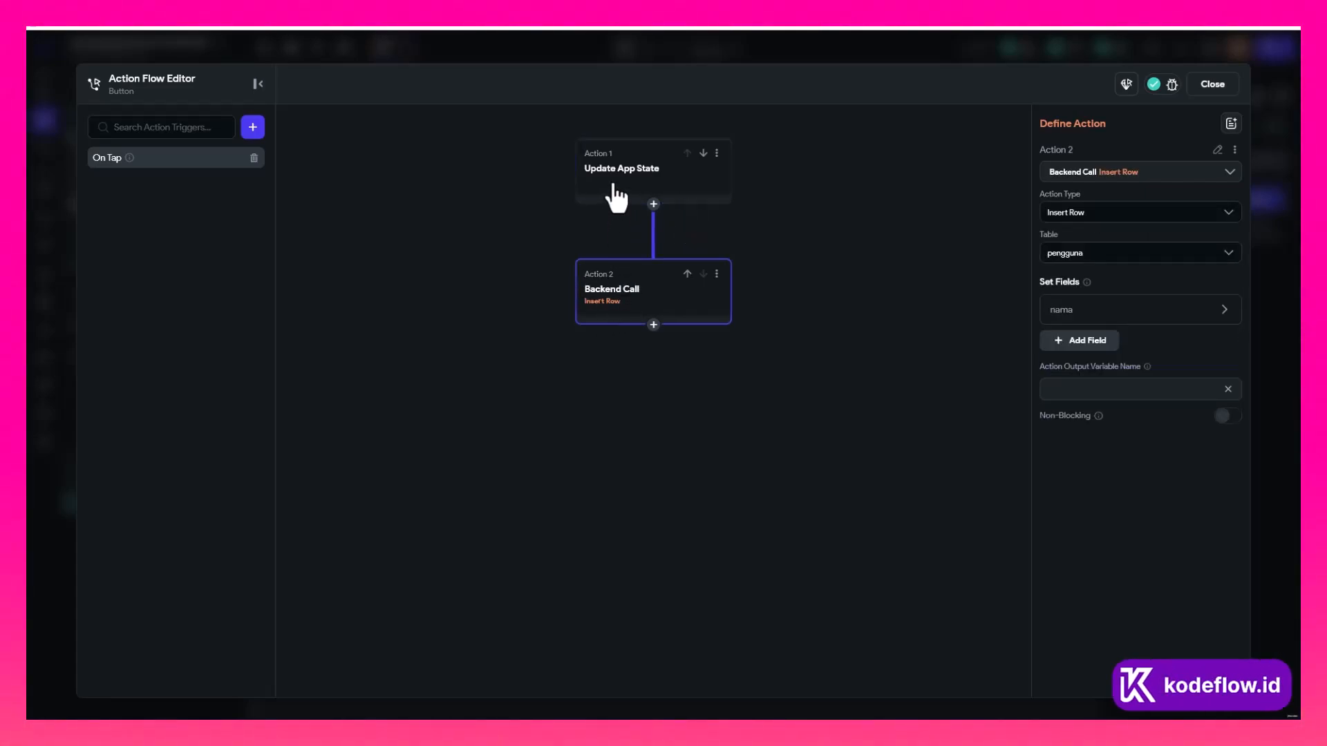
left_click(615, 195)
left_click(631, 318)
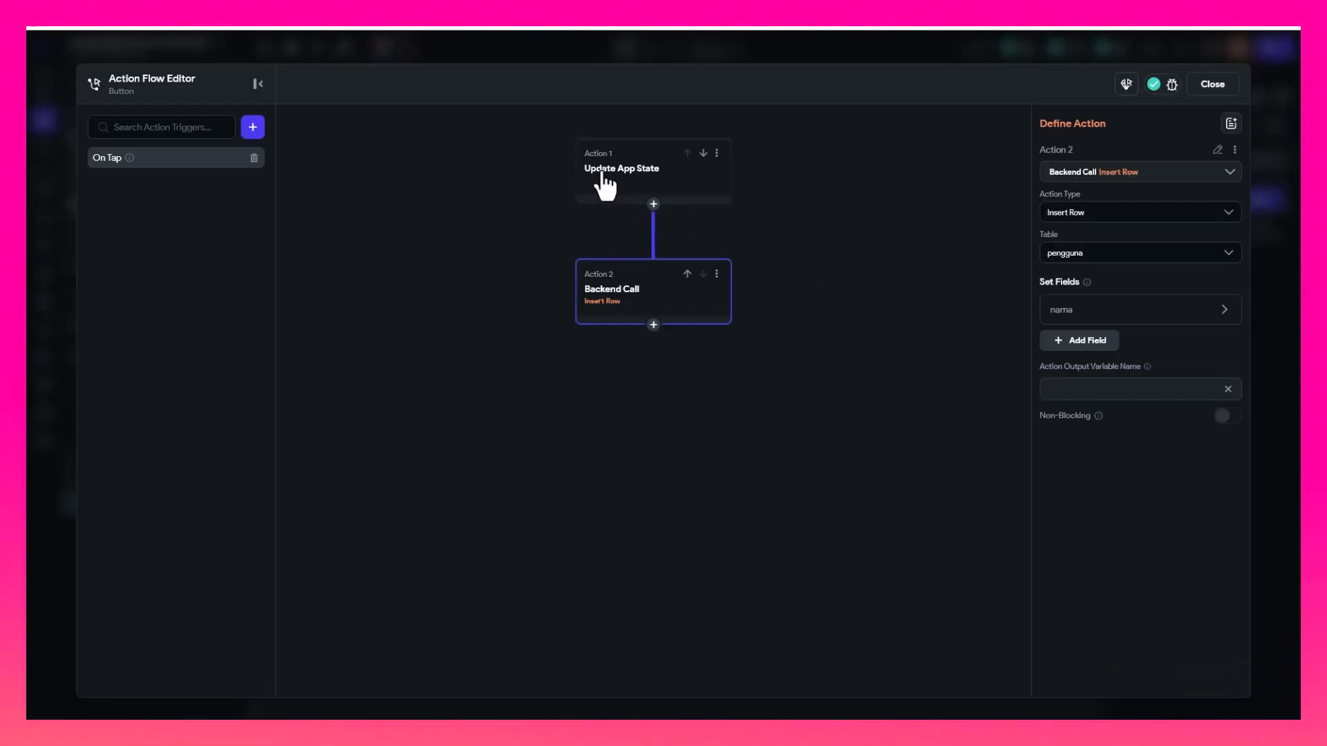
left_click(1210, 85)
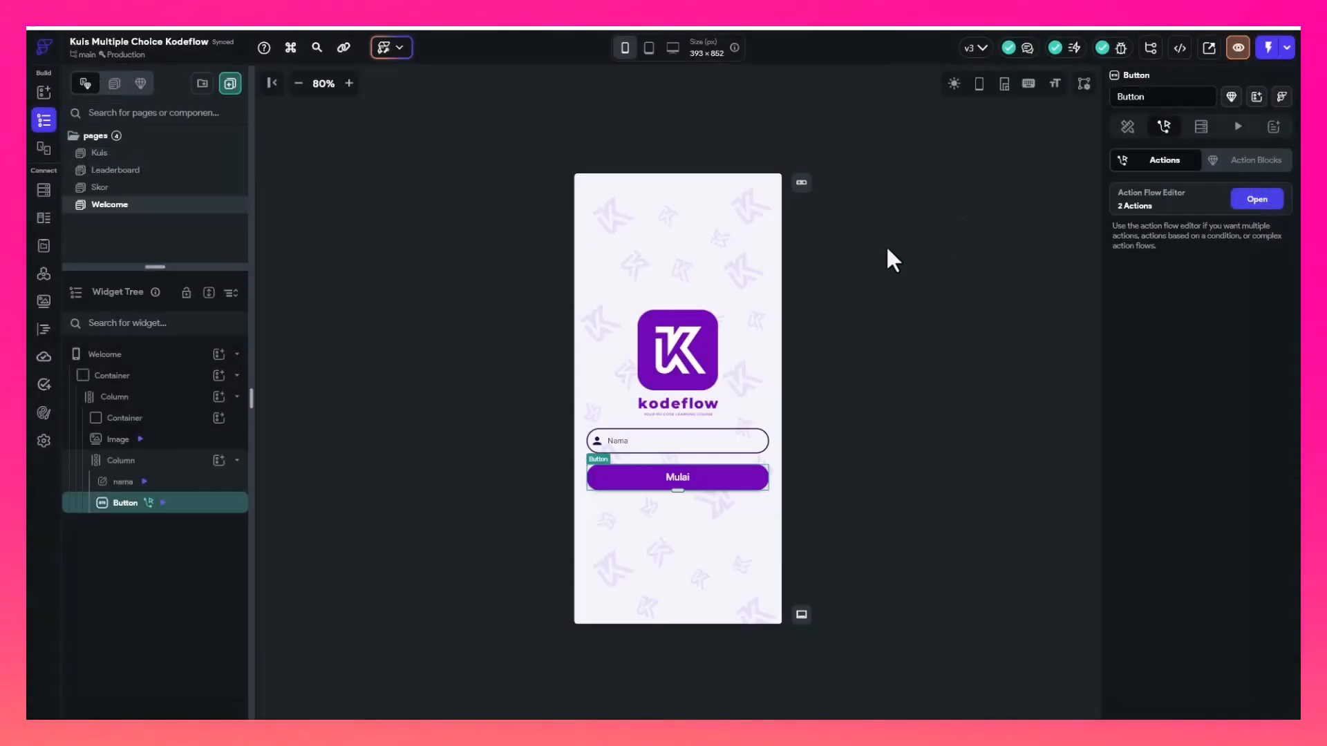
Examine the namaPengguna variable in the App State values and return to the Welcome page
left_click(886, 244)
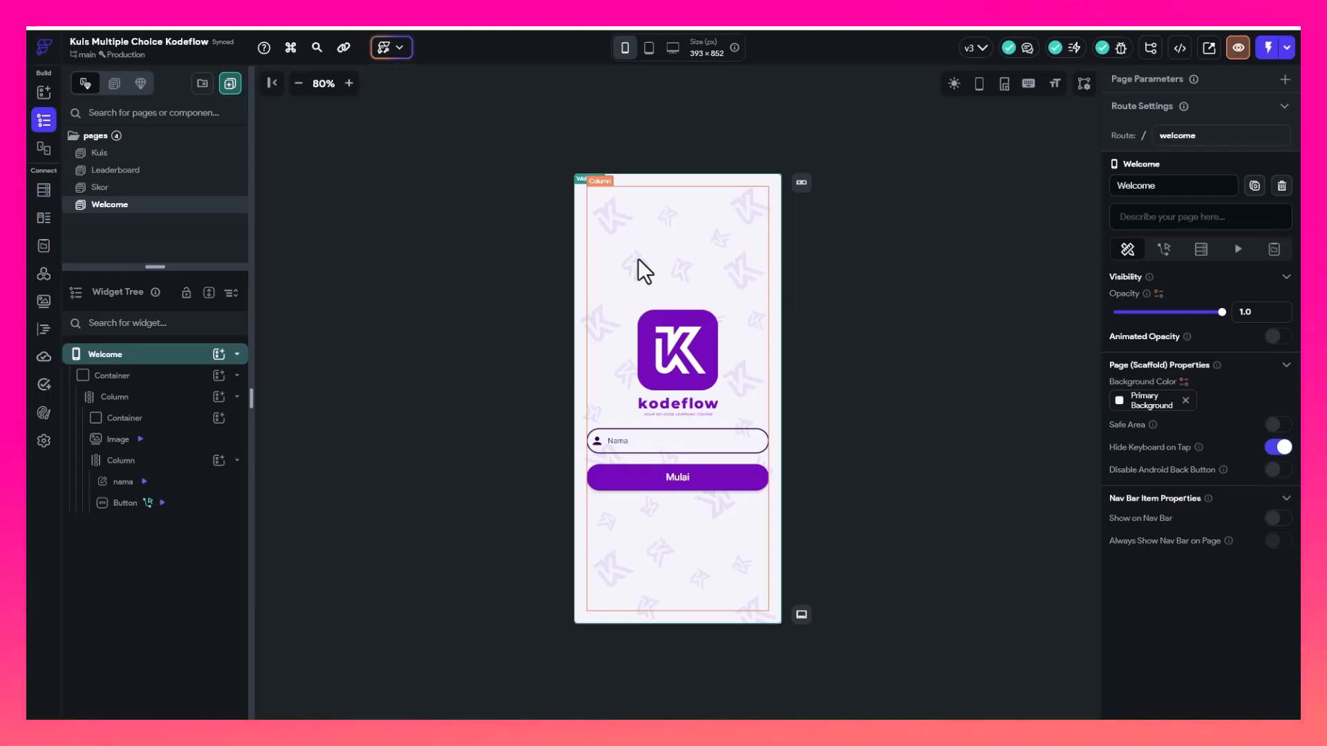
left_click(44, 246)
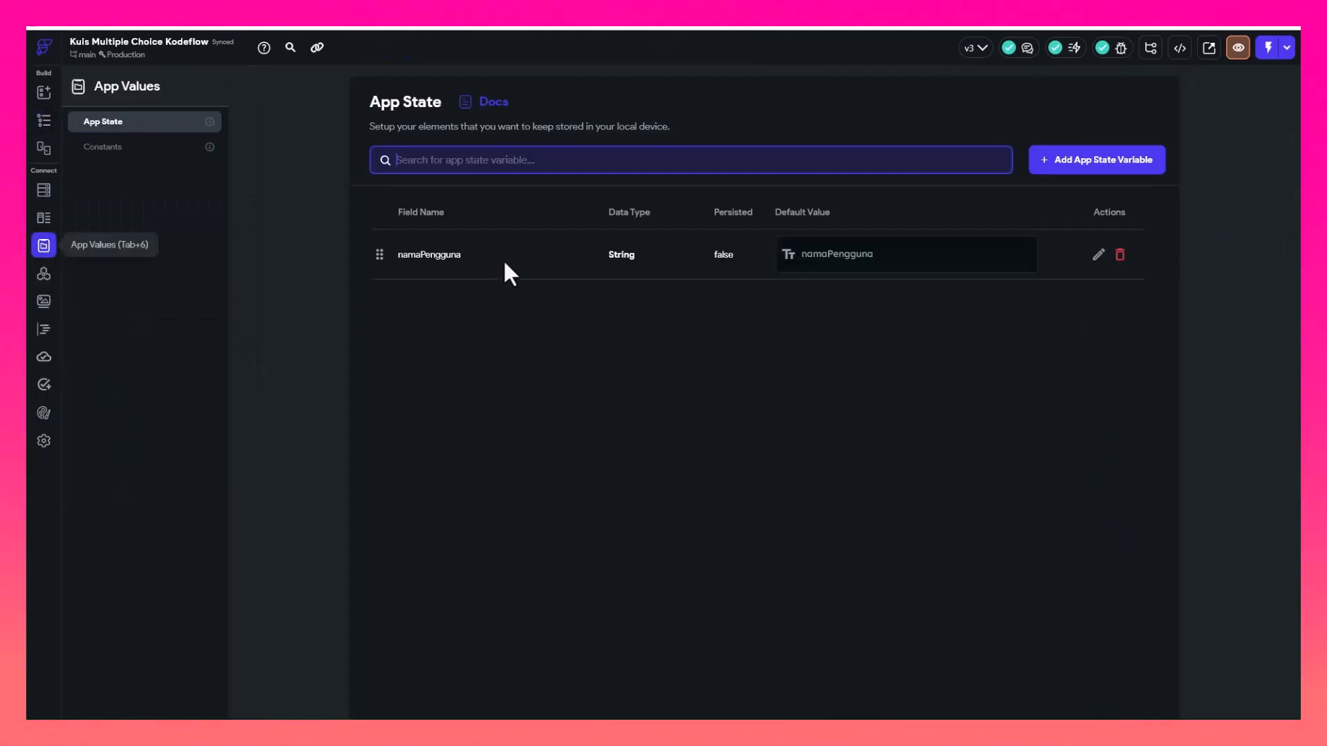
left_click(45, 121)
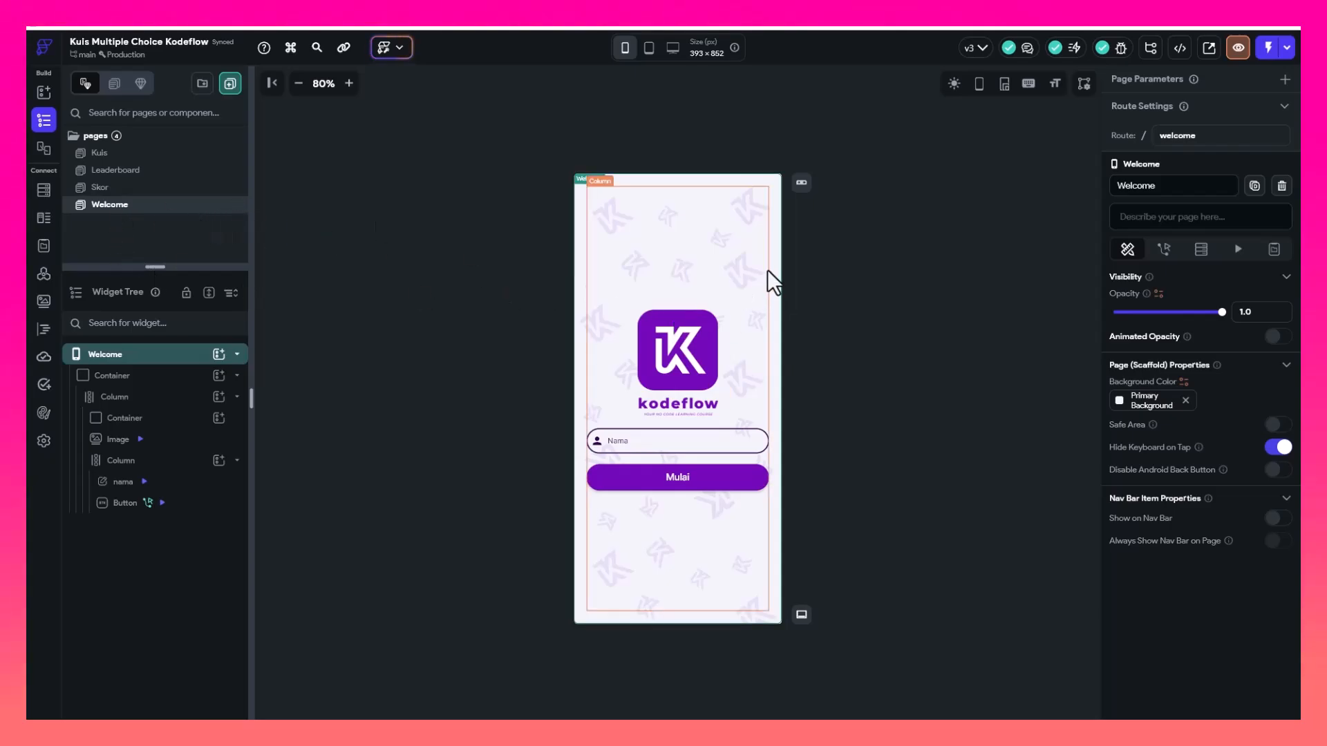
Chain a third action to the Mulai button that navigates to the Kuis page, with Allow Back Navigation turned off
left_click(652, 475)
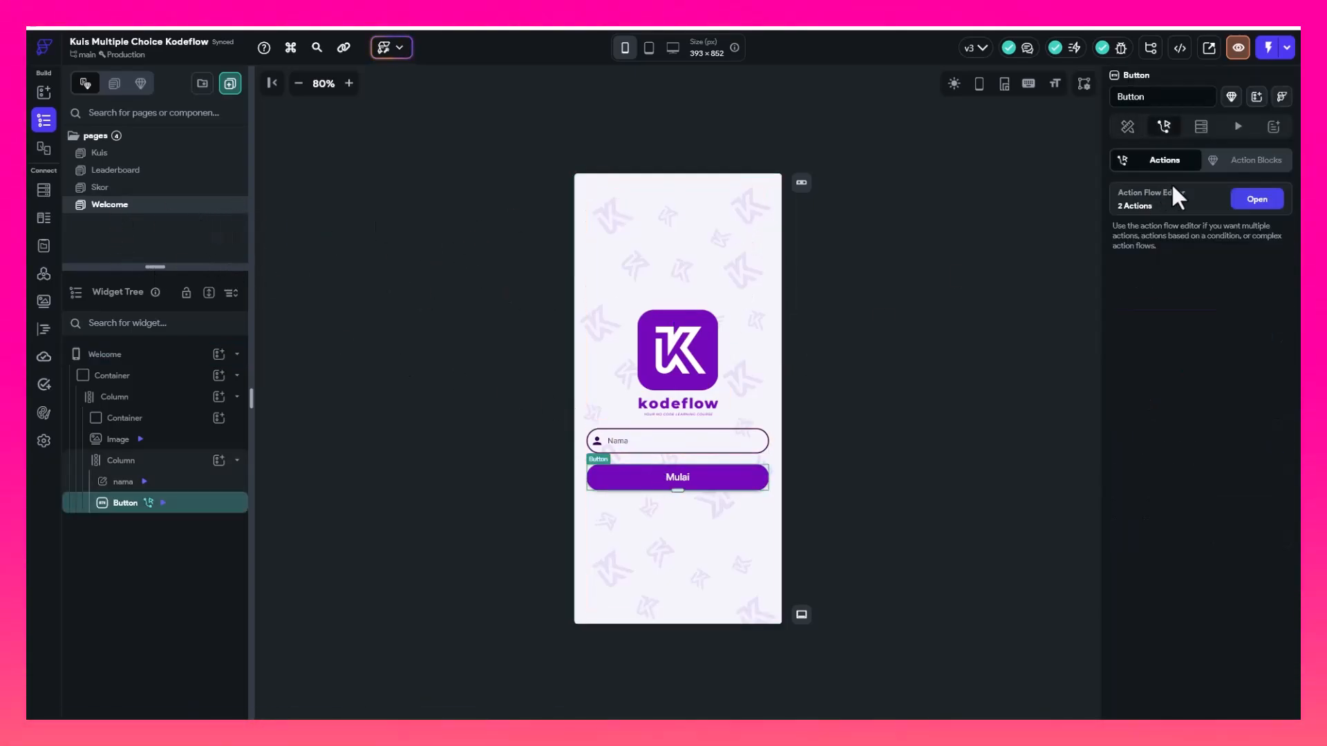
left_click(1252, 202)
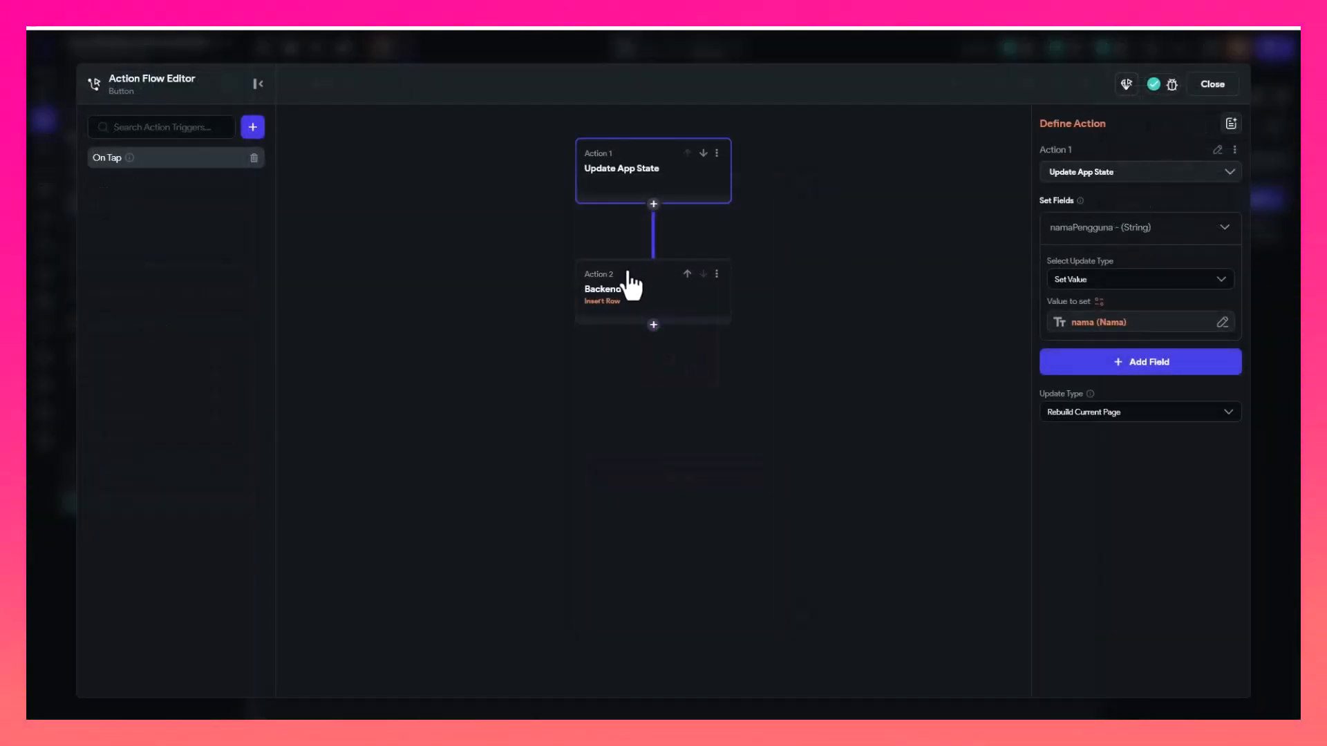
left_click(653, 325)
left_click(643, 347)
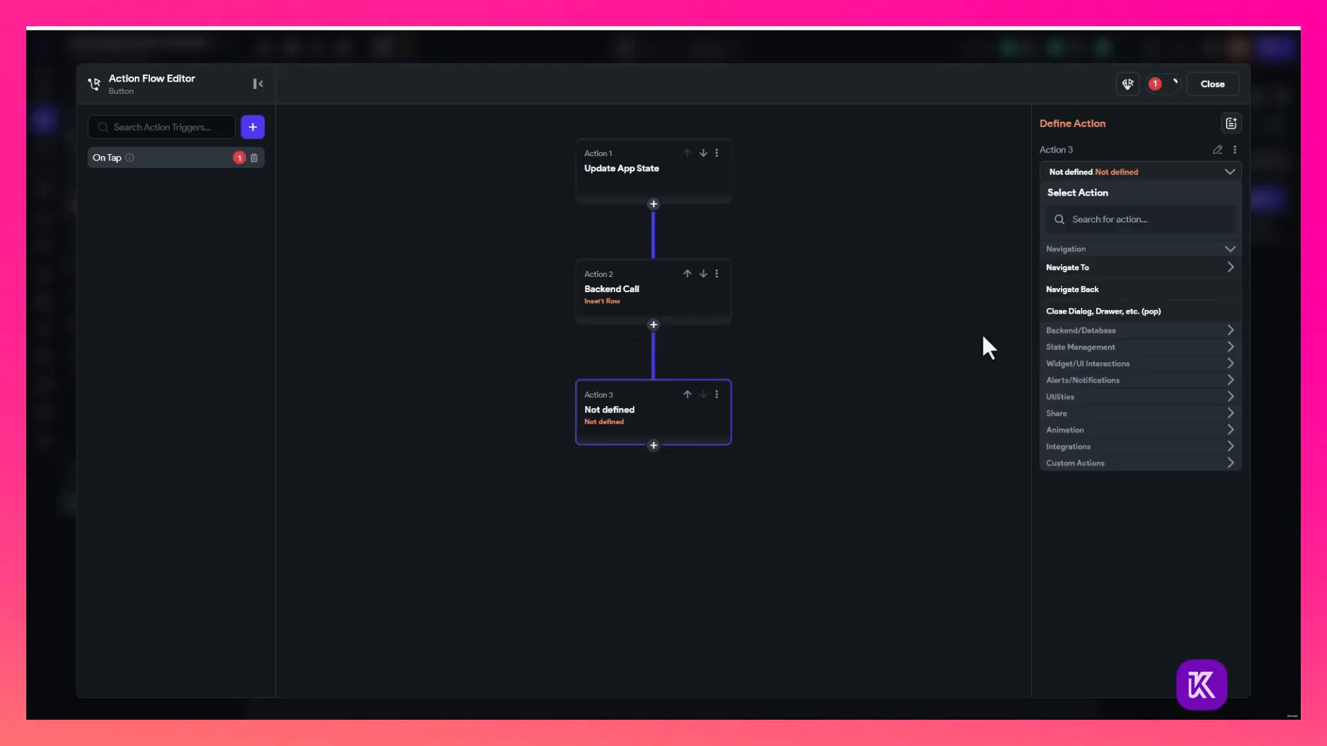
left_click(1106, 268)
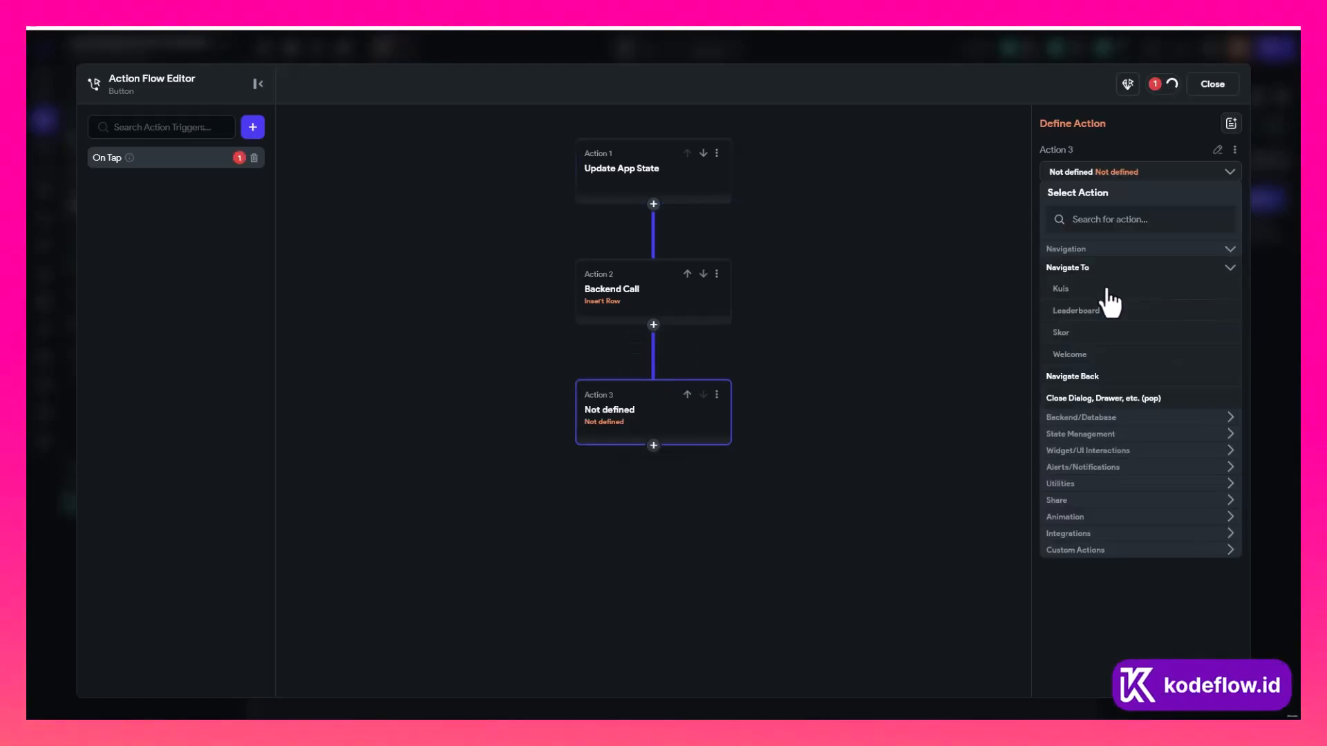
left_click(1068, 289)
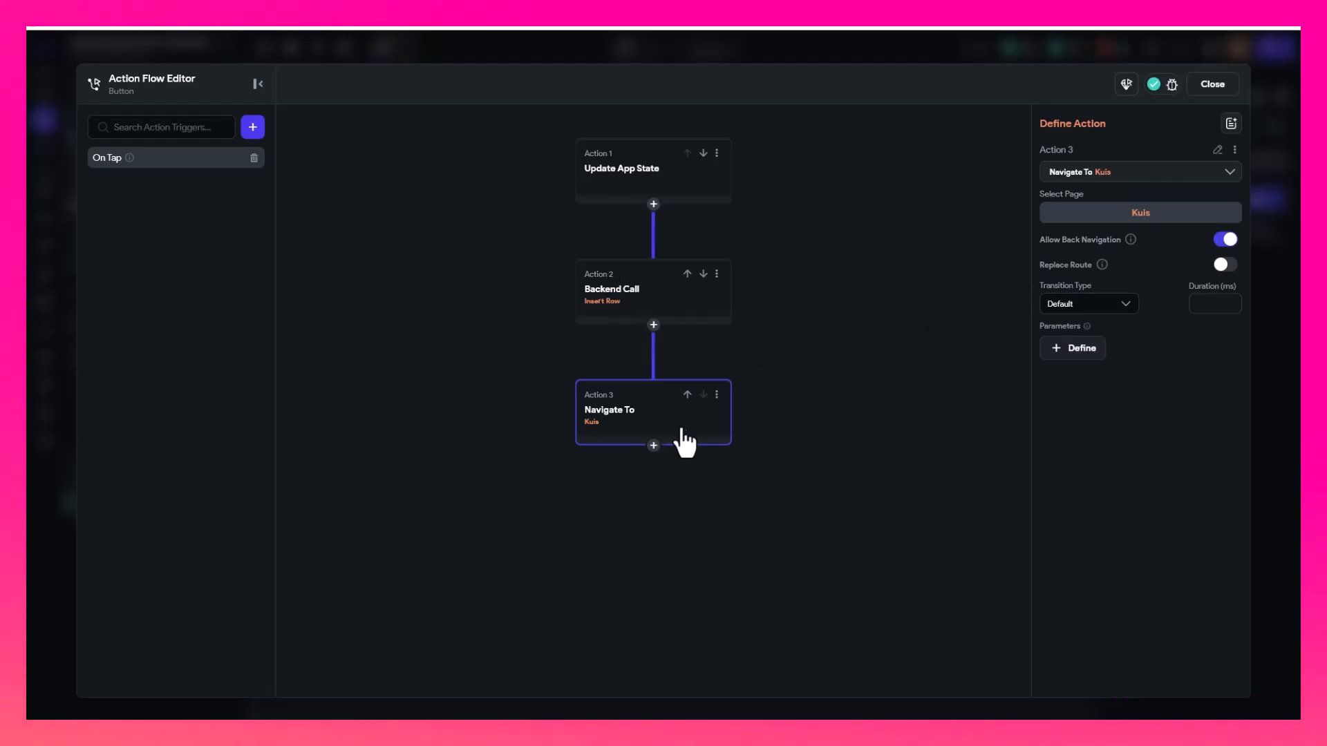
left_click(1226, 239)
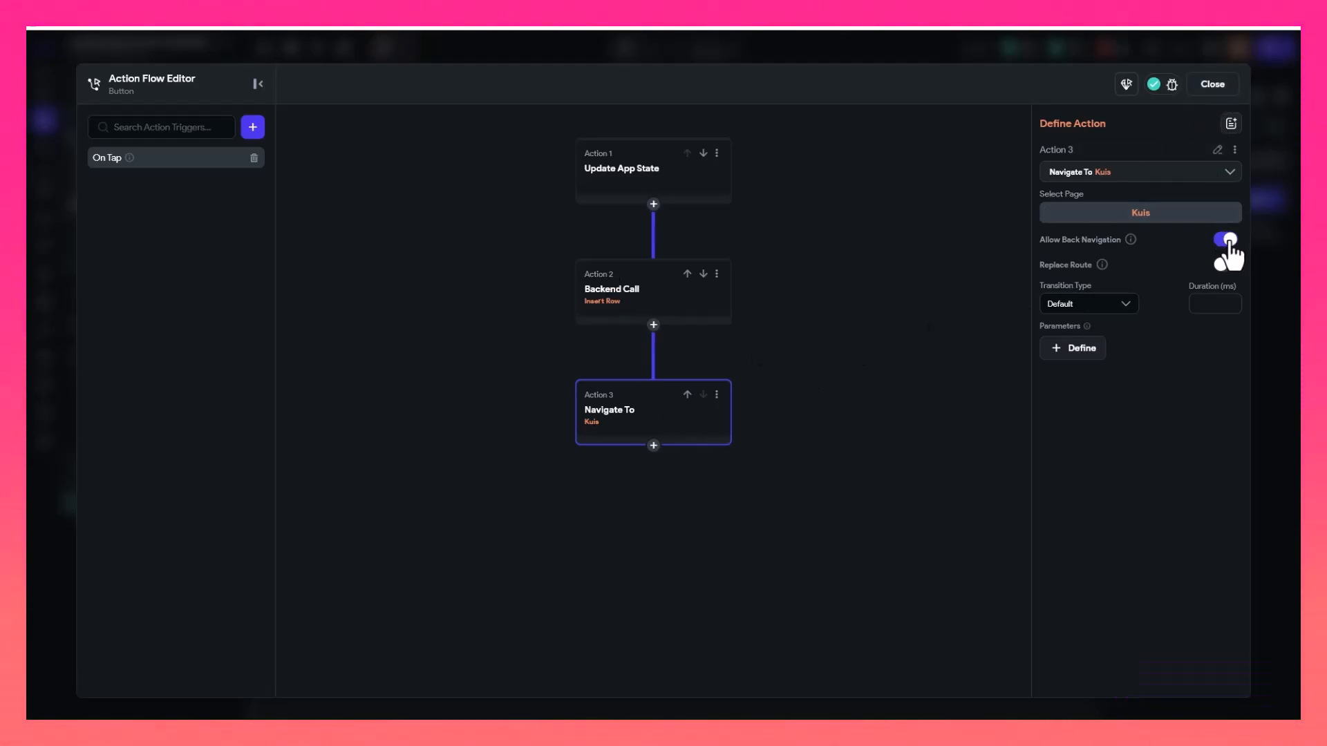
left_click(1209, 85)
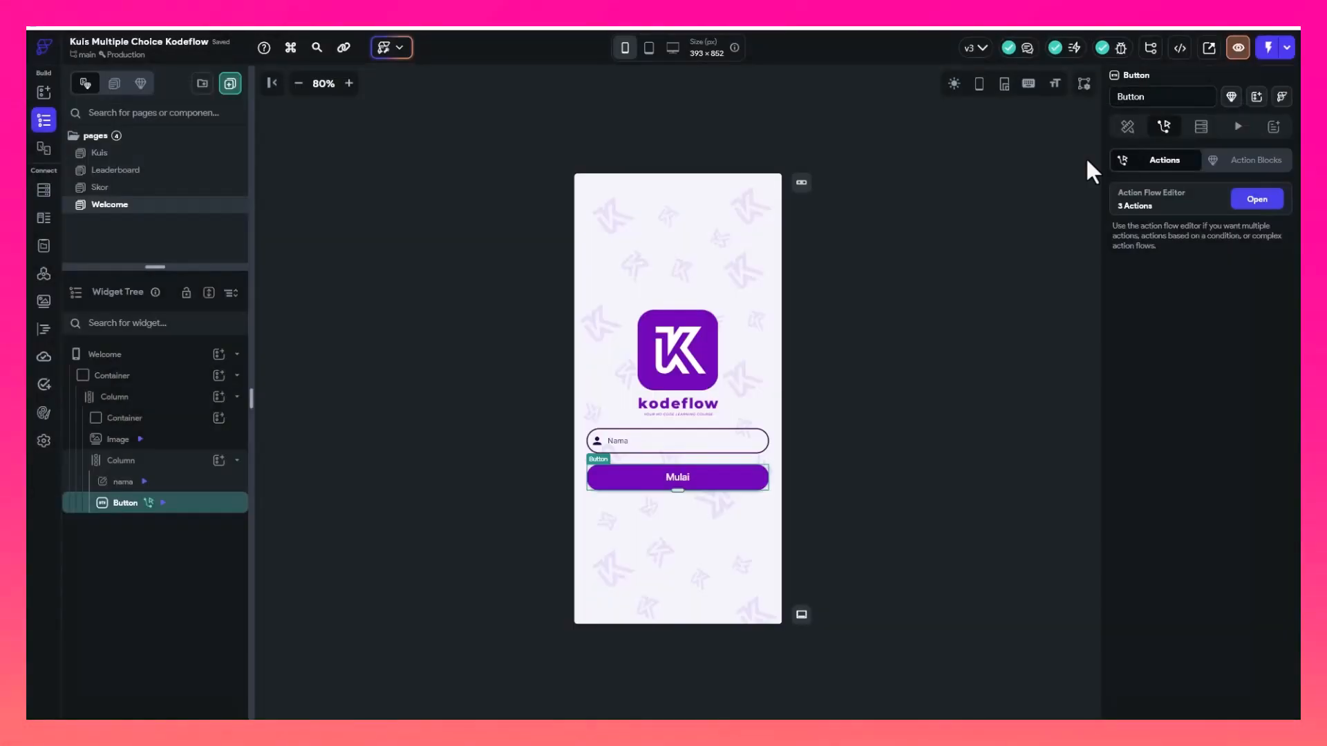
Open the Kuis page and start a backend query on the page itself, using the Supabase Query type
left_click(130, 153)
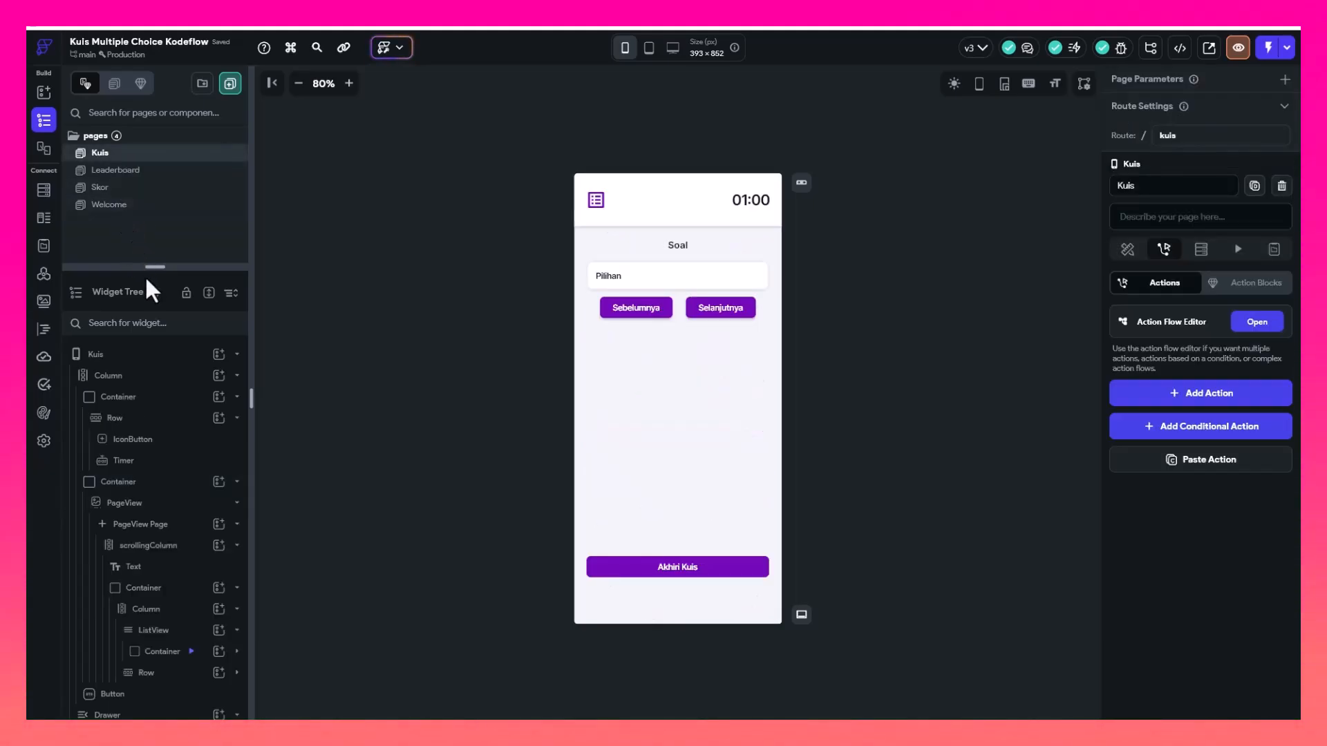
left_click_drag(155, 266, 161, 231)
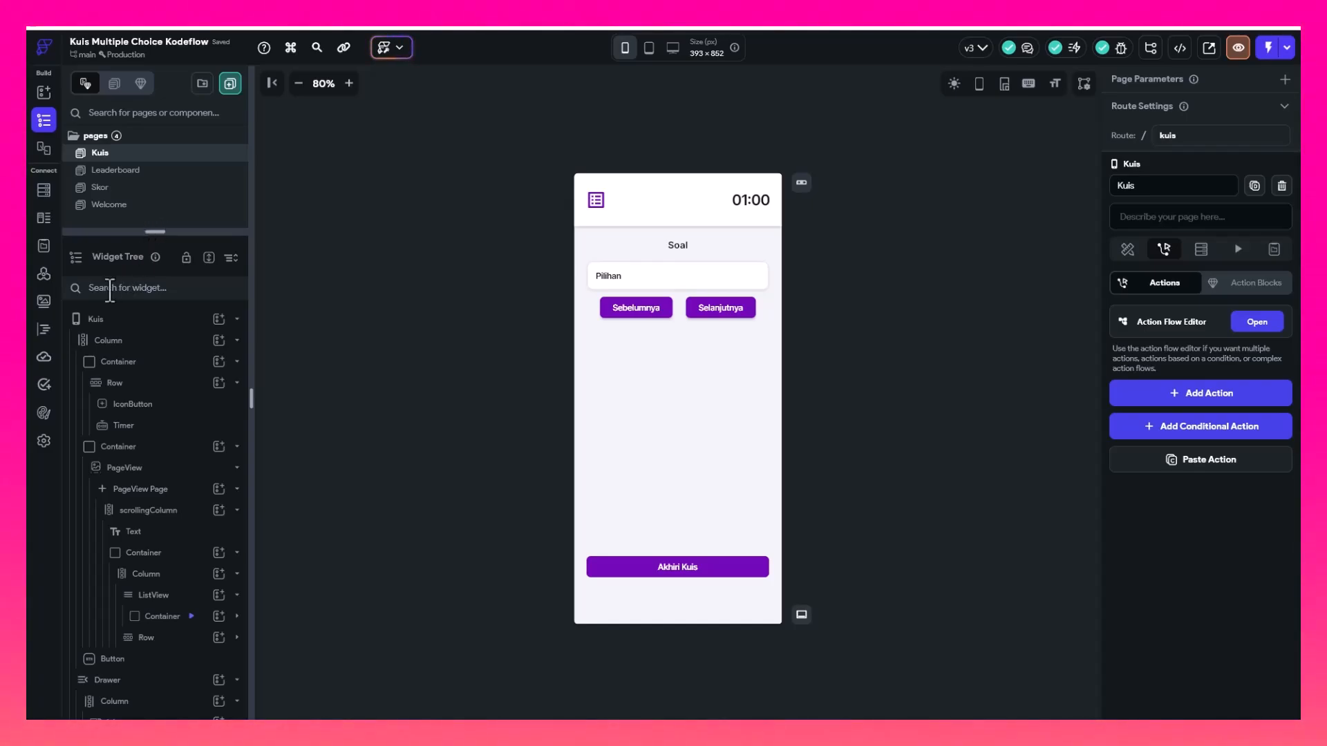
left_click(110, 320)
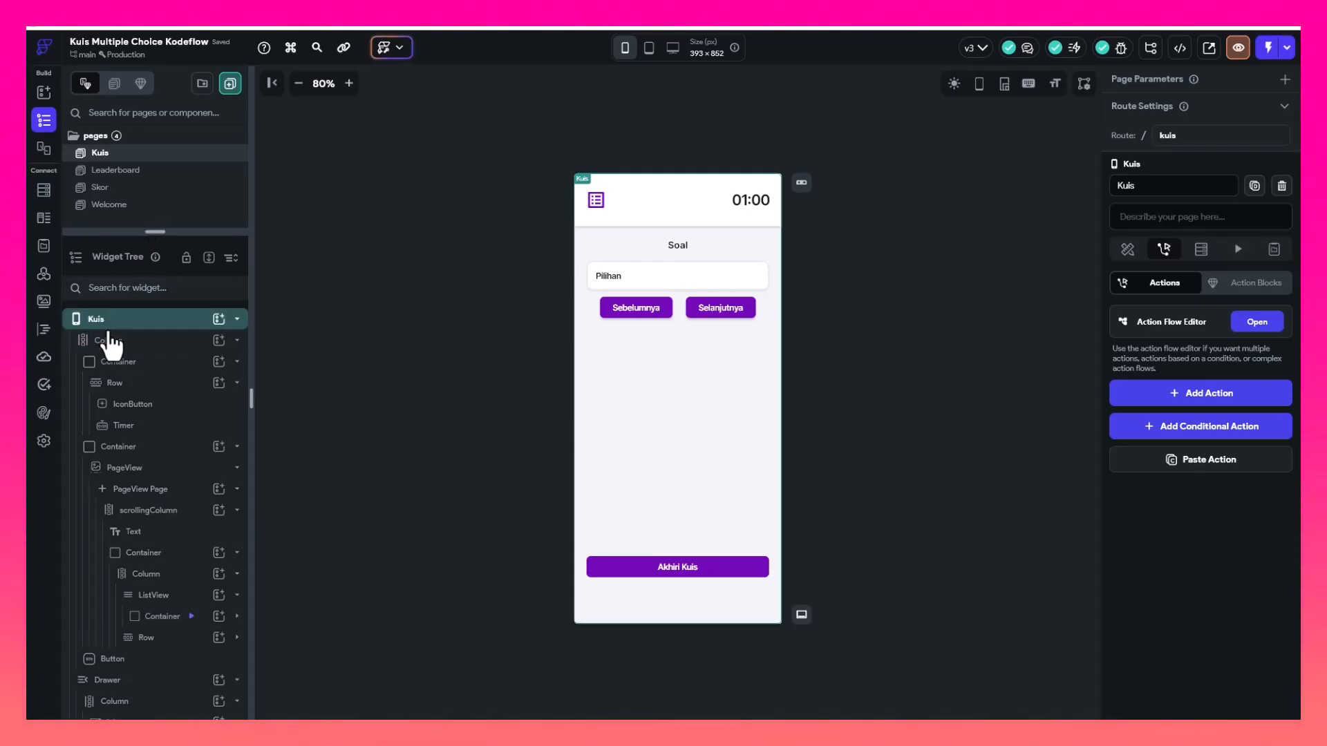
left_click(1203, 257)
left_click(1164, 284)
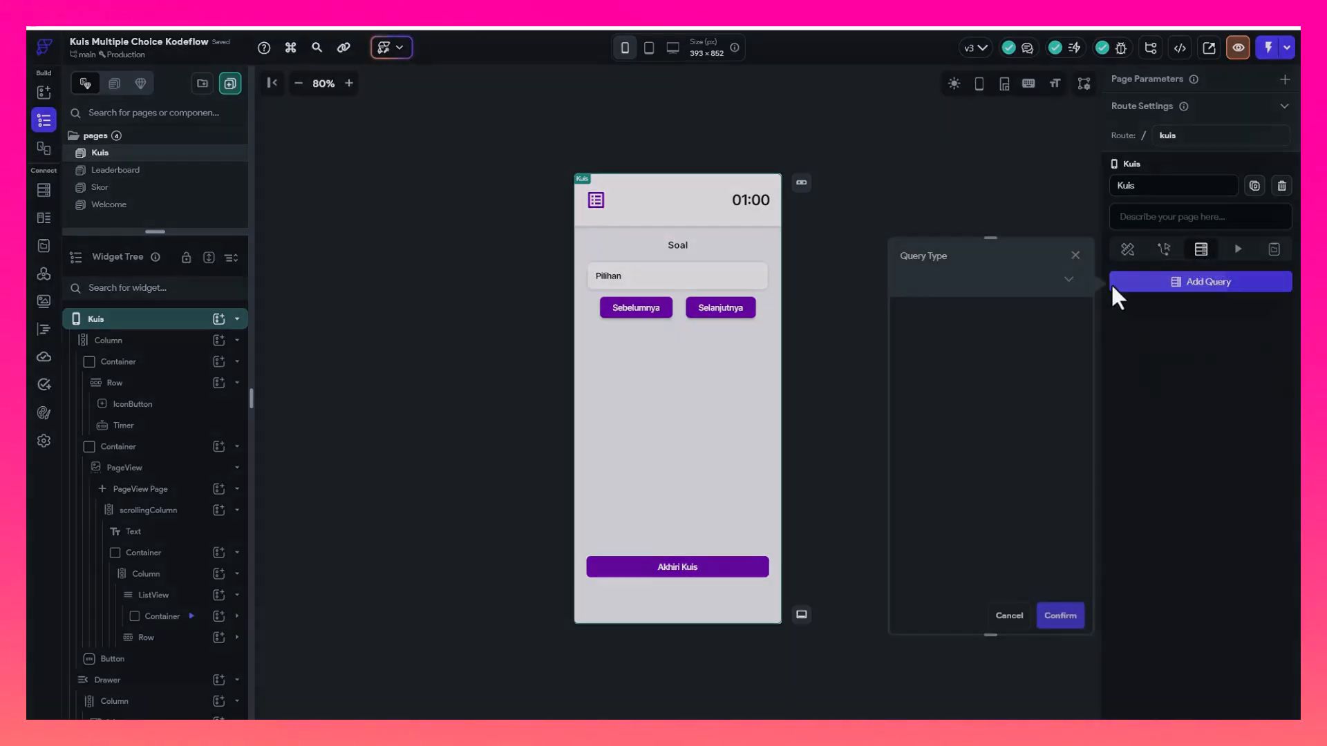
left_click(960, 273)
left_click(947, 381)
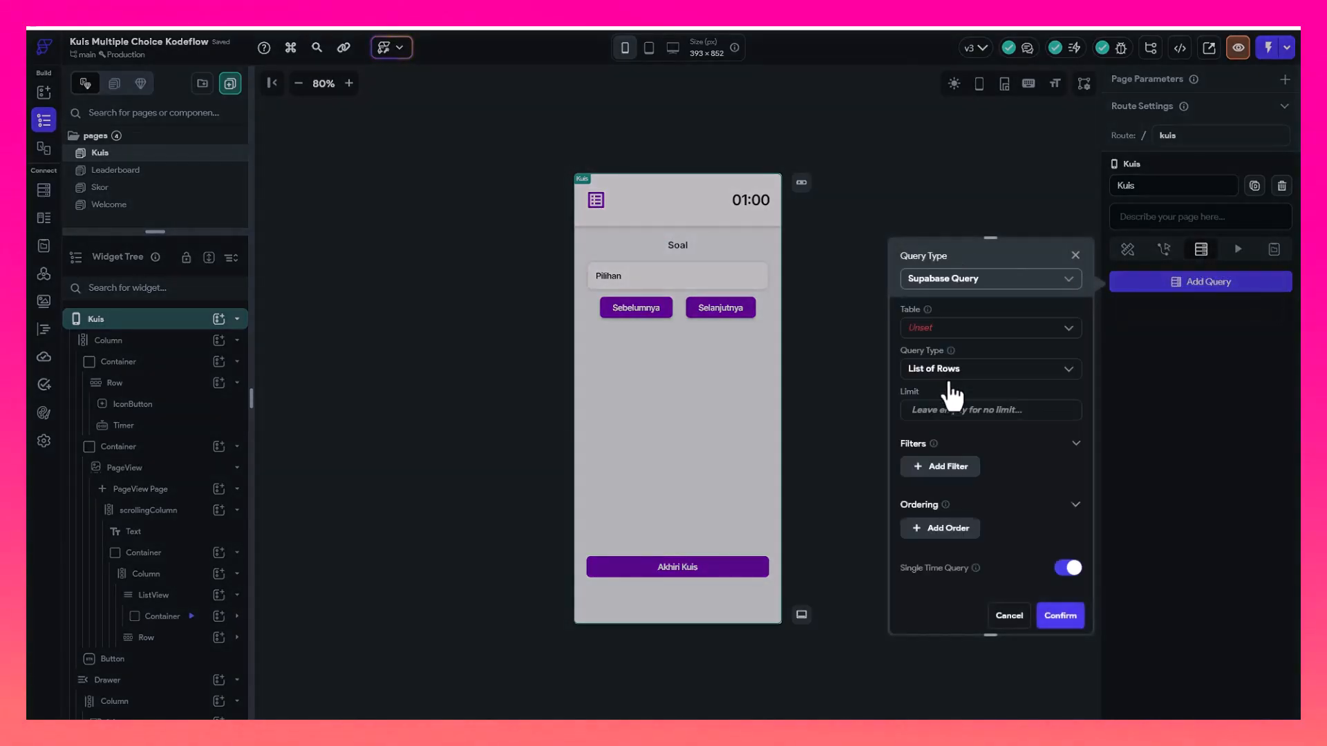
Point the Kuis page query at the soal_multiple_choice table as a list of rows and confirm it
left_click(954, 326)
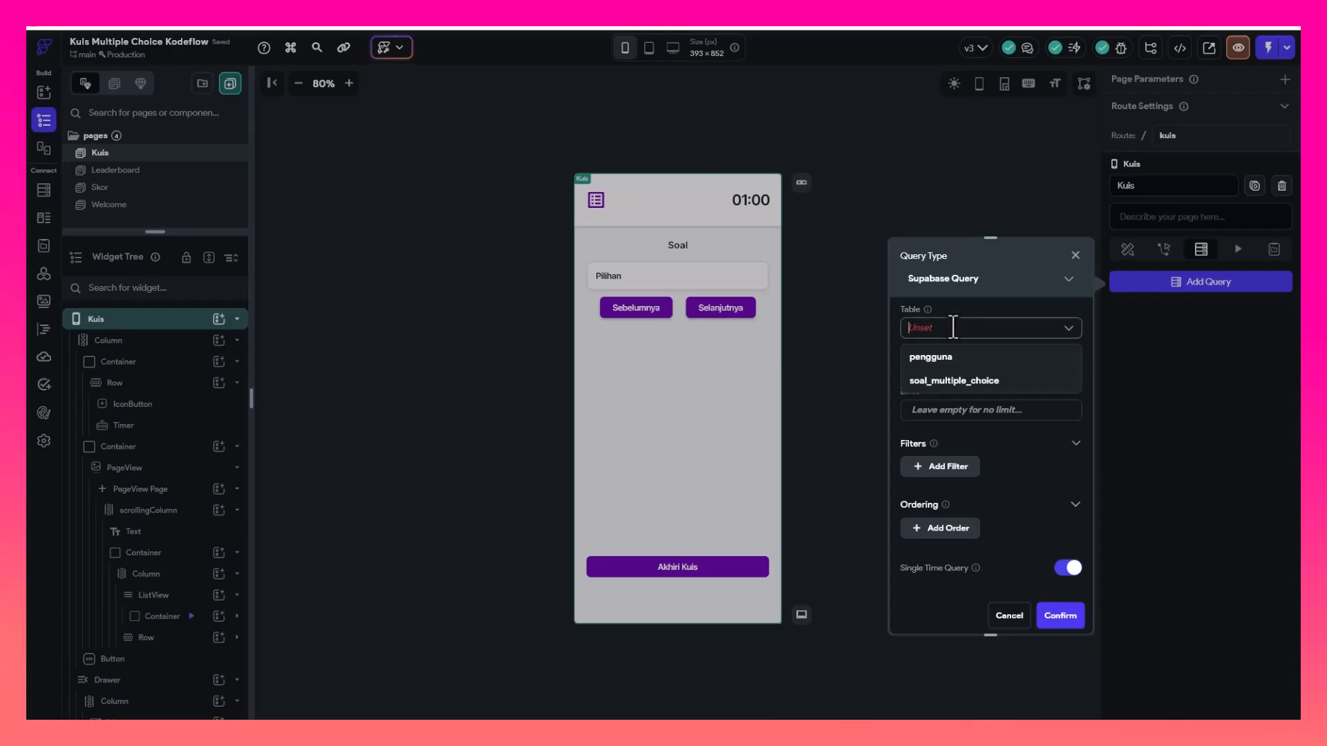
left_click(952, 381)
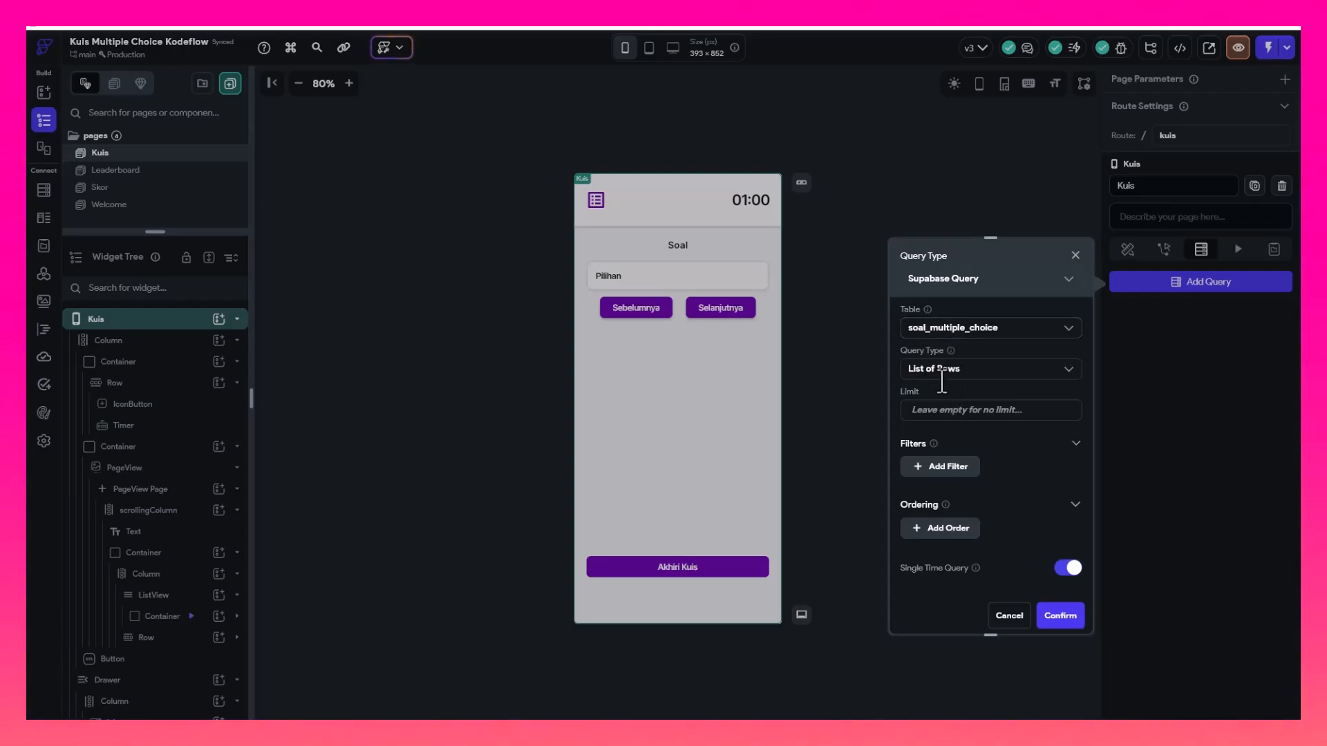
scroll(969, 450, "down", 1)
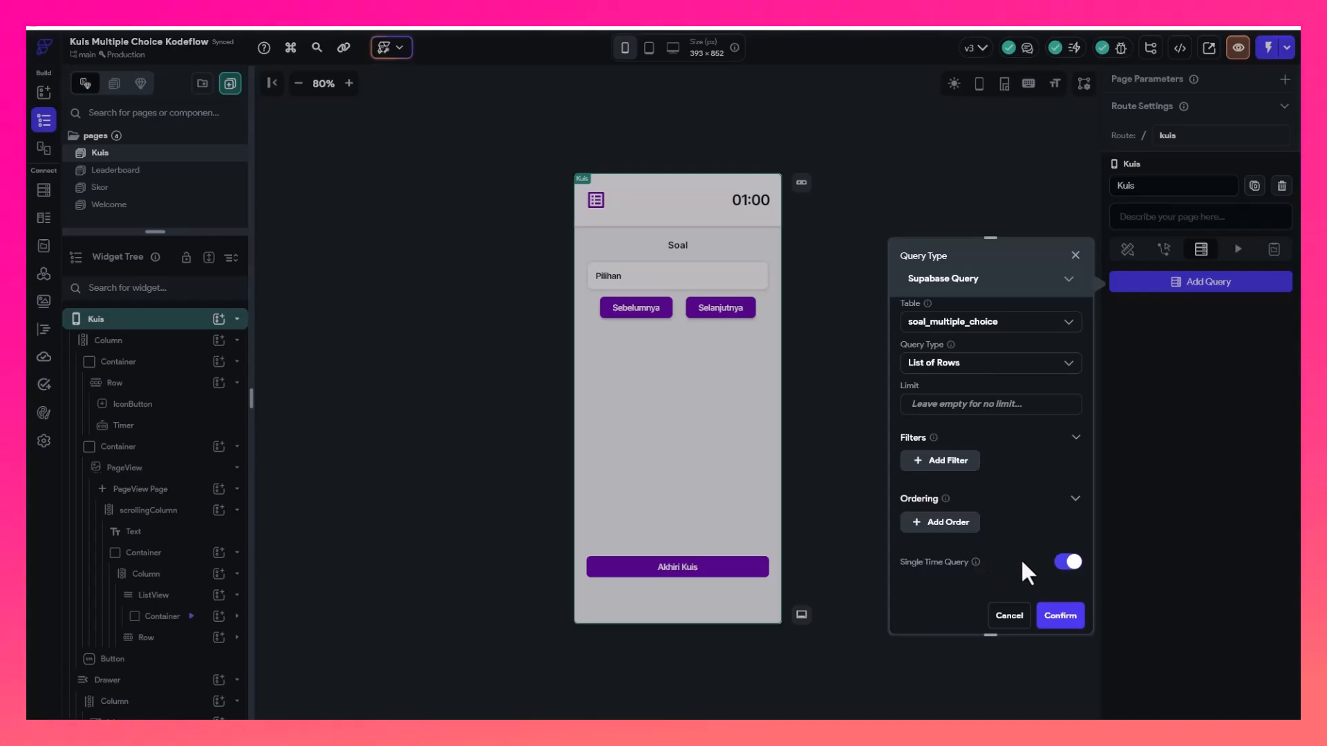
mouse_move(976, 568)
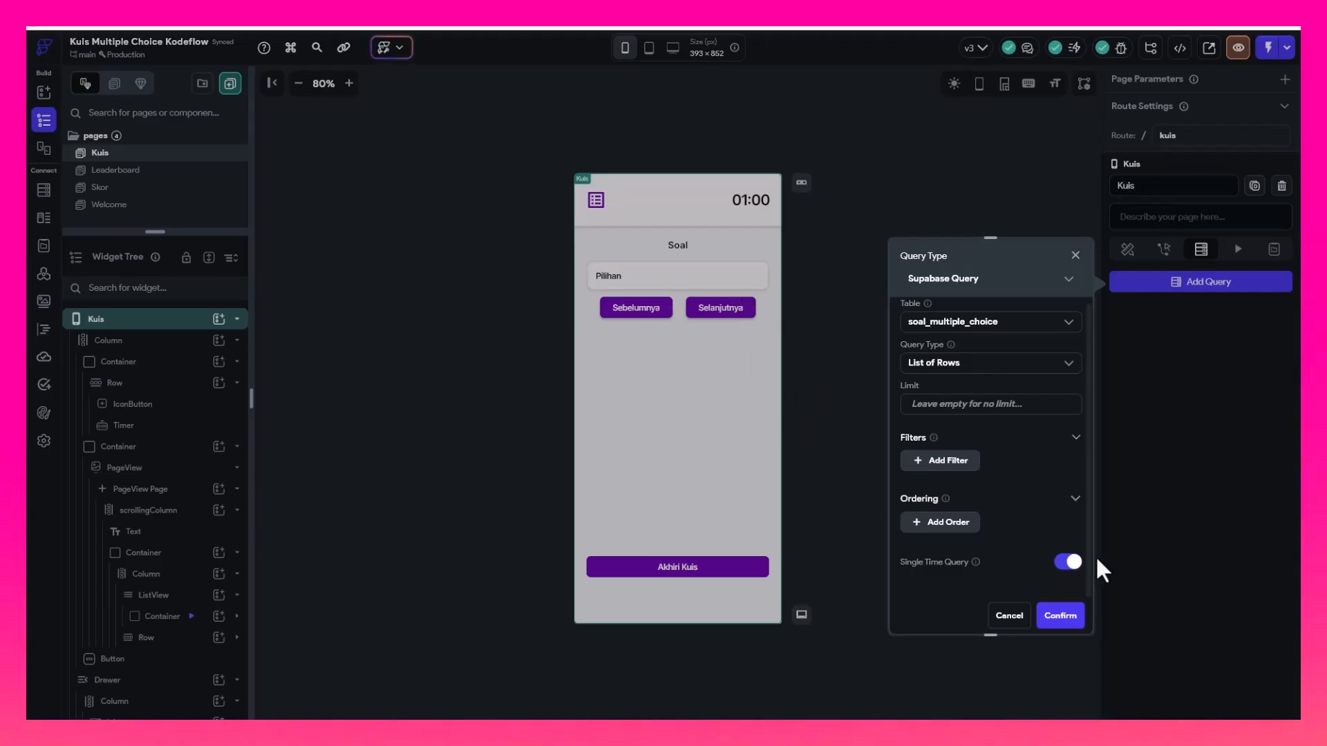
left_click(1061, 617)
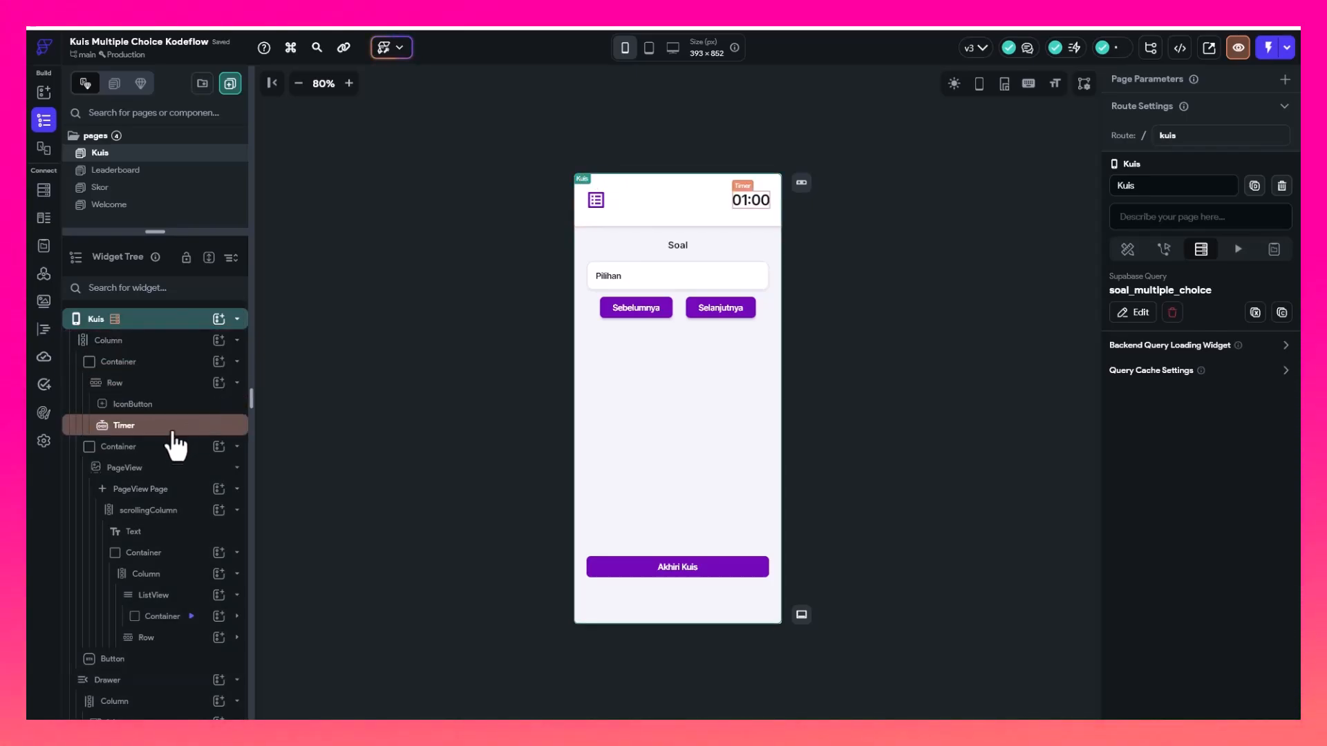
Start generating the PageView's children from a variable named soalList
left_click(161, 470)
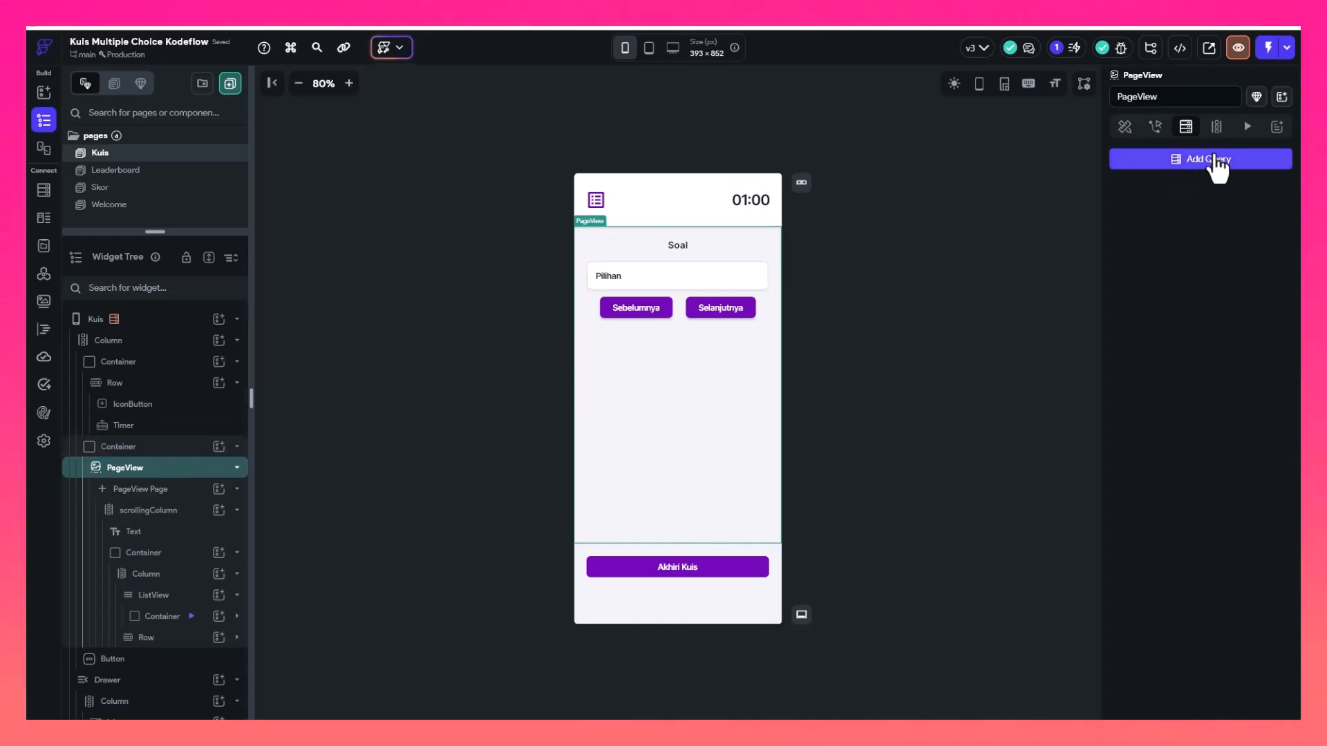
left_click(1189, 166)
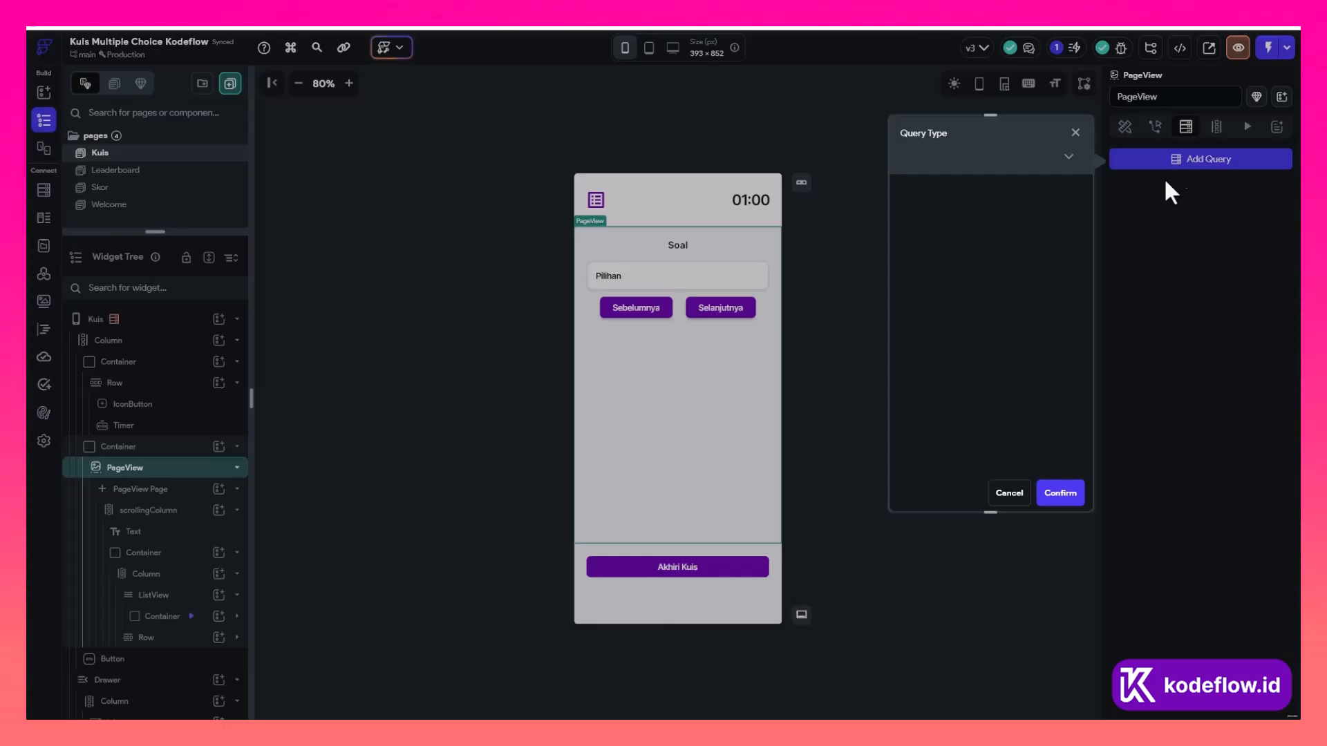
left_click(1015, 493)
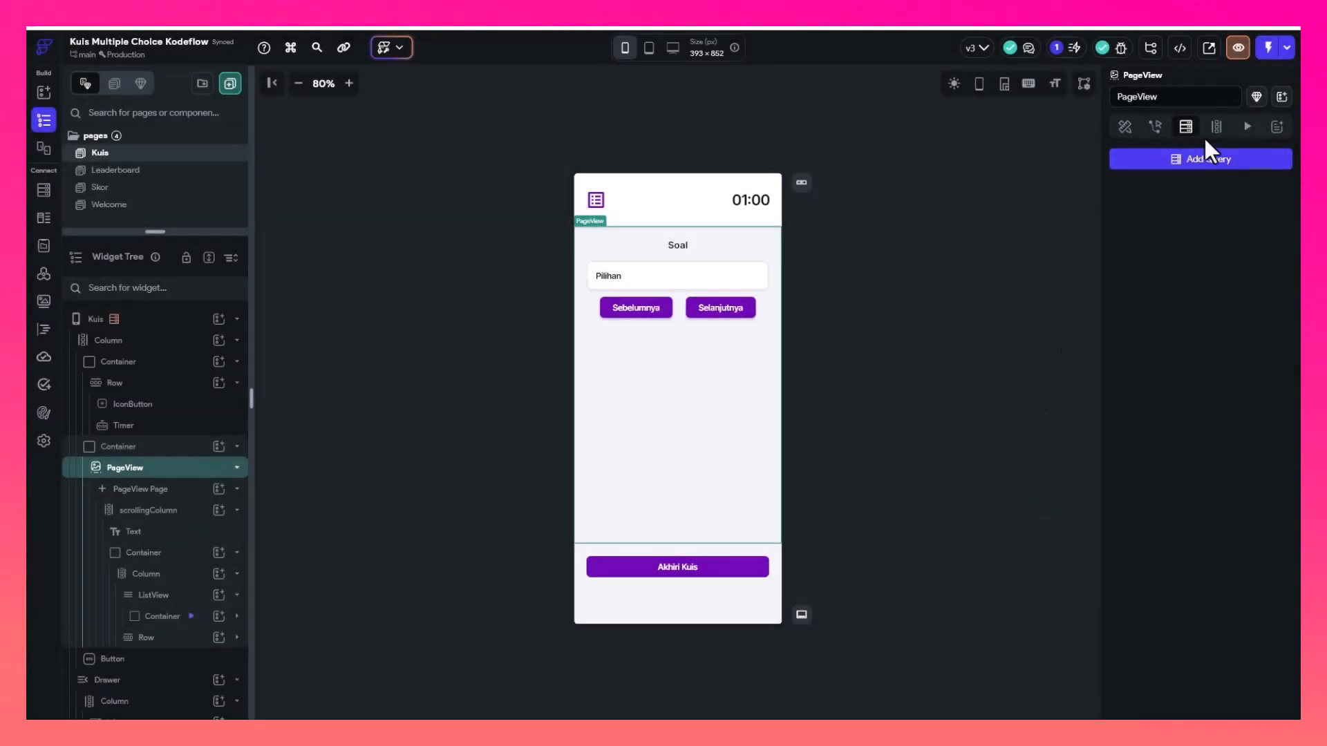
left_click(1216, 128)
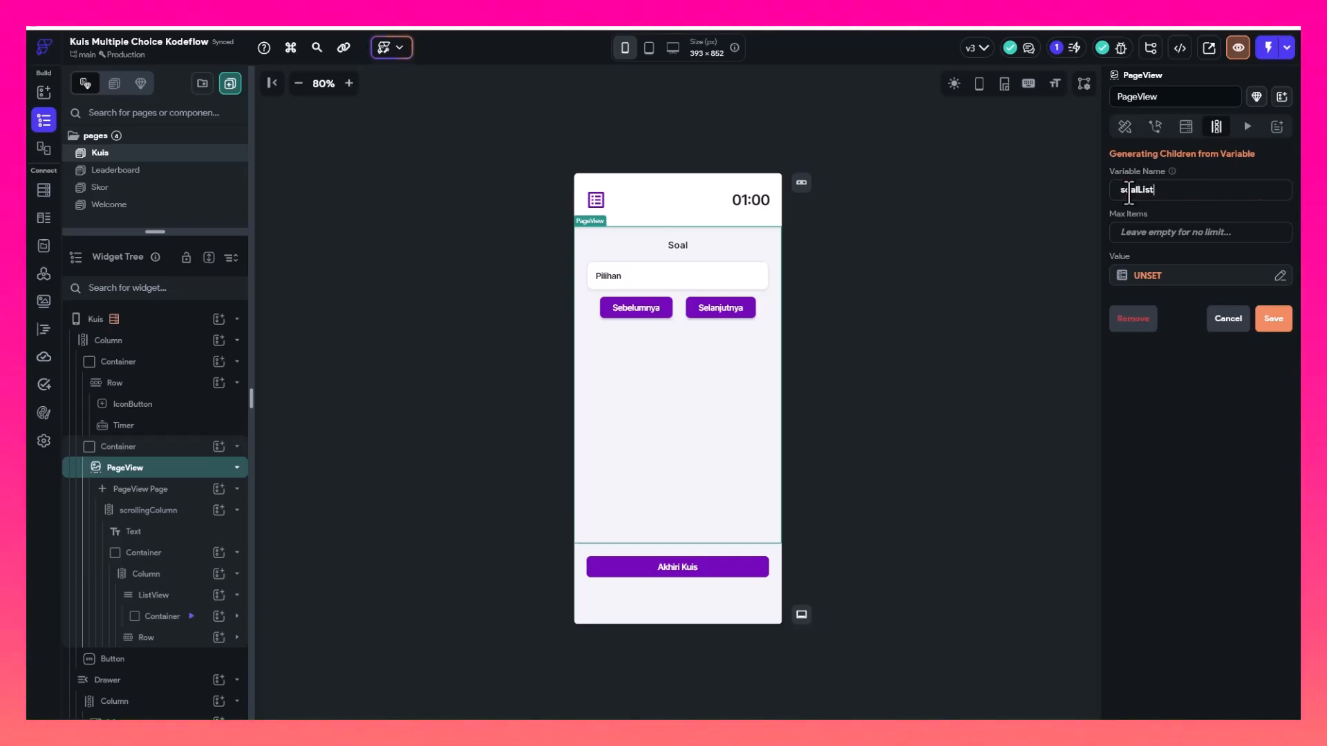
Set the soalList value to soal_multiple_choice Rows with No Further Changes, and save the PageView's dynamic children
left_click(1184, 280)
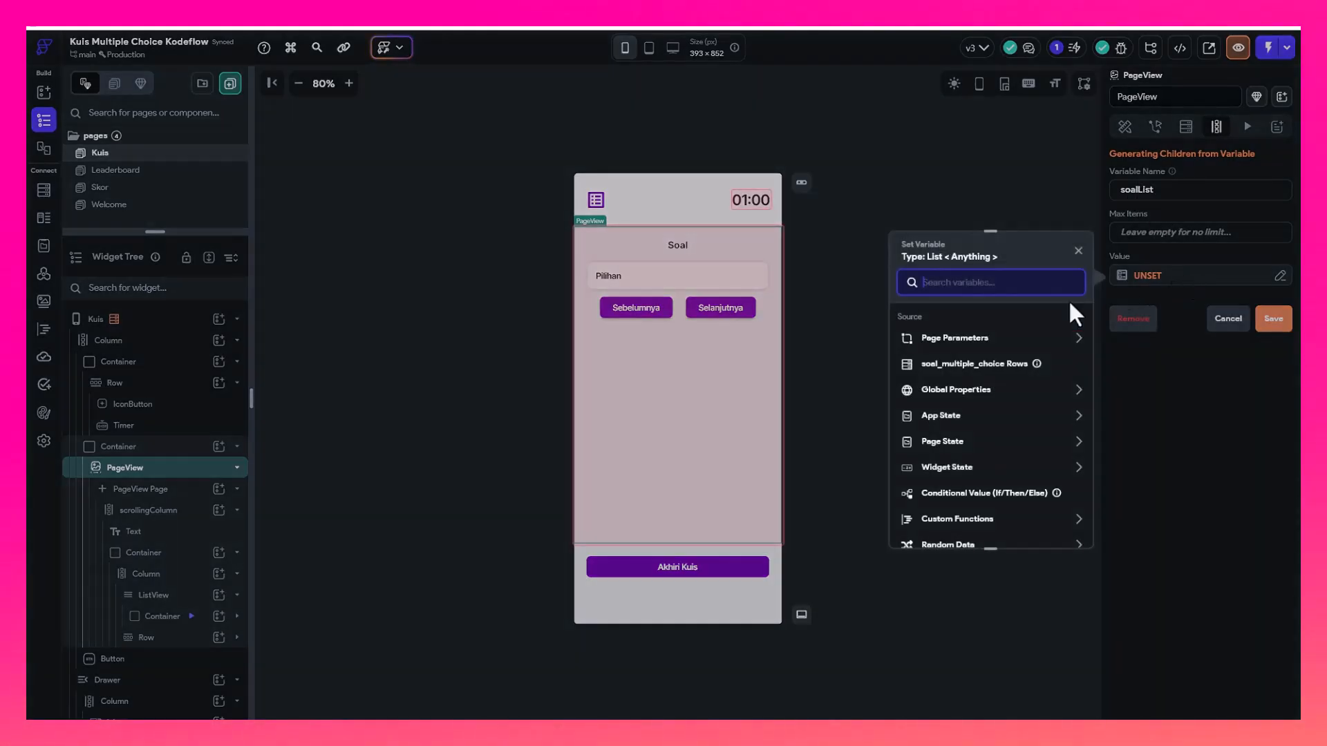
left_click(942, 365)
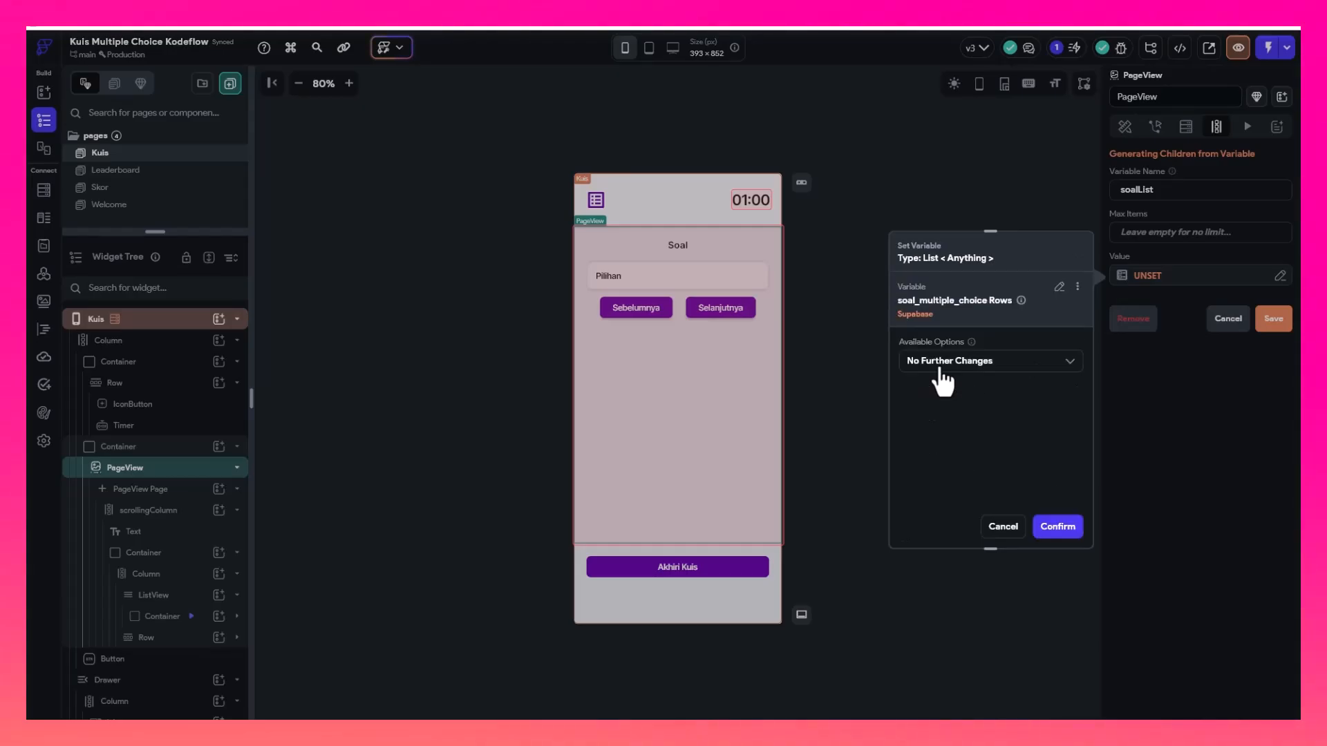
left_click(940, 362)
left_click(1002, 331)
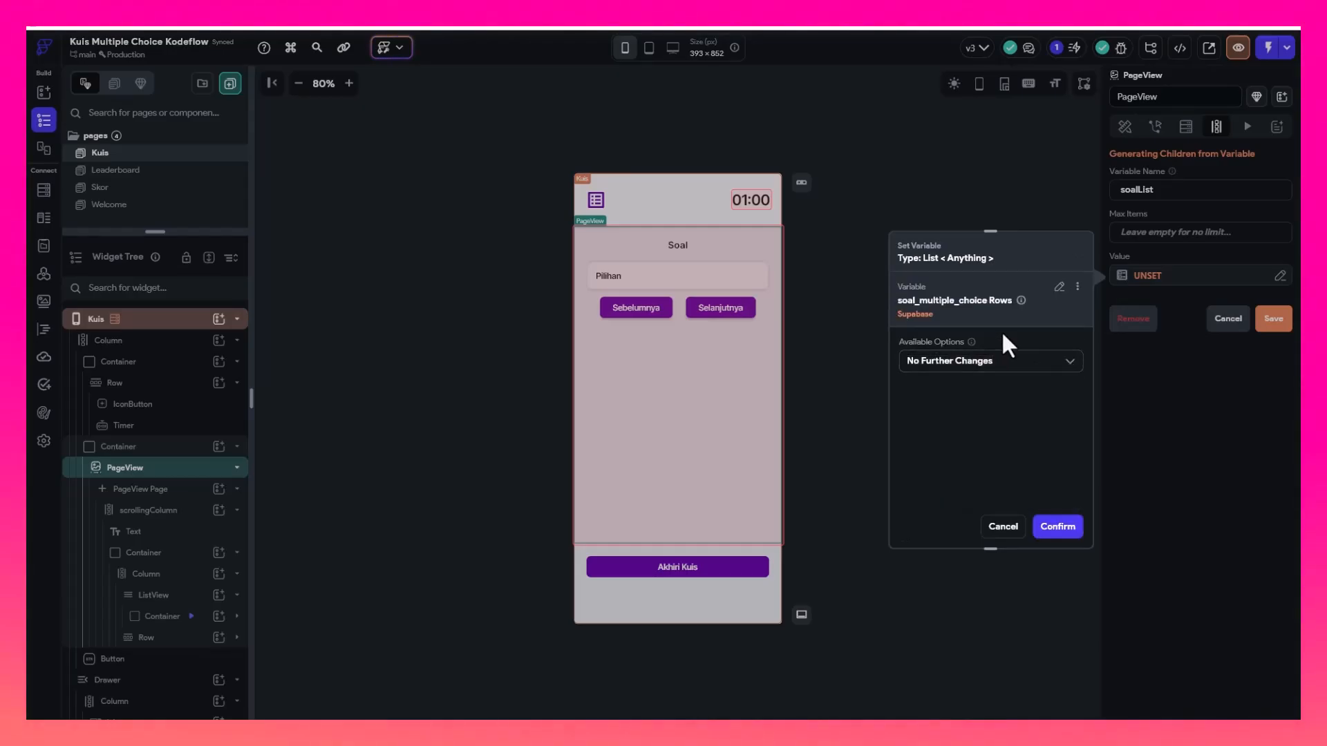
left_click(1049, 531)
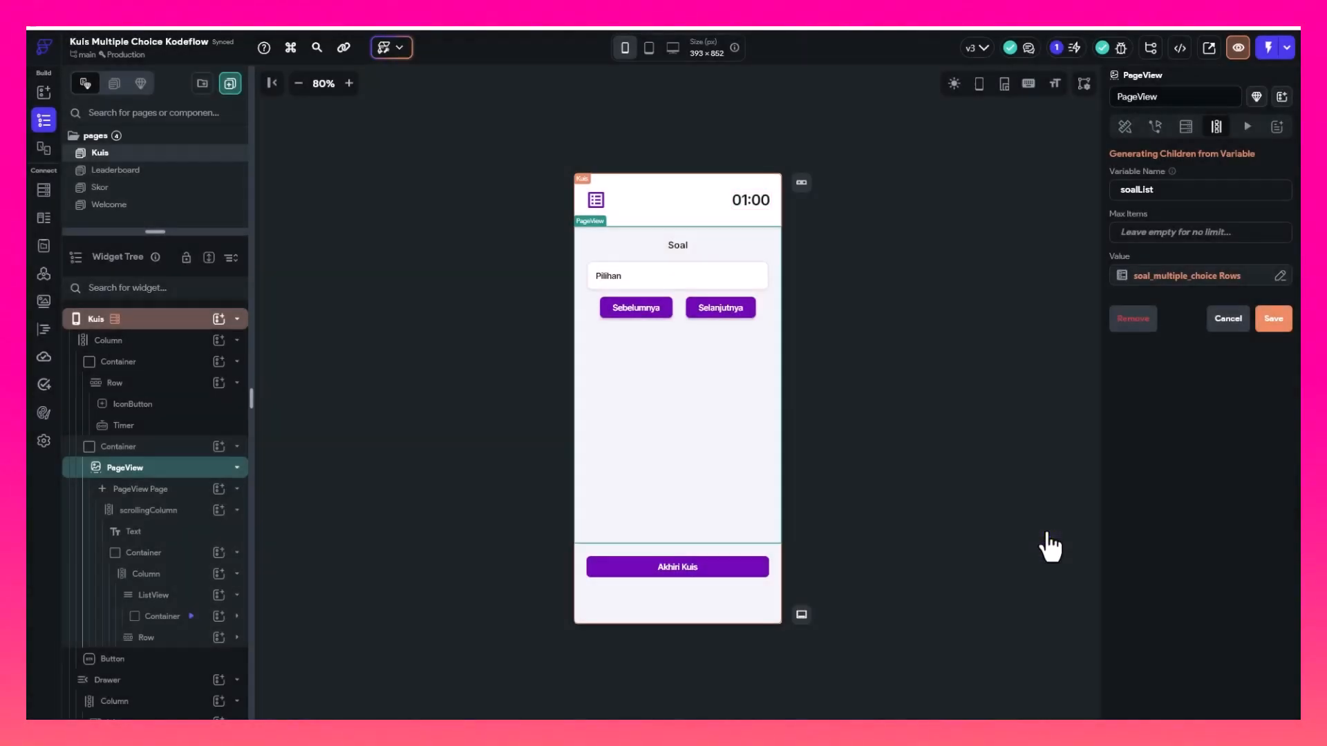
left_click(1273, 320)
left_click(754, 448)
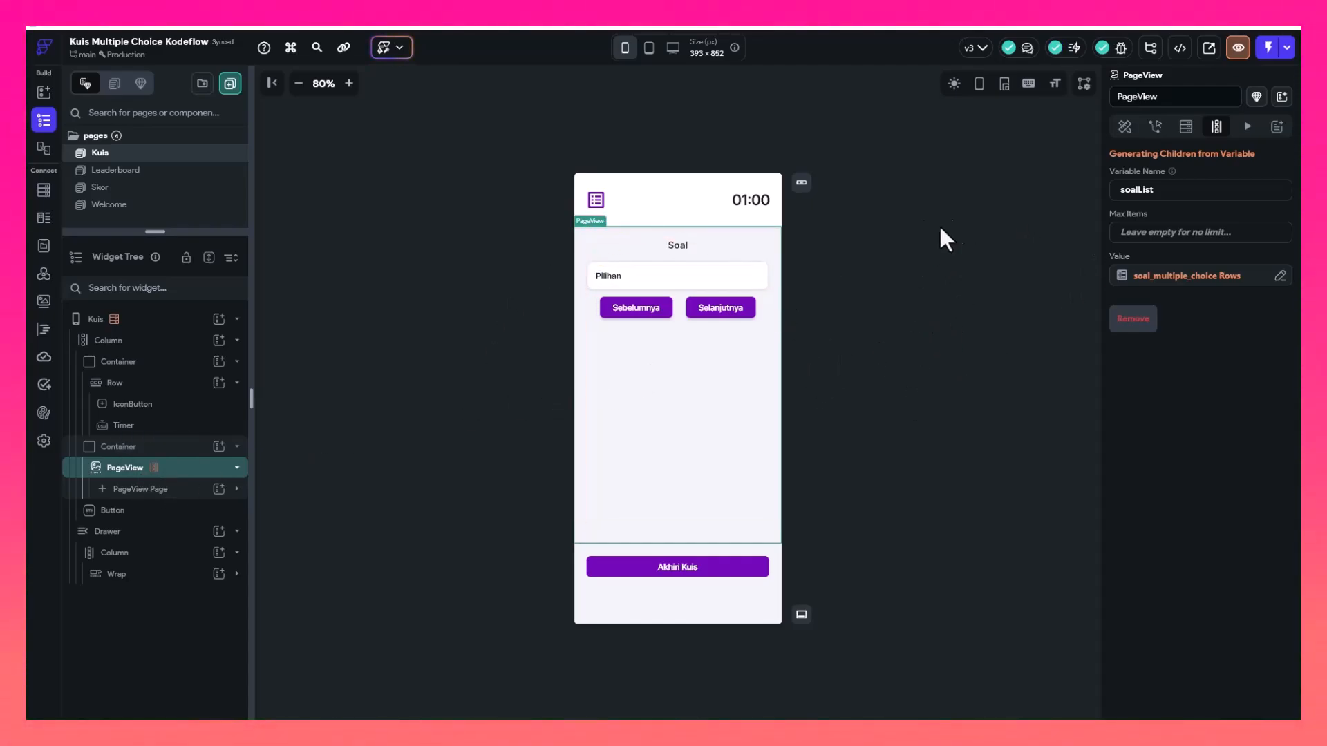
Bind the Soal text in the PageView to the soalList Item, using Get Row Field with the soal field
left_click(234, 493)
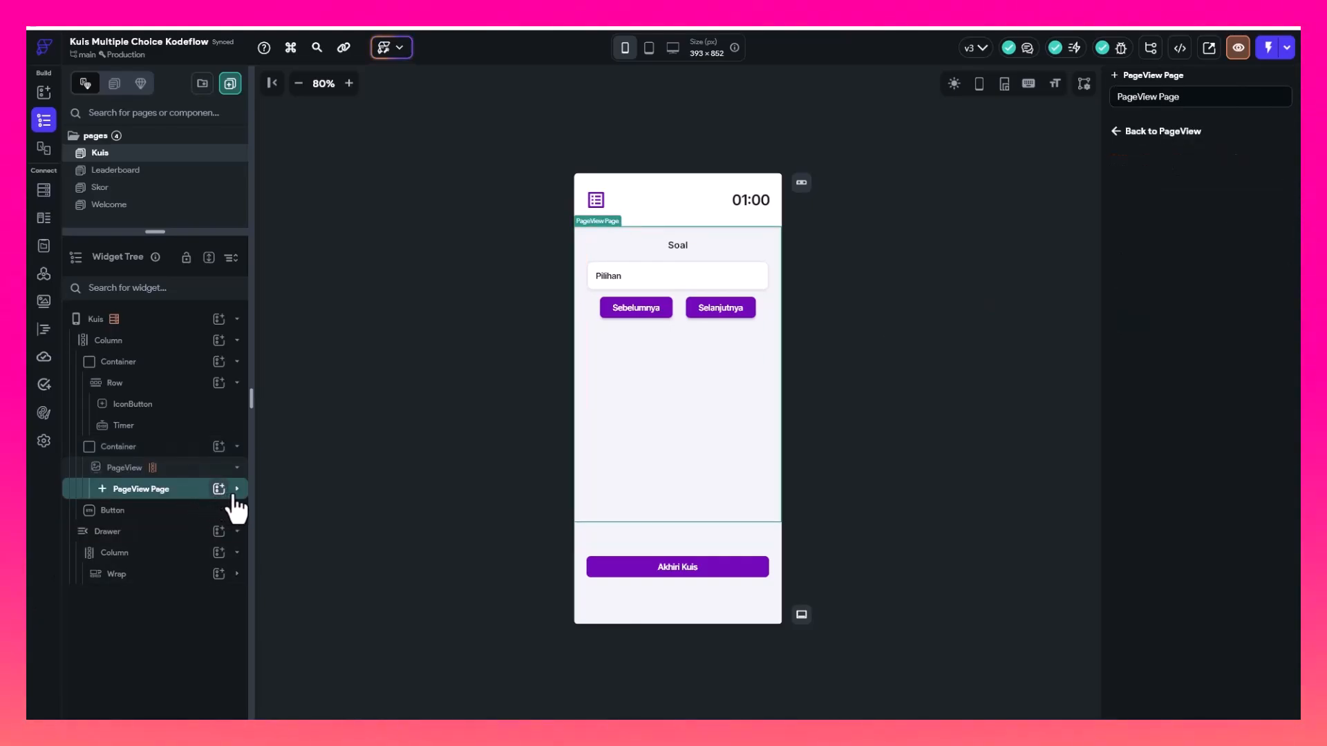
left_click(187, 468)
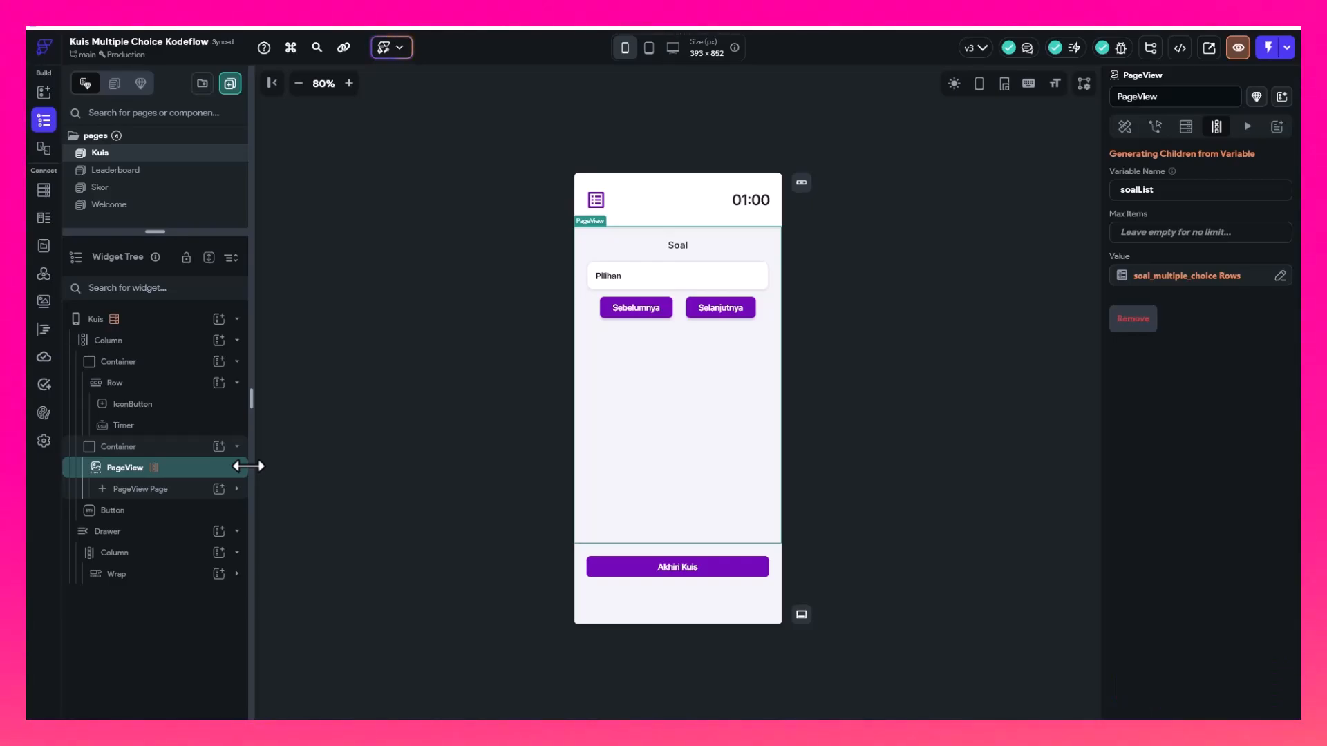
left_click(678, 244)
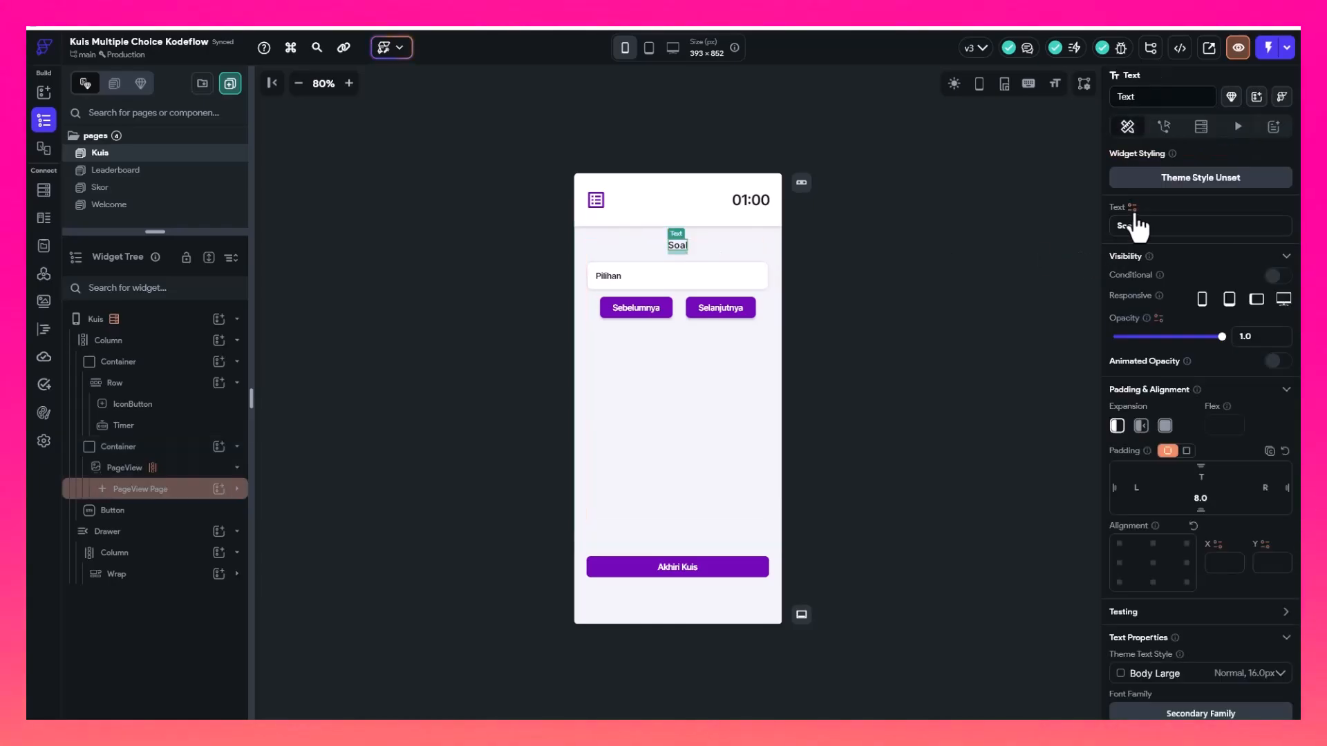
left_click(1133, 208)
left_click(994, 342)
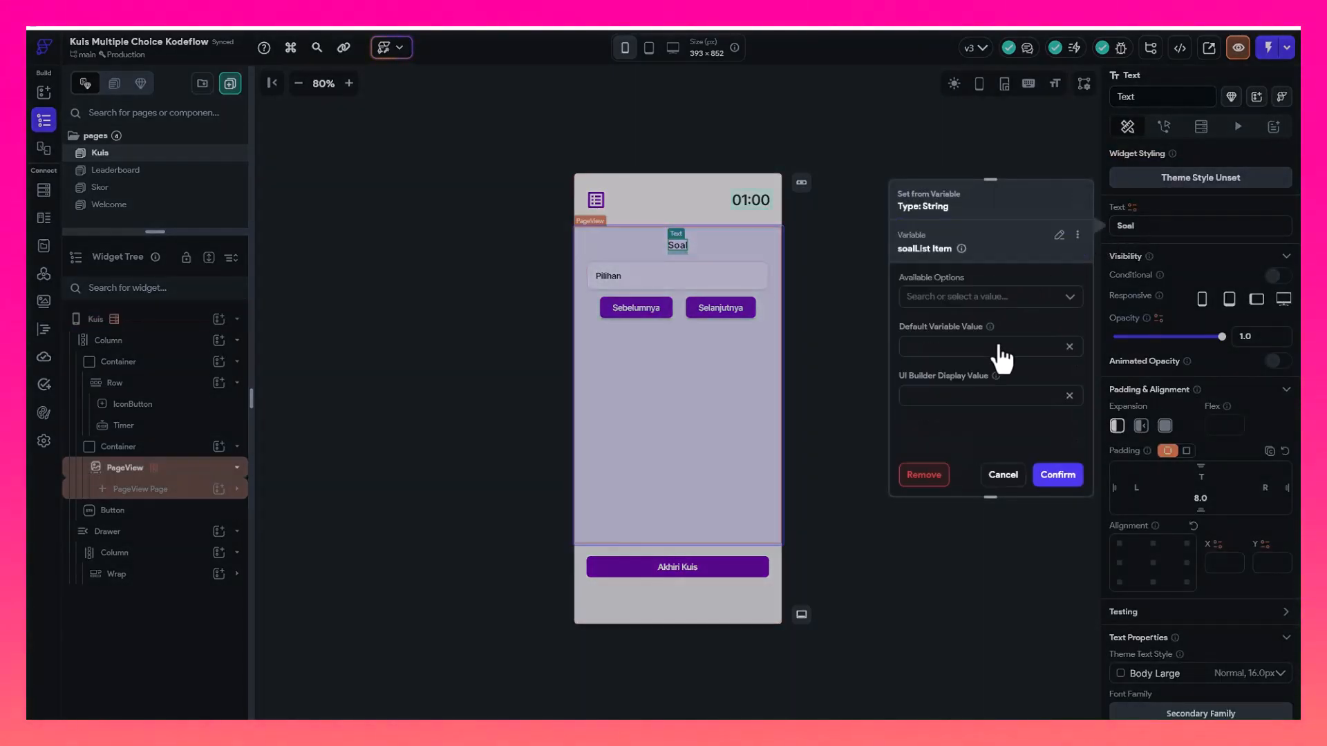
left_click(983, 296)
left_click(963, 349)
left_click(966, 343)
left_click(943, 410)
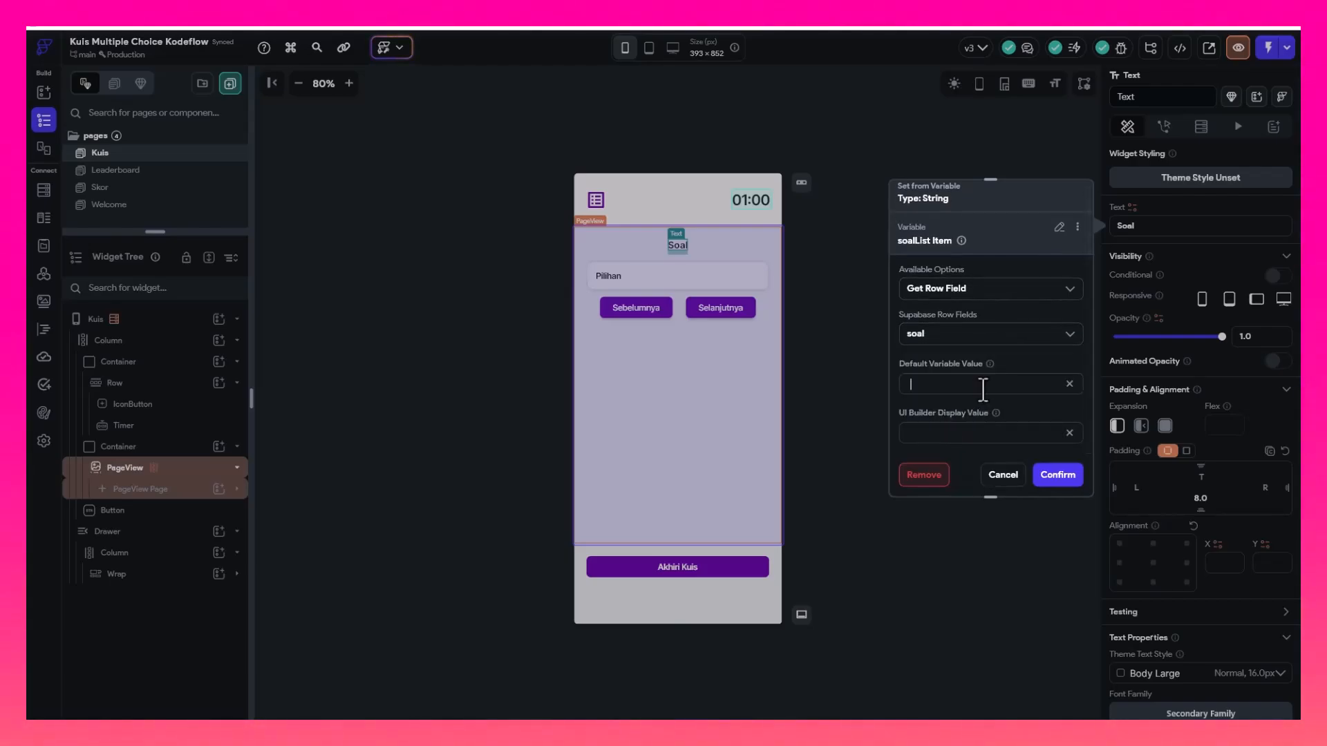
Give the question text binding the default value "-" and the UI Builder display value "Soal", and confirm it
type("-")
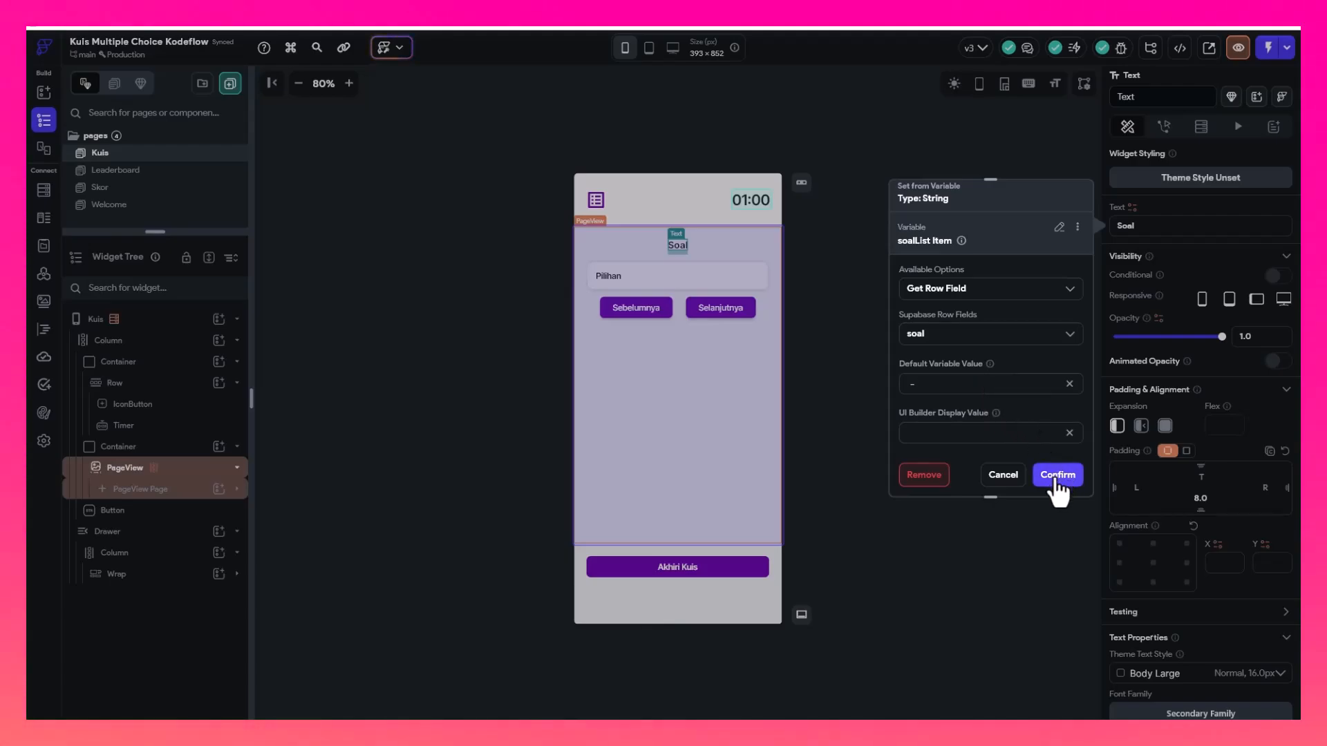
left_click(1000, 430)
type("Soal")
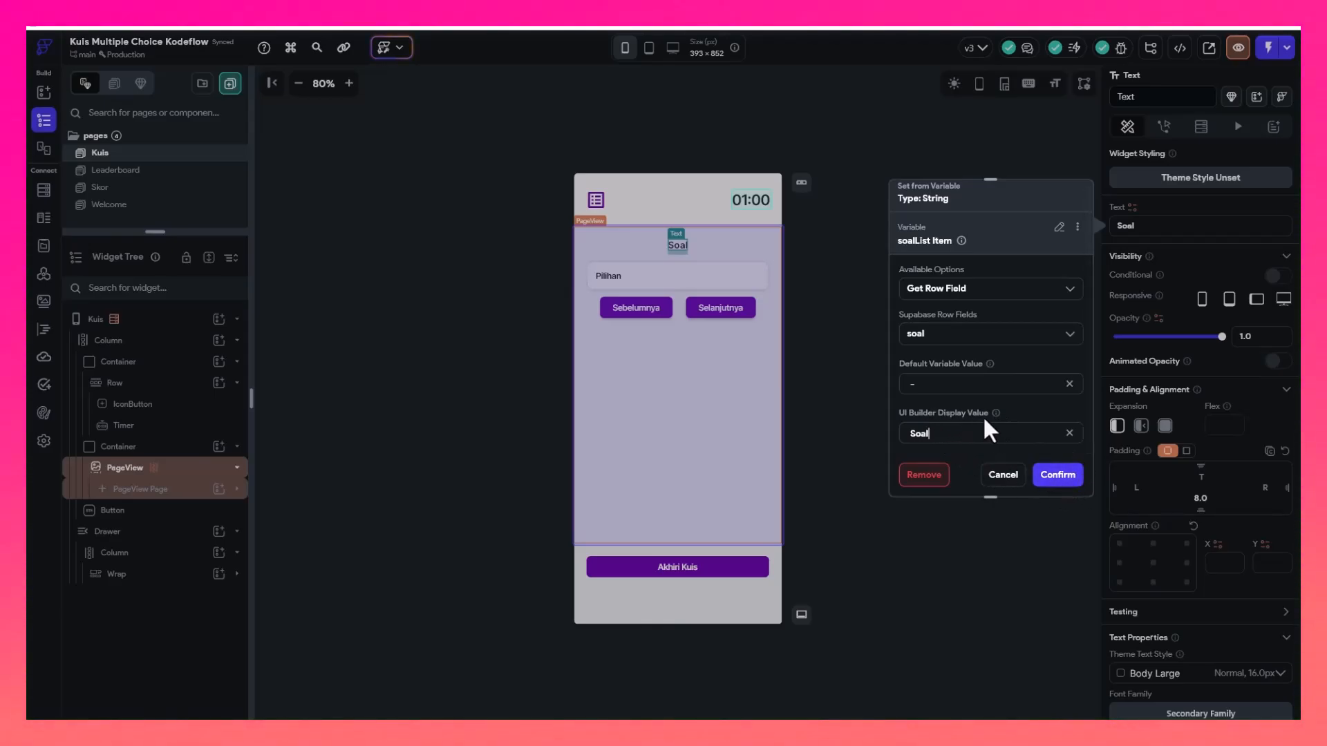
left_click(1047, 477)
left_click(950, 354)
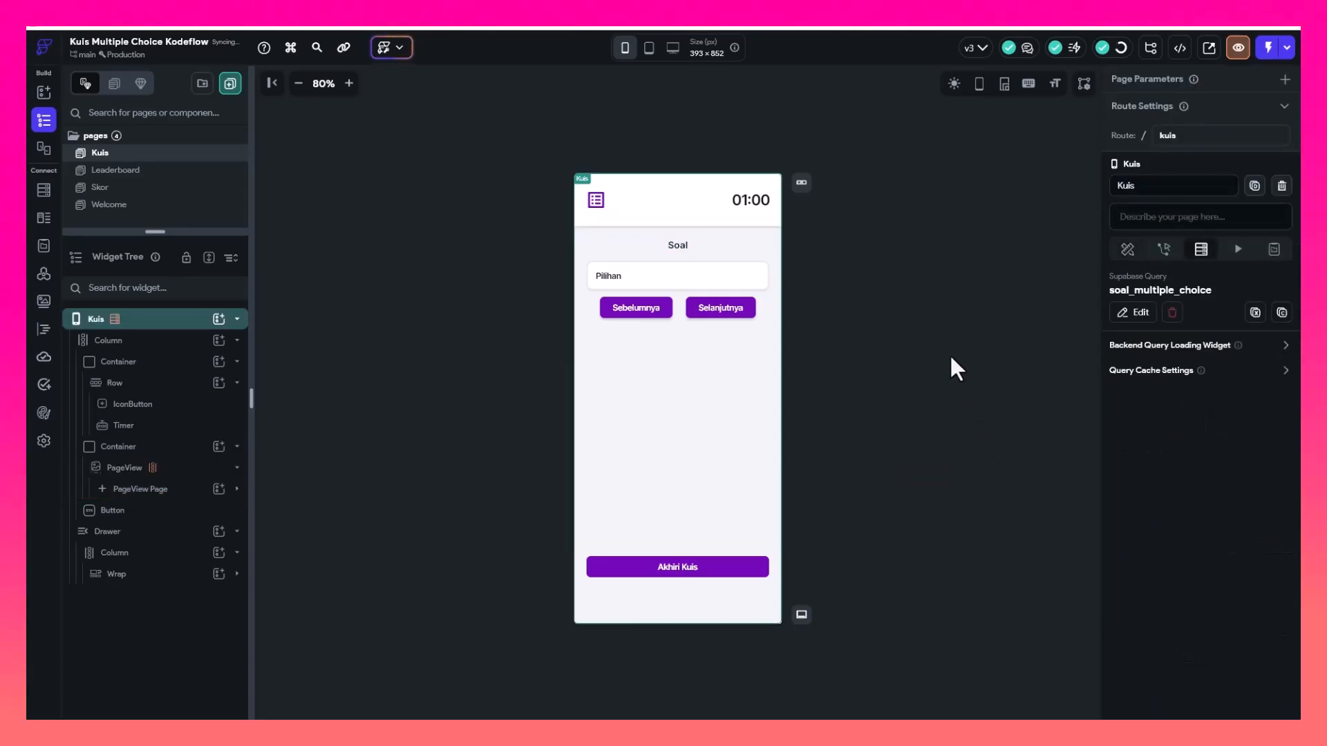
Start generating the children of the ListView inside the PageView Page from a variable named pilihanList
left_click(237, 490)
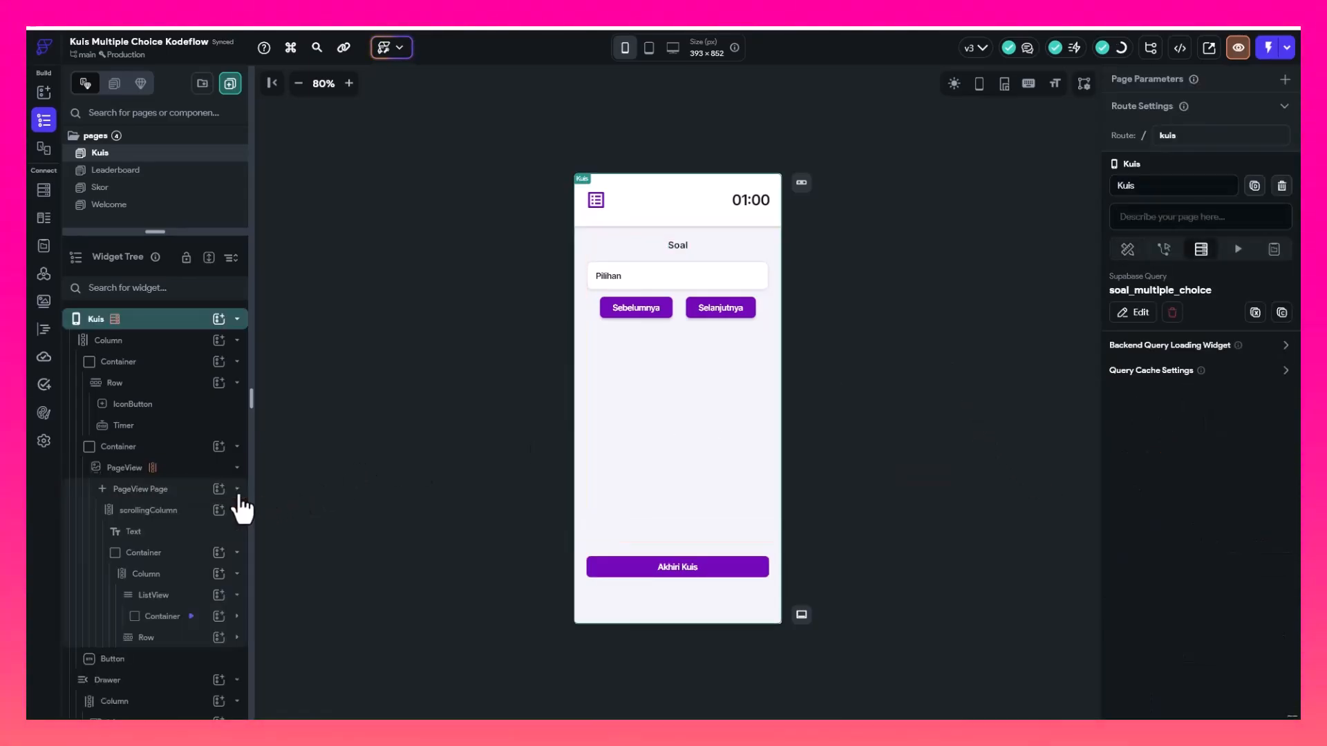
left_click(153, 601)
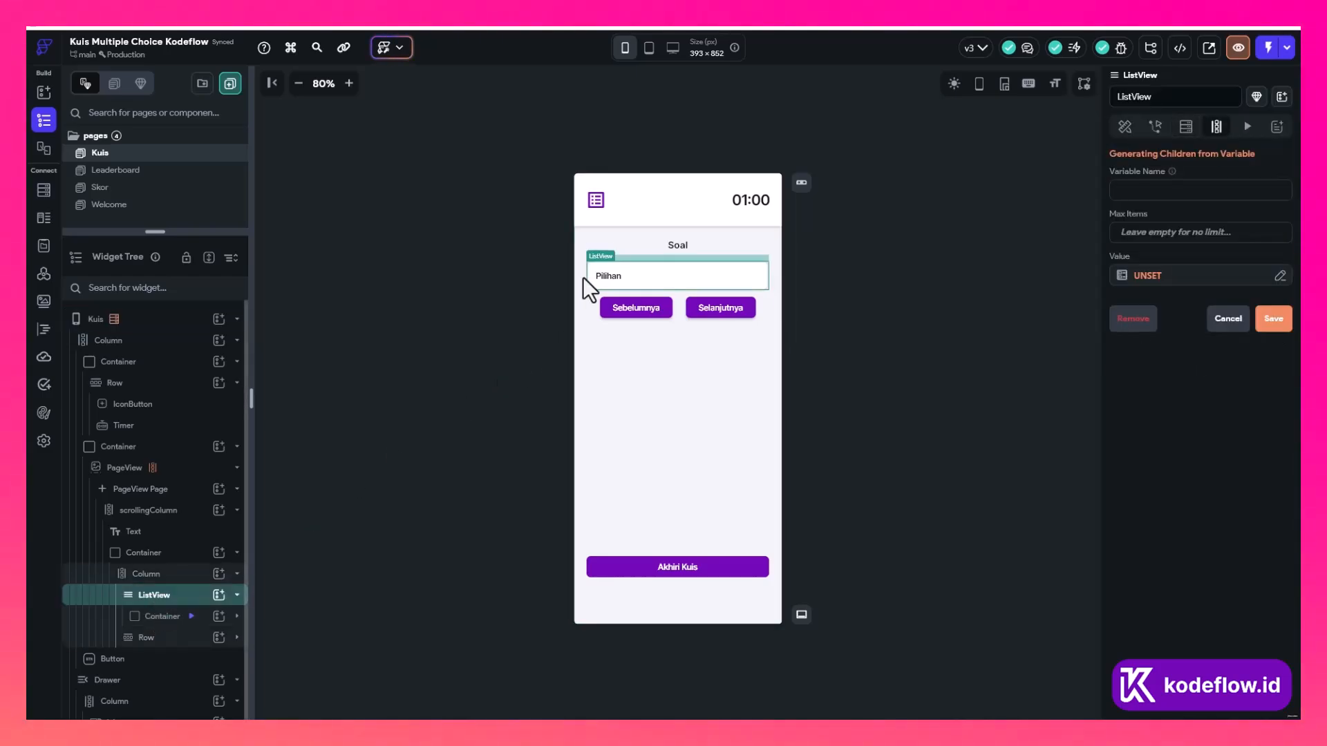
left_click(237, 597)
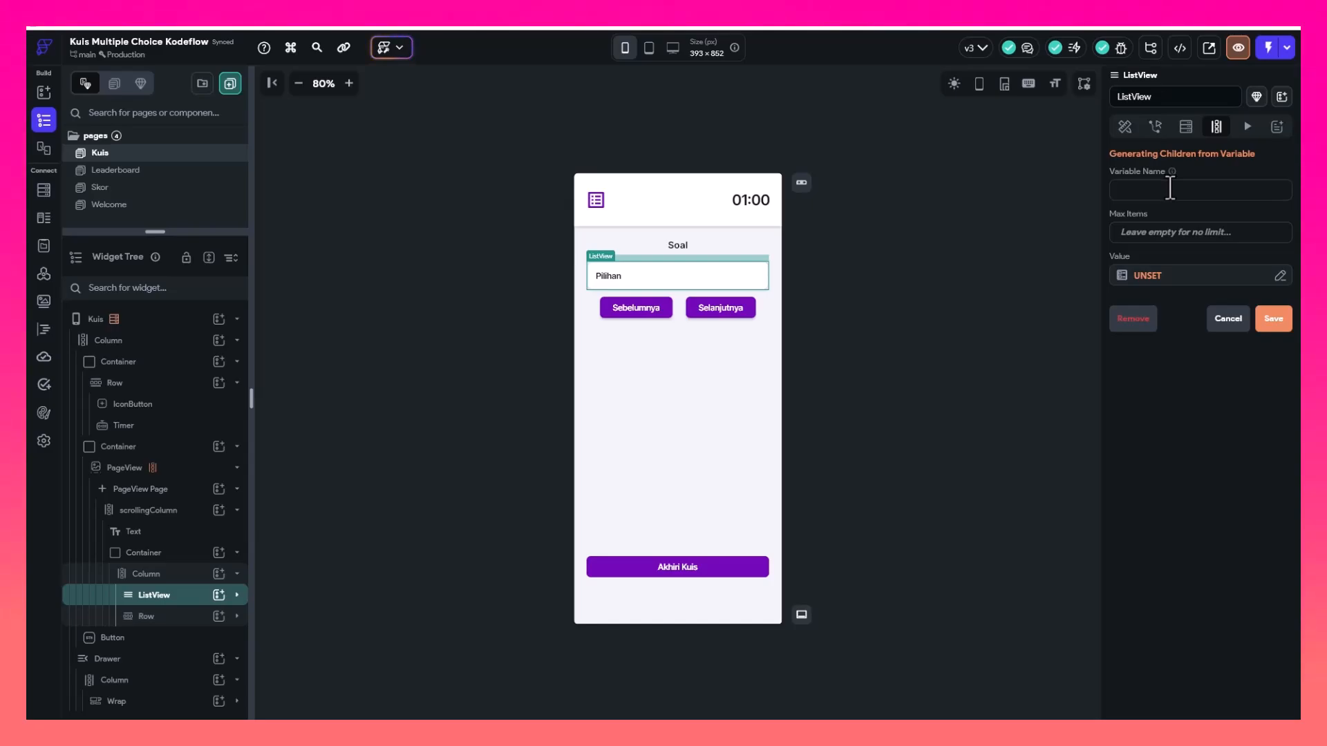
type("piliha")
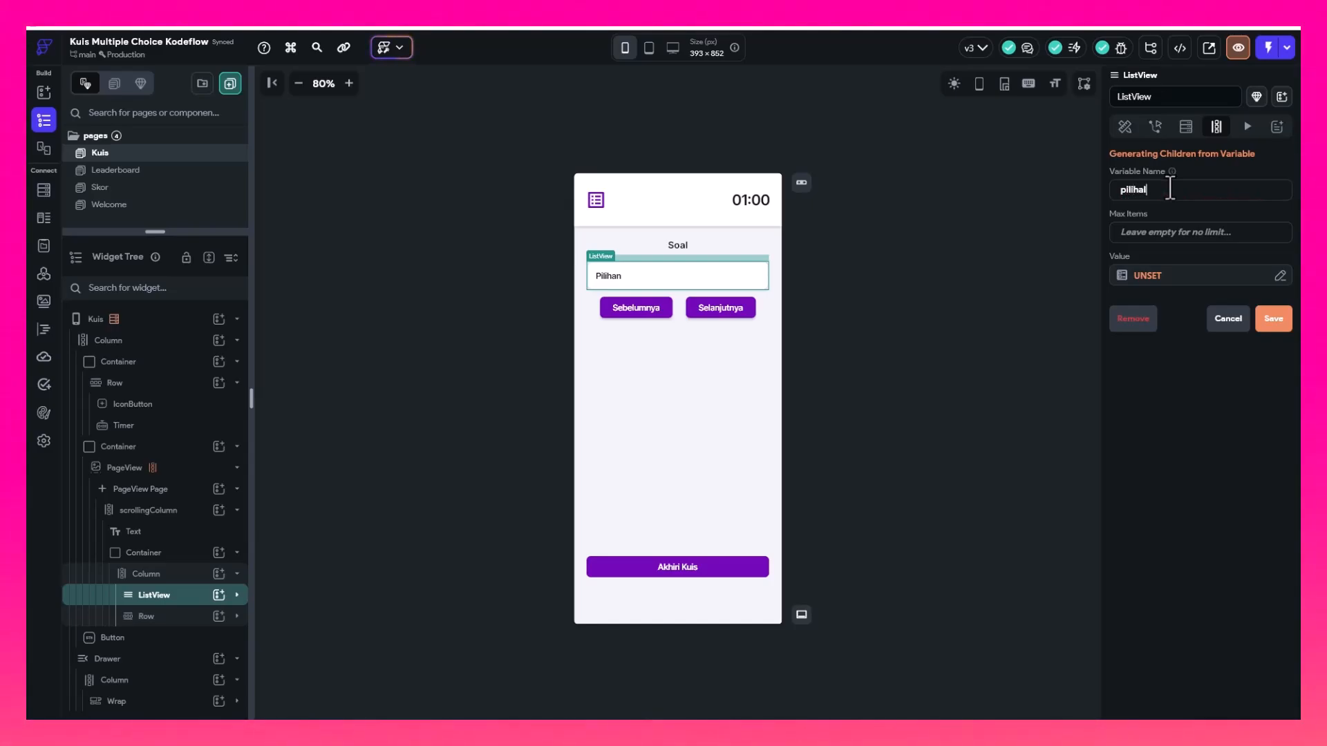
type("nList")
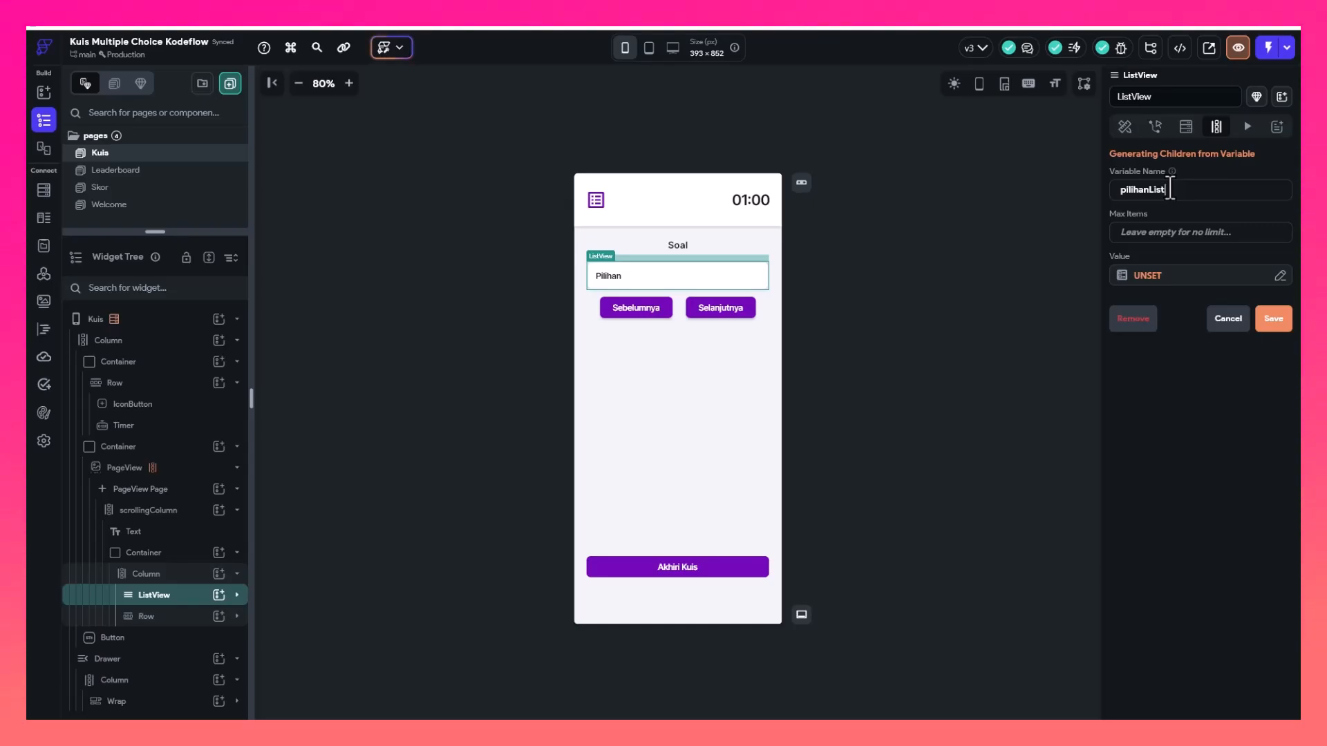
Set the pilihanList value to the pilihan row field of the soalList Item, and save the ListView's dynamic children
left_click(1142, 276)
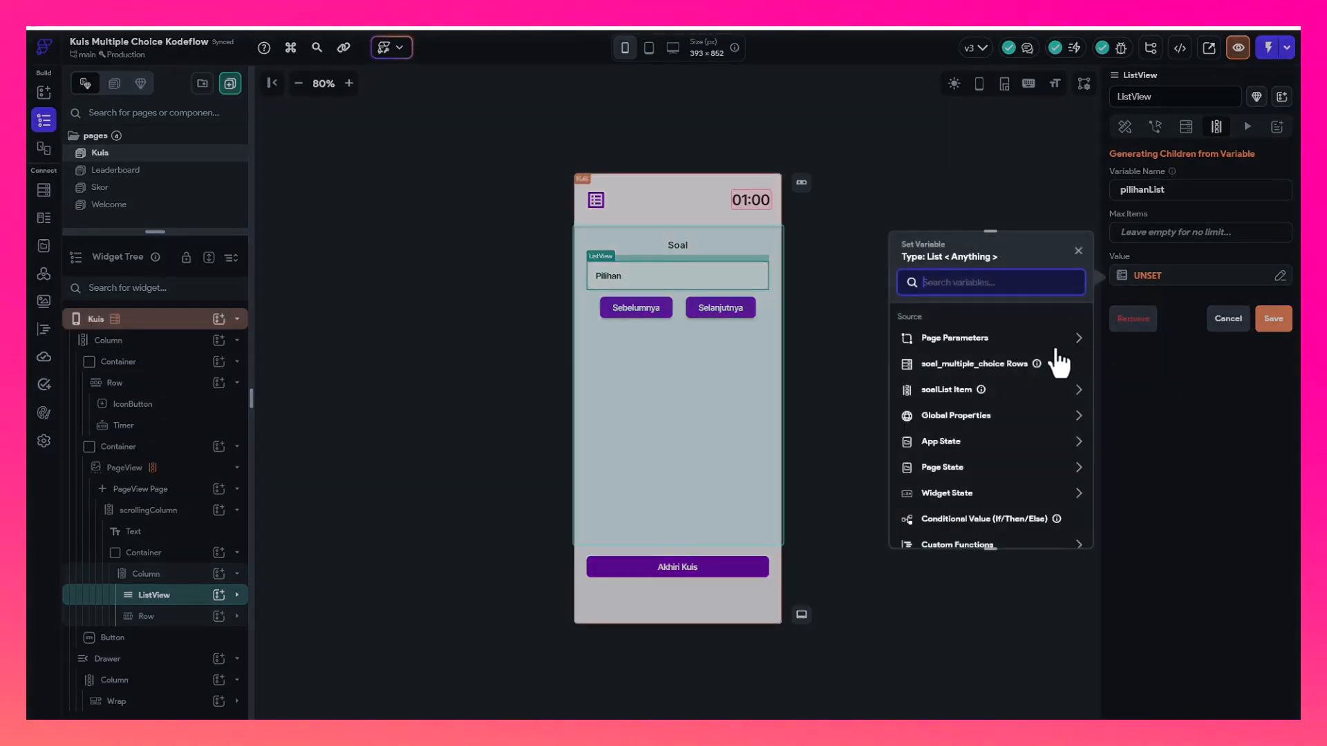
left_click(1075, 392)
left_click(933, 389)
left_click(961, 349)
left_click(960, 379)
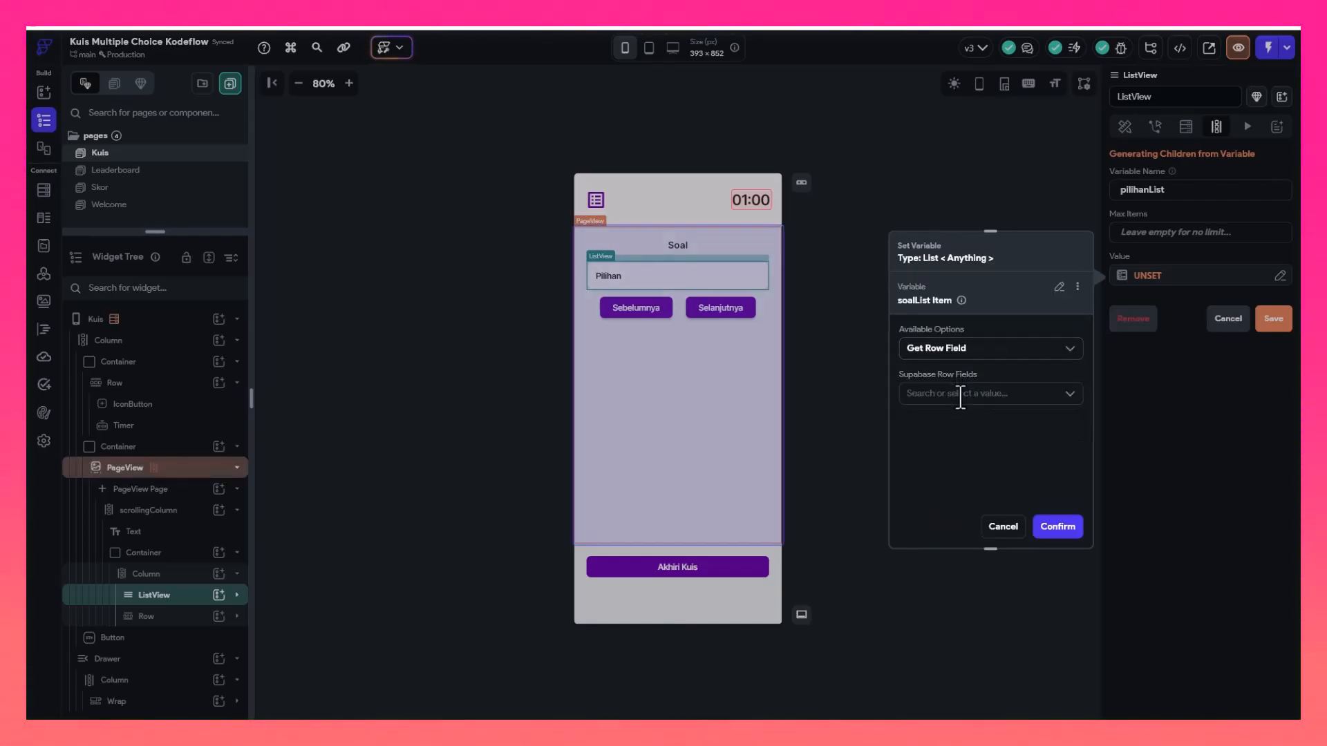
left_click(960, 393)
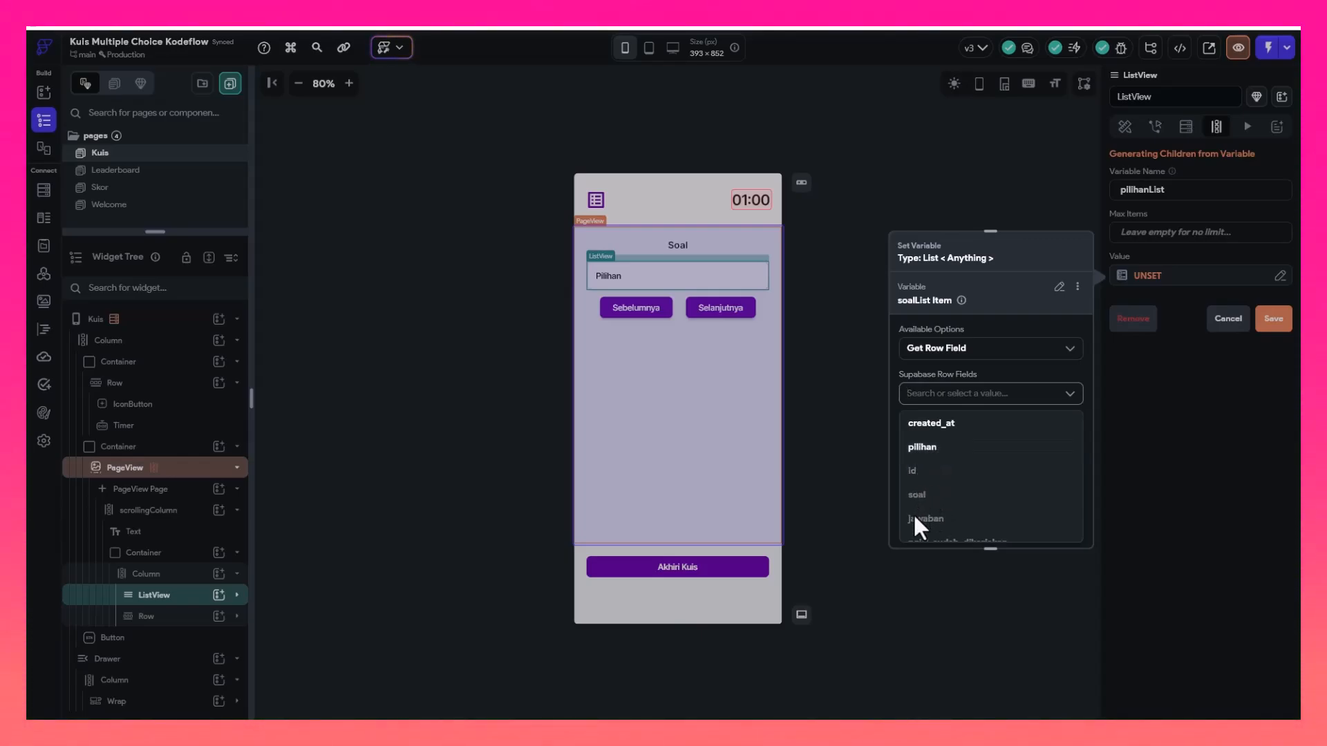
left_click(923, 450)
left_click(1055, 531)
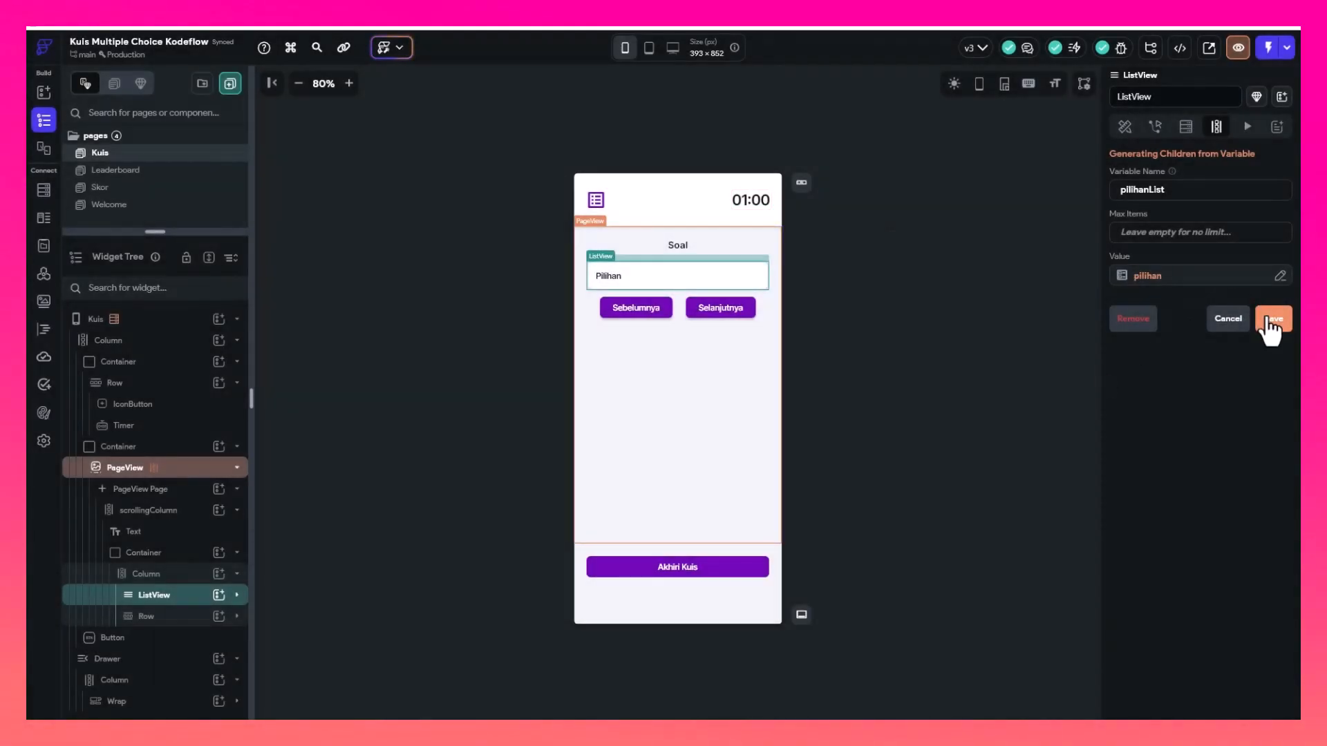
left_click(1271, 323)
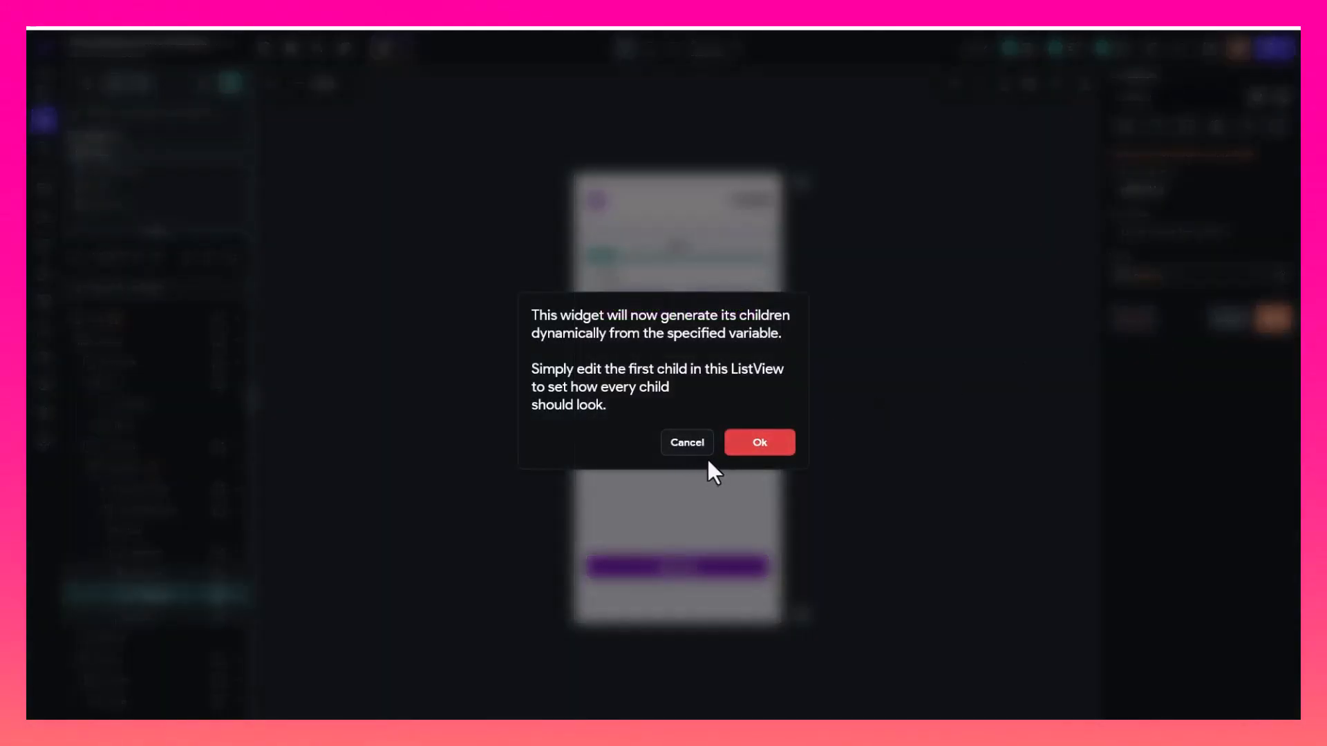
left_click(766, 445)
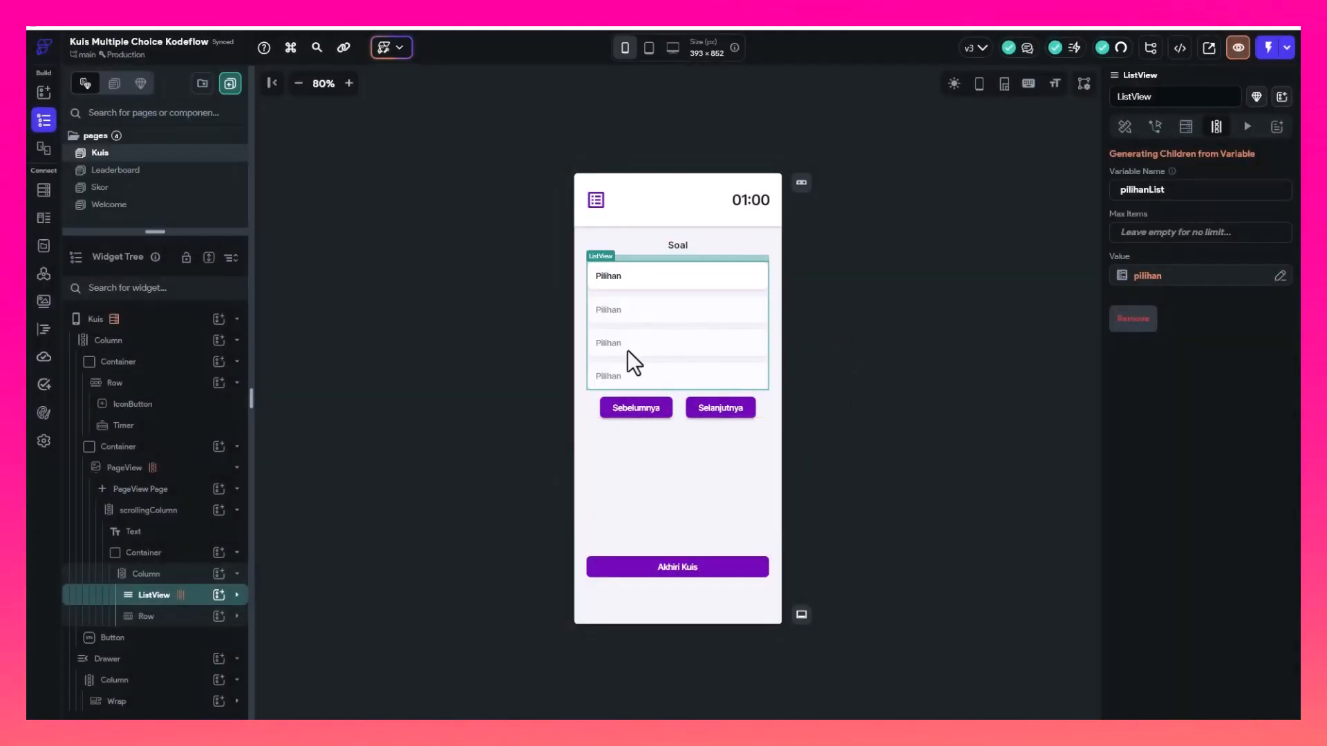
Bind the Pilihan text in the first list entry to the pilihanList Item with default value "-", and confirm it
left_click(604, 278)
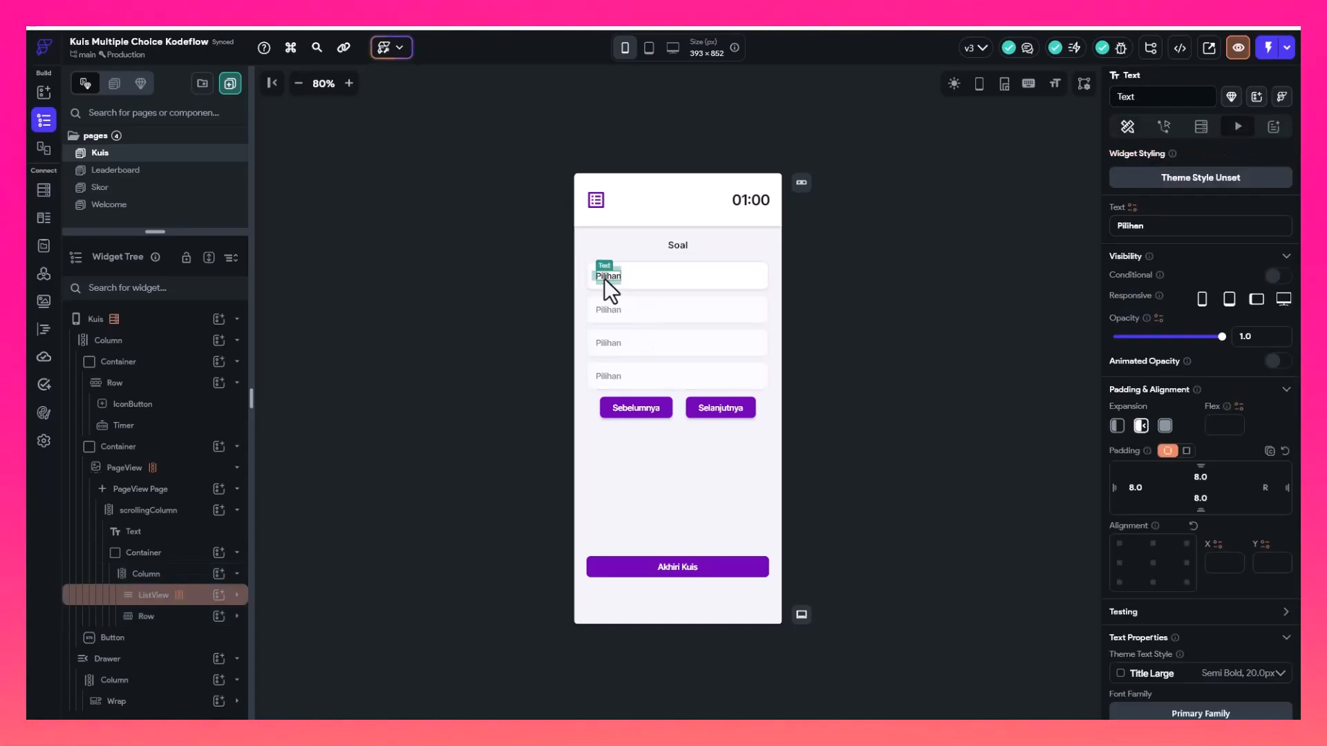
left_click(1133, 207)
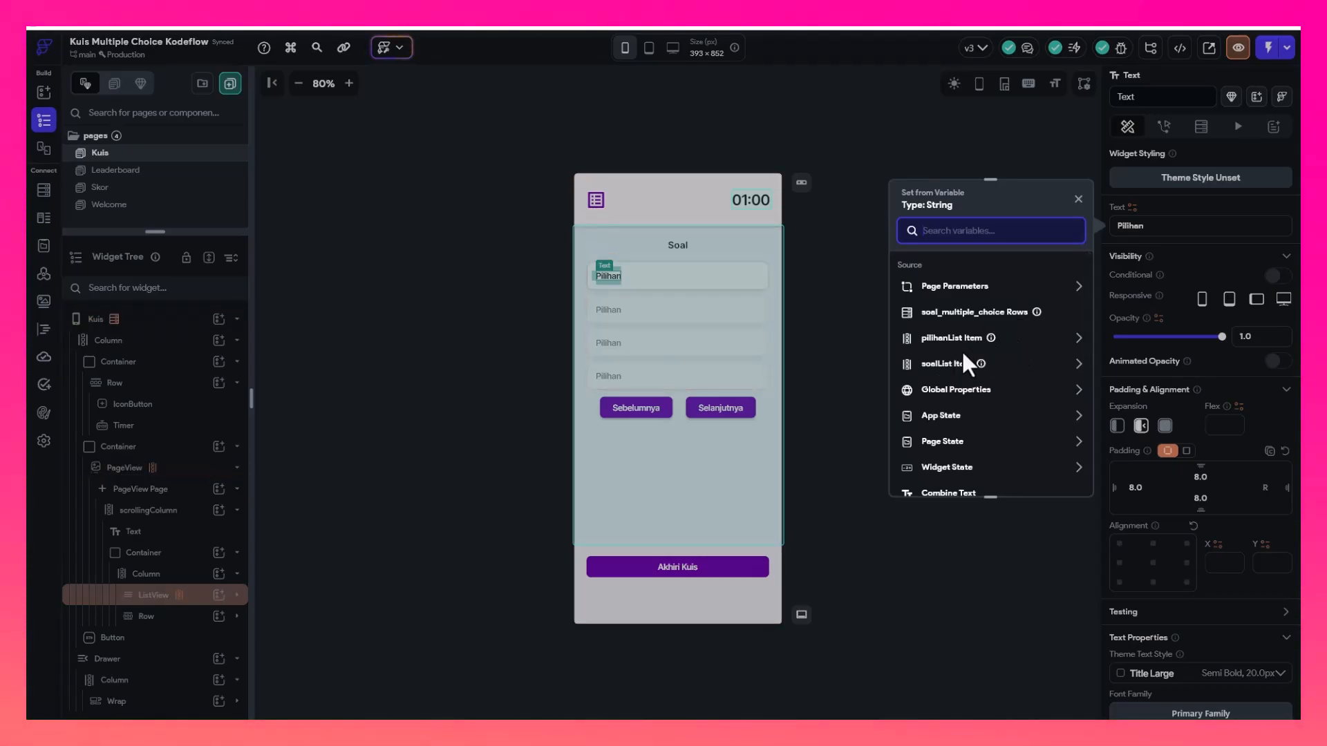
left_click(1079, 340)
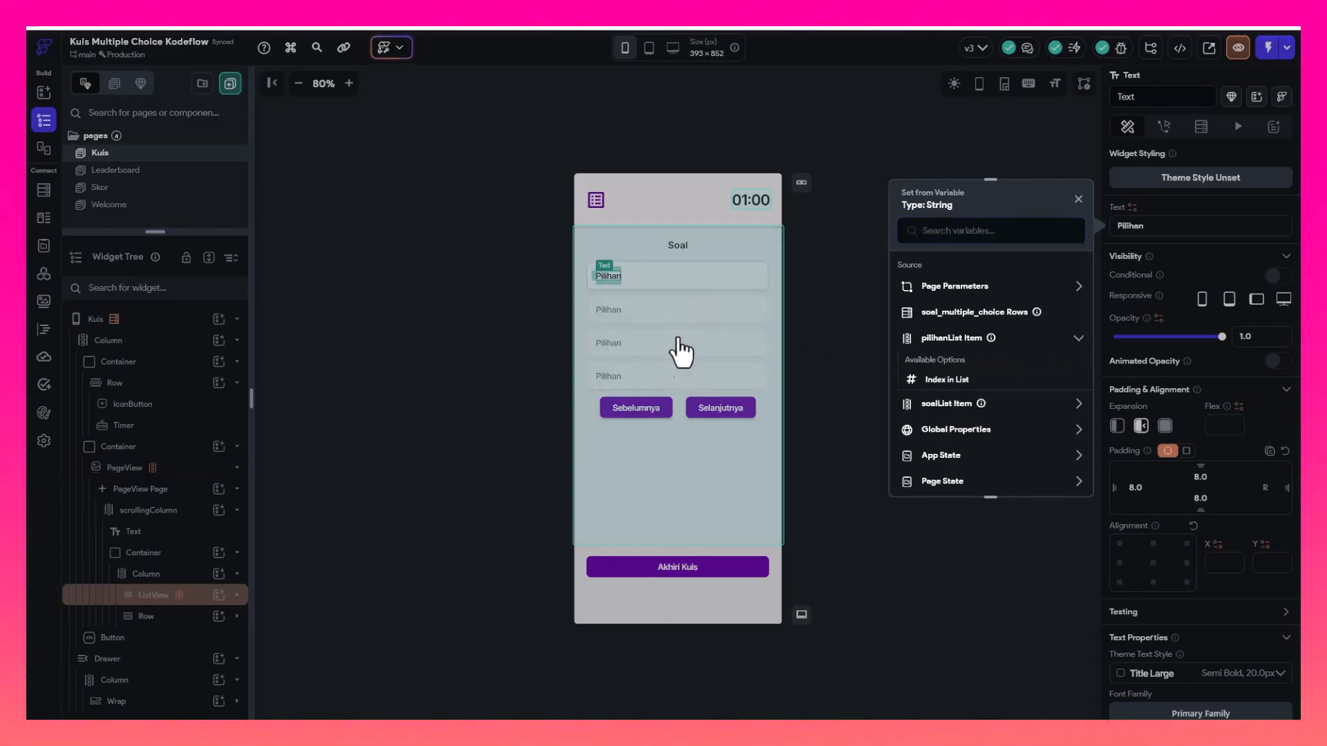
left_click(972, 340)
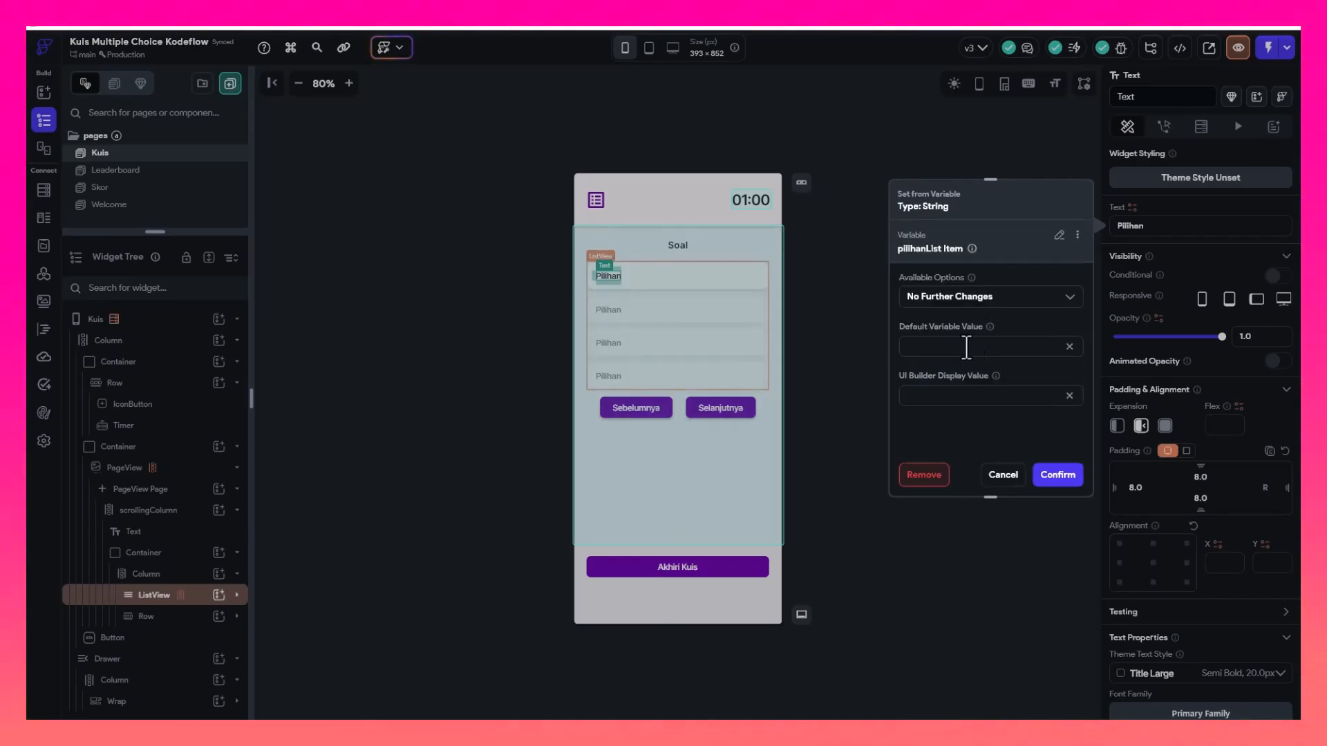
left_click(951, 347)
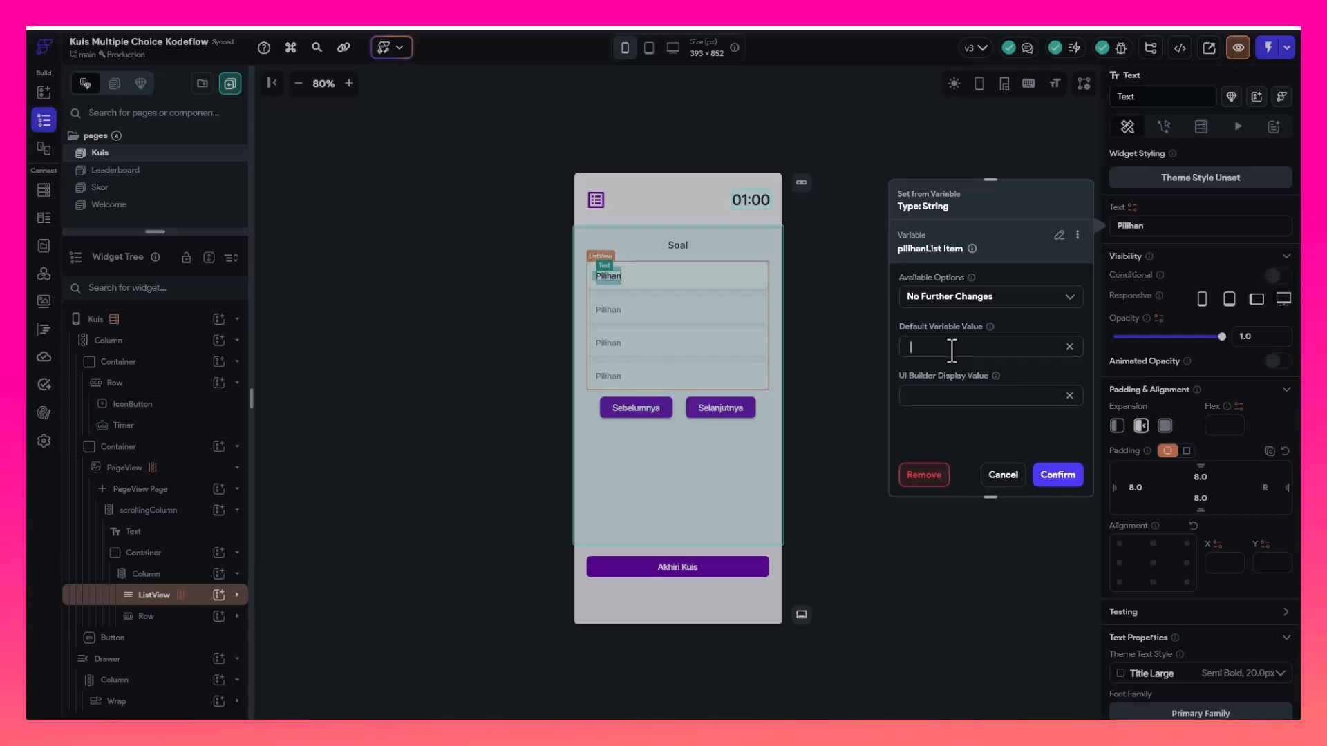
type("-")
left_click(1058, 477)
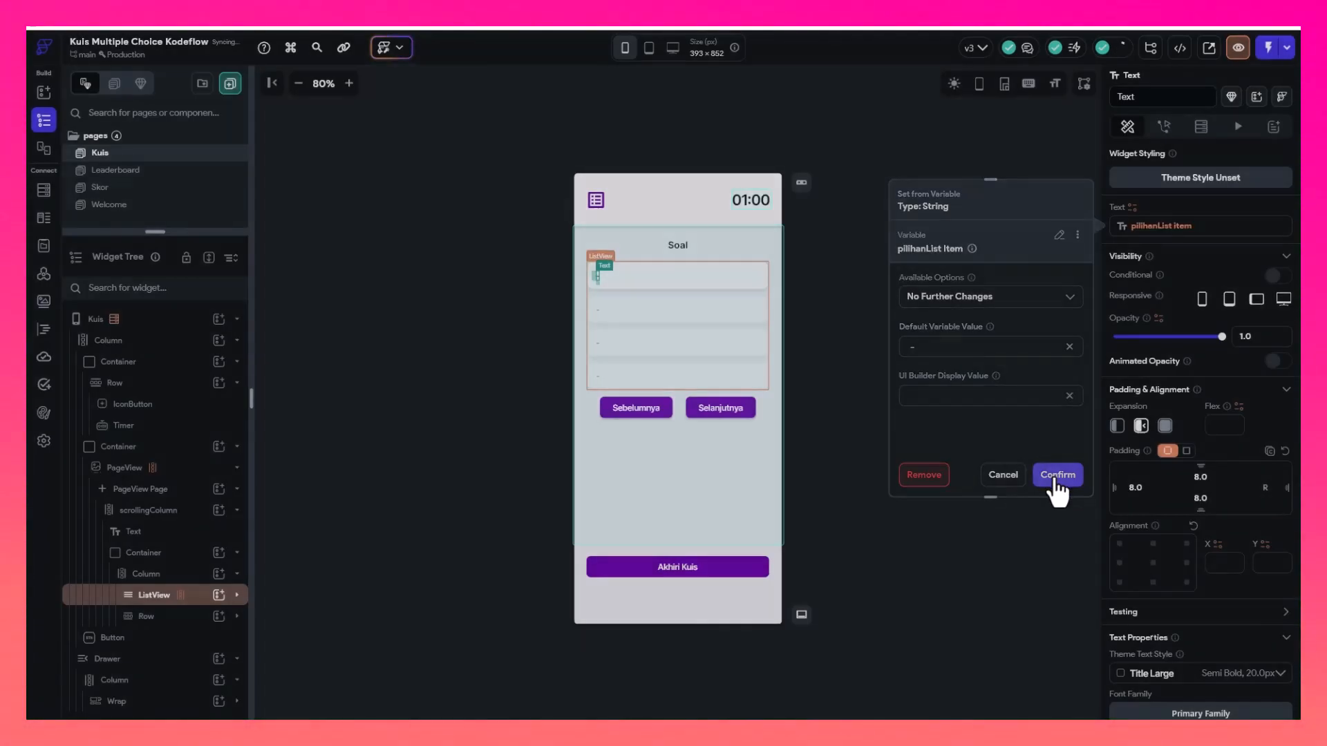
left_click(845, 259)
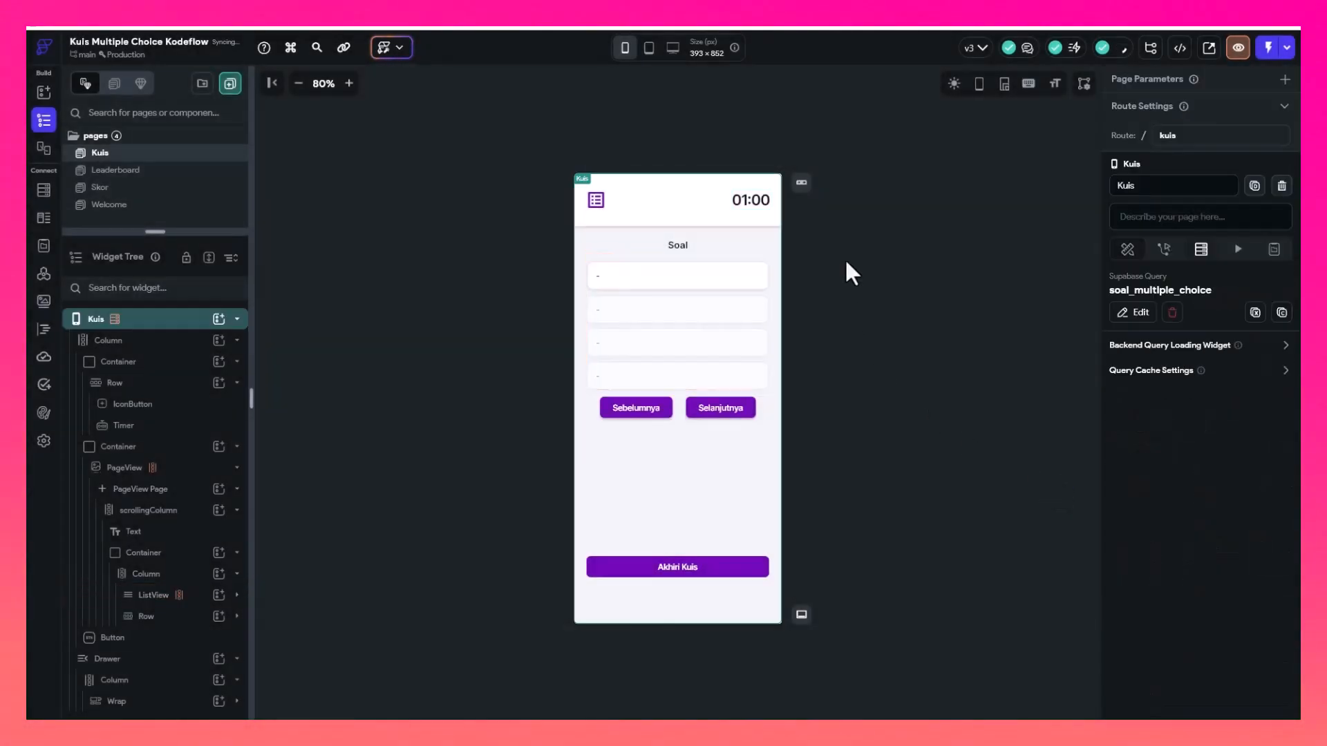
Give the first list entry's pilihanList Item text binding the UI Builder display value "Pilihan" and confirm it
left_click(598, 277)
left_click(1187, 230)
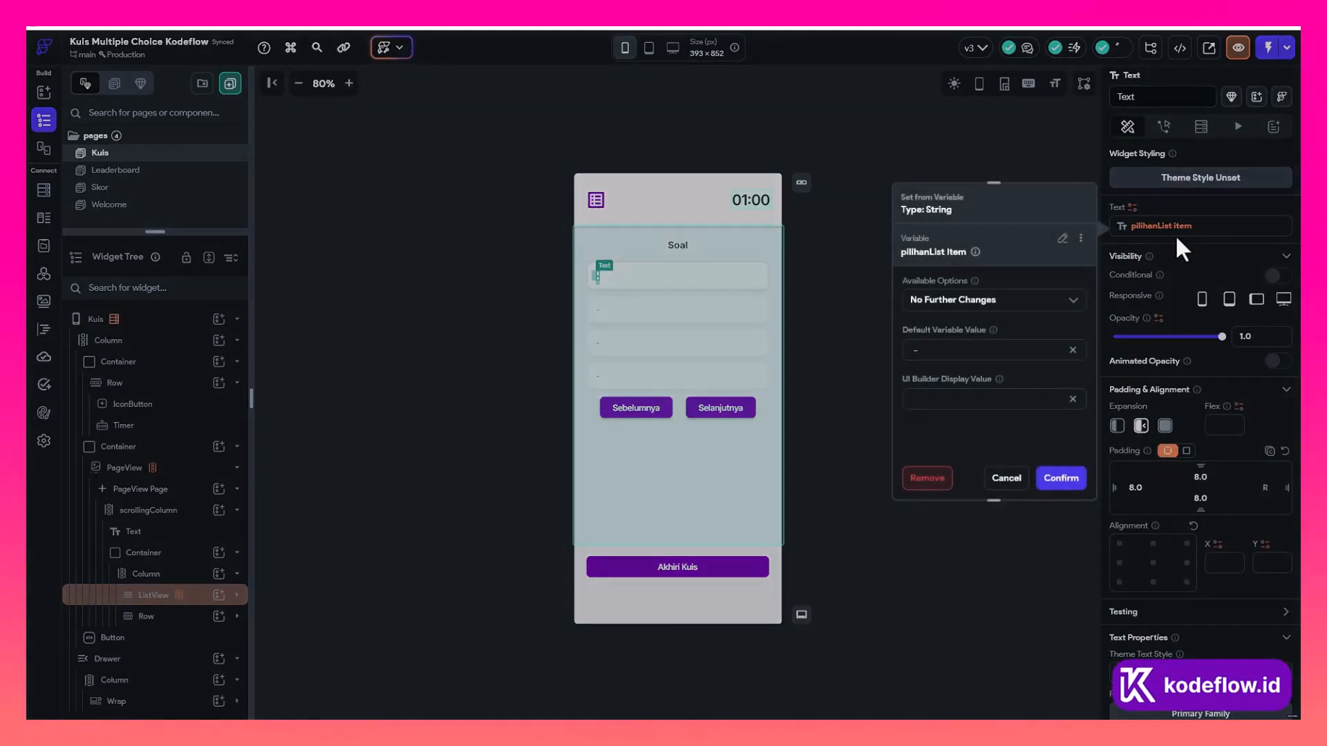
left_click(948, 400)
type("Pilihan")
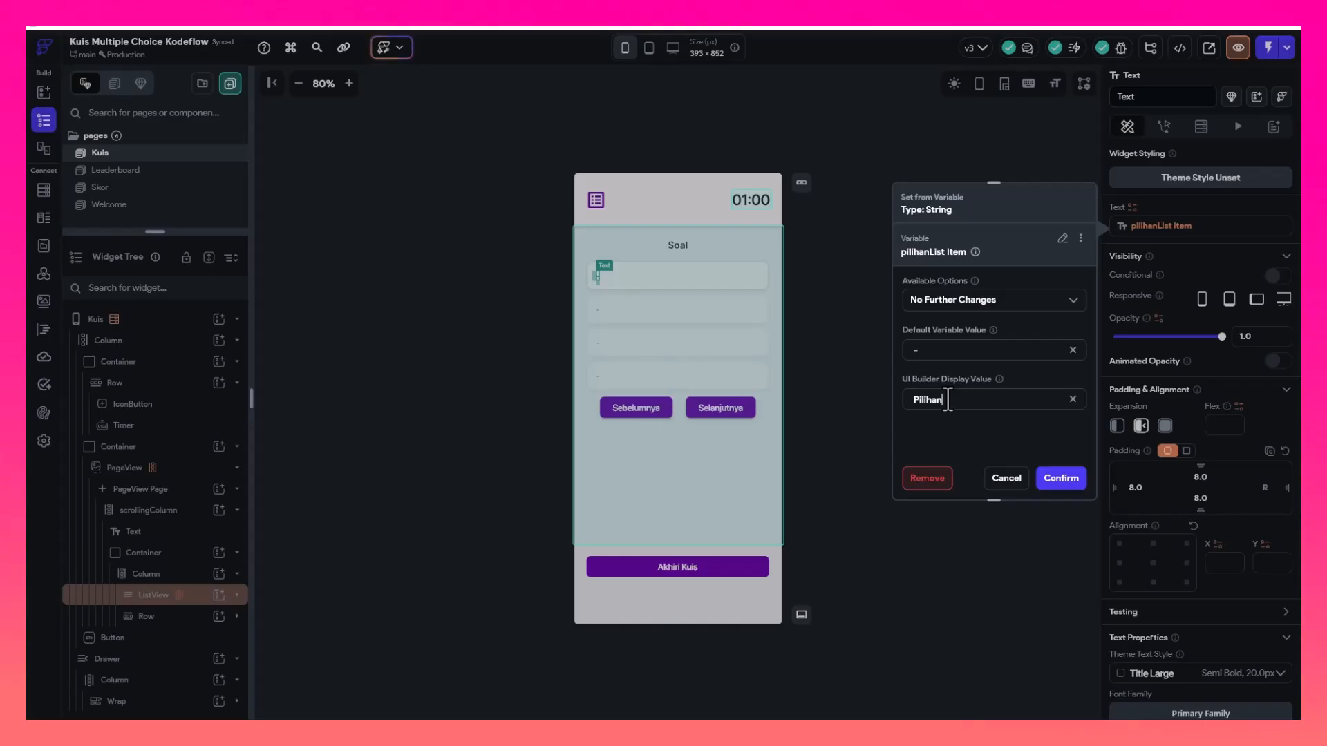
left_click(1054, 486)
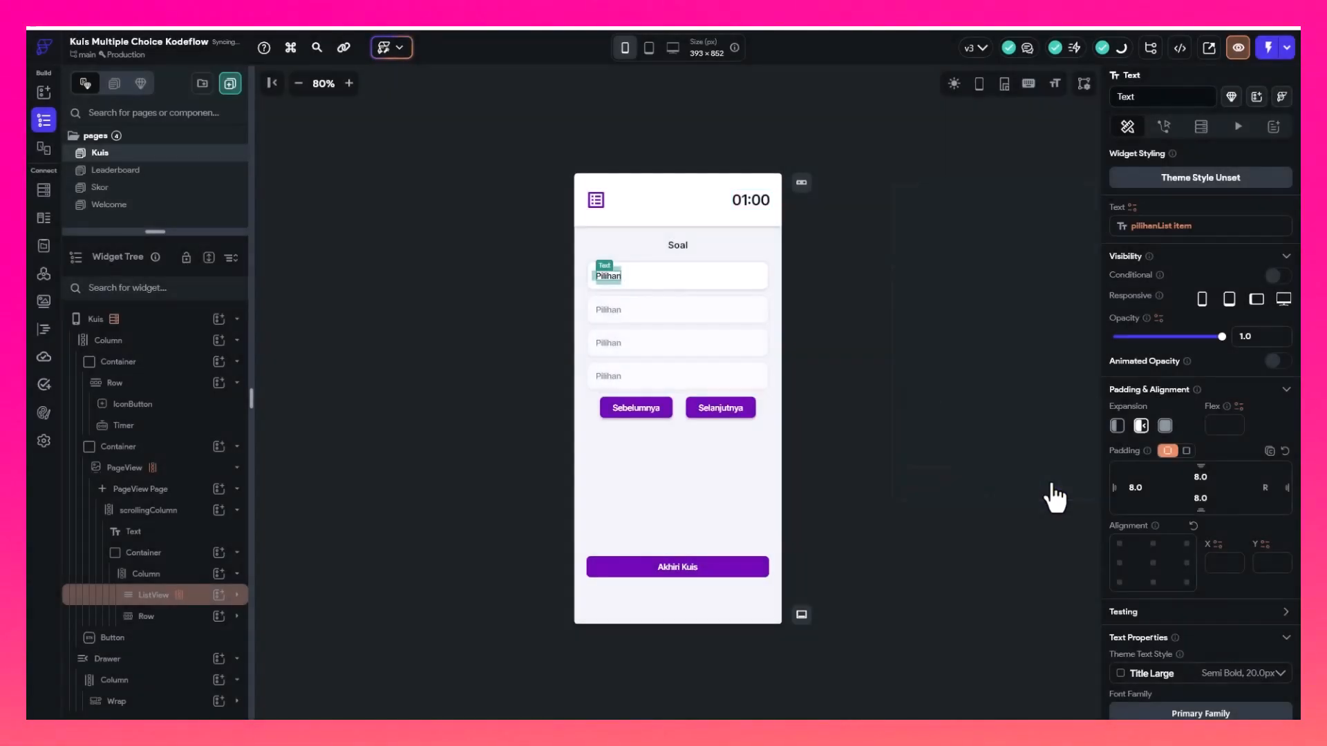
left_click(835, 197)
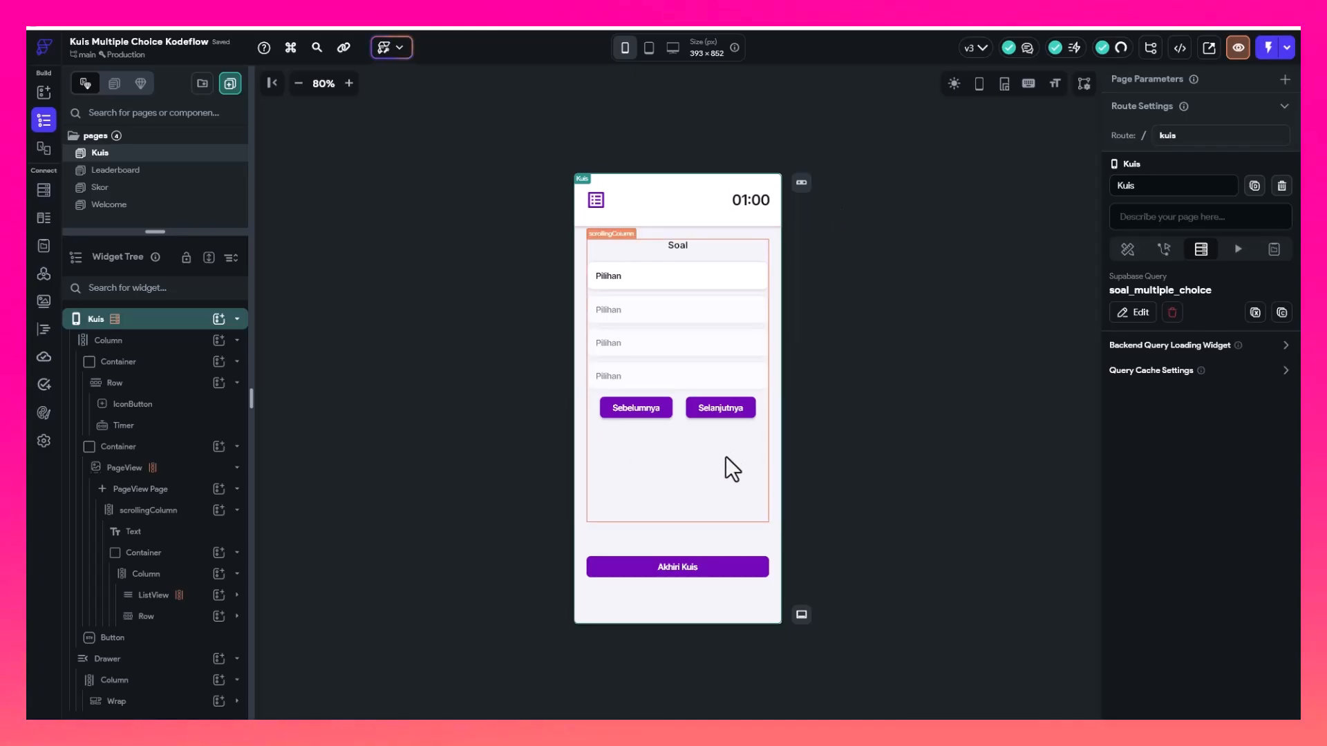
Set the Selanjutnya button's on-tap action to Control Page View, targeting PageView with the action type Next
left_click(711, 414)
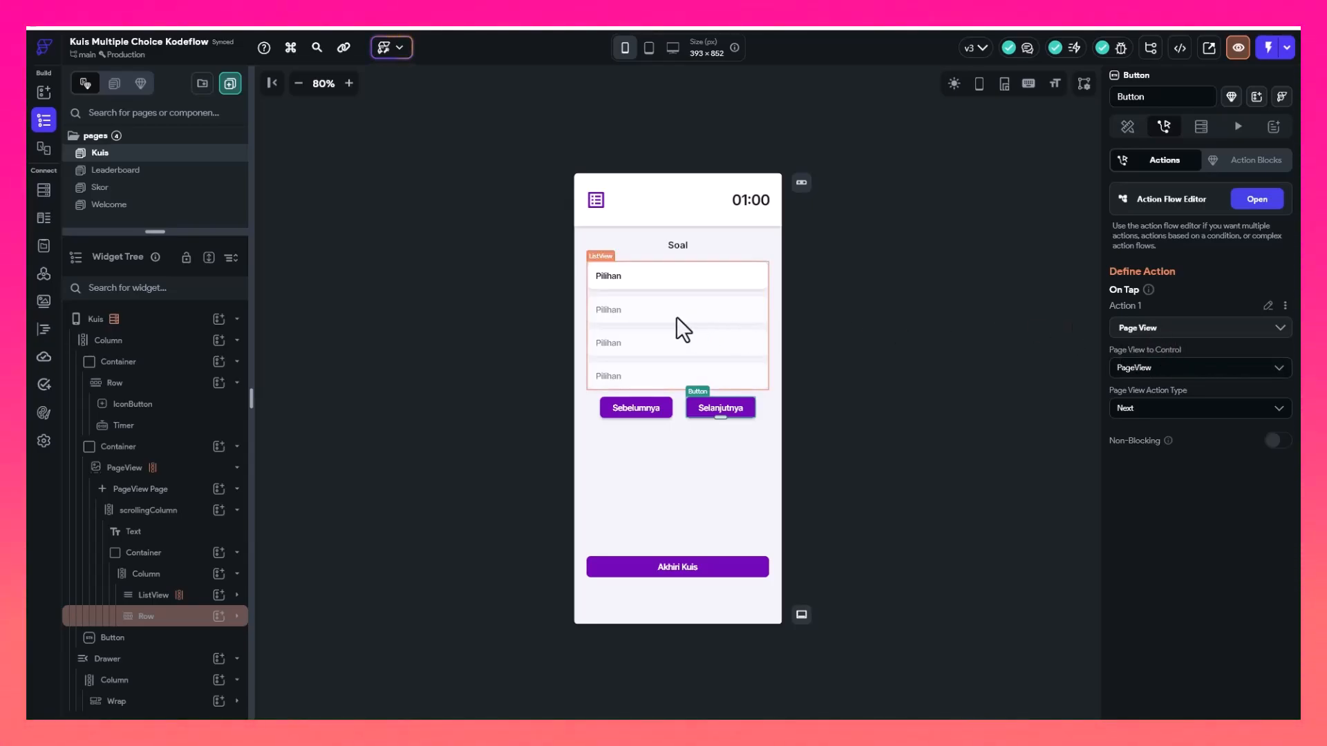
left_click(1148, 332)
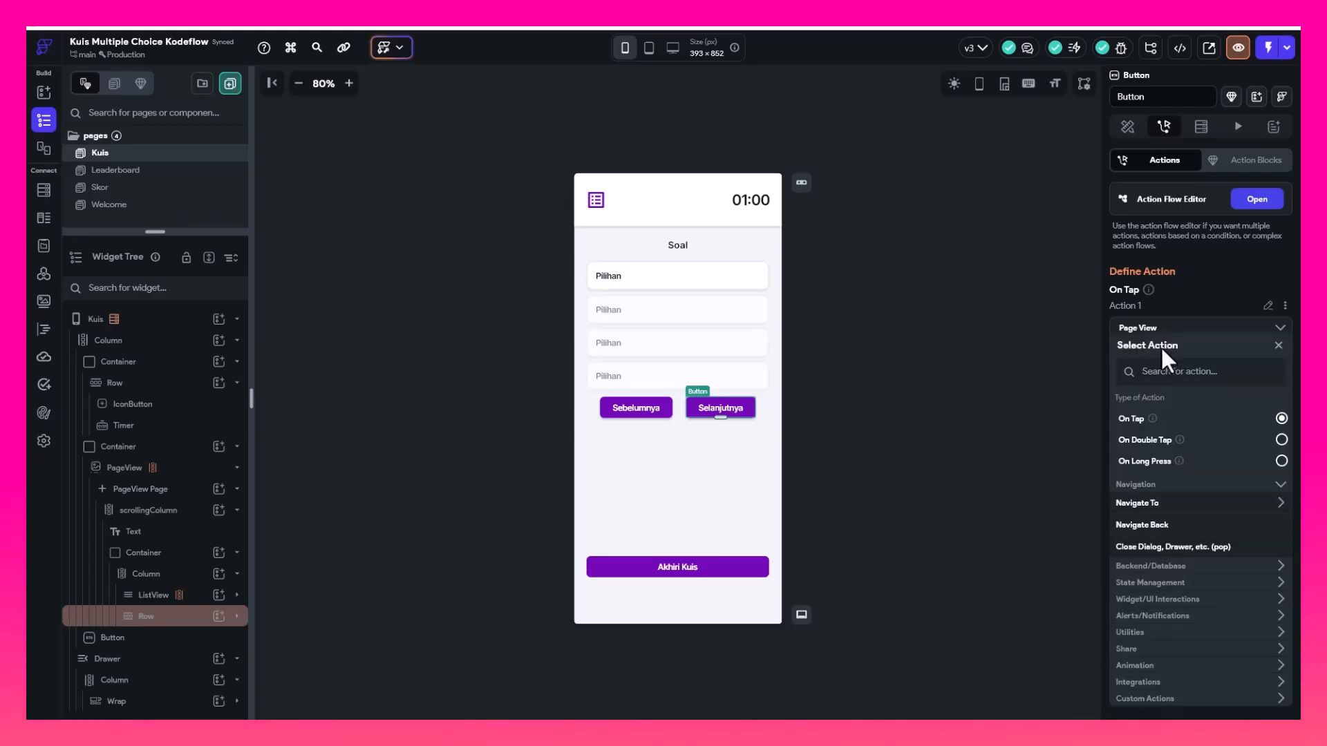
left_click(1168, 374)
type("page")
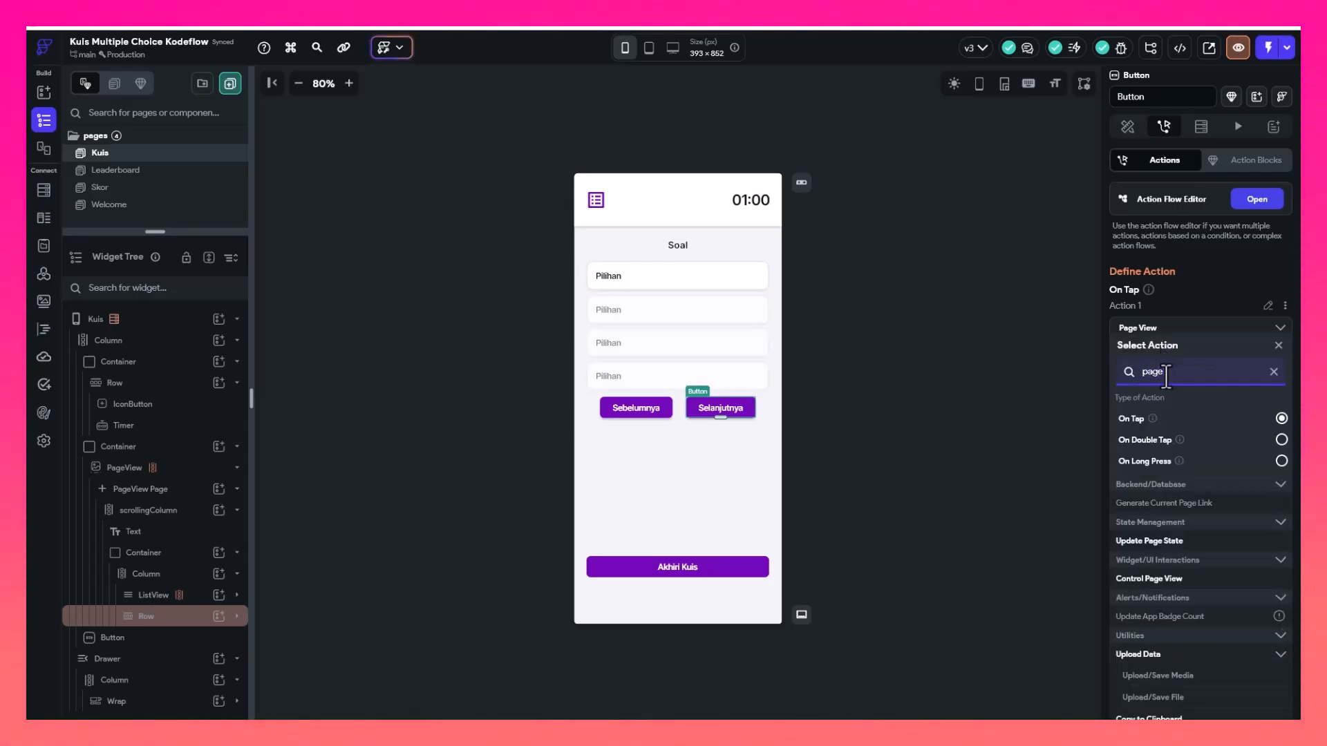
type(" view")
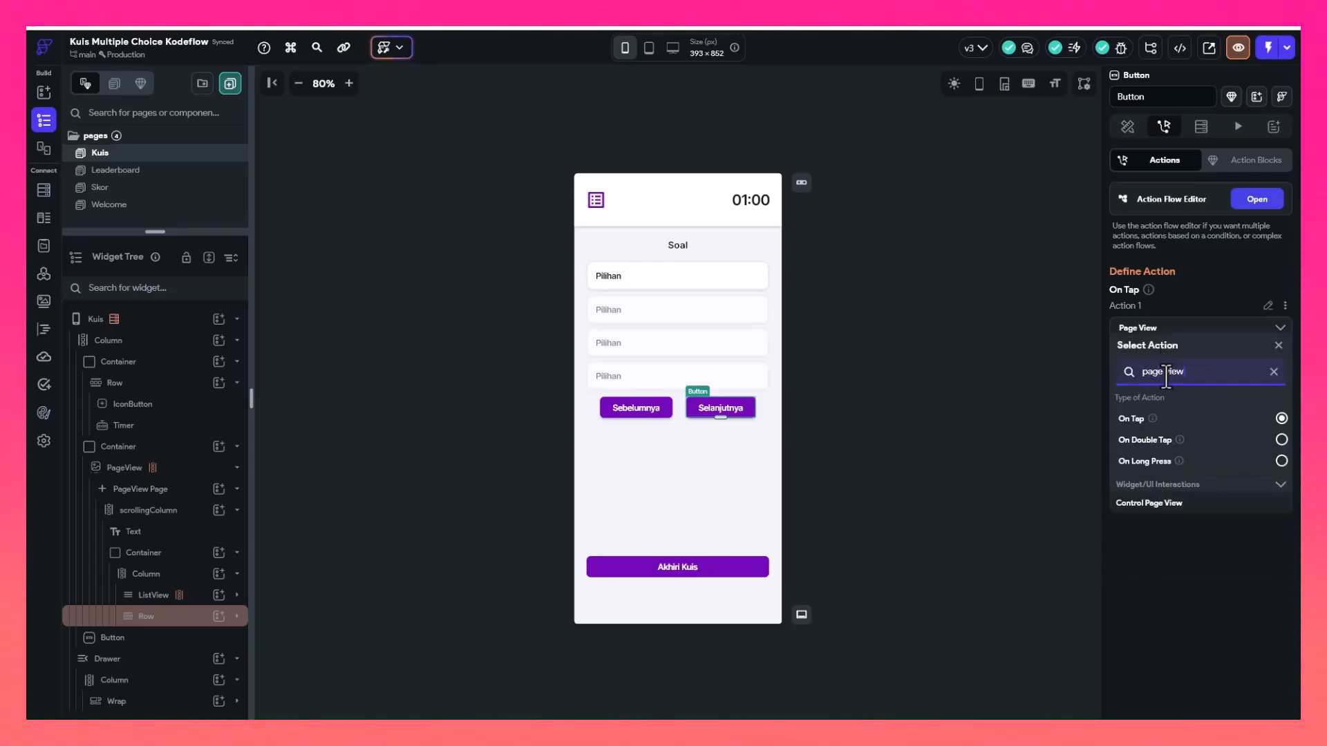
left_click(1157, 511)
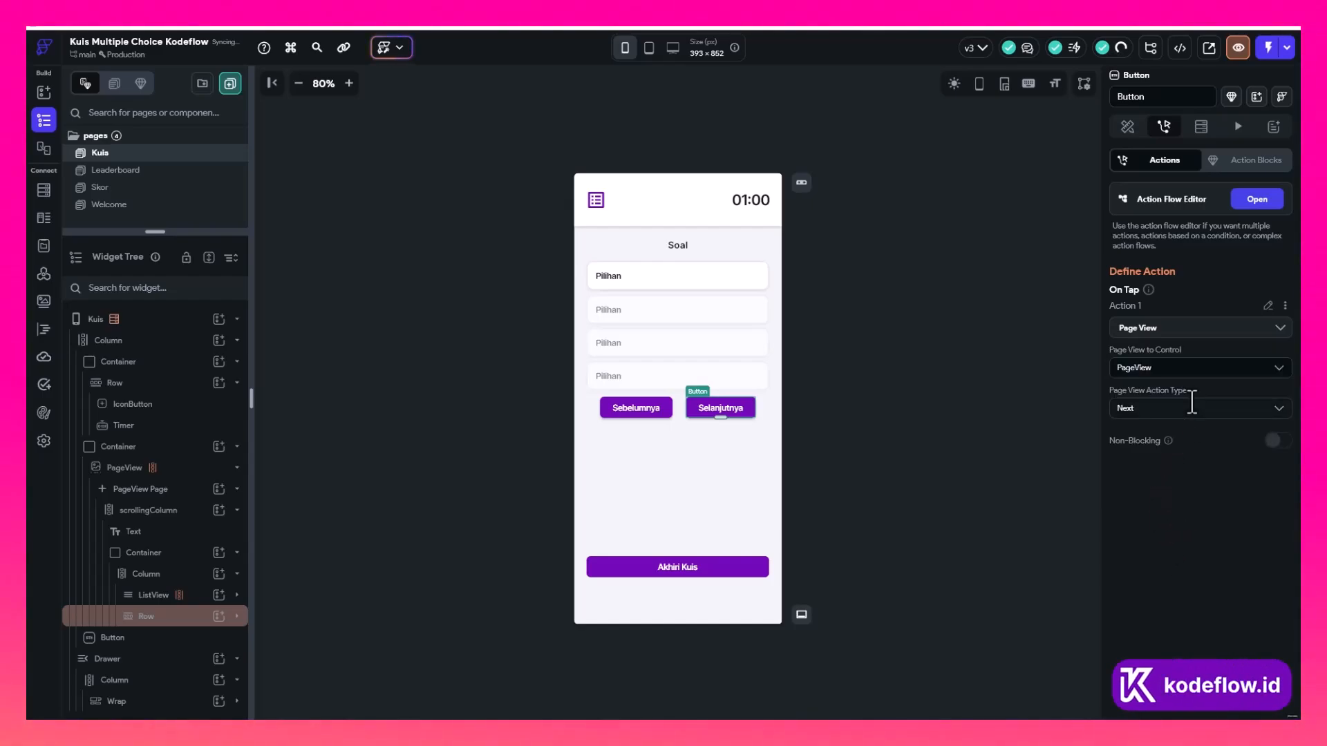
left_click(1149, 368)
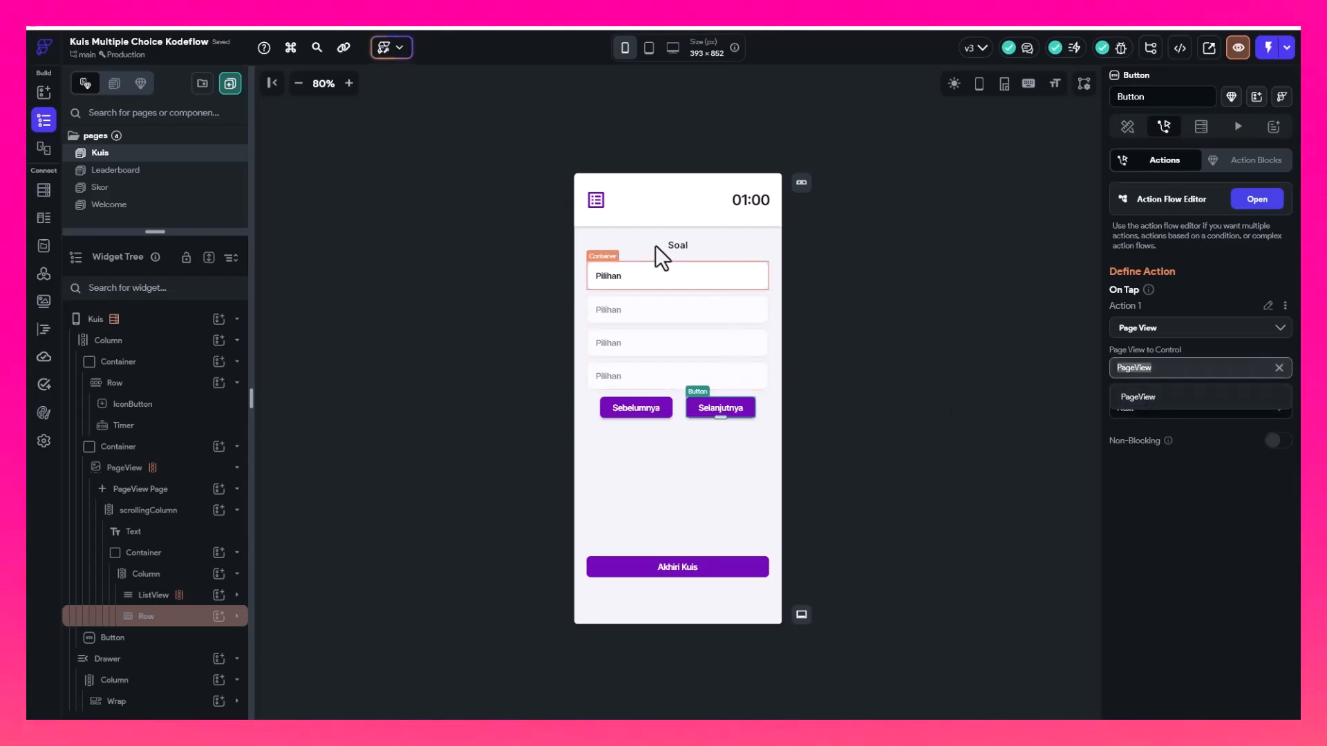
left_click(1155, 400)
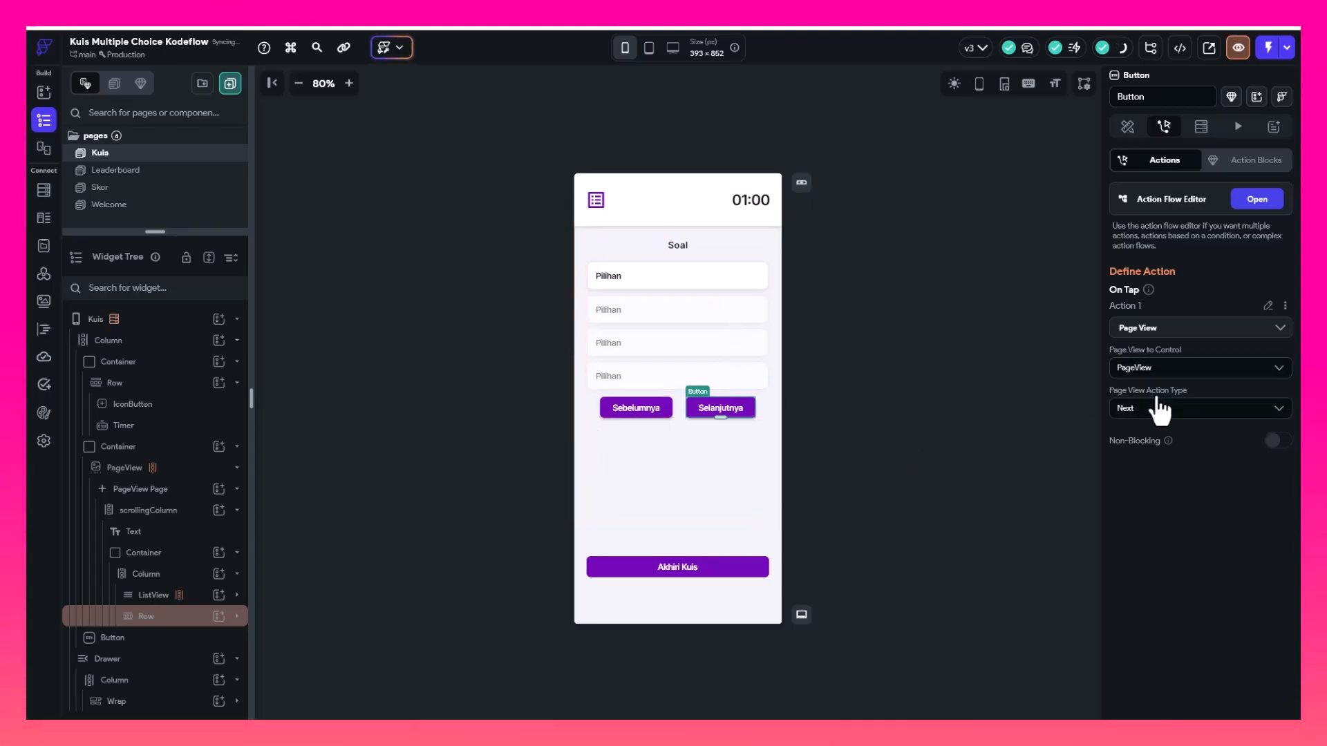
Check the PageView's dynamic children setting and the page view actions of the Selanjutnya and Sebelumnya buttons
left_click(169, 477)
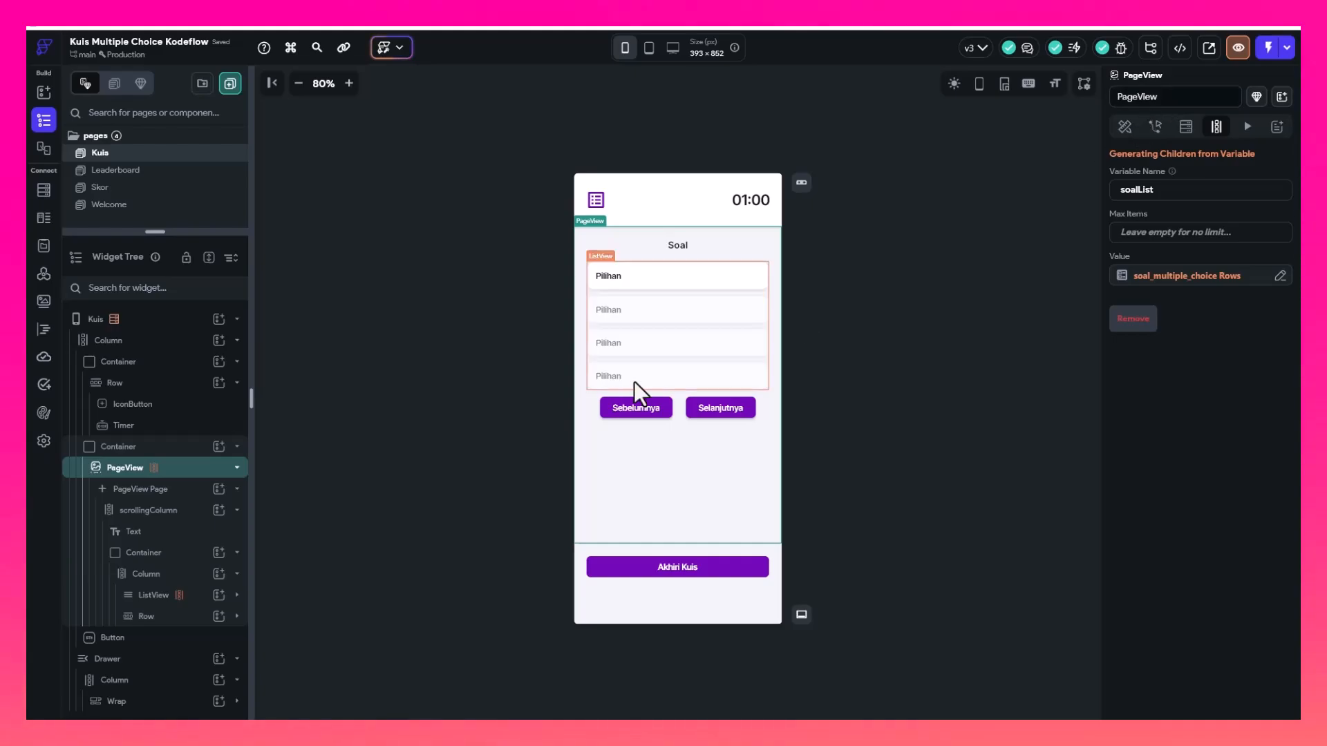
left_click(749, 408)
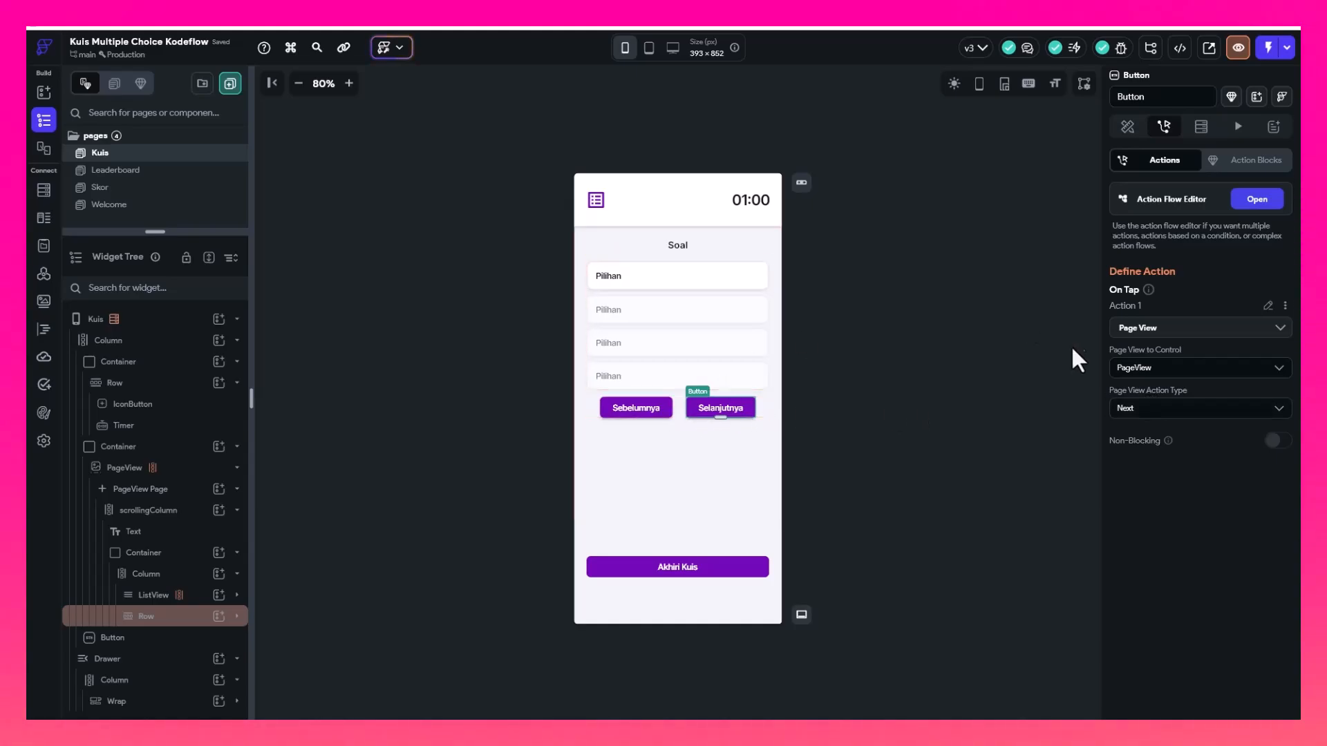
left_click(641, 409)
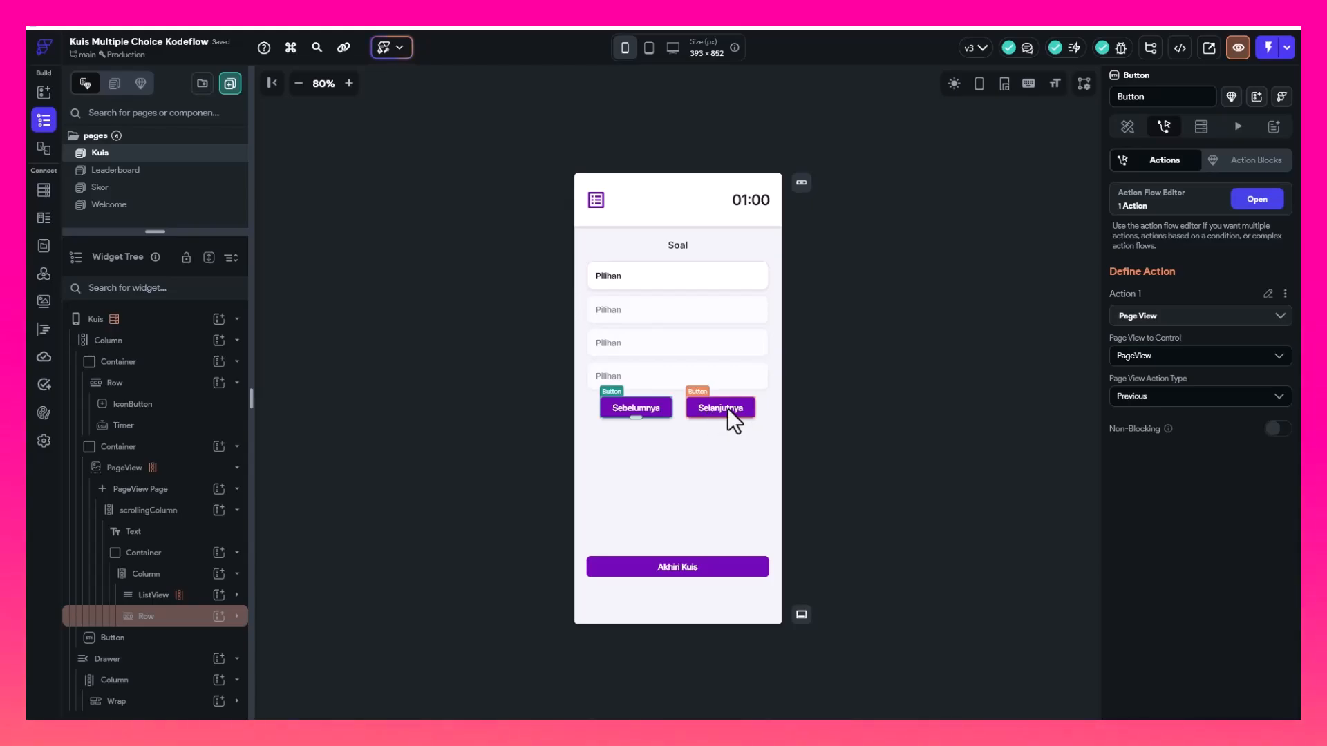
left_click(1150, 397)
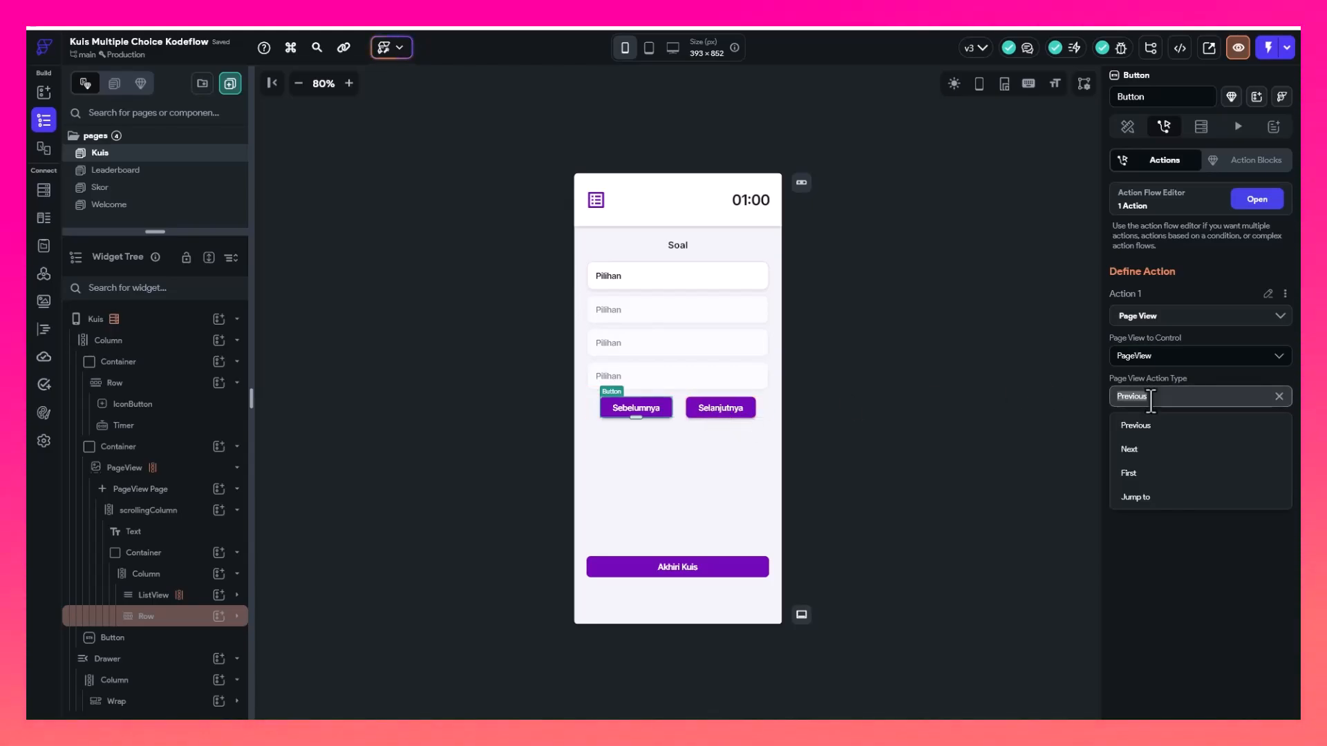
left_click(1037, 399)
left_click(957, 346)
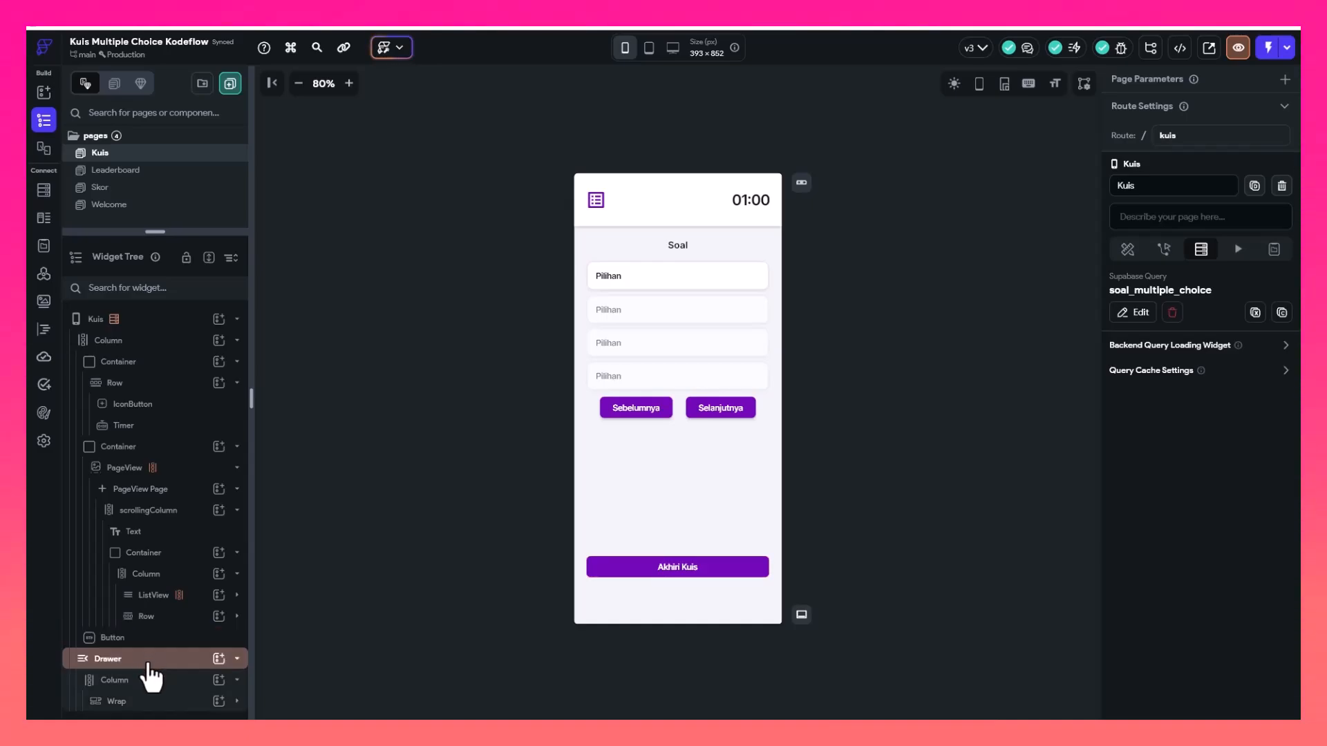
Show the Kuis page's Drawer for editing on the canvas and select the Wrap inside it
left_click(147, 660)
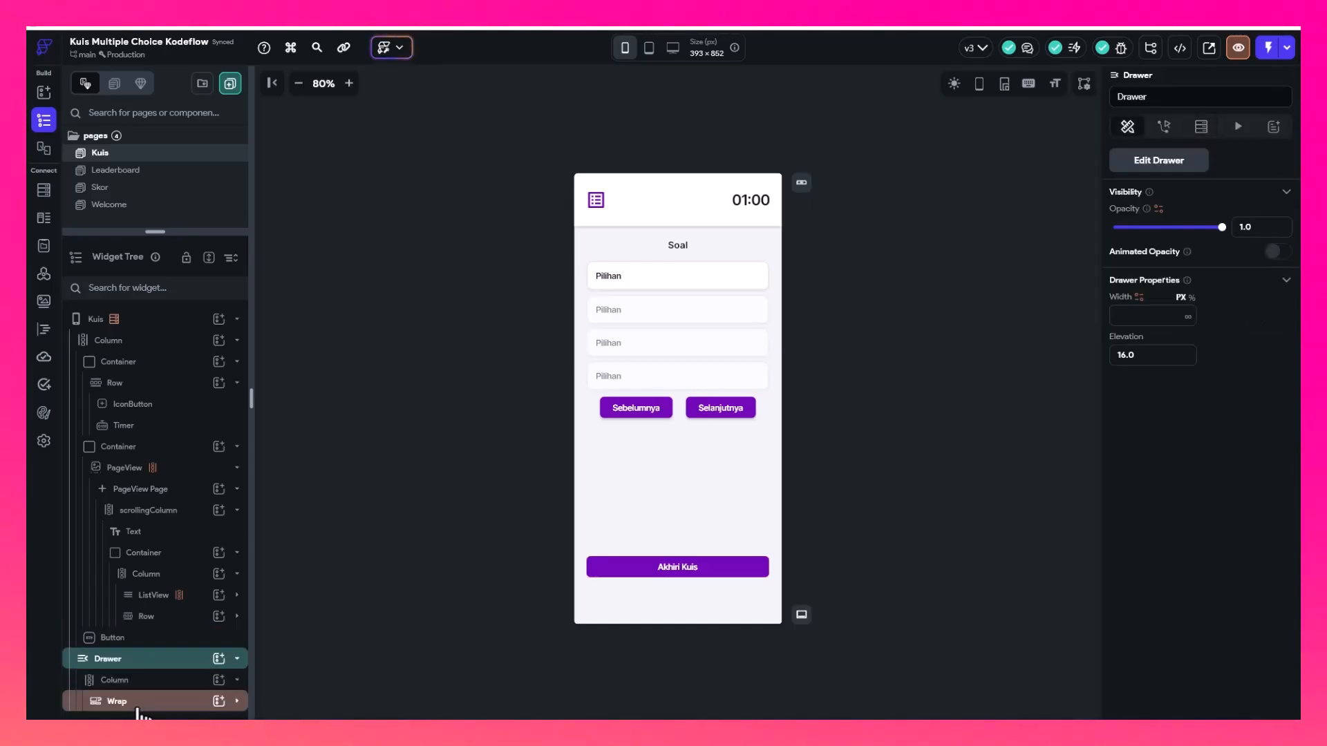
left_click(1183, 165)
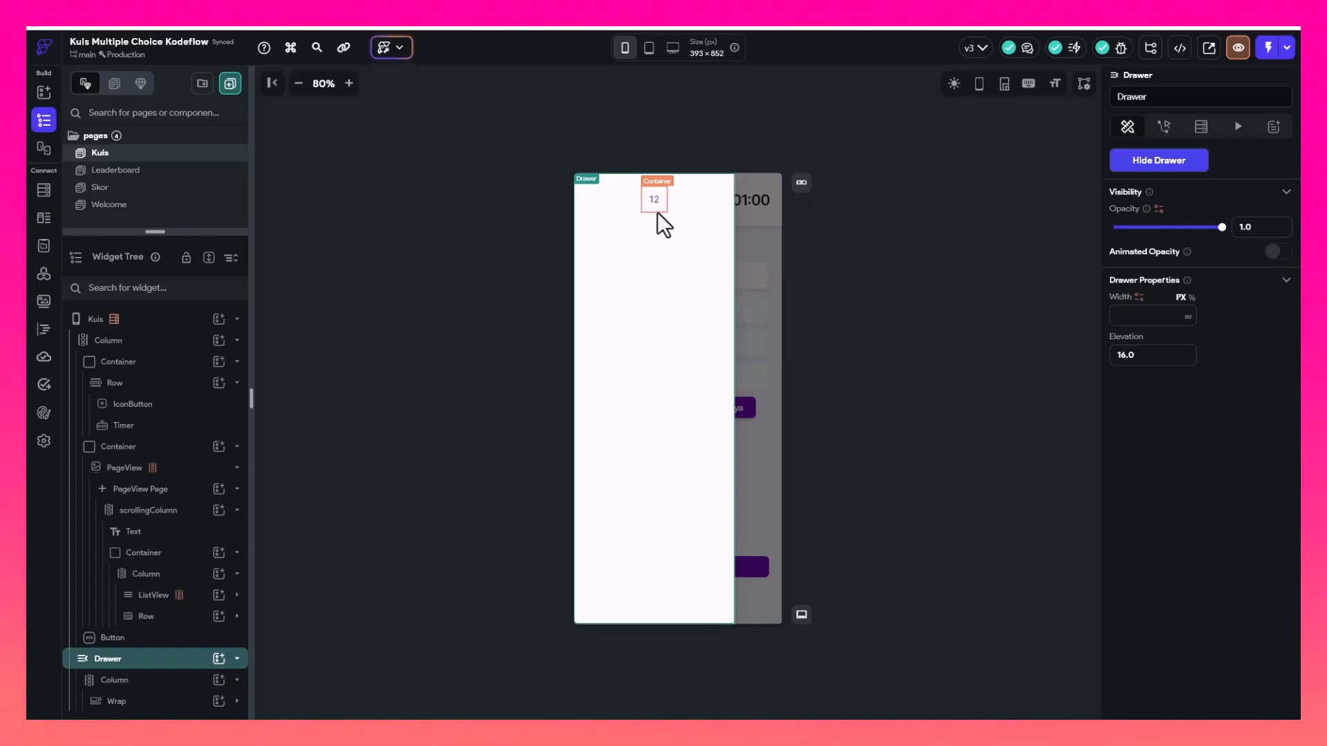
left_click(1190, 165)
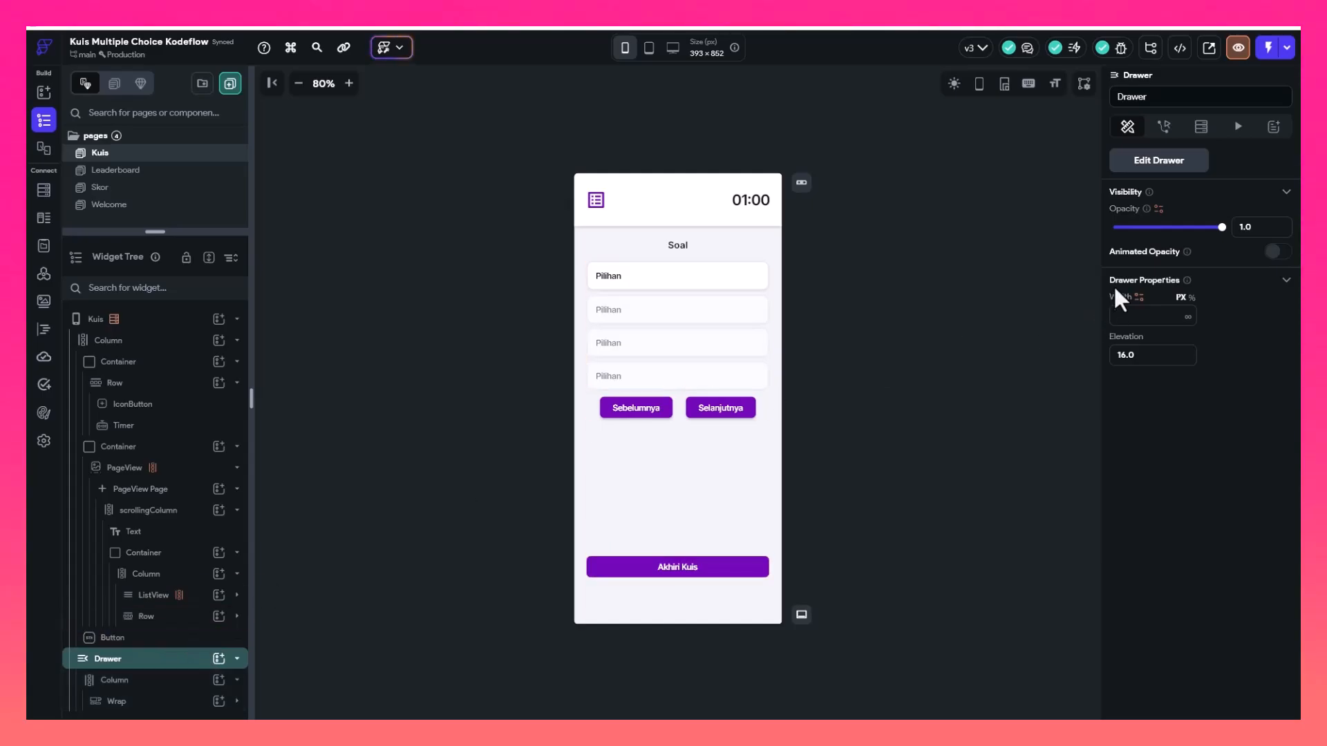
left_click(1168, 169)
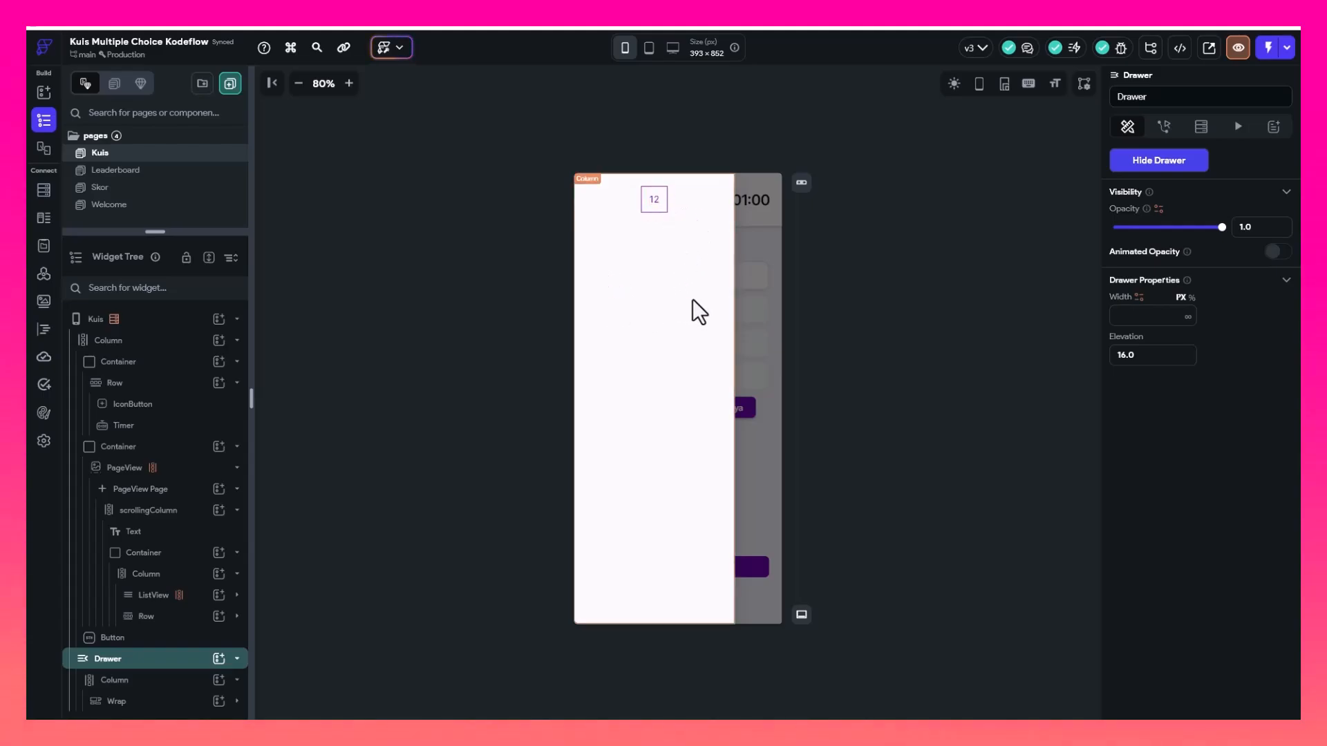
left_click(148, 707)
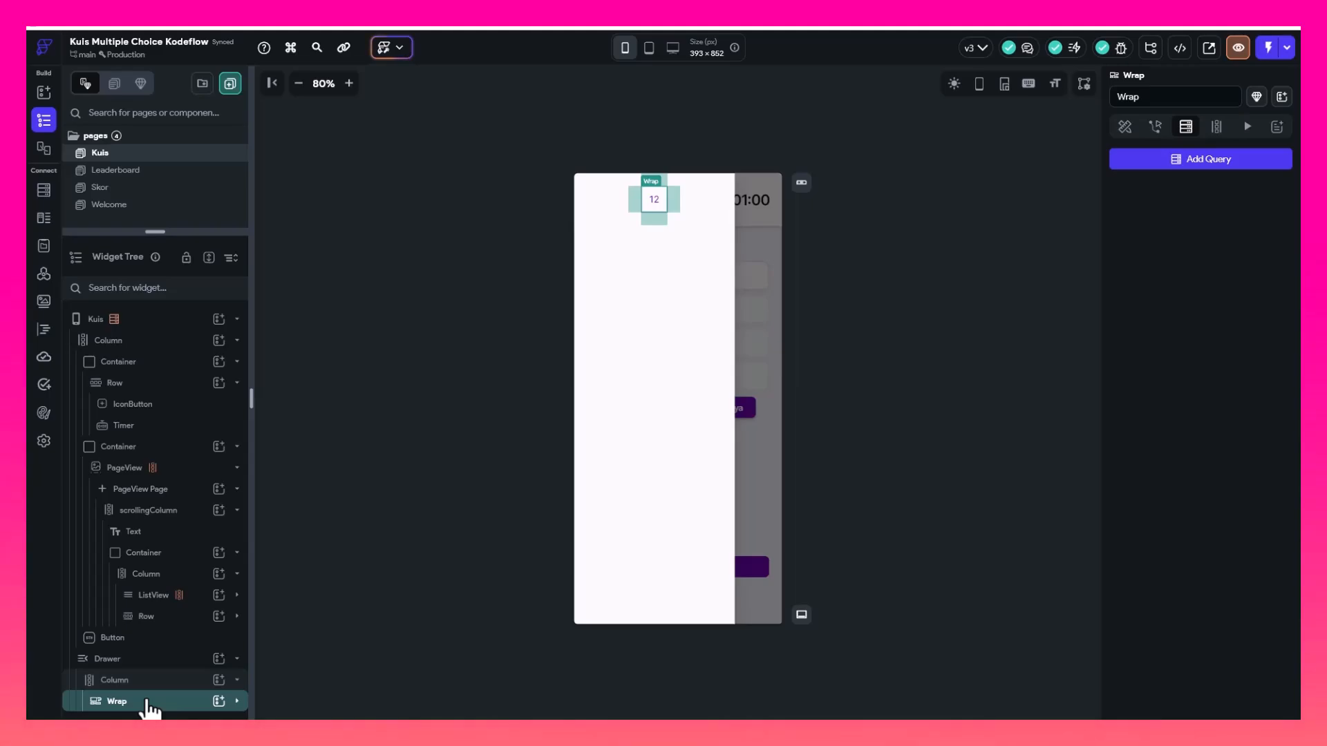
left_click(1172, 163)
left_click(939, 157)
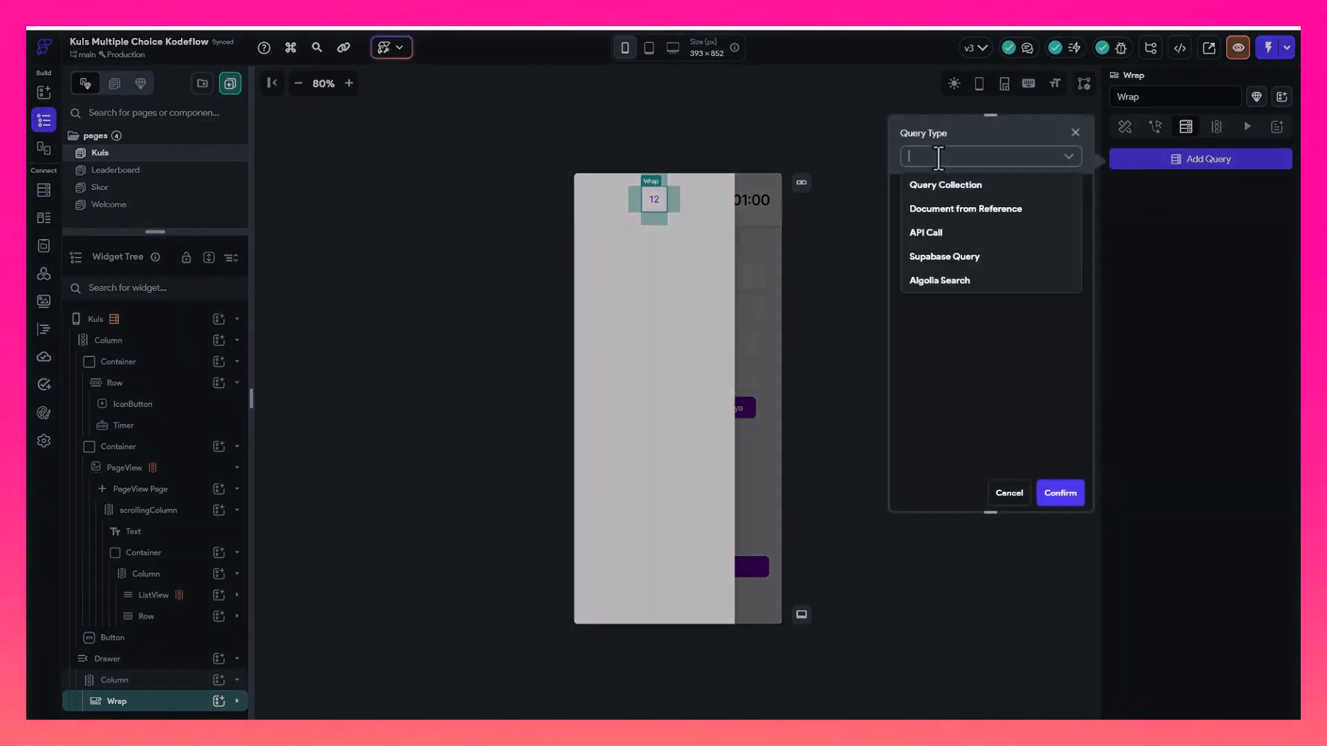
left_click(952, 260)
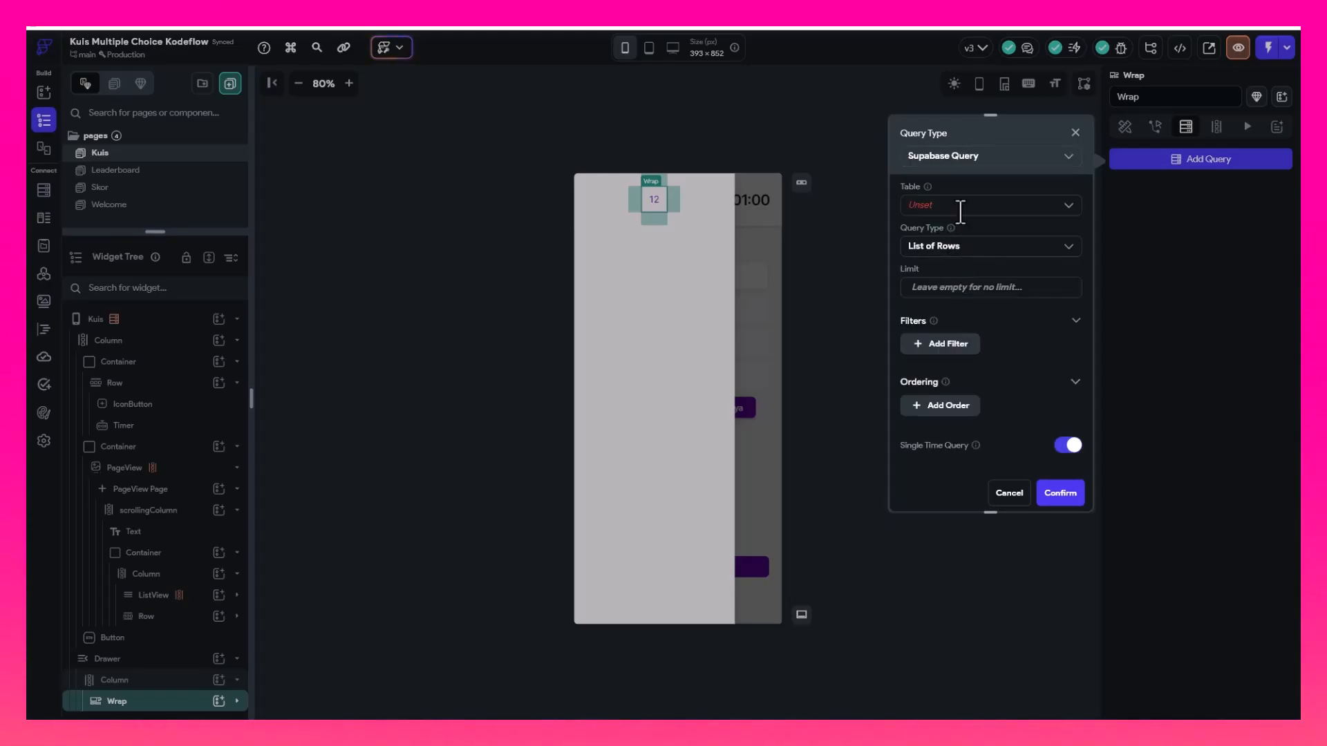
left_click(961, 212)
left_click(1150, 216)
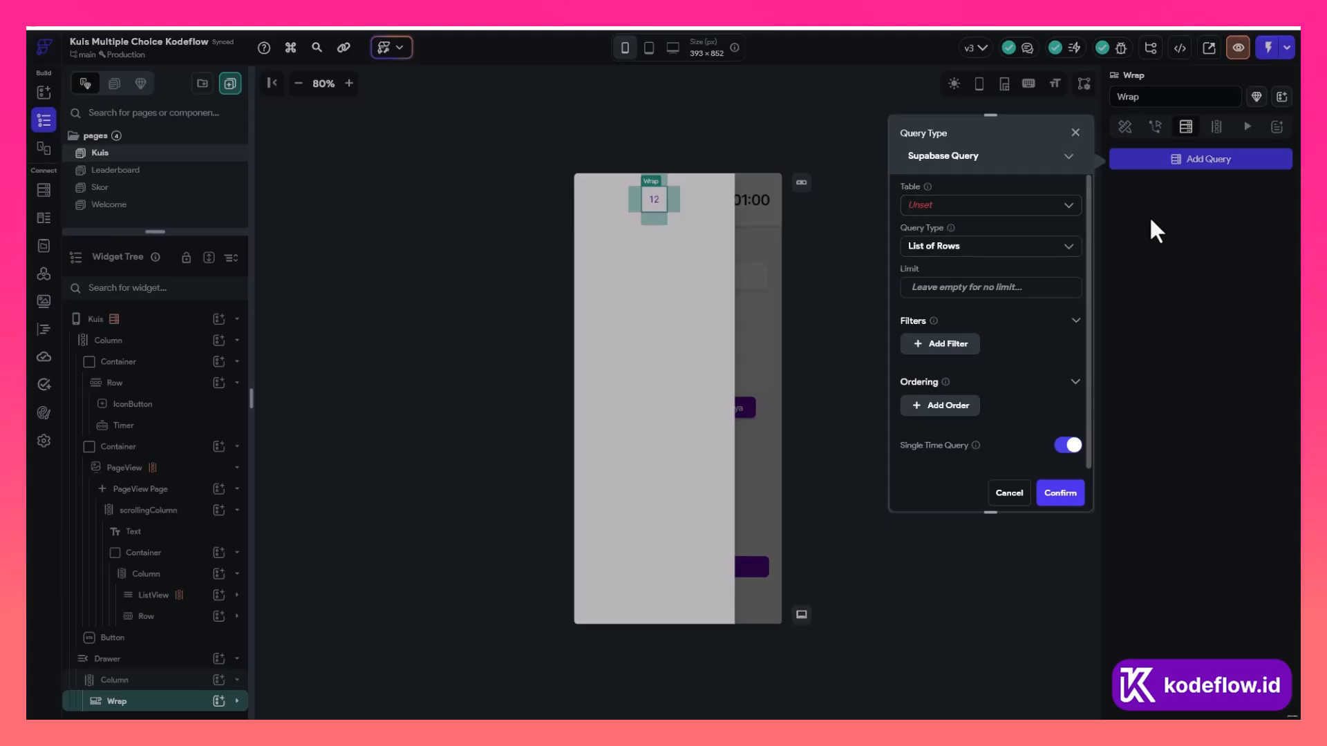
left_click(1009, 495)
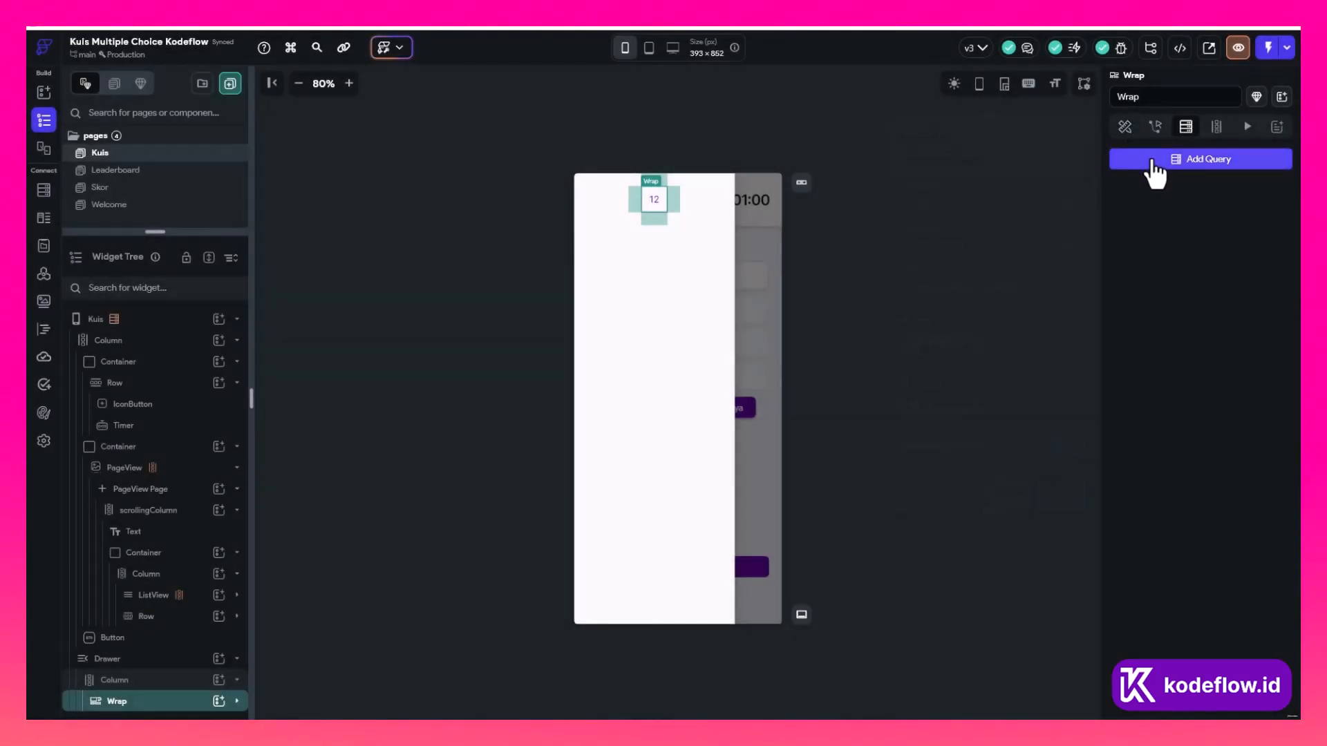
Generate the Wrap's children from a variable named index with the value soal_multiple_choice Rows, and save the dynamic children
left_click(1125, 128)
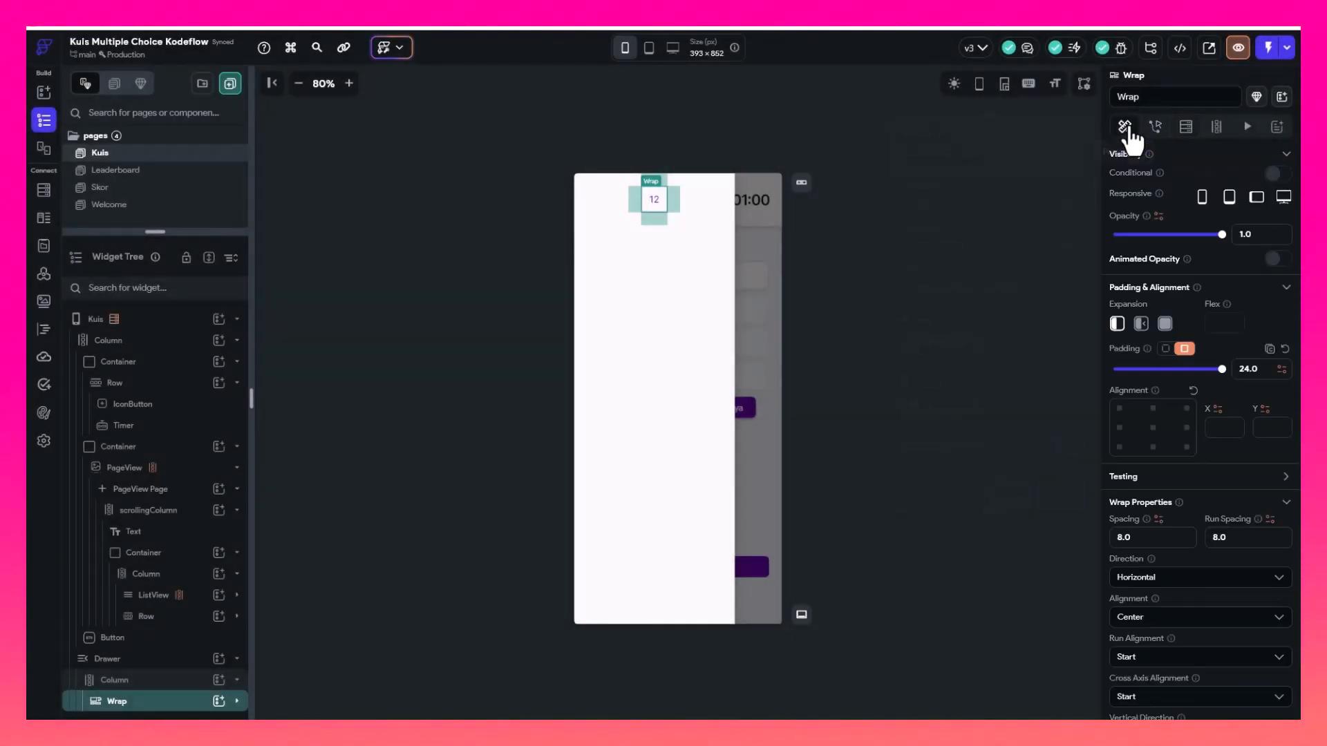
left_click(1217, 126)
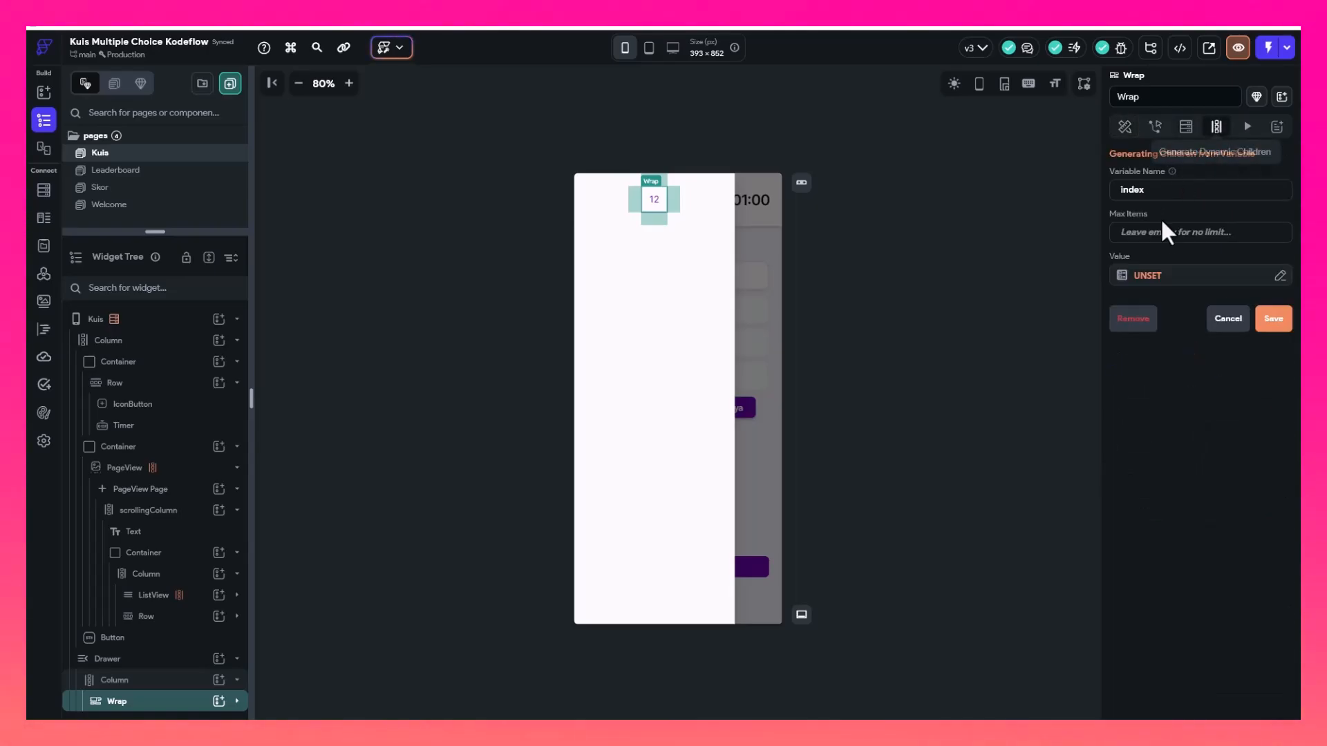
left_click(1145, 276)
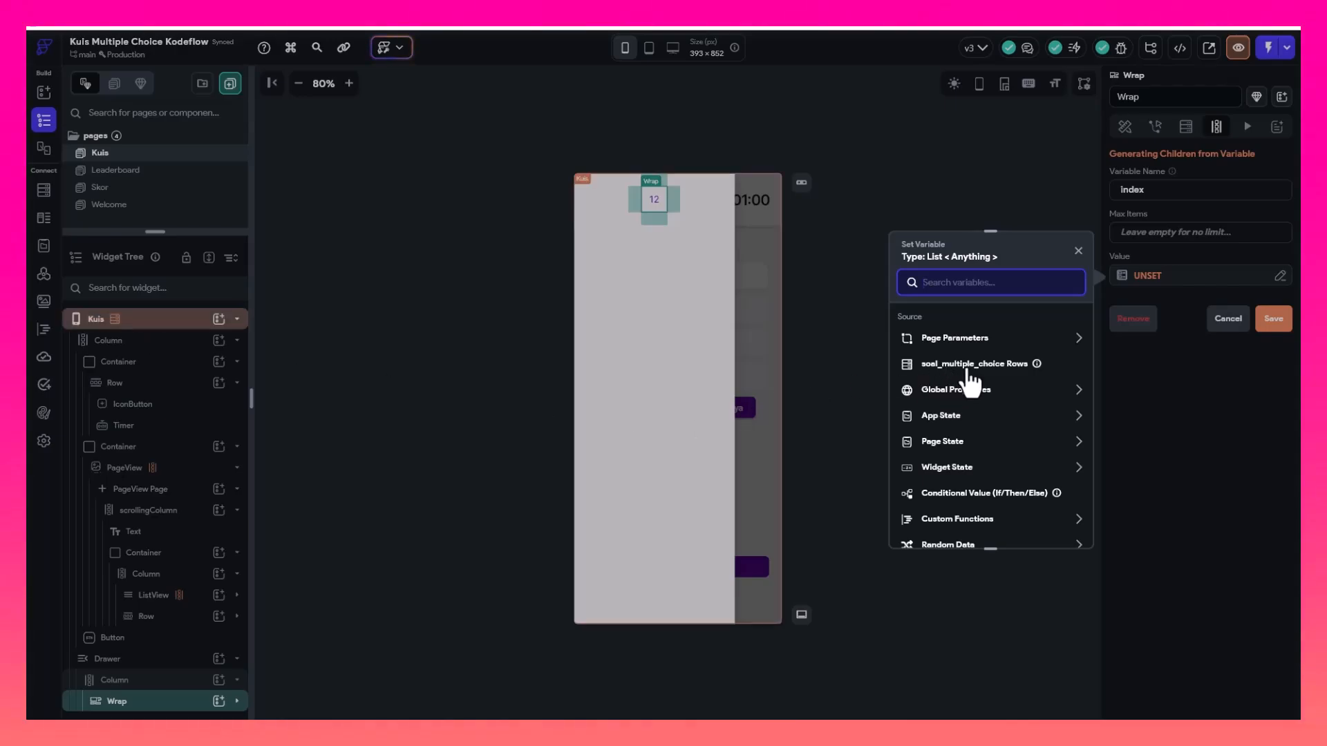
left_click(939, 367)
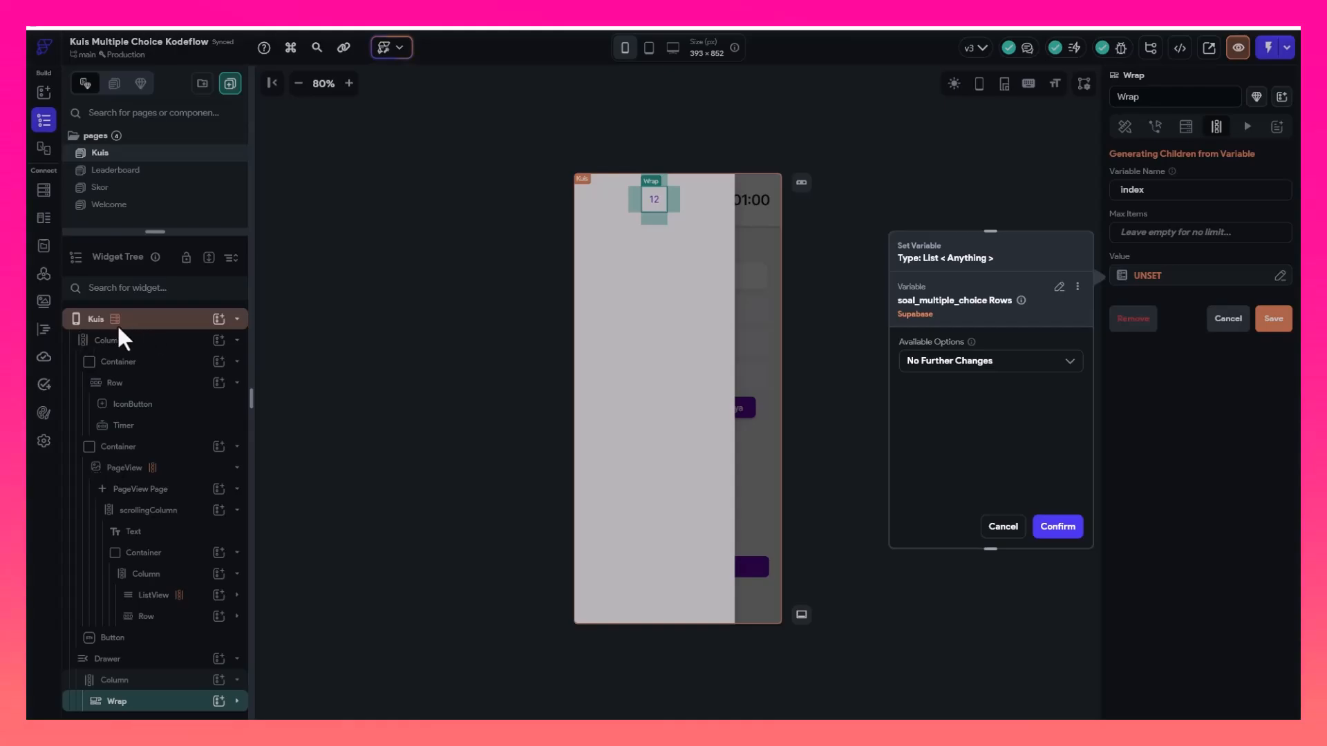
left_click(968, 360)
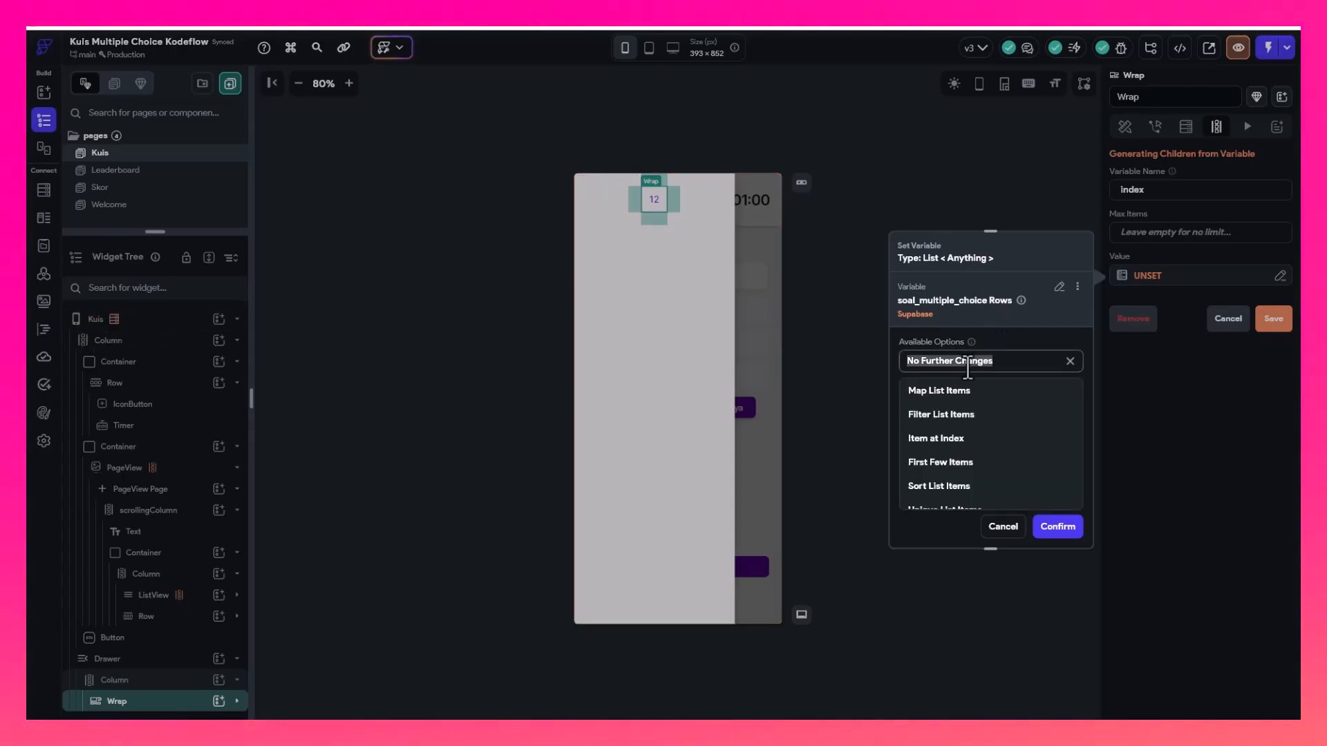
left_click(1005, 340)
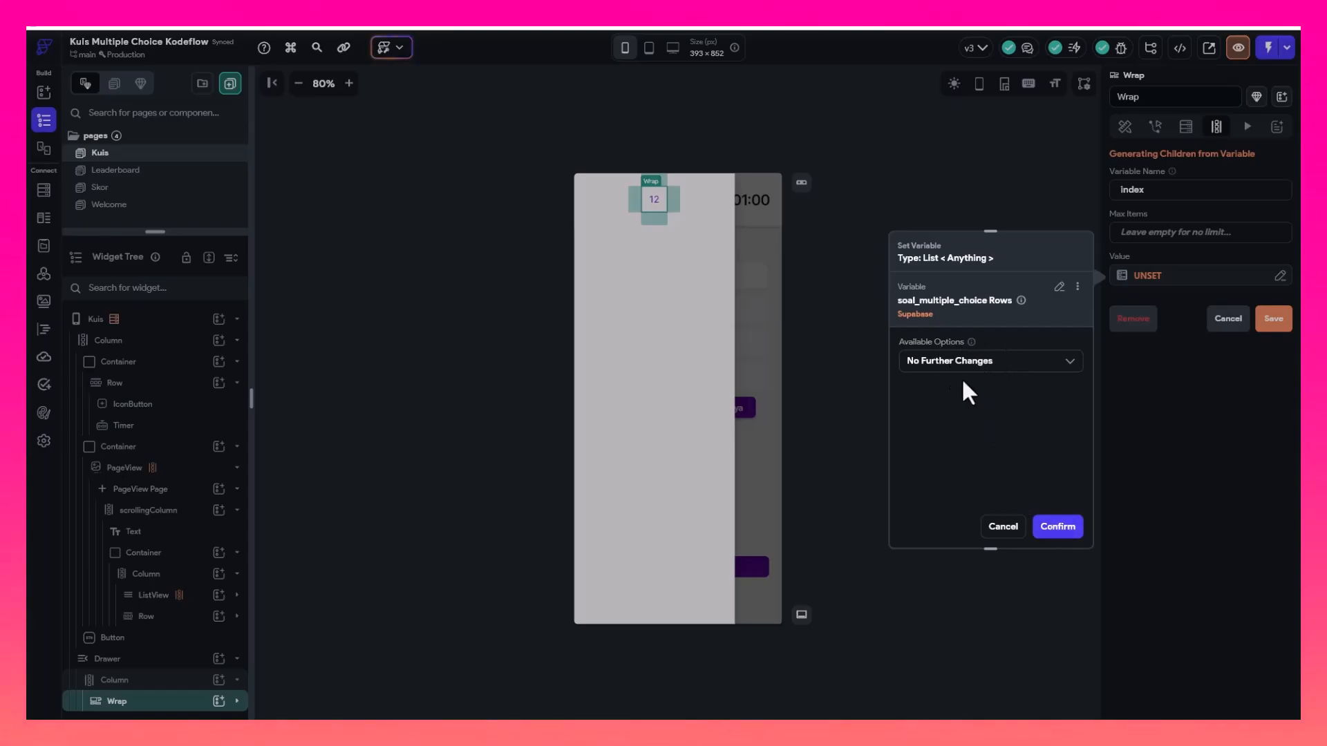
left_click(1059, 528)
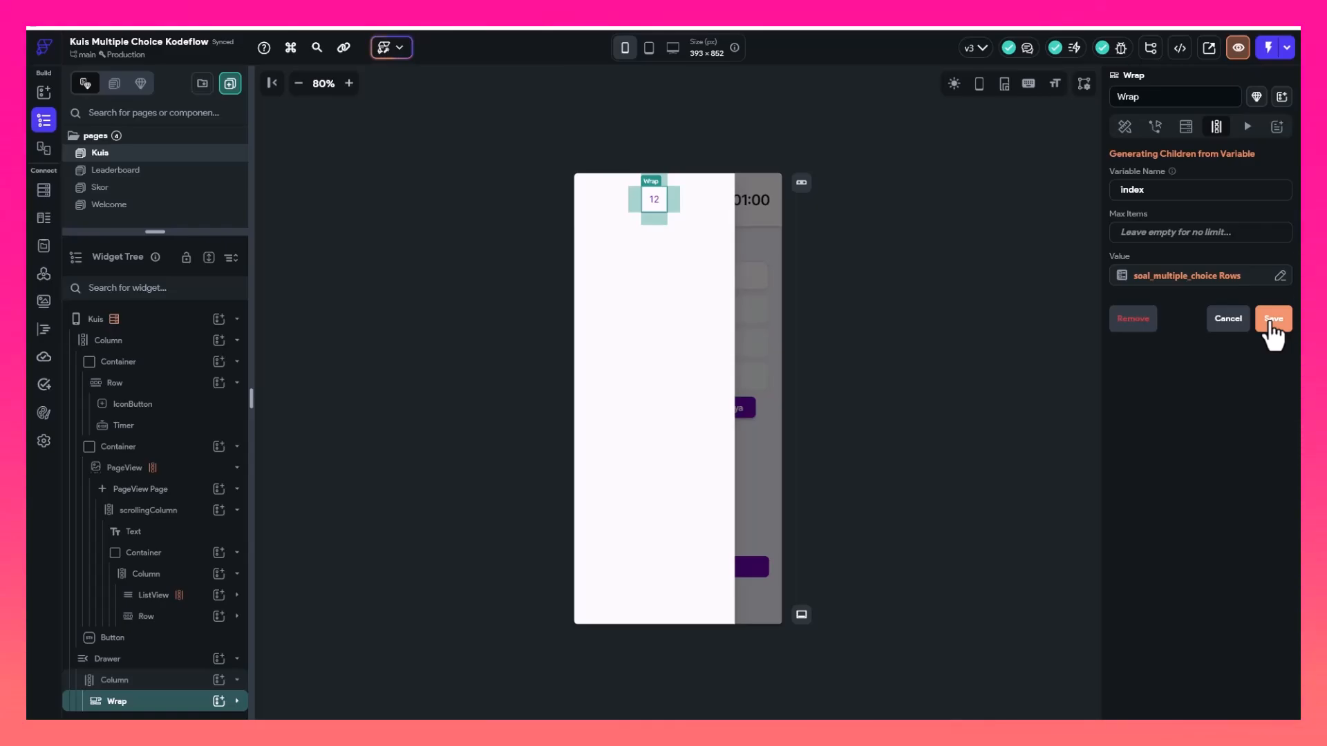
left_click(1272, 321)
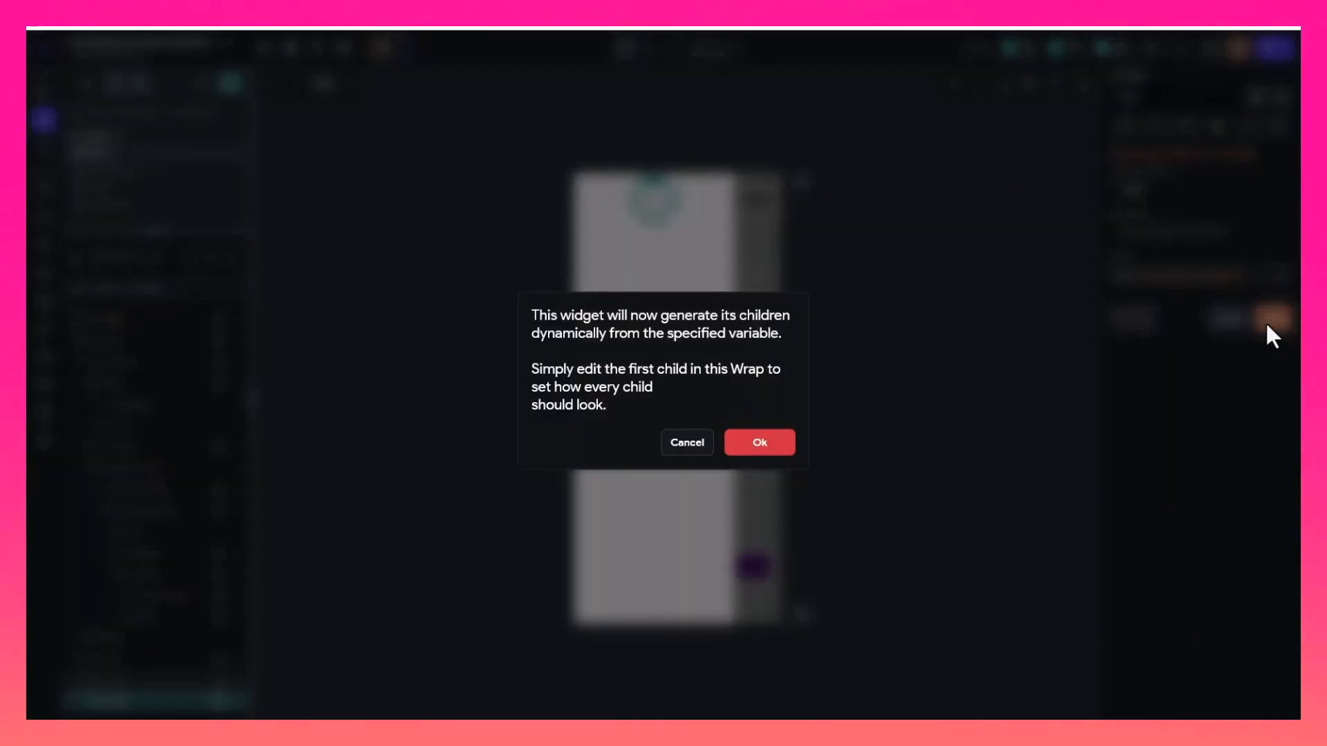
left_click(760, 444)
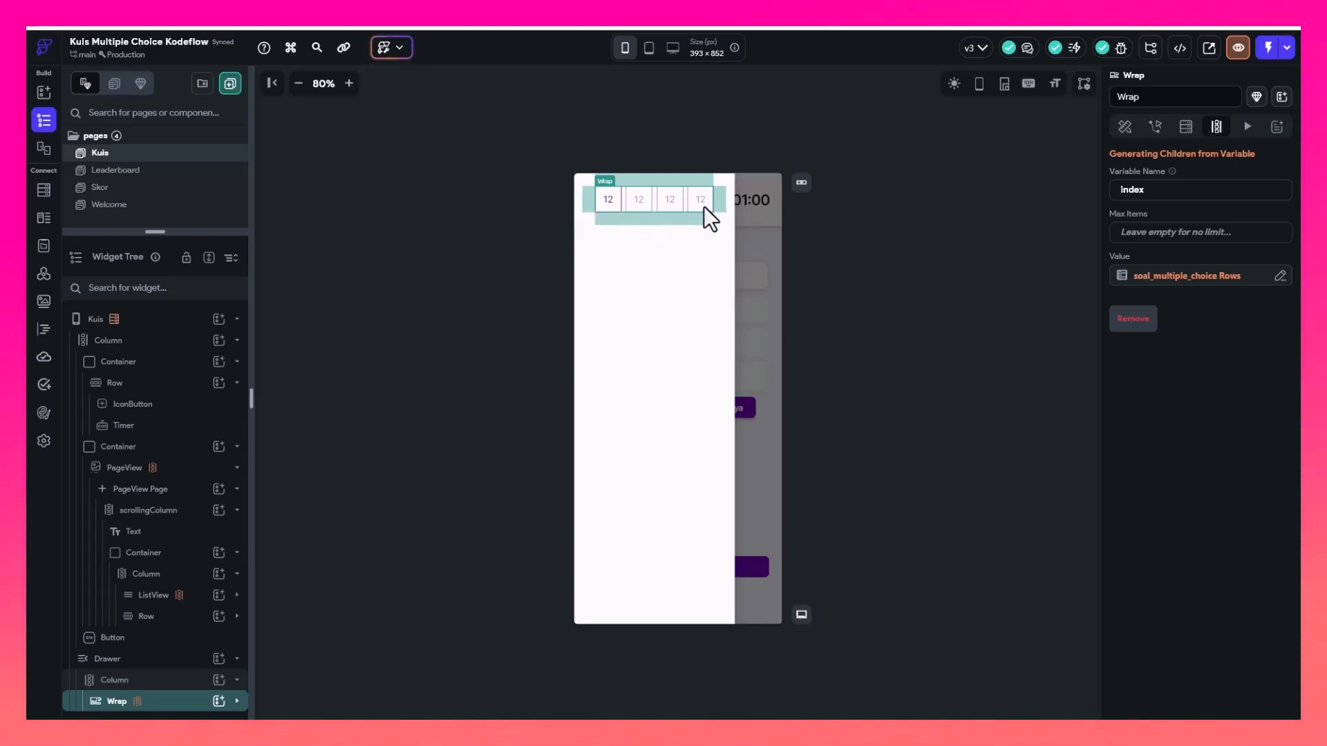
Try to set the number Text in the drawer's Wrap from index Item with the option Index in List
left_click(604, 198)
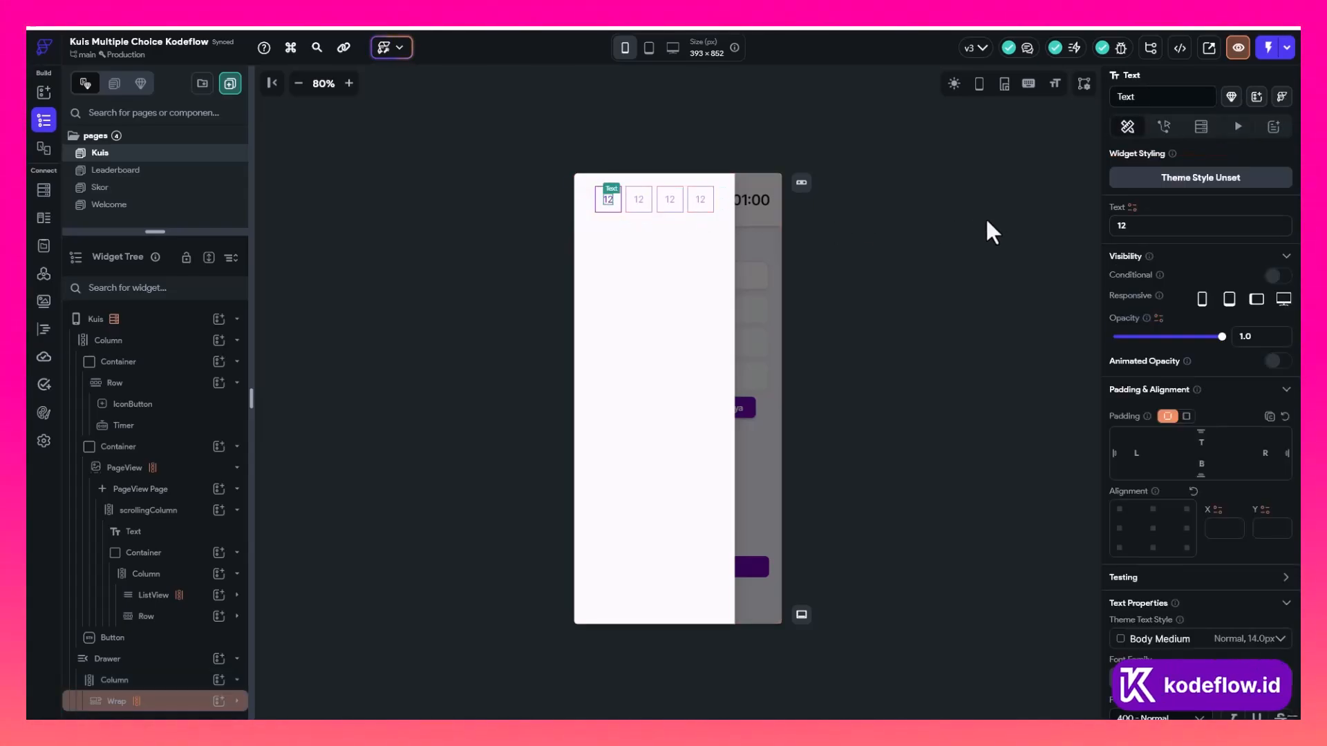
left_click(1132, 207)
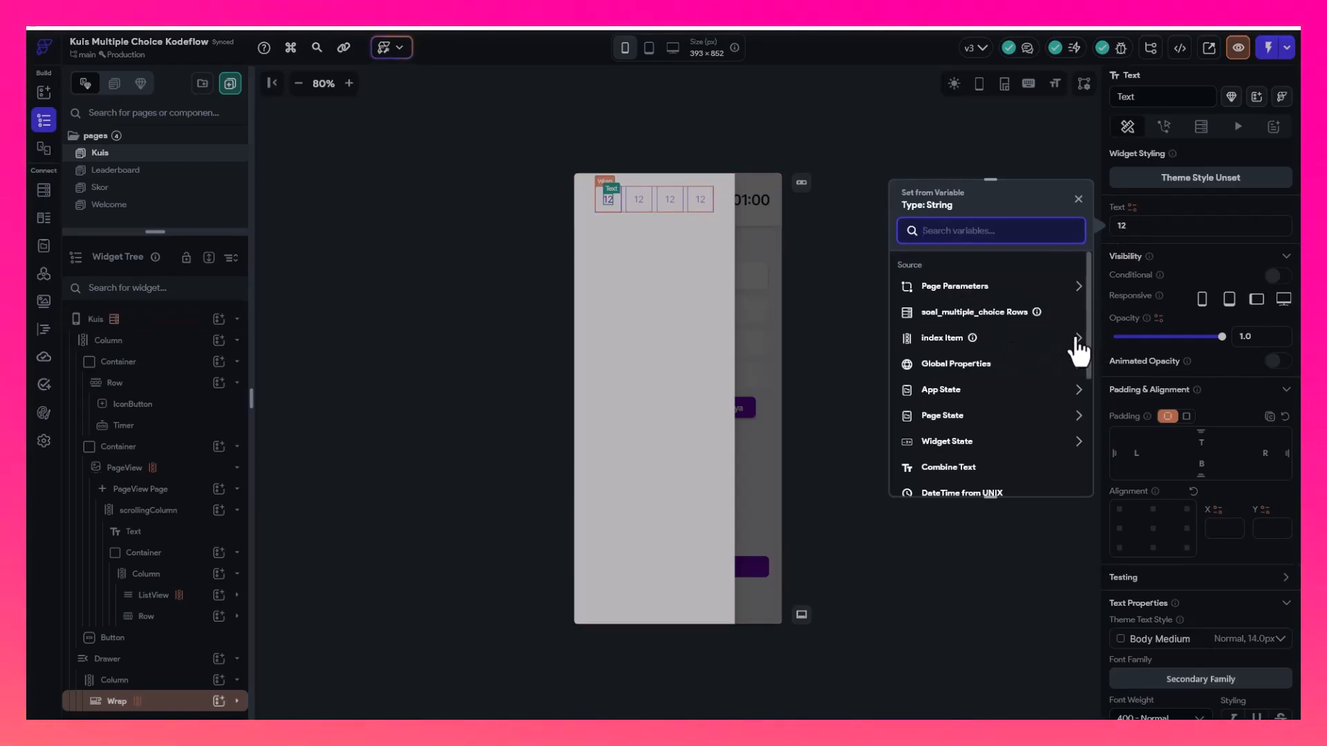
left_click(1072, 339)
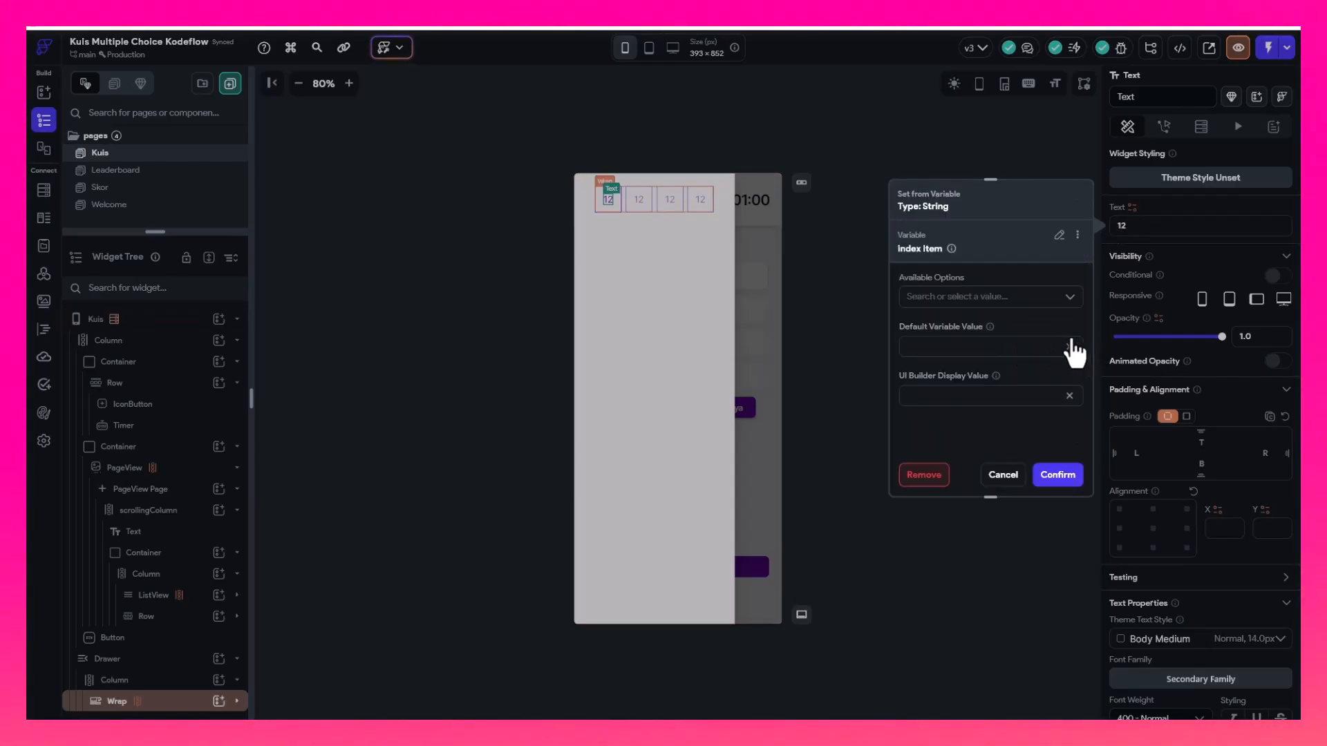
left_click(986, 297)
left_click(930, 328)
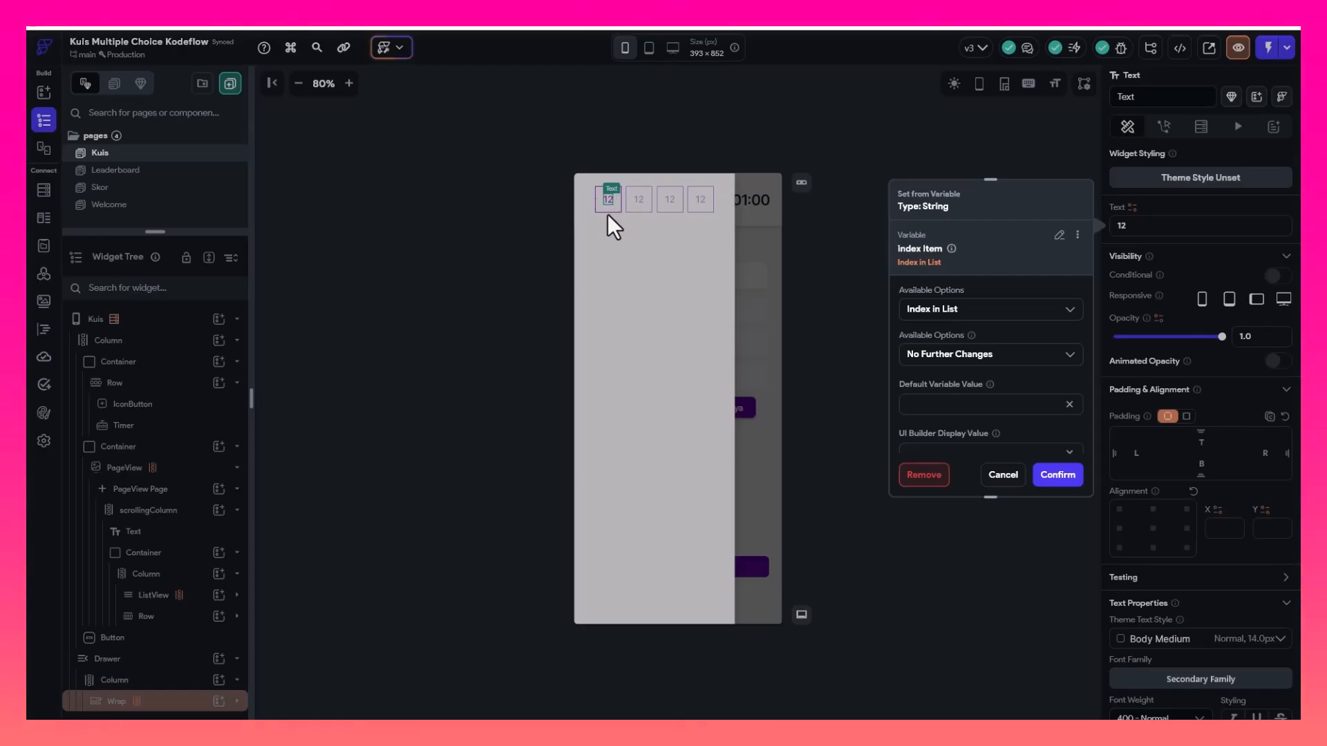
left_click(1059, 235)
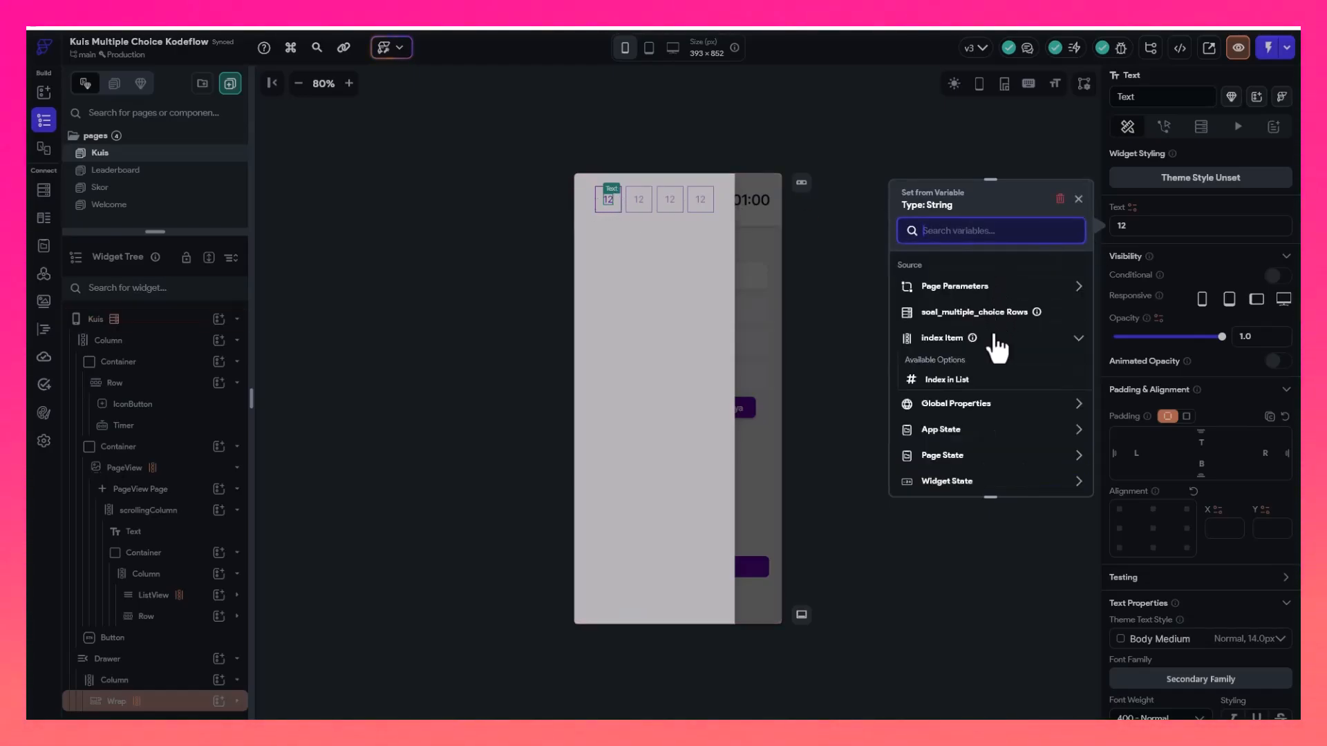
left_click(993, 338)
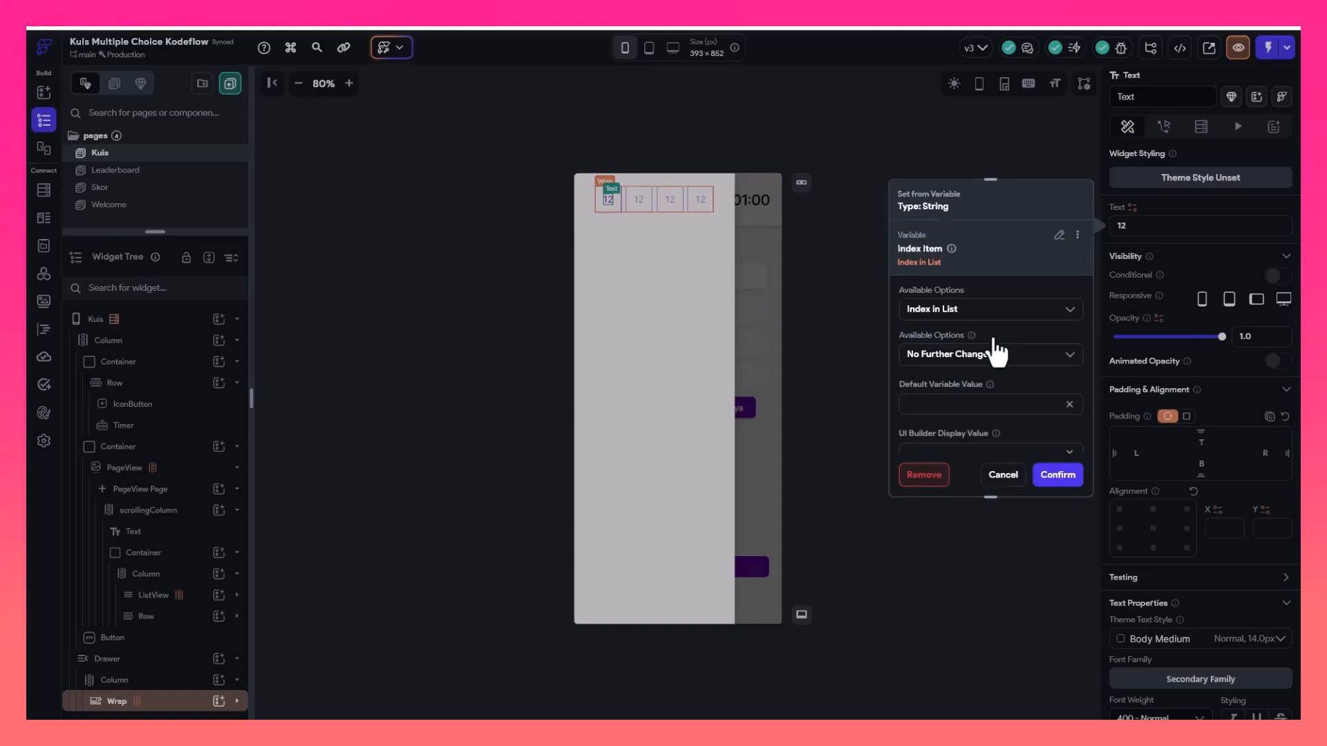
Set the drawer's number Text from a Code Expression and add an argument var1 of type Integer
left_click(1057, 235)
scroll(975, 332, "down", 3)
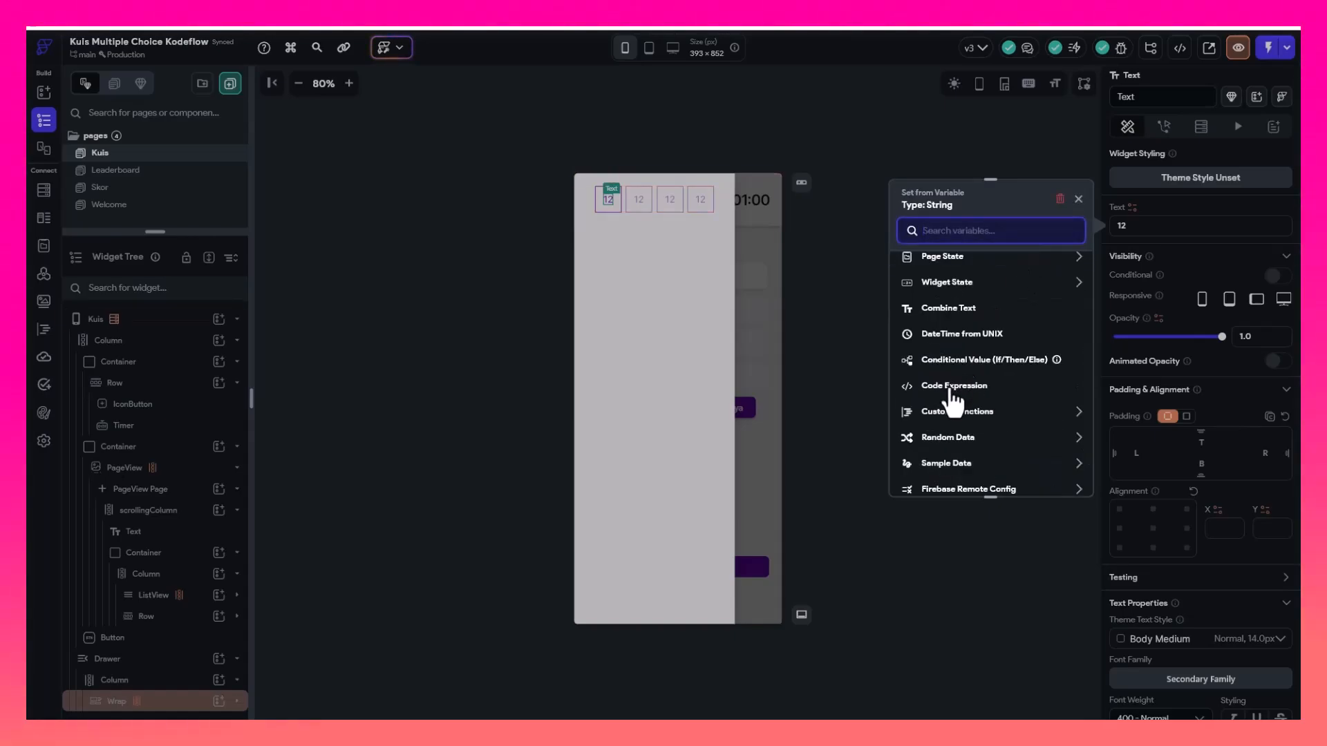
left_click(952, 385)
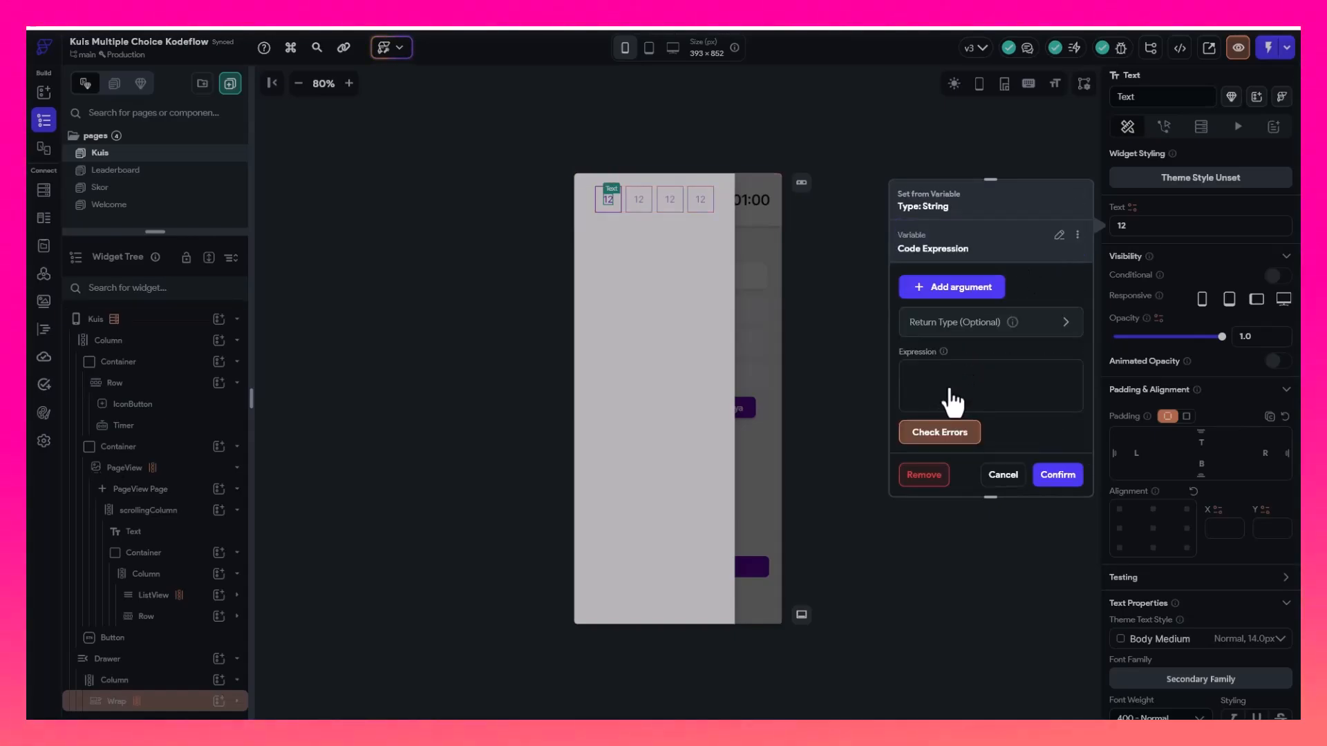
left_click(951, 289)
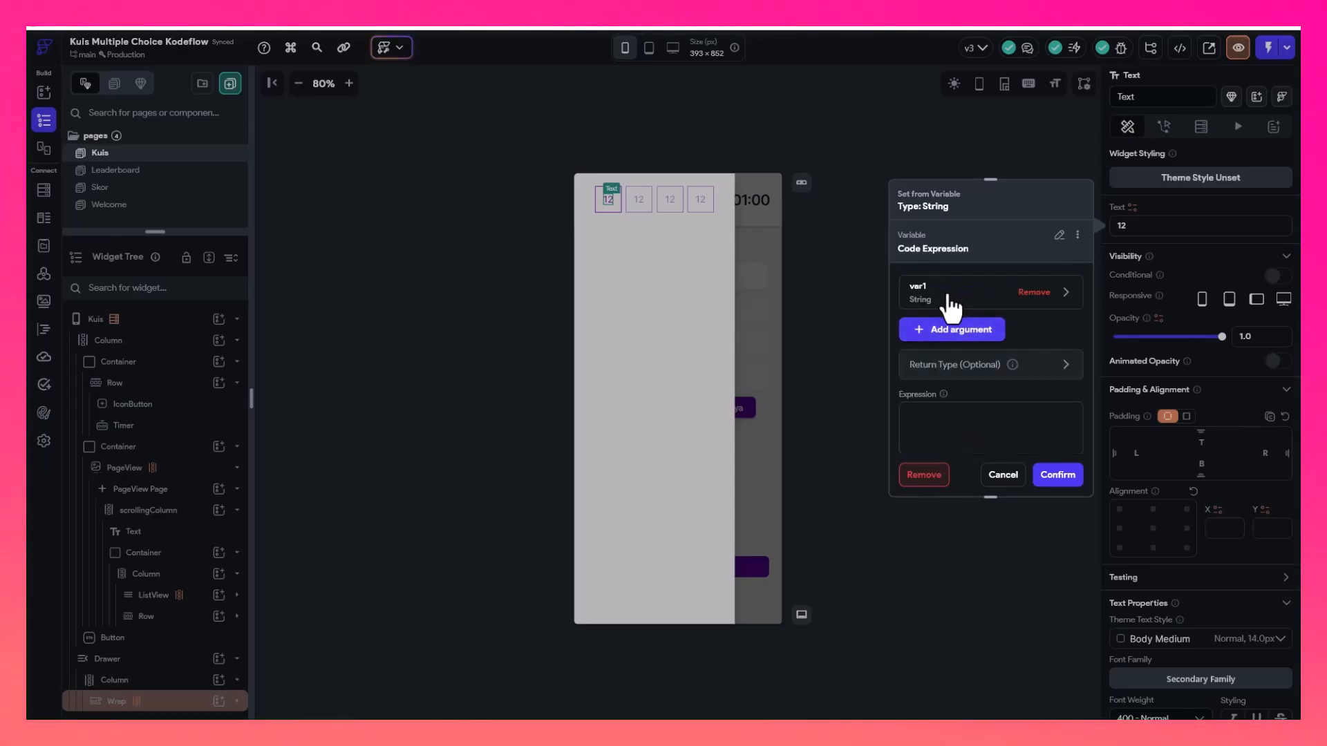
left_click(952, 296)
left_click(941, 382)
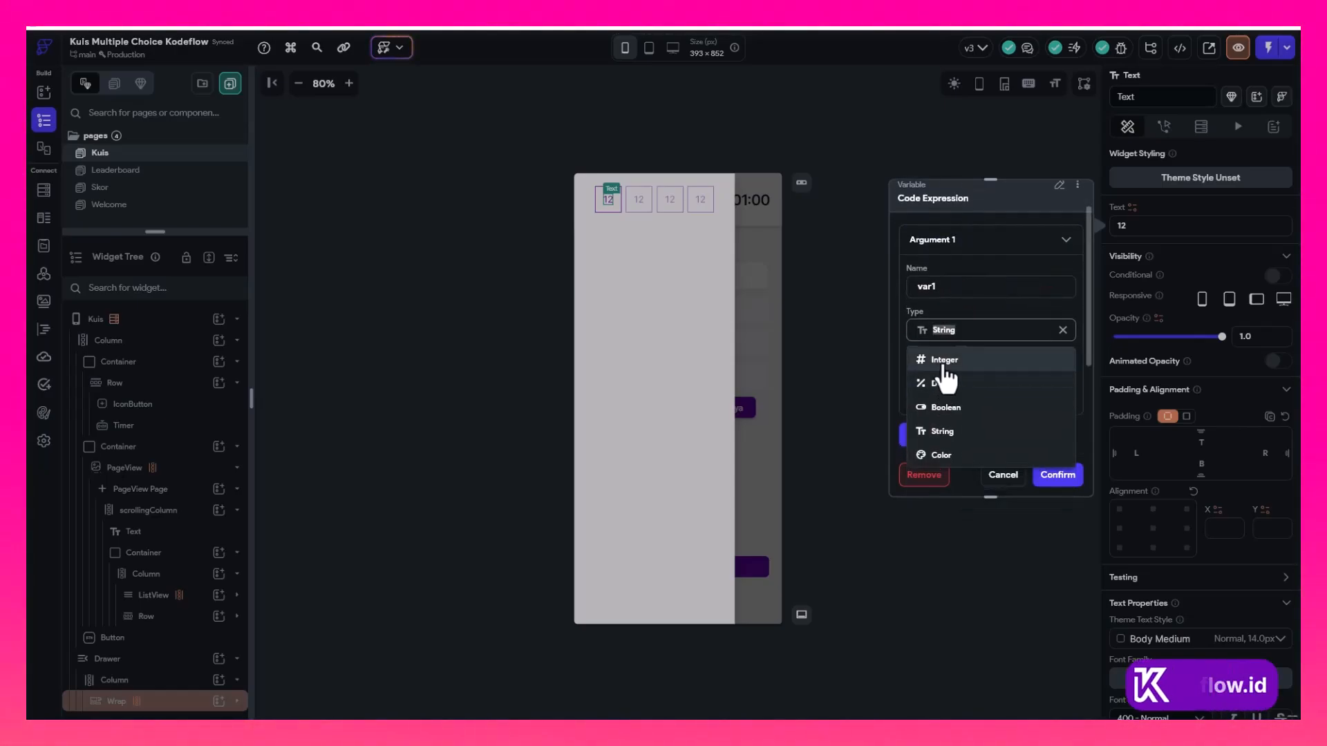
left_click(944, 360)
scroll(954, 330, "down", 1)
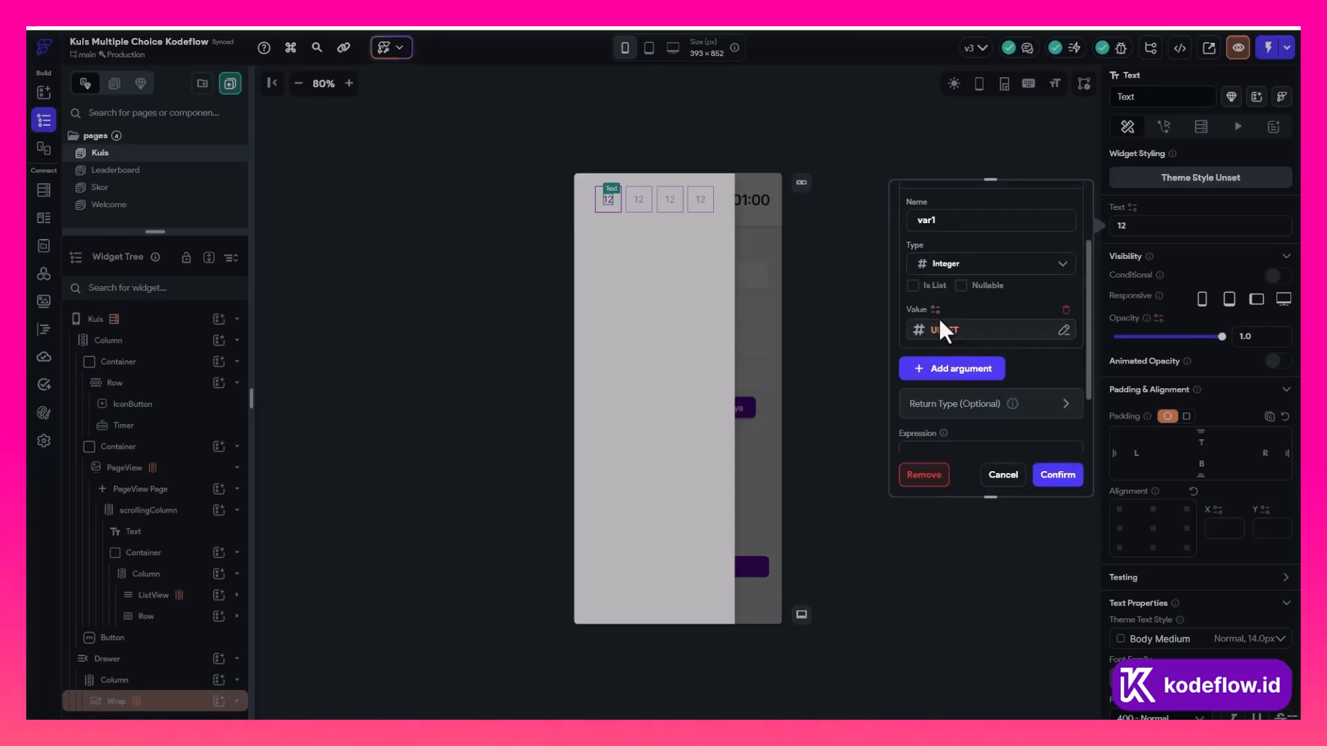
Set the value of var1 to index Item with the option Index in List
left_click(937, 325)
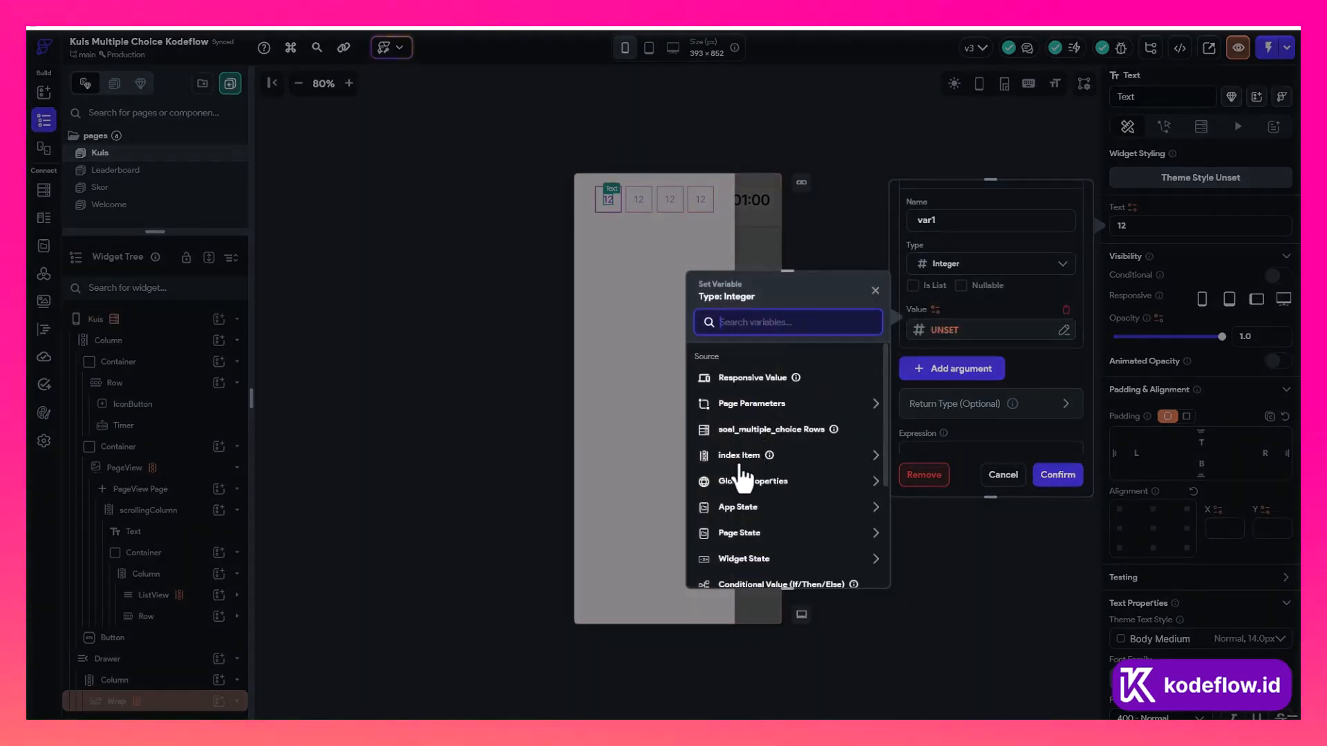
left_click(763, 453)
left_click(761, 387)
left_click(756, 425)
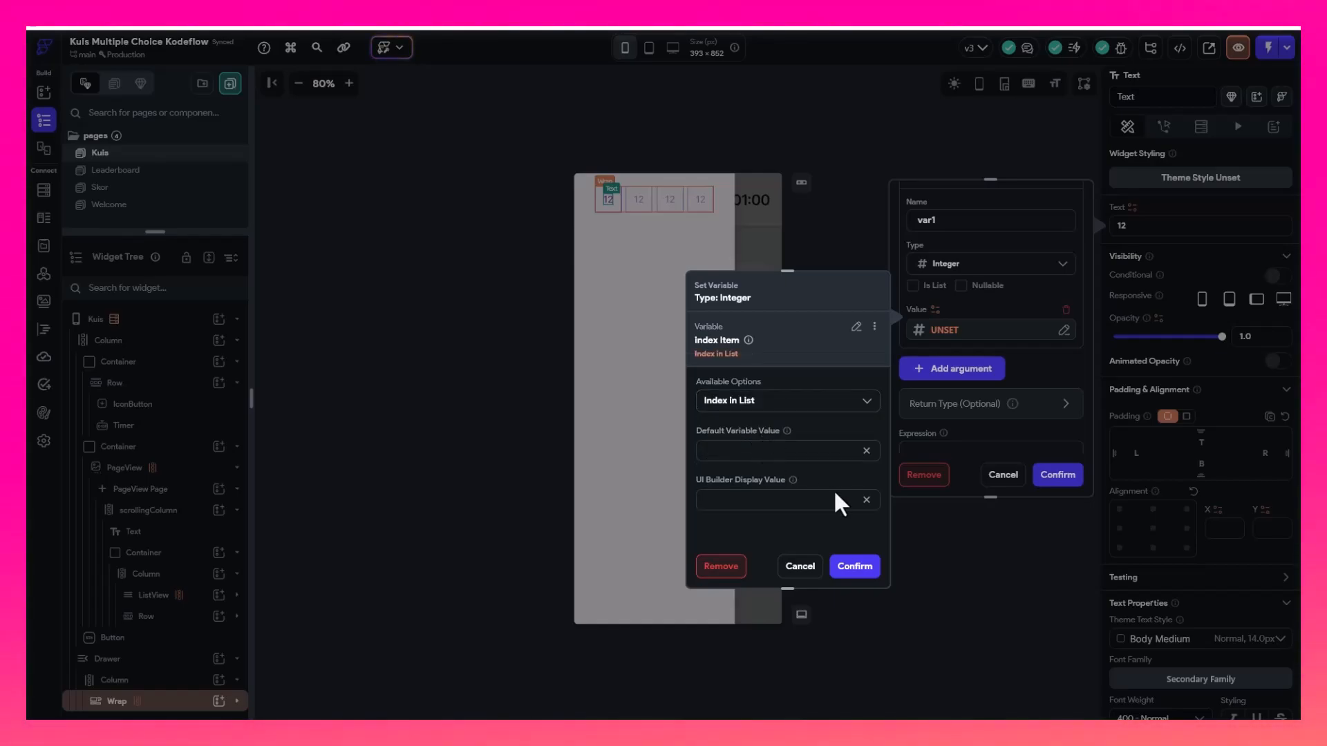
left_click(854, 566)
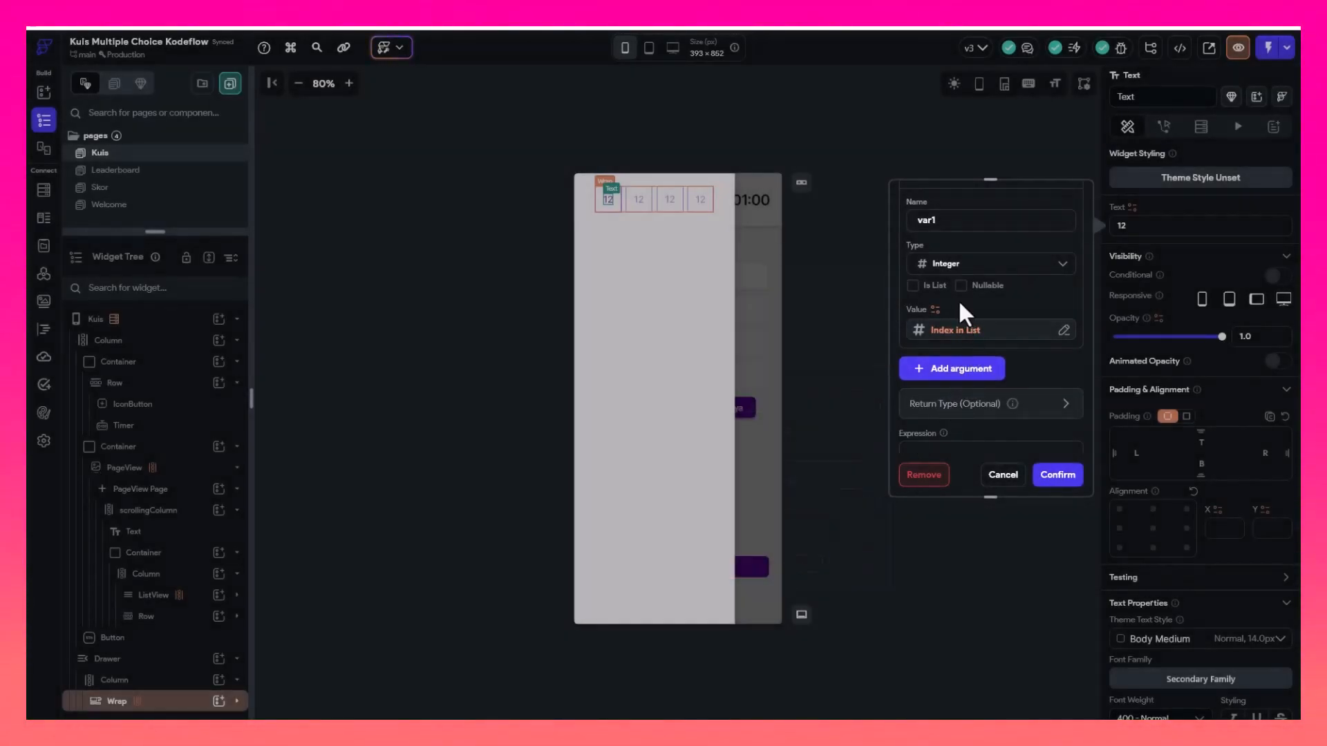
Set the code expression's return type to Integer and enter the expression var1+1
scroll(968, 325, "down", 1)
left_click(971, 344)
scroll(967, 359, "down", 1)
left_click(952, 324)
left_click(951, 356)
left_click(955, 423)
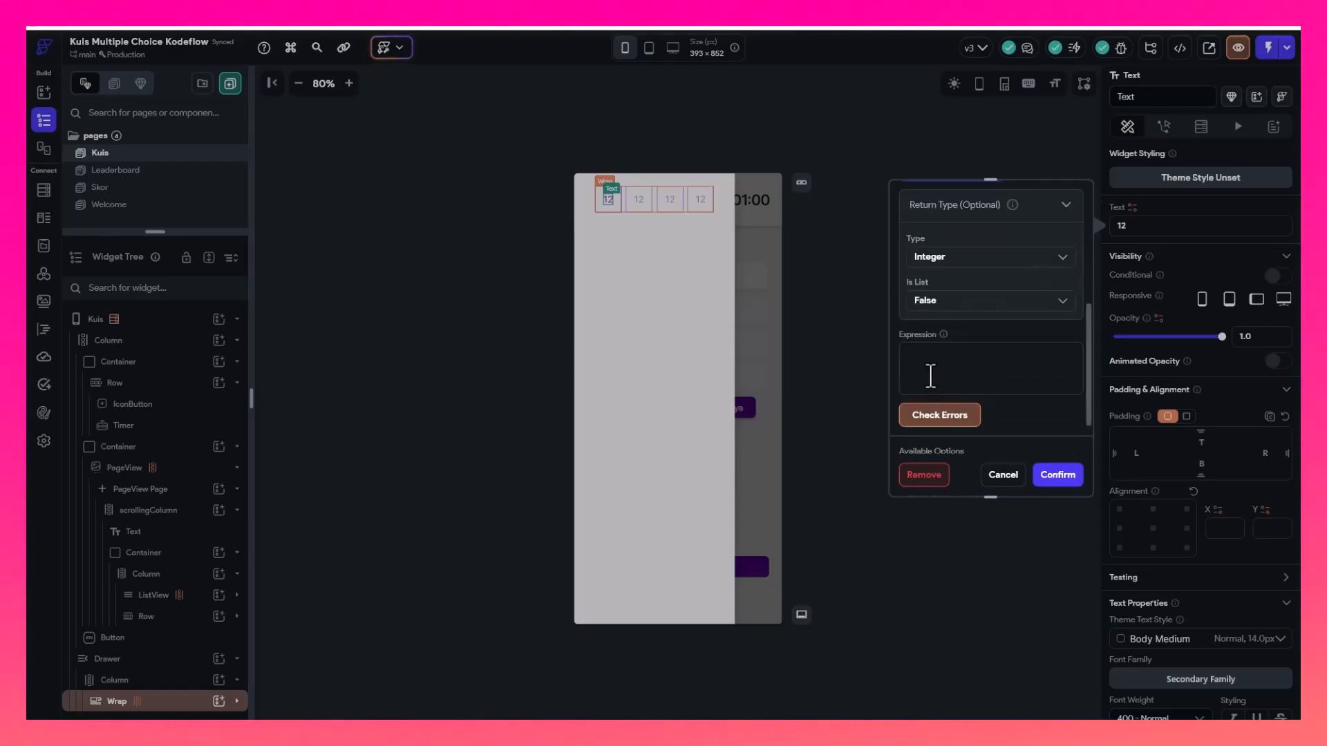
type("var1+")
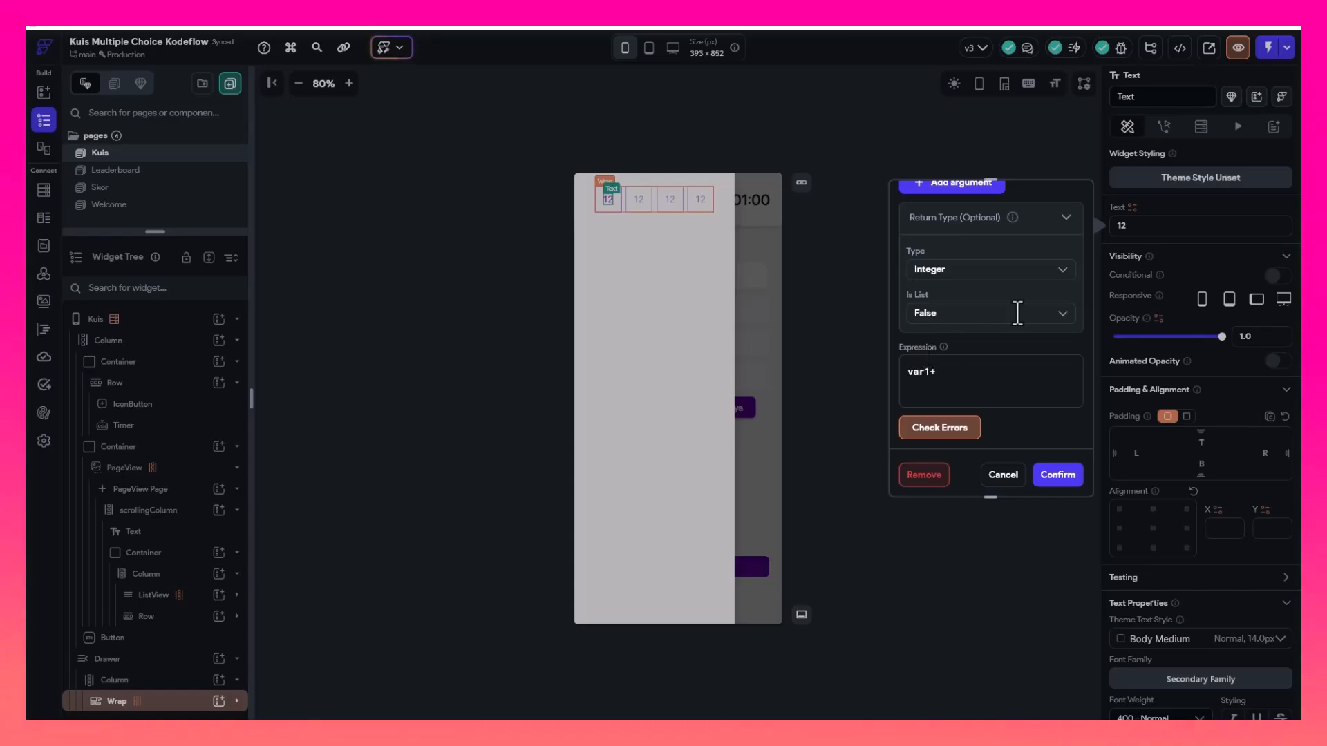
scroll(952, 337, "up", 2)
scroll(953, 336, "down", 2)
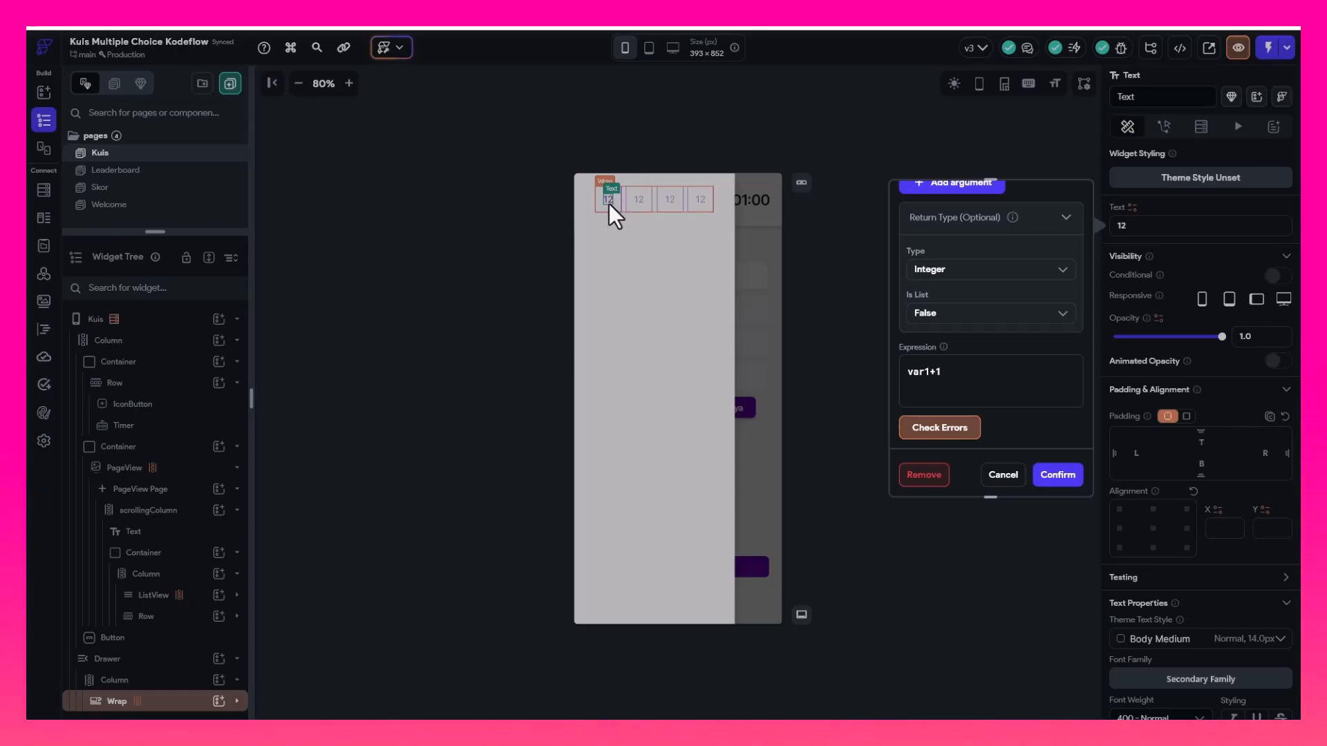
Check the code expression for errors and confirm it as the number Text's value
left_click(939, 429)
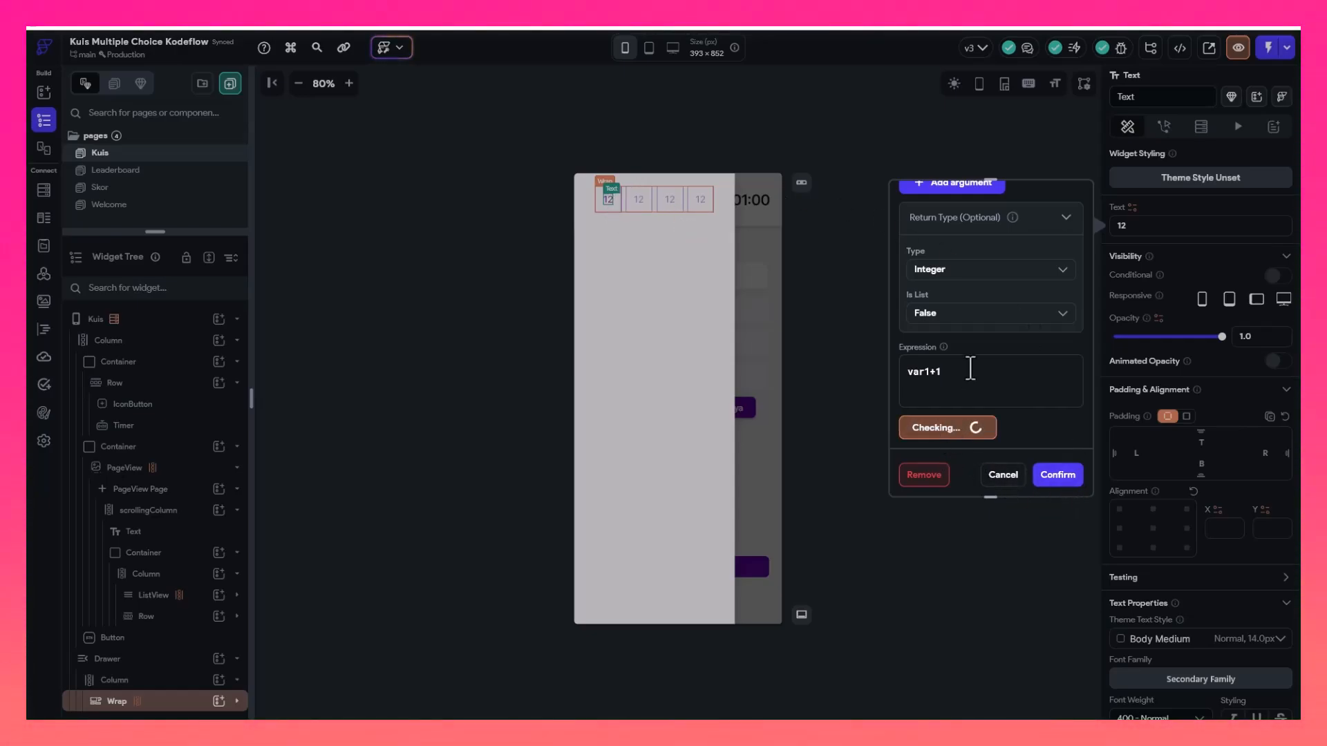
scroll(980, 326, "down", 2)
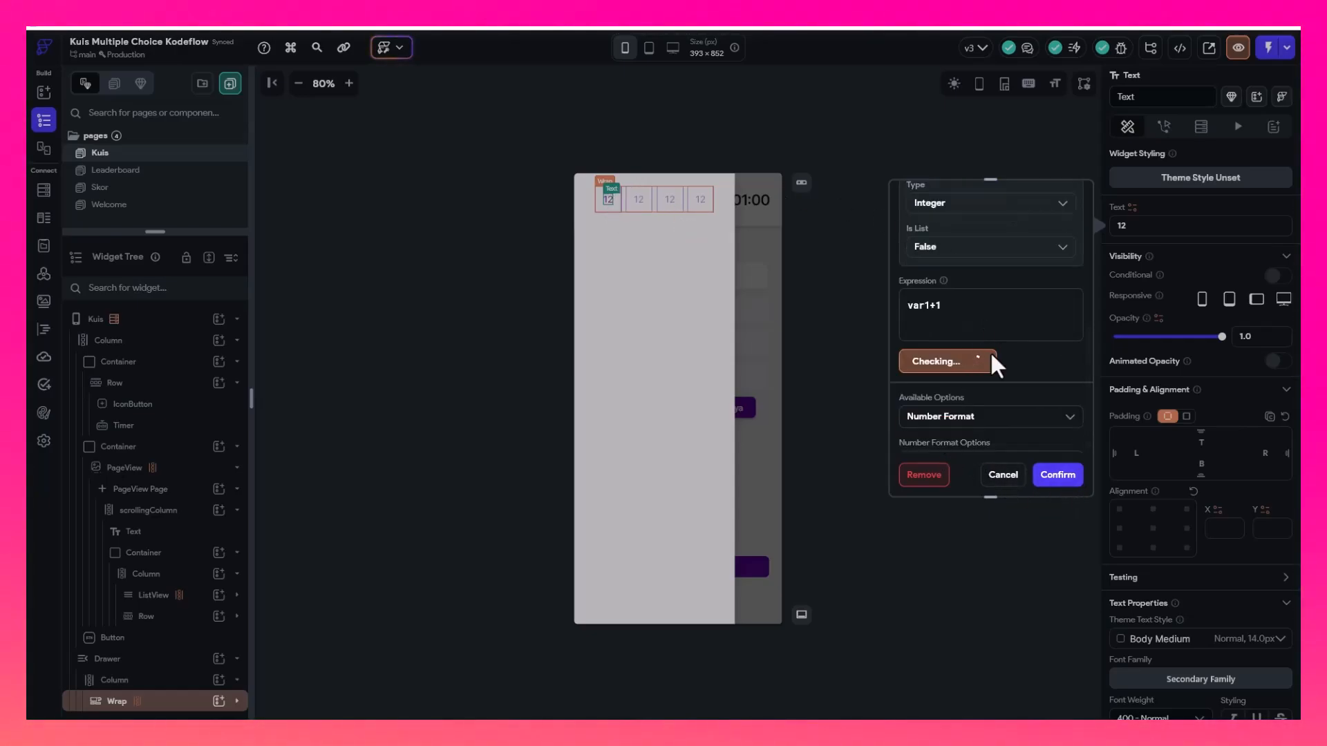
scroll(984, 342, "down", 3)
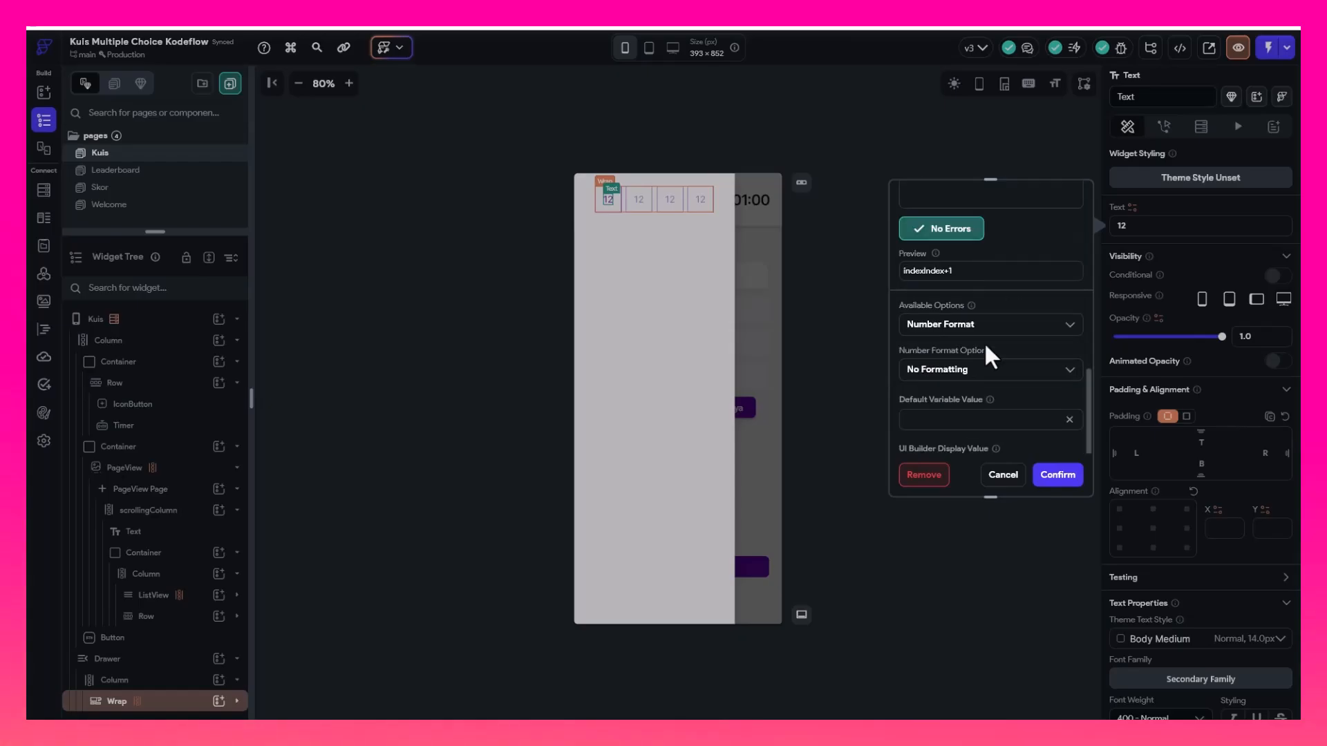
left_click(1058, 475)
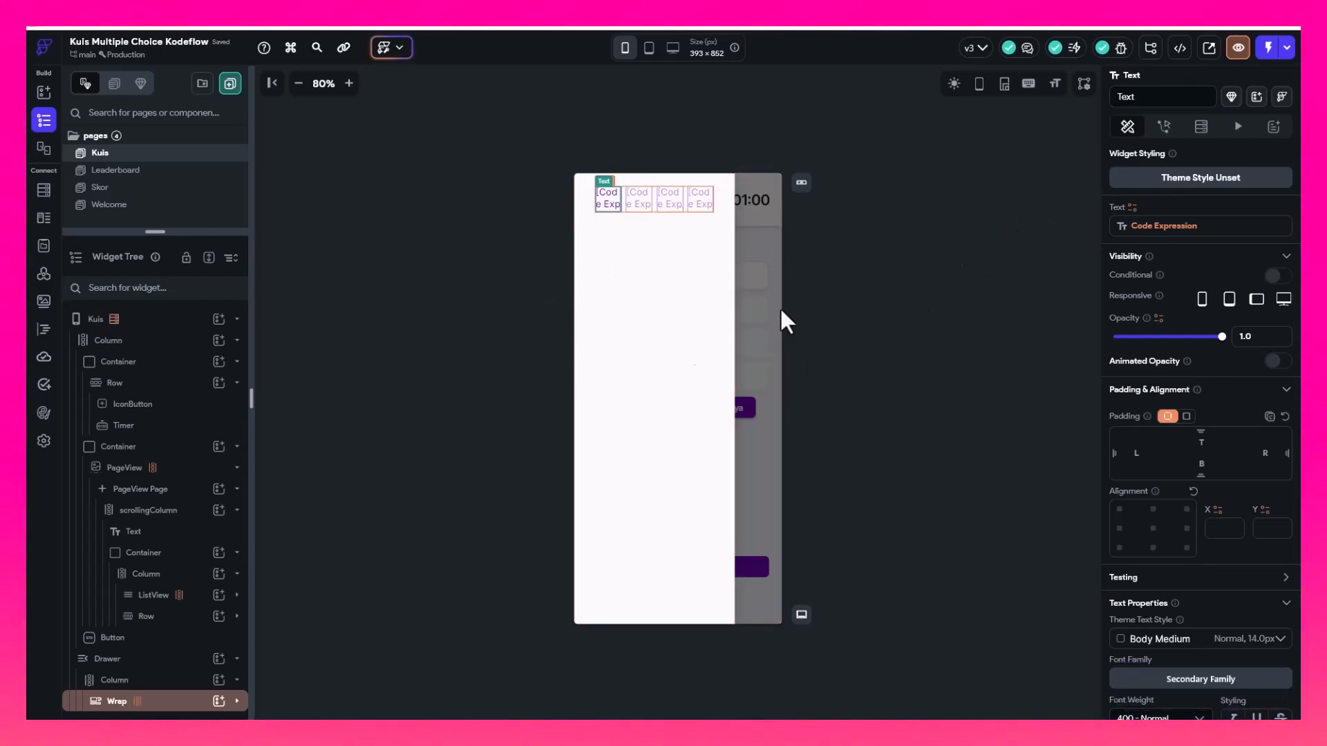
Hide the Kuis page's Drawer on the canvas
left_click(107, 658)
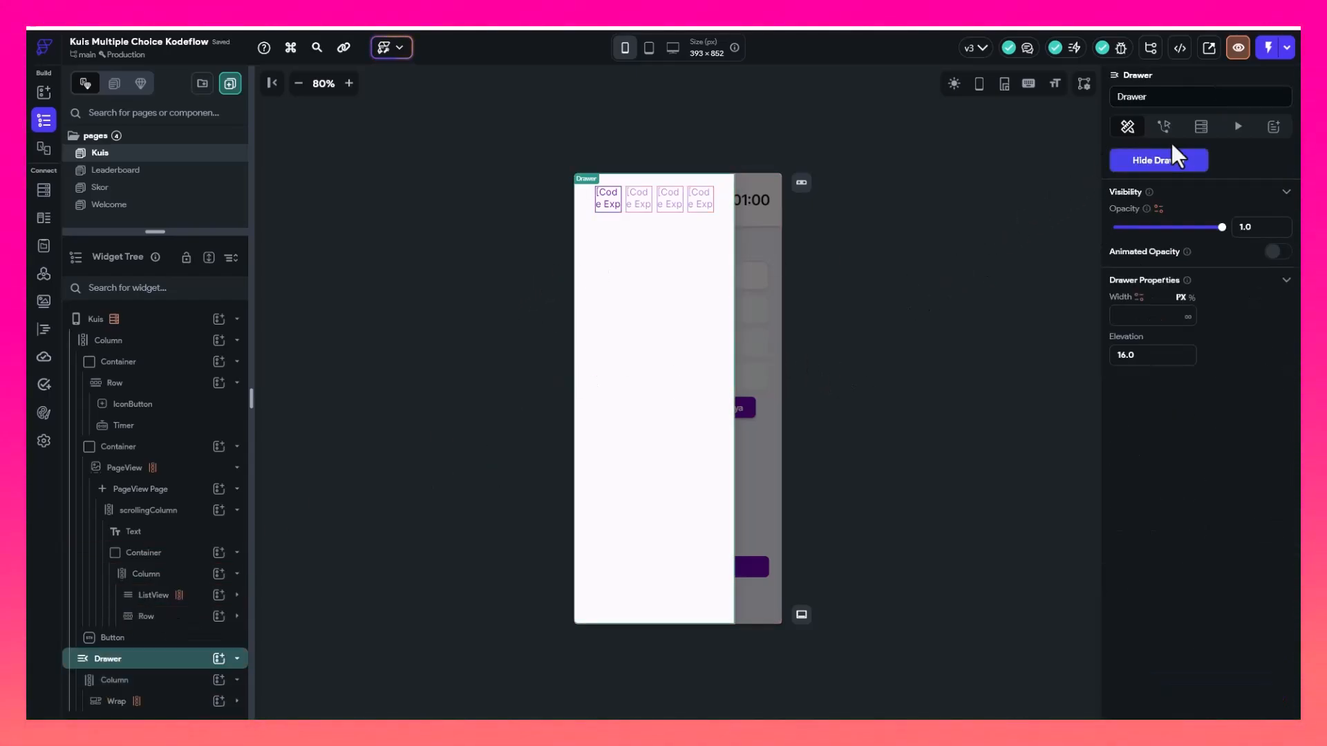
left_click(1164, 166)
left_click(1164, 166)
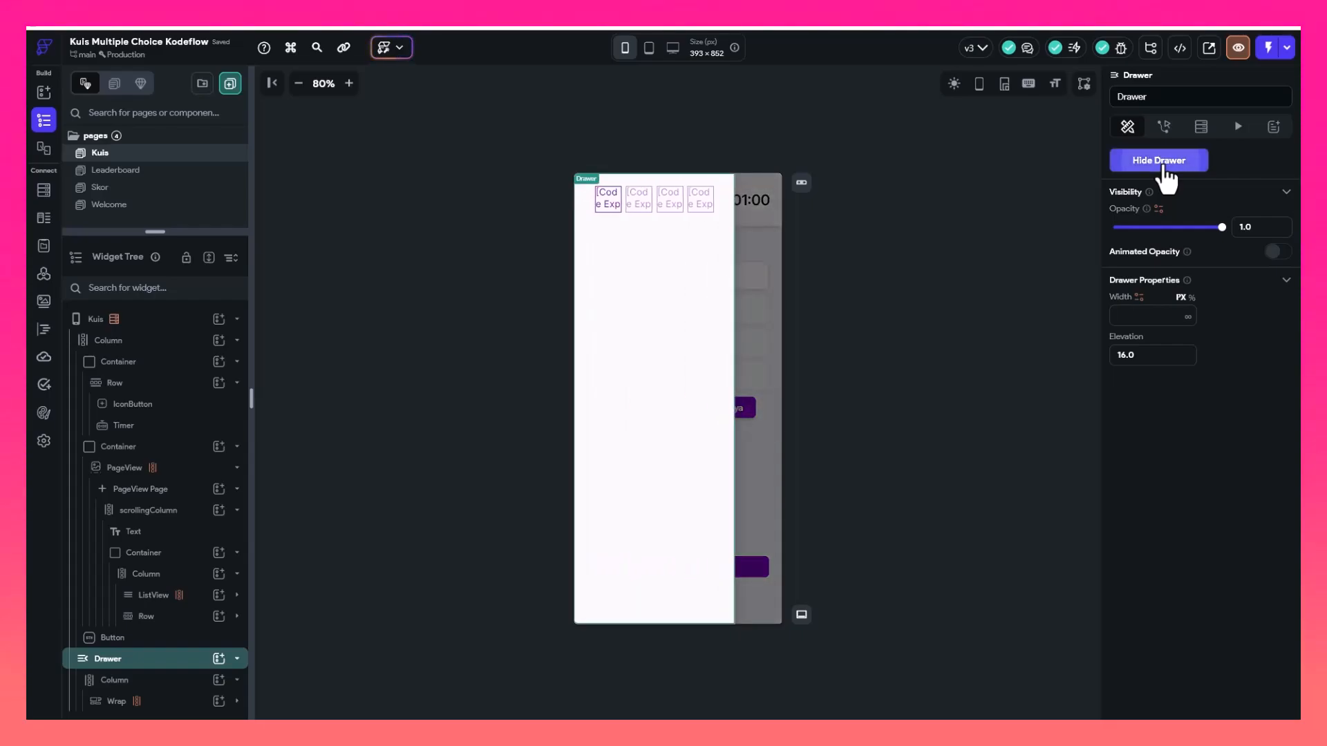
left_click(1115, 168)
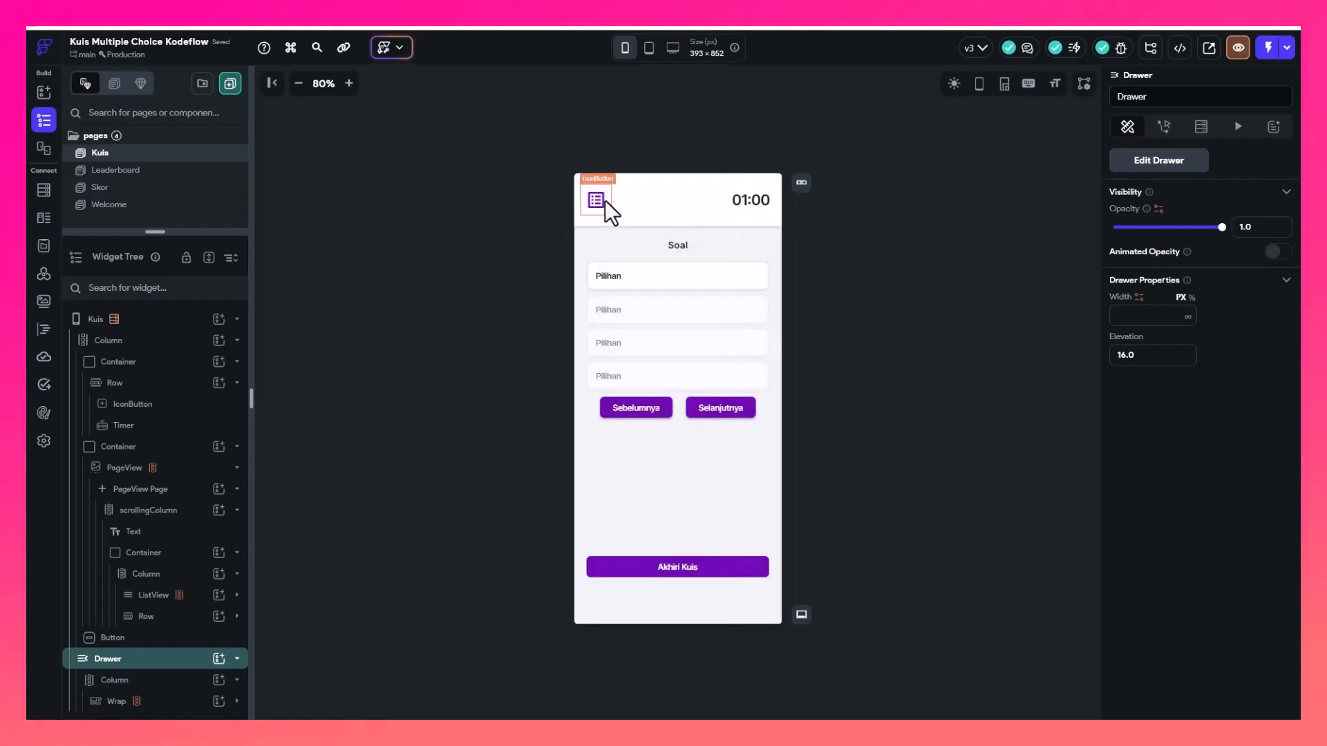
Give the list IconButton in the Kuis page header an on-tap Drawer action of type Open Drawer
left_click(604, 201)
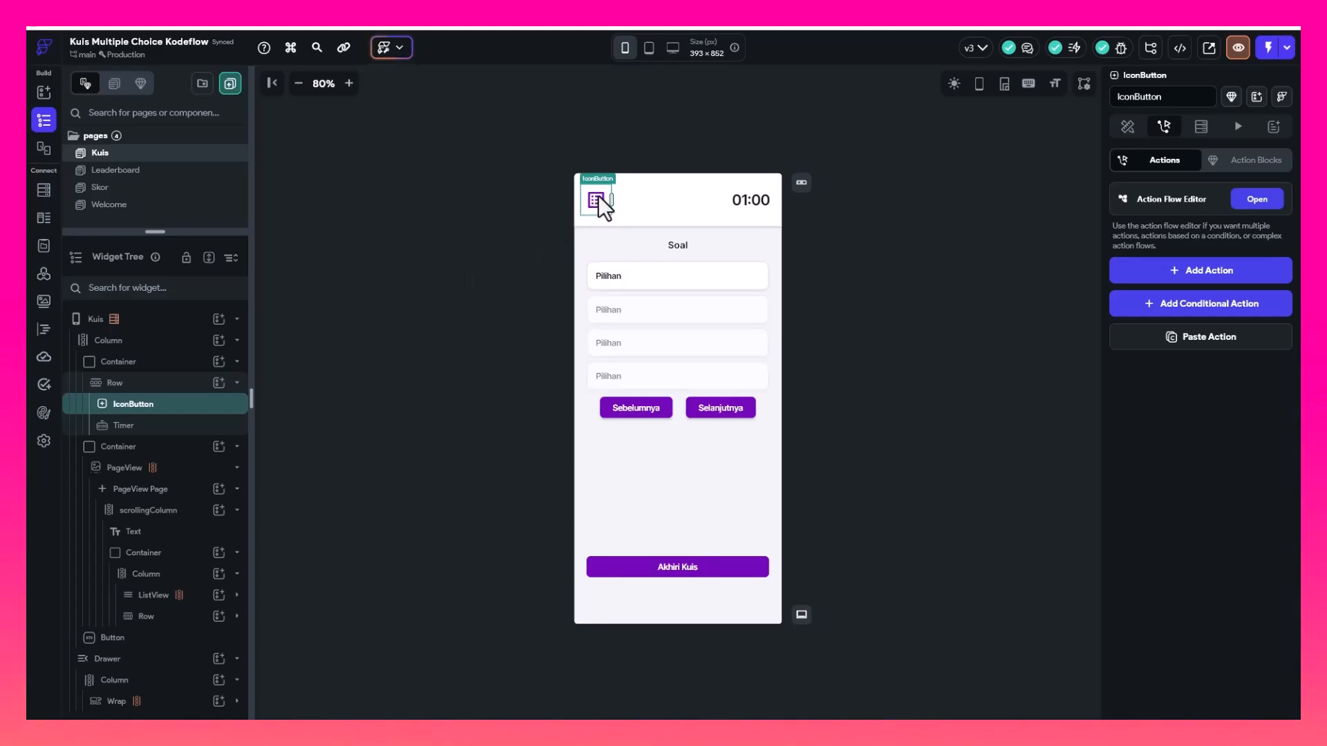
left_click(1200, 272)
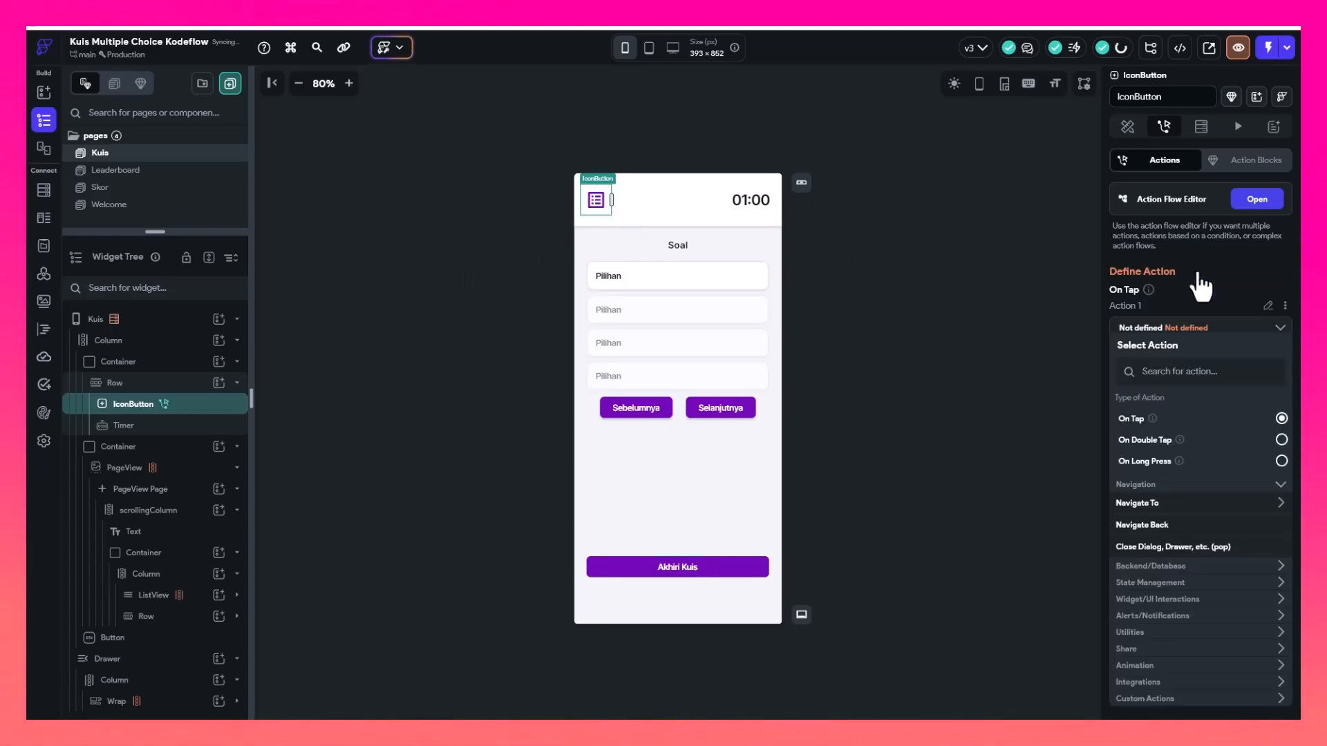
left_click(1163, 373)
type("drawer")
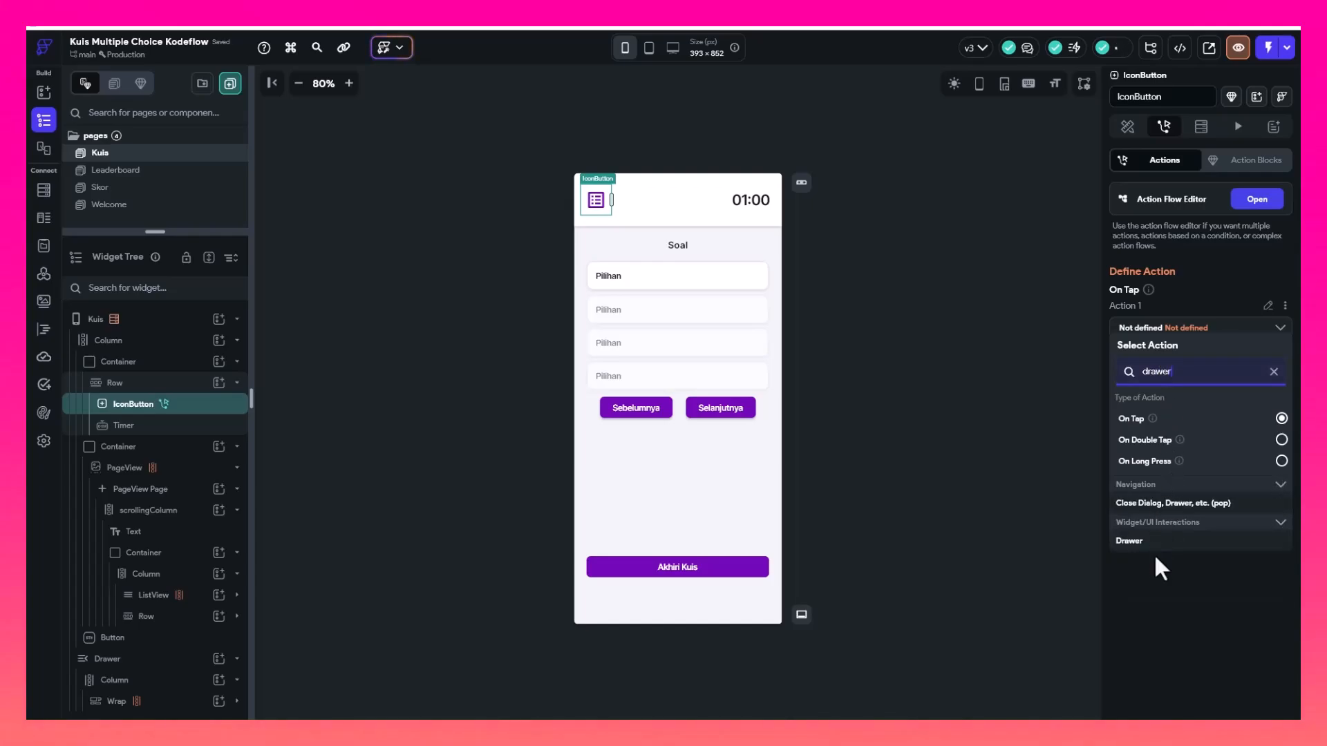
left_click(1153, 545)
left_click(1162, 368)
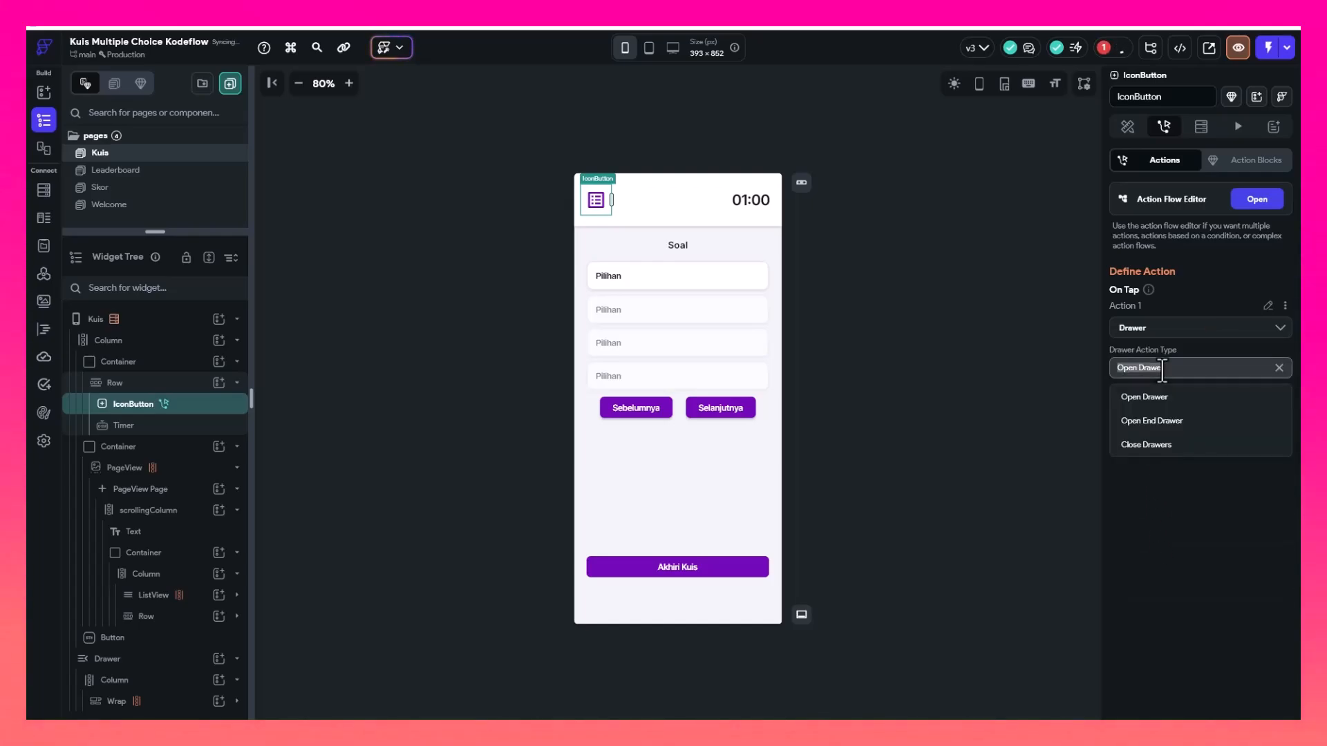
left_click(1155, 398)
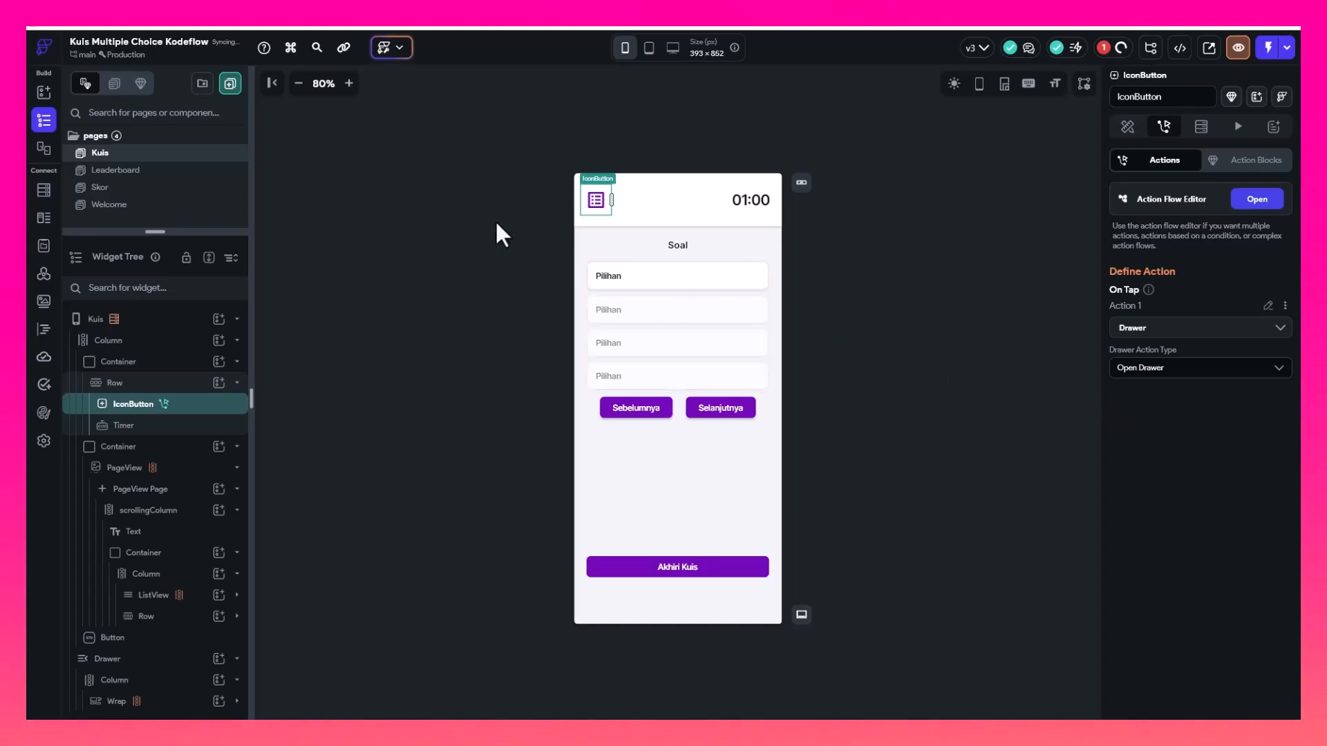
left_click(861, 238)
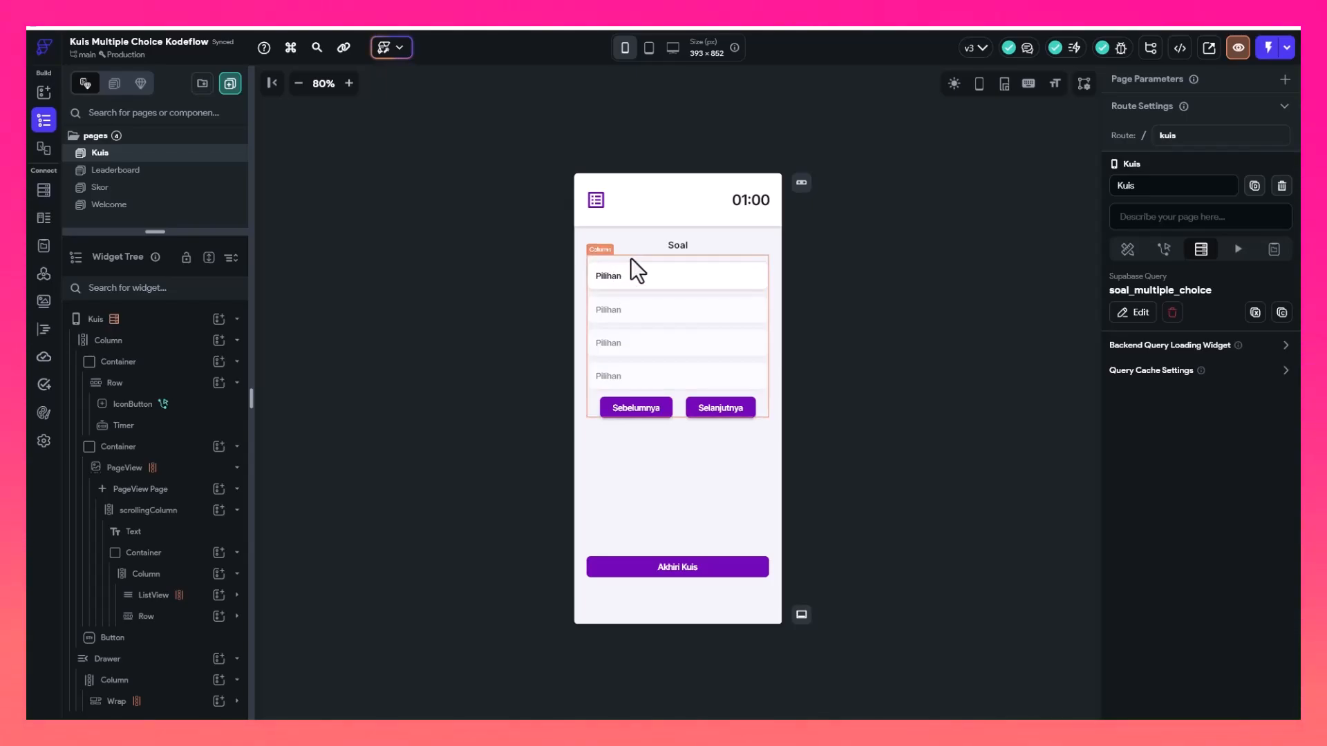
left_click(707, 264)
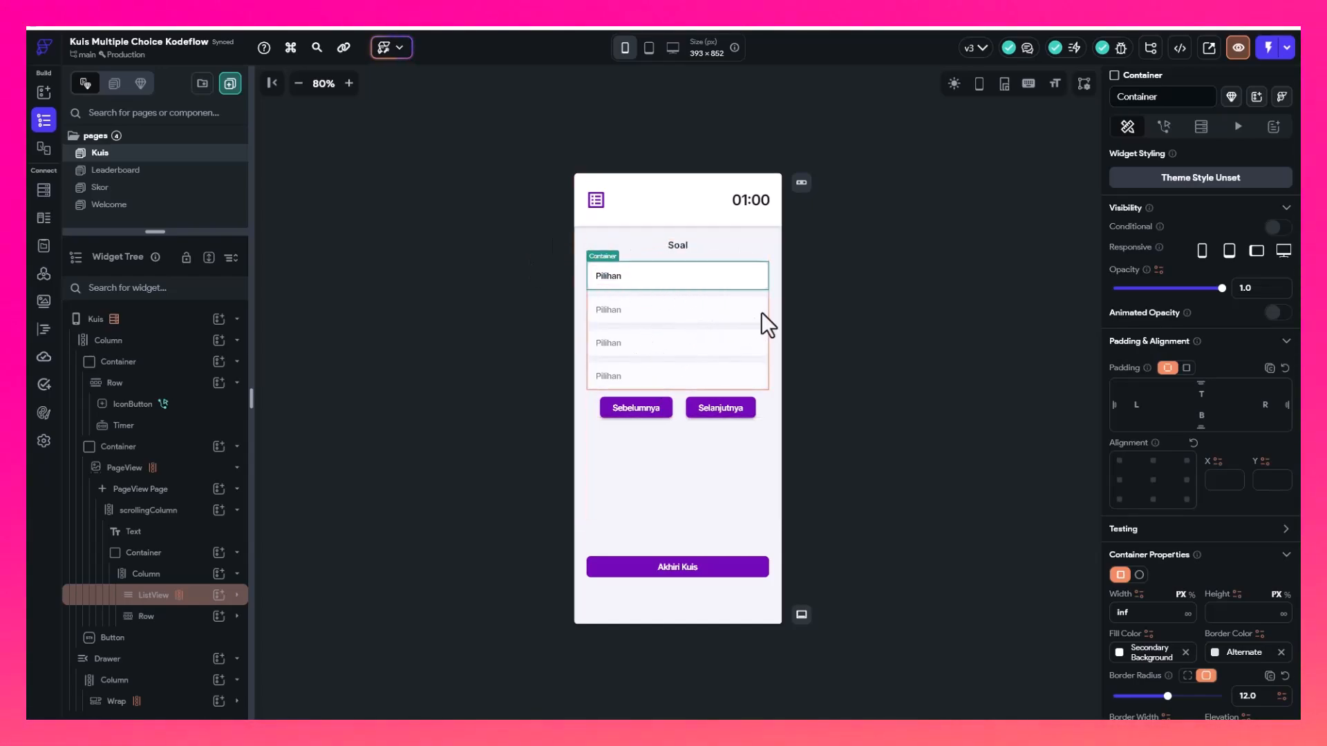
left_click(883, 257)
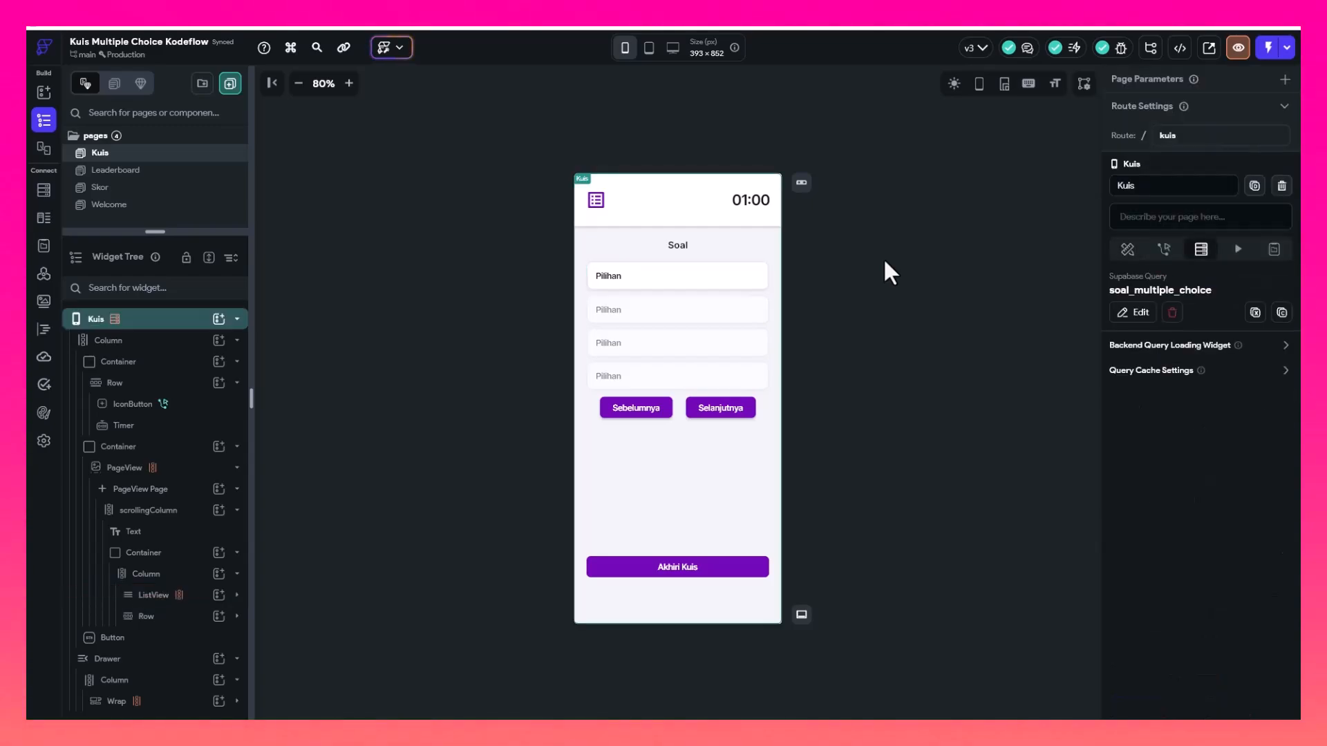
left_click(880, 259)
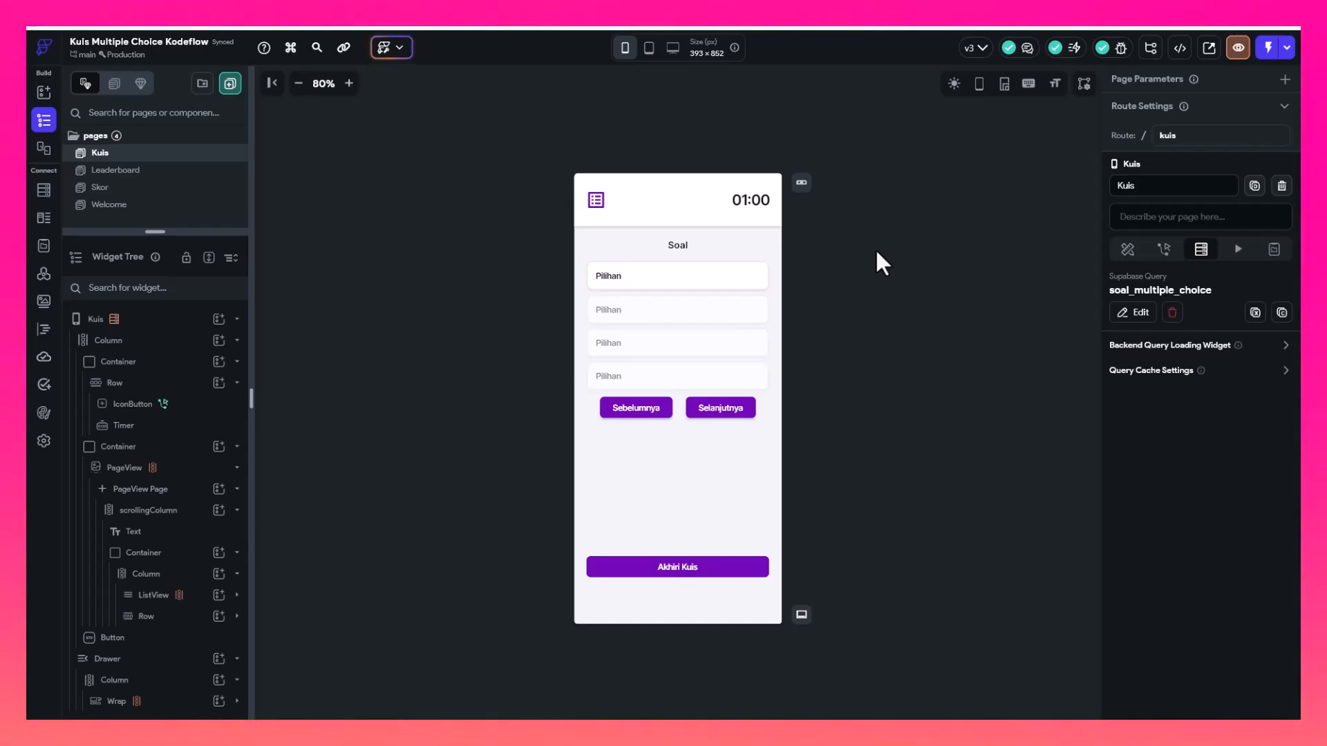
Switch to the database design slide to examine the Profile and Soal table columns, and return to FlutterFlow
key("alt+Tab")
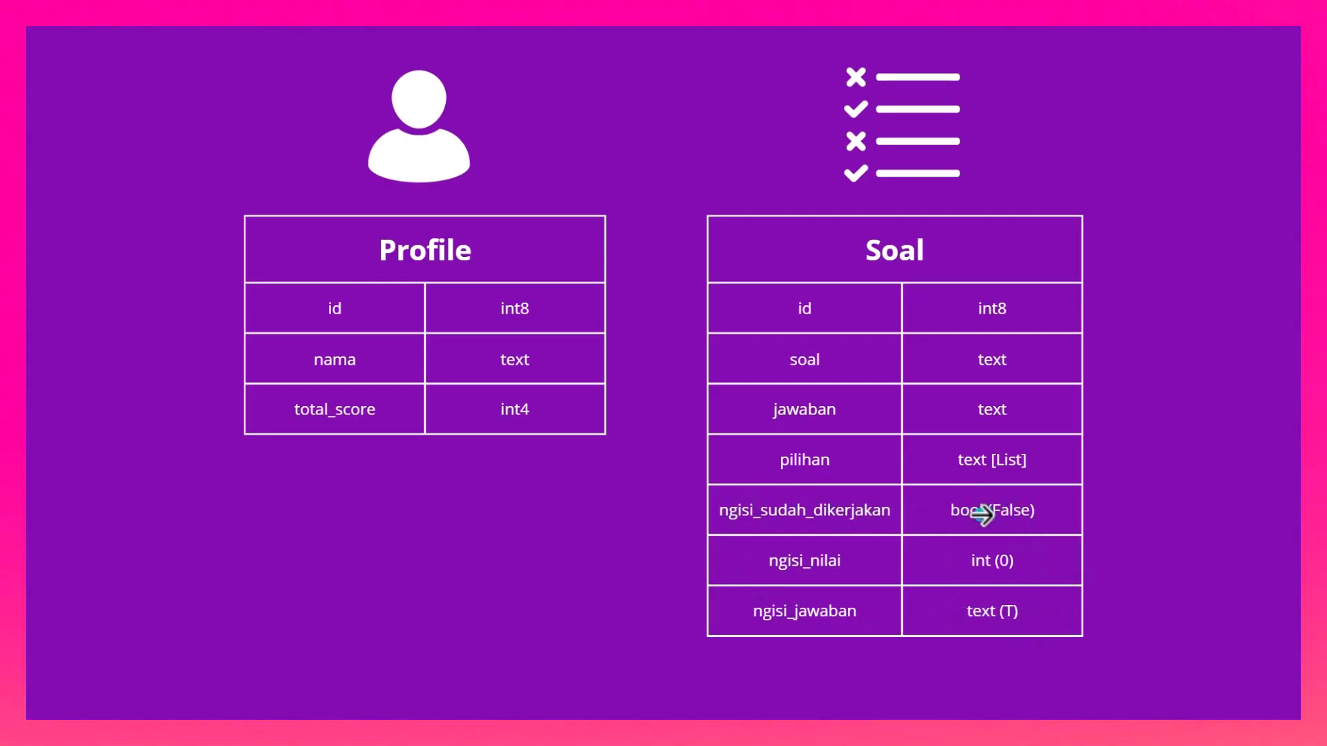
key("alt+Tab")
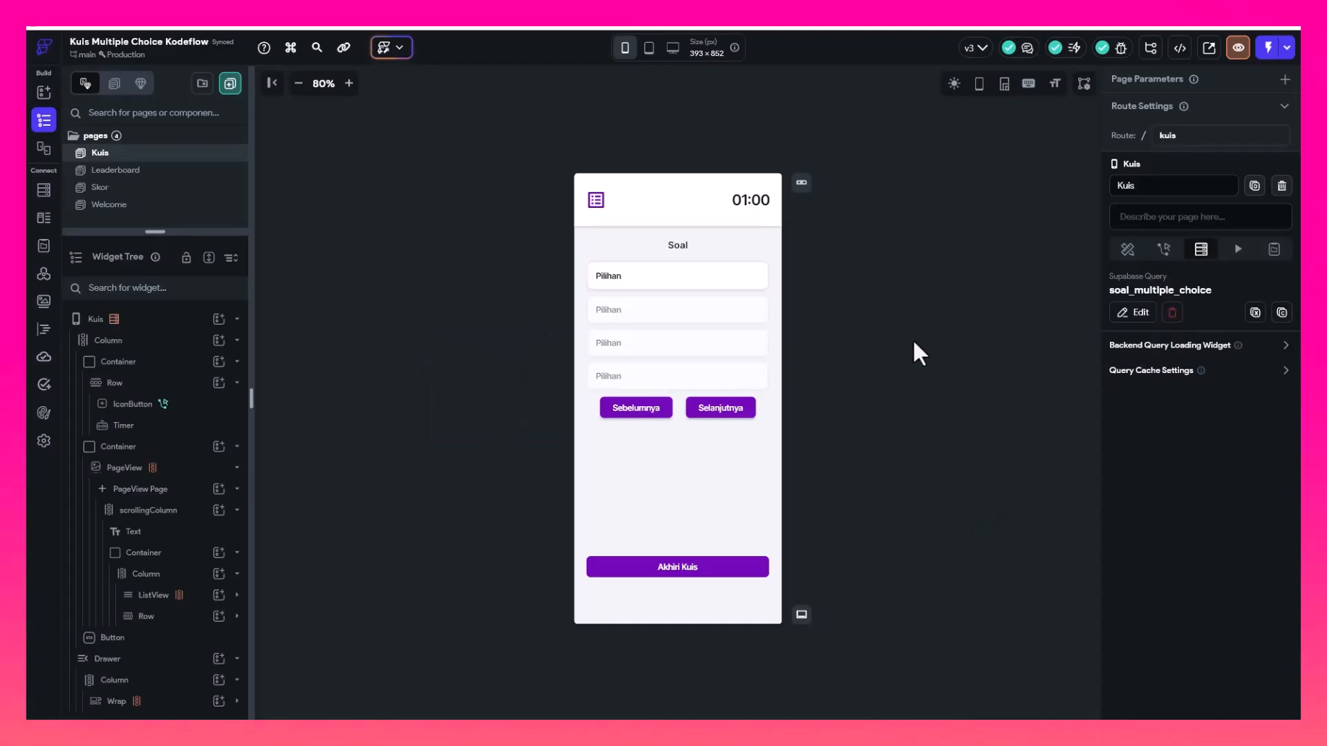
Examine the Kuis page state fields jawaban, nilai and sudahMenjawab, comparing them with the Soal table columns on the database design slide
left_click(914, 342)
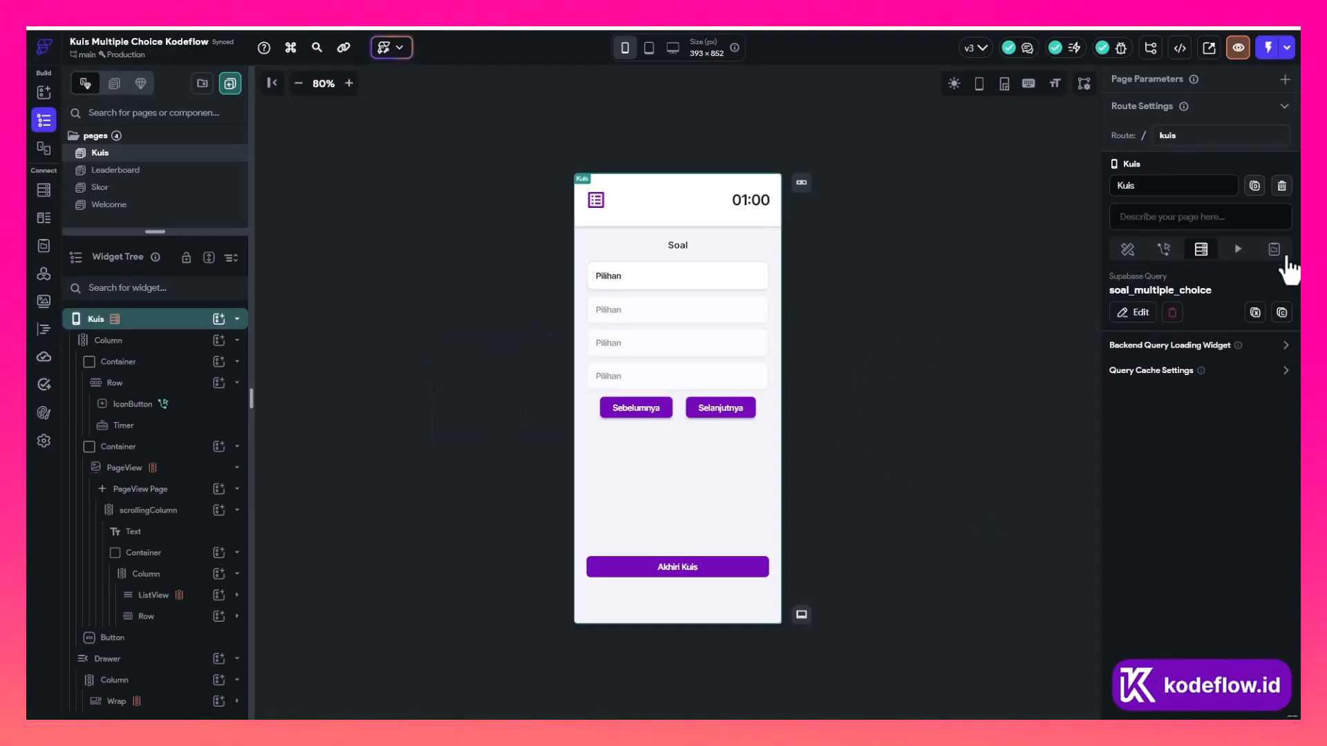
left_click(1278, 251)
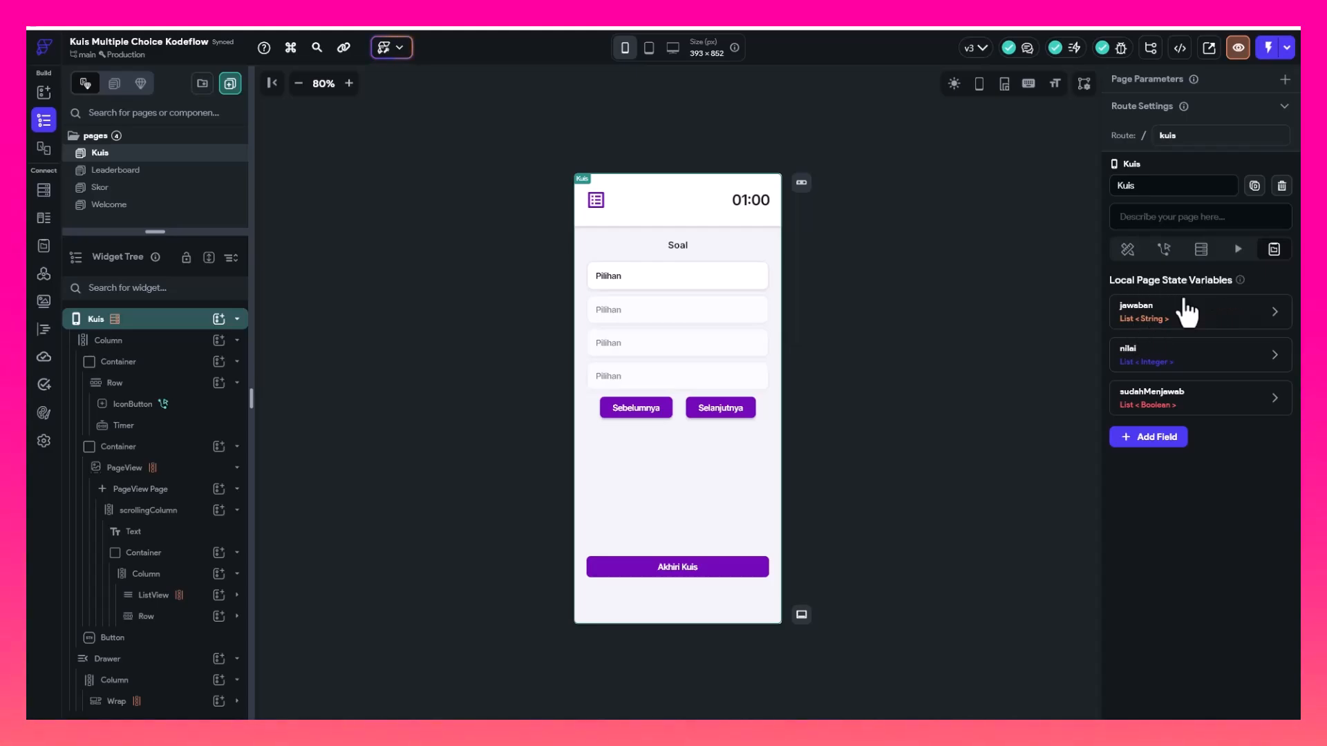
left_click(1169, 338)
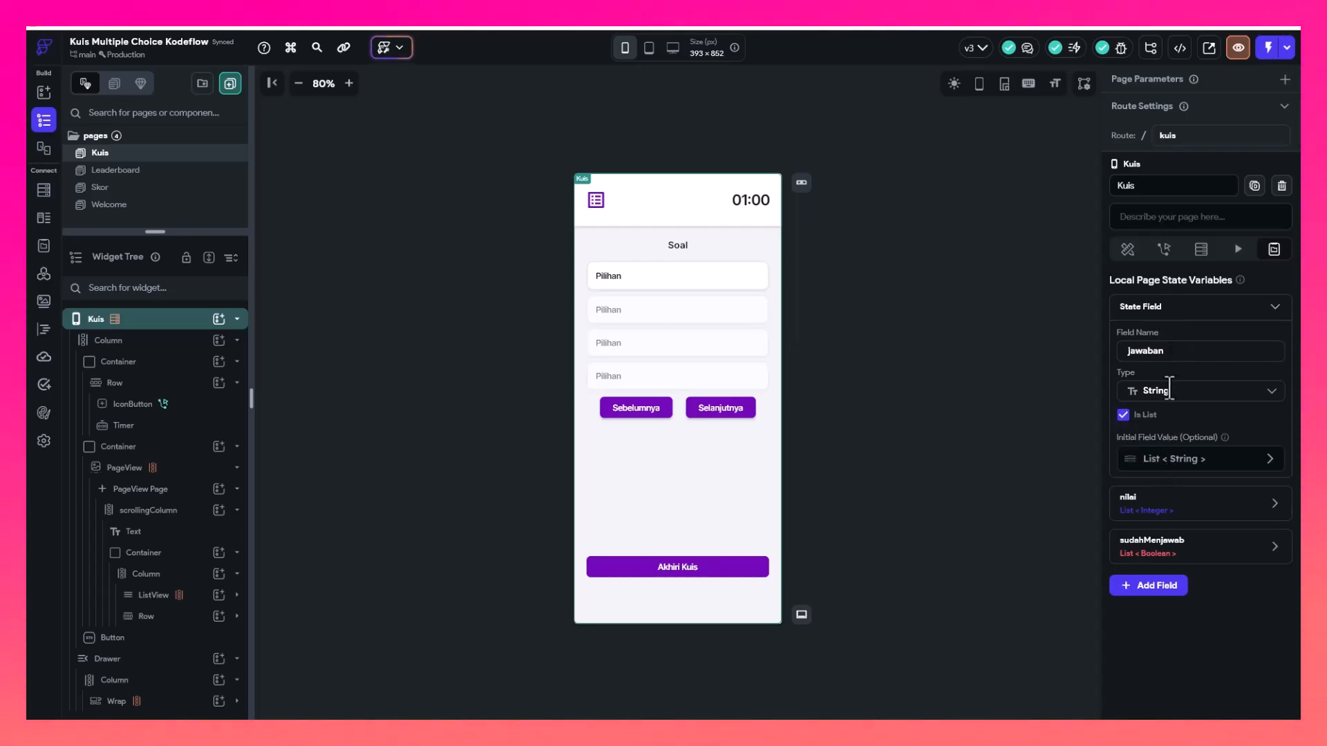
key("alt+Tab")
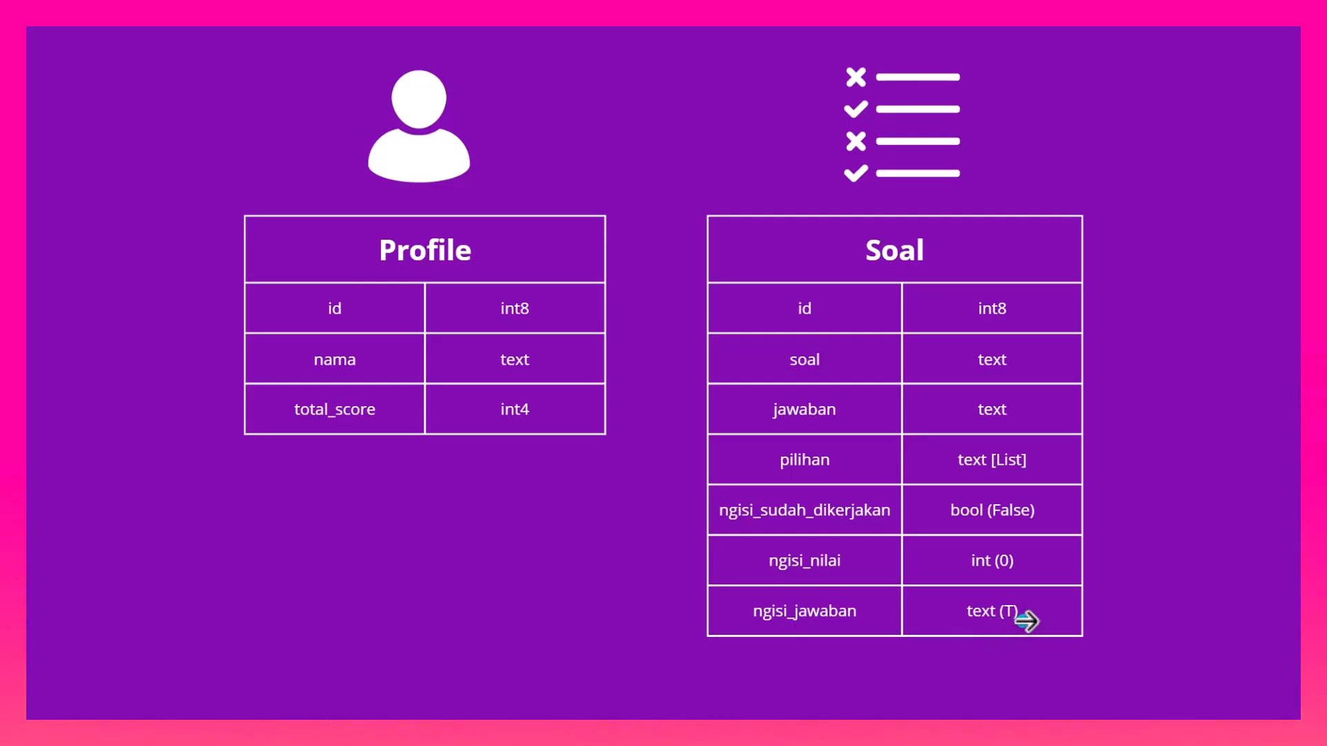
key("alt+Tab")
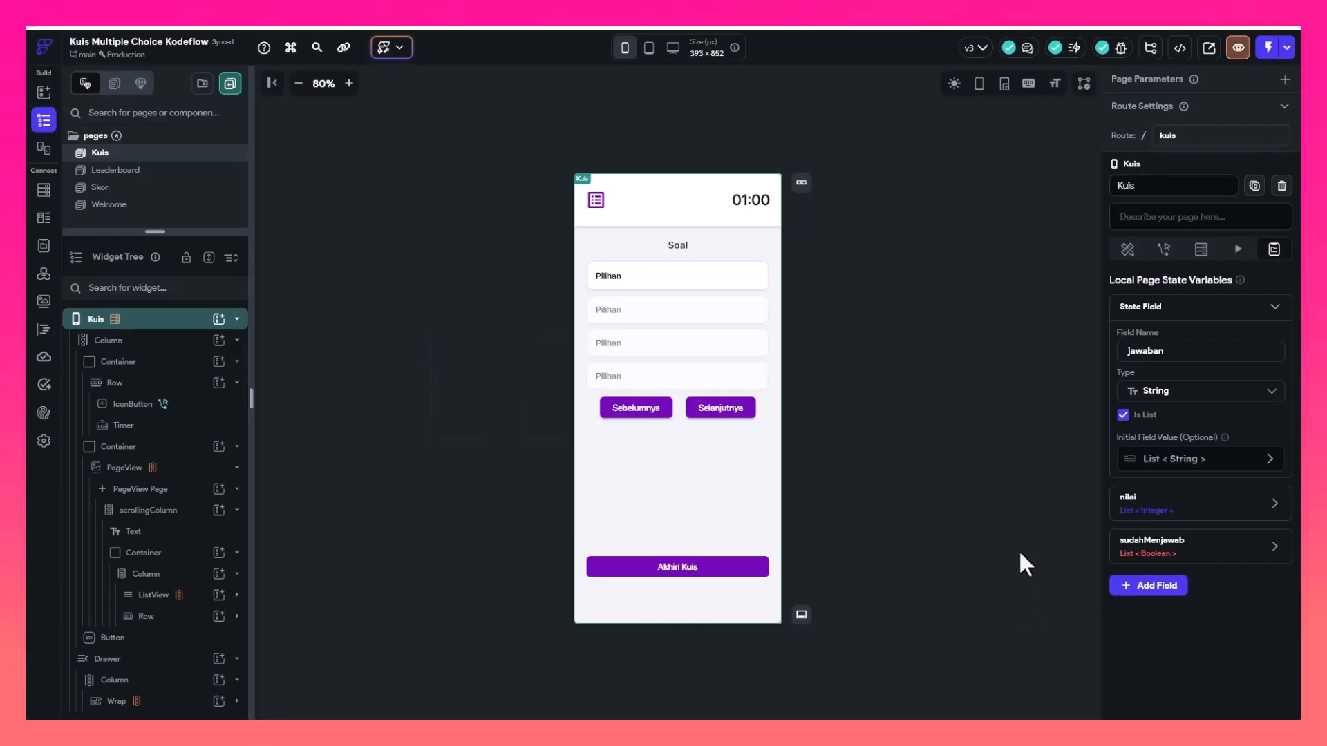
left_click(1175, 499)
scroll(1168, 525, "down", 2)
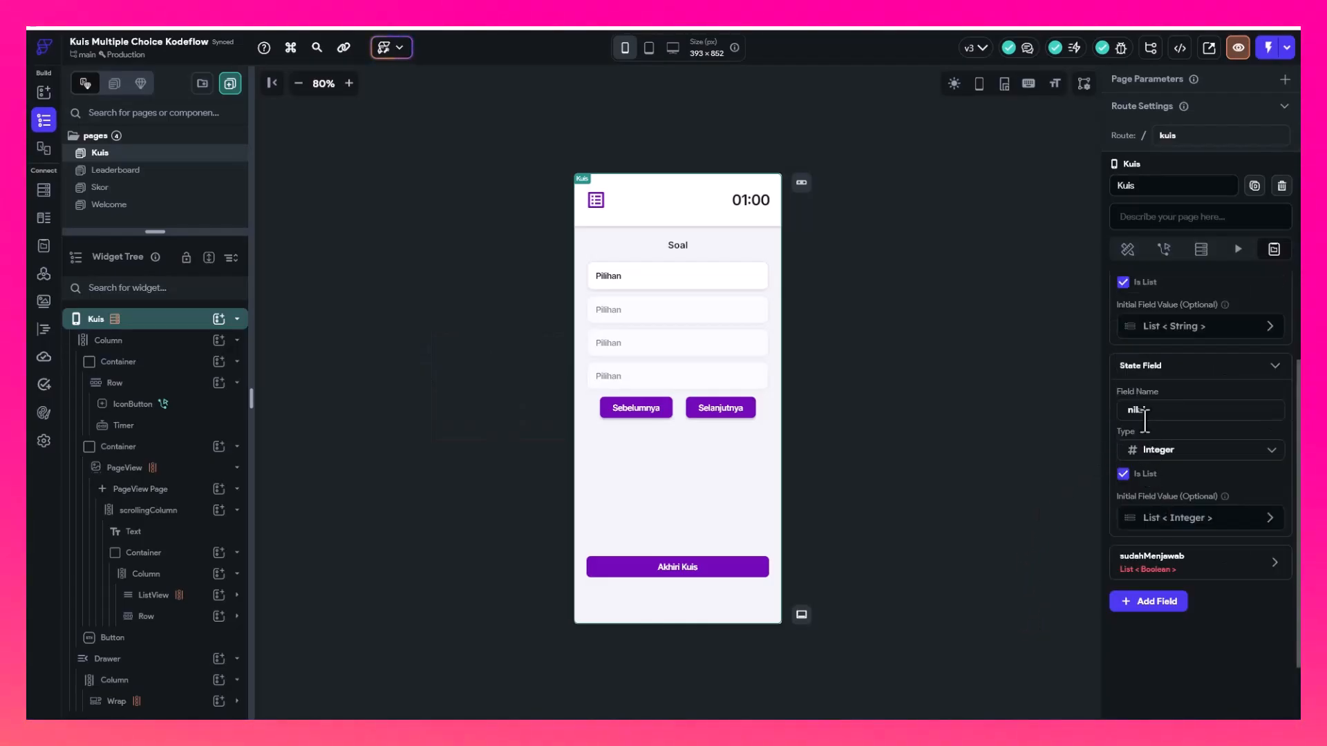
key("alt+Tab")
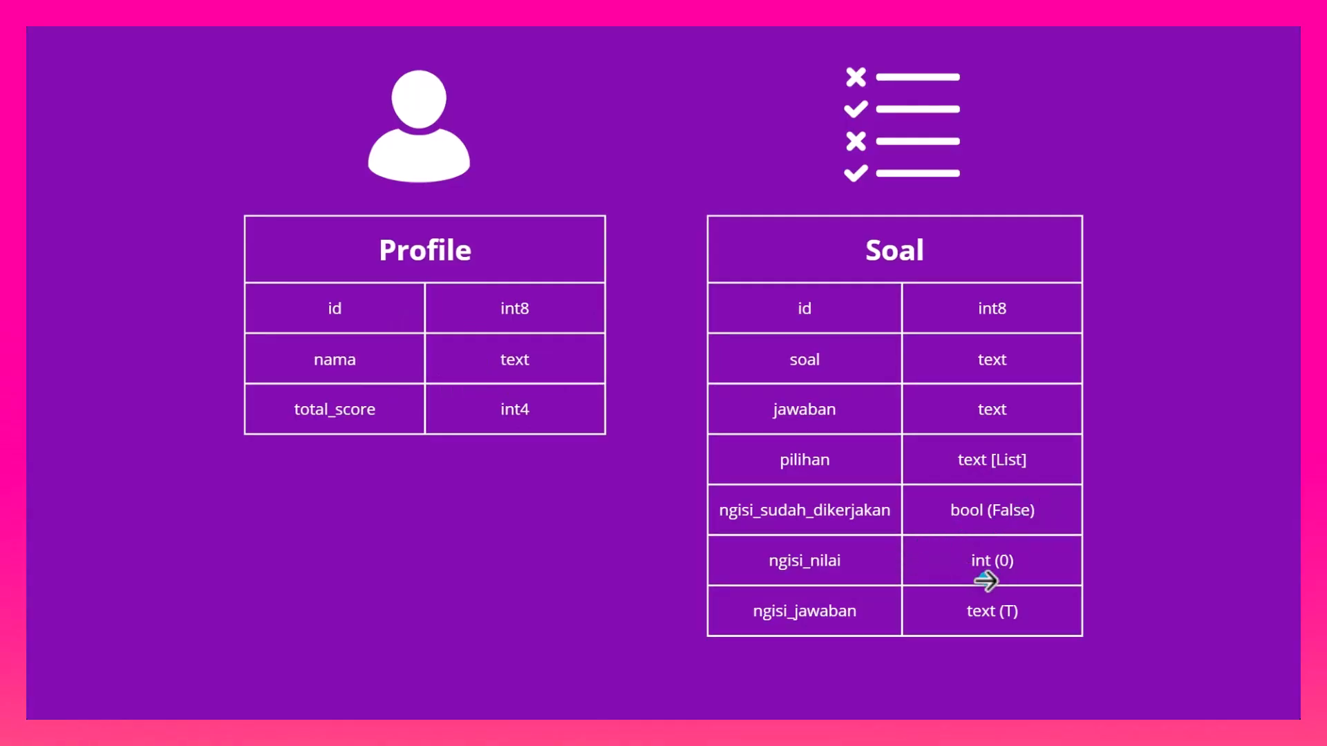
key("alt+Tab")
left_click(1141, 560)
scroll(1179, 584, "down", 1)
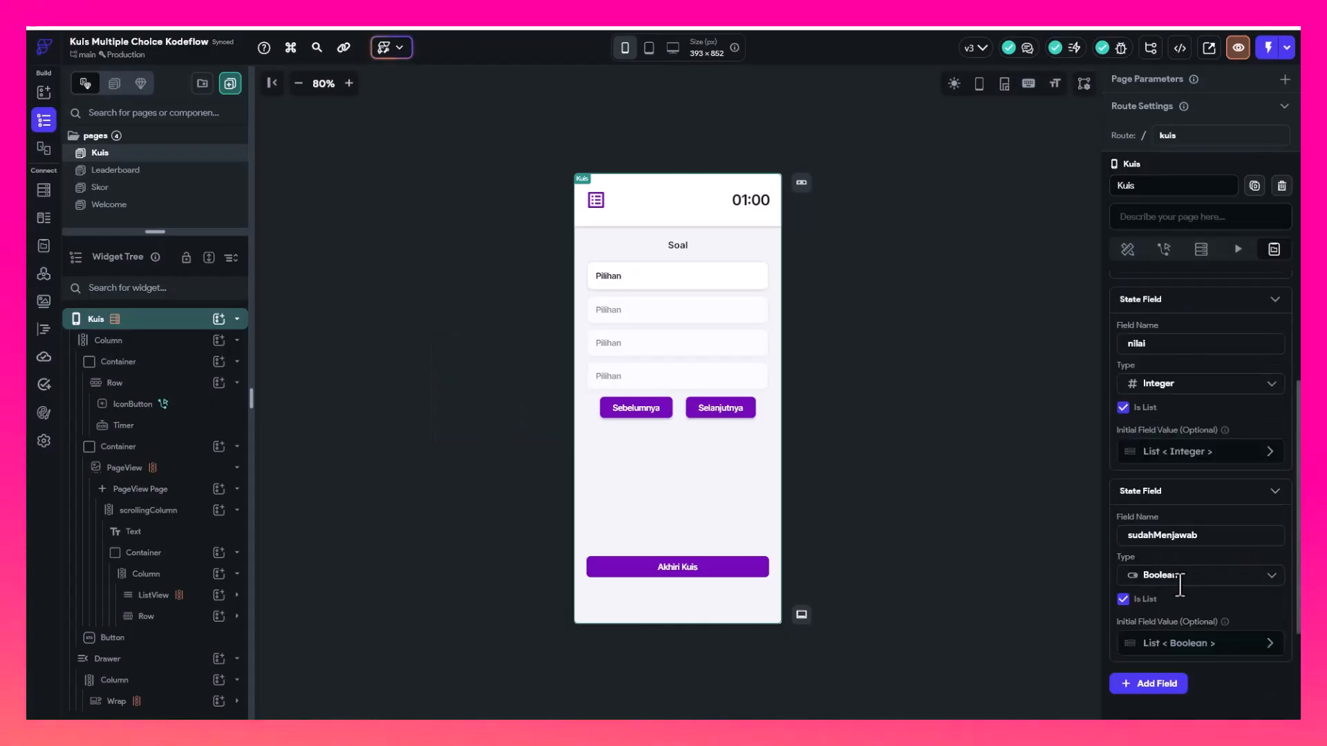
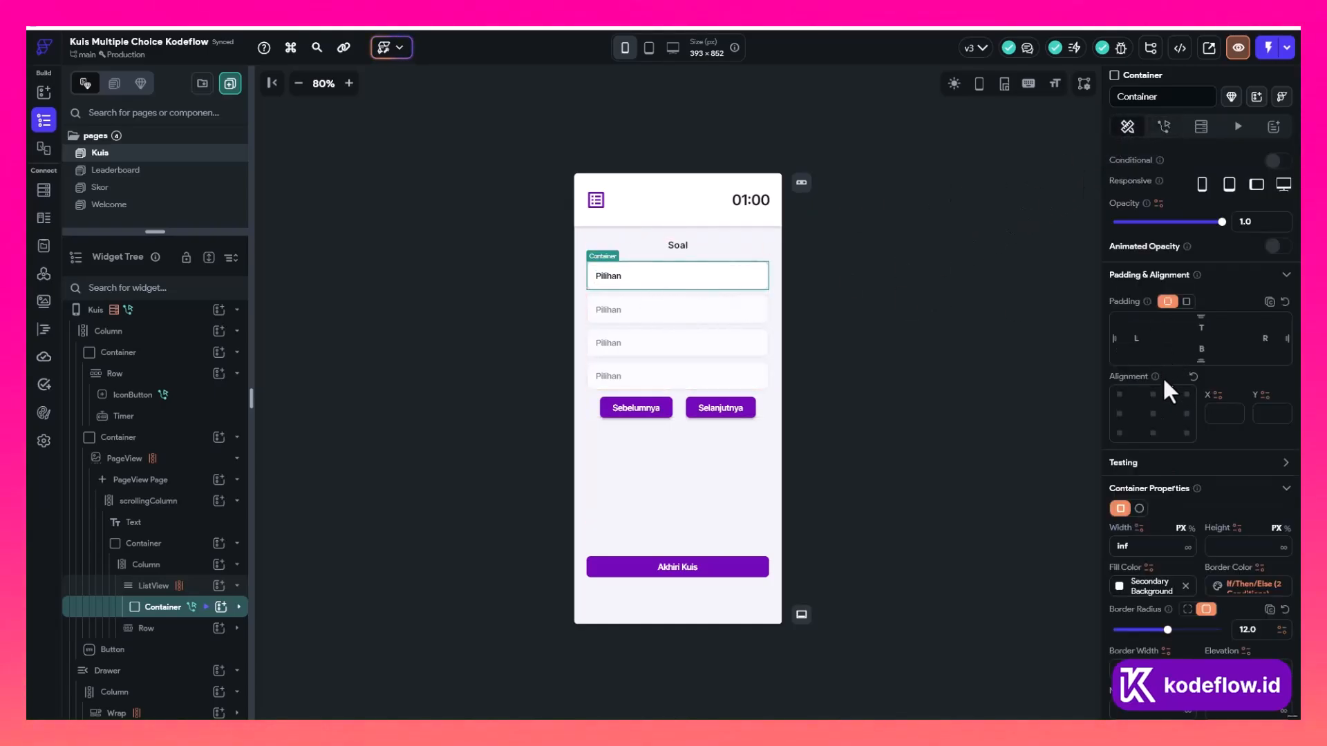
Examine the If/Then/Else border color conditions of the Pilihan option Container, and return to the Kuis page
scroll(1162, 375, "down", 2)
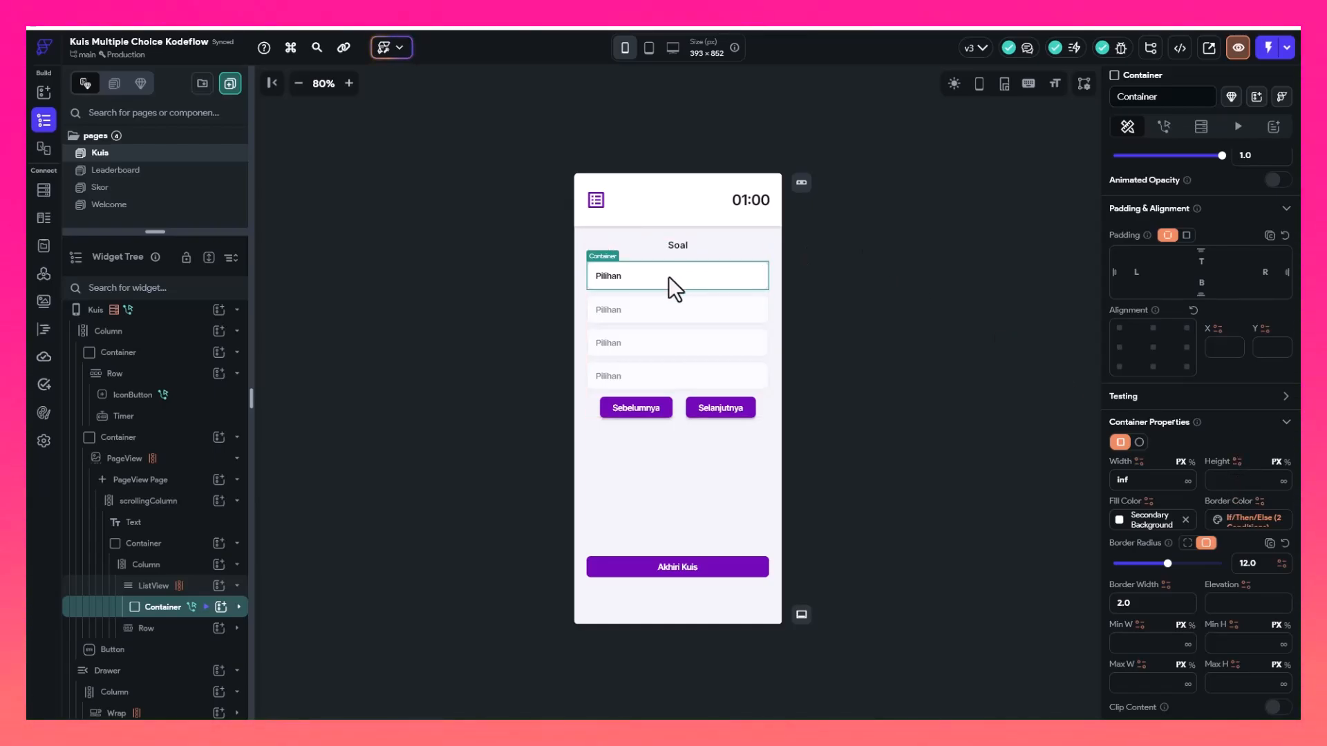
left_click(1255, 520)
left_click(854, 337)
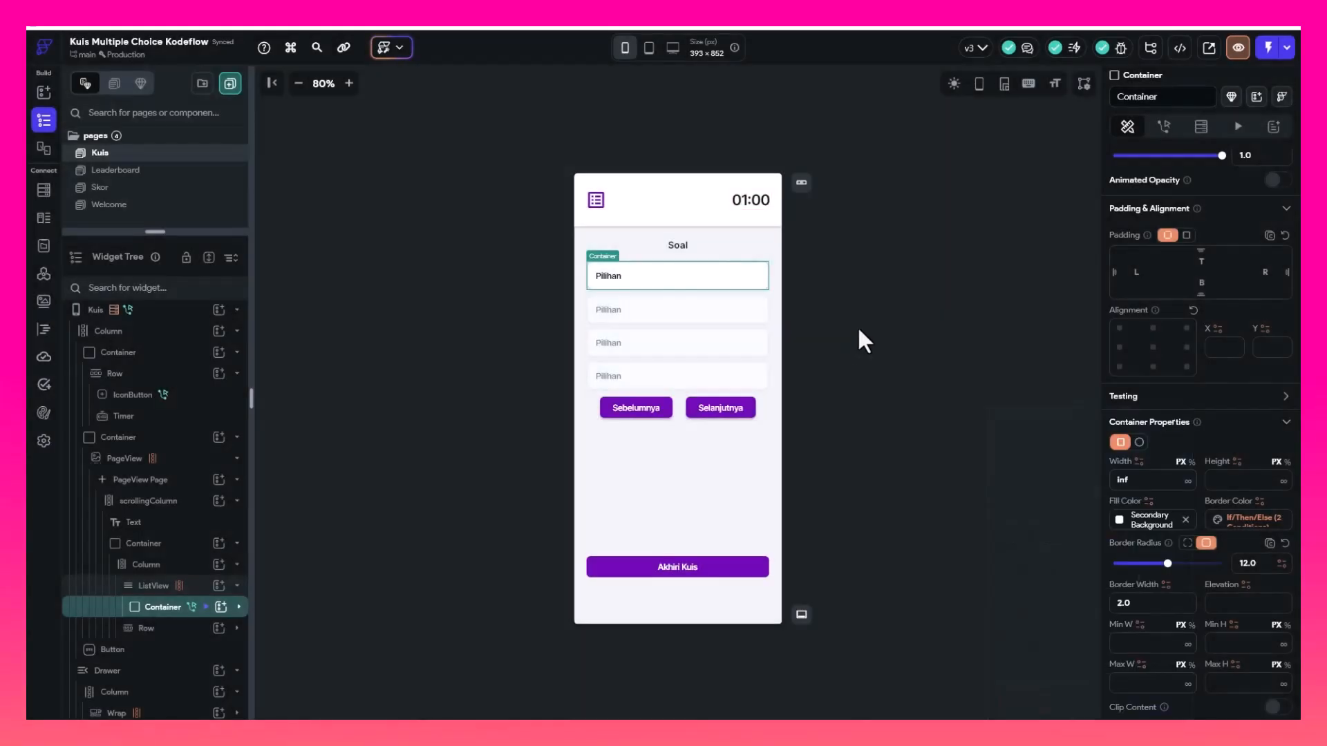
left_click(966, 322)
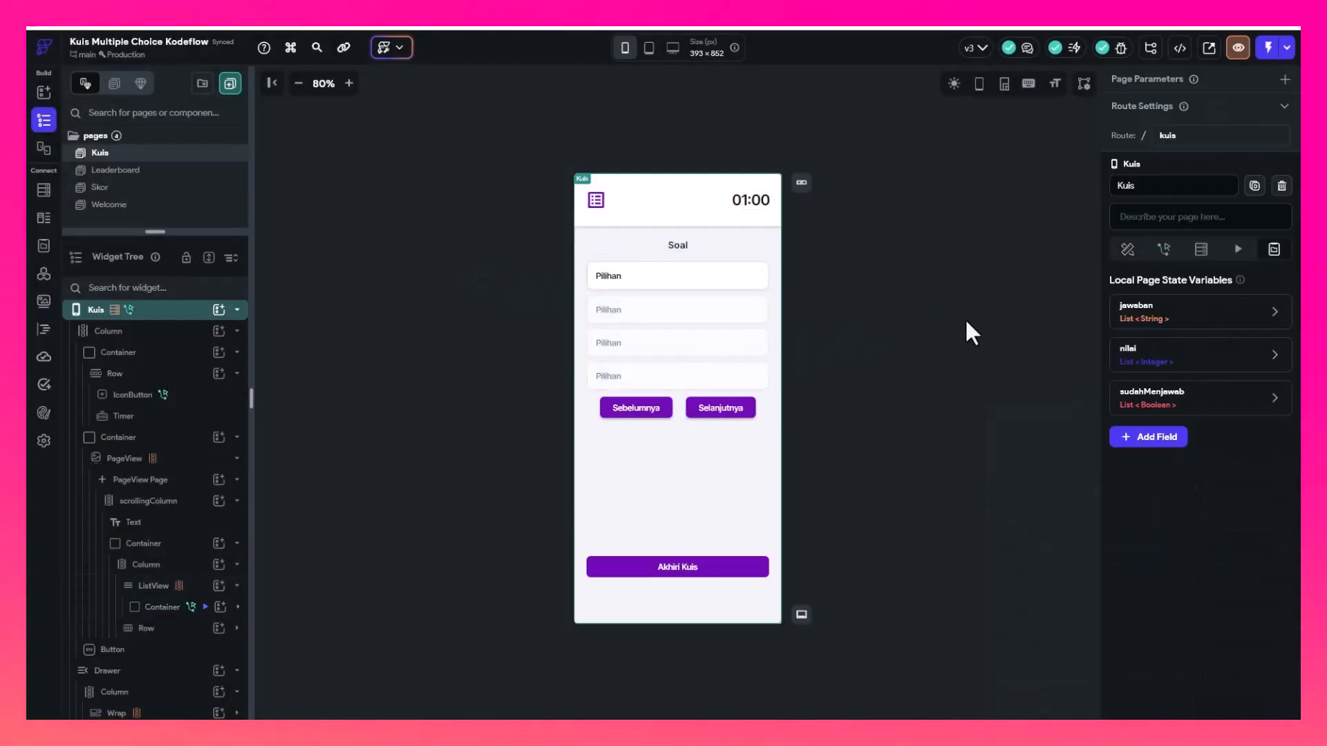
Show the Kuis page's Drawer for editing and examine the container properties of the number Container inside its Wrap
left_click(594, 207)
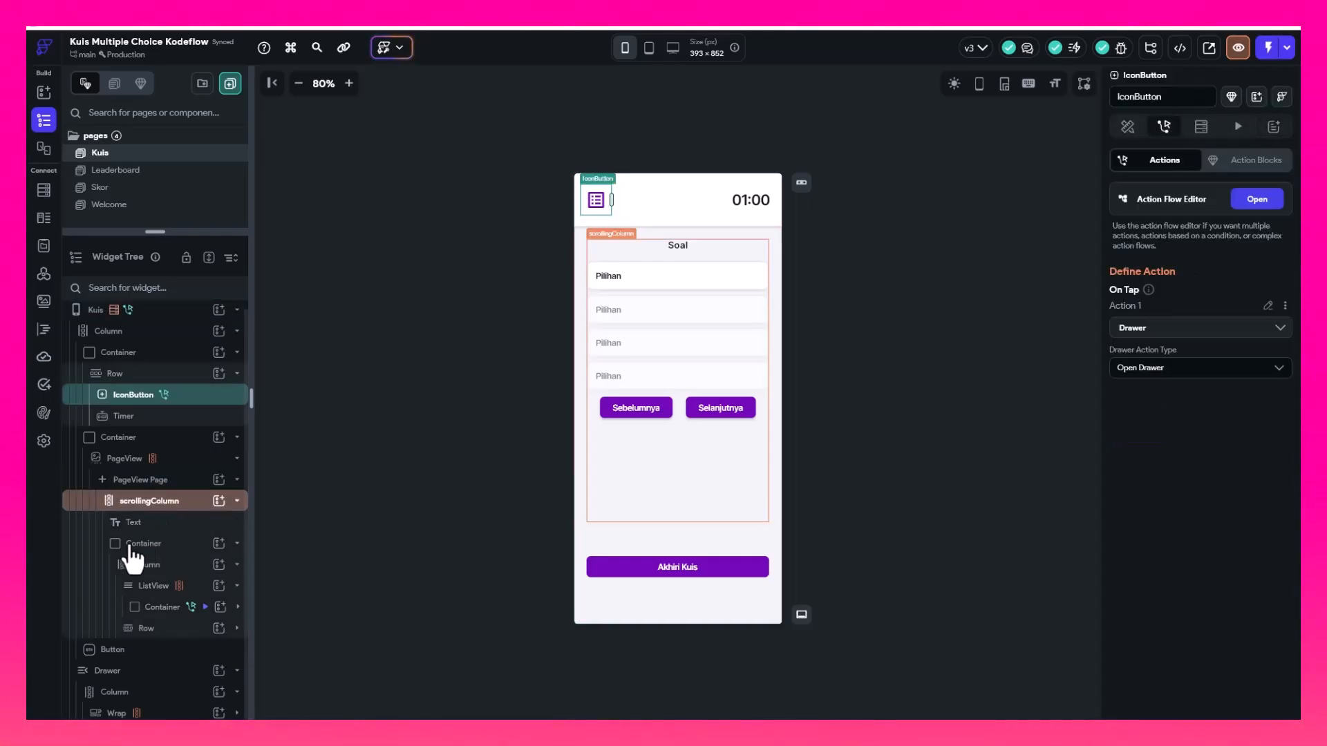
left_click(142, 670)
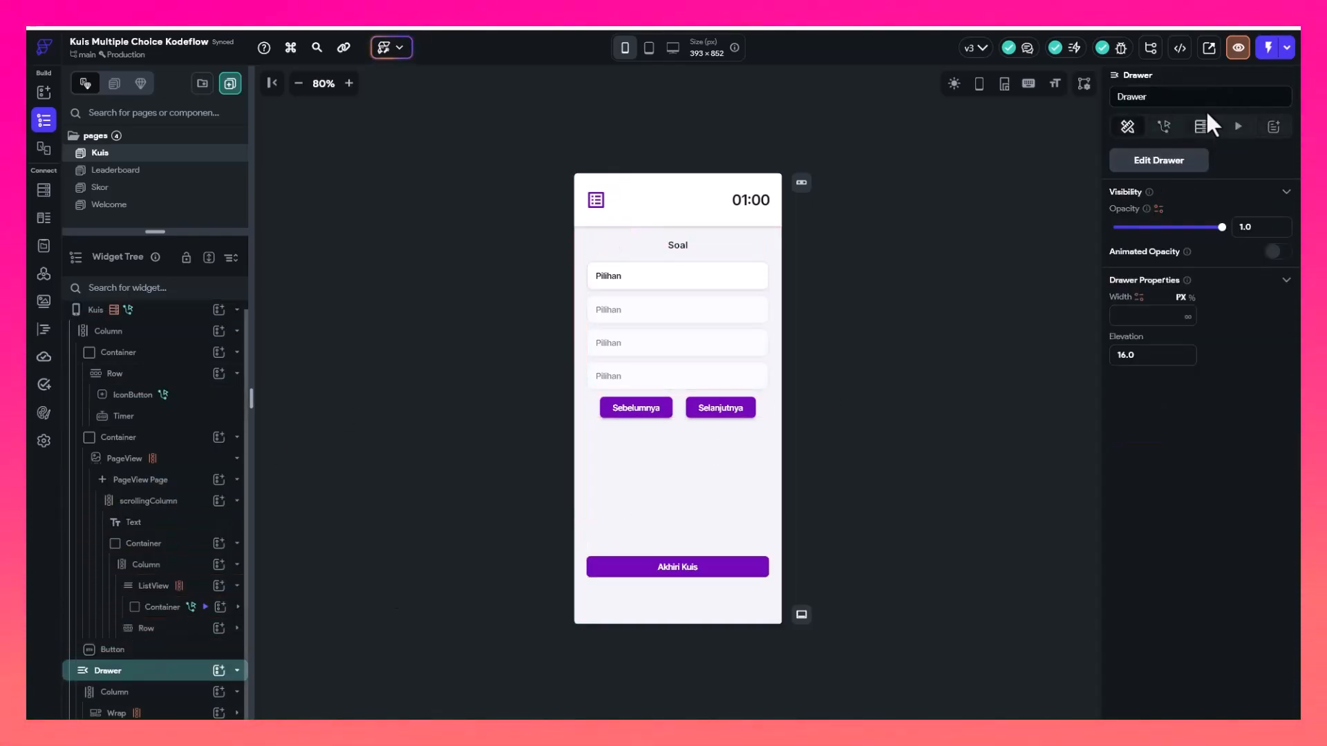
left_click(1149, 164)
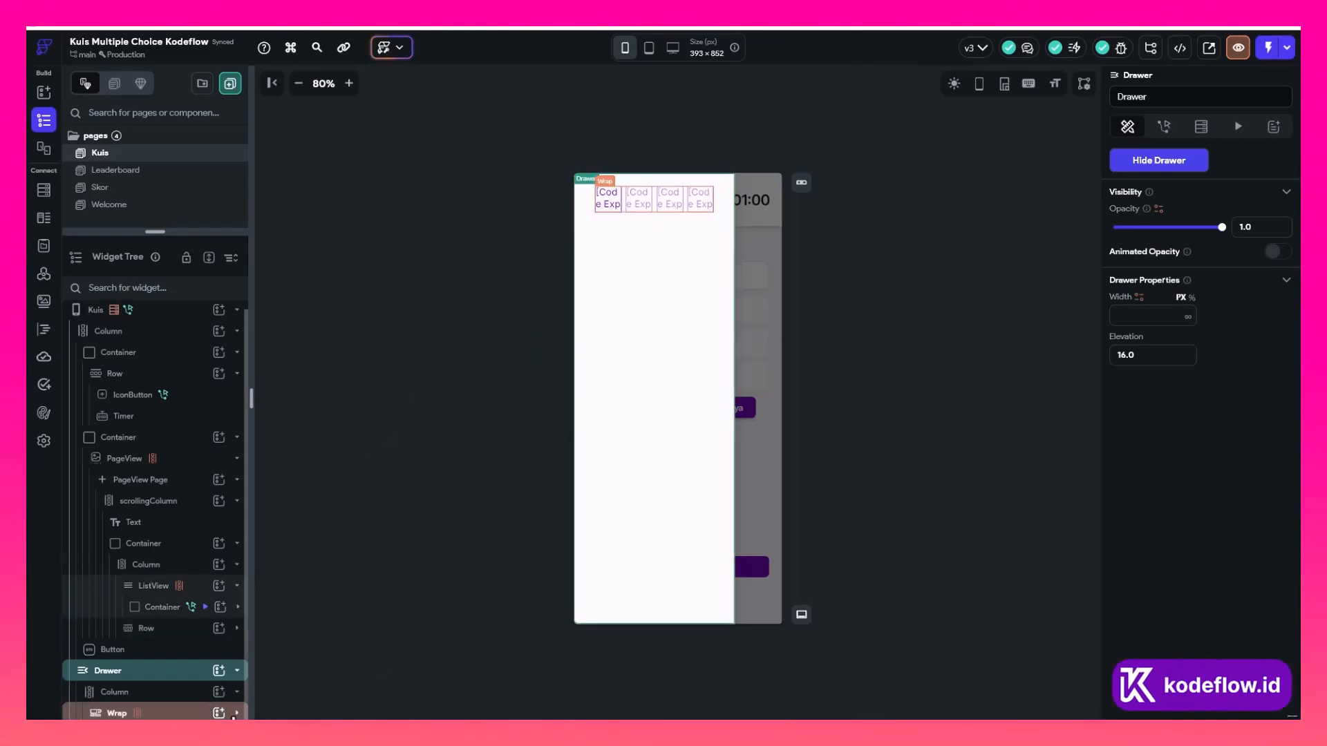
scroll(166, 663, "down", 1)
left_click(163, 692)
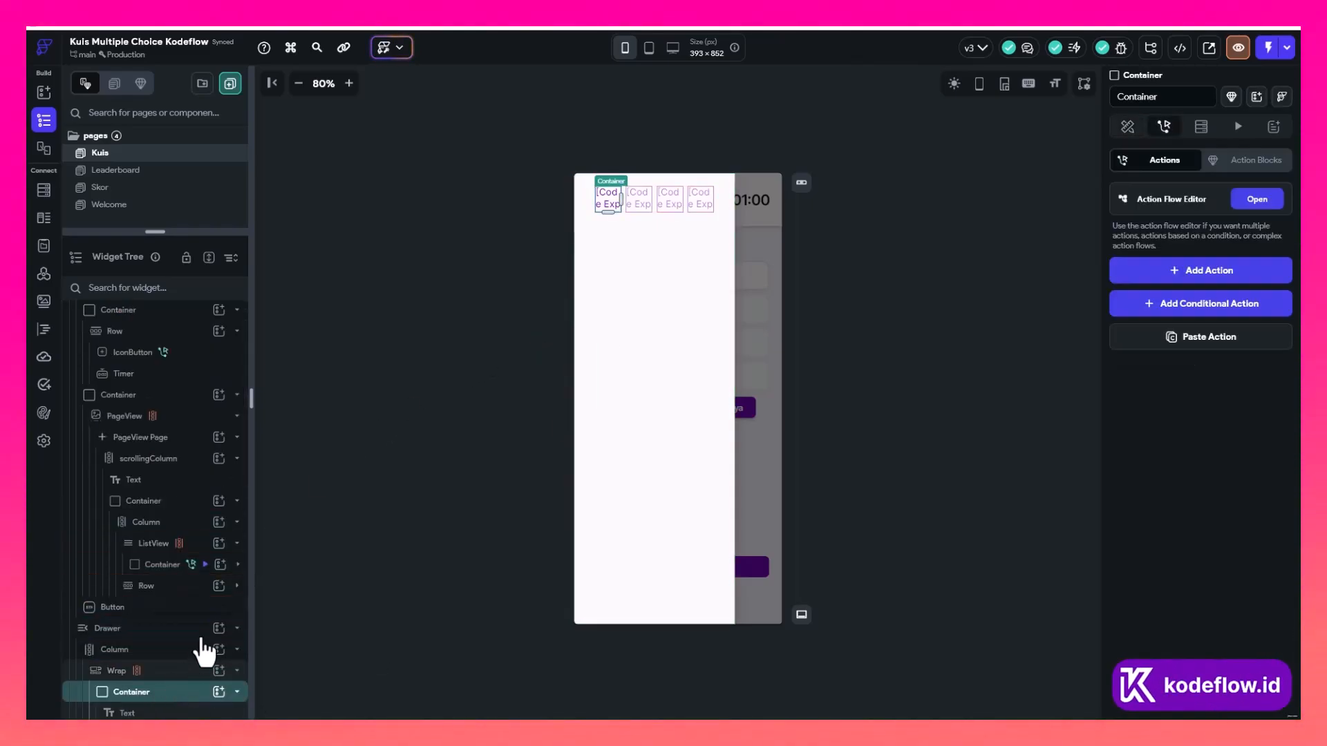
left_click(1129, 127)
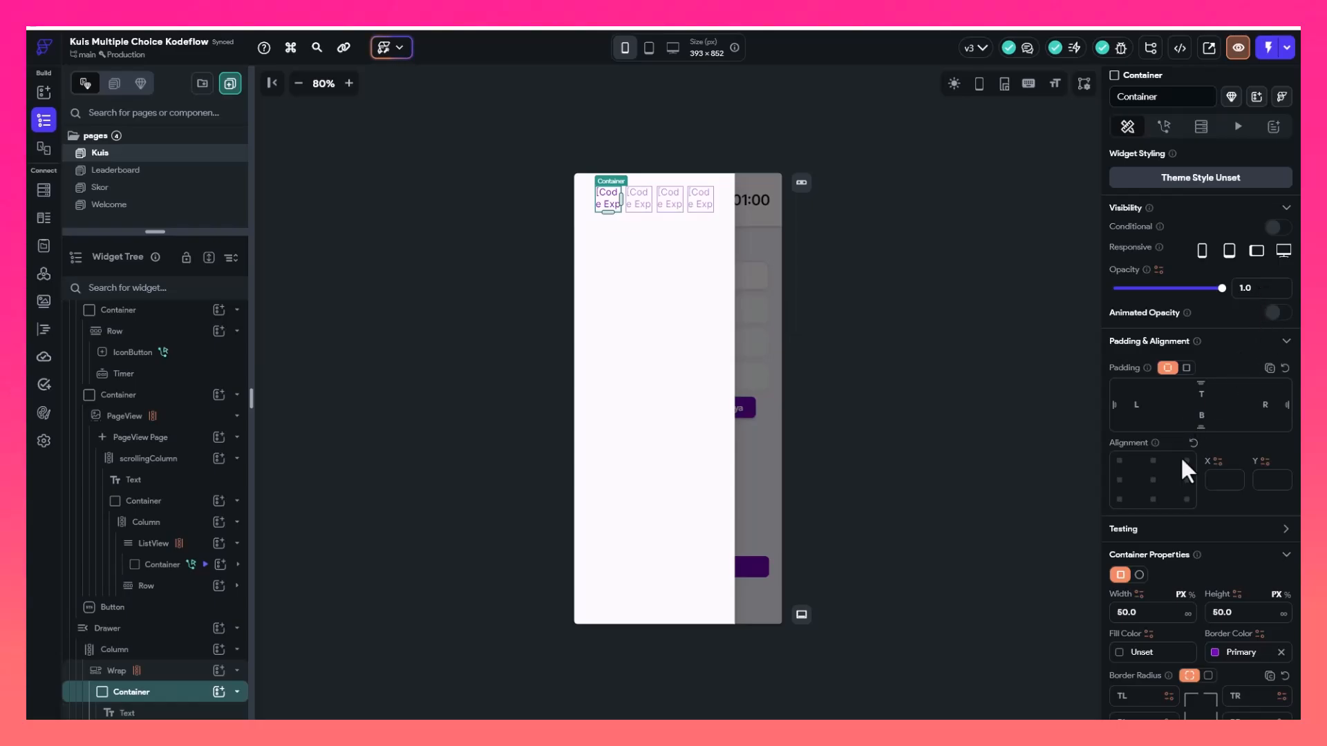
scroll(1188, 424, "down", 5)
scroll(1175, 463, "up", 1)
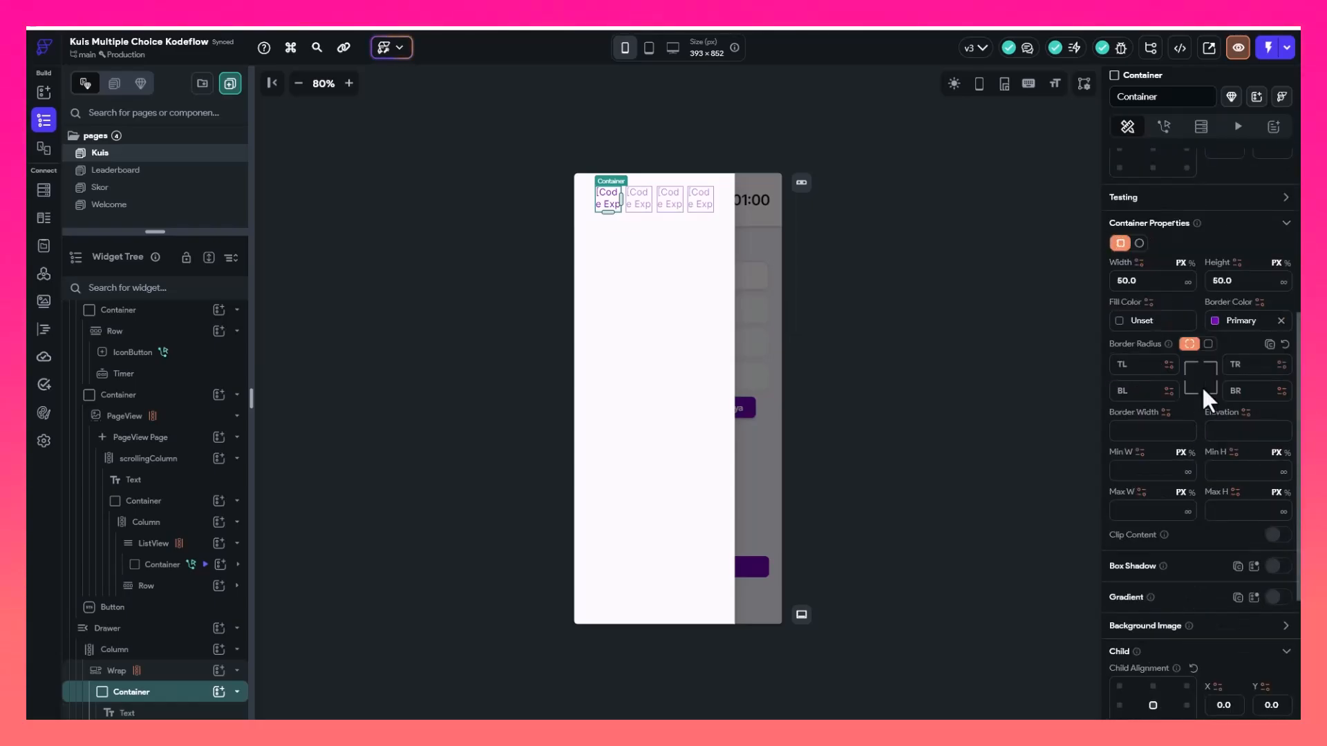
left_click(1148, 303)
scroll(1004, 451, "down", 2)
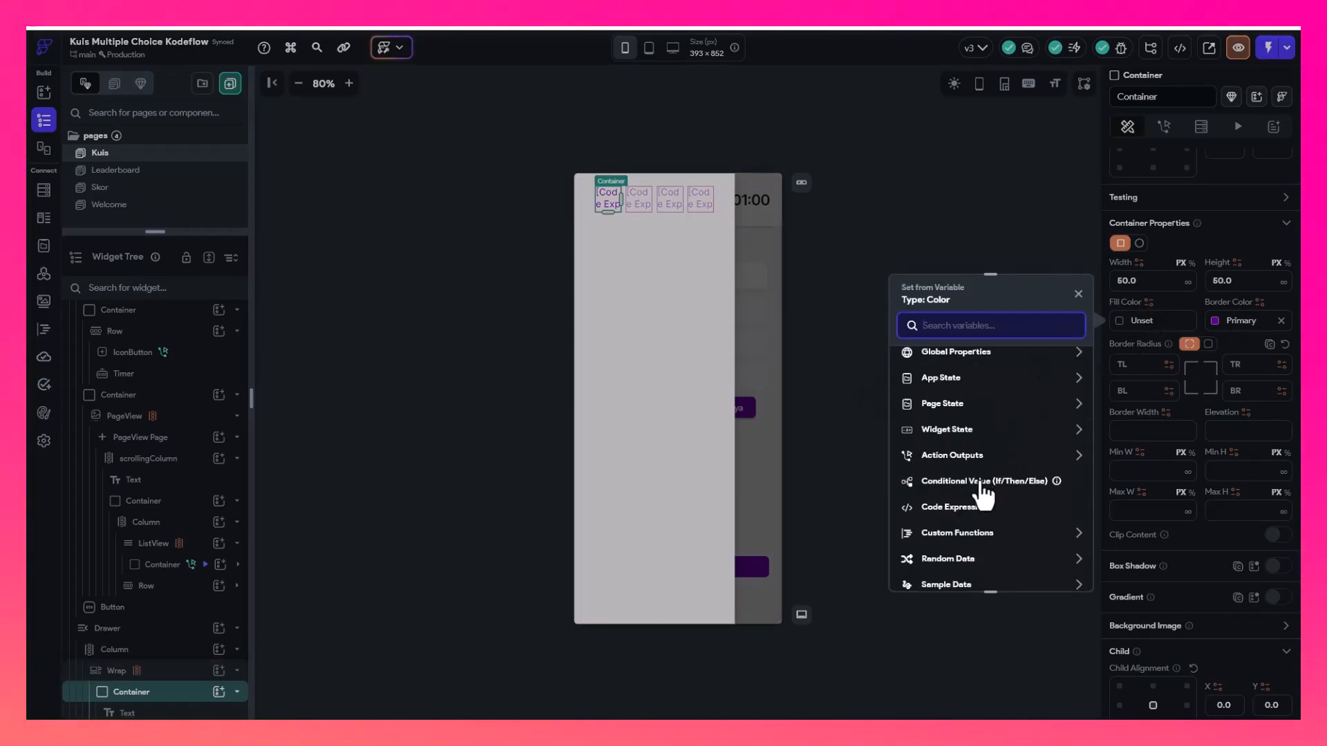
left_click(981, 484)
left_click(974, 407)
left_click(817, 467)
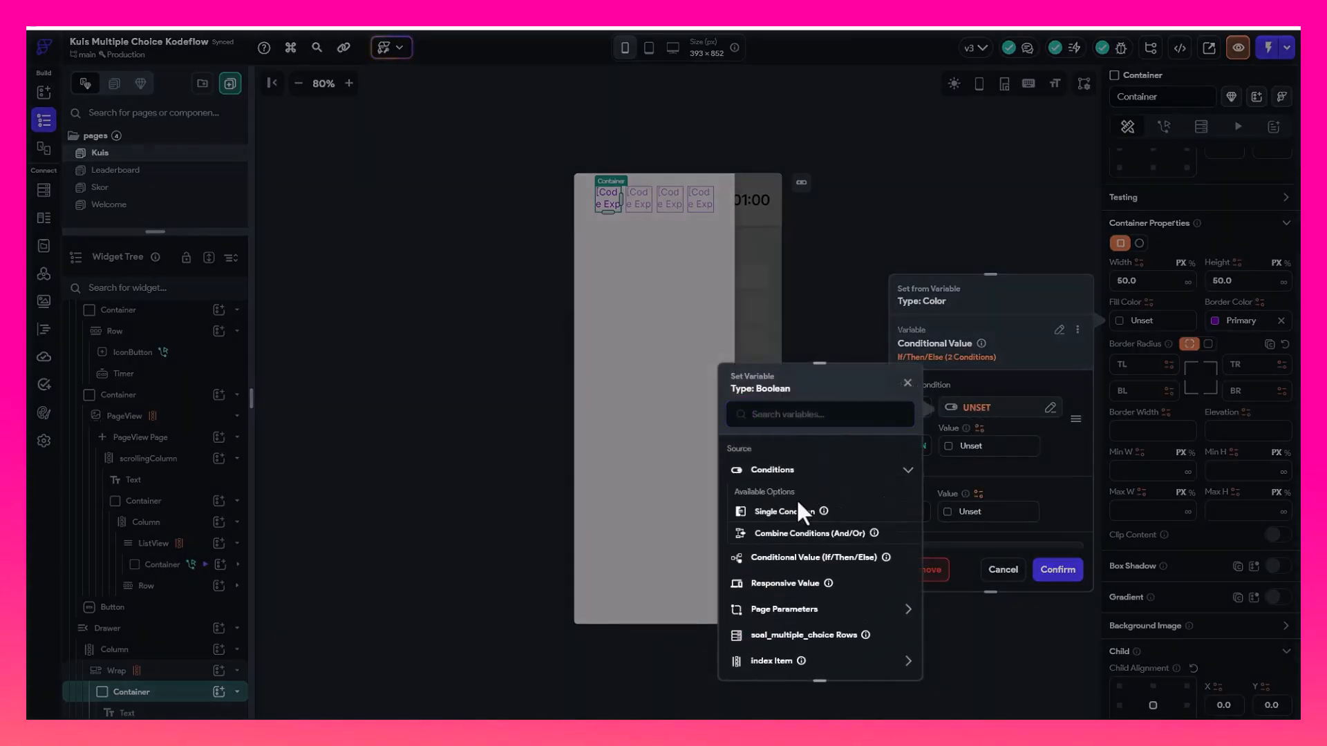
left_click(792, 513)
left_click(788, 492)
left_click(785, 522)
scroll(624, 550, "down", 1)
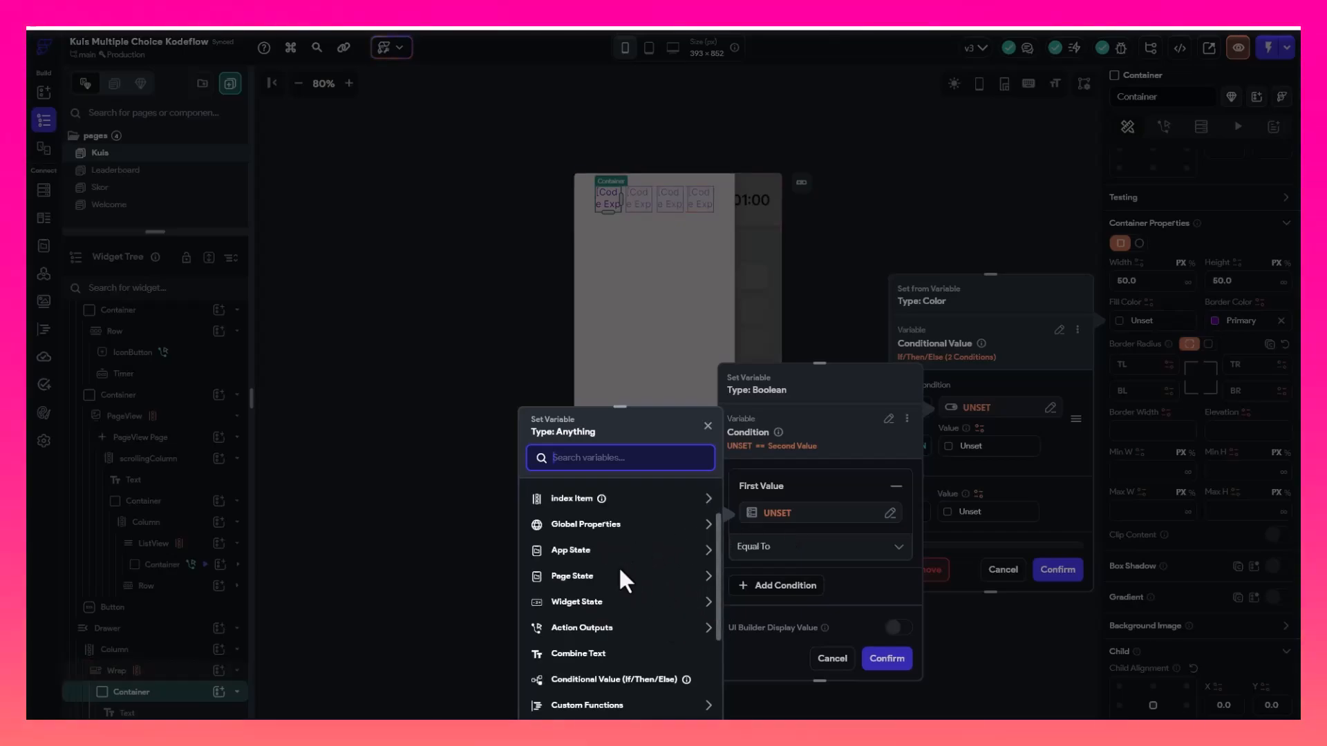
left_click(597, 578)
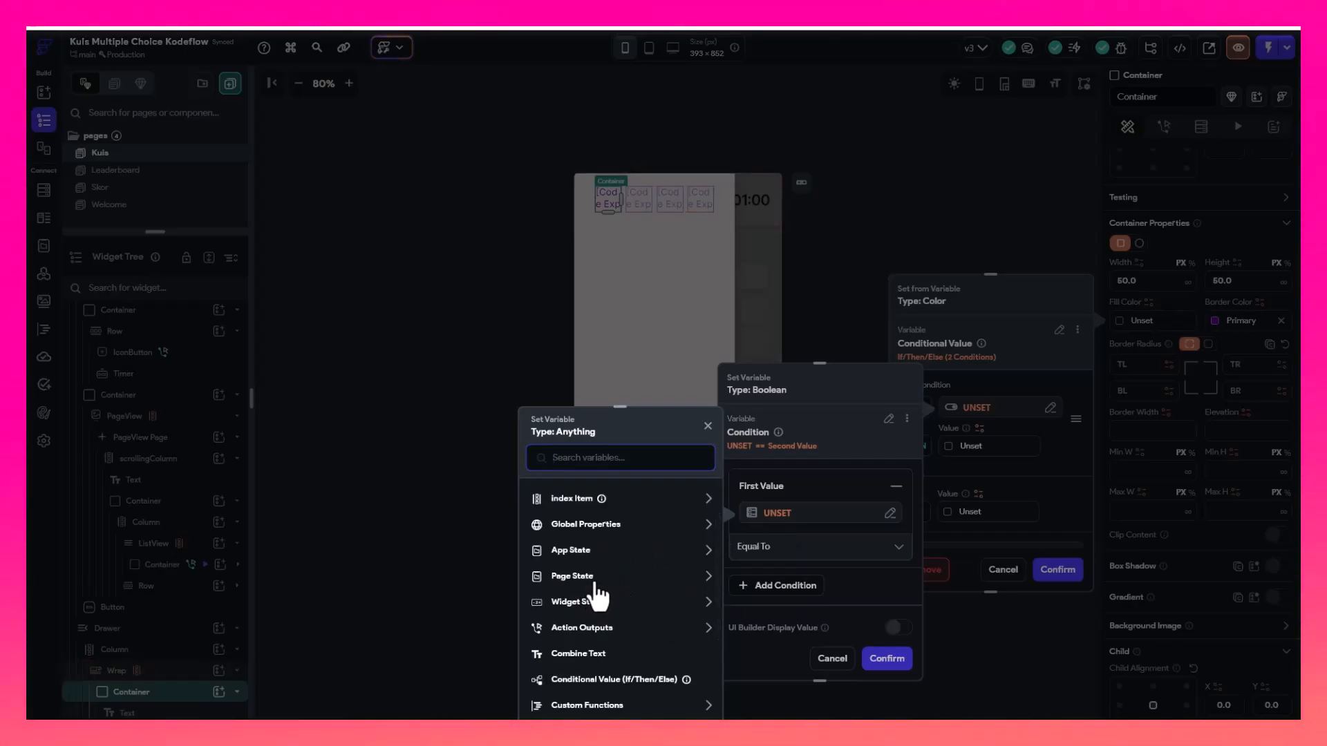
scroll(598, 596, "down", 1)
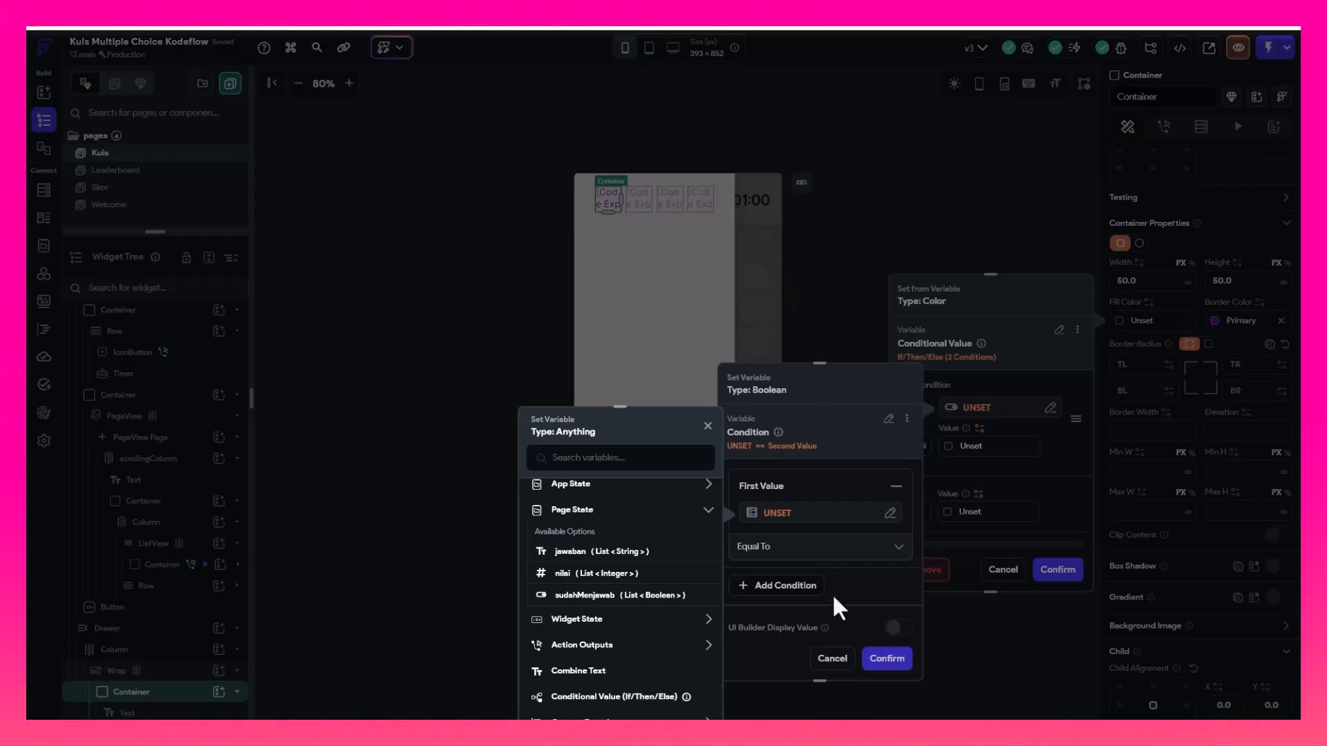
left_click(829, 666)
left_click(836, 656)
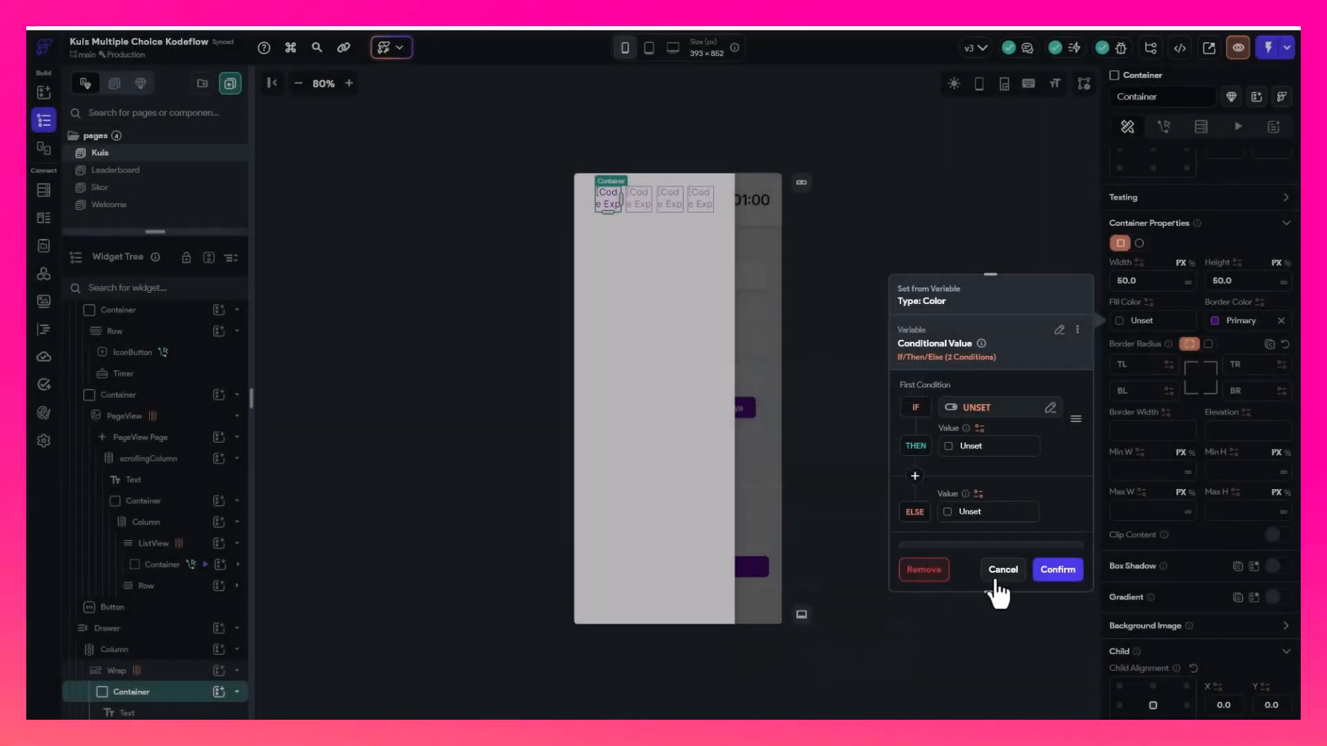
left_click(998, 579)
Hide the Drawer on the canvas and return to the Kuis page
left_click(159, 636)
left_click(1179, 166)
left_click(790, 279)
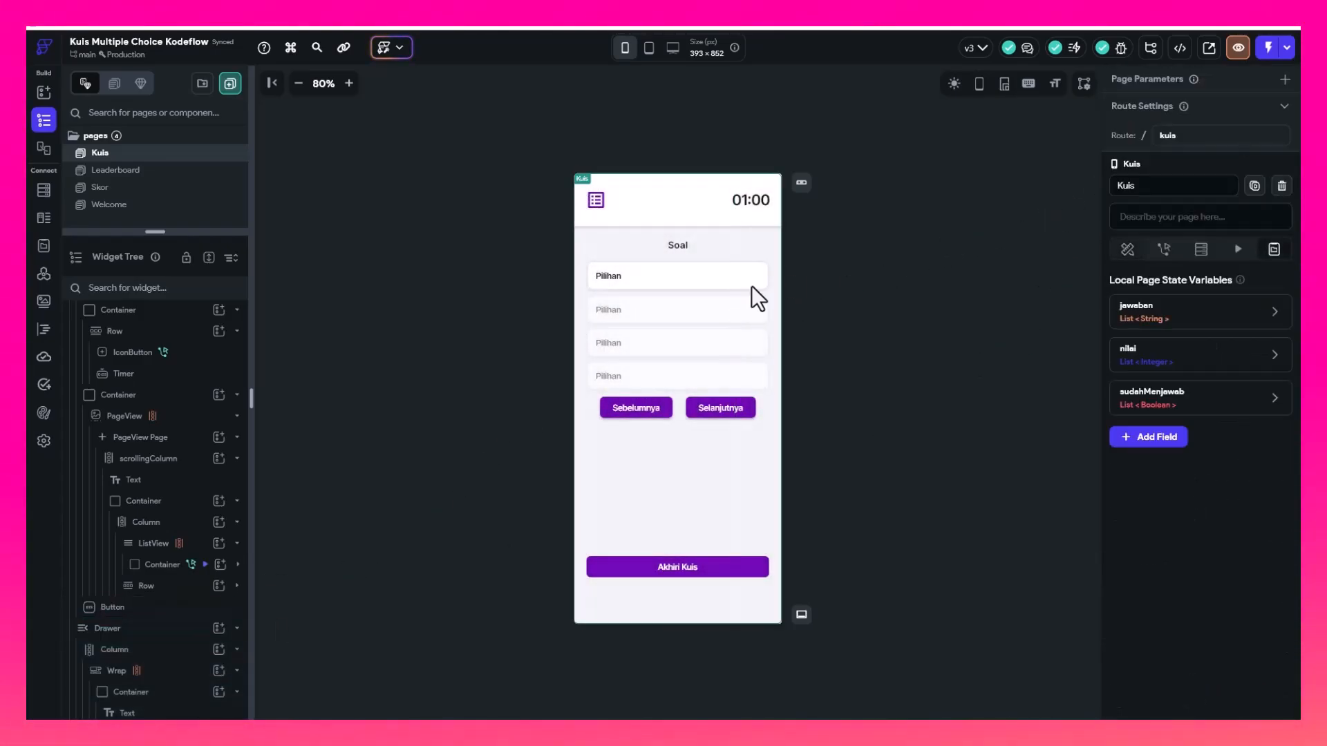
Add the nilai field to the Pilihan option Container's on-tap Update Page State action in the Action Flow Editor
left_click(695, 286)
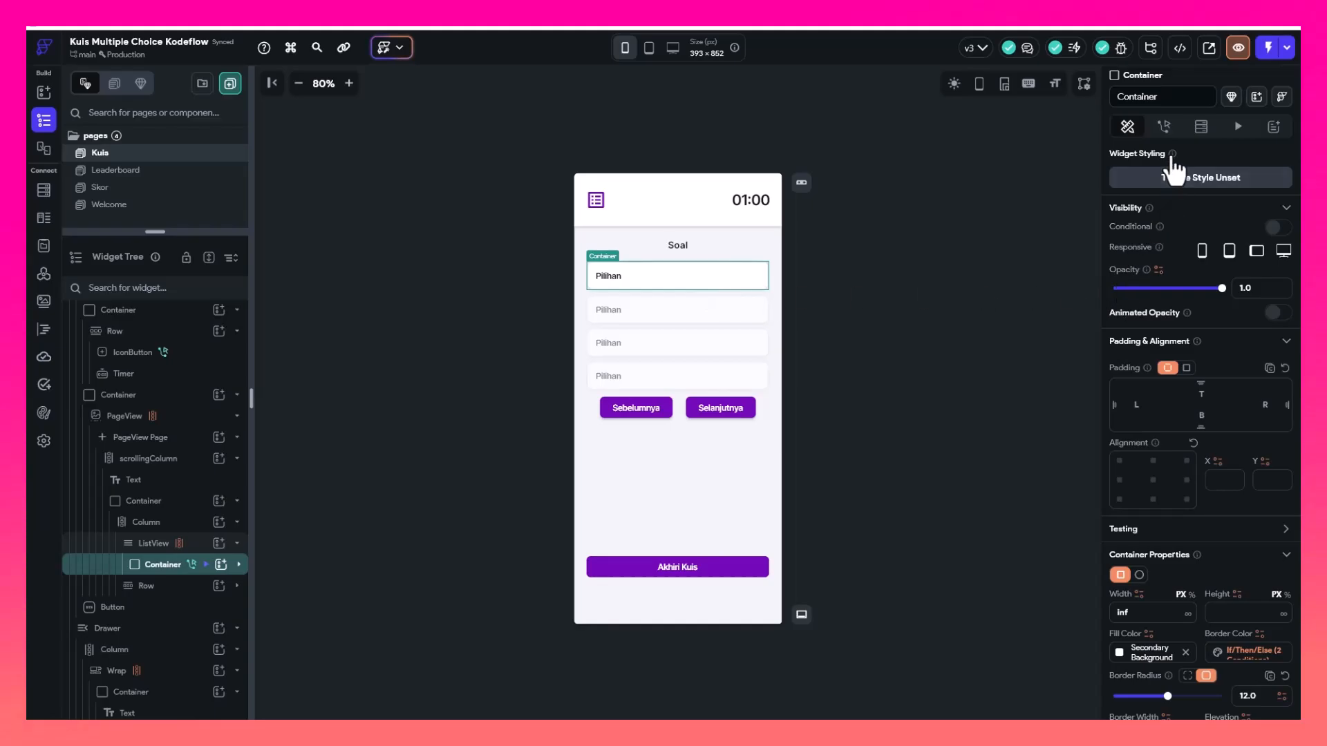
left_click(1164, 131)
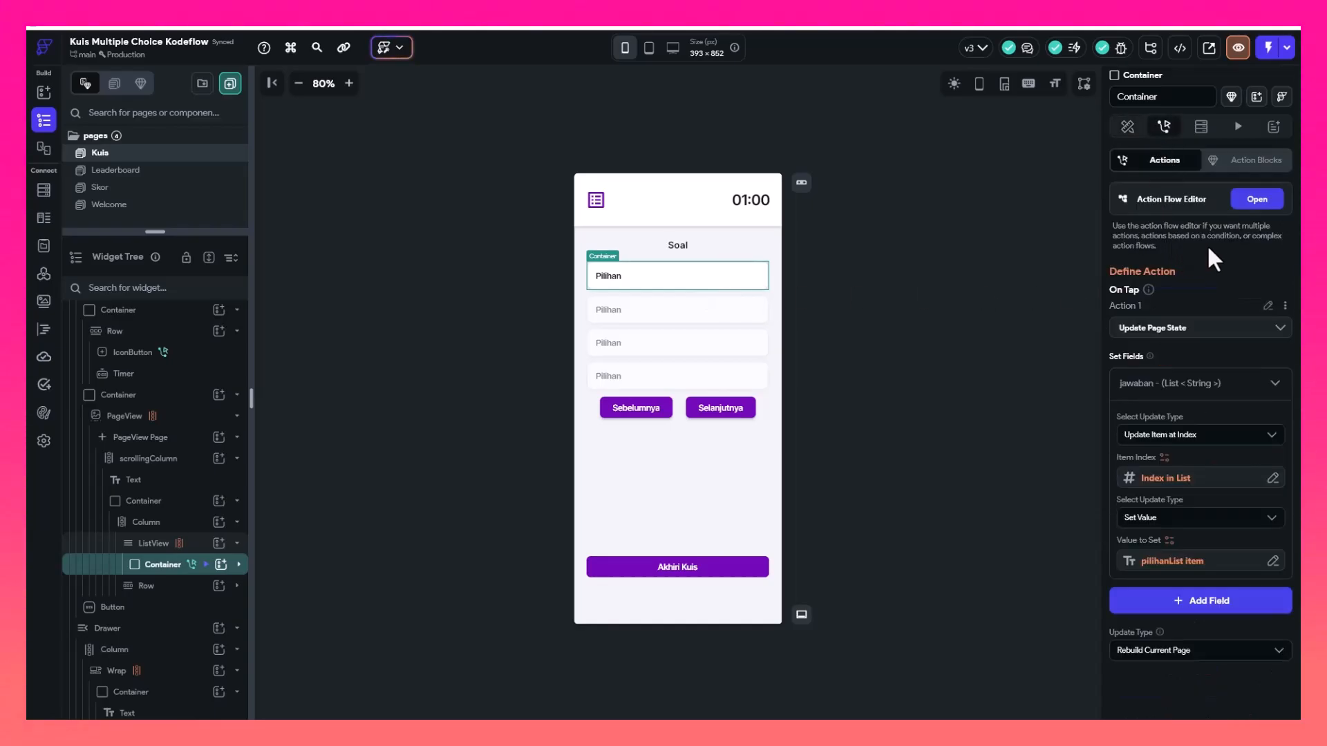
left_click(1256, 200)
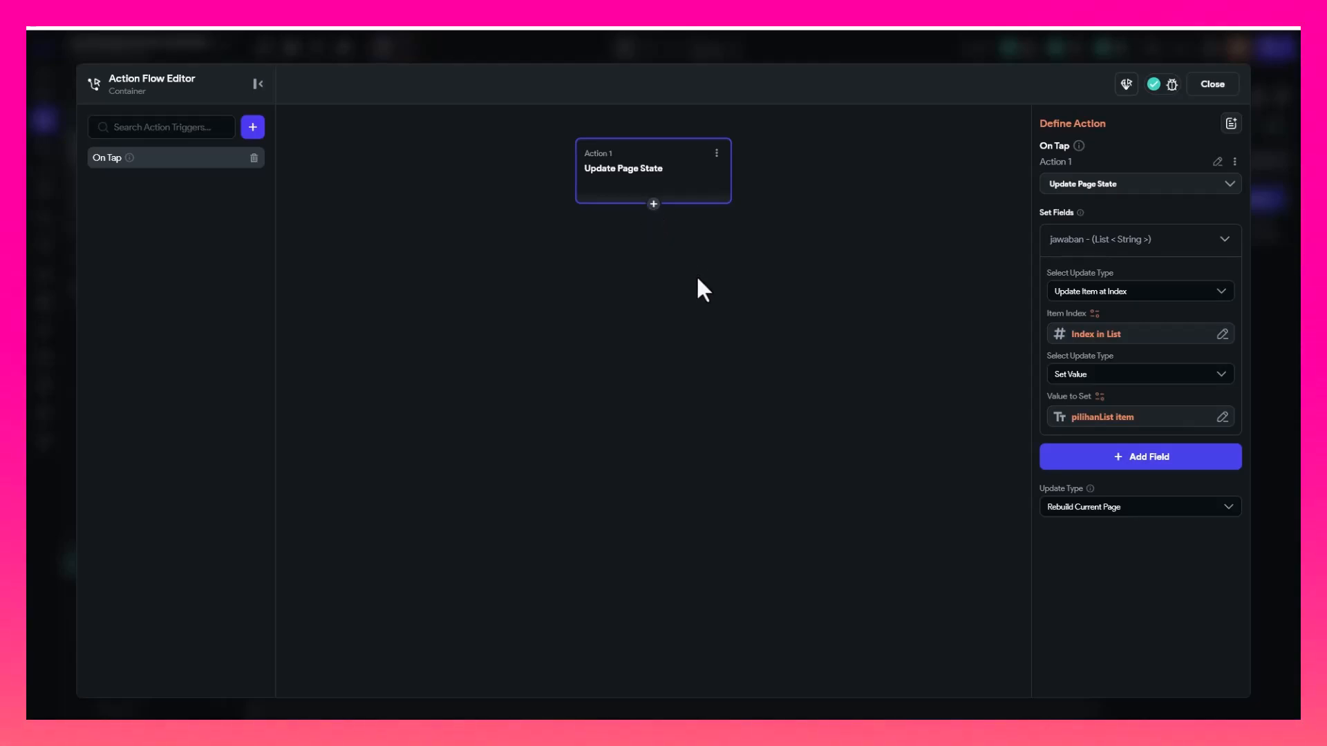
left_click(1127, 462)
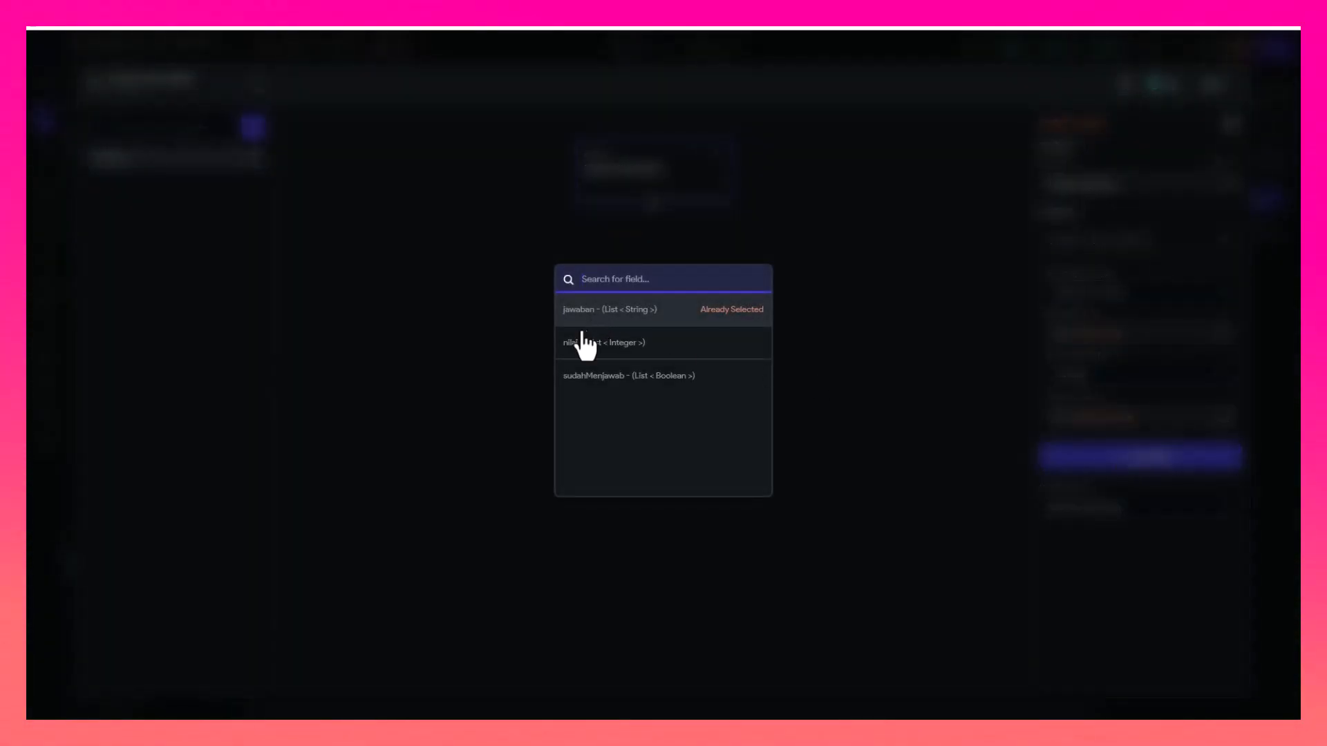
left_click(585, 348)
scroll(1204, 413, "down", 1)
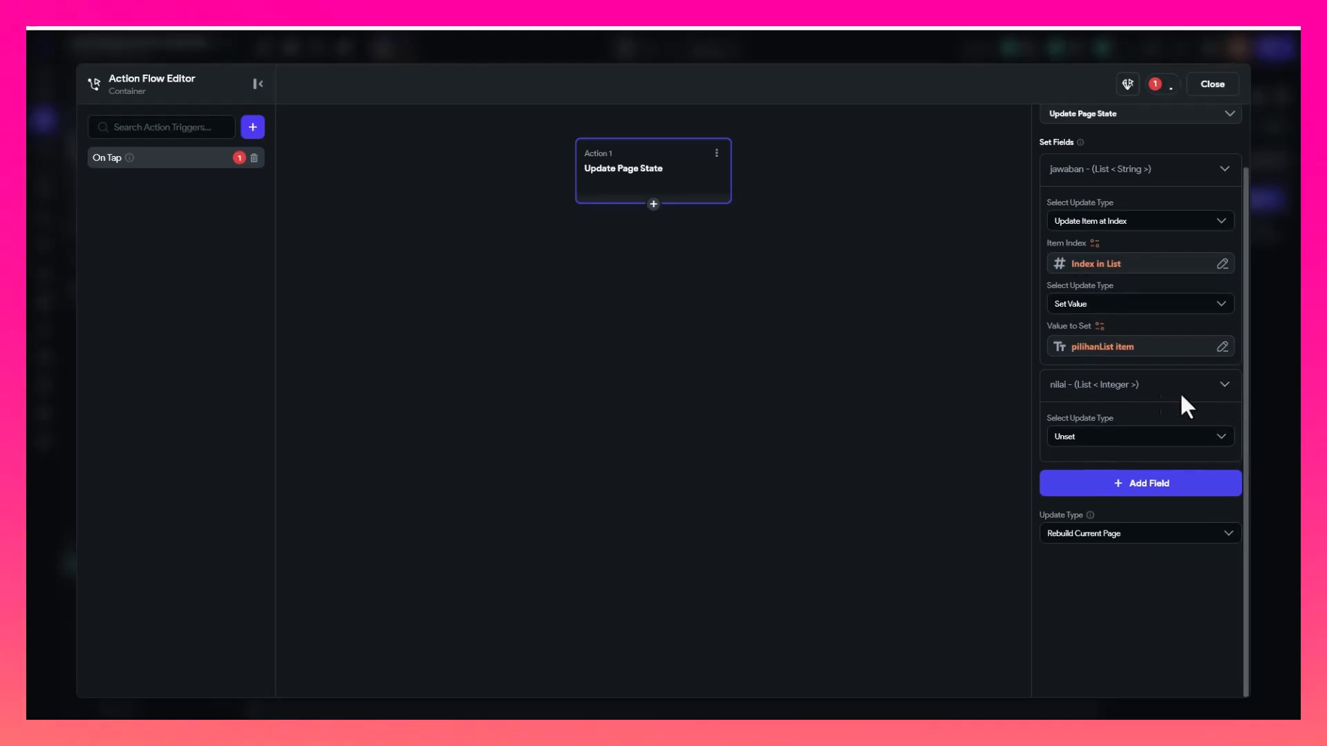
left_click(1086, 437)
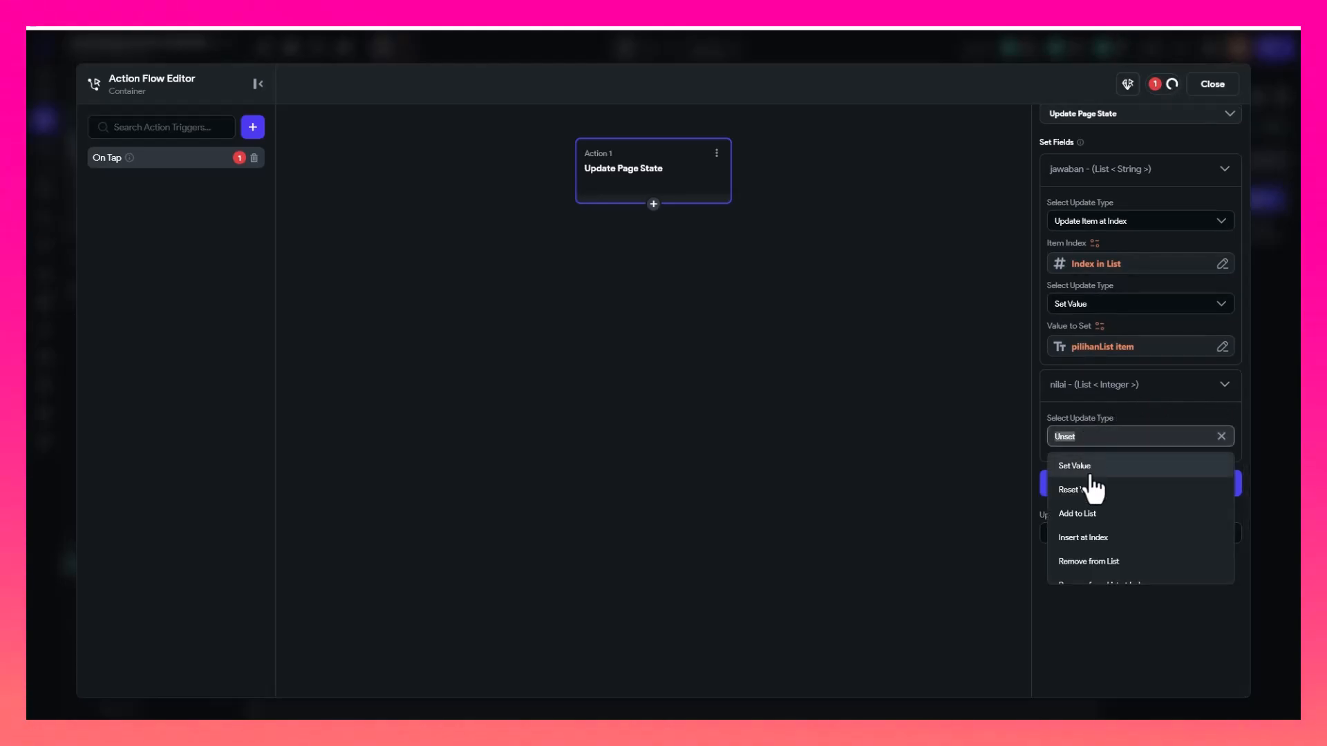
scroll(1091, 494, "down", 2)
scroll(1092, 492, "up", 2)
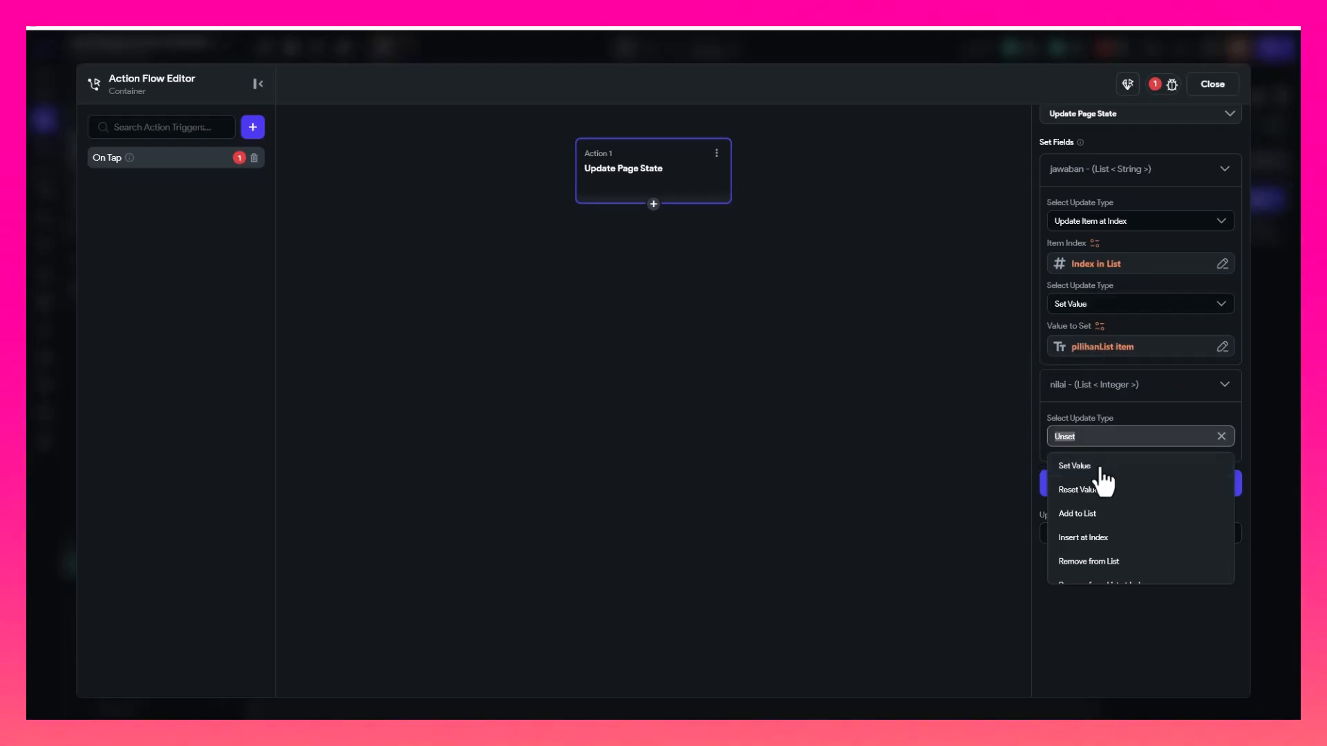
scroll(1079, 541, "down", 2)
left_click(1015, 368)
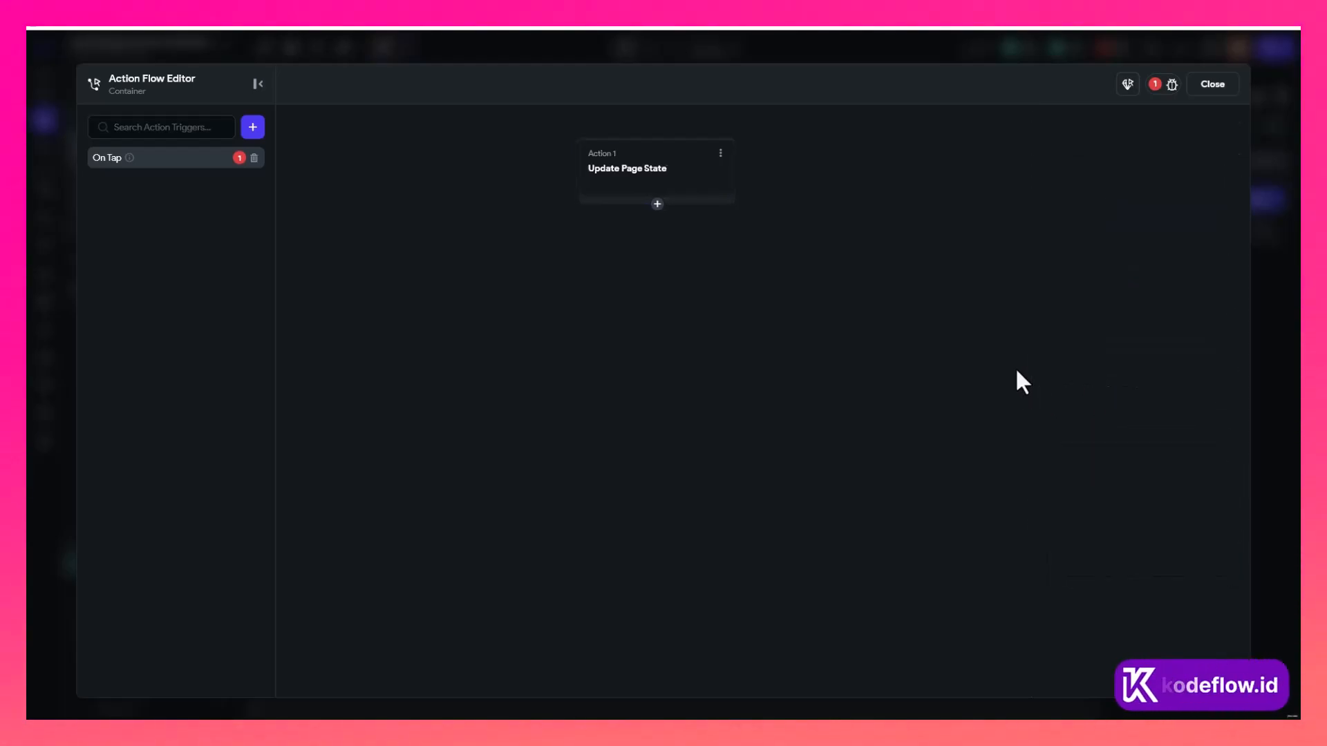
left_click(764, 174)
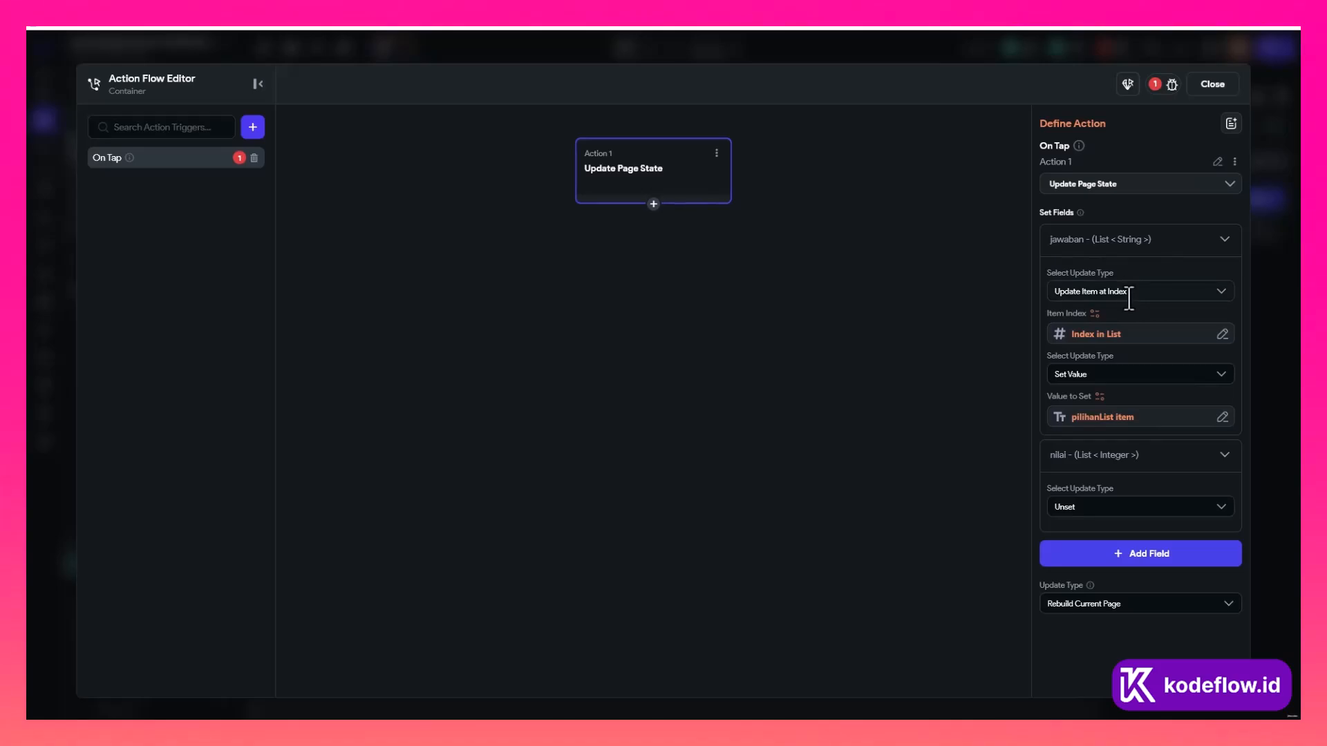
Set nilai's update type to Update Item at Index, reusing the jawaban field's soalList Item Index in List variable as the item index
left_click(1099, 507)
scroll(1106, 601, "down", 2)
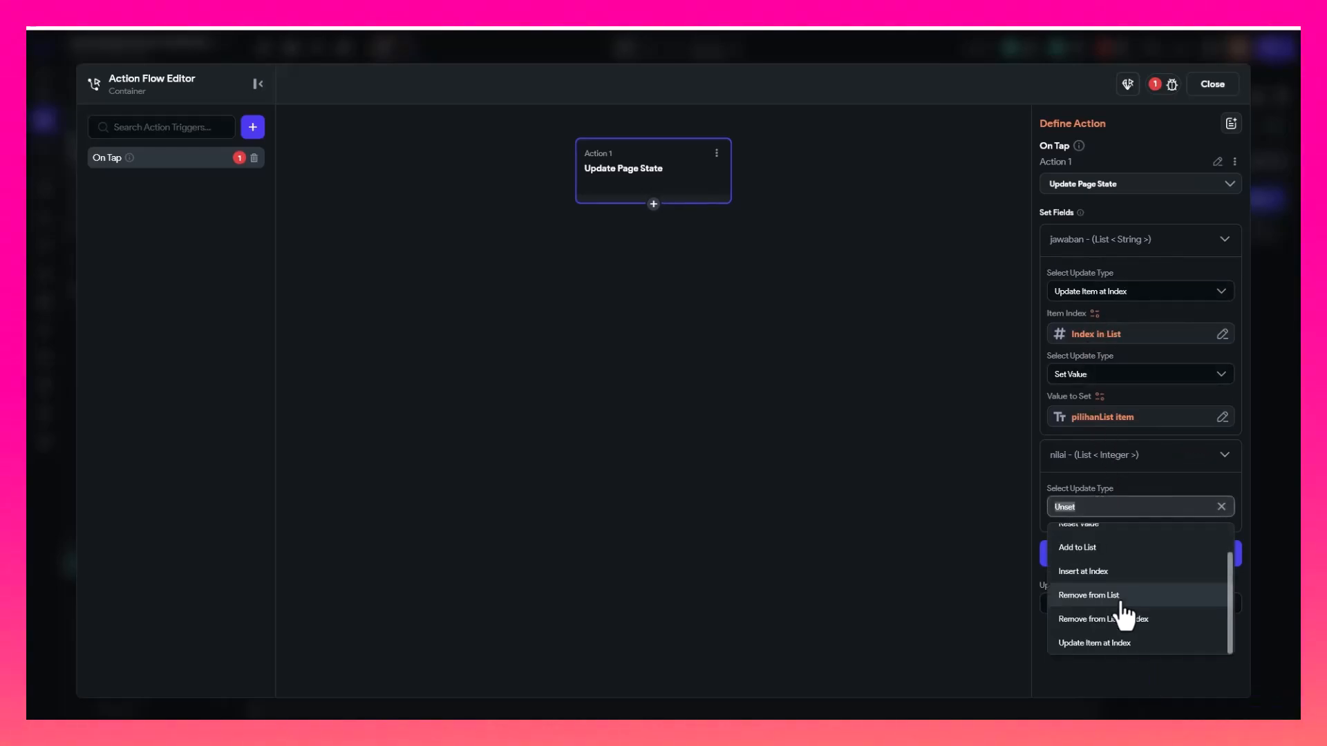
left_click(1104, 650)
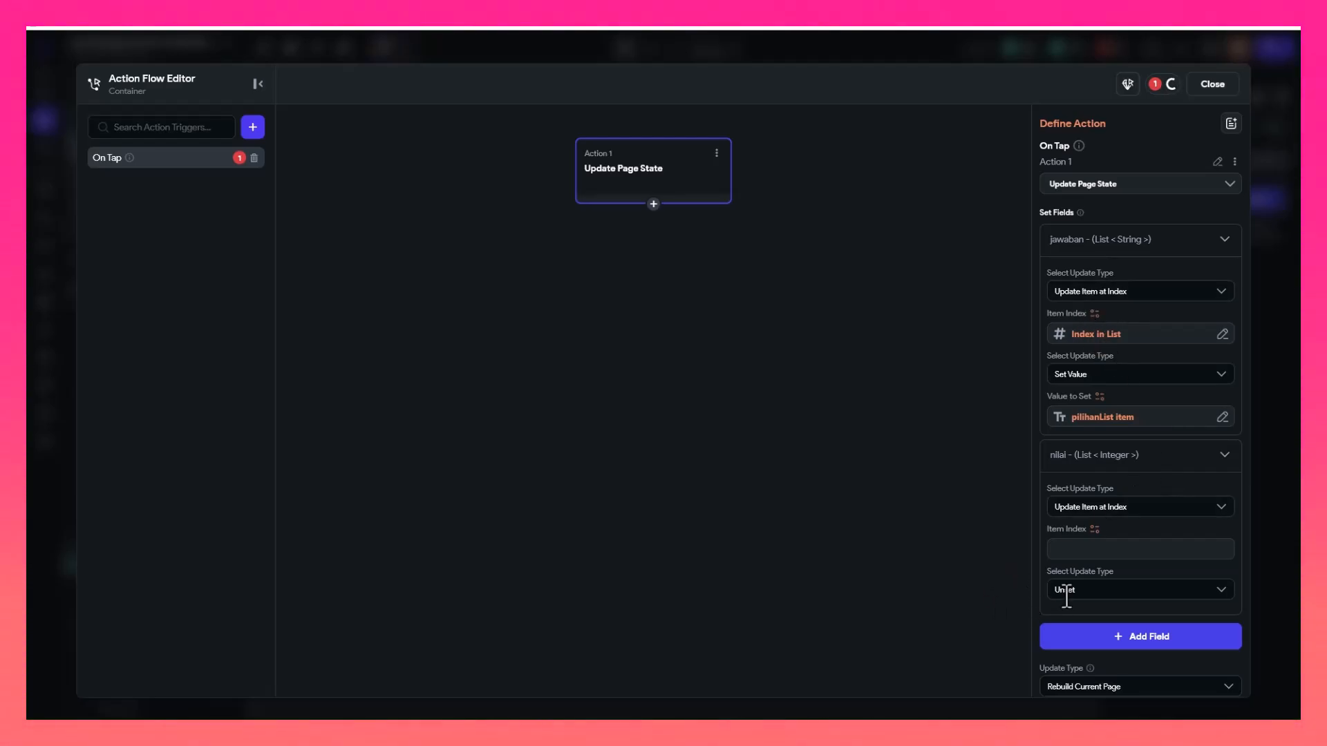
left_click(1092, 336)
left_click(1015, 345)
left_click(964, 374)
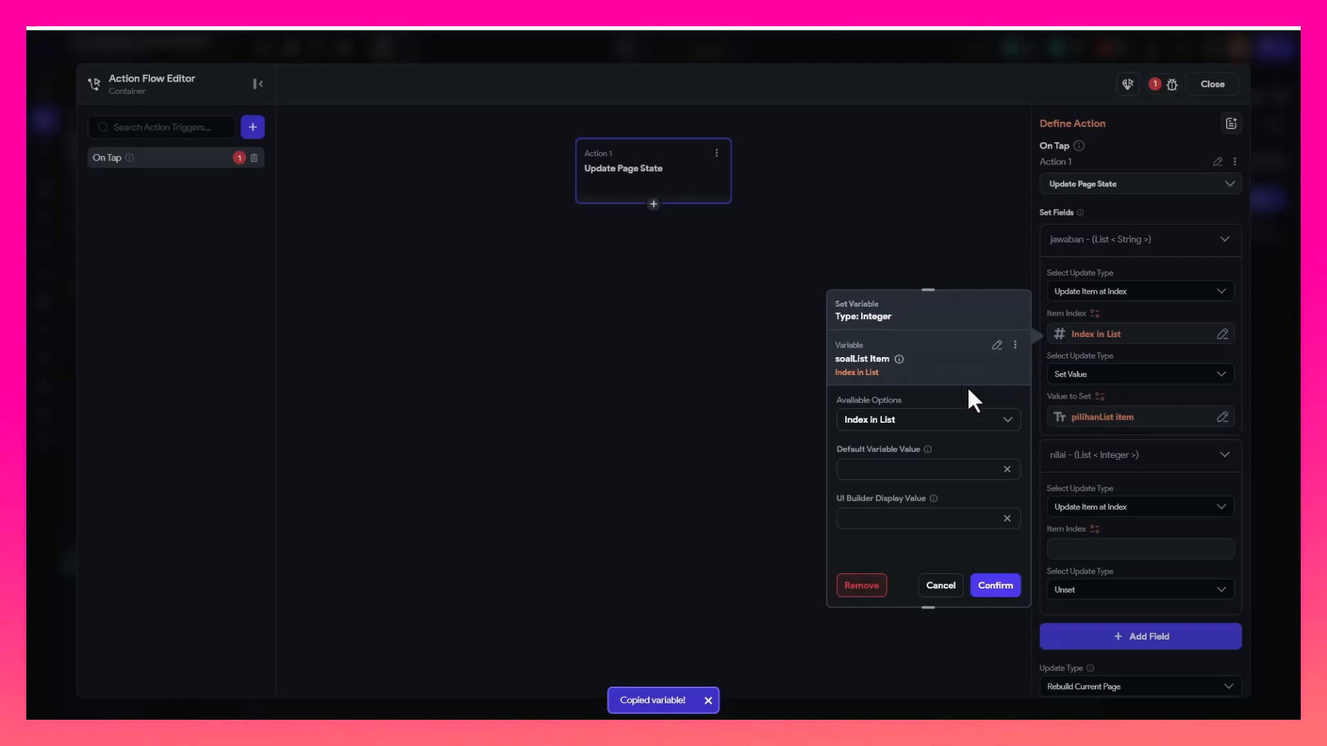
left_click(1087, 551)
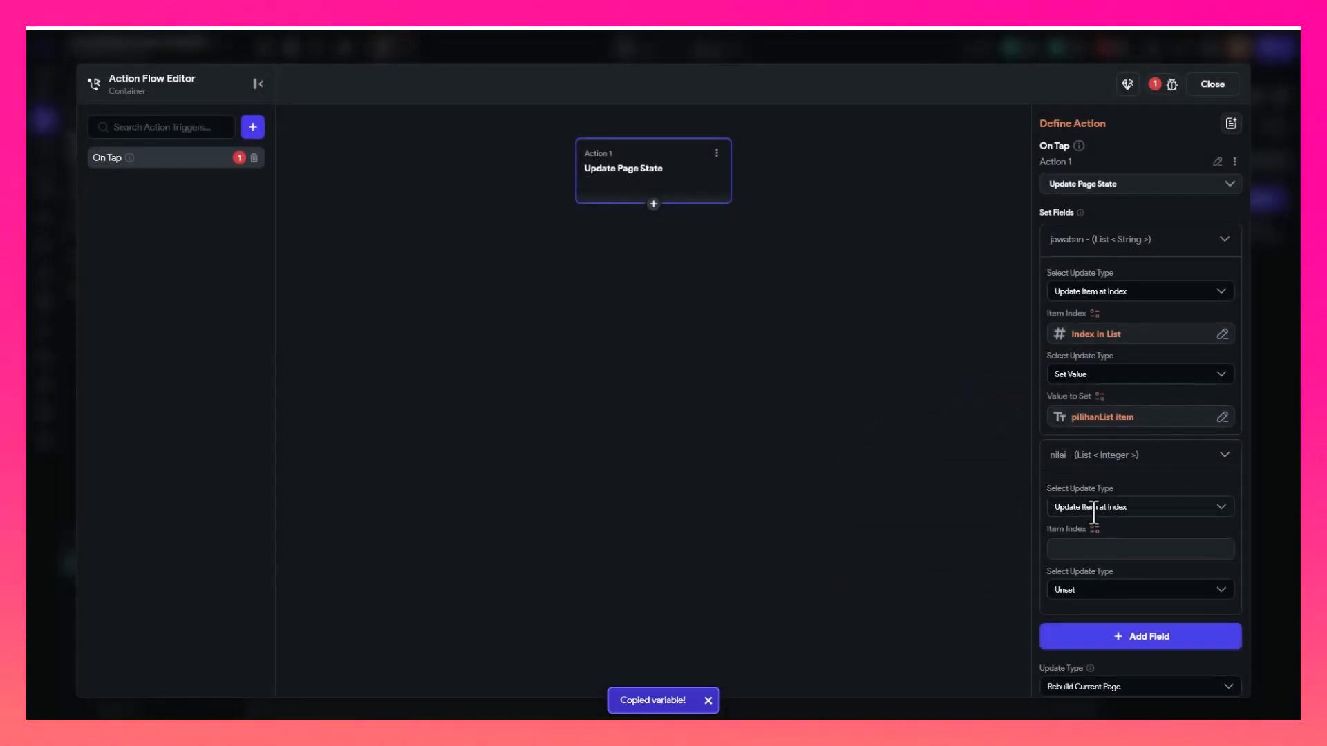
left_click(1098, 544)
left_click(996, 427)
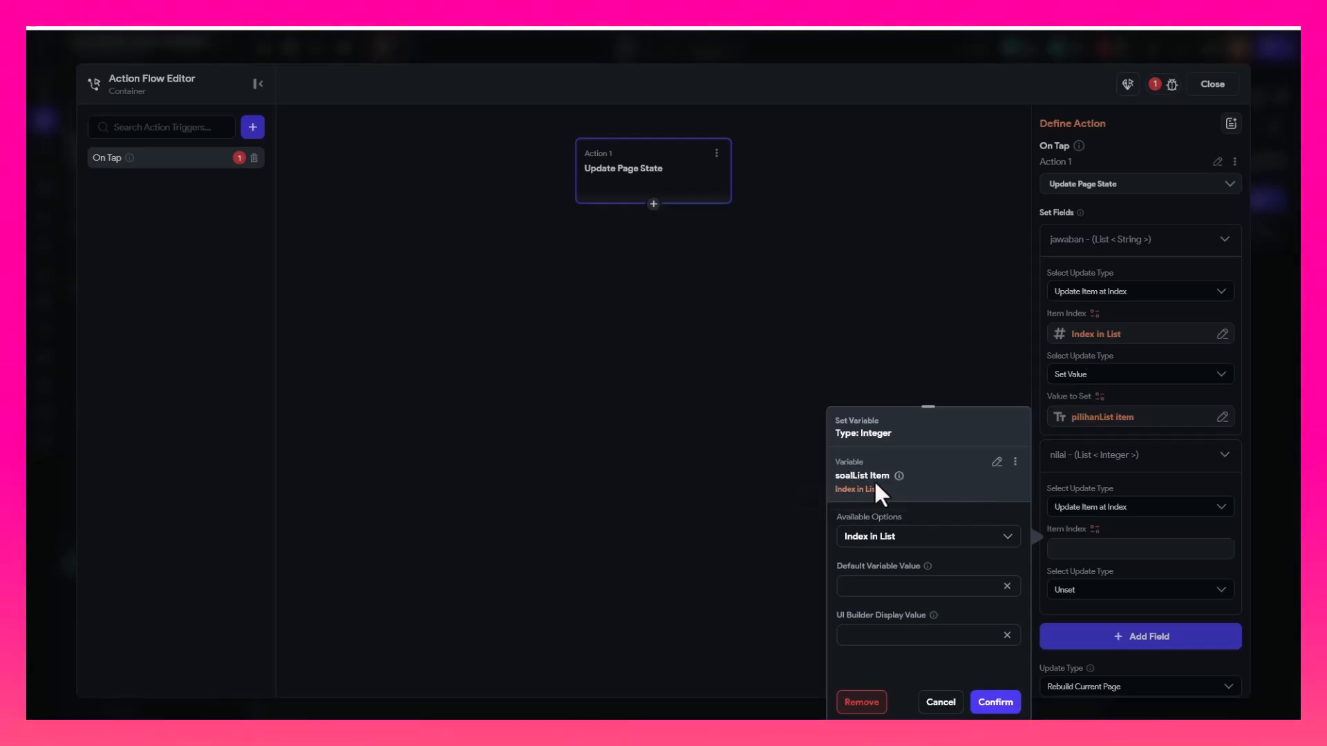
left_click(996, 702)
Set the nilai item's update type to Set Value, with a Conditional Value (If/Then/Else) as its value source
scroll(1117, 557, "down", 1)
left_click(1097, 521)
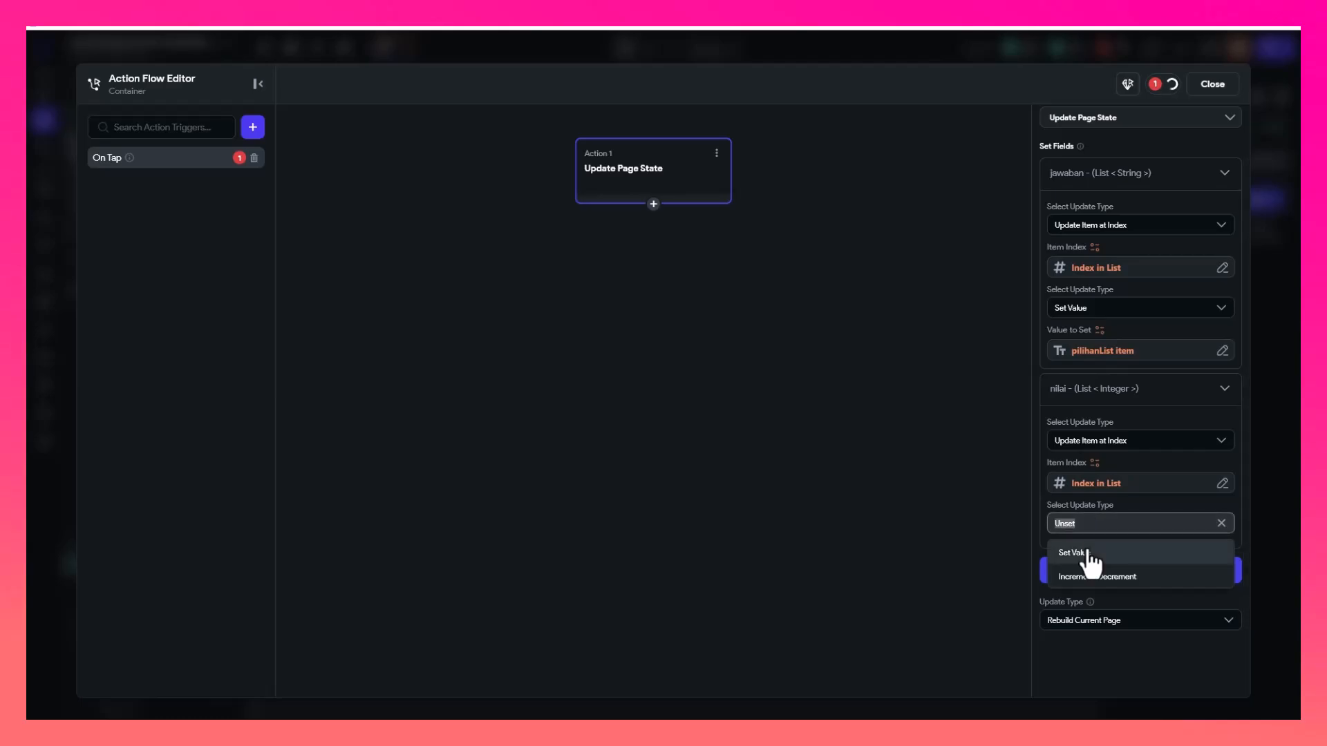
left_click(1091, 557)
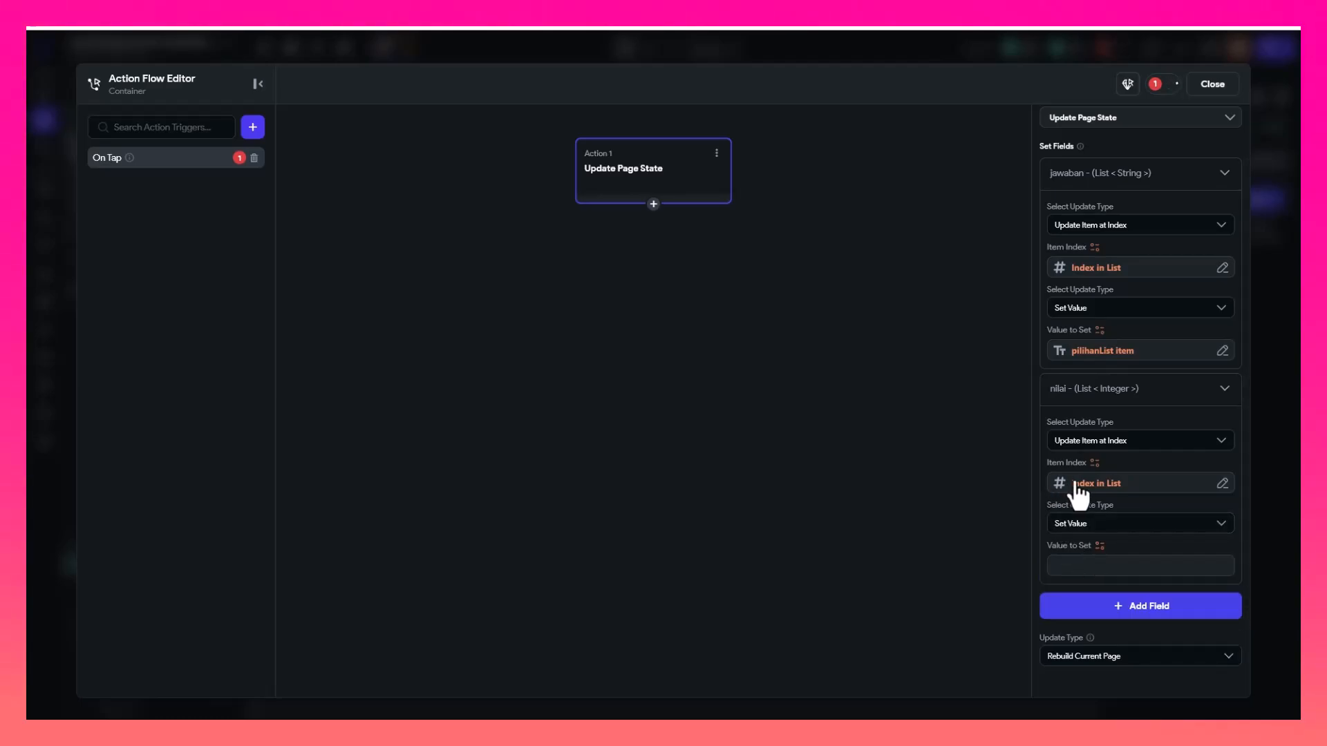
left_click(1100, 547)
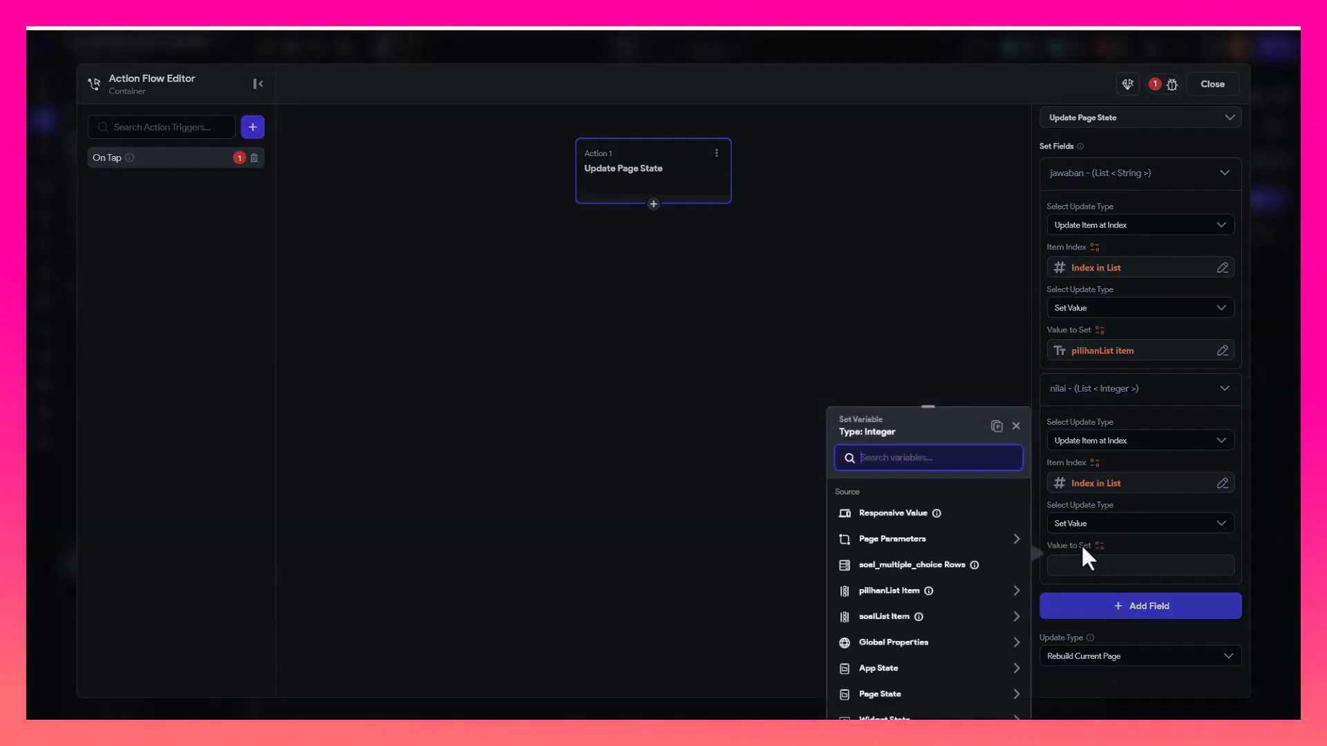
scroll(910, 587, "down", 2)
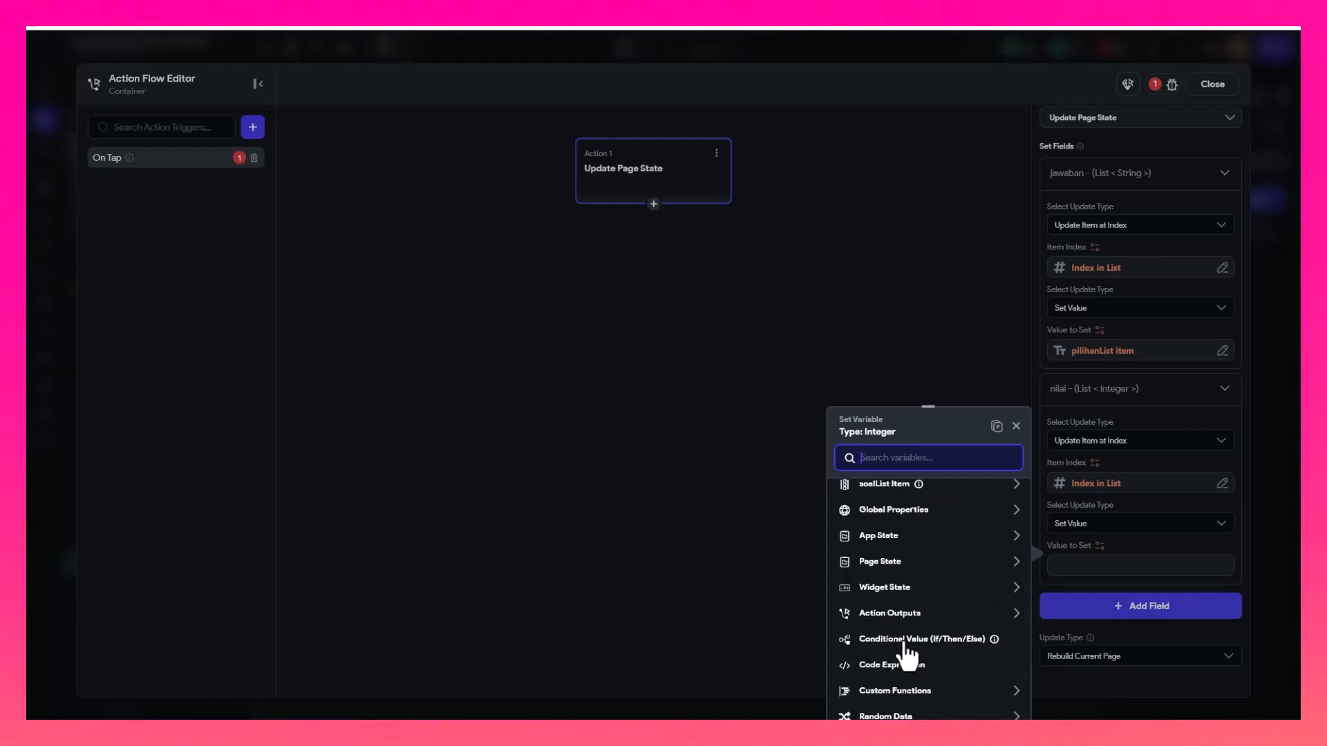
left_click(898, 643)
Make the IF clause a Single Condition with pilihanList Item, No Further Changes, as its first value
left_click(918, 543)
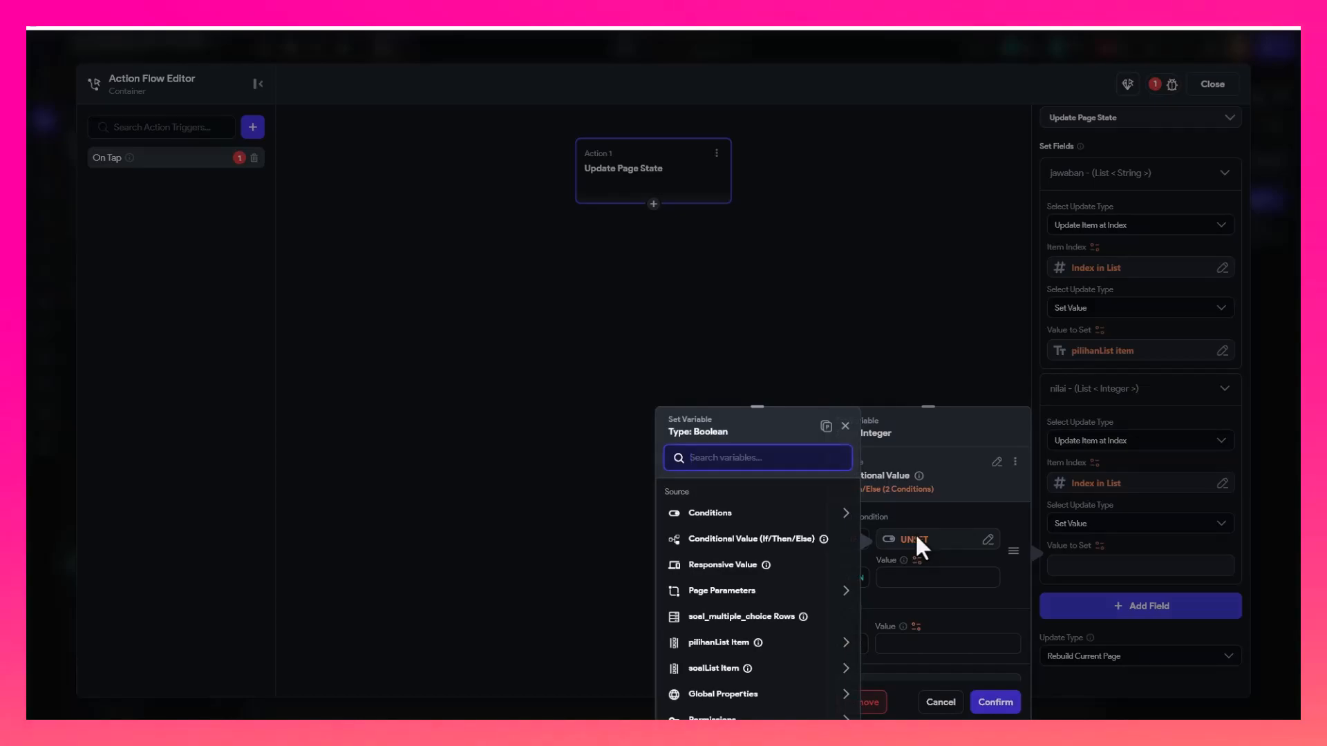
left_click(701, 523)
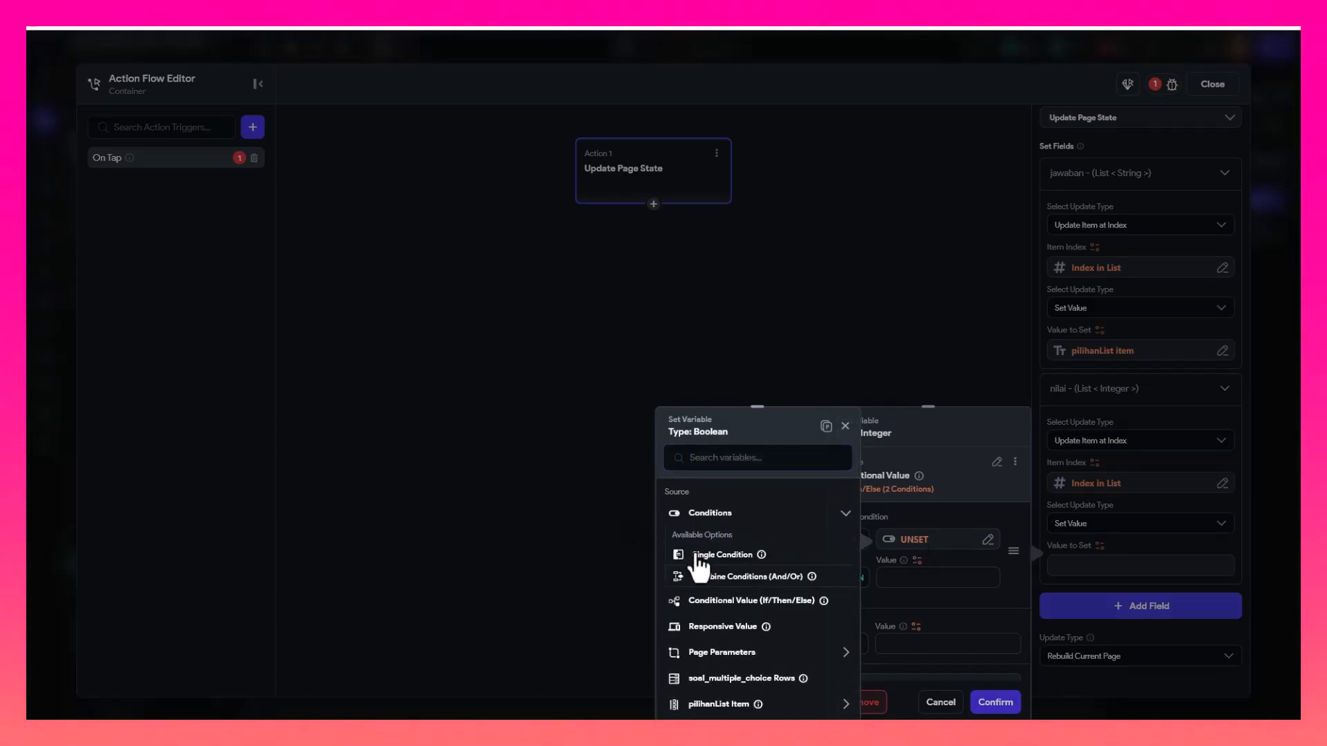
left_click(694, 563)
left_click(700, 566)
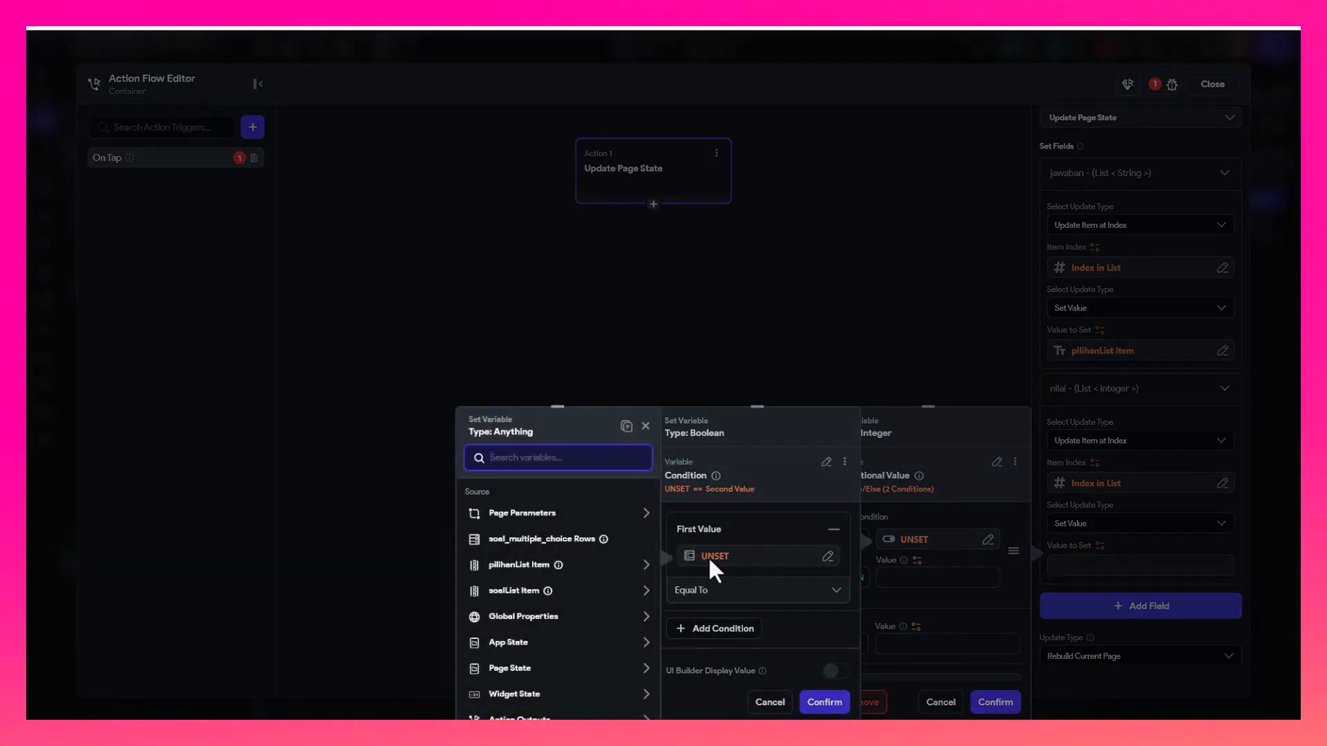
scroll(529, 642, "down", 2)
scroll(520, 599, "up", 3)
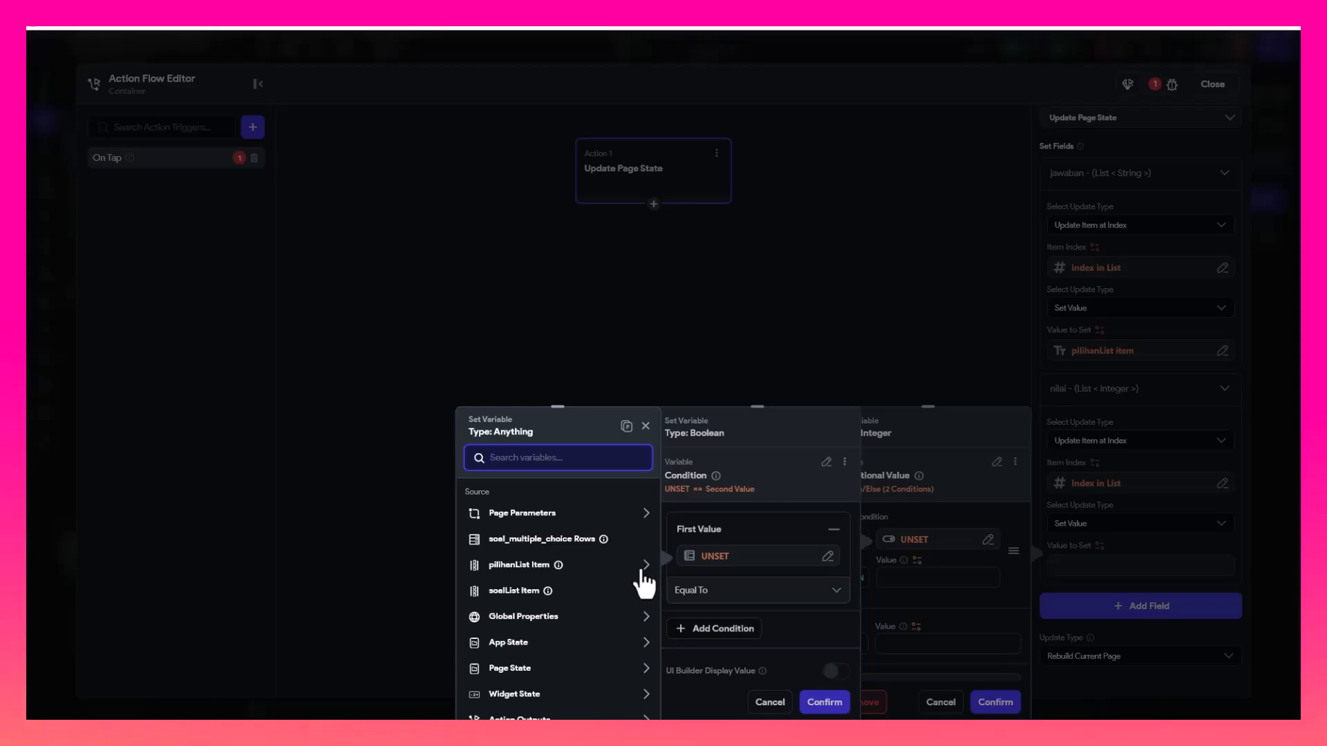
left_click(643, 572)
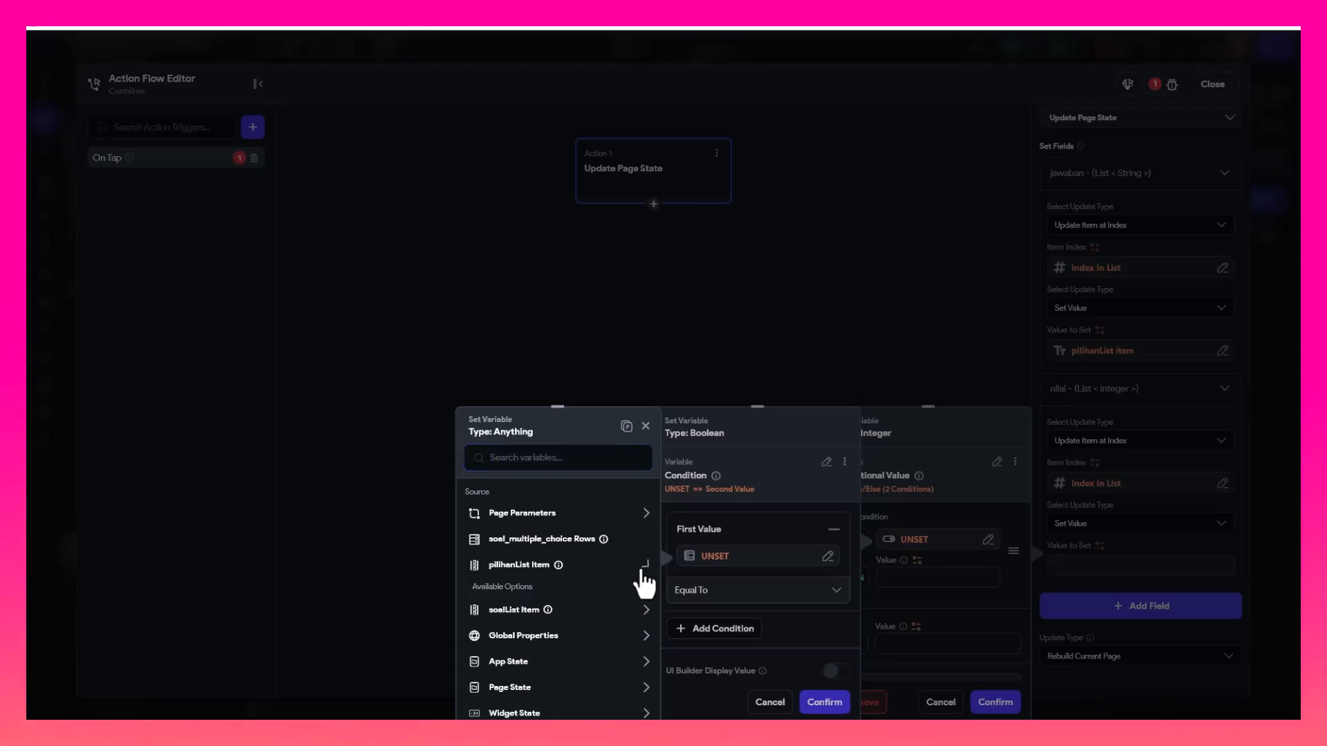
left_click(505, 569)
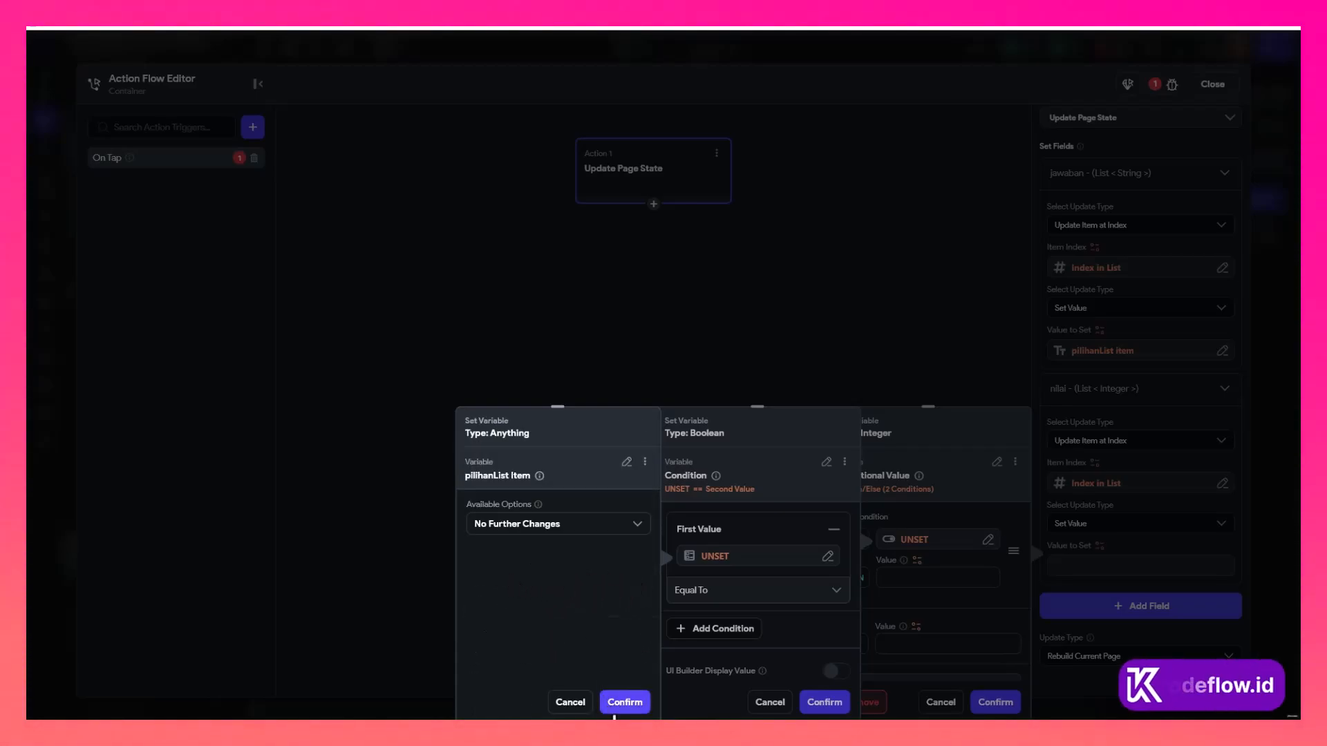
left_click(625, 702)
Set the condition's second value to the soalList Item's jawaban row field and confirm the Equal To comparison
left_click(706, 620)
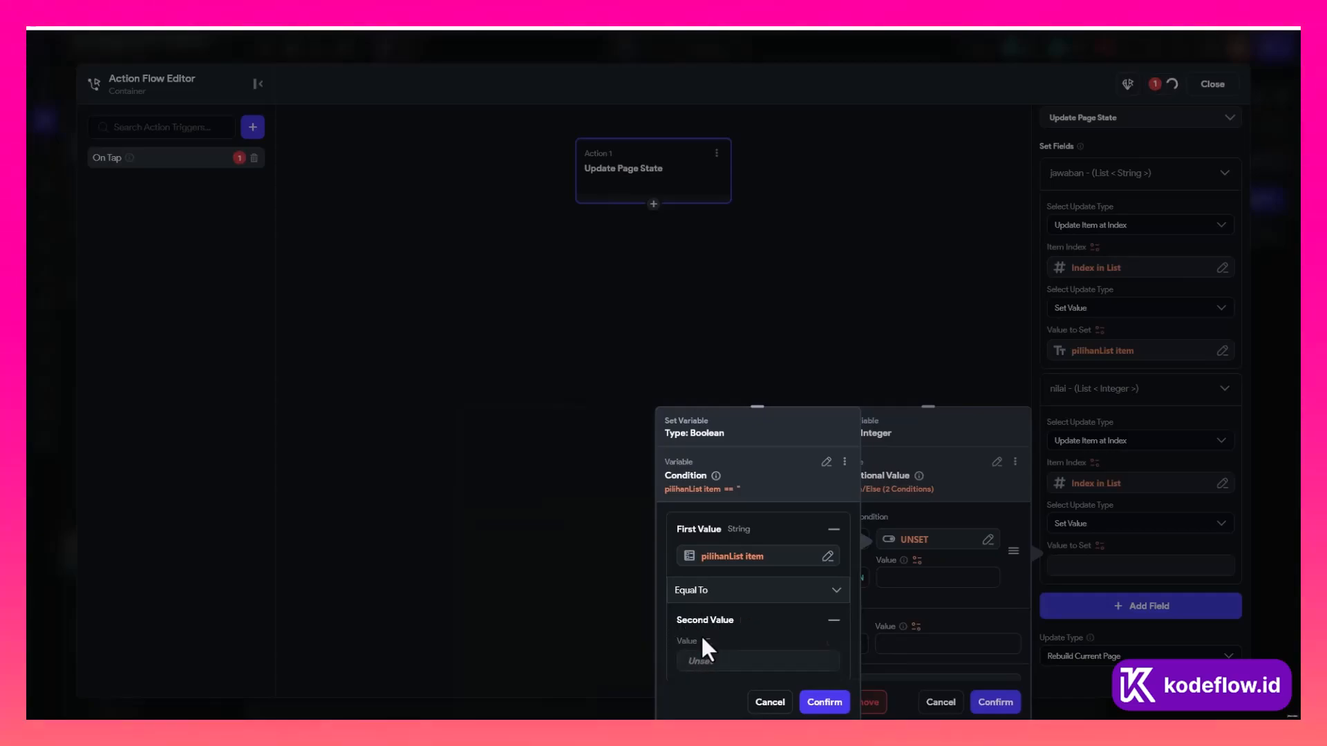
scroll(701, 634, "down", 1)
left_click(705, 594)
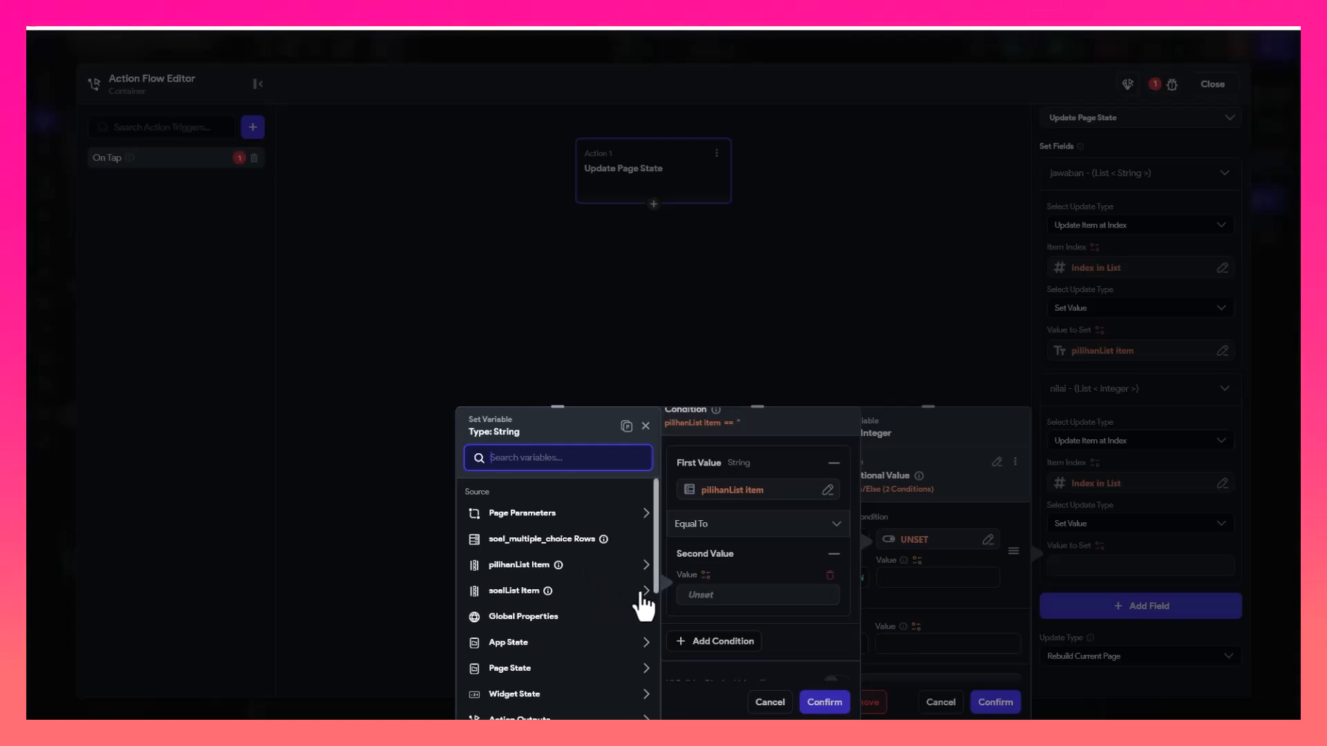
left_click(636, 593)
left_click(568, 593)
left_click(553, 524)
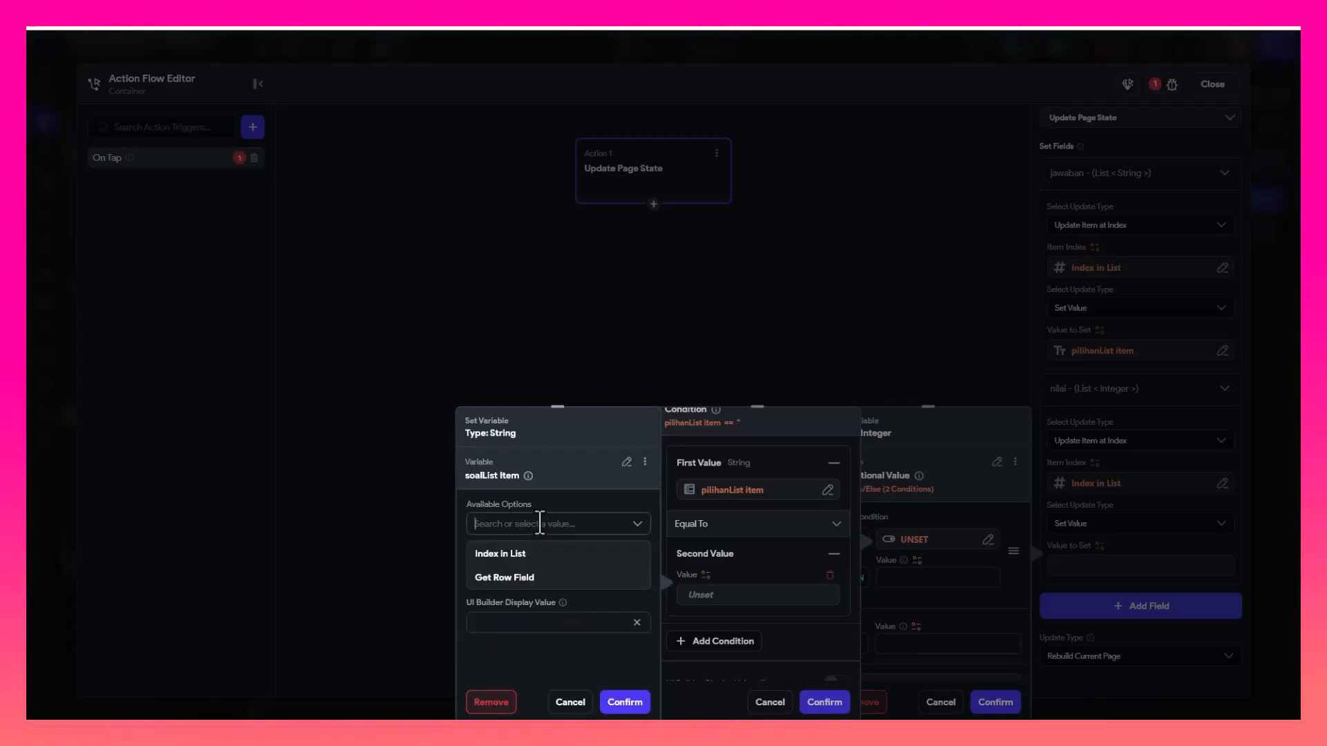
left_click(523, 579)
left_click(528, 561)
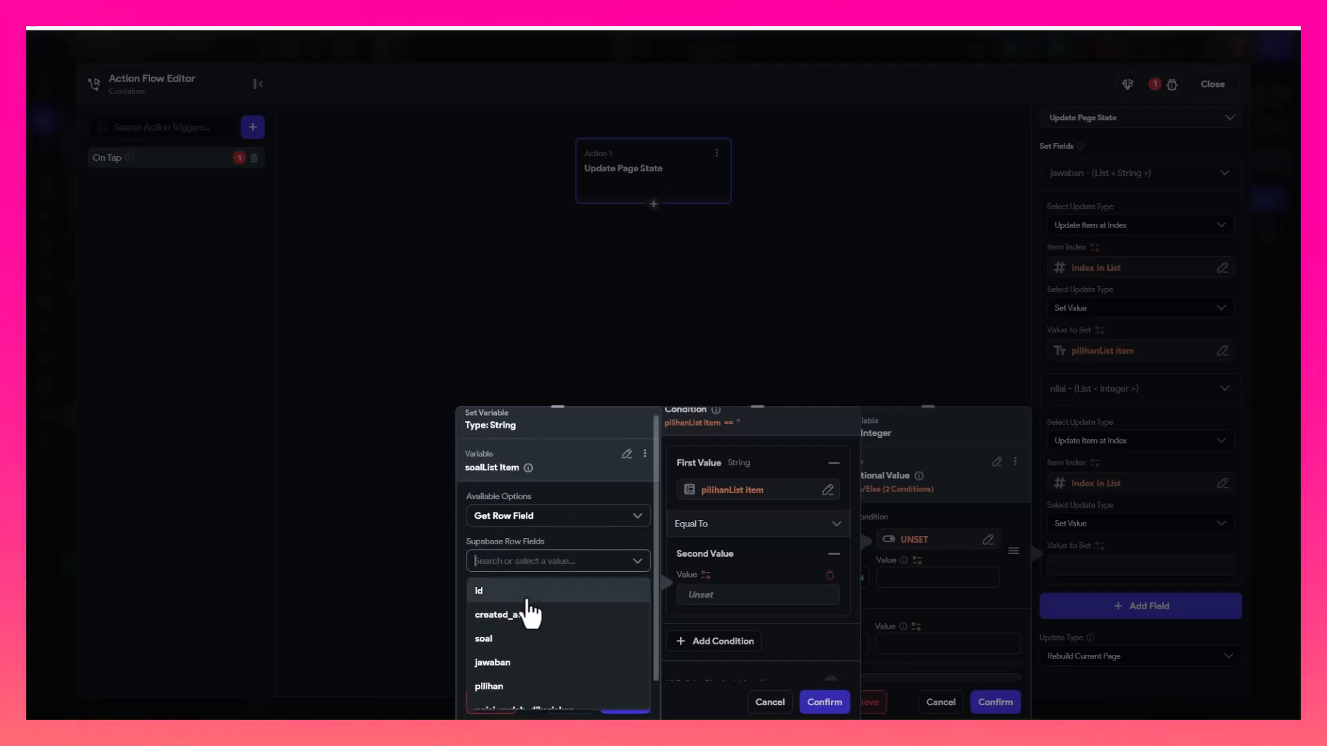
left_click(515, 662)
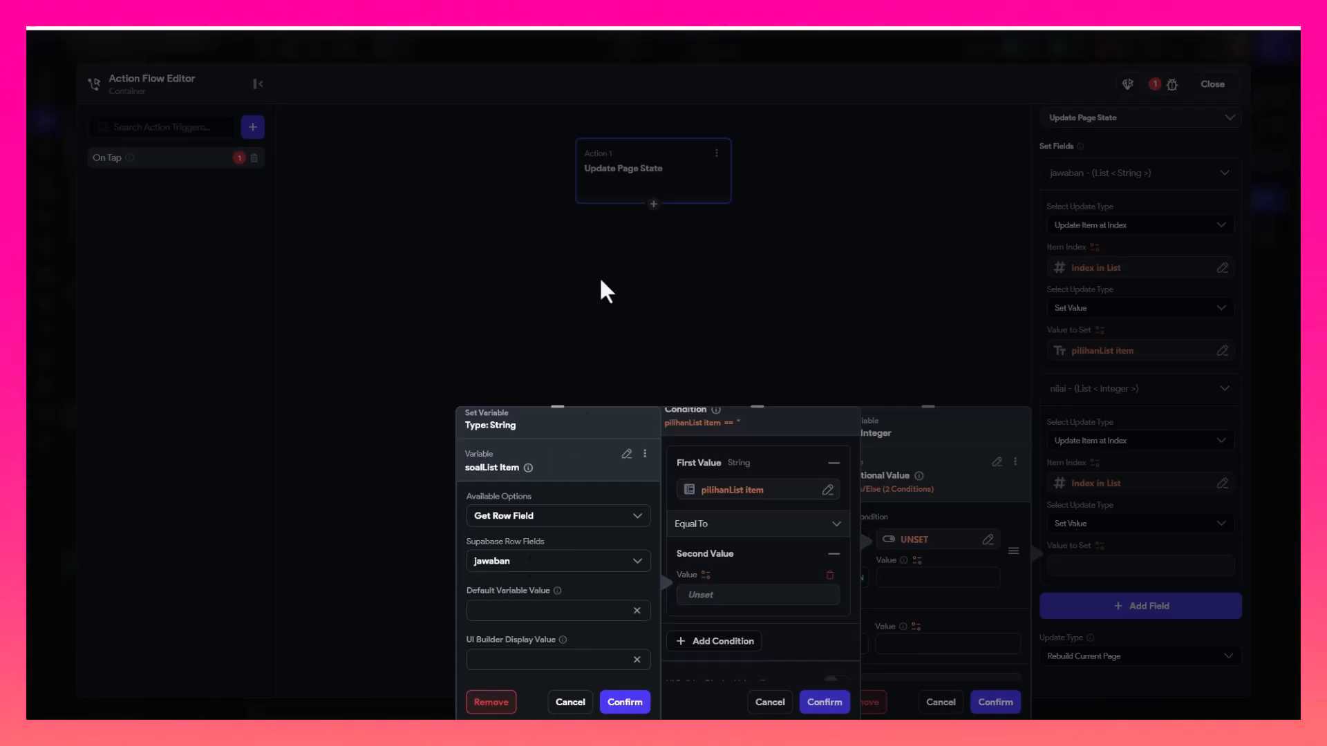
left_click(630, 705)
left_click(824, 702)
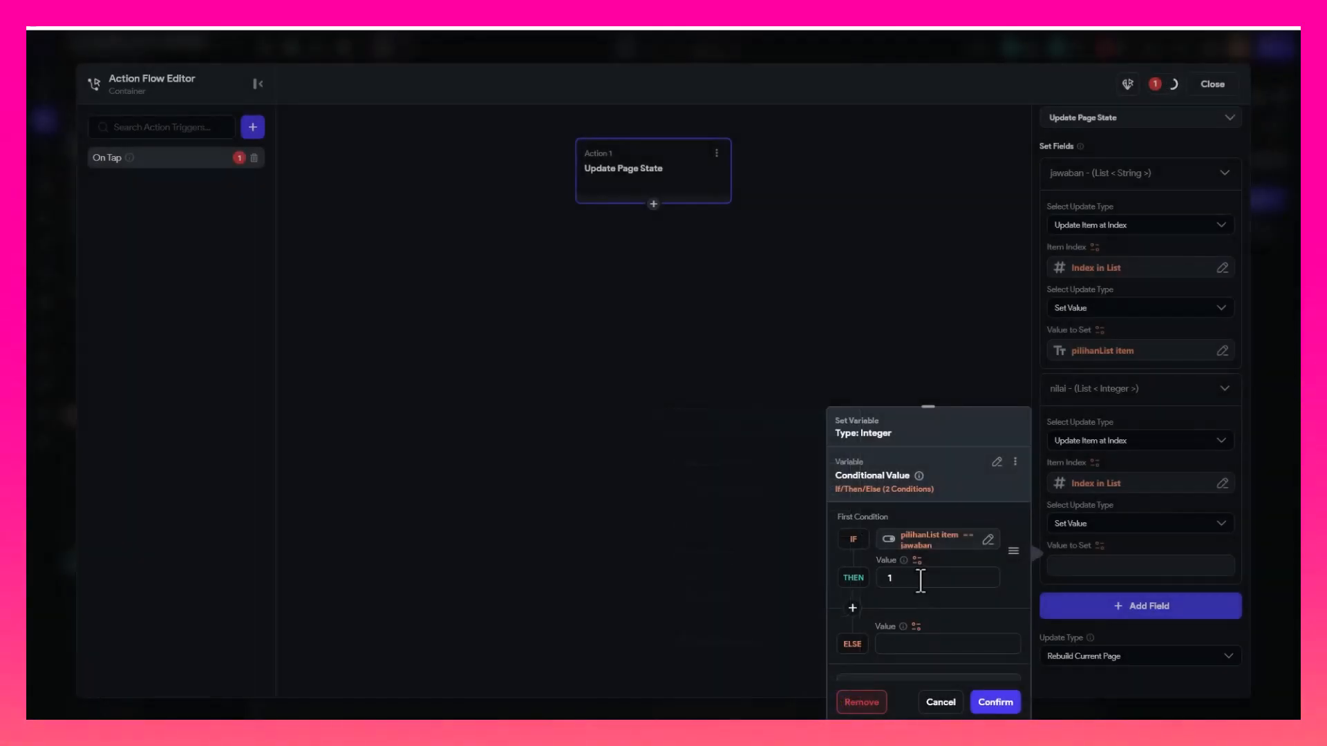
Set the conditional value to 10 for THEN and 0 for ELSE, and confirm it
left_click(910, 646)
left_click(980, 704)
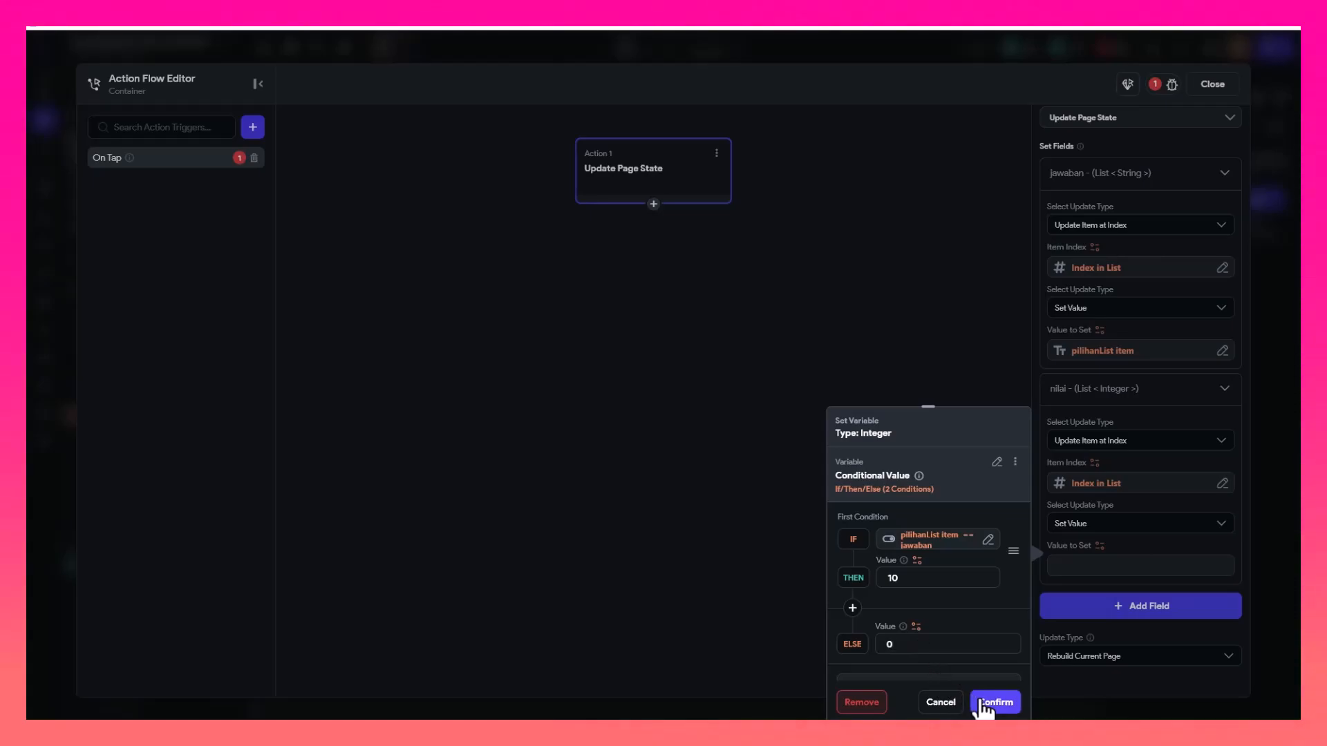
Add the sudahMenjawab field to the Update Page State action with update type Update Item at Index
left_click(1110, 615)
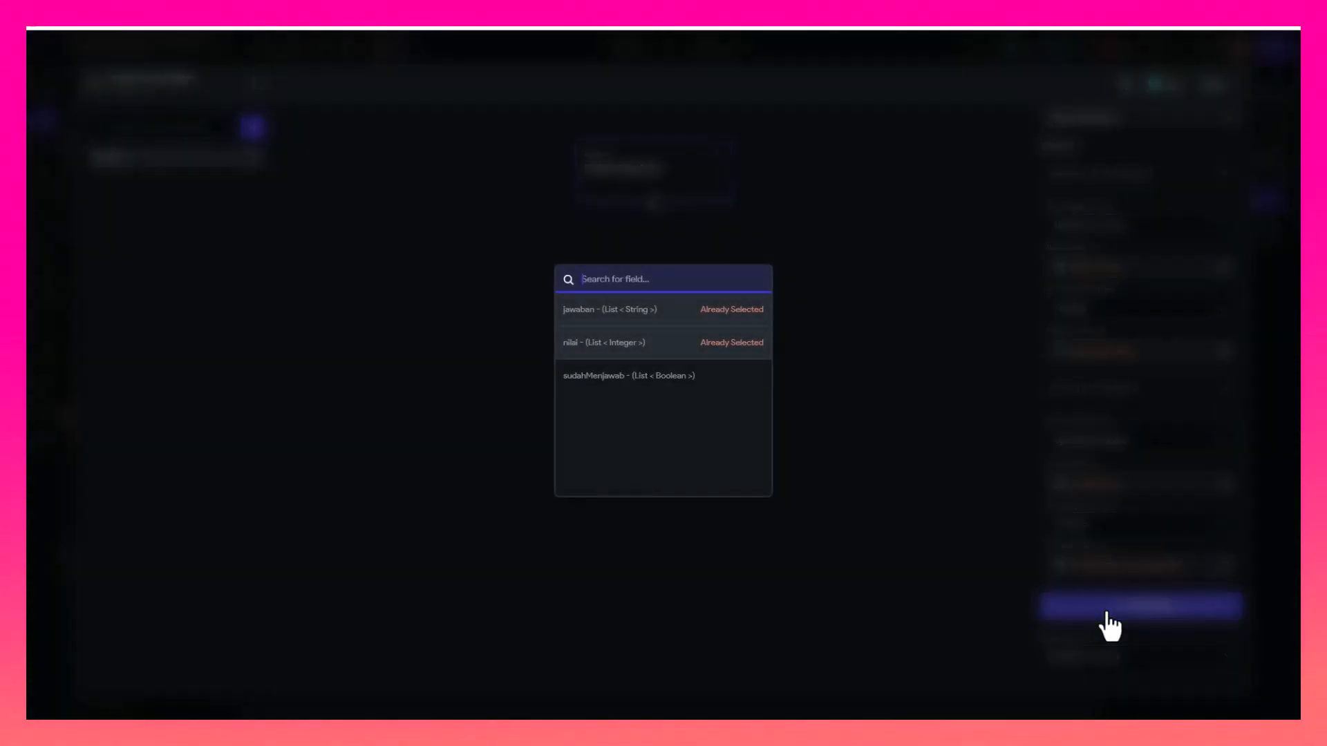
left_click(586, 377)
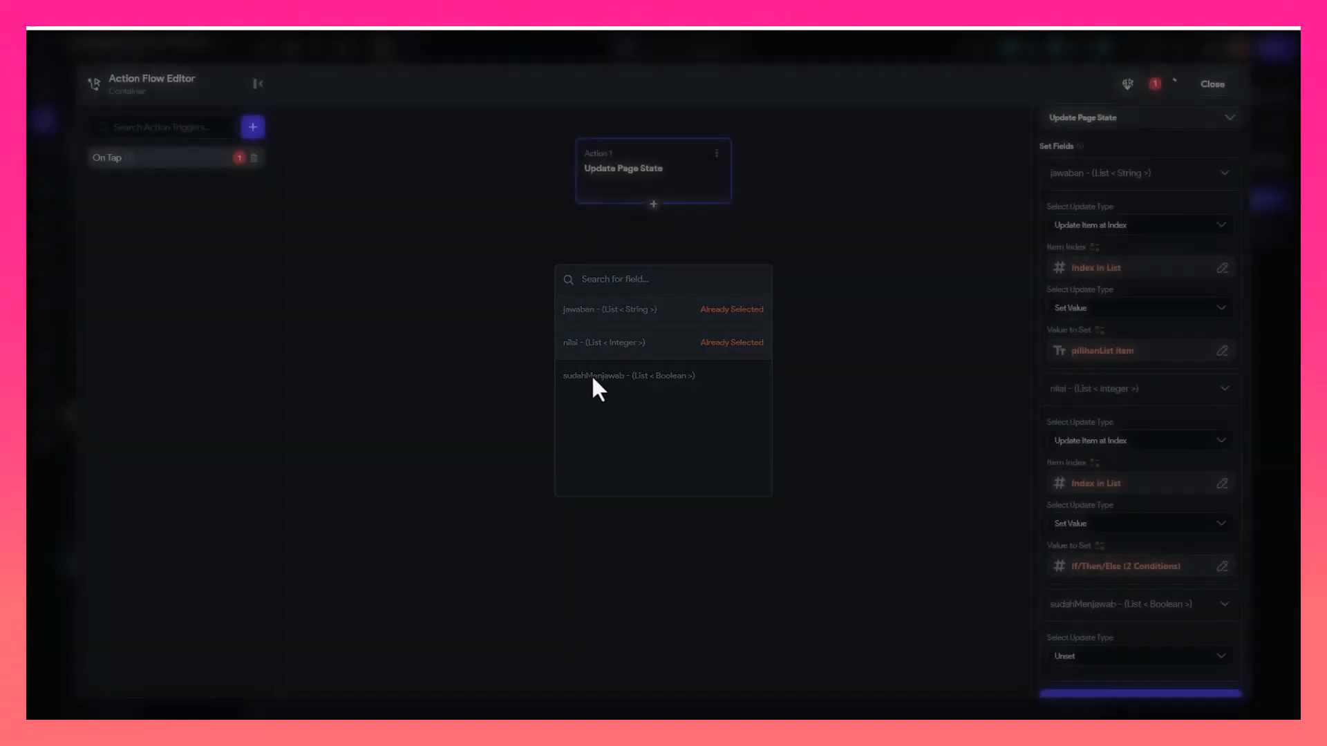
scroll(1078, 608, "down", 2)
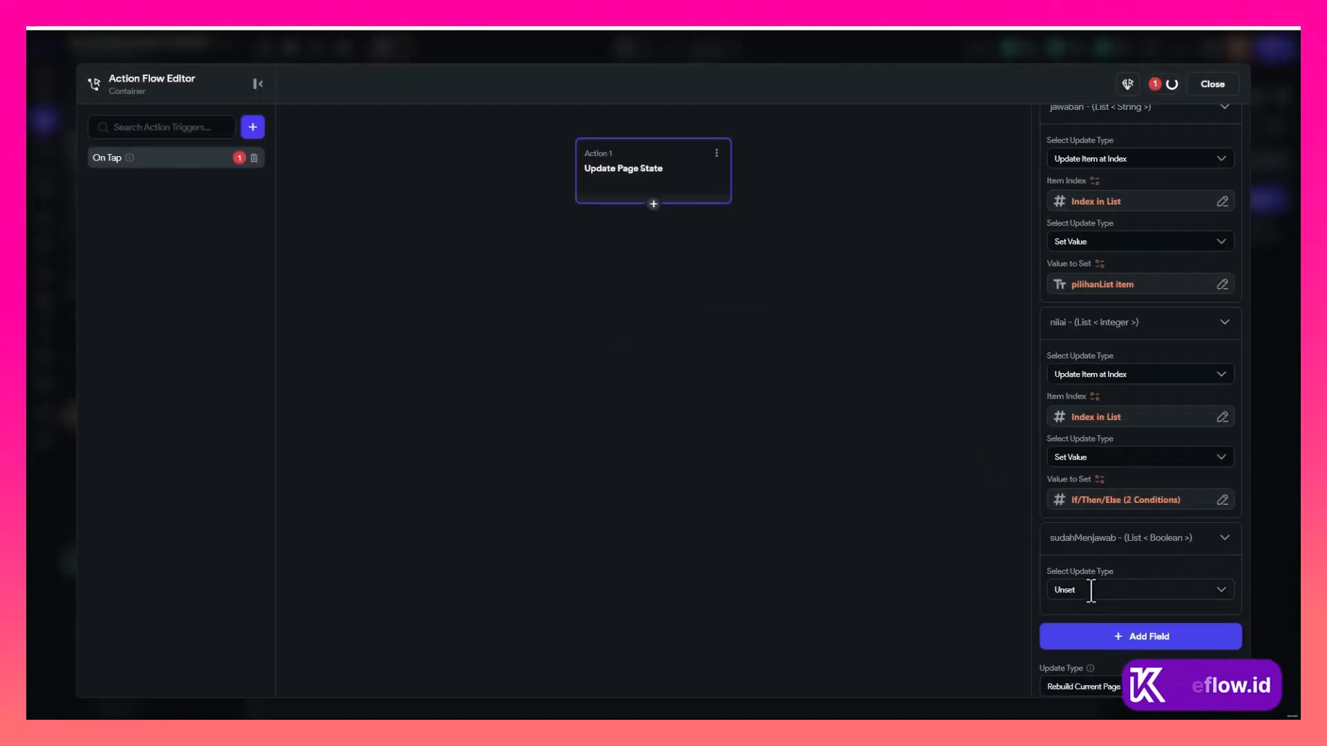
left_click(1092, 591)
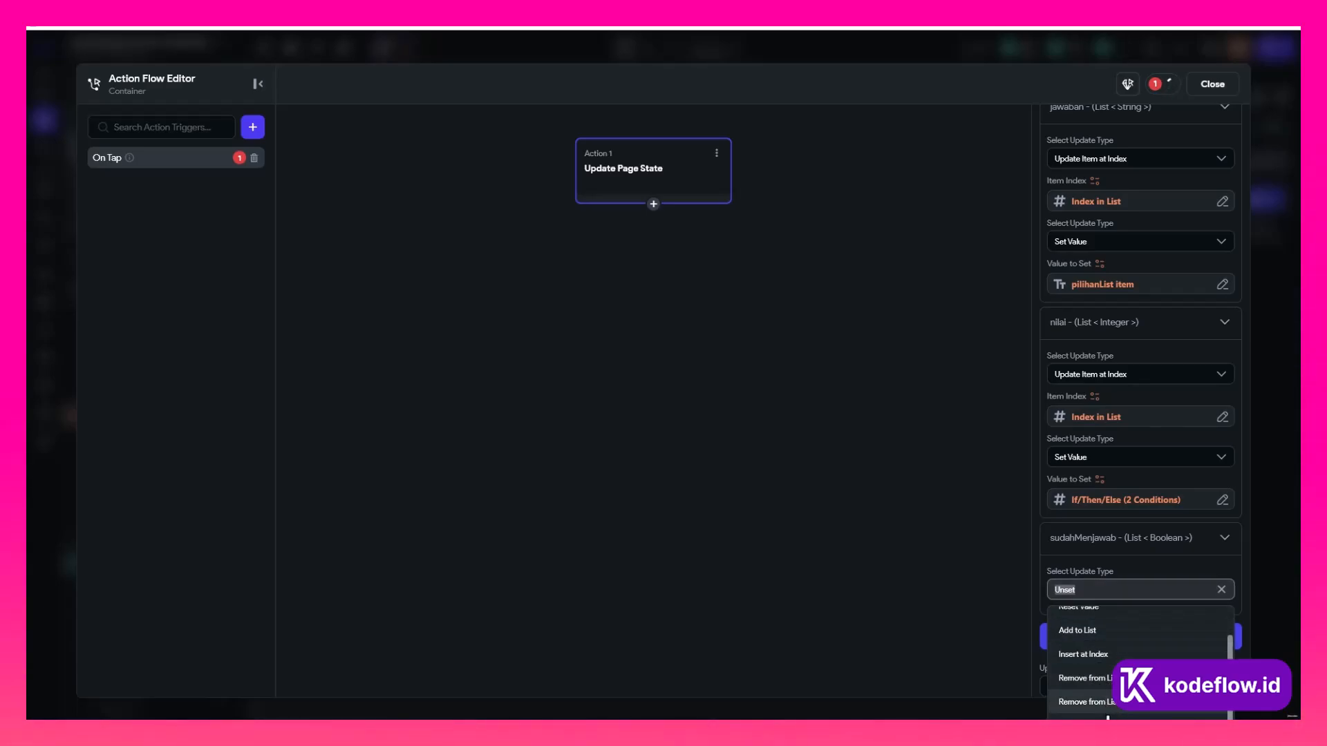
left_click(1097, 722)
scroll(1097, 458, "down", 2)
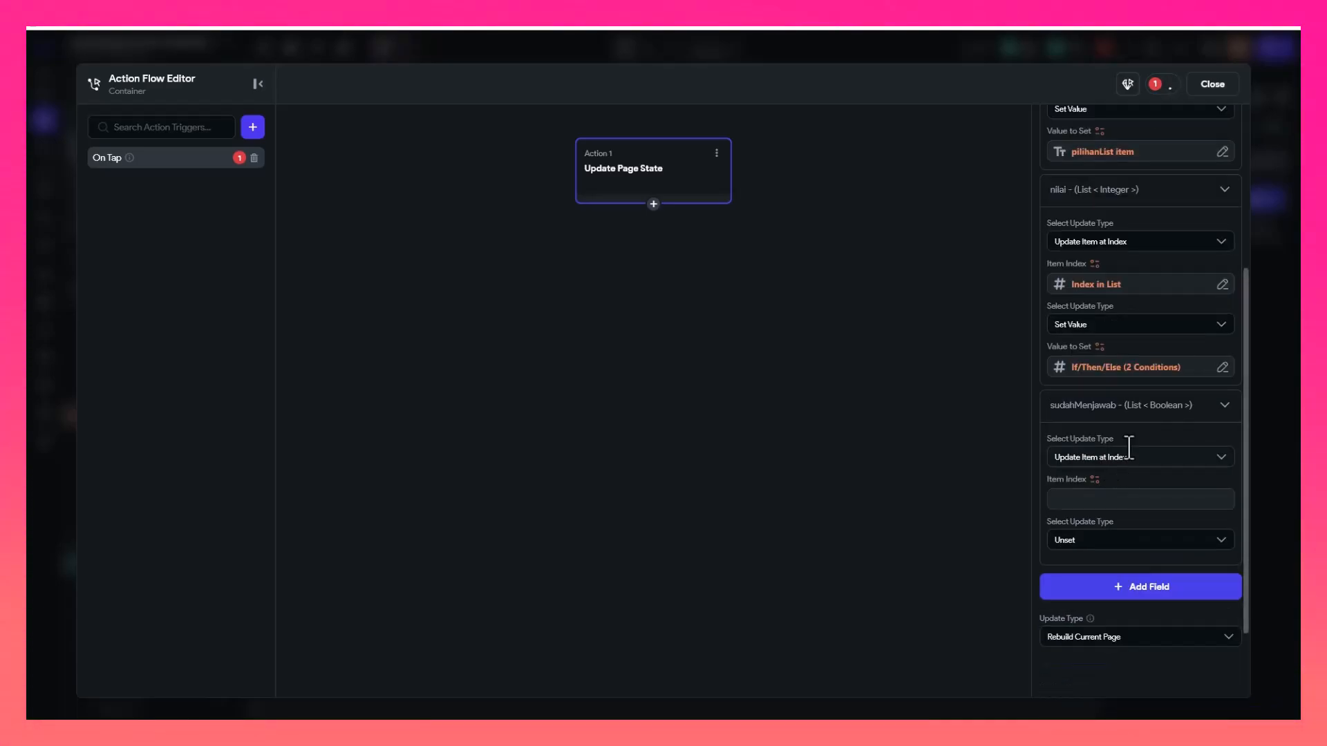
Copy the nilai field's soalList Item Index in List variable into sudahMenjawab's item index and confirm it
left_click(1114, 286)
left_click(1015, 296)
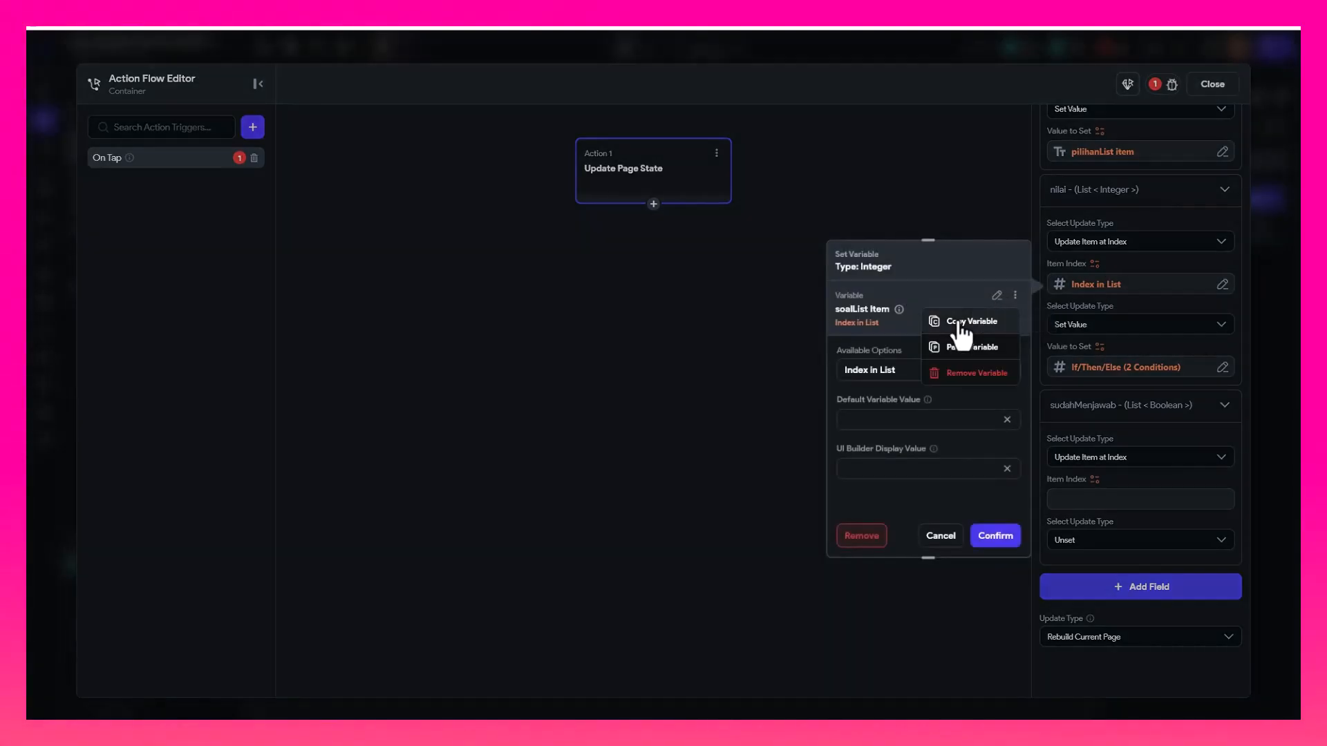
left_click(960, 322)
left_click(1101, 484)
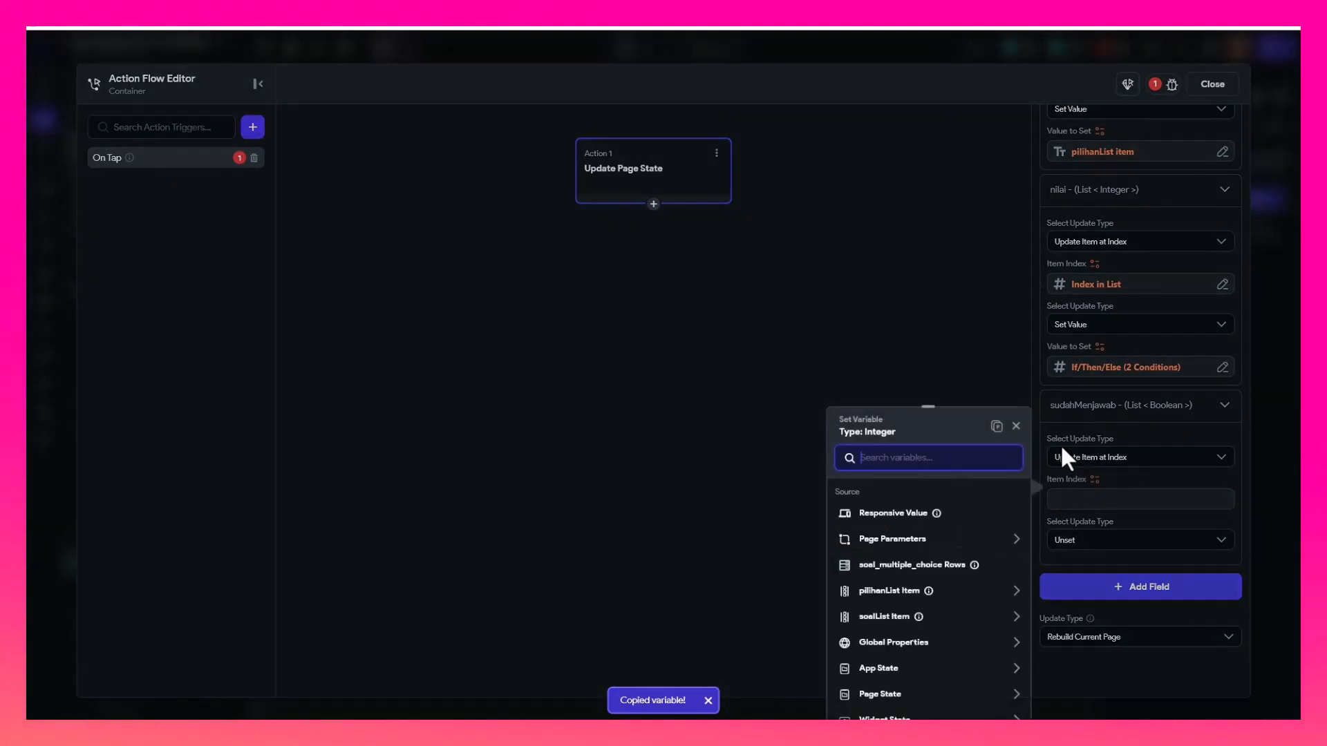
left_click(995, 428)
mouse_move(897, 478)
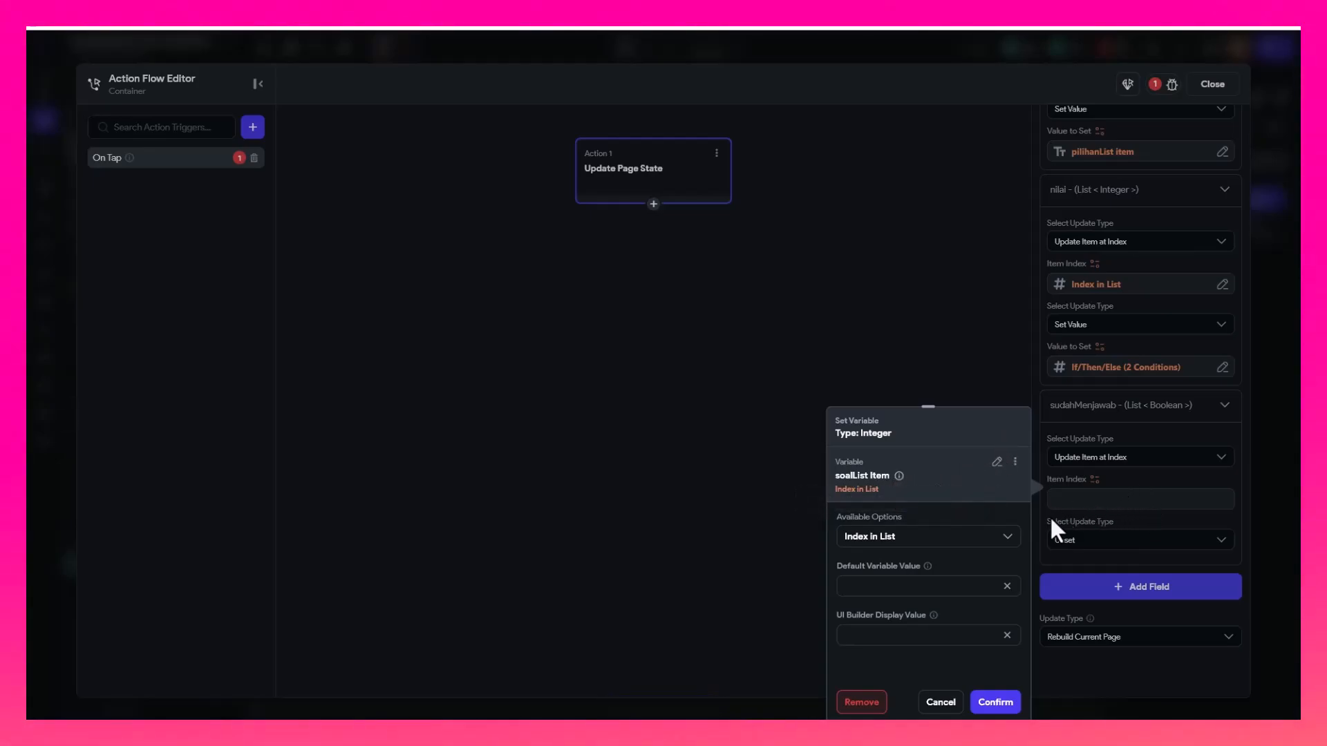
left_click(990, 703)
Set the sudahMenjawab item's update type to Set Value with the value True
left_click(1097, 543)
left_click(1110, 583)
scroll(1099, 505, "down", 2)
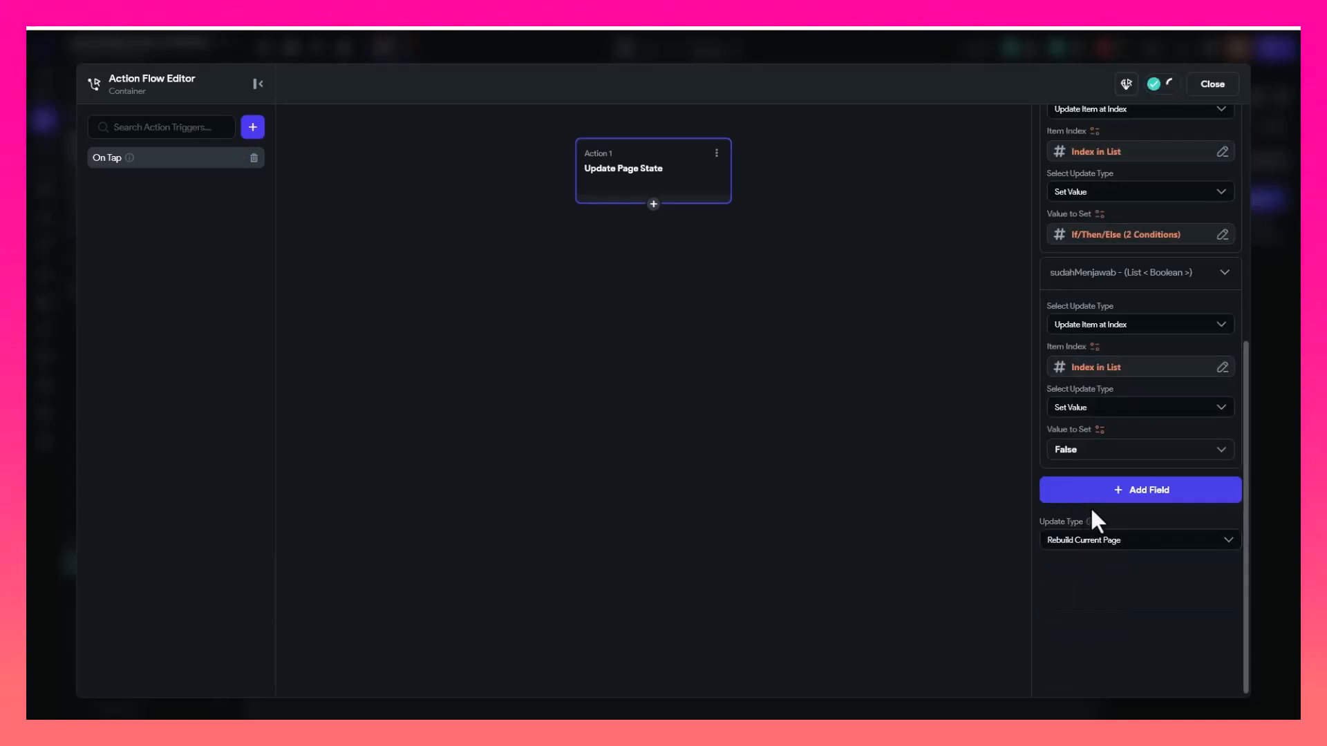
left_click(1103, 449)
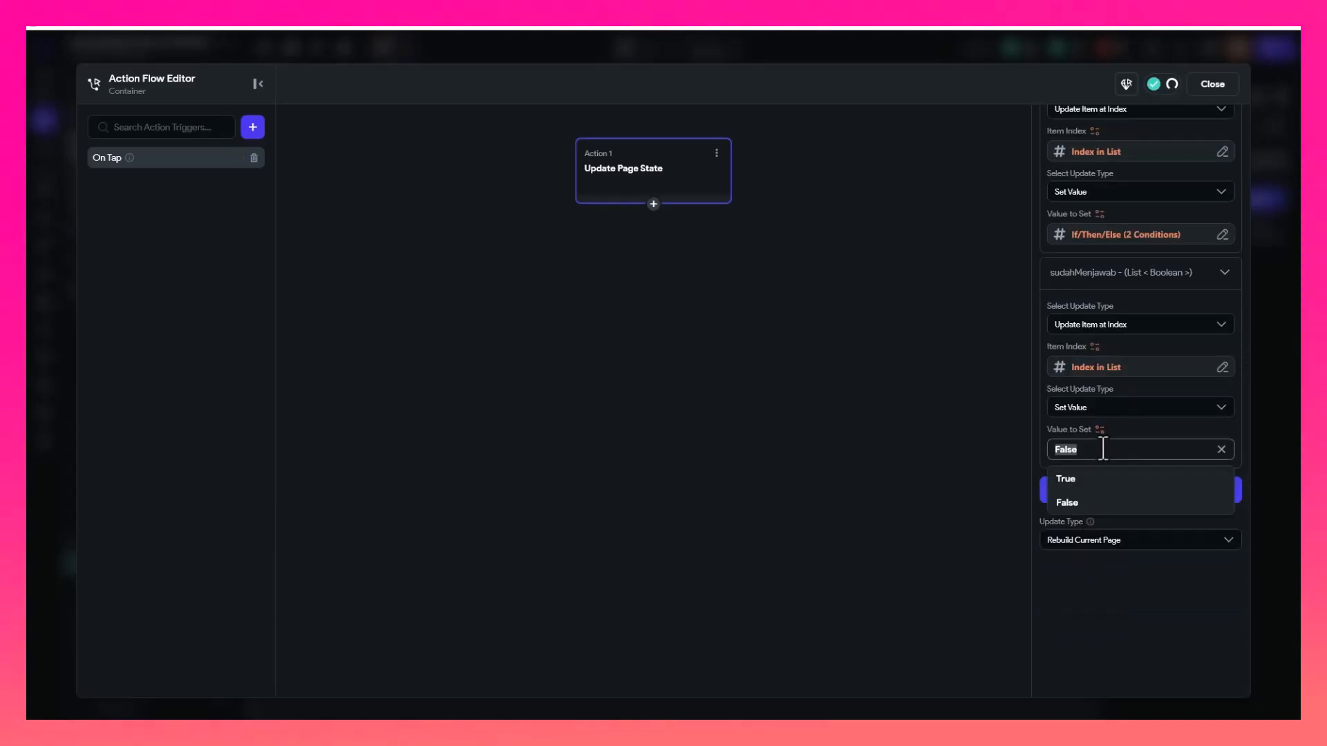
left_click(1068, 479)
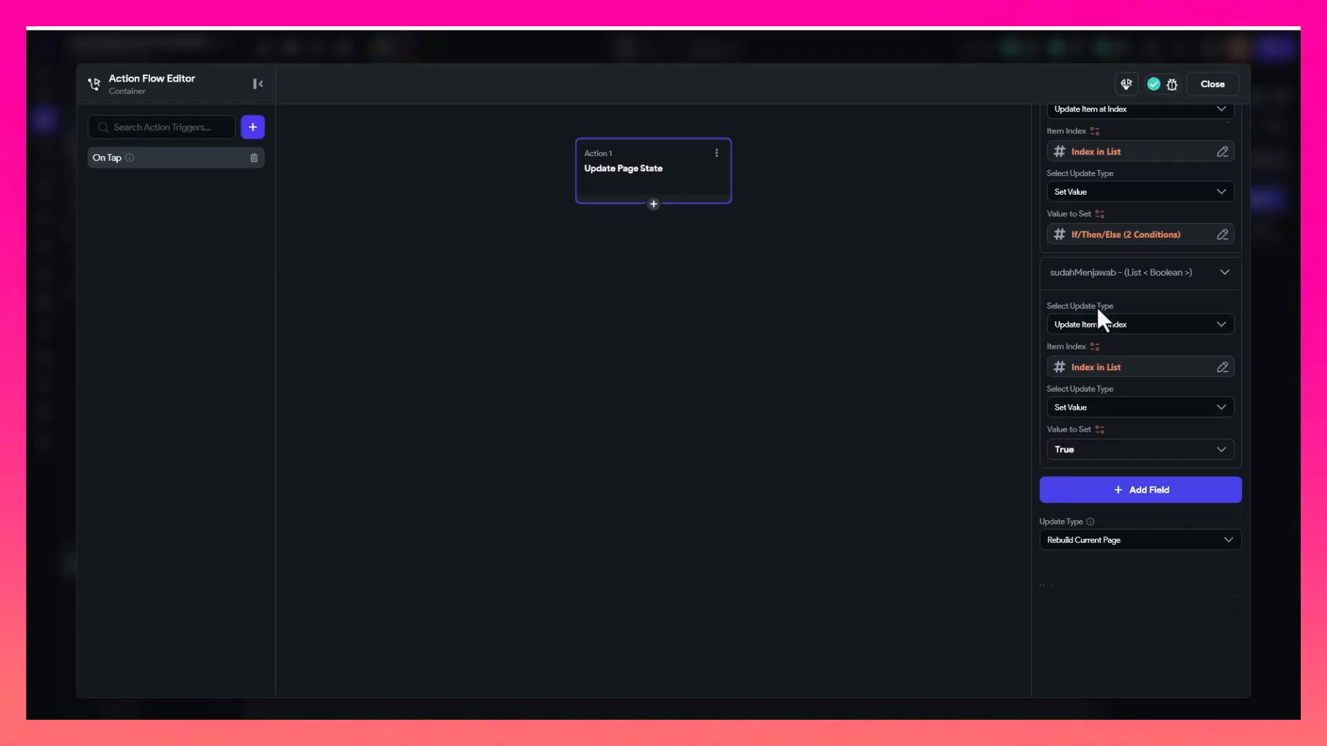
Close the Action Flow Editor and return to the Kuis page's local state variables
scroll(1105, 338, "up", 2)
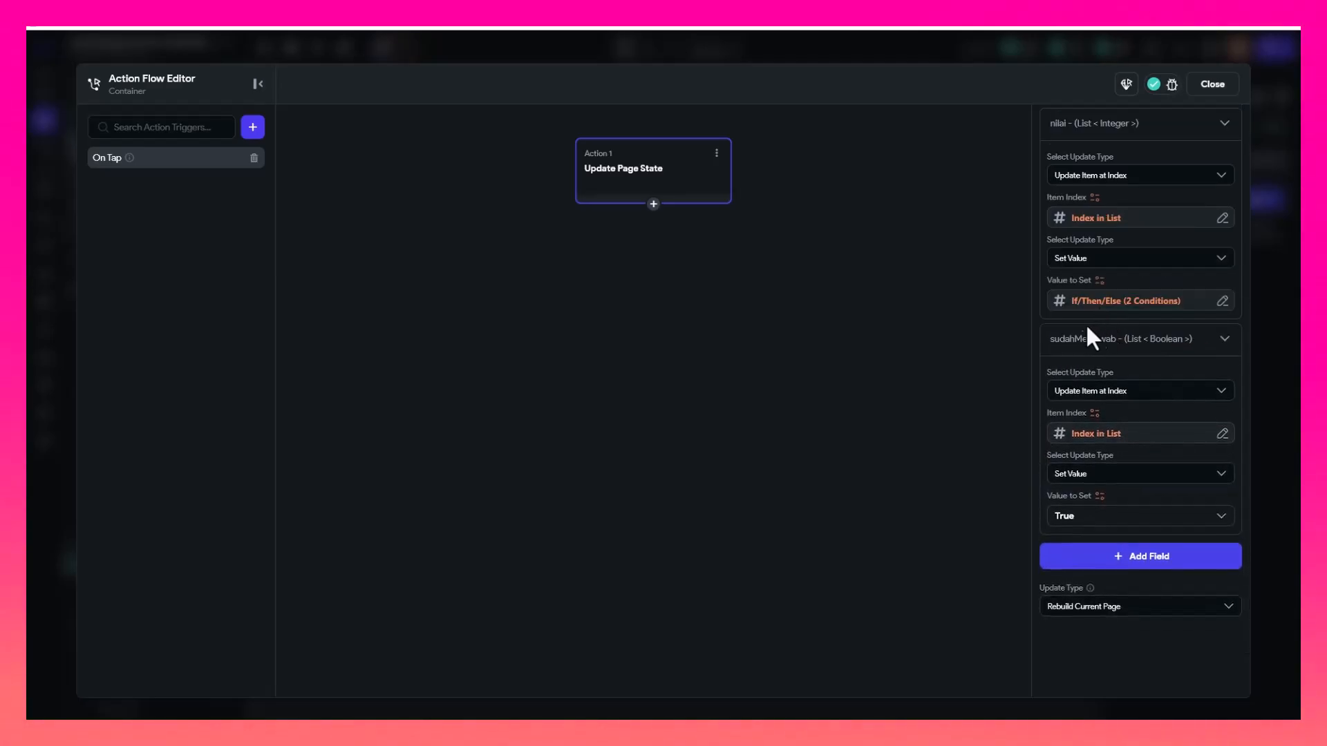
left_click(1212, 85)
left_click(381, 471)
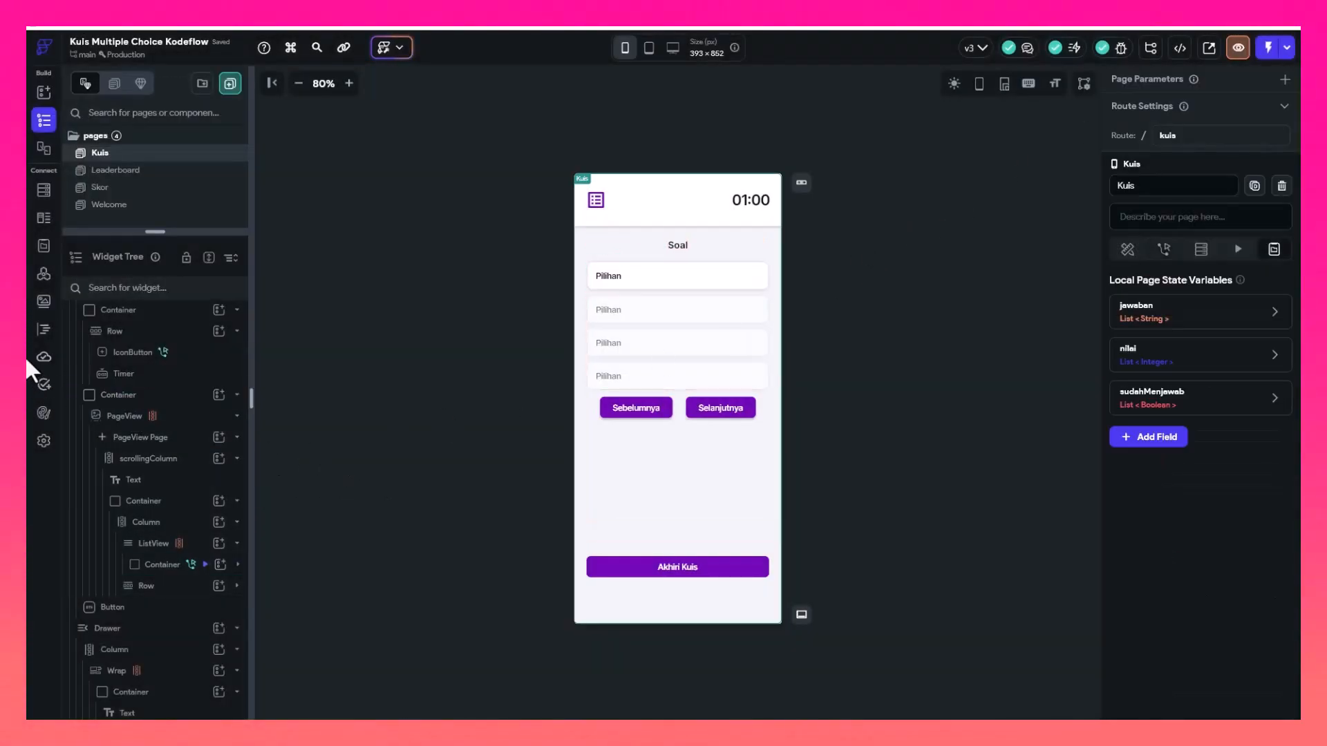
Show the drawer for editing and start an If/Then/Else conditional value for the fill color of the Container inside its Wrap
left_click(137, 628)
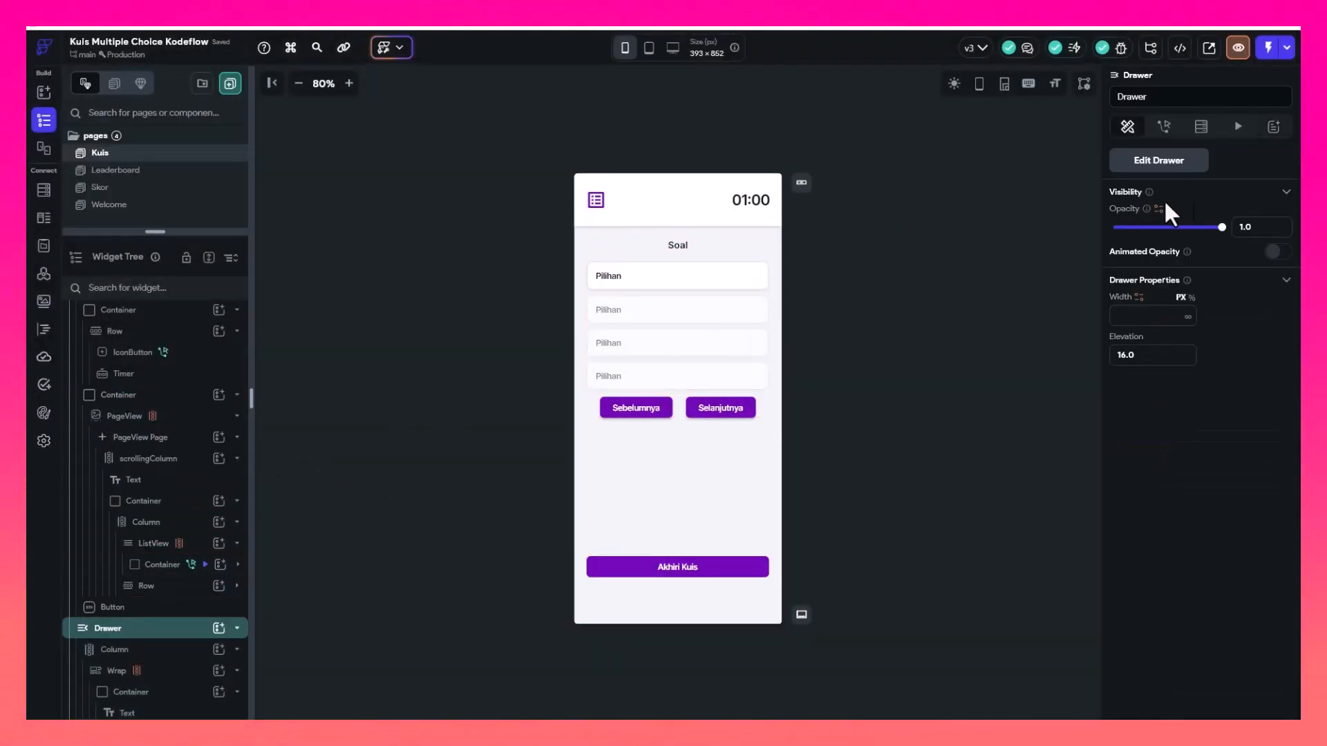
left_click(1175, 166)
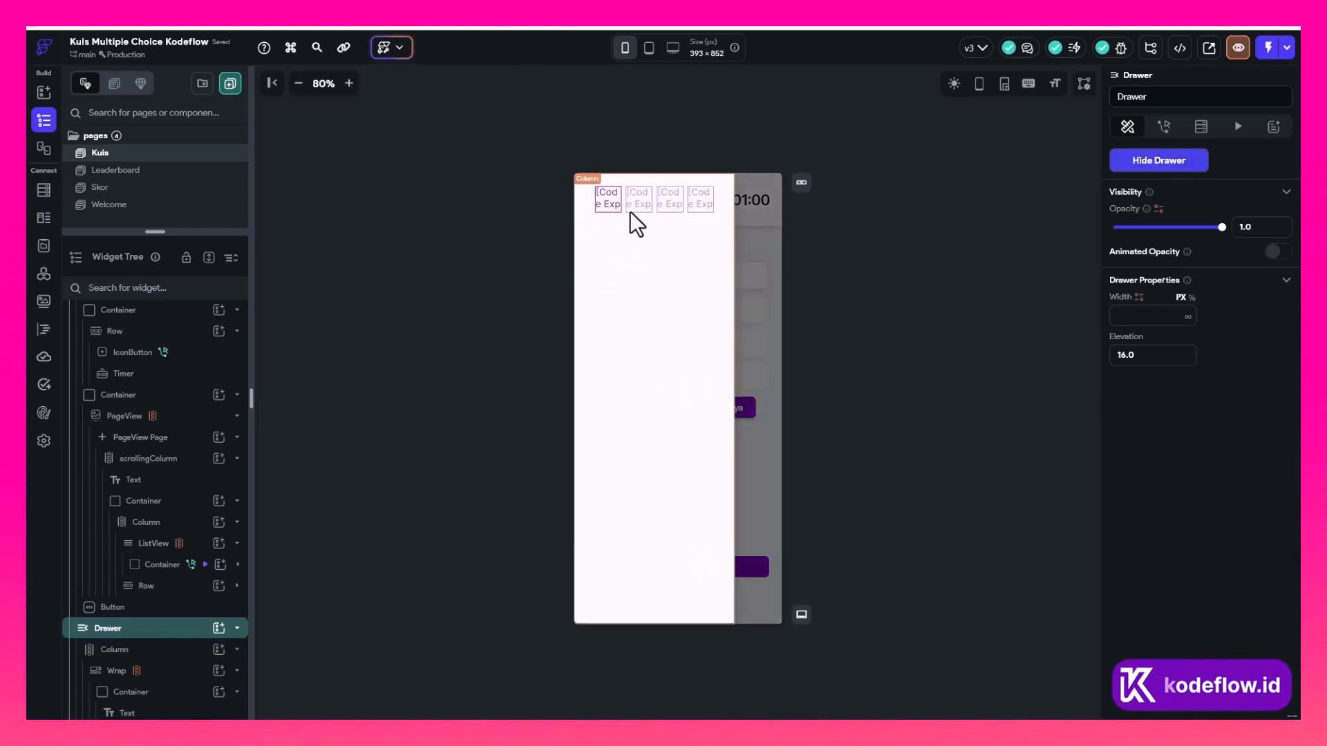
left_click(166, 692)
scroll(1164, 439, "down", 3)
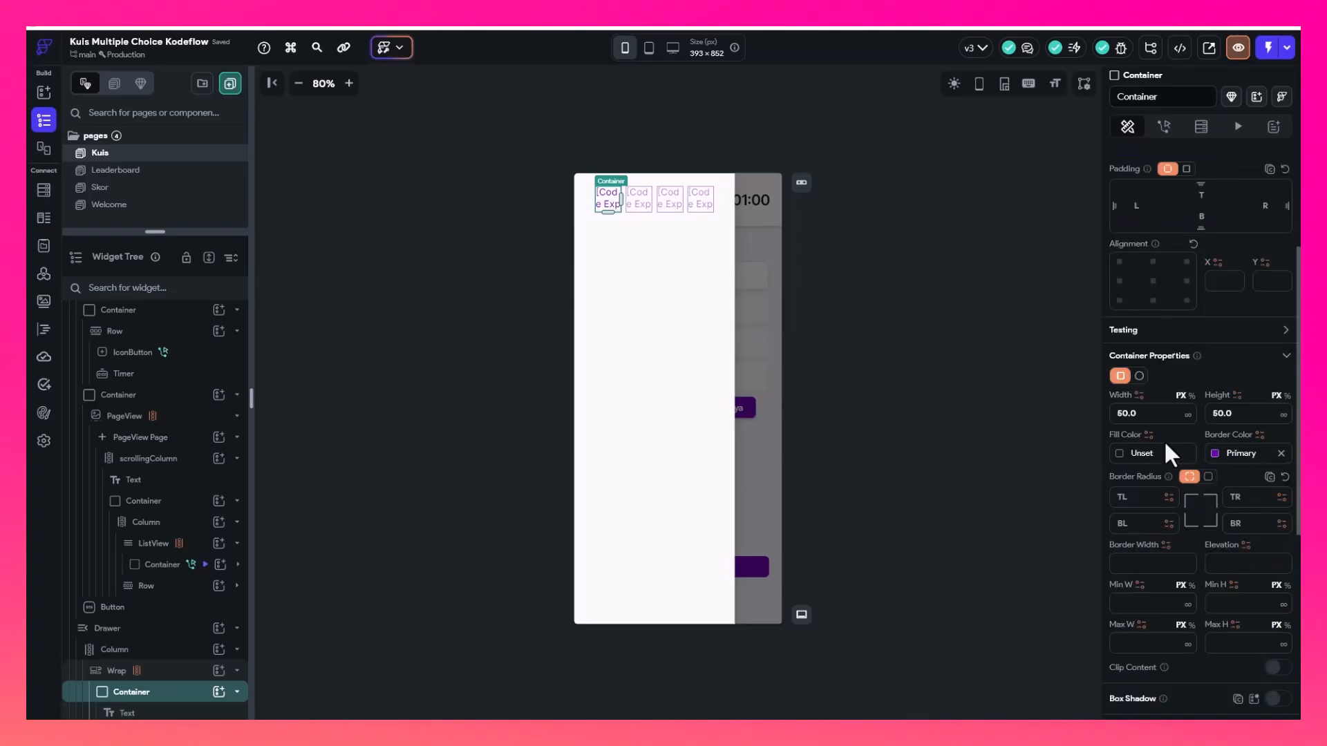
left_click(1149, 435)
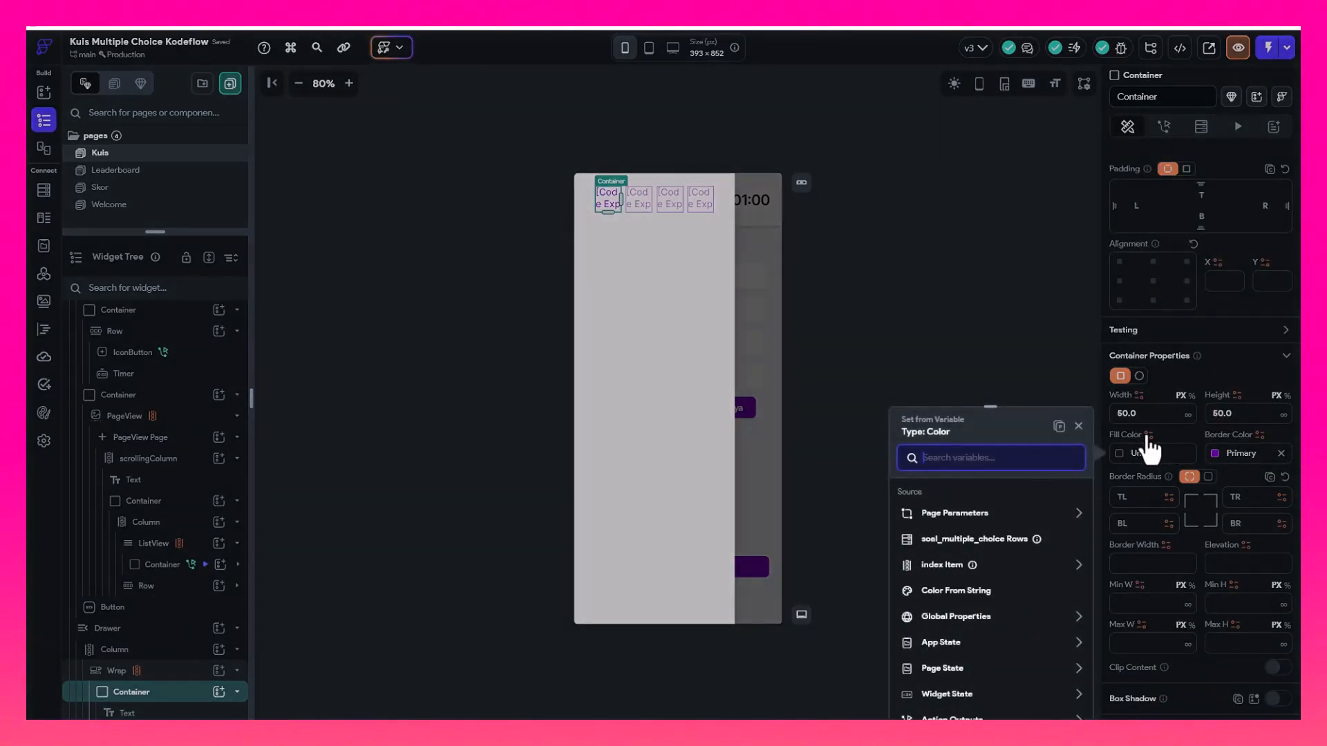
scroll(927, 627, "down", 1)
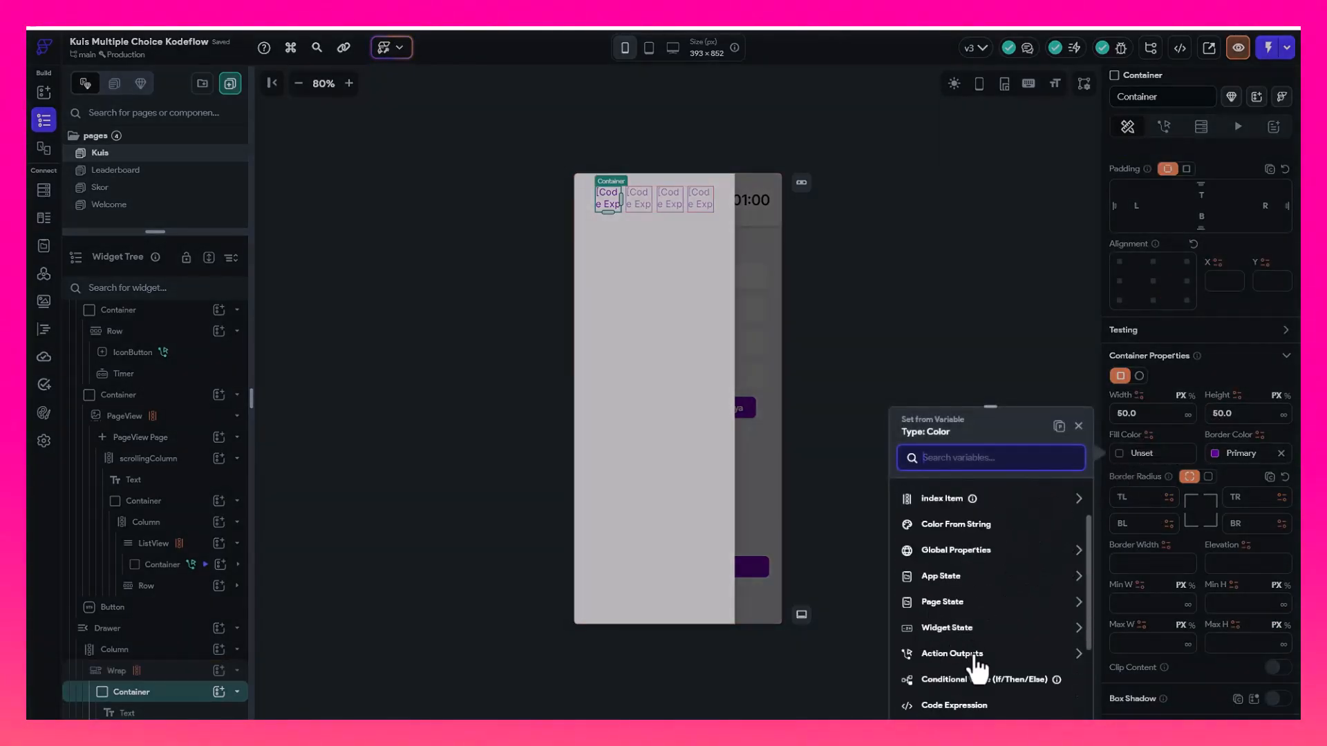
left_click(965, 680)
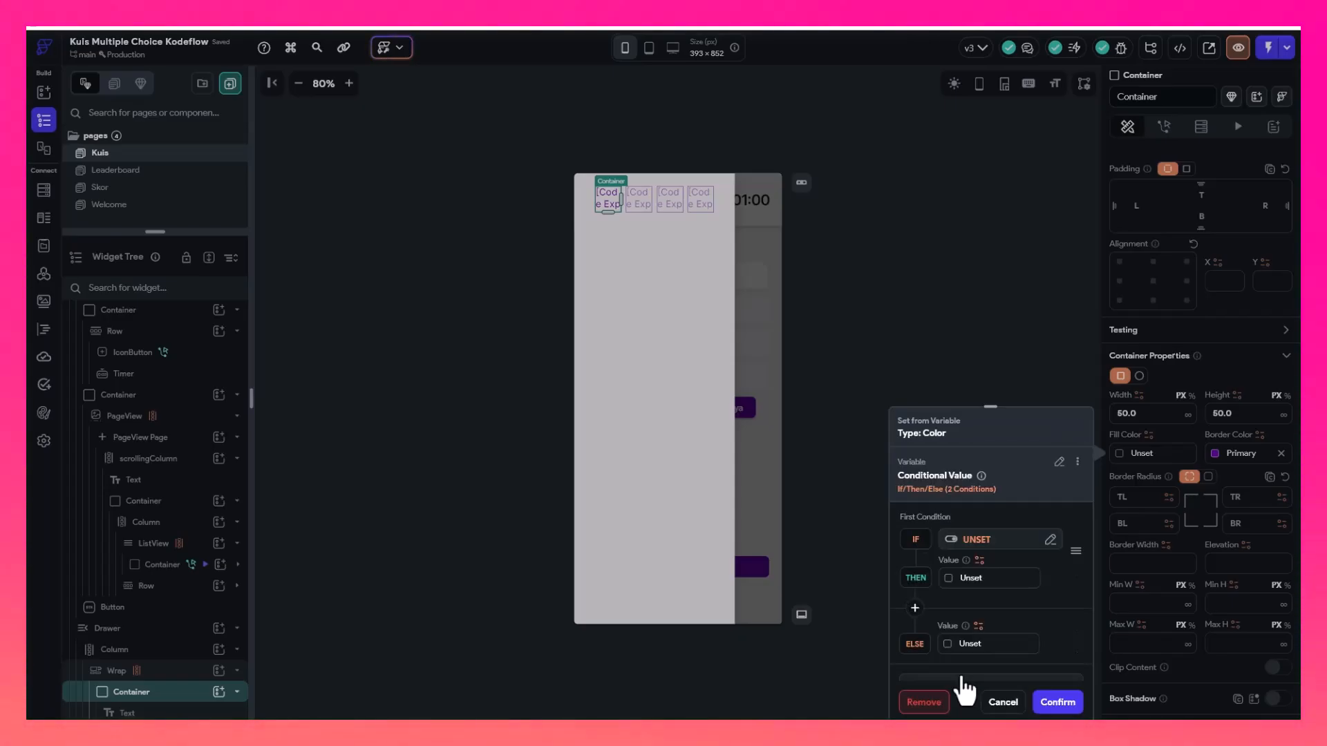
Create the IF condition for the fill color with the sudahMenjawab page state as its first value
left_click(968, 541)
left_click(823, 515)
left_click(793, 546)
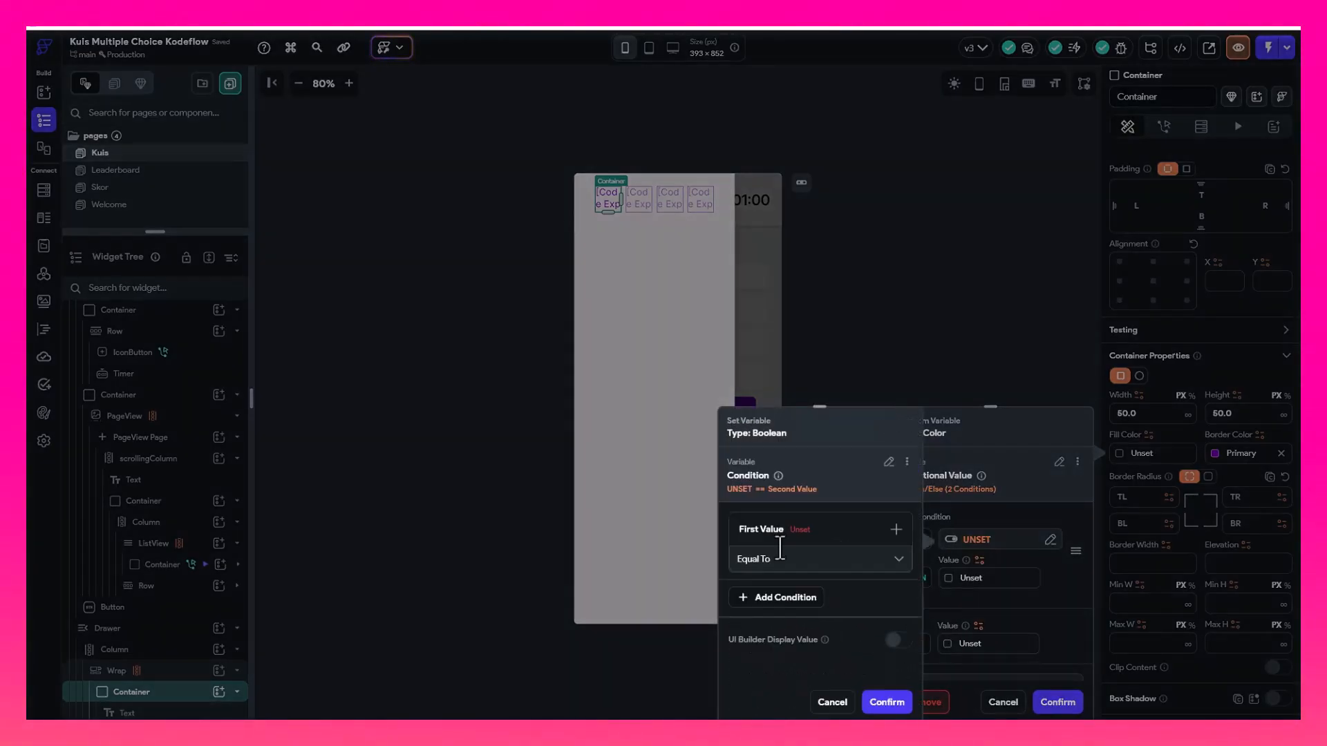
left_click(790, 531)
left_click(770, 557)
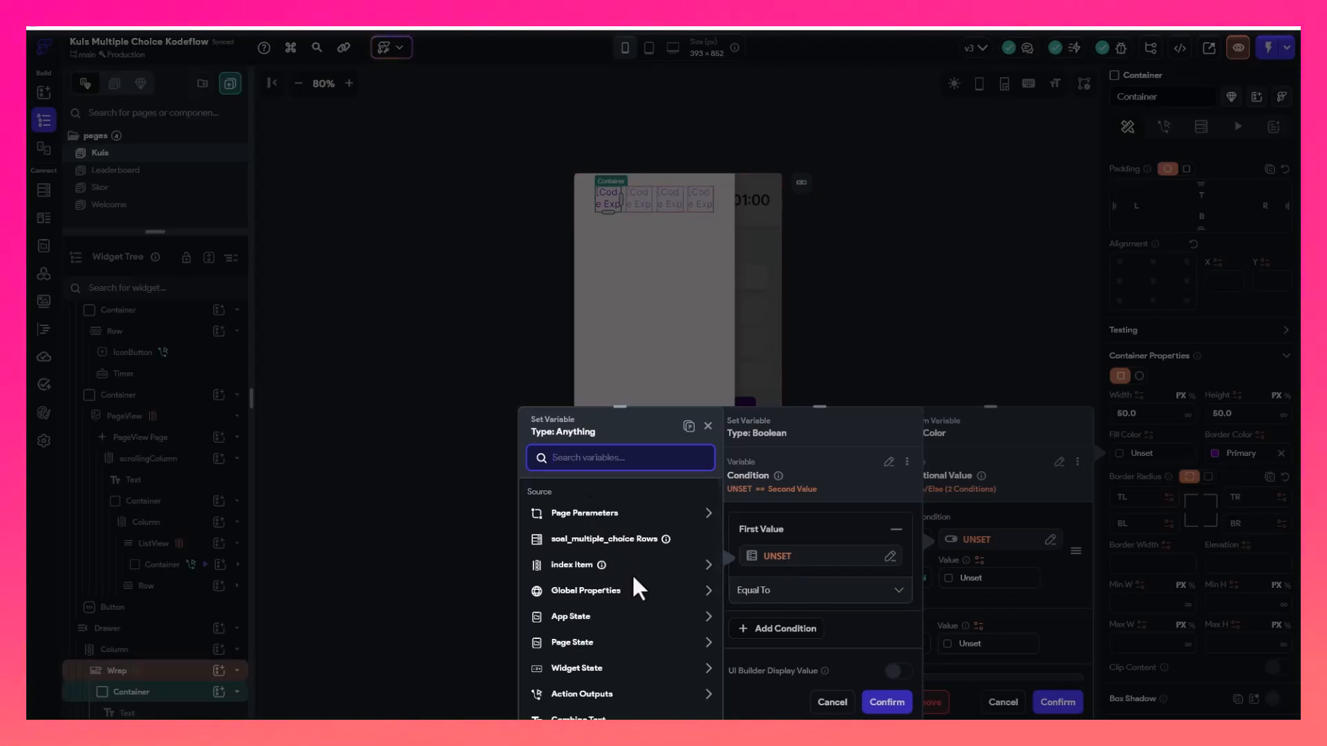
left_click(618, 646)
scroll(615, 603, "down", 1)
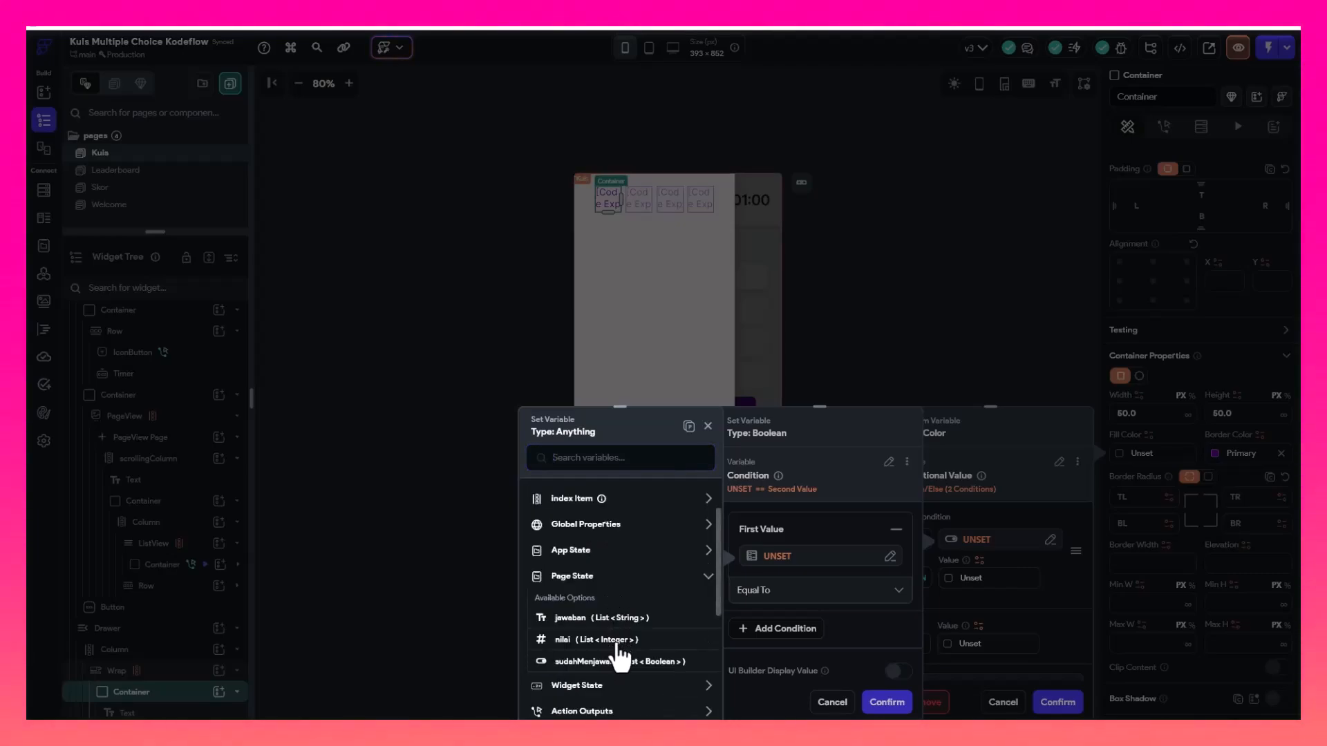
left_click(584, 662)
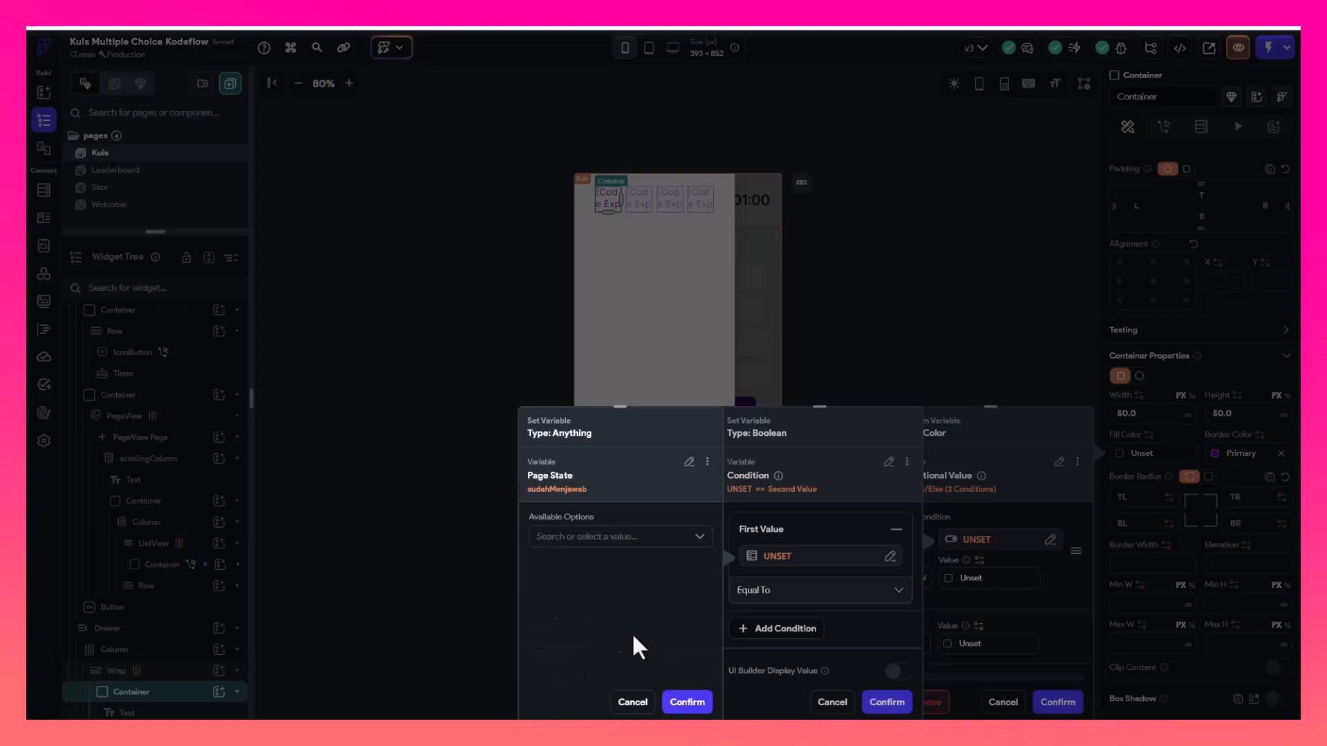
Set the sudahMenjawab value to Item at Index with Specific Index as the list index option
left_click(628, 536)
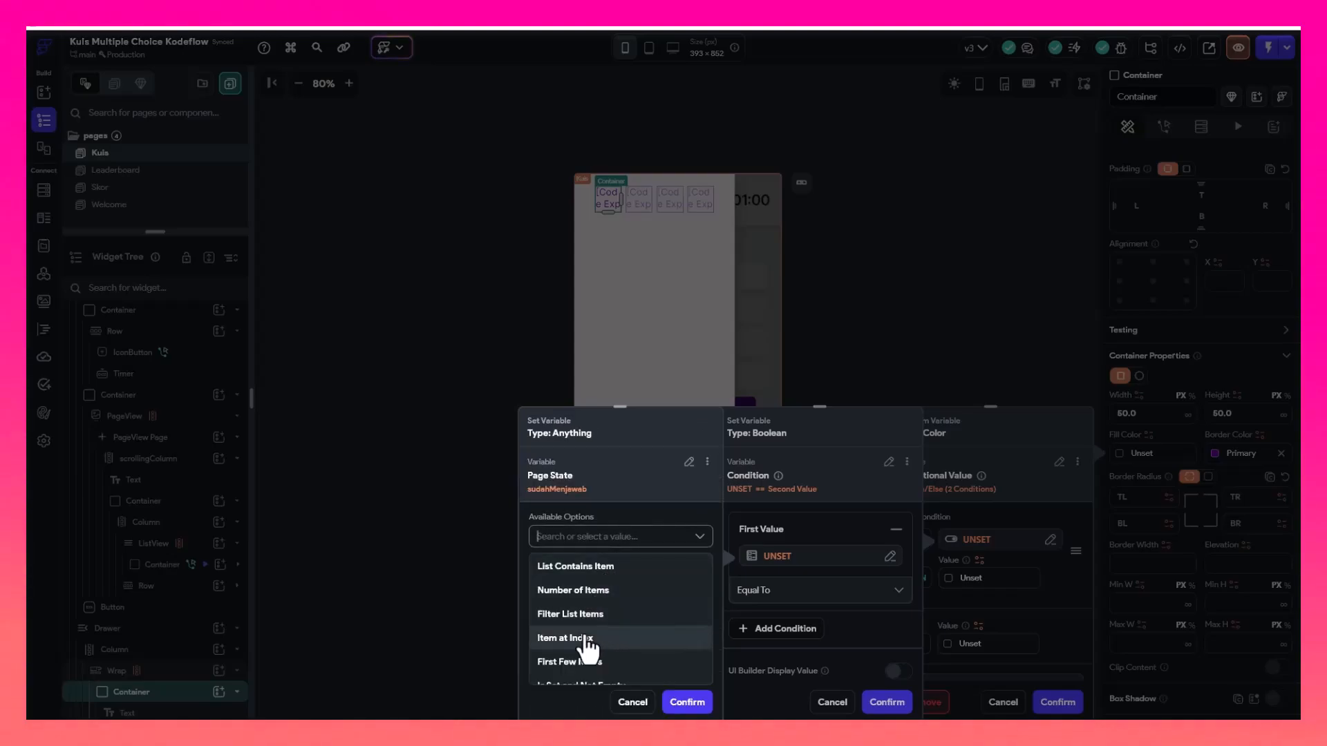
left_click(565, 638)
left_click(594, 582)
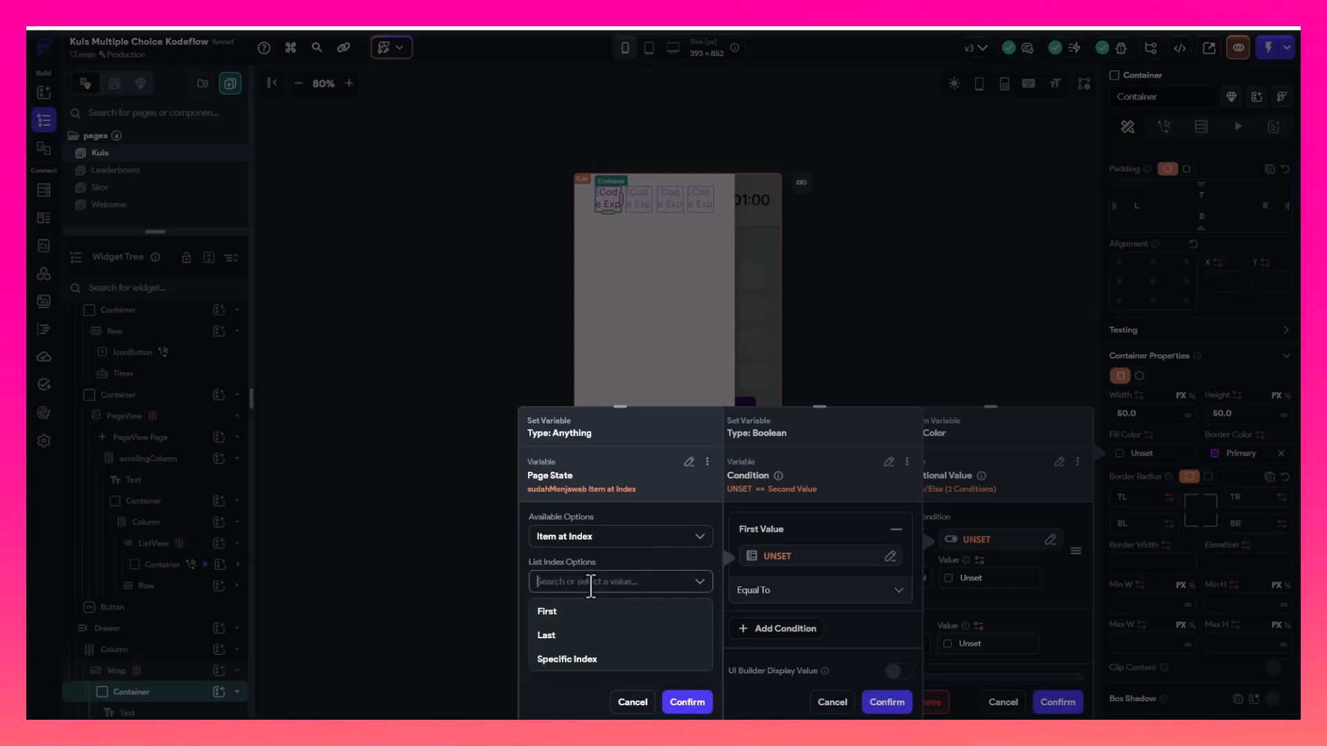
left_click(578, 659)
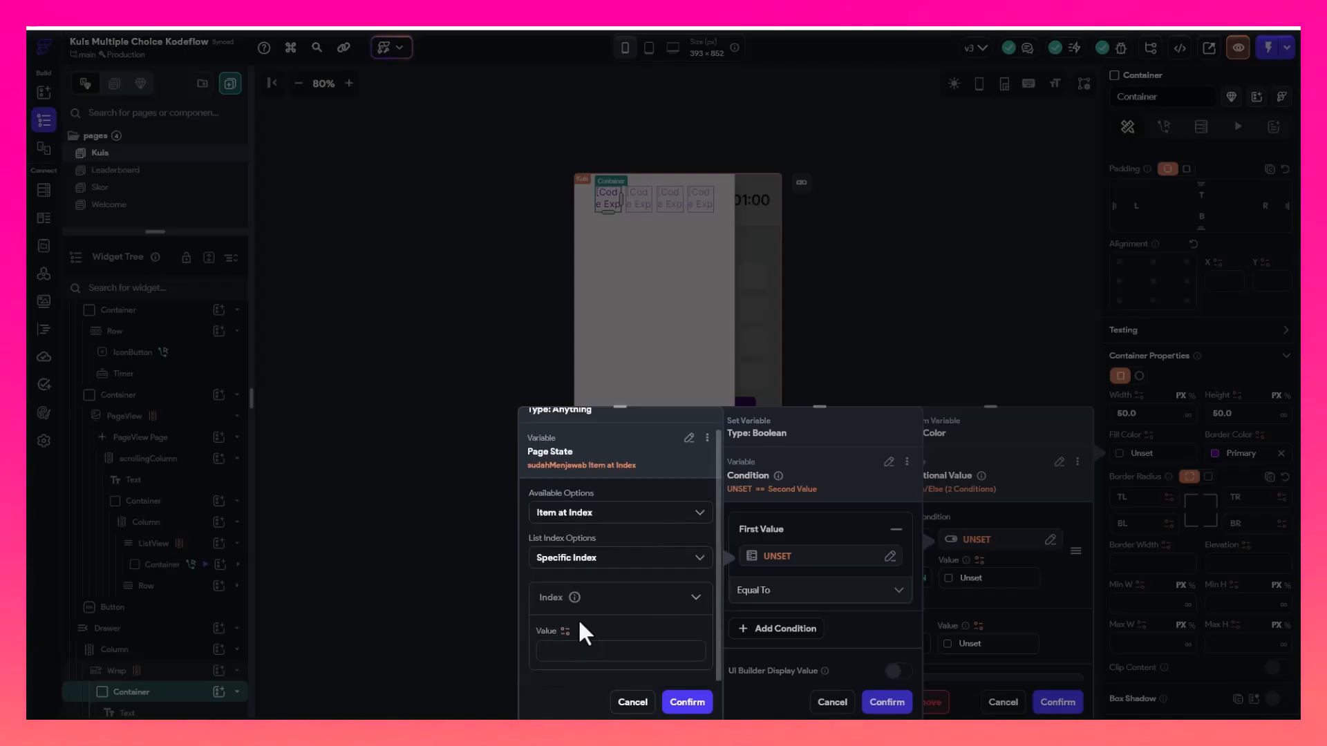
Bind the sudahMenjawab item's index to Index in List of the index Item variable and confirm the first value
left_click(565, 632)
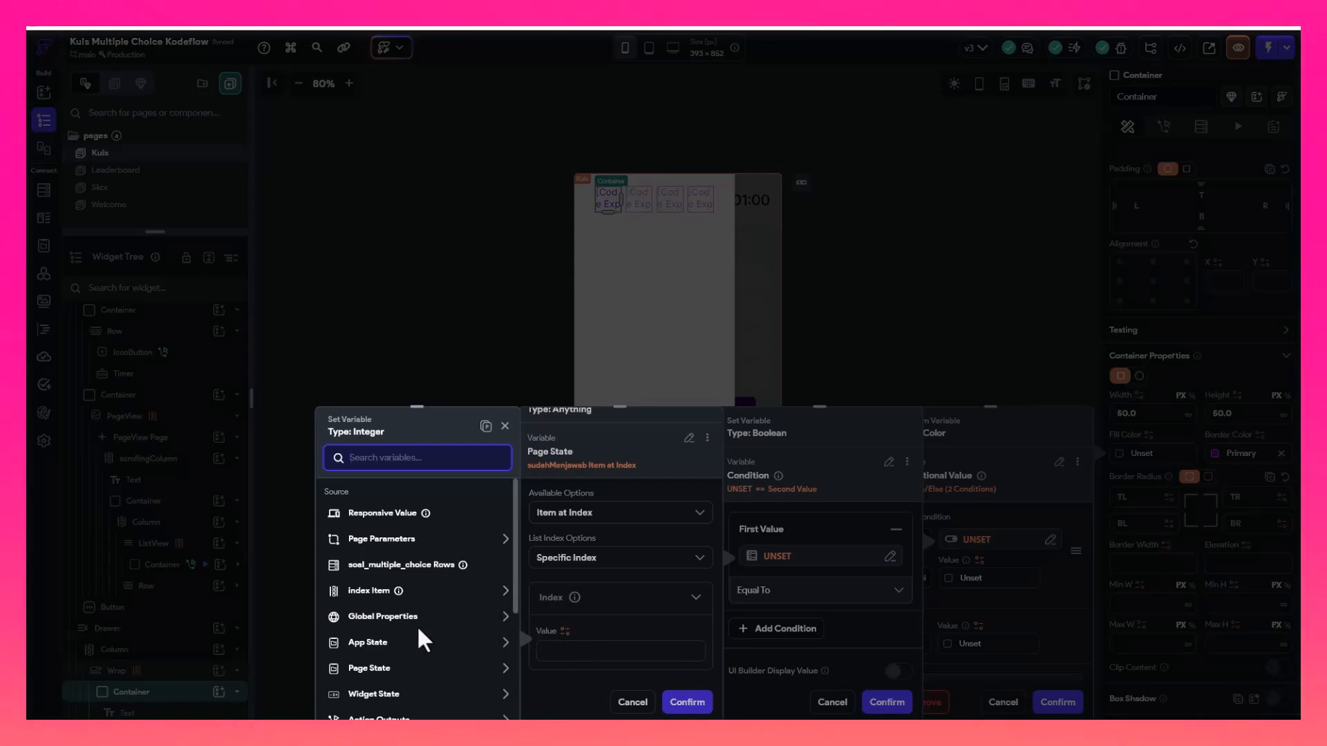
scroll(422, 588, "down", 2)
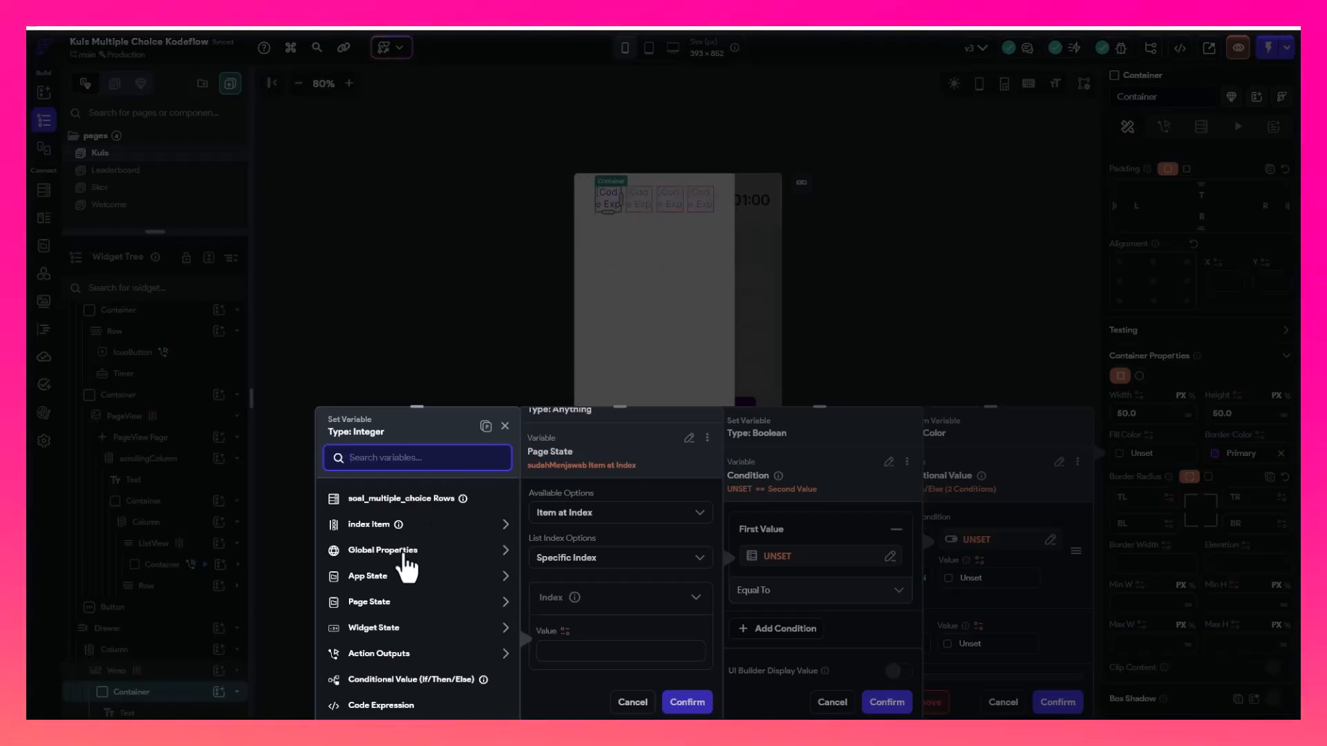
left_click(442, 524)
left_click(444, 526)
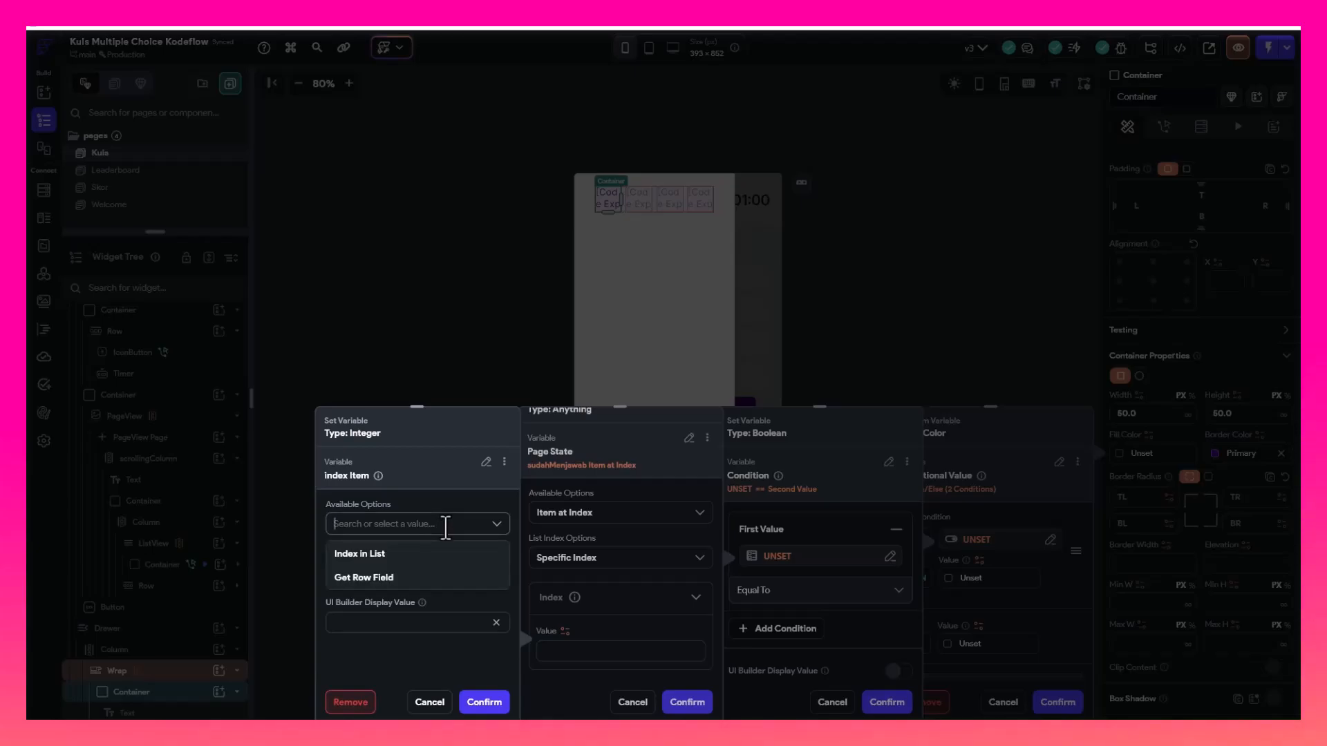
left_click(427, 555)
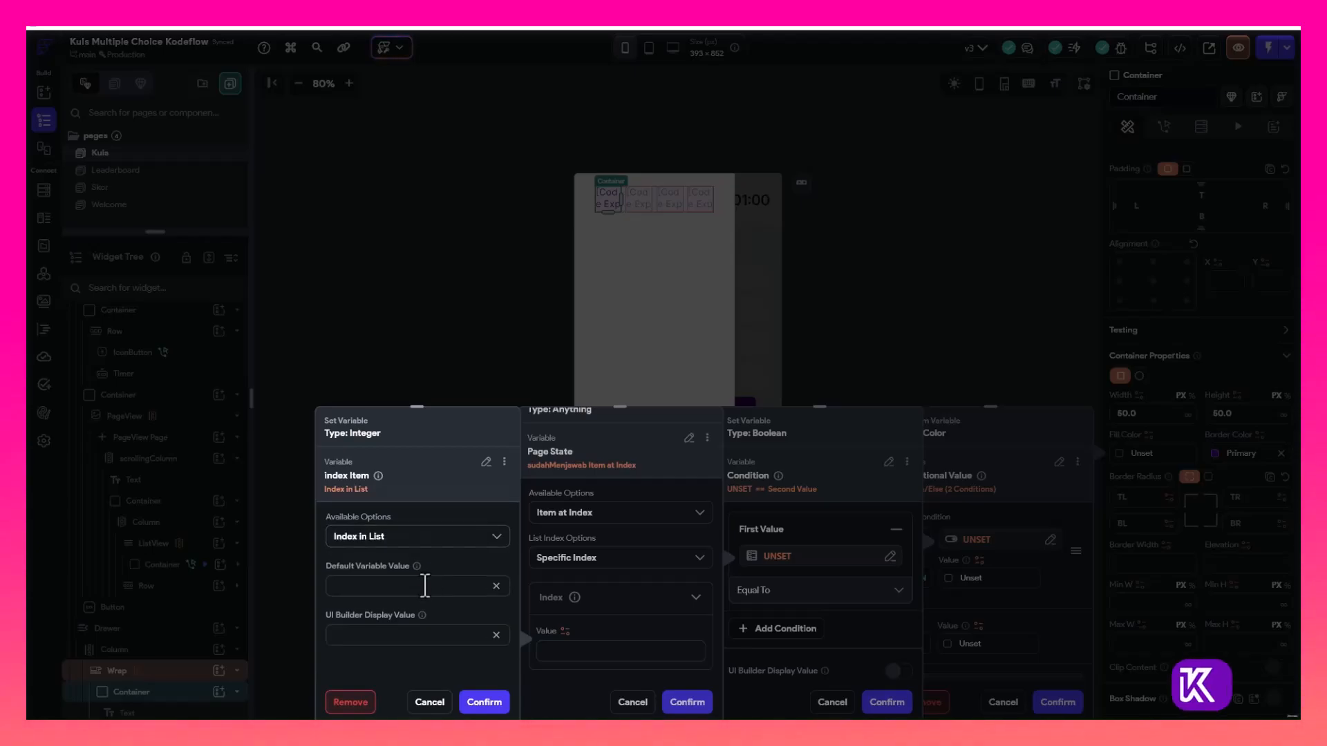
left_click(483, 703)
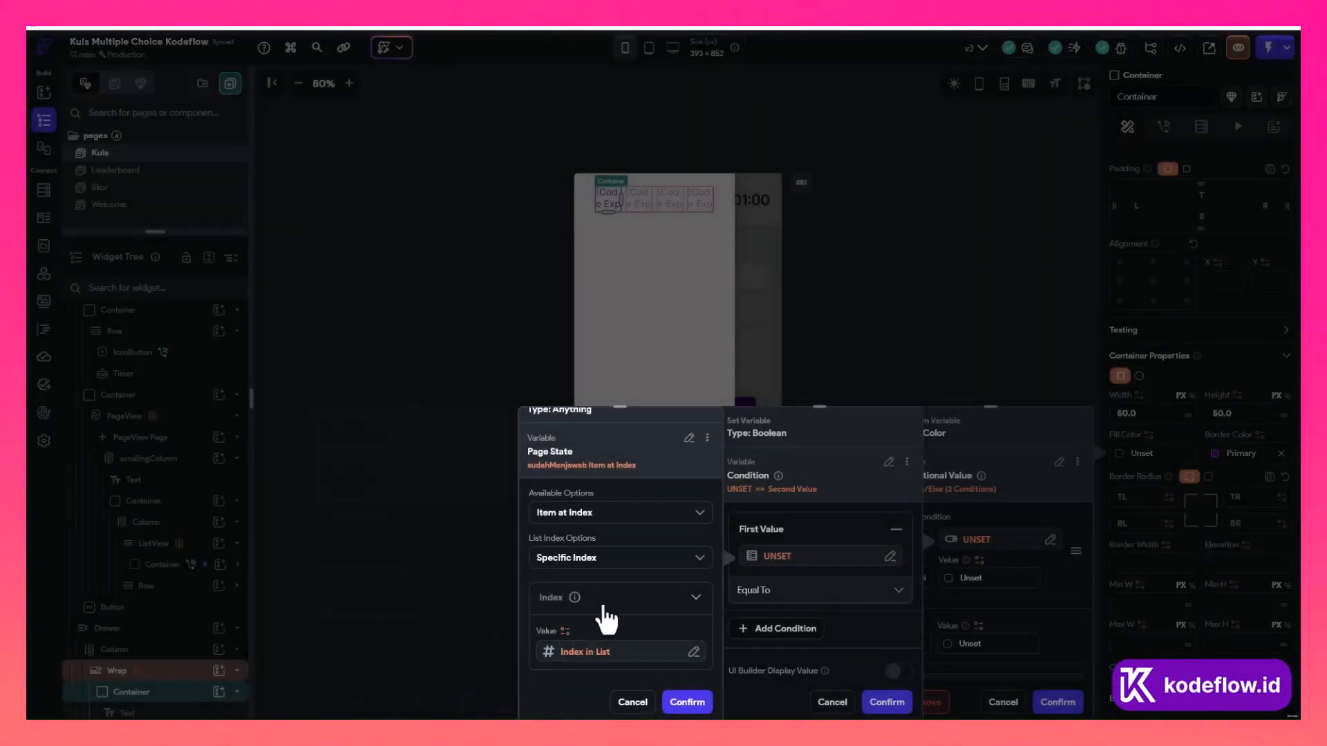
left_click(688, 702)
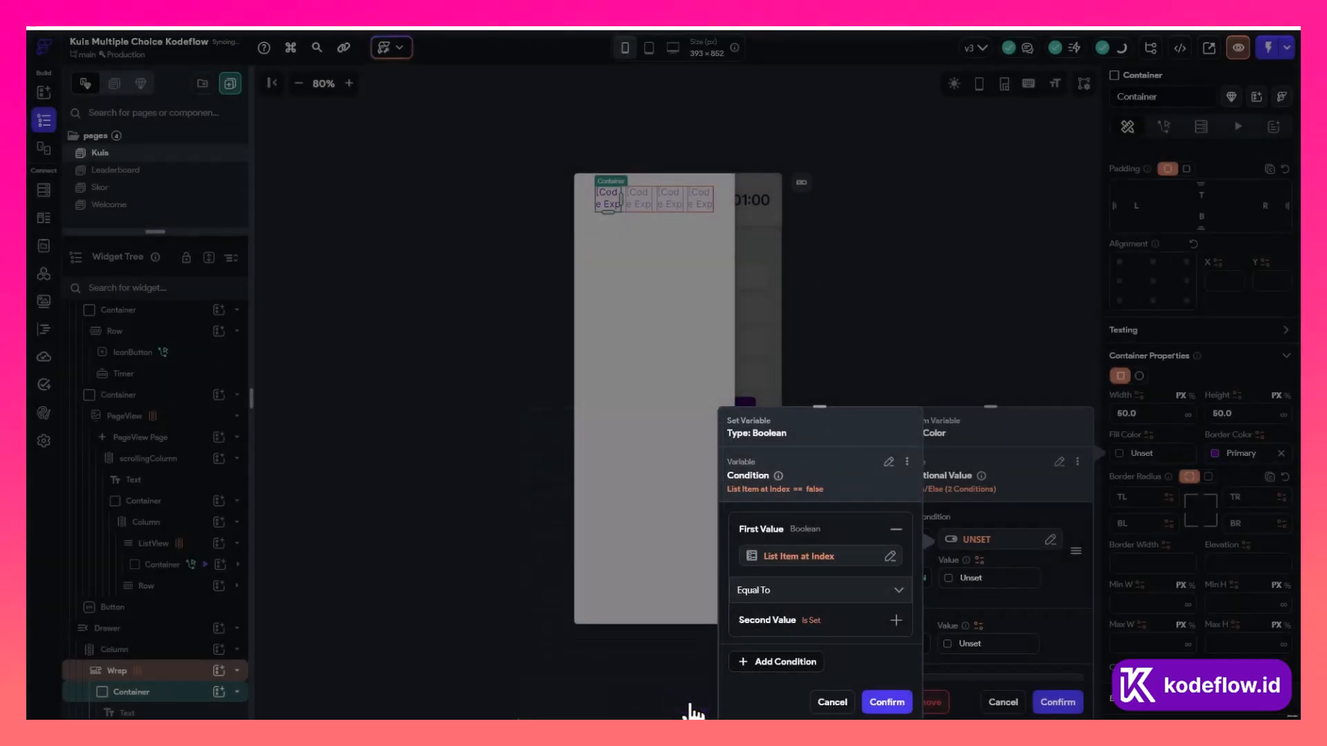
Set the condition's second value to True with the Equal To operator and confirm the condition
left_click(782, 626)
left_click(787, 601)
left_click(785, 605)
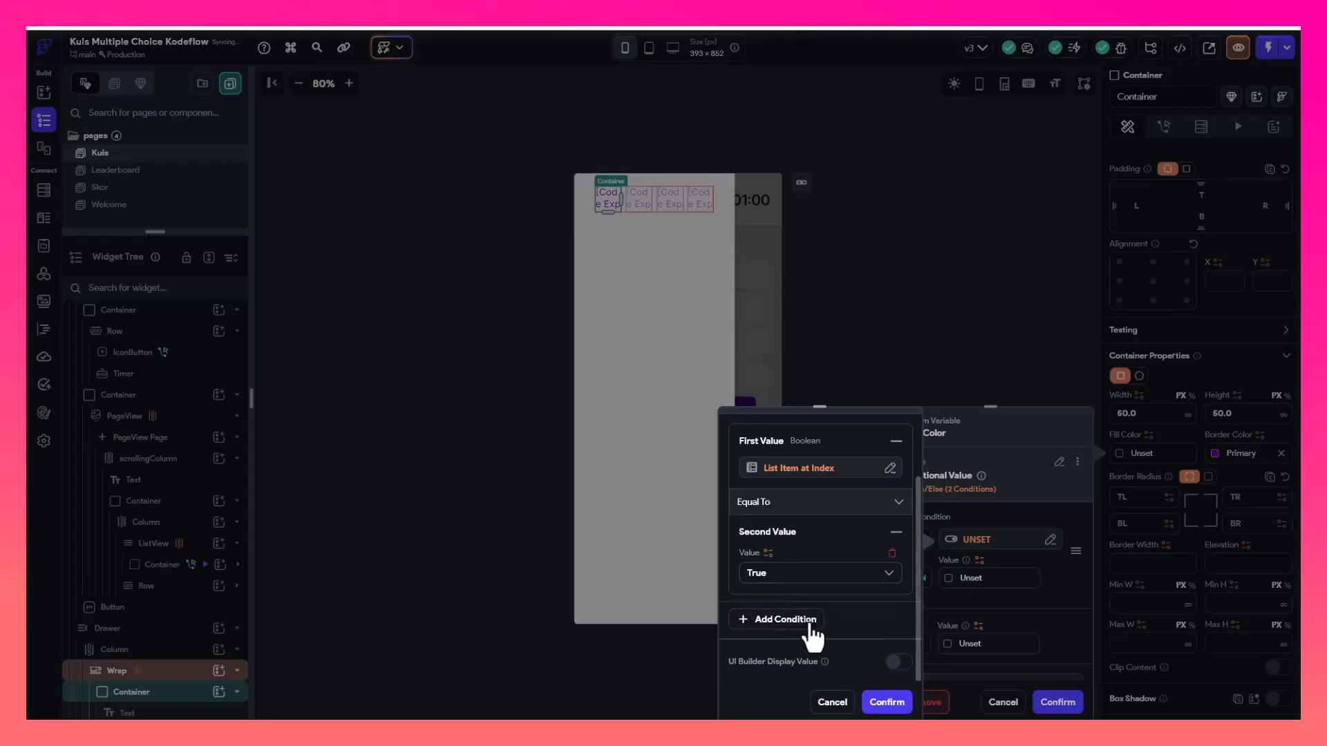
left_click(888, 702)
Set the fill color's THEN value to Primary, leave ELSE unset and confirm the conditional value
left_click(950, 579)
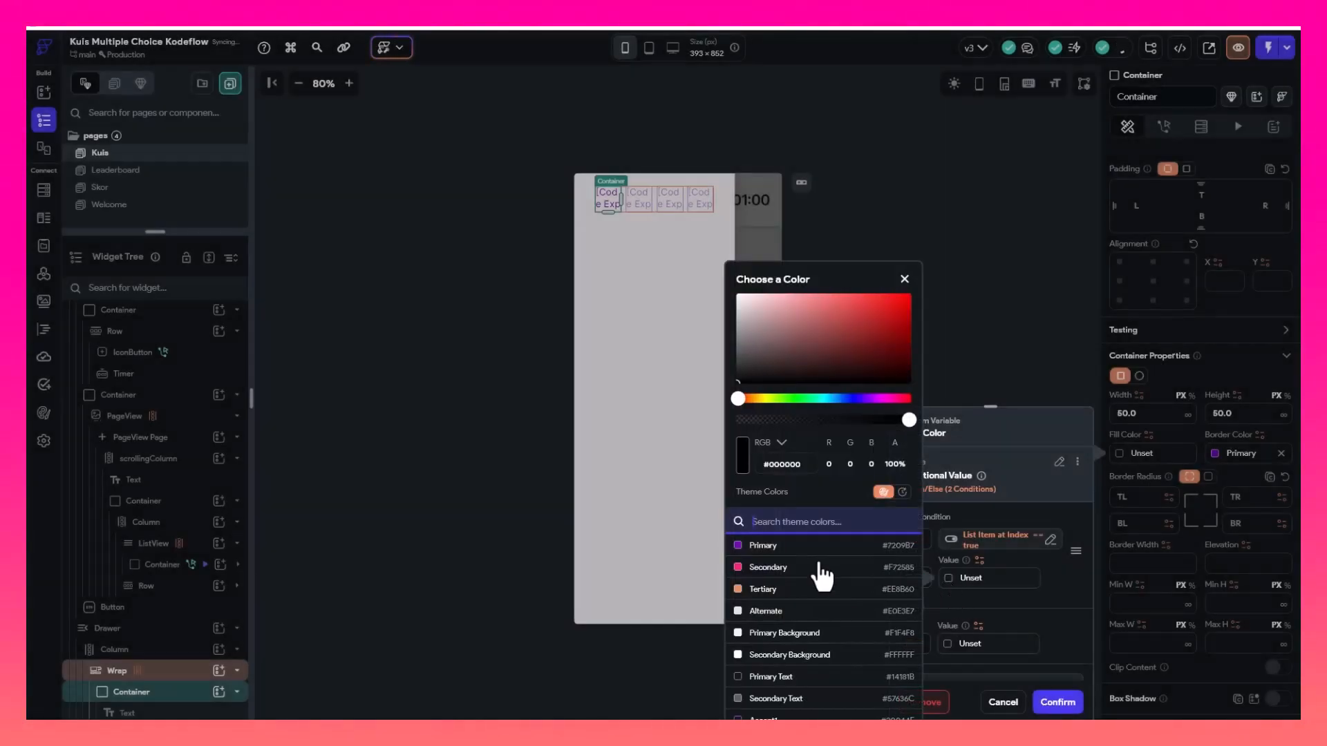
left_click(786, 551)
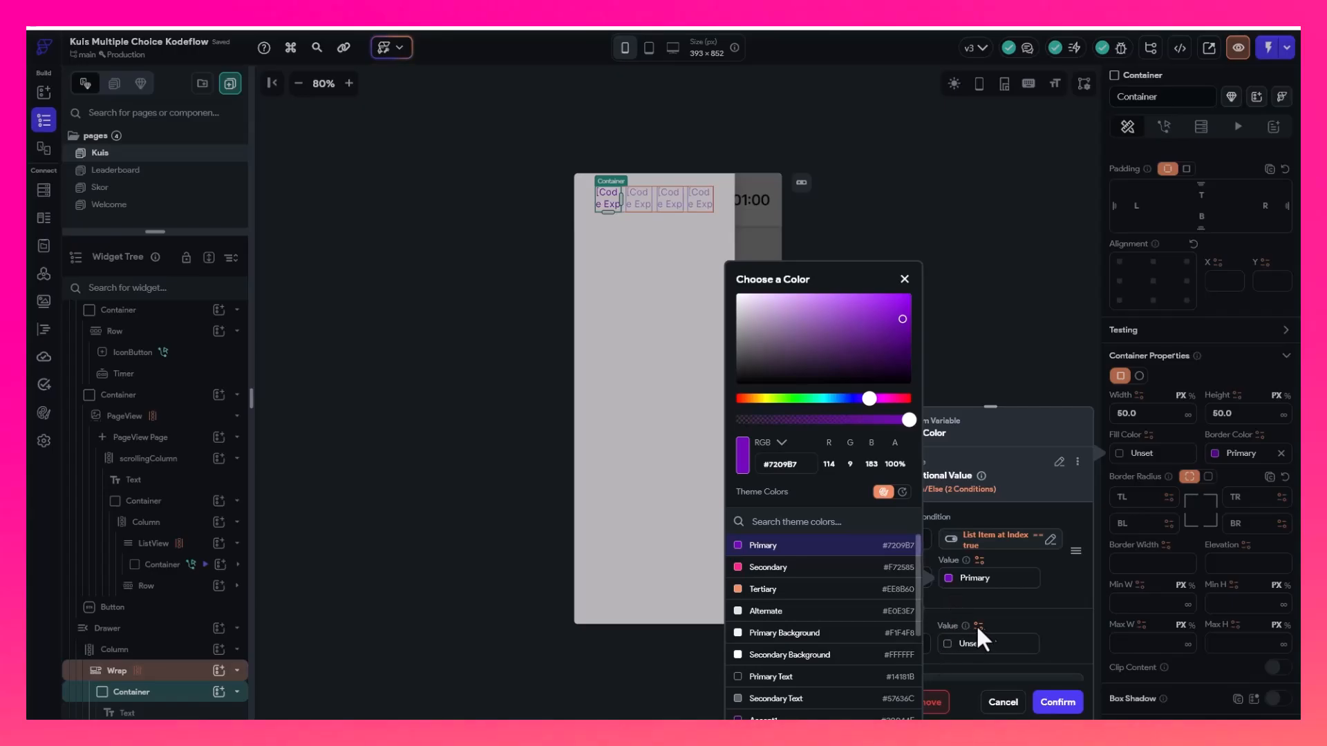
left_click(1014, 608)
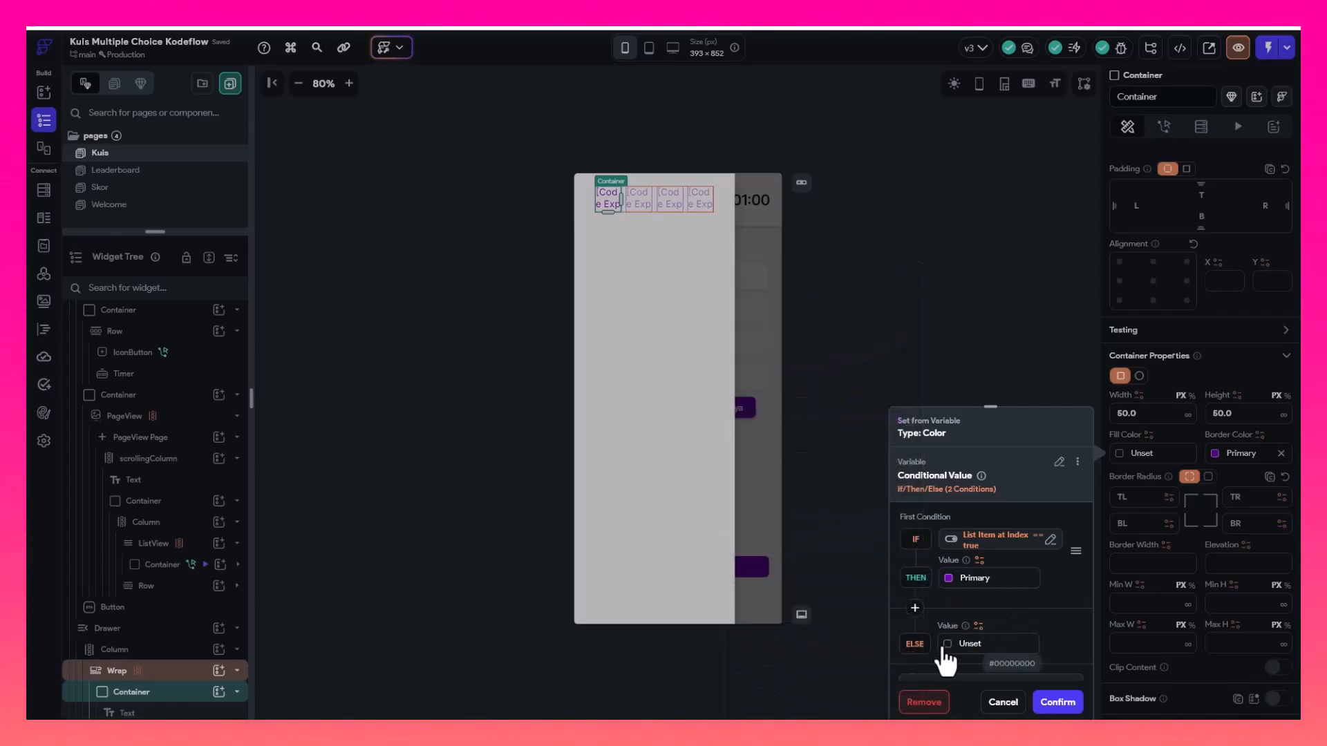
left_click(1057, 702)
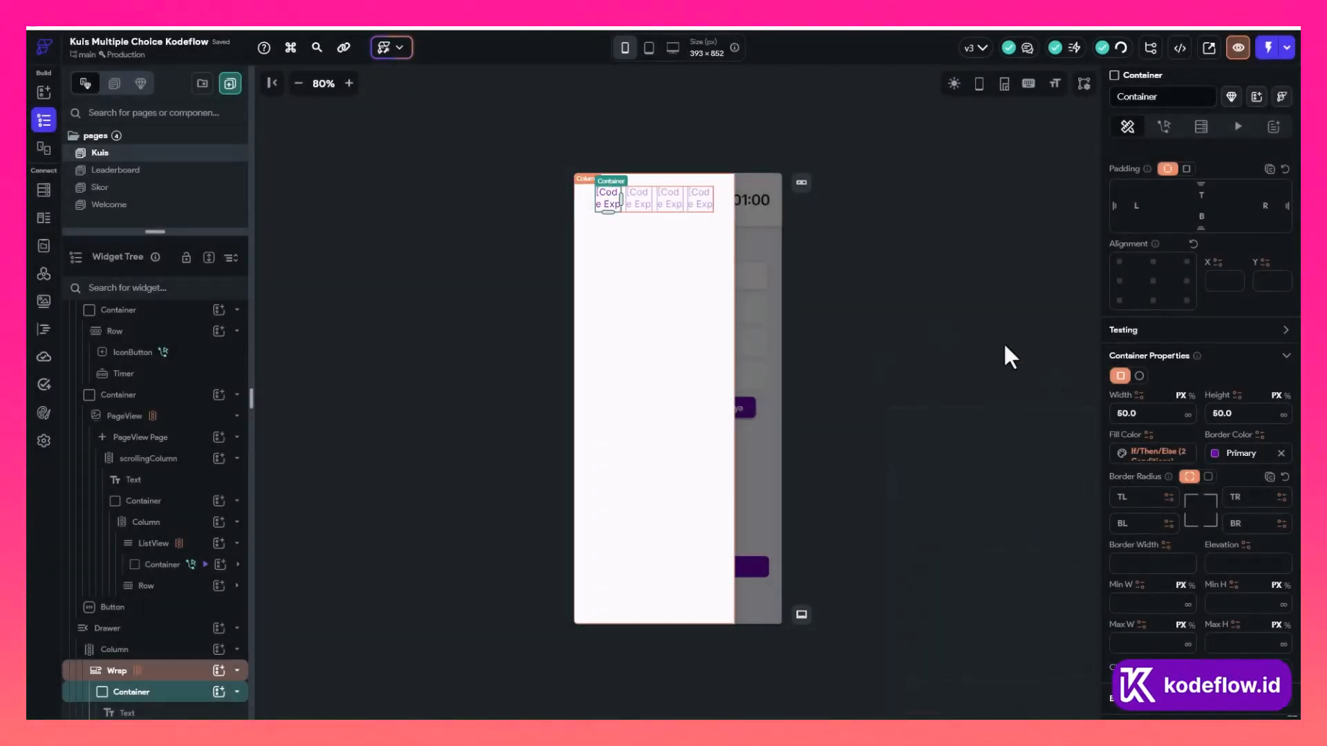
Copy the Container's conditional fill color variable and paste it into the Text Color of its child Text widget
left_click(1146, 455)
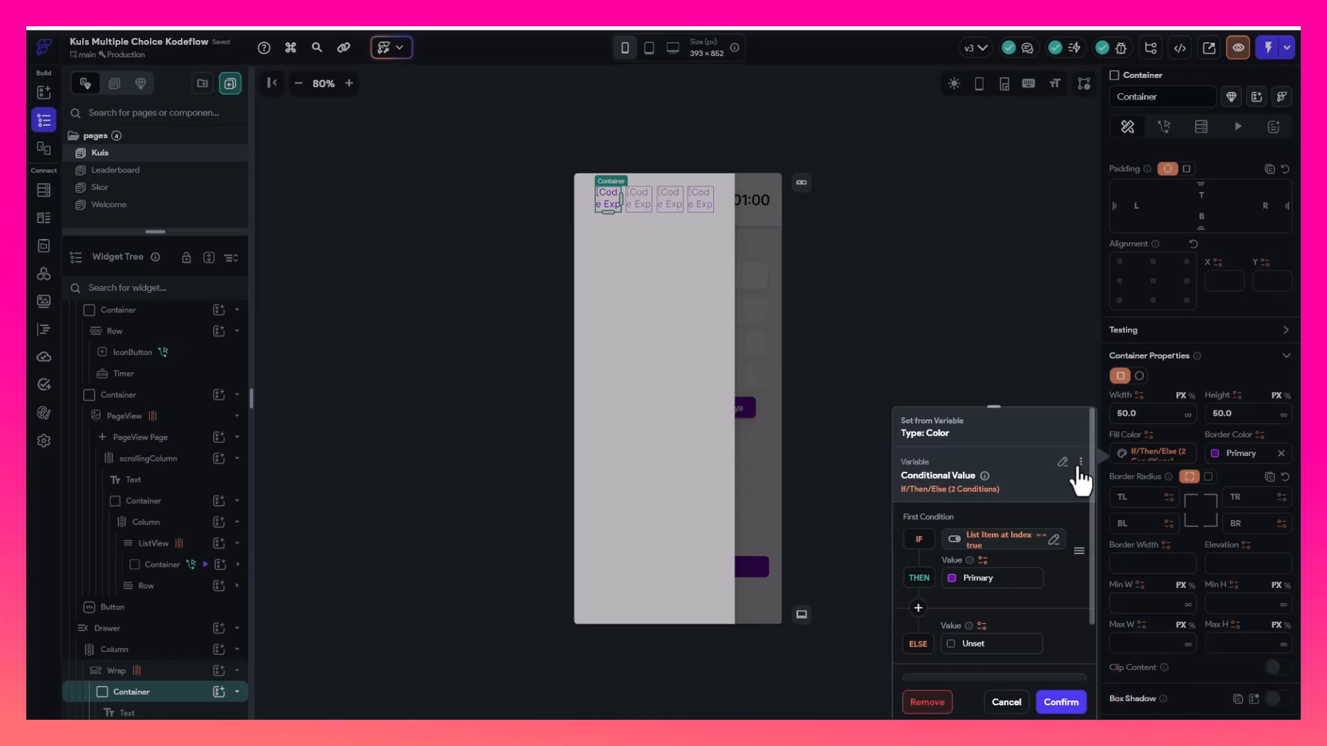
left_click(1081, 463)
left_click(1023, 492)
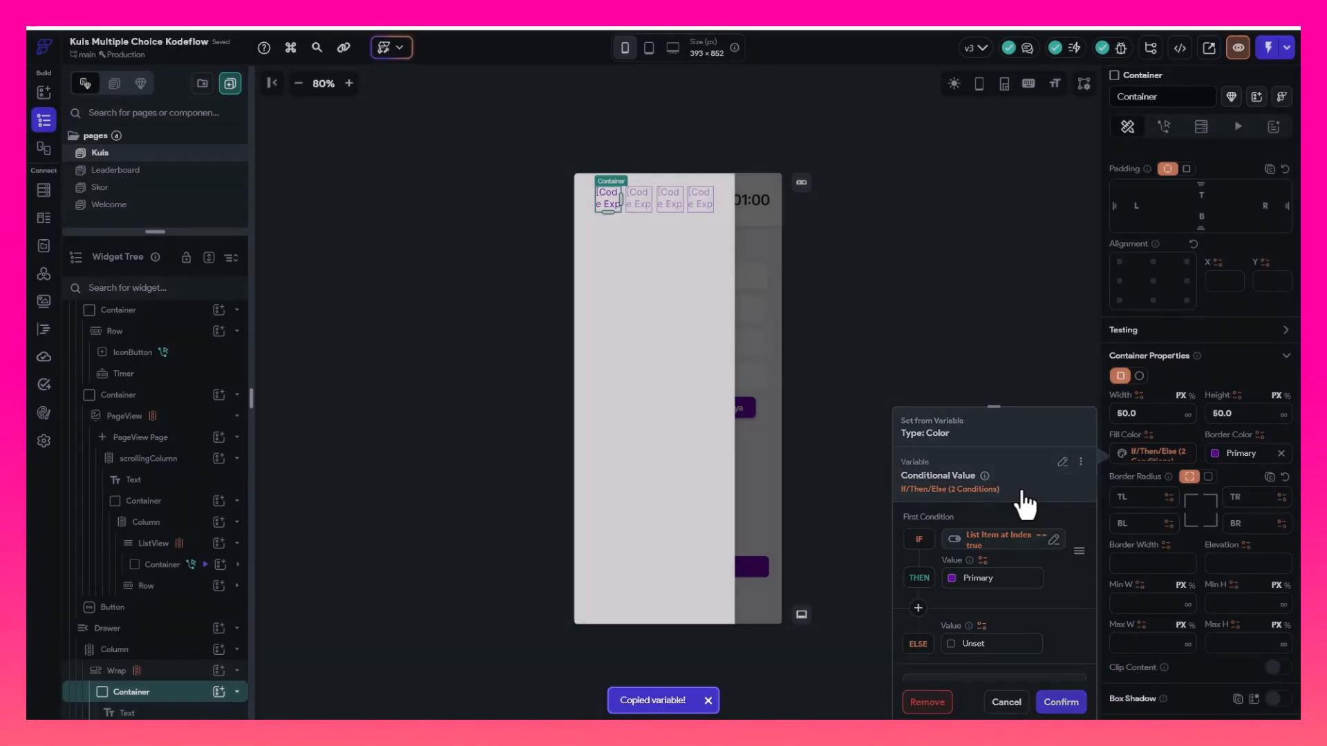
left_click(174, 715)
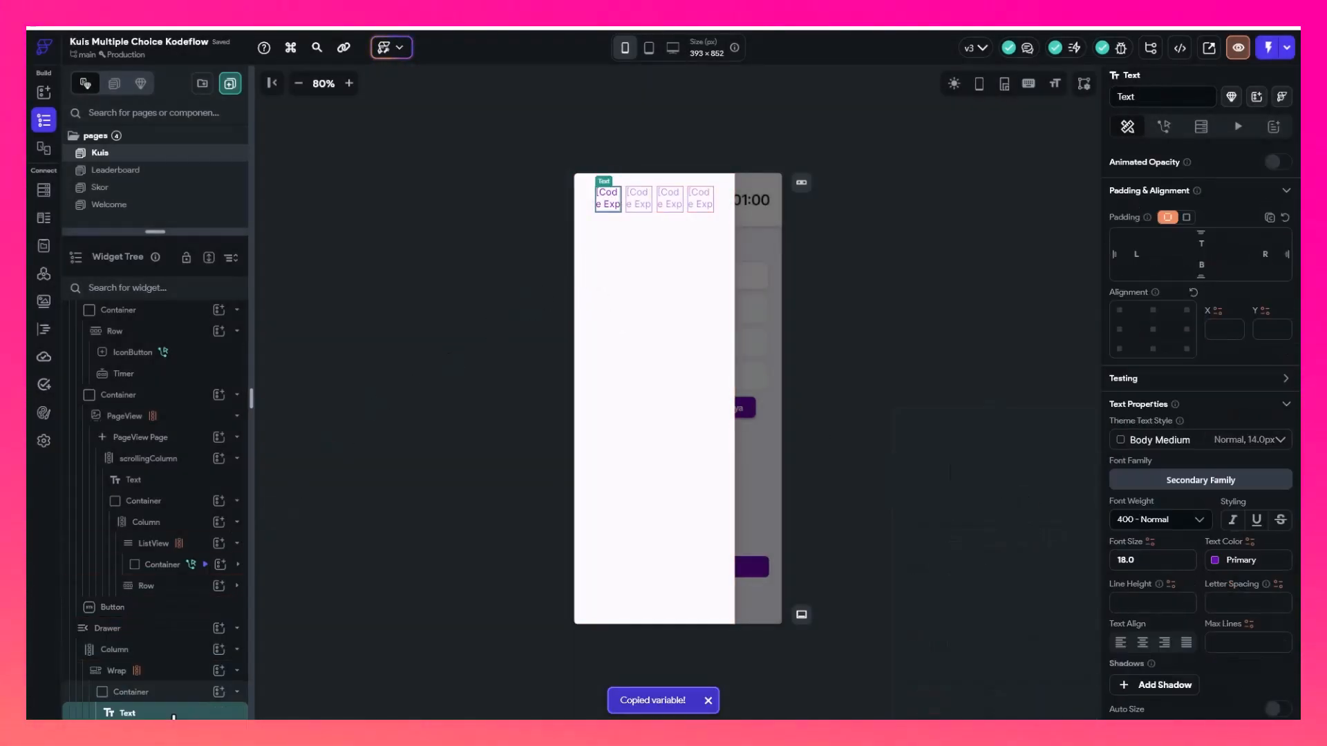
left_click(1250, 542)
left_click(1154, 429)
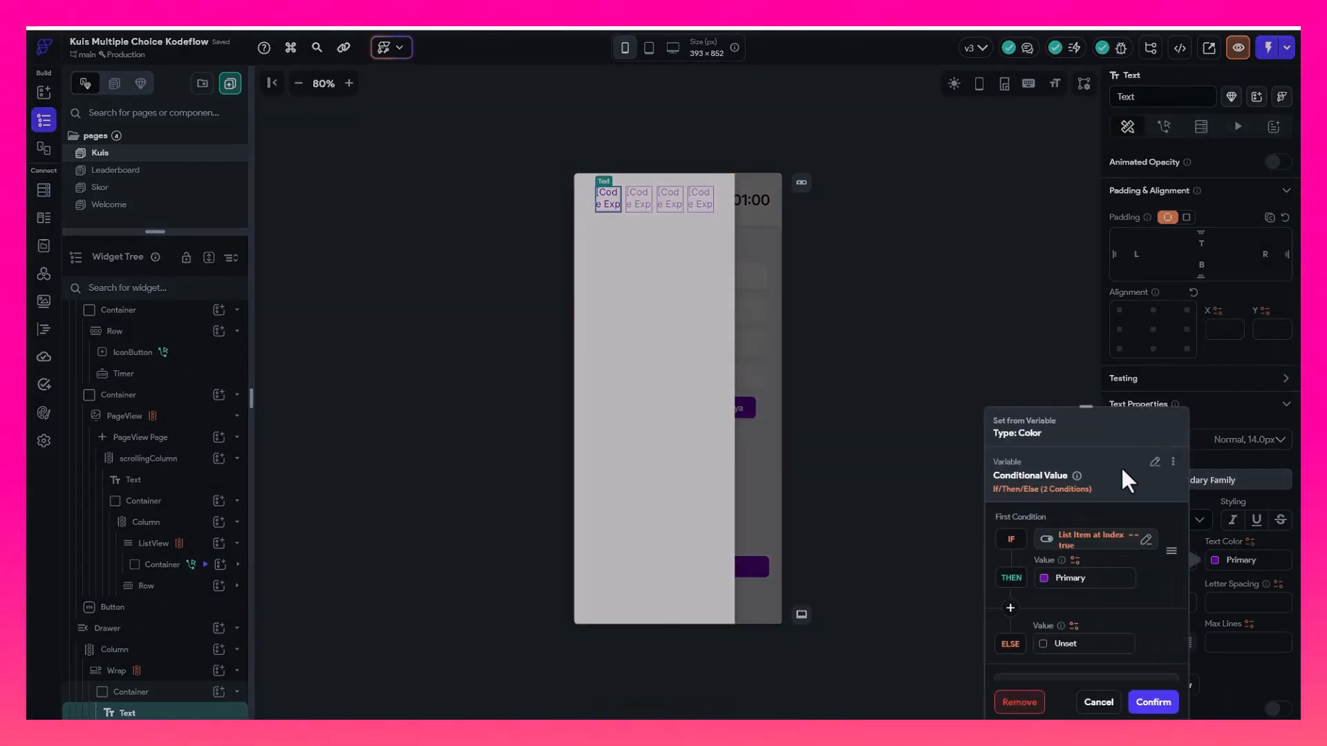
Set the text color's THEN value to Primary Background and its ELSE value to Primary, and confirm it
left_click(1046, 584)
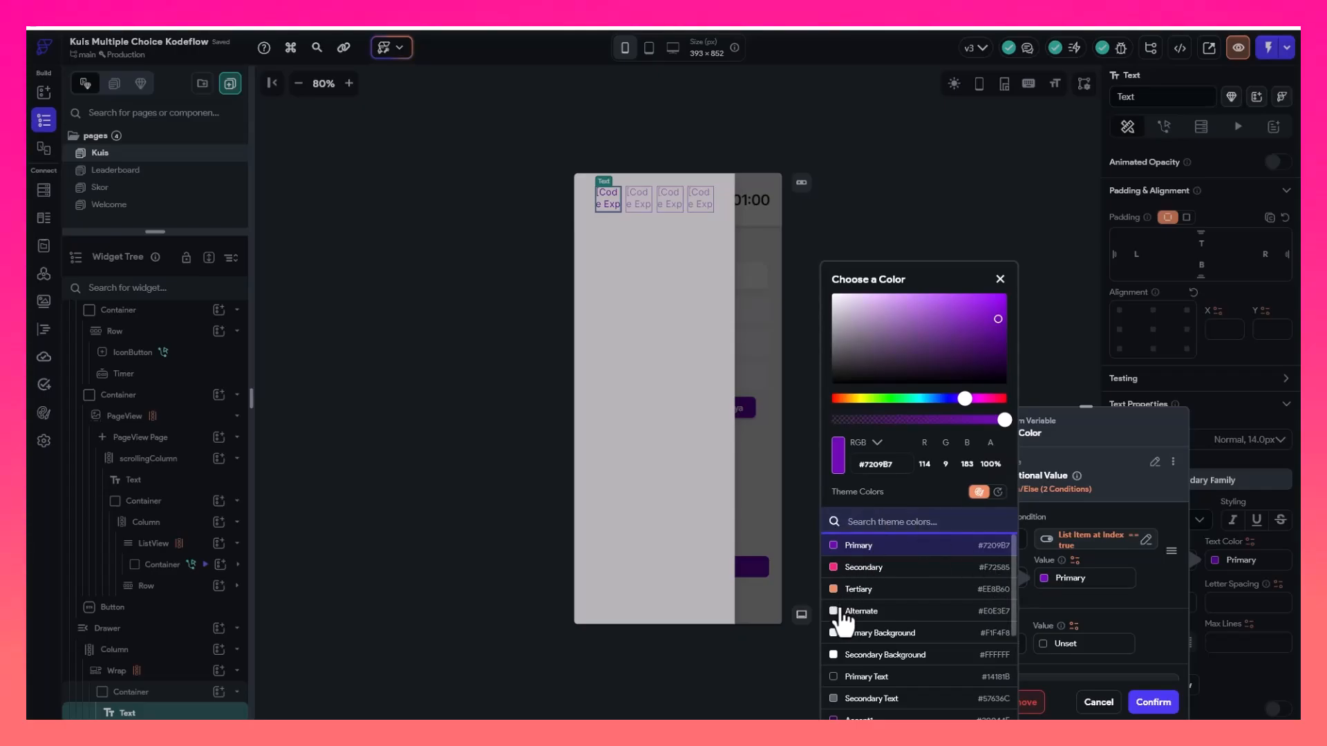
left_click(879, 633)
left_click(1070, 595)
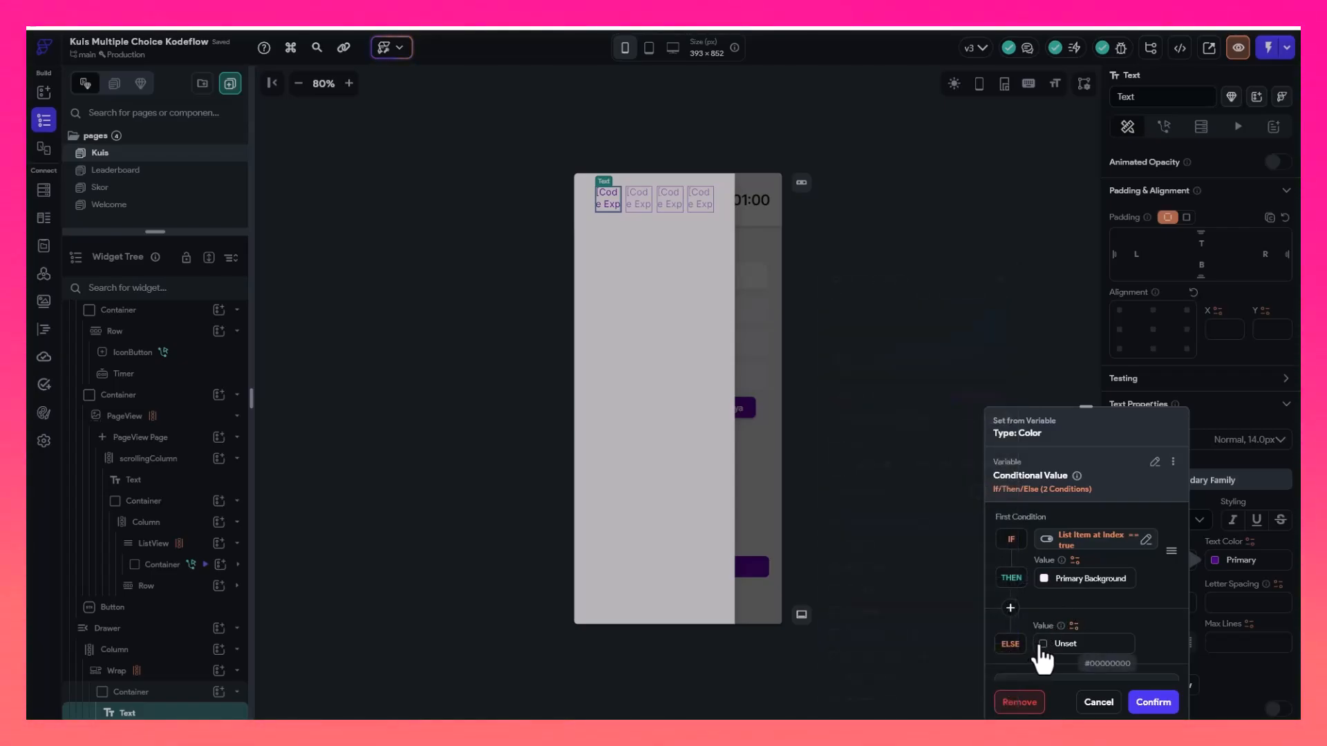
left_click(1043, 644)
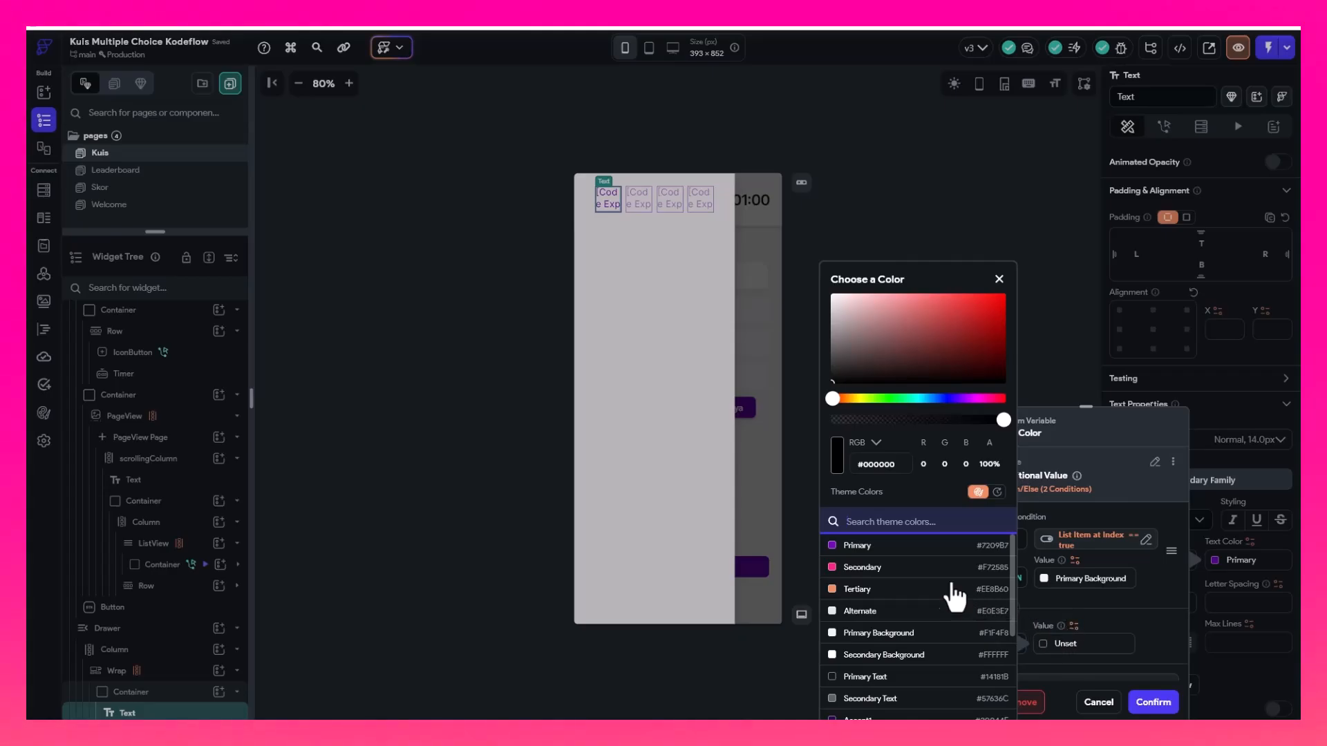
left_click(874, 548)
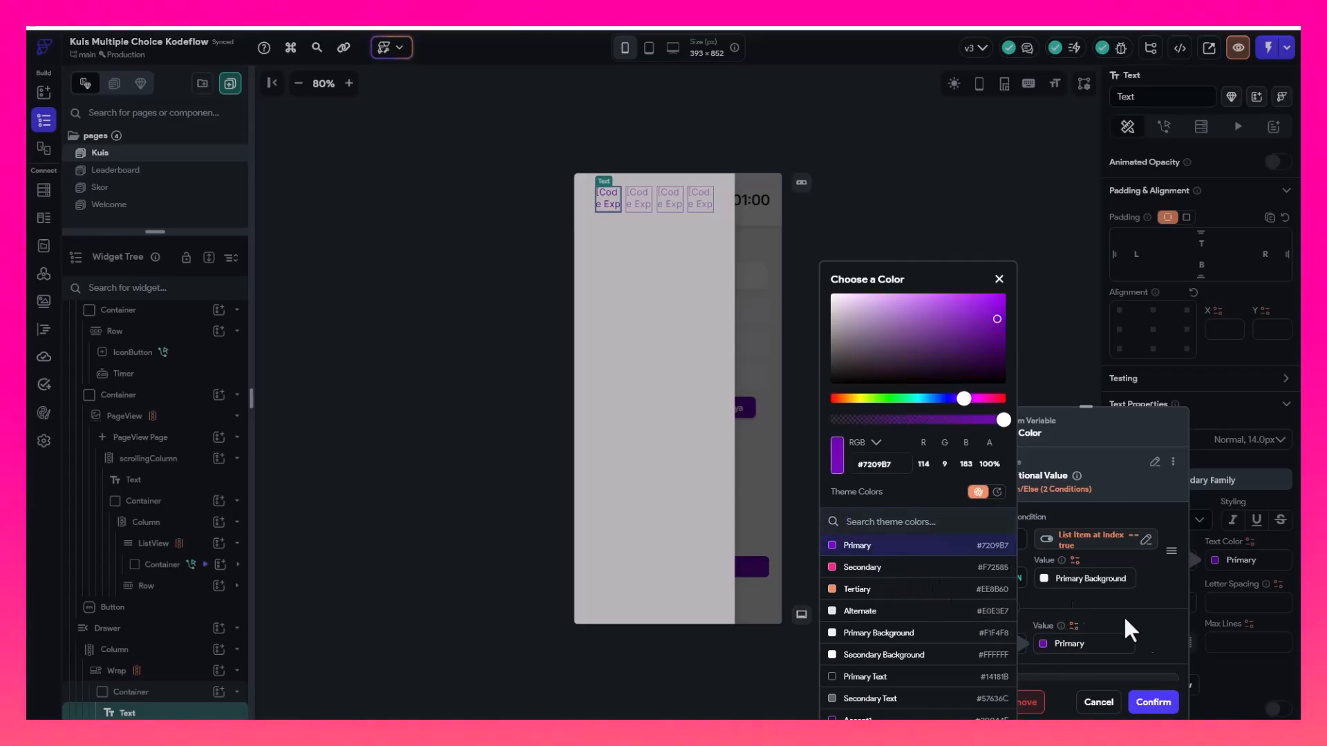
left_click(1152, 703)
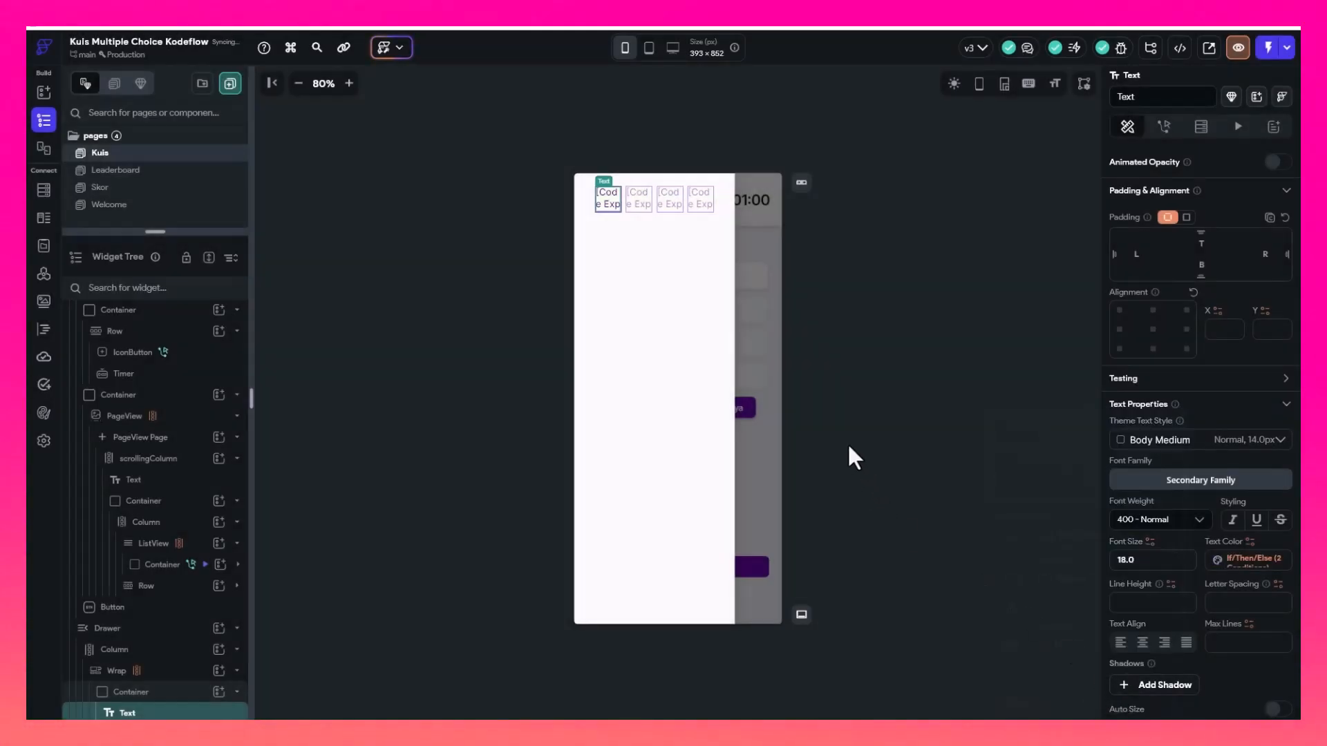
Hide the drawer to show the Kuis page's main content on the canvas again
left_click(872, 339)
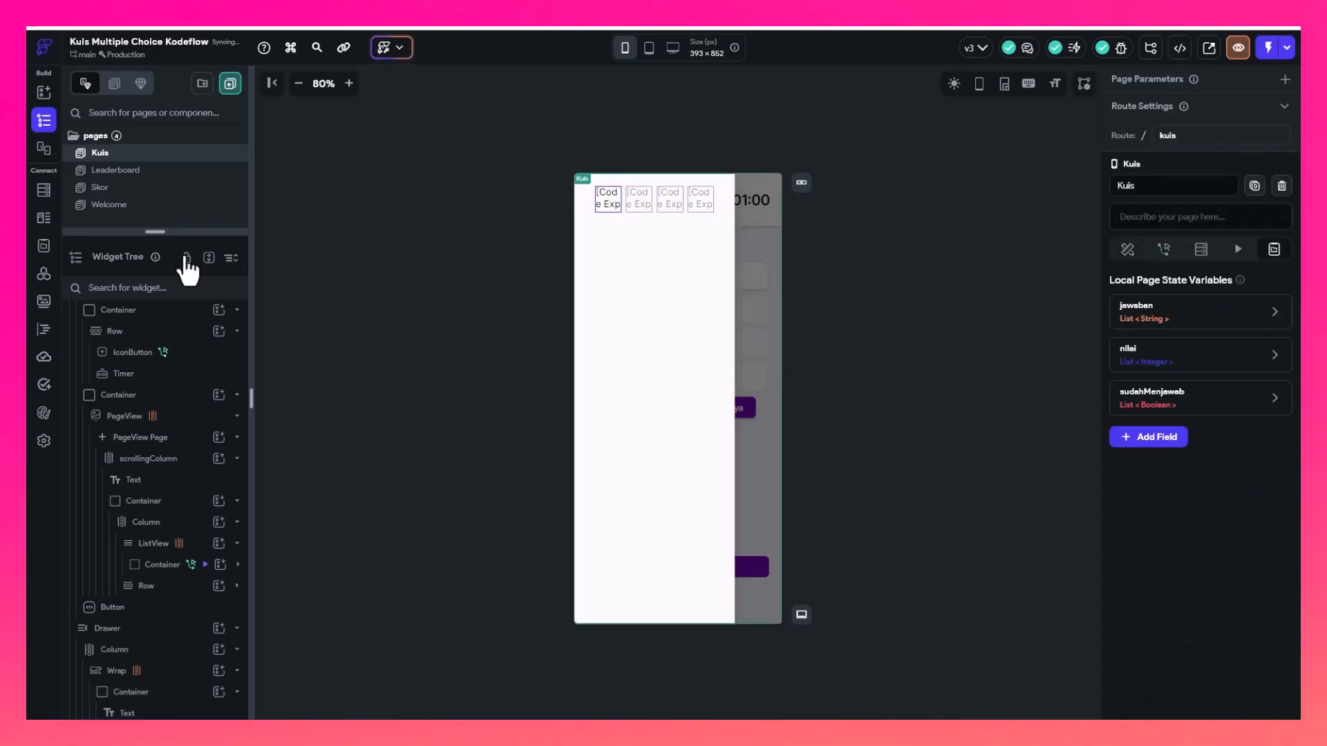
left_click(100, 630)
left_click(1159, 173)
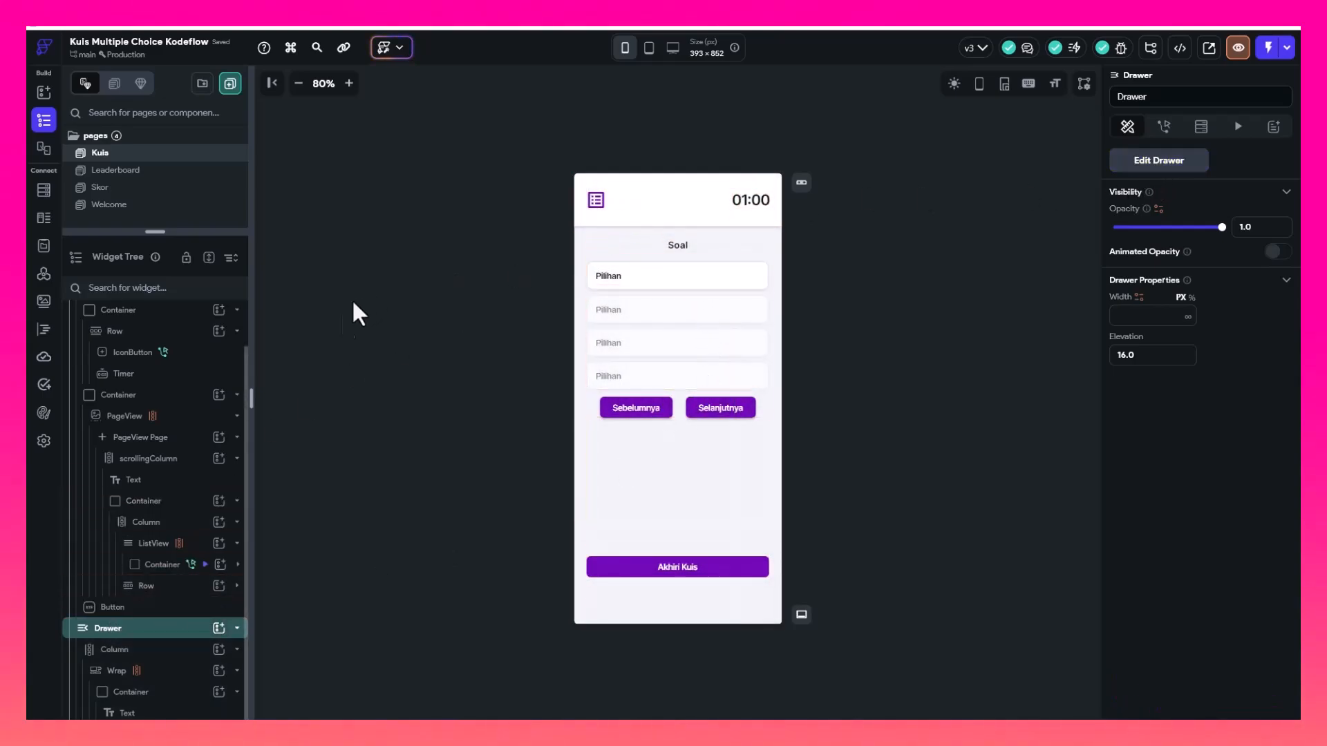
Show the Kuis page's drawer to examine its question-number boxes, and hide it again
left_click(441, 339)
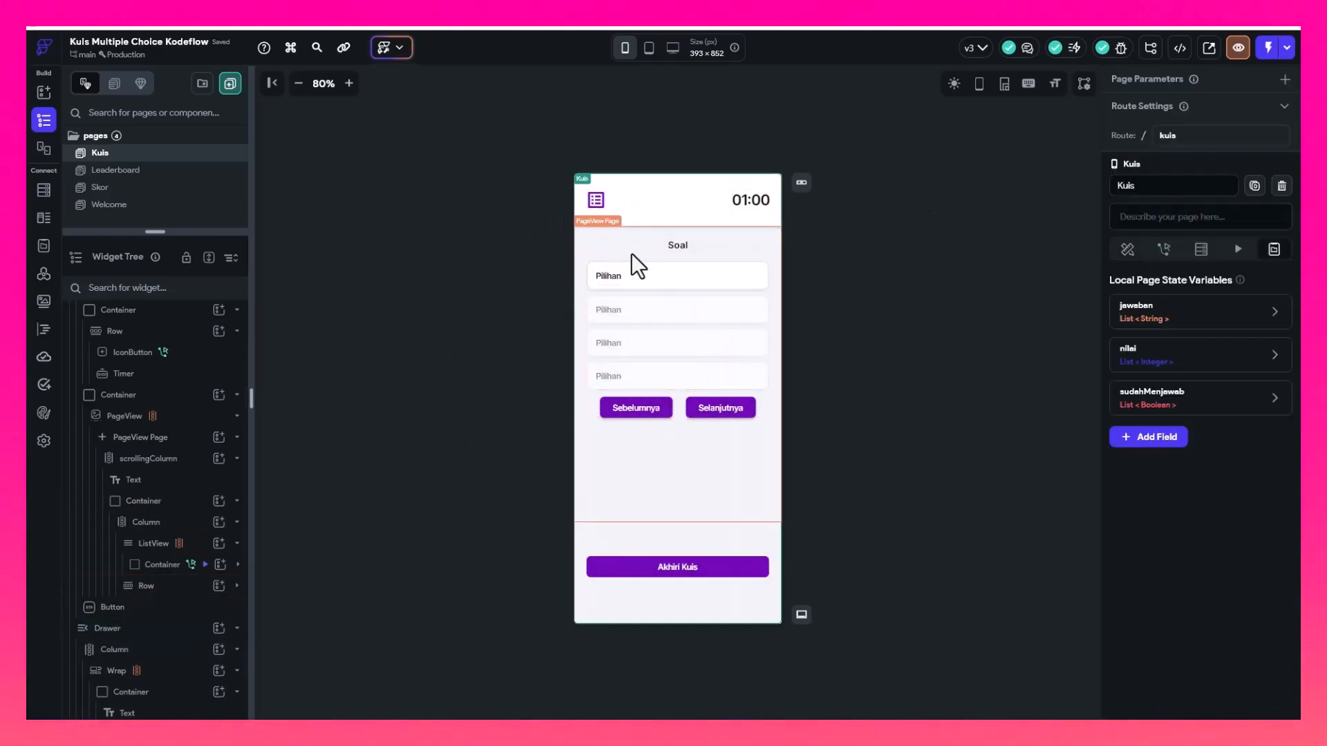
left_click(648, 284)
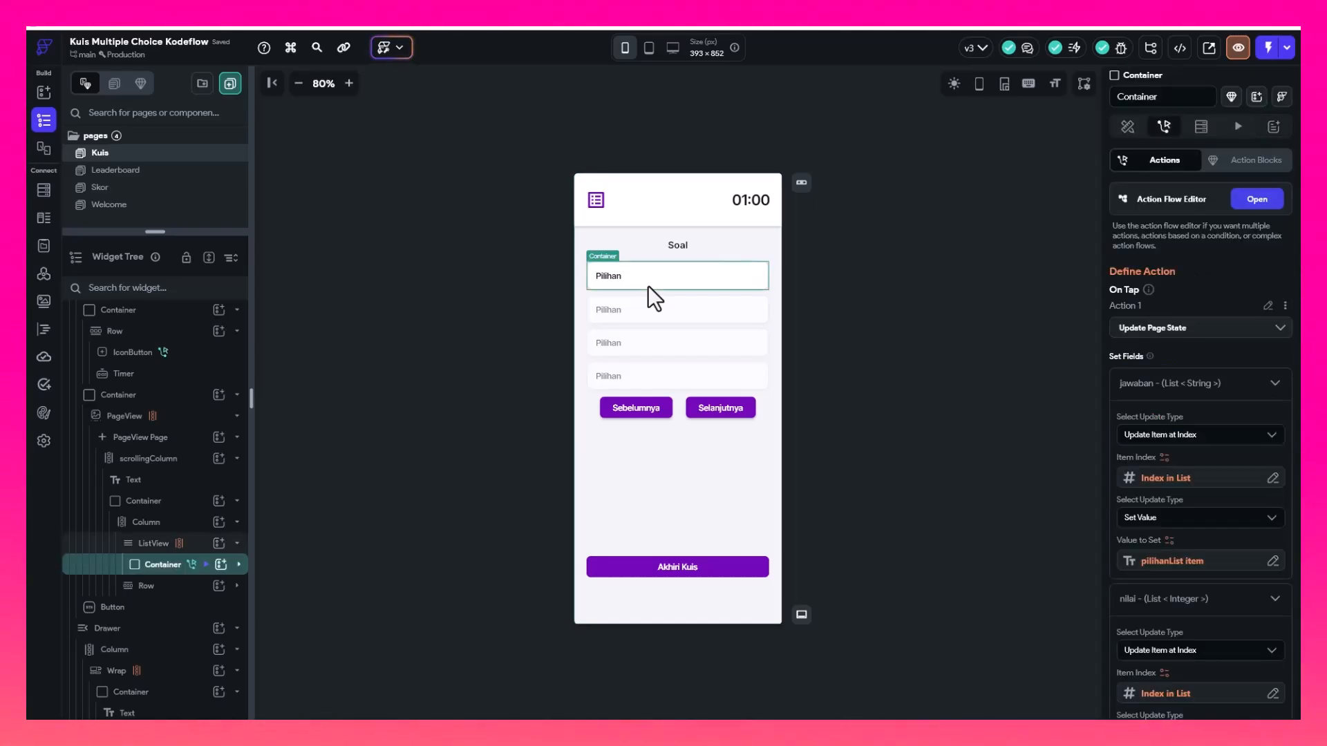
left_click(162, 628)
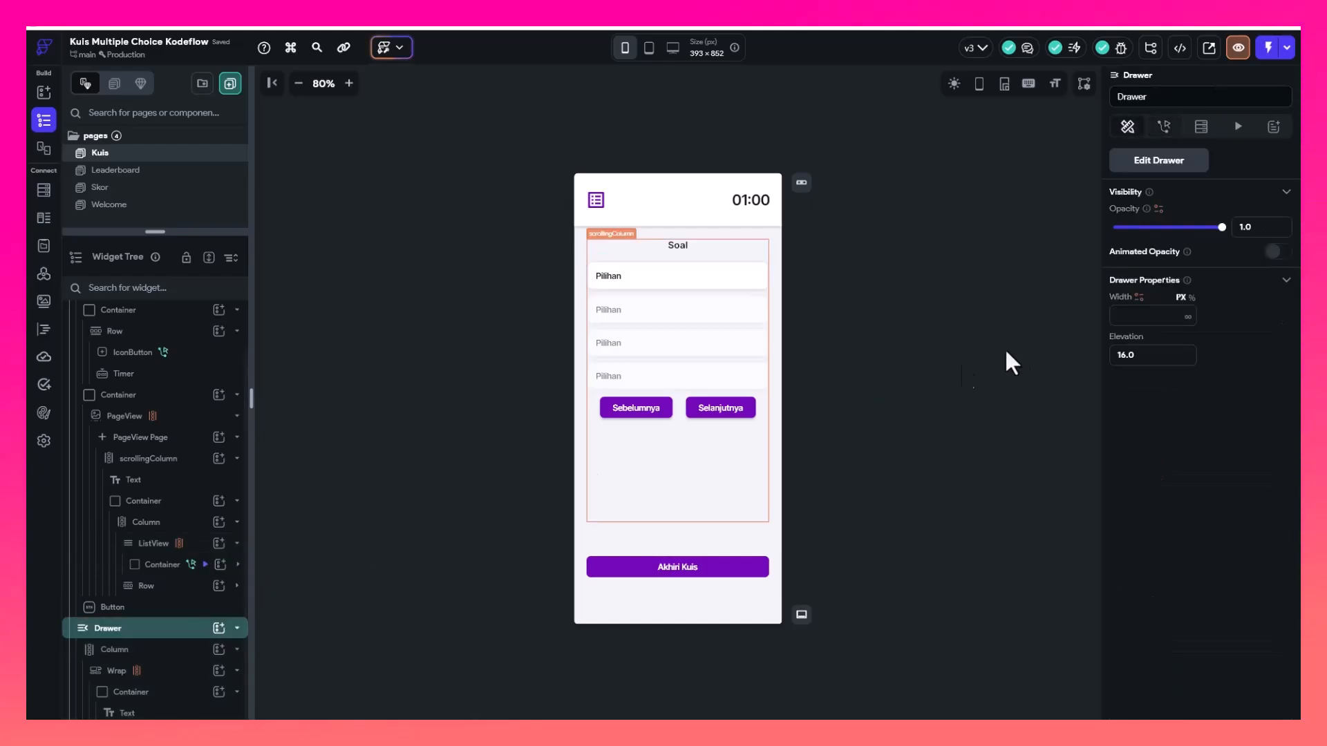
left_click(1161, 164)
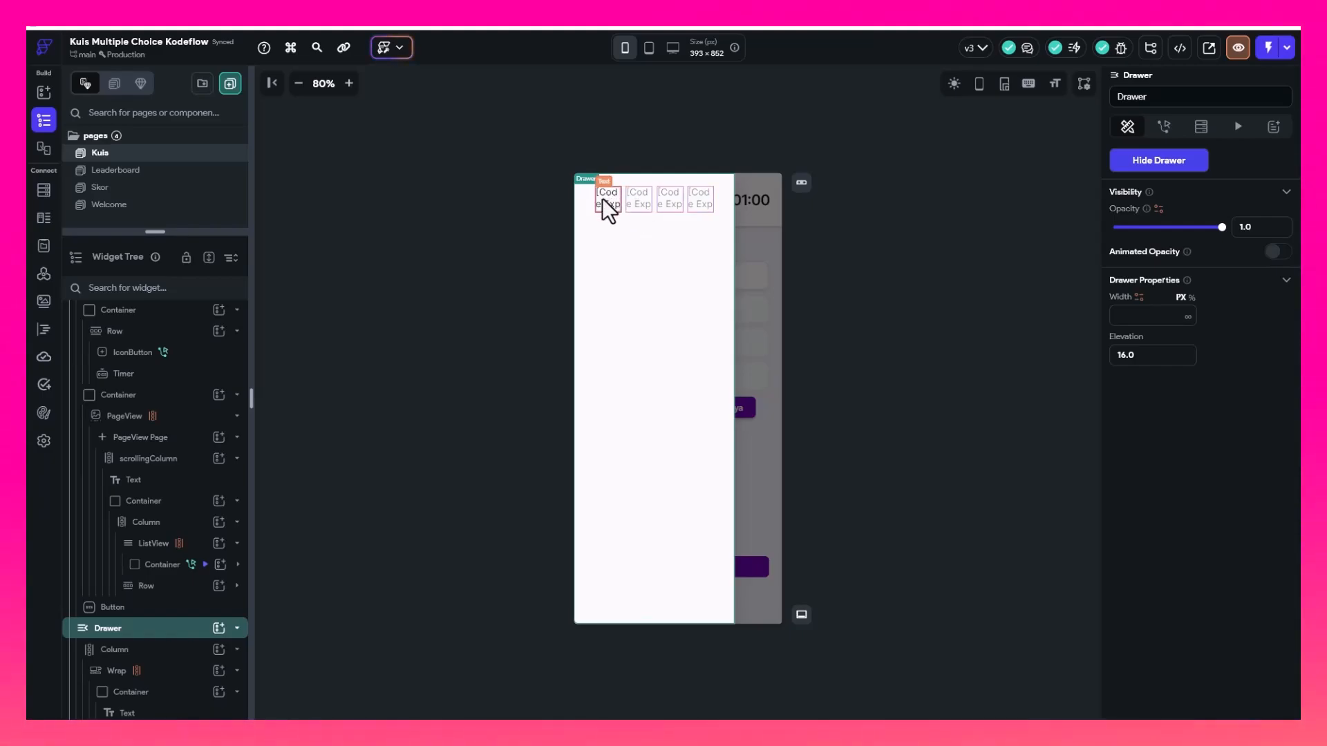
left_click(1139, 166)
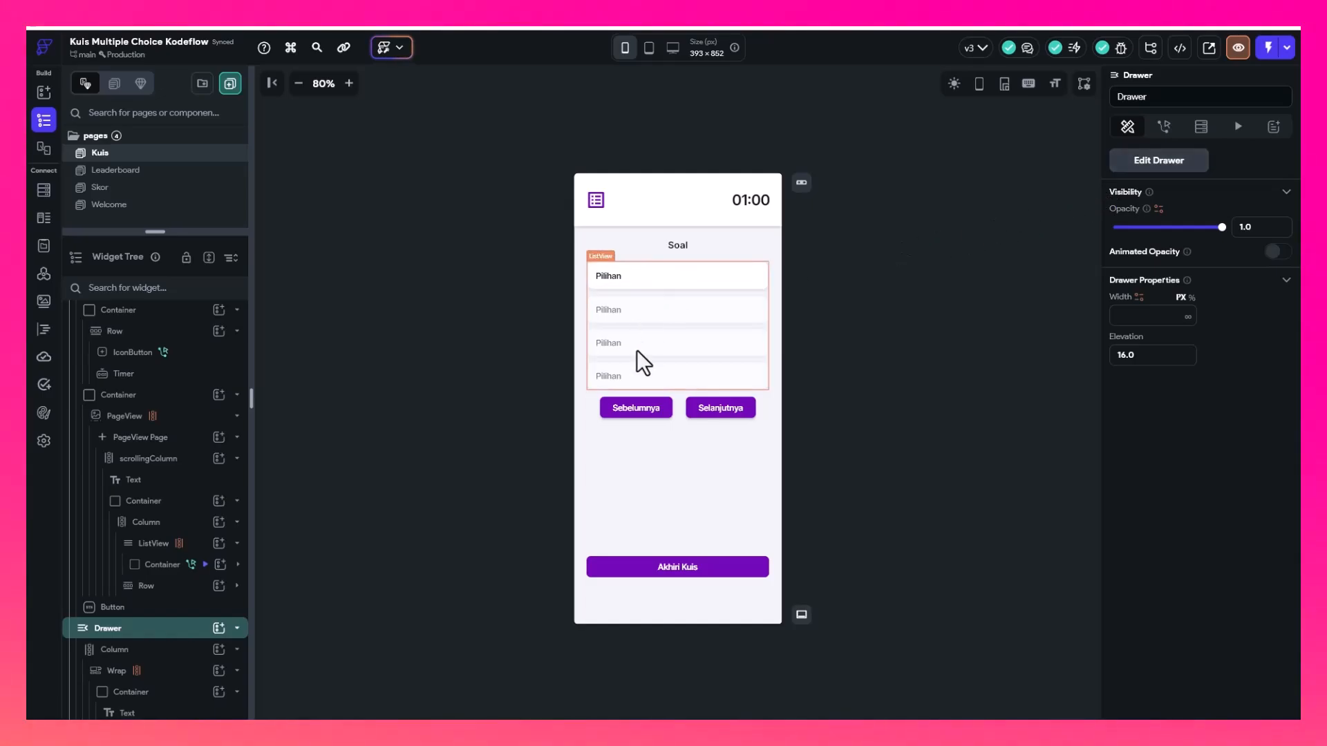
left_click(858, 330)
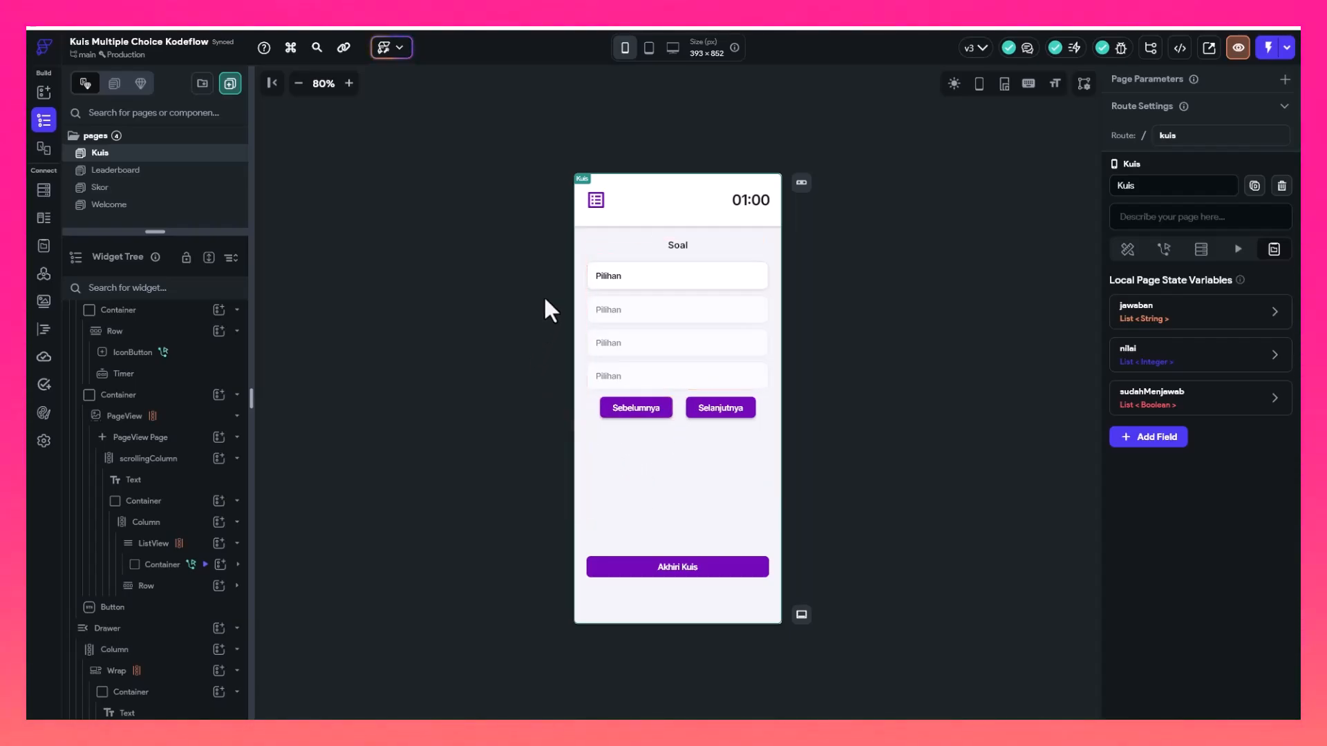
Examine the question and answer texts, the answer Container's Update Page State action, and the Kuis page's own actions
left_click(611, 276)
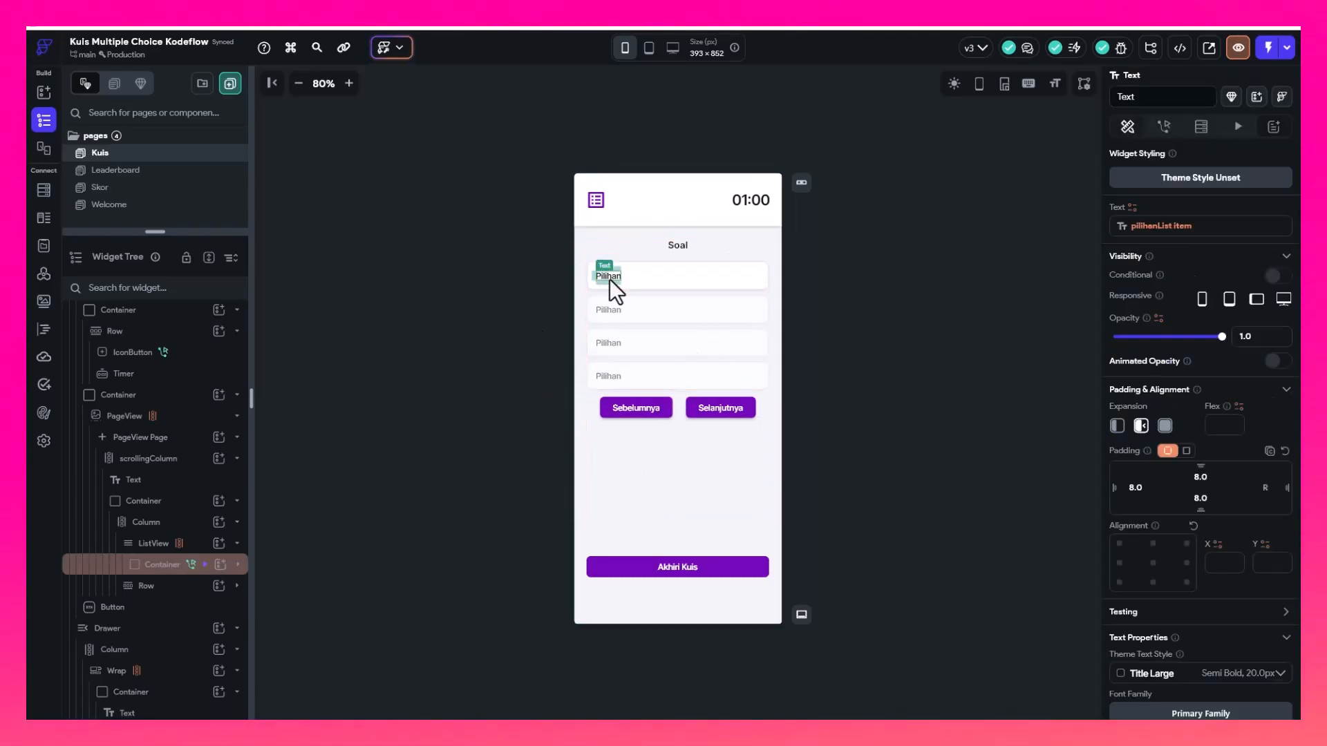
left_click(676, 246)
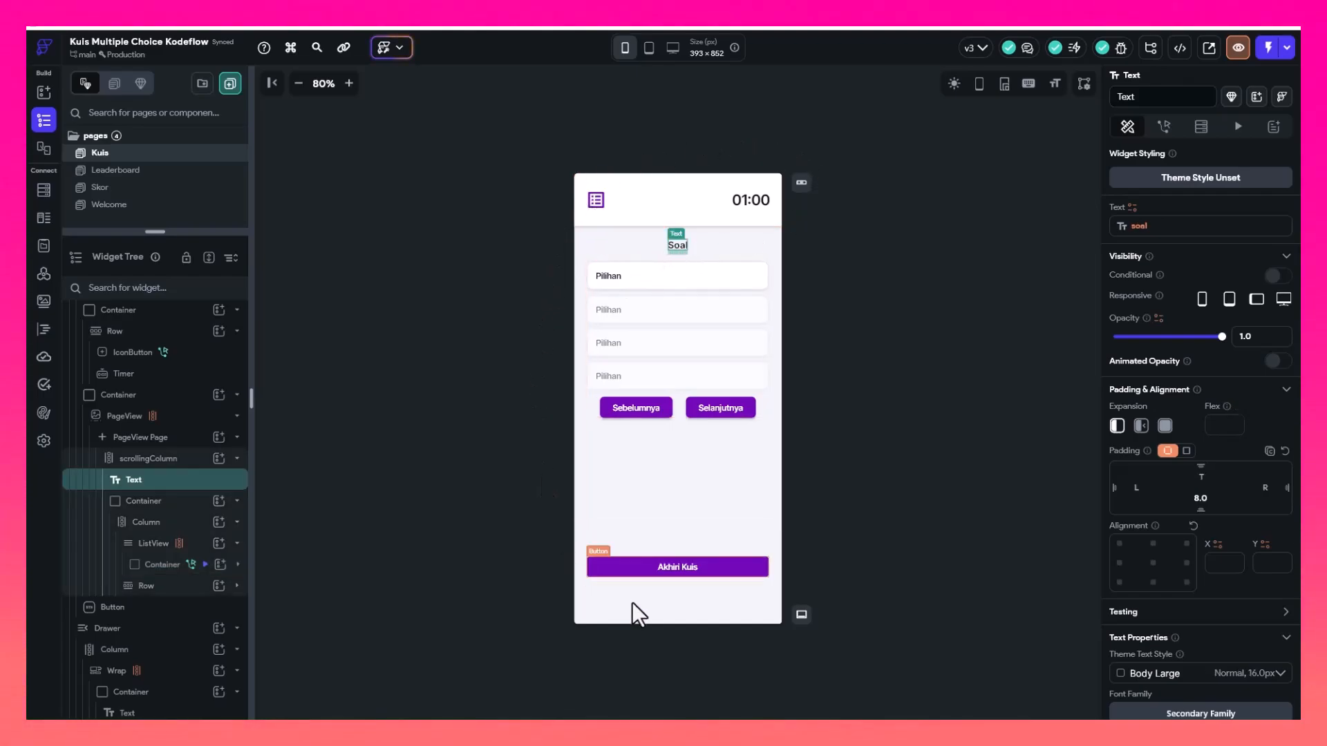
left_click(508, 236)
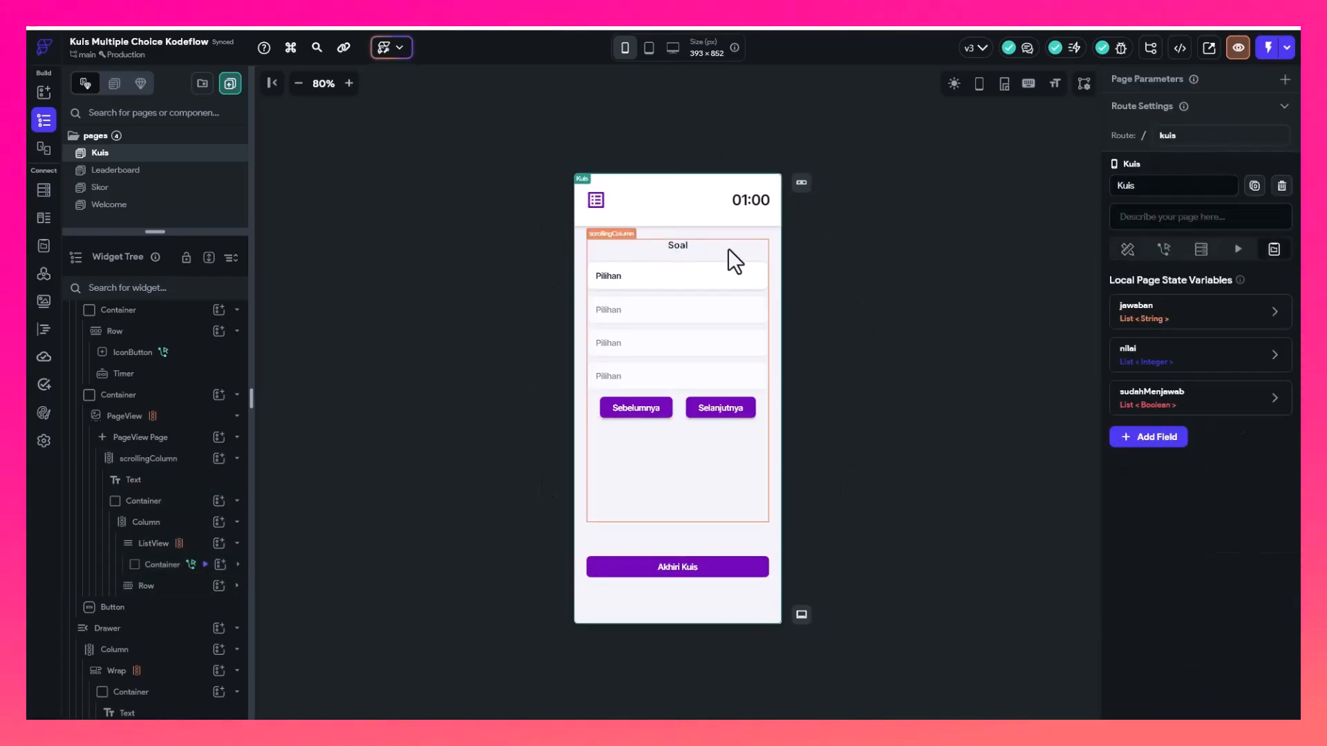
left_click(629, 289)
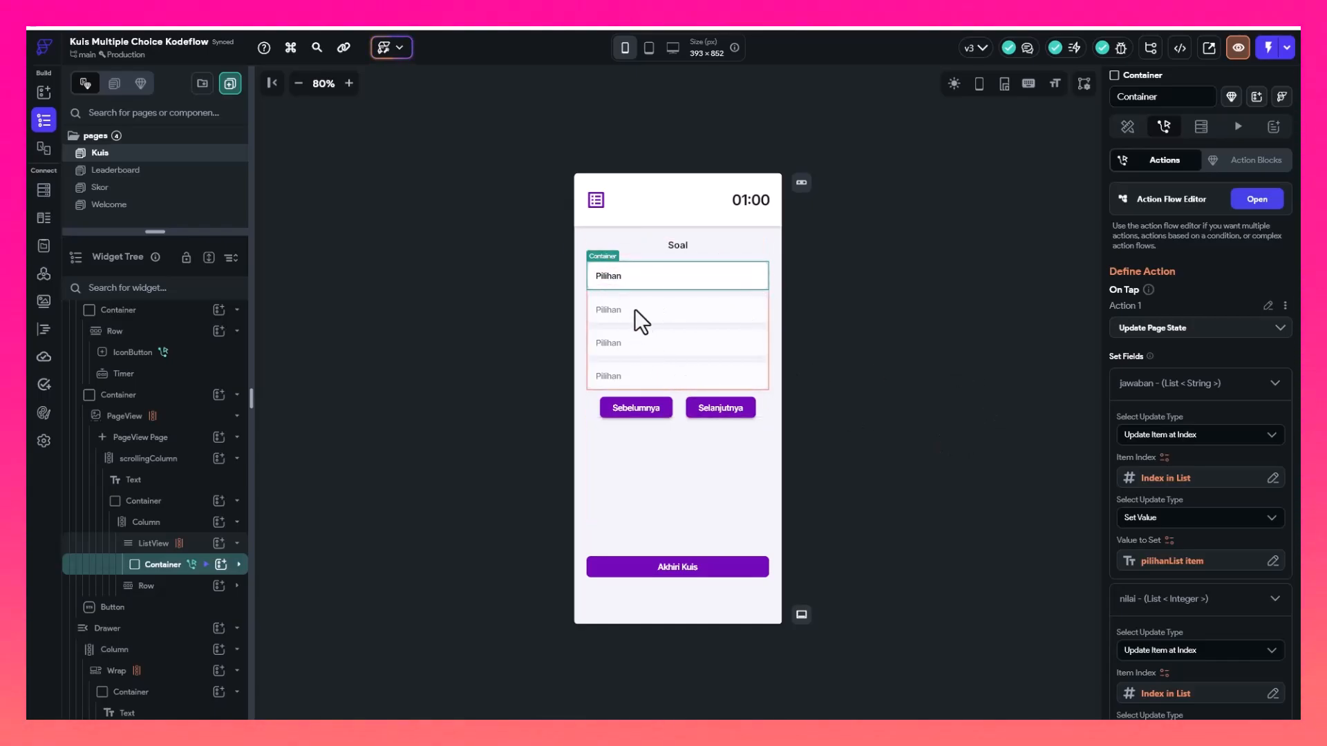
scroll(1161, 379, "down", 3)
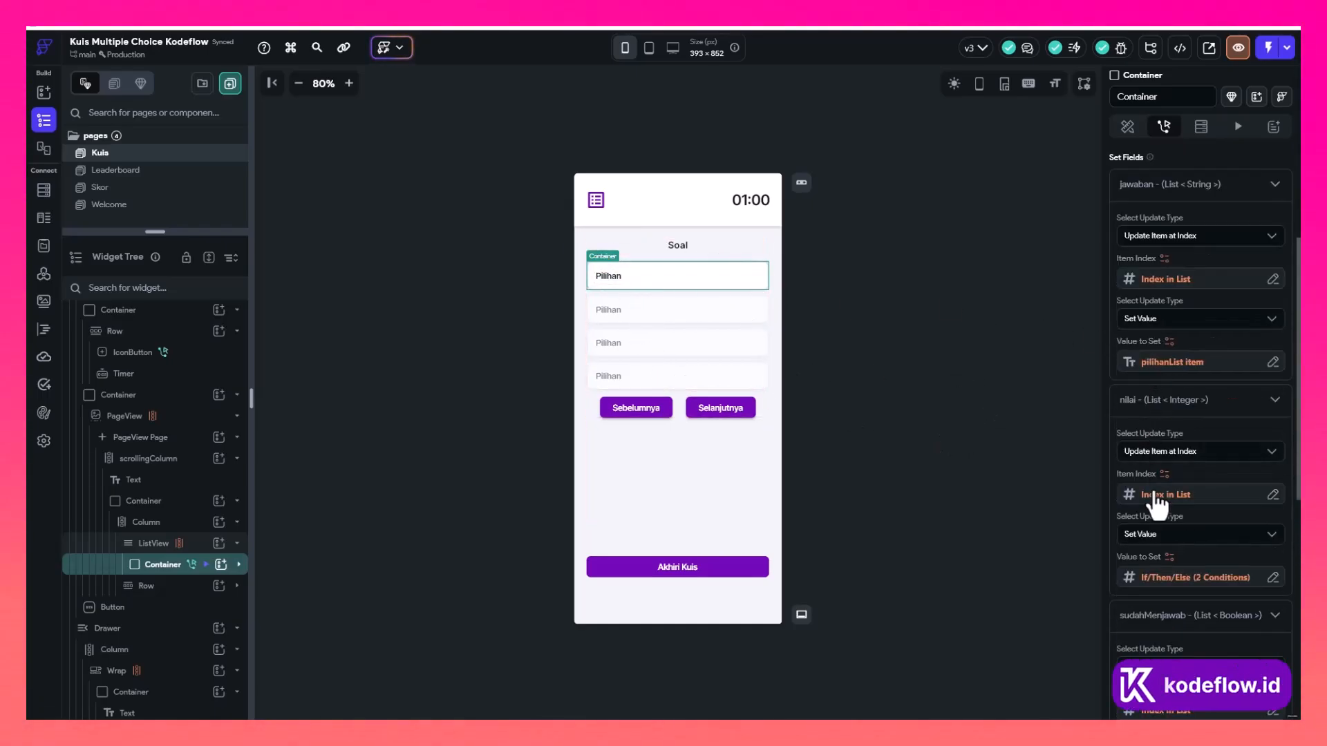
scroll(1154, 333, "up", 3)
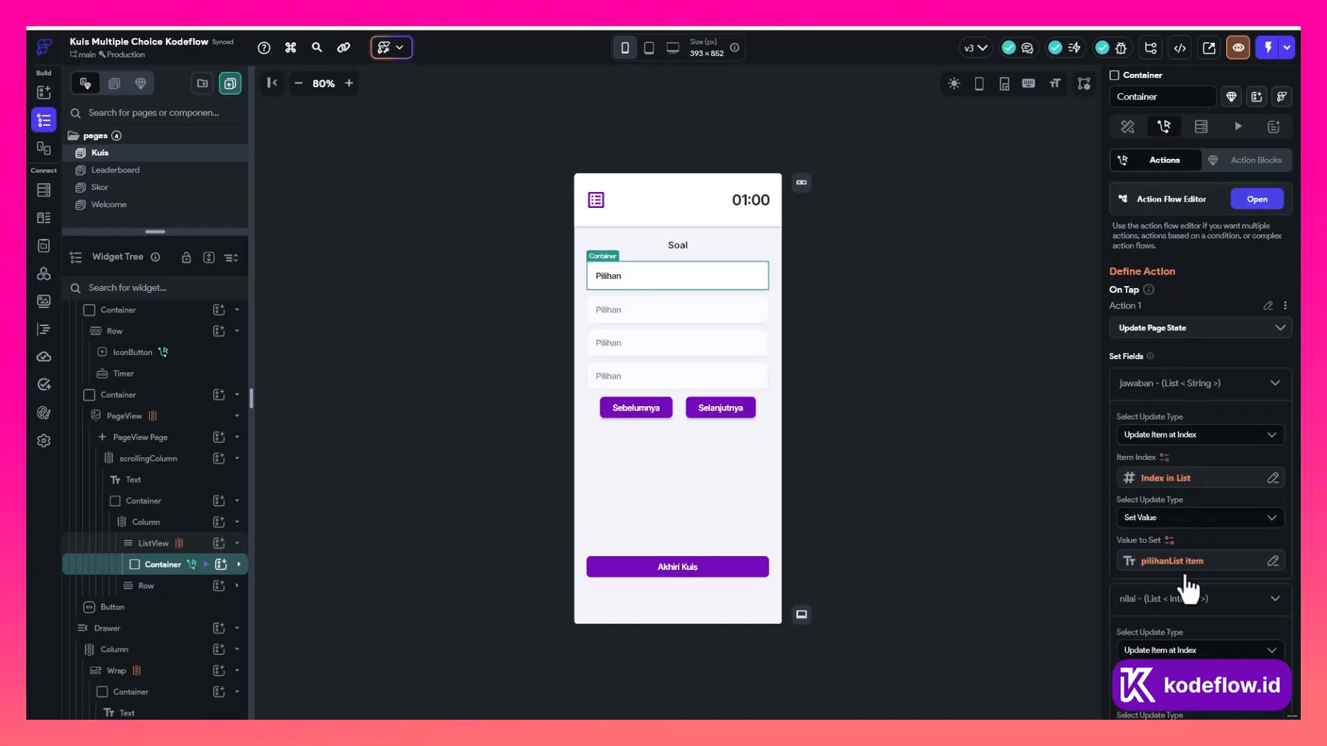
left_click(858, 361)
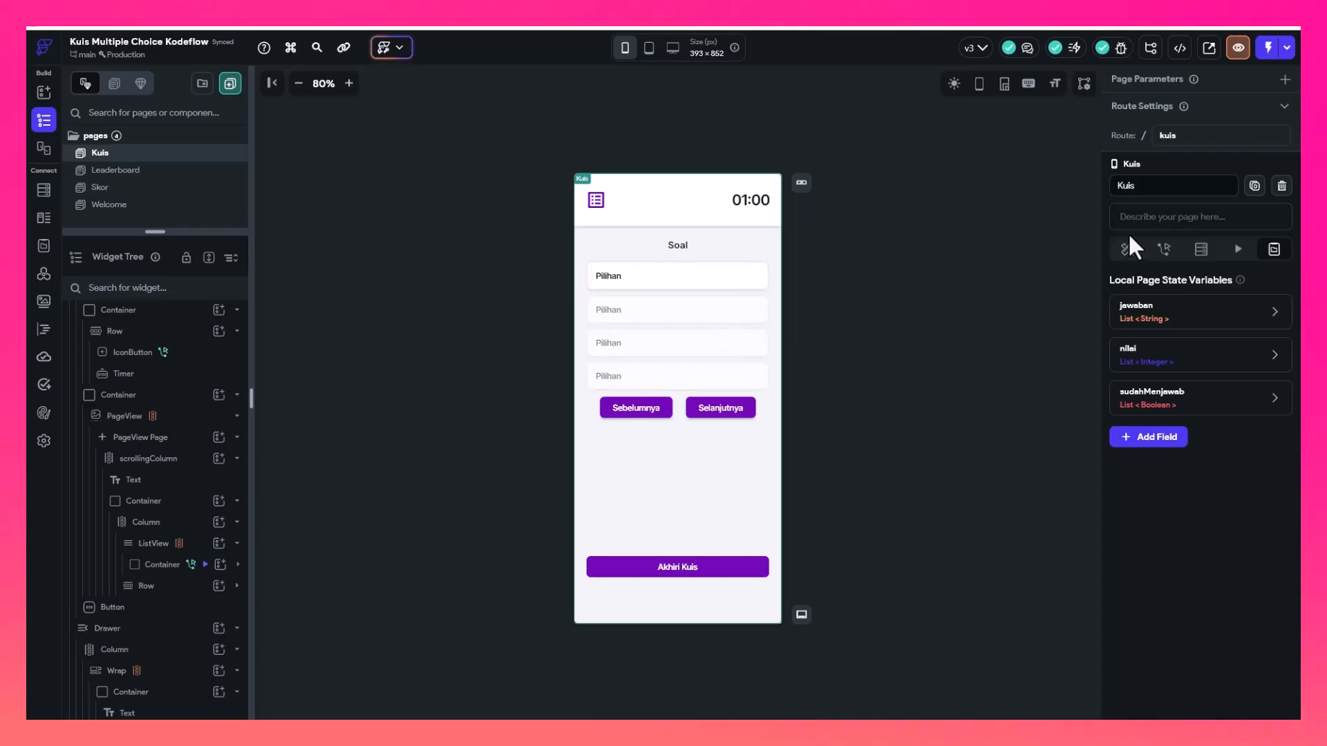
left_click(1165, 249)
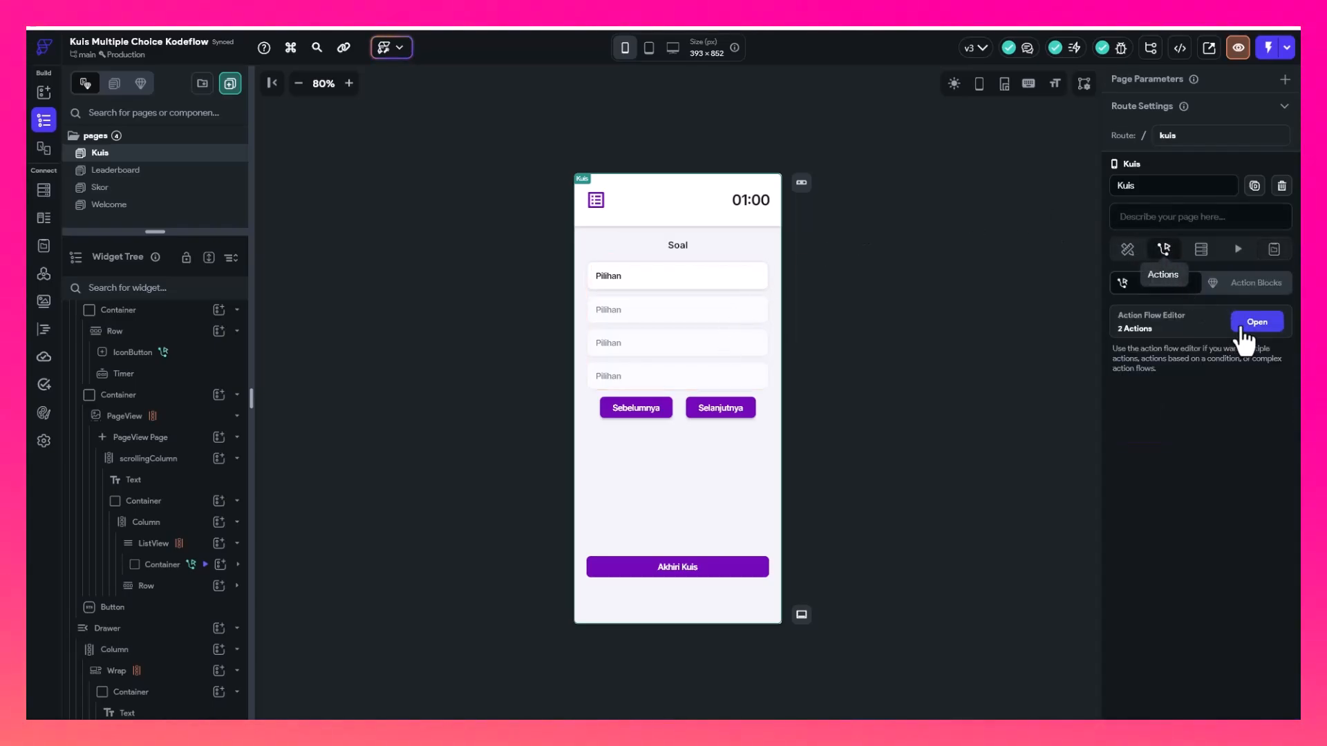
Set the type of the Timer in the Kuis page's header to Count Up
left_click(752, 202)
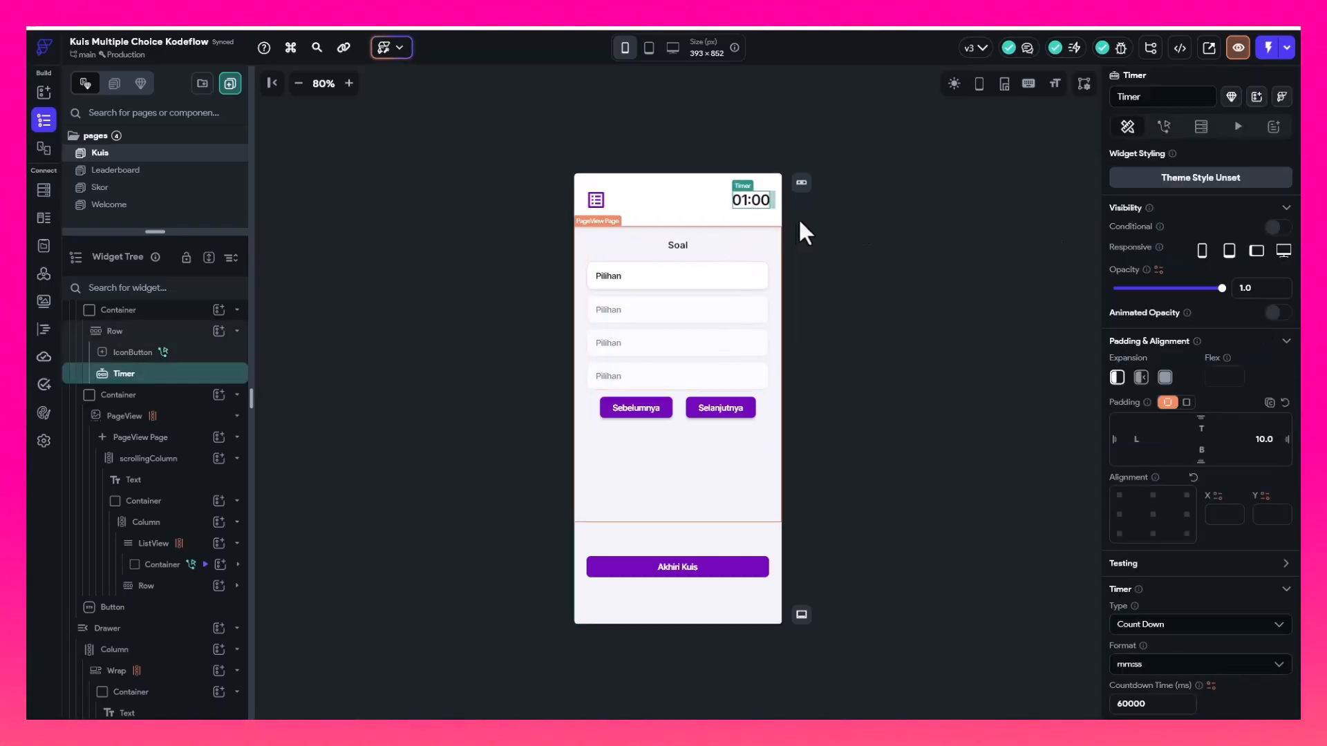
left_click(871, 240)
left_click(757, 202)
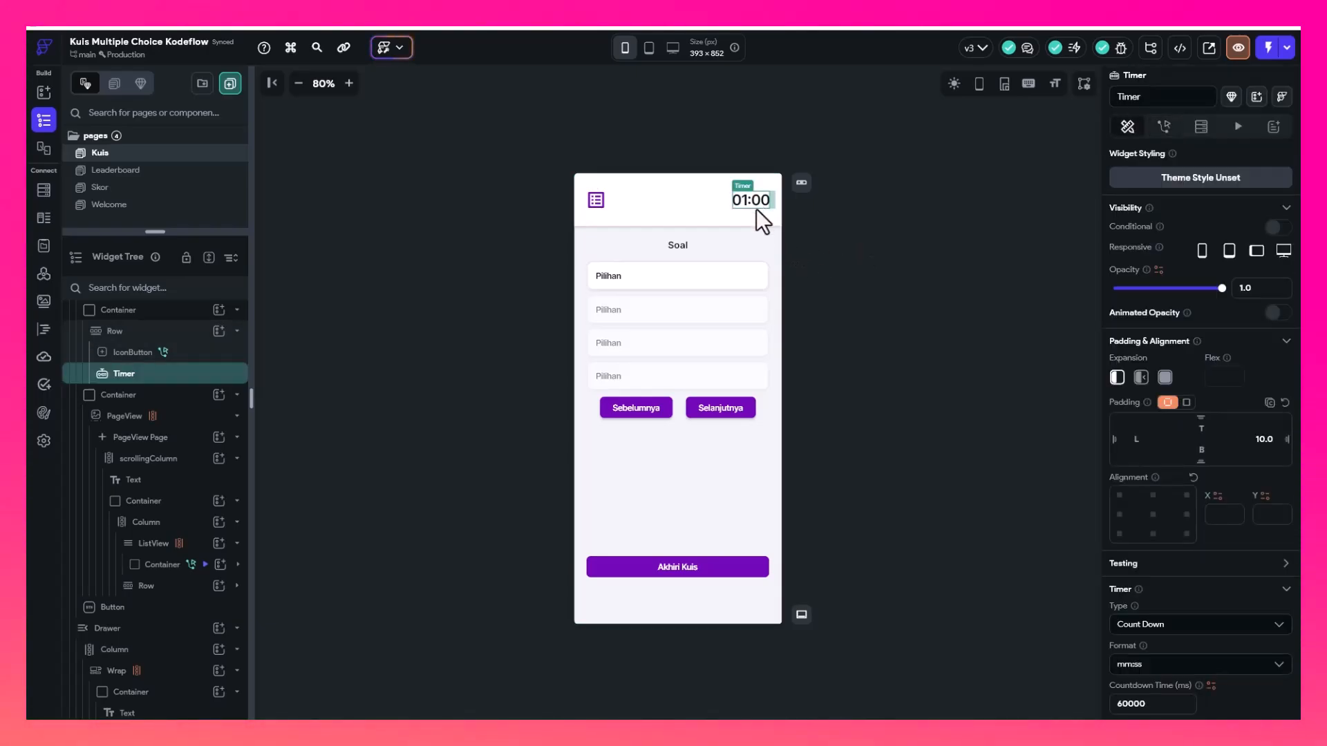
left_click(848, 239)
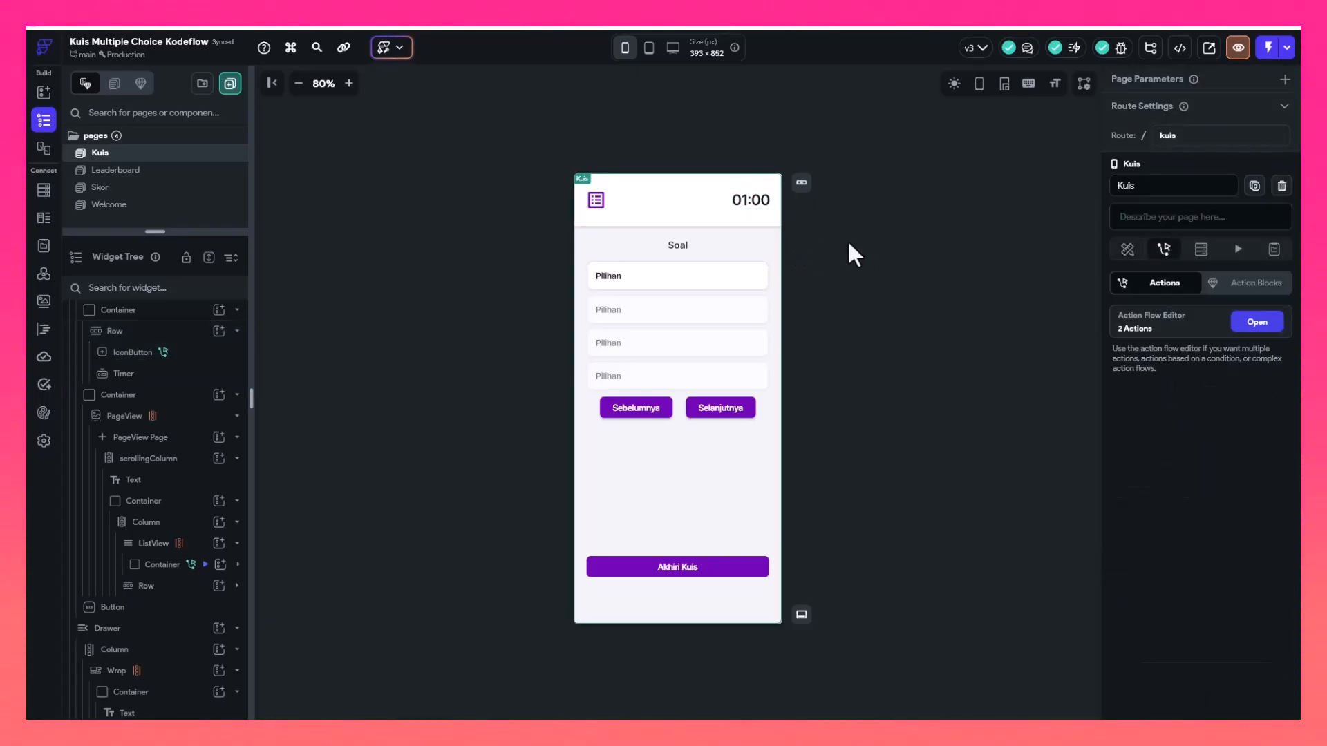
left_click(751, 203)
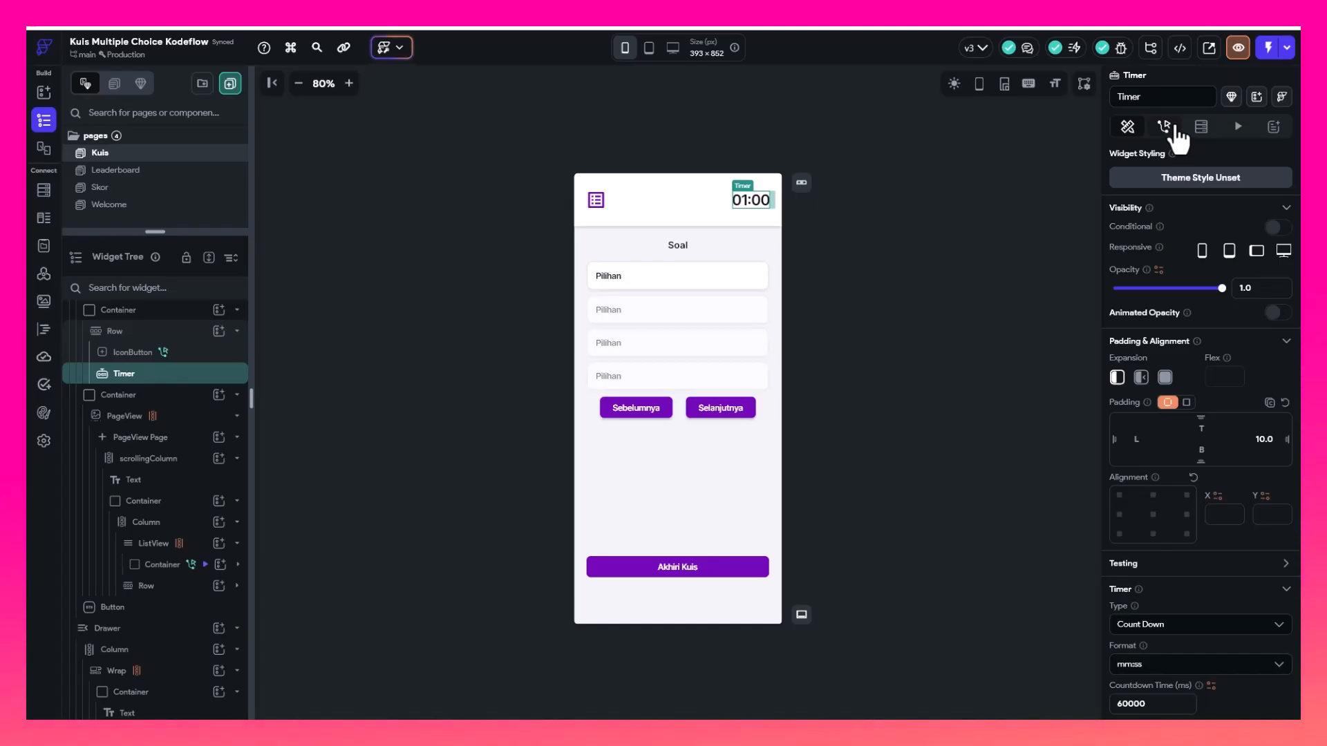
scroll(1164, 409, "down", 4)
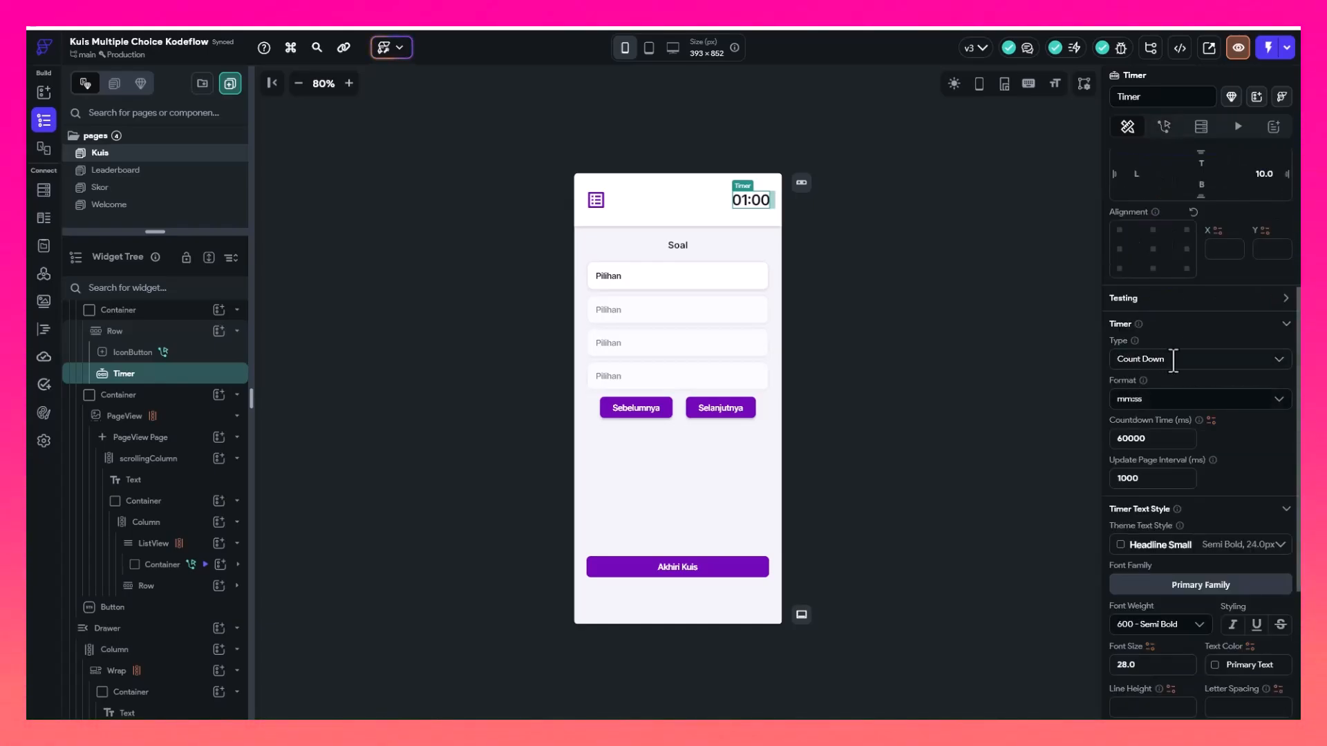
left_click(1175, 359)
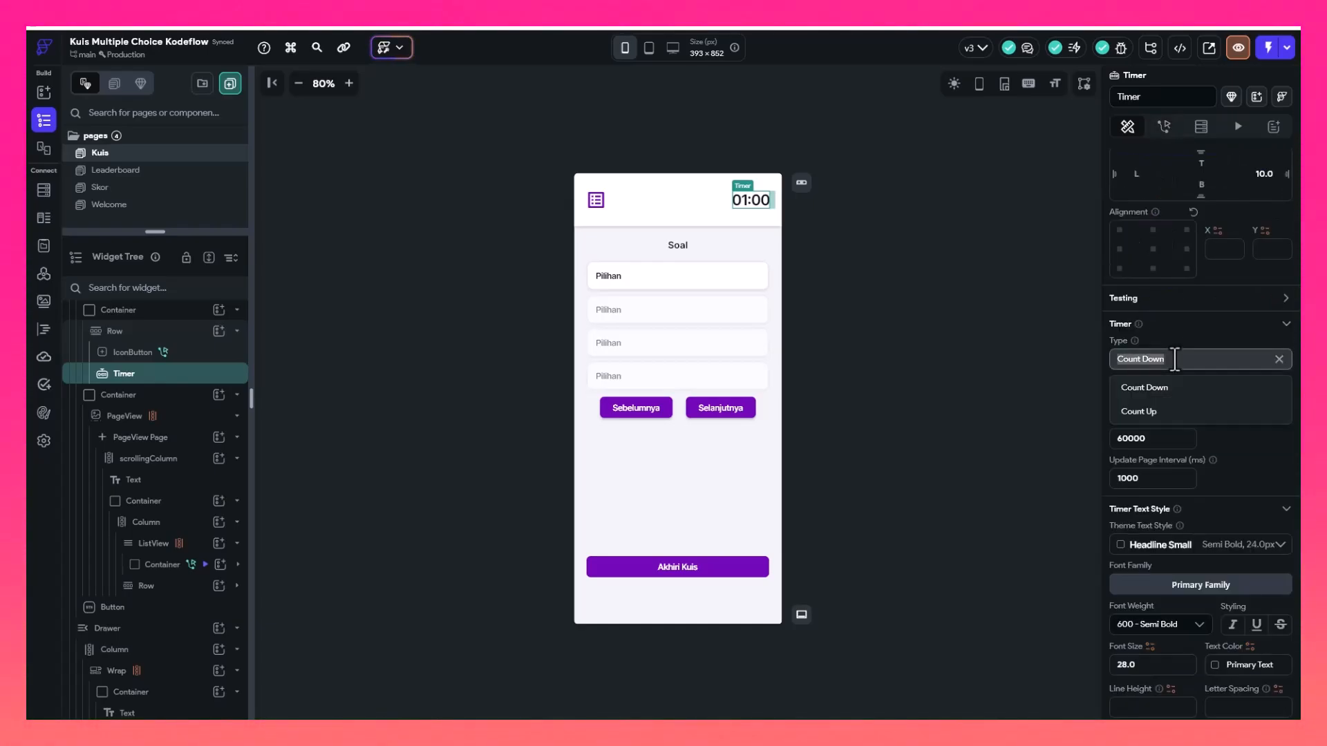
left_click(1153, 412)
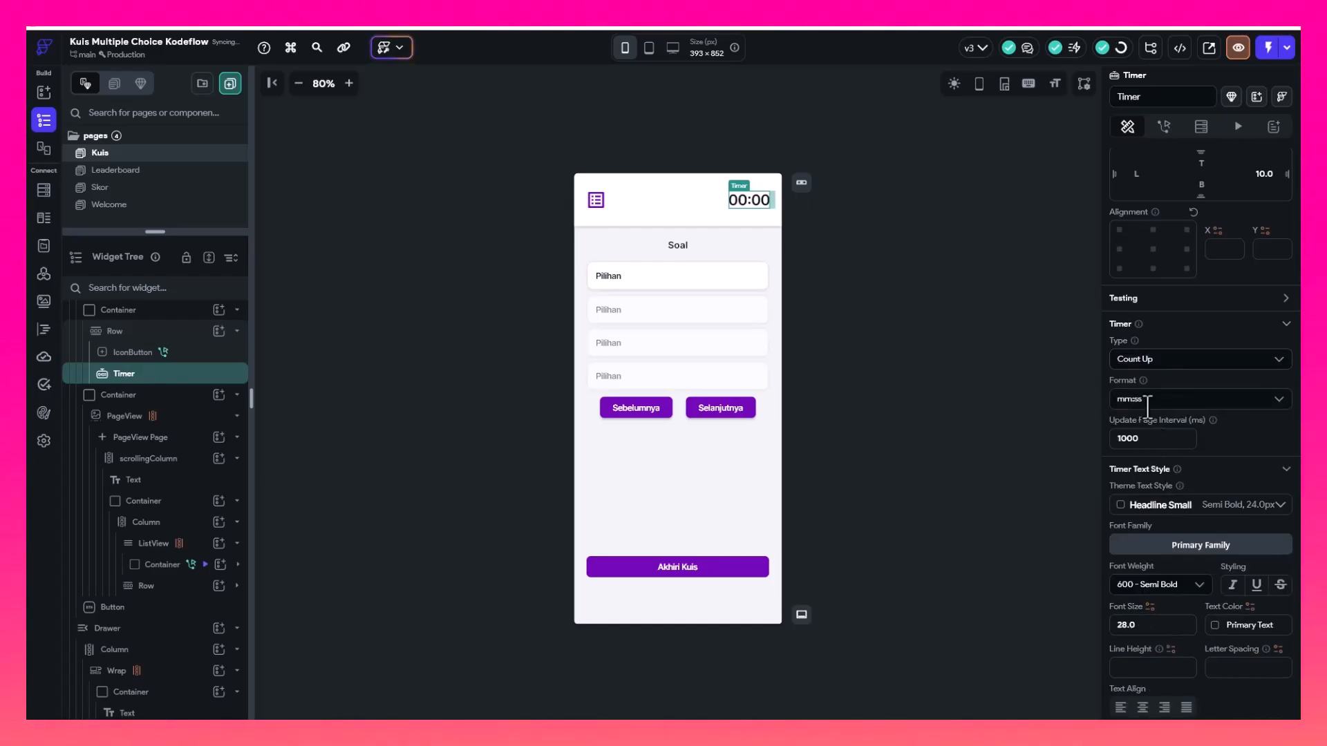
Inspect the Timer's format and Update Page Interval settings
mouse_move(1216, 423)
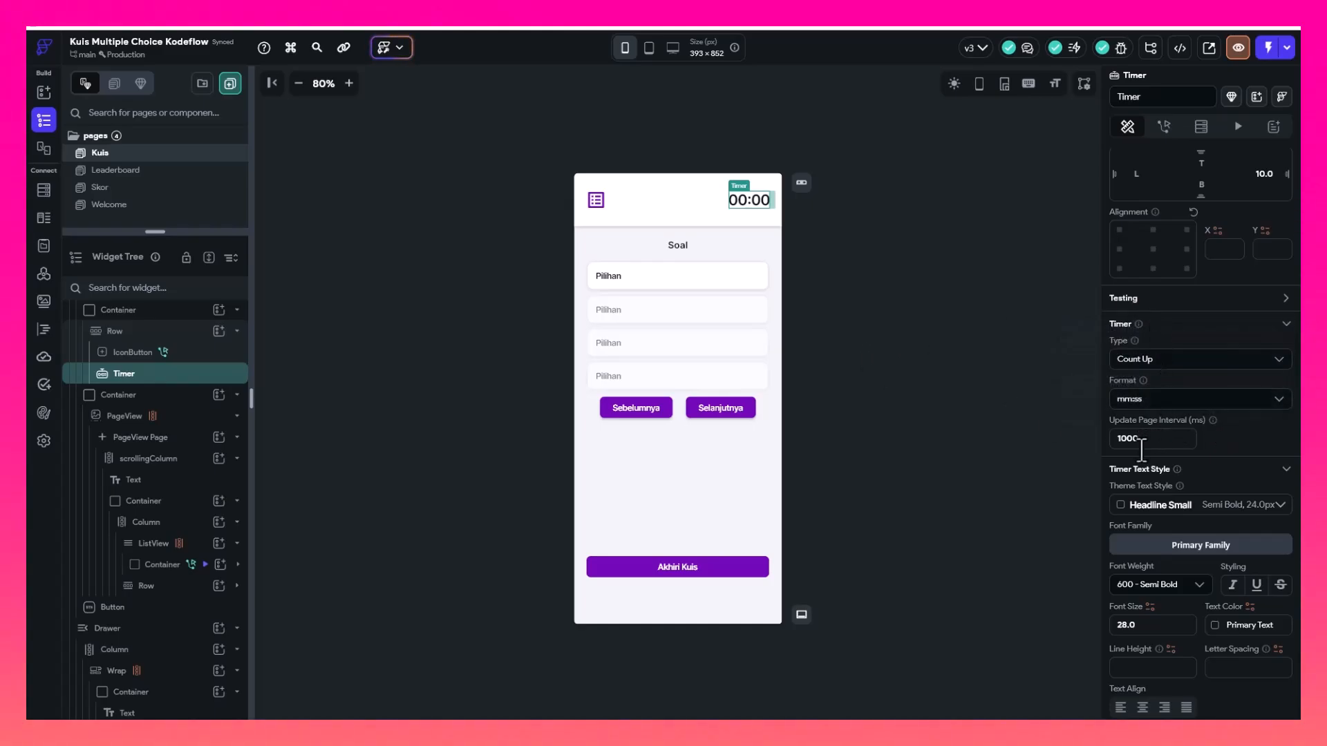
scroll(1141, 449, "down", 2)
left_click(1170, 311)
left_click_drag(1153, 306, 1106, 301)
left_click(1209, 302)
left_click(1160, 311)
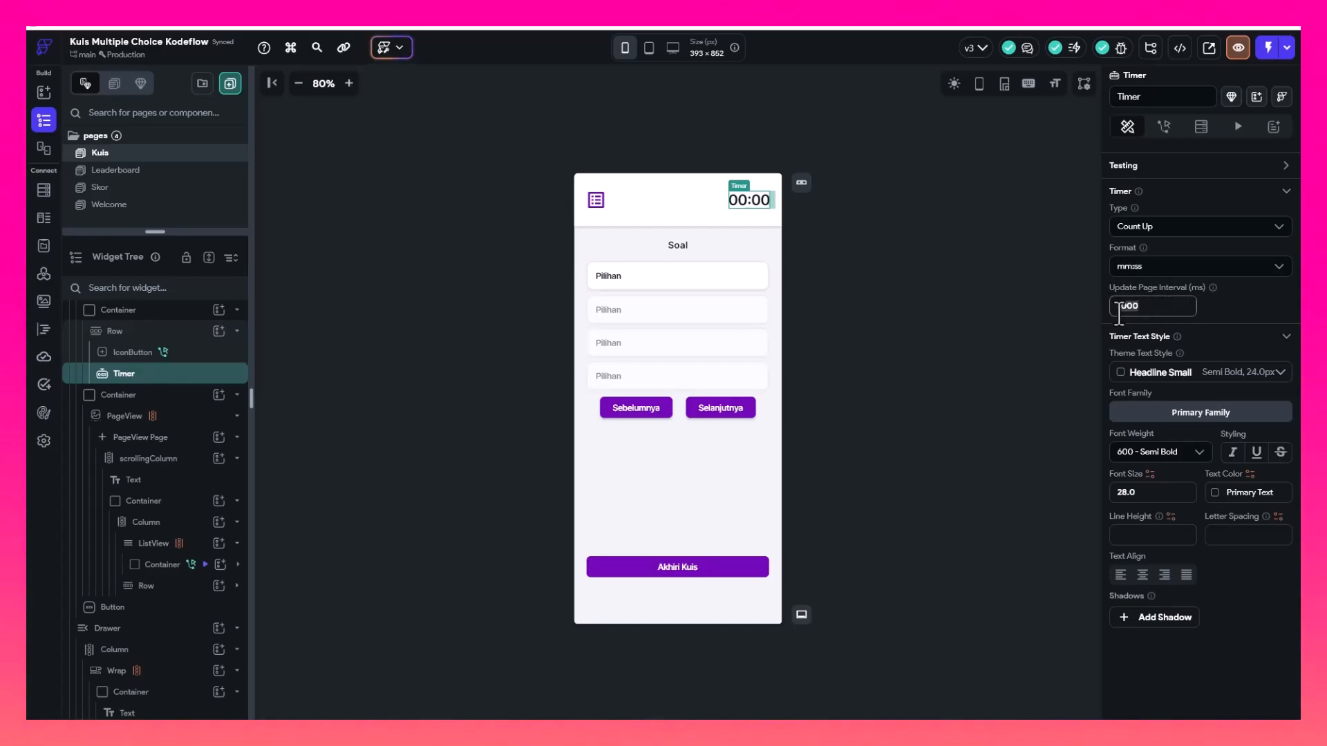
left_click(1202, 312)
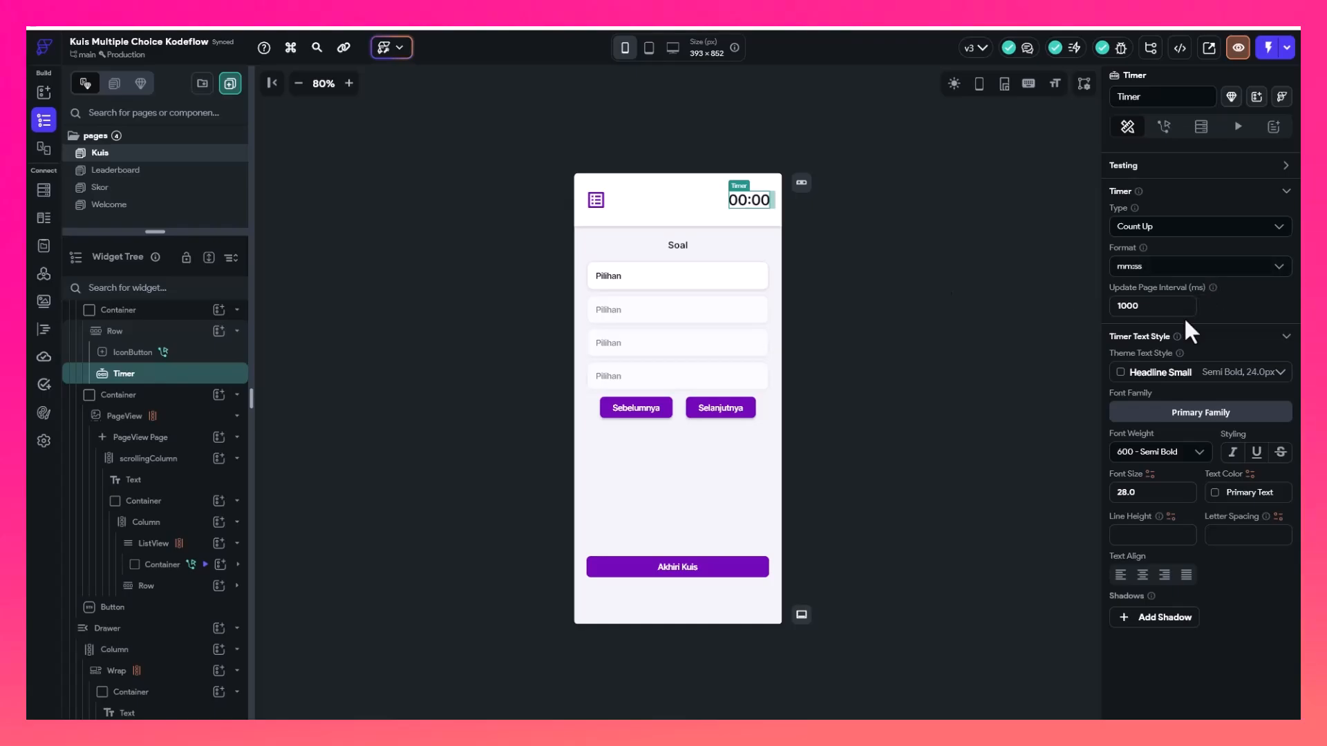
Review the type, format, interval and text style settings of the Timer widget in the Kuis page header
scroll(1184, 317, "up", 1)
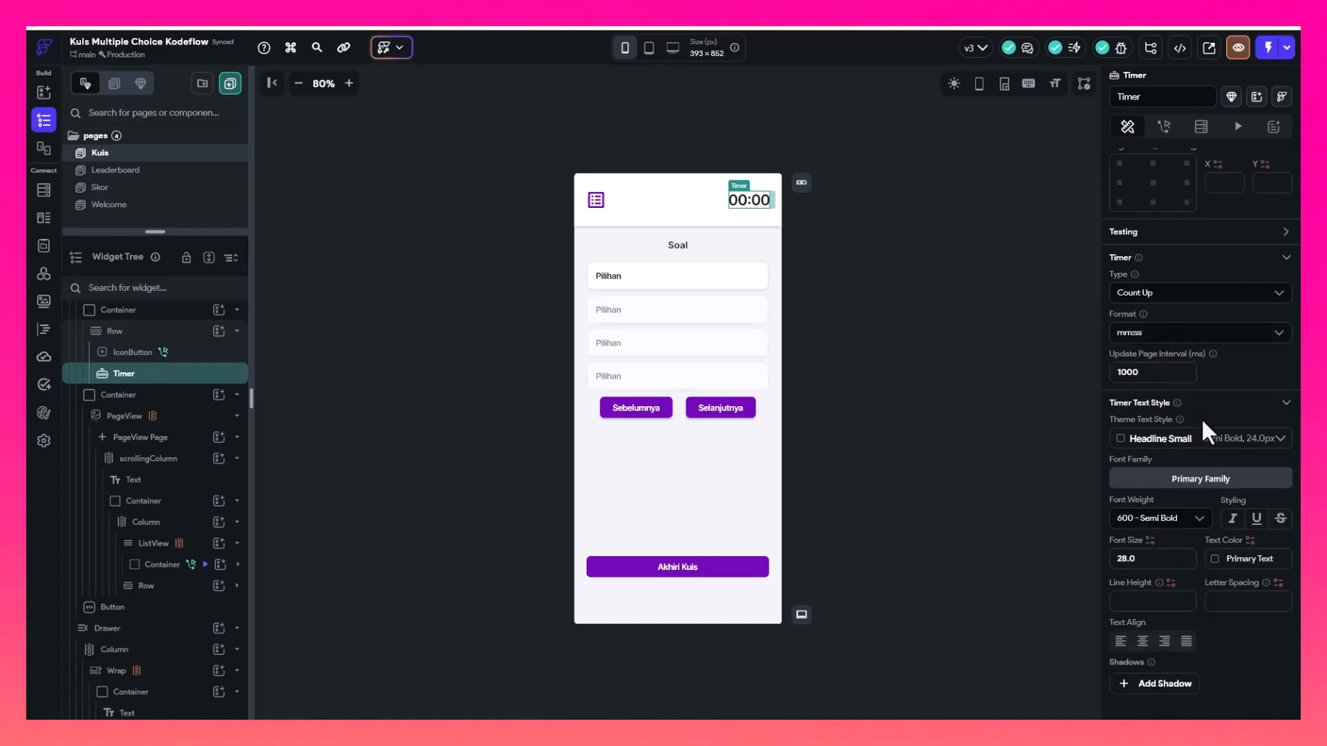
scroll(1168, 422, "down", 1)
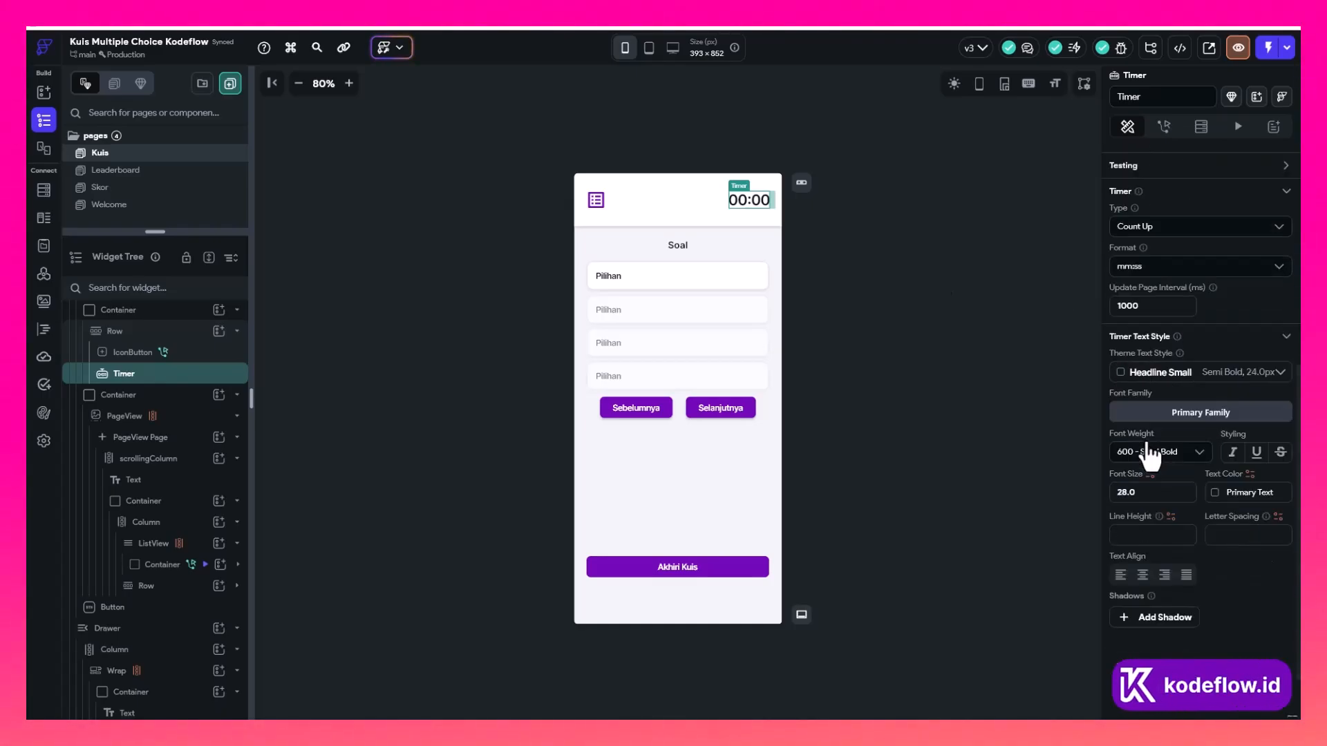
scroll(1163, 432, "up", 2)
scroll(1163, 432, "up", 4)
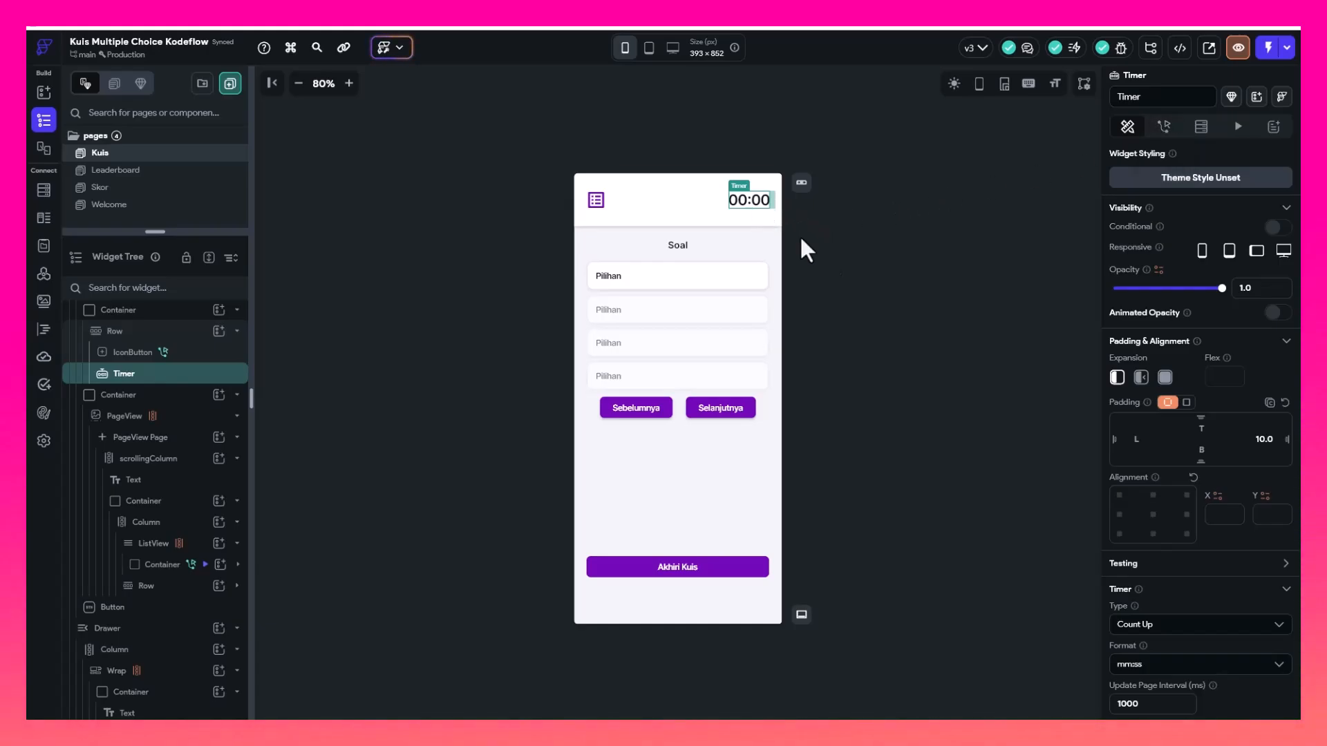
scroll(1237, 441, "down", 6)
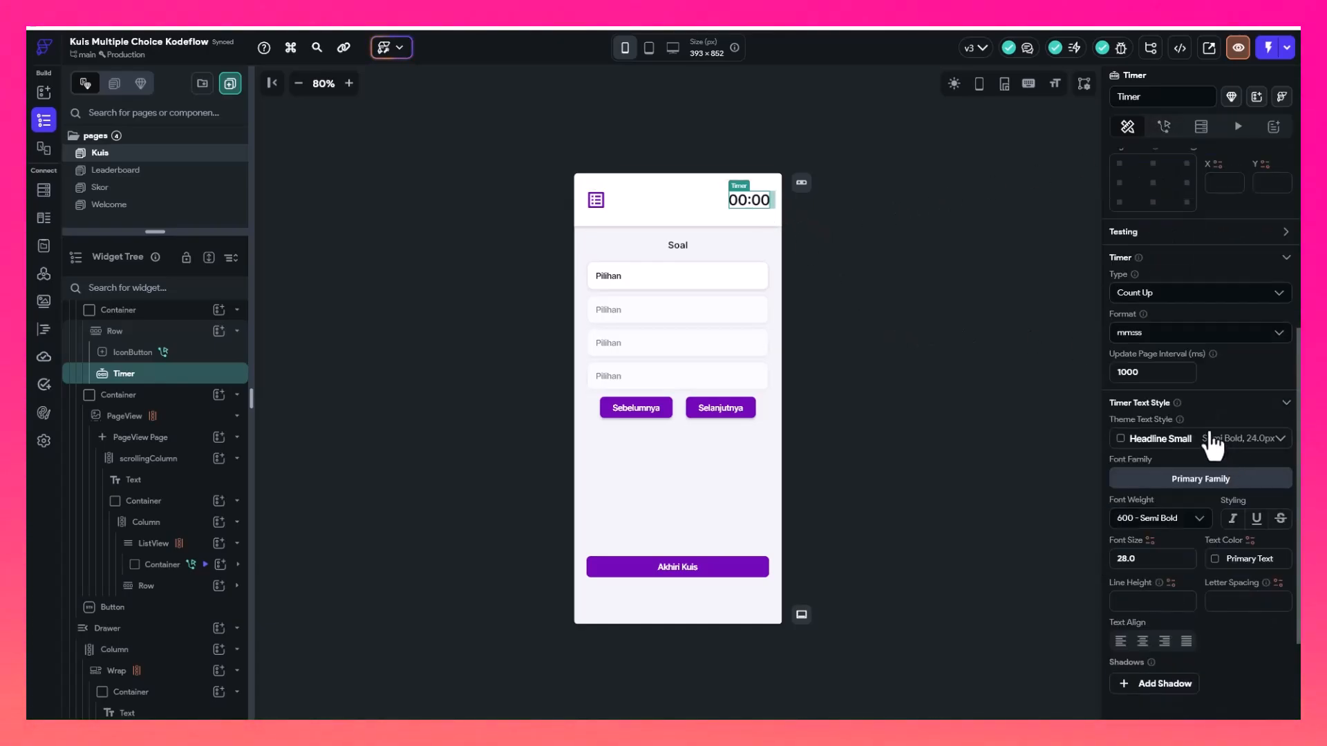
left_click(943, 275)
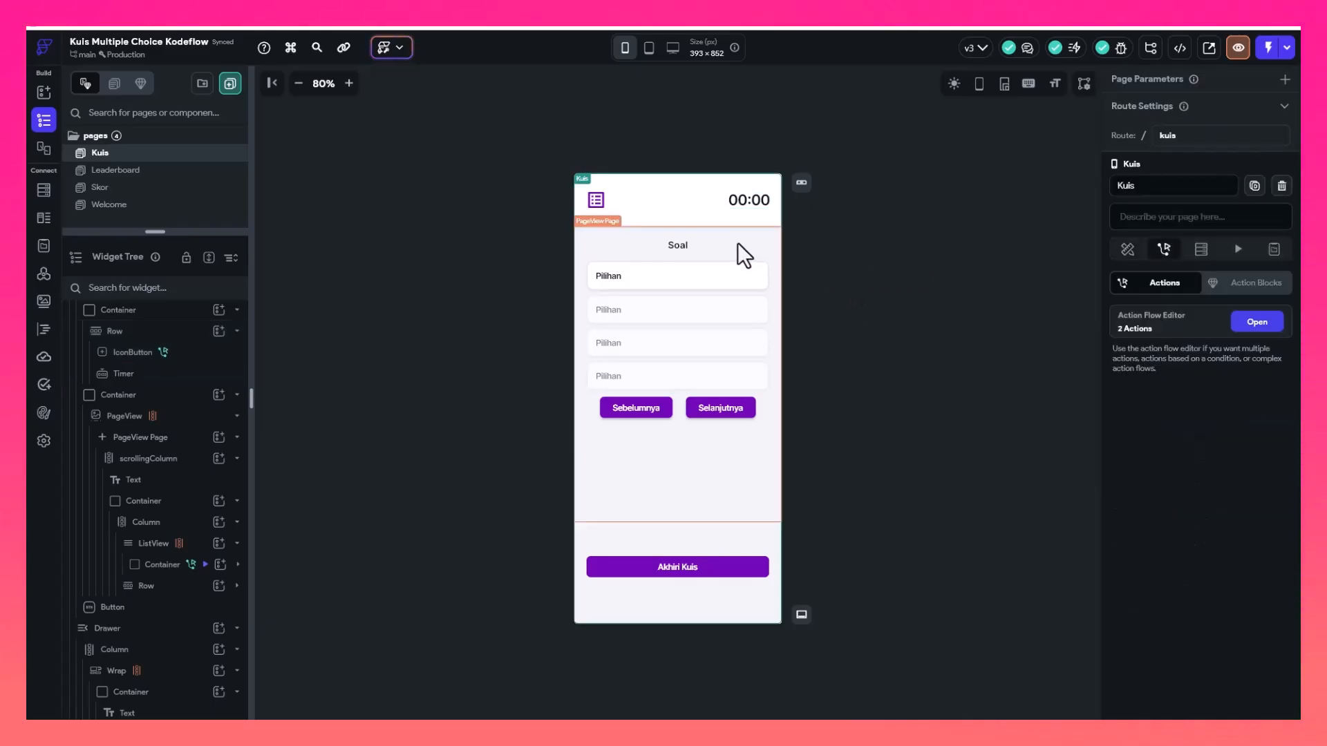
left_click(744, 200)
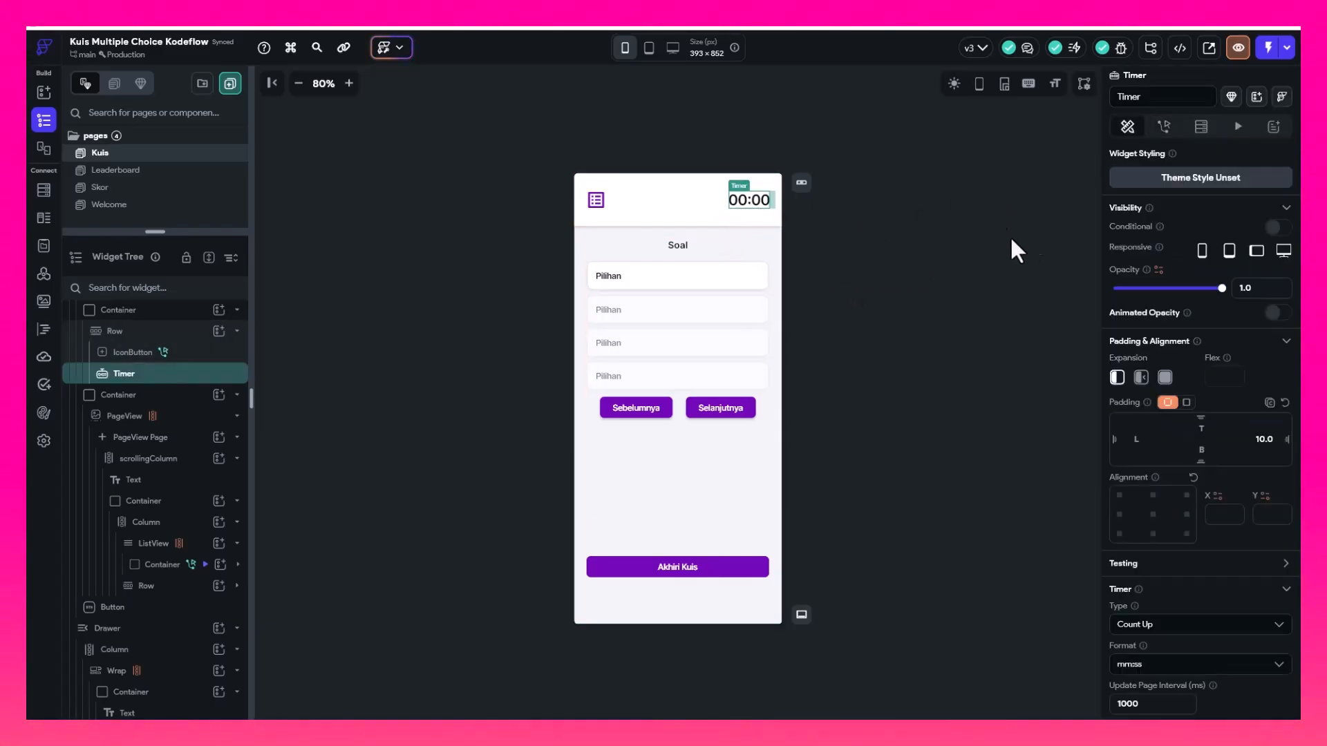
Inspect the Backend Call and Update Page State actions in the Kuis page's On Page Load flow
left_click(909, 254)
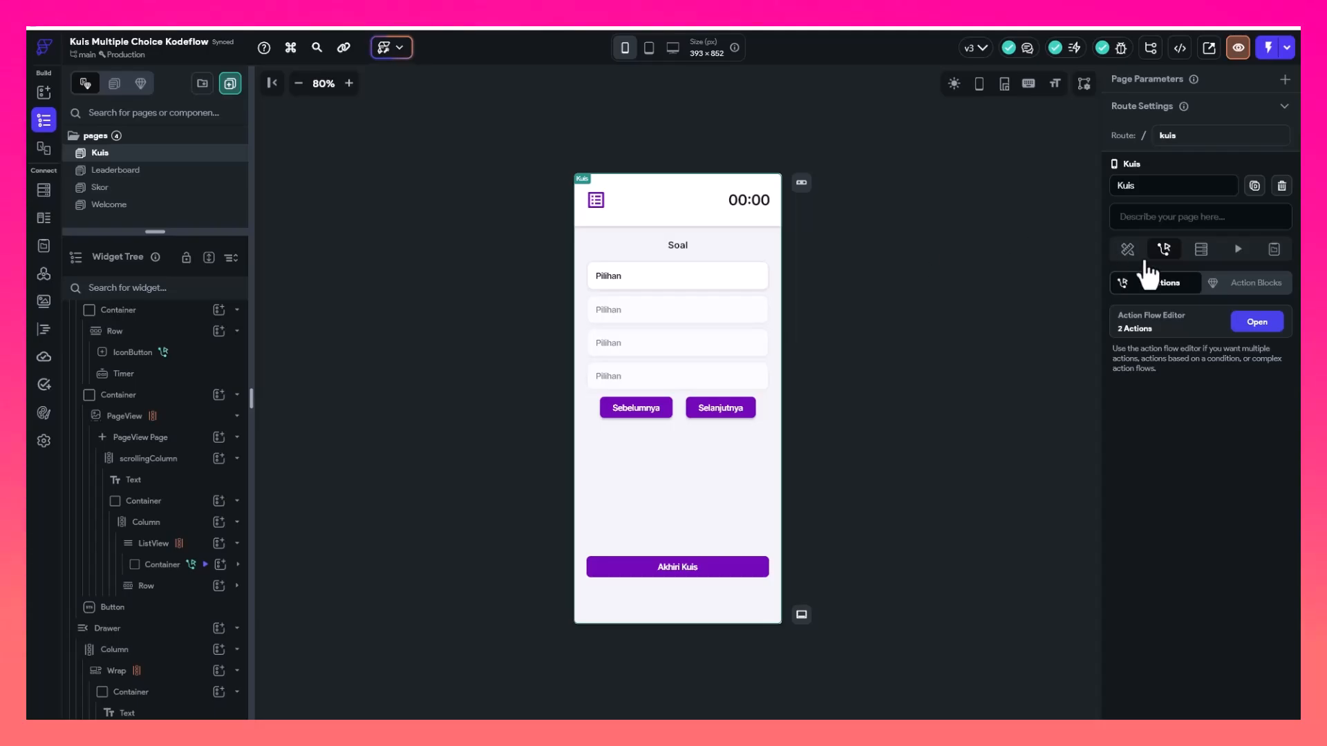
left_click(1262, 328)
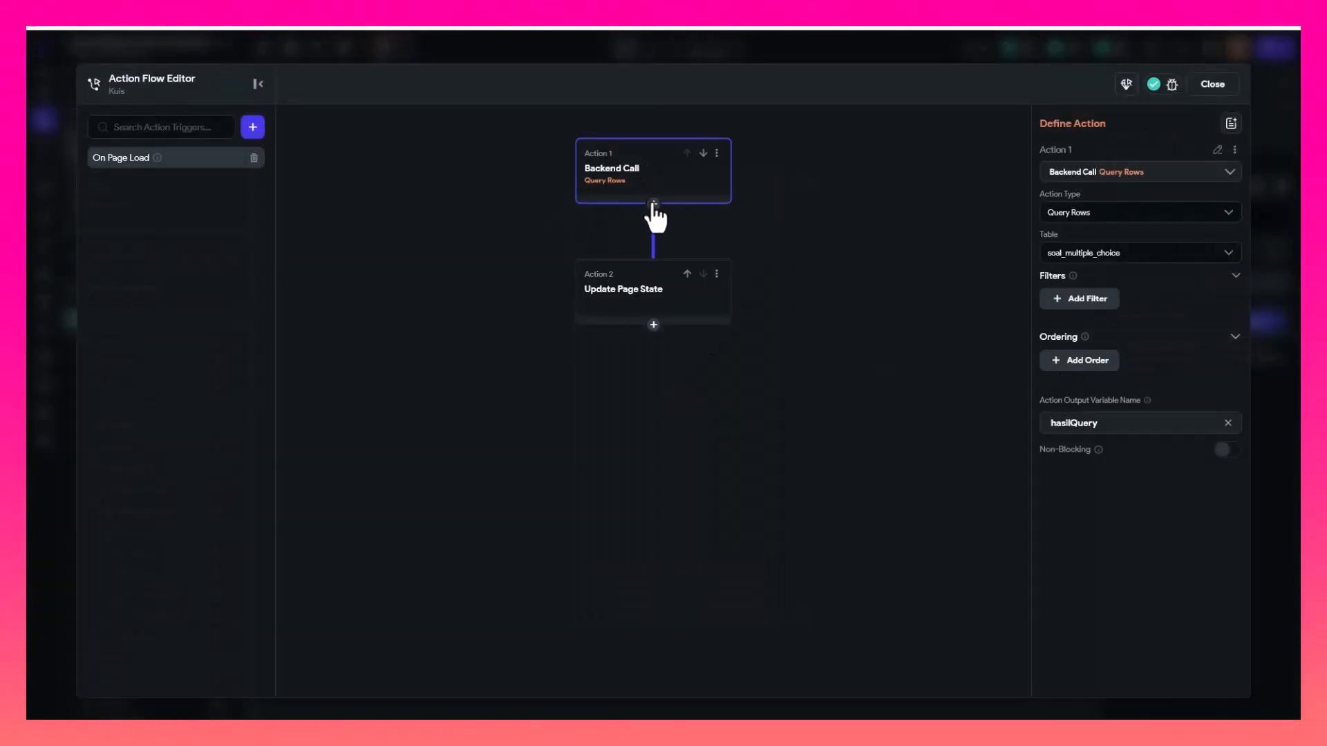
left_click(661, 285)
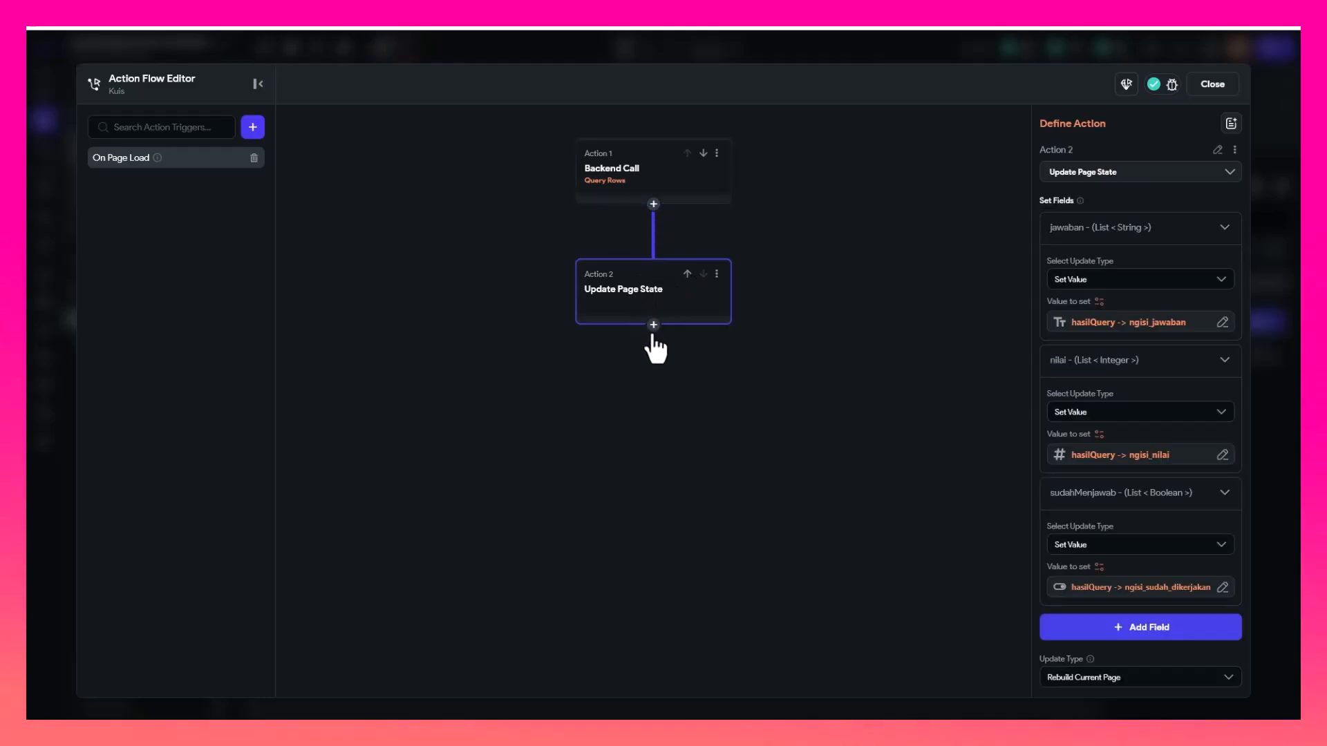
left_click(620, 177)
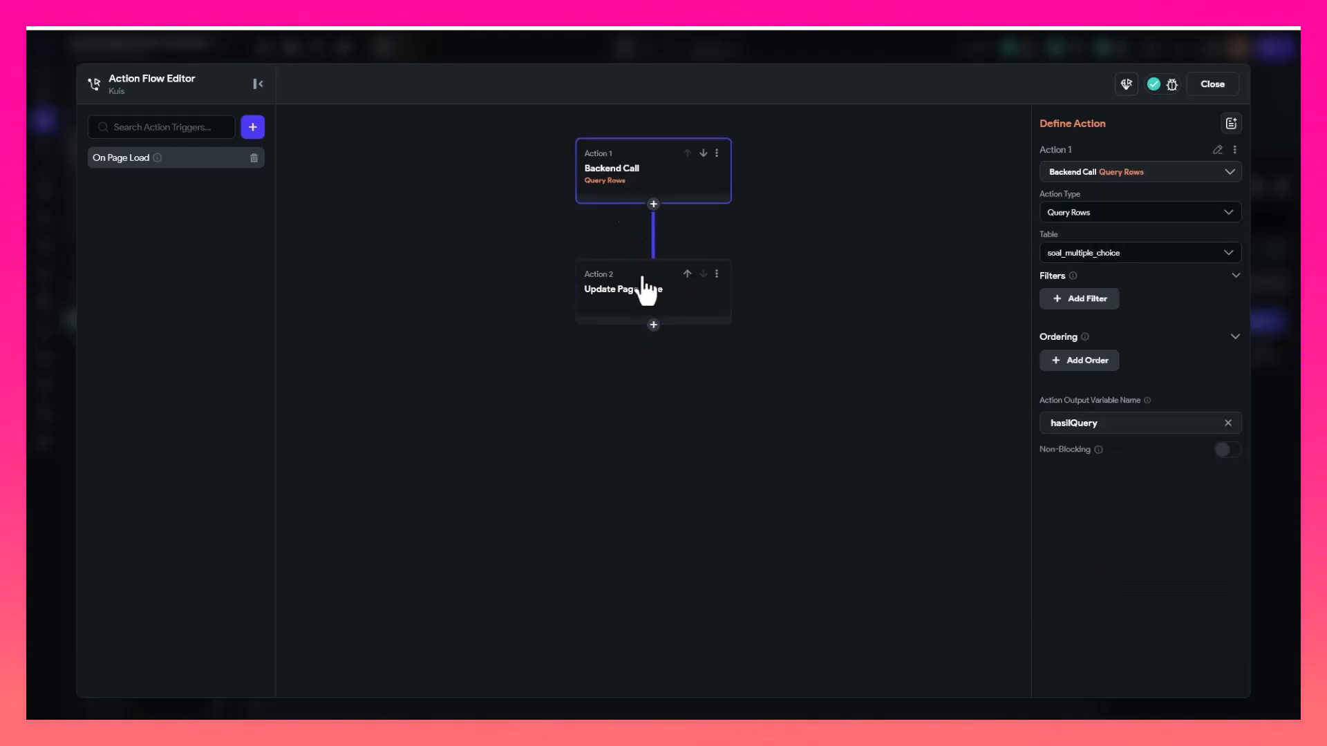
left_click(646, 297)
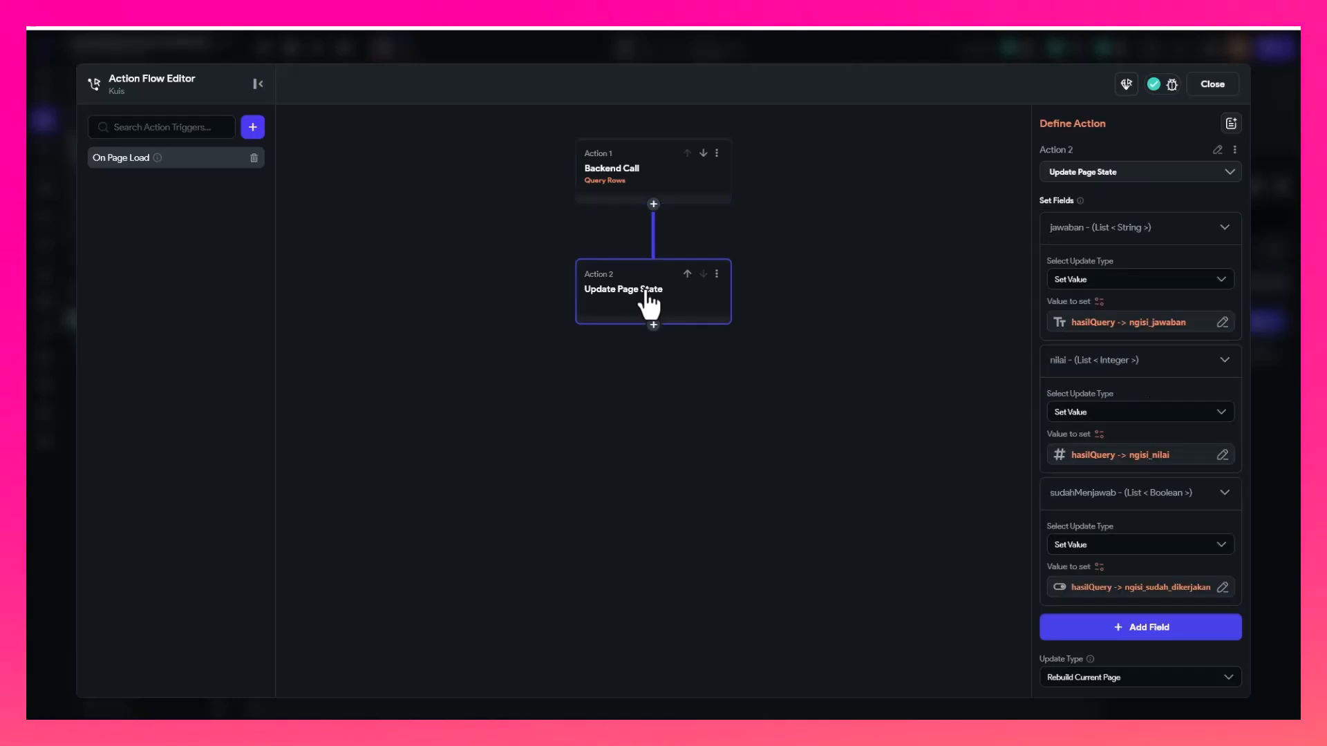
left_click(1211, 86)
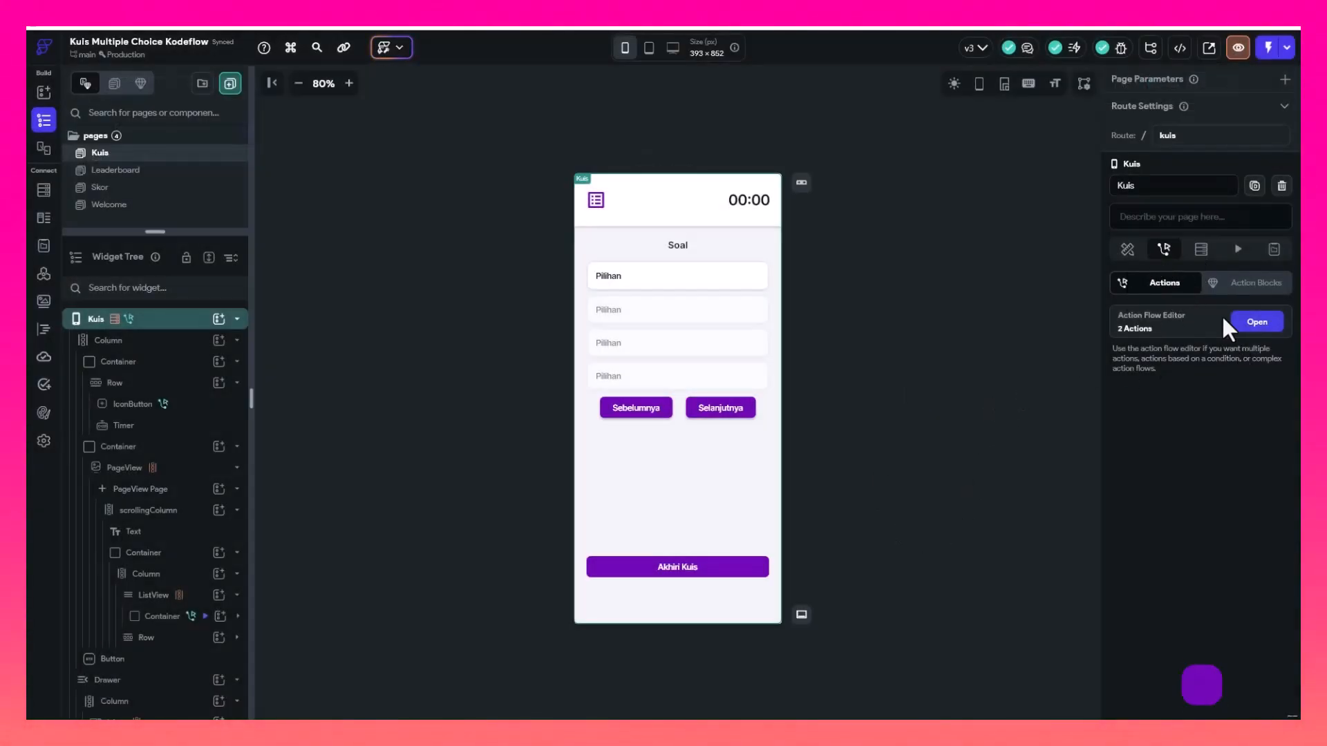
Add a Timer action with type Start Timer after Update Page State in the Kuis page's On Page Load flow
left_click(1256, 322)
left_click(653, 325)
left_click(643, 347)
left_click(1133, 219)
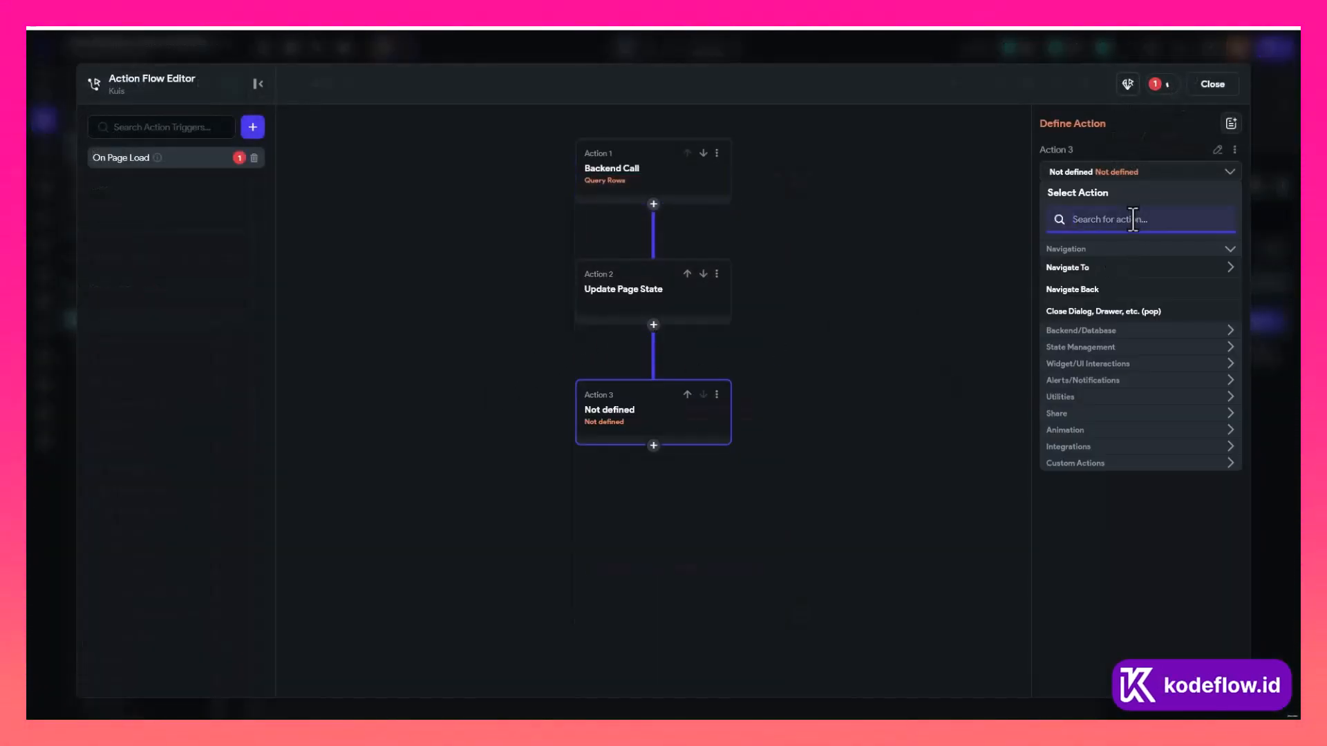
type("timer")
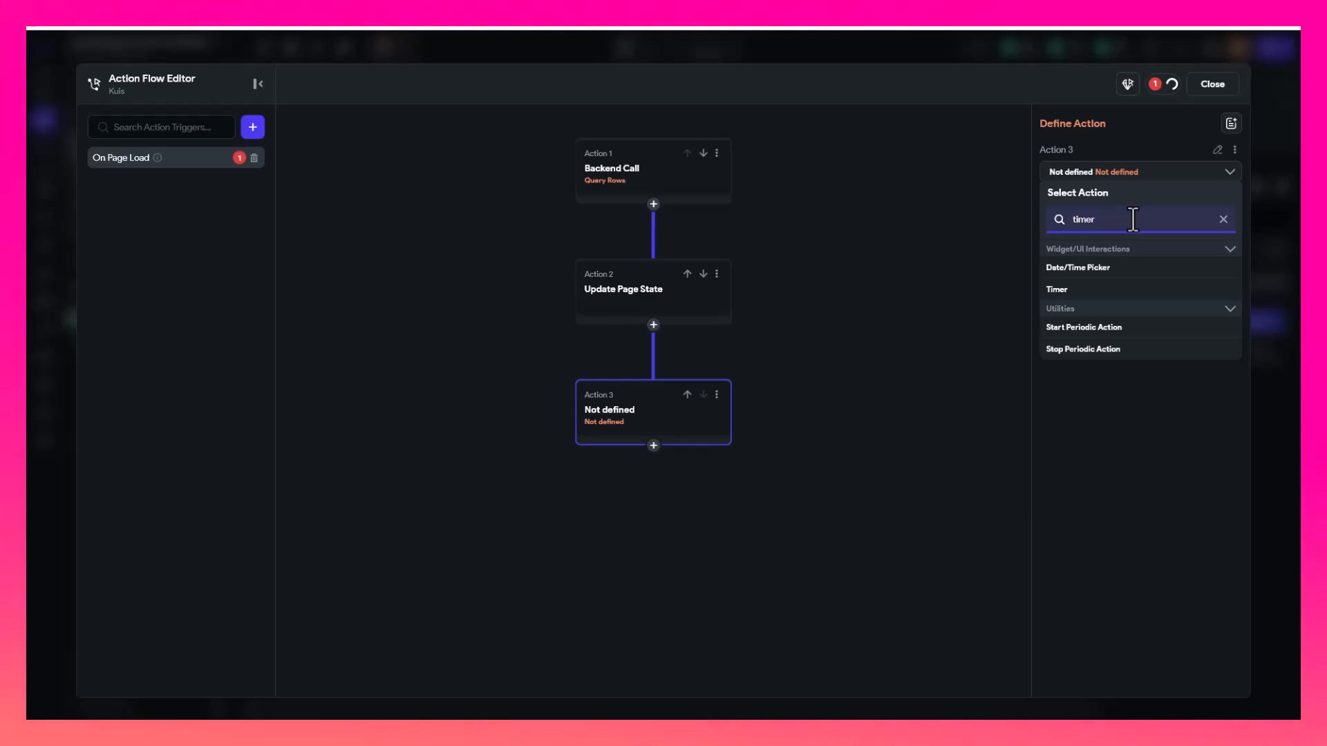
left_click(1059, 289)
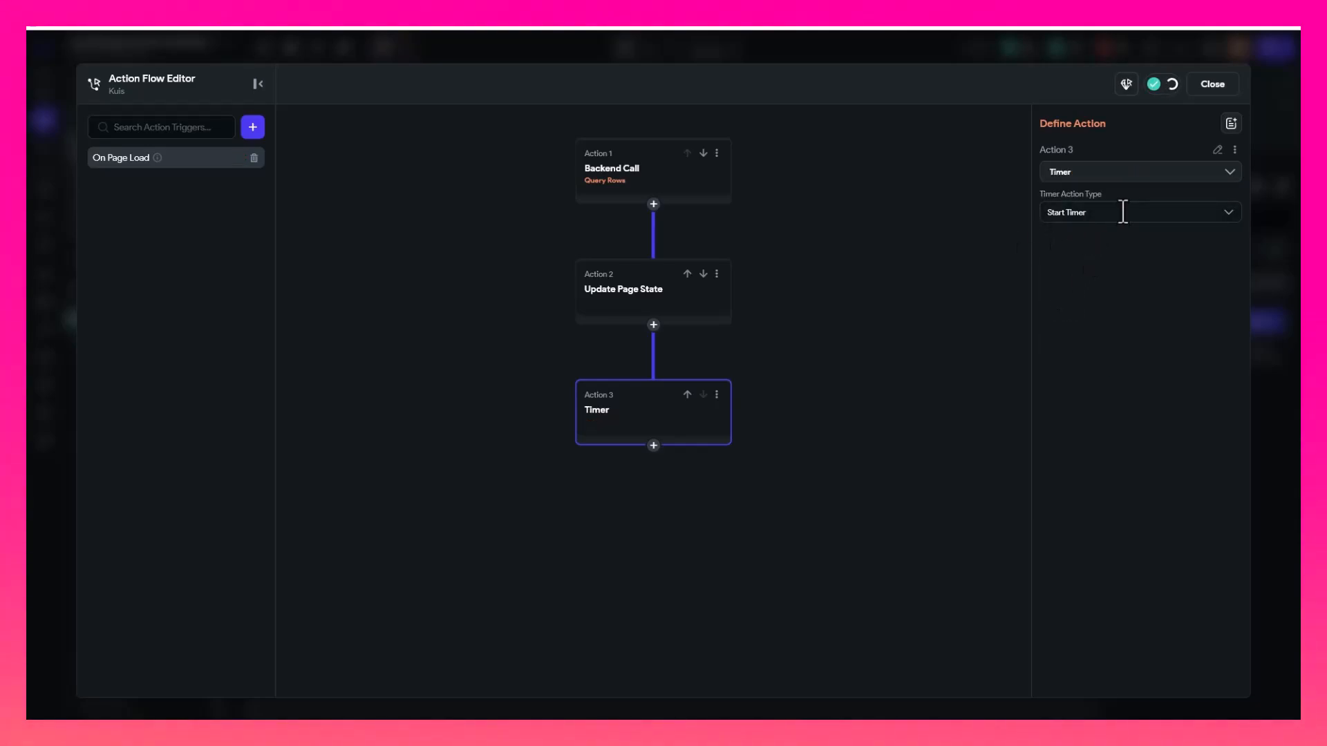
left_click(1122, 210)
left_click(1089, 246)
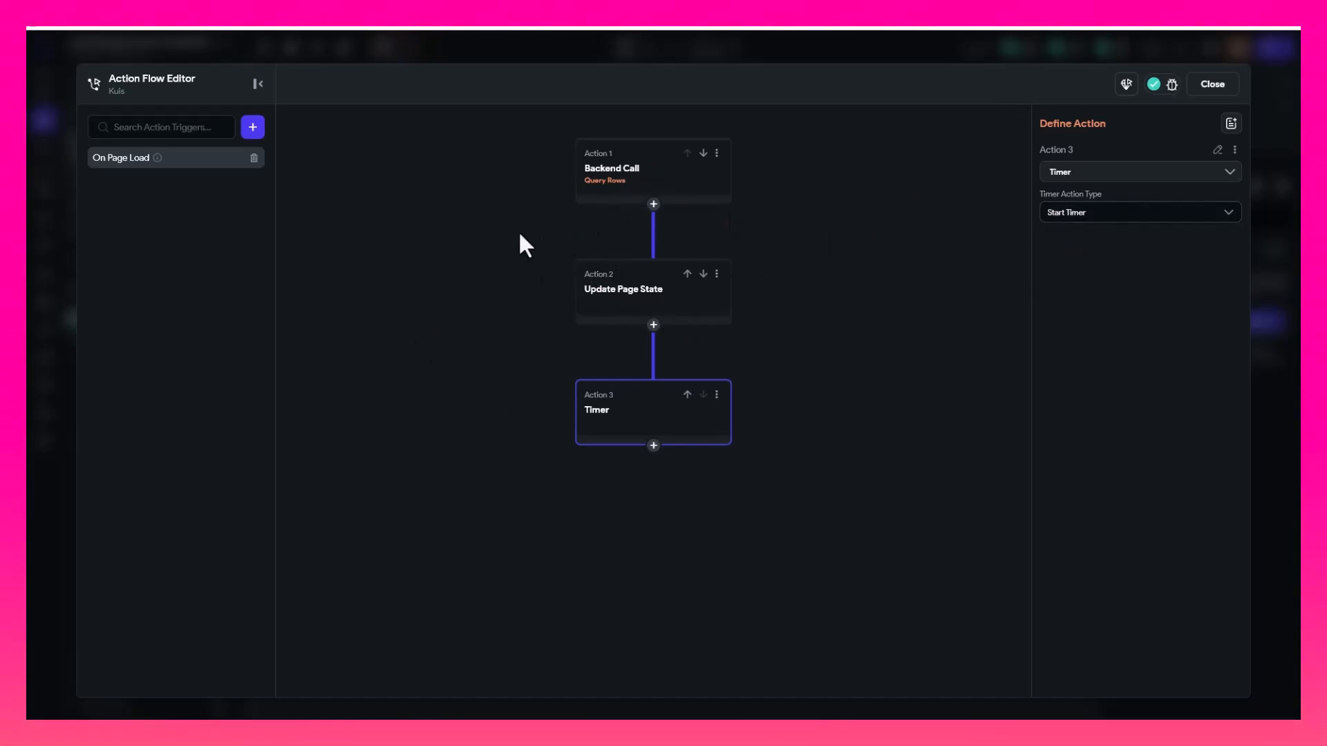
left_click(1217, 85)
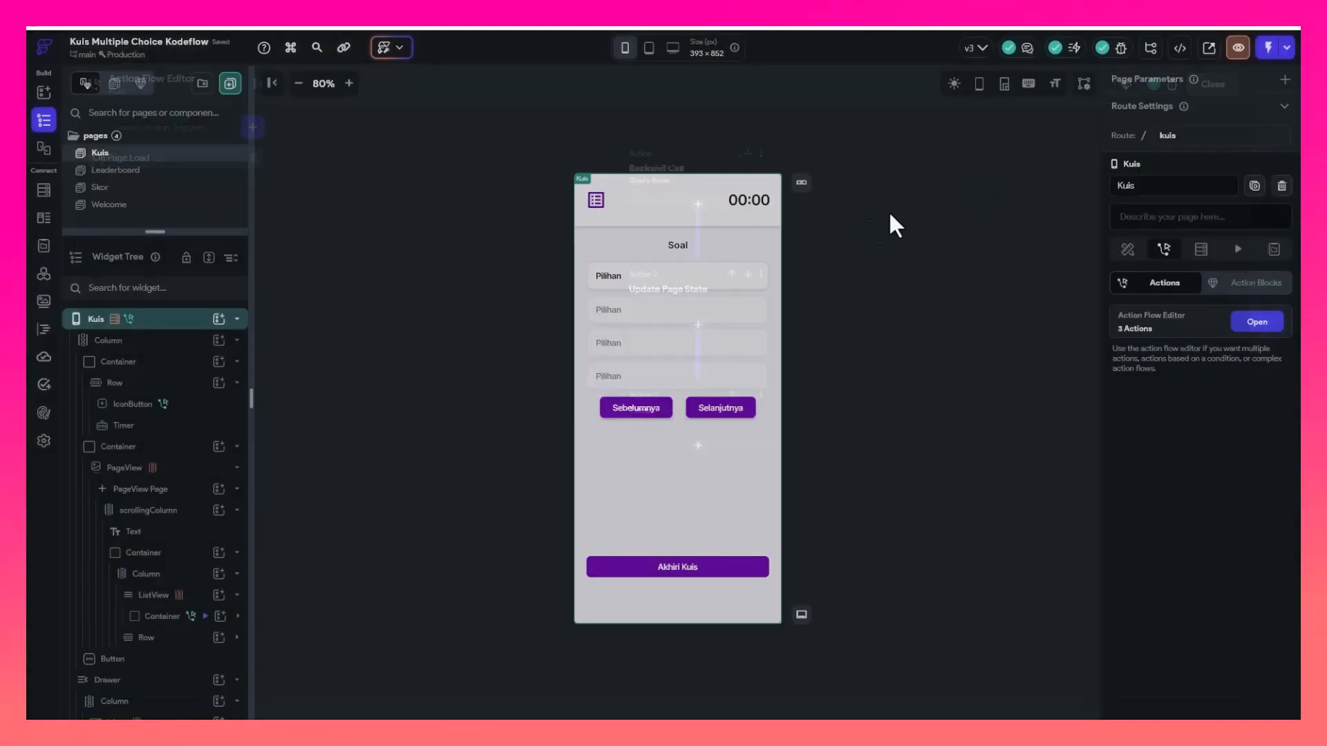
Try the Count Down type on the header Timer widget and restore it to Count Up
left_click(729, 201)
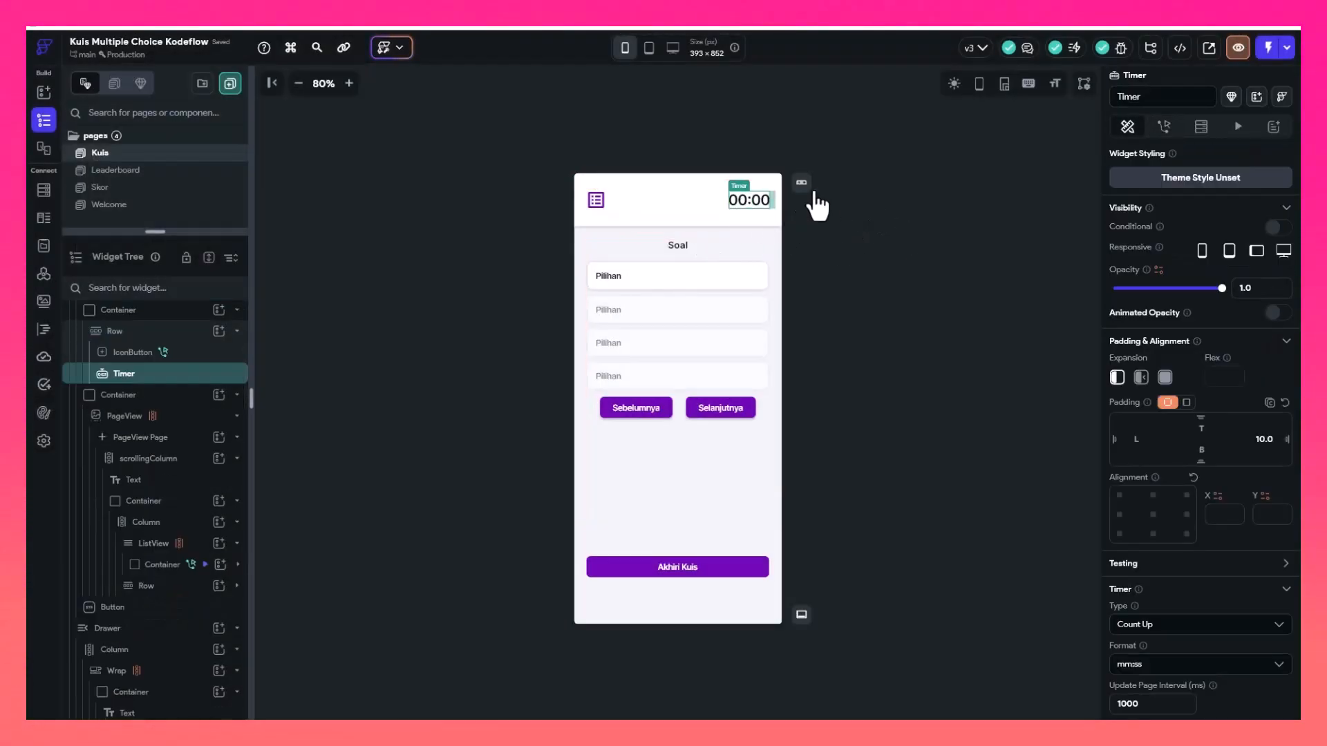
left_click(878, 219)
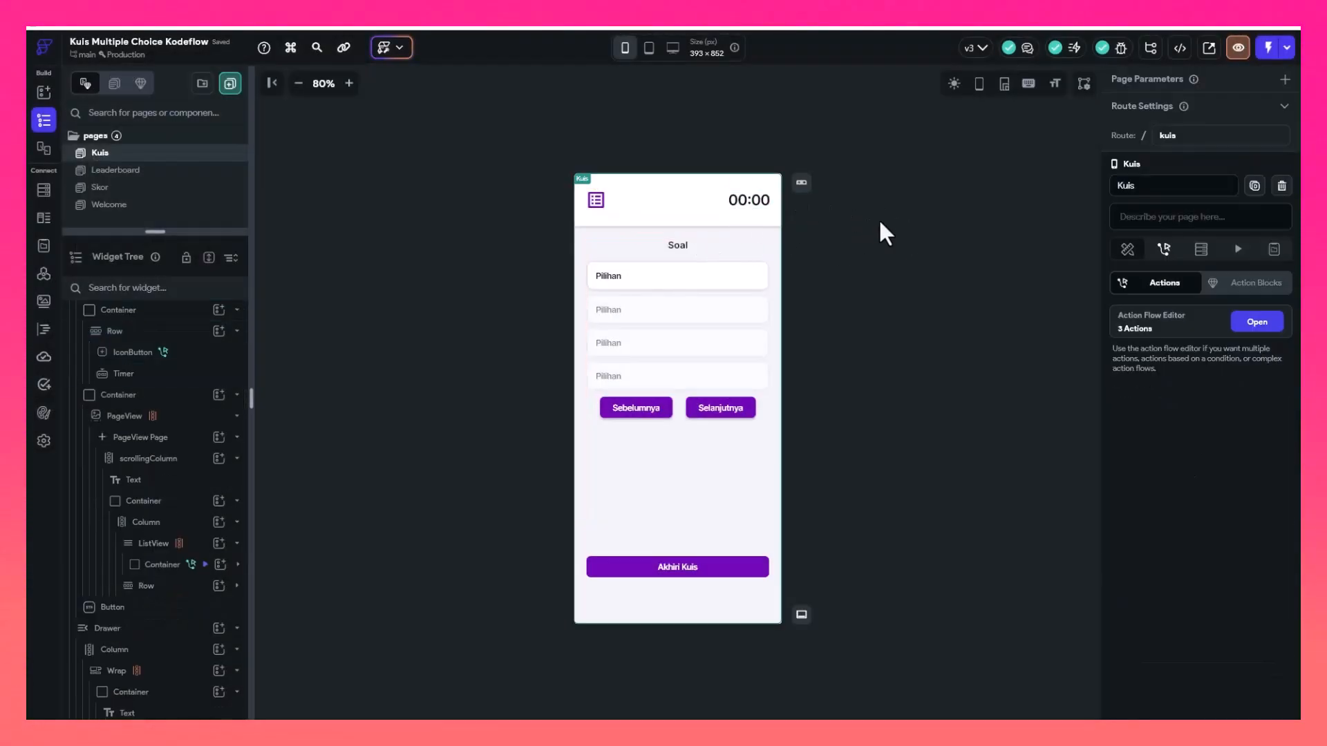
left_click(742, 198)
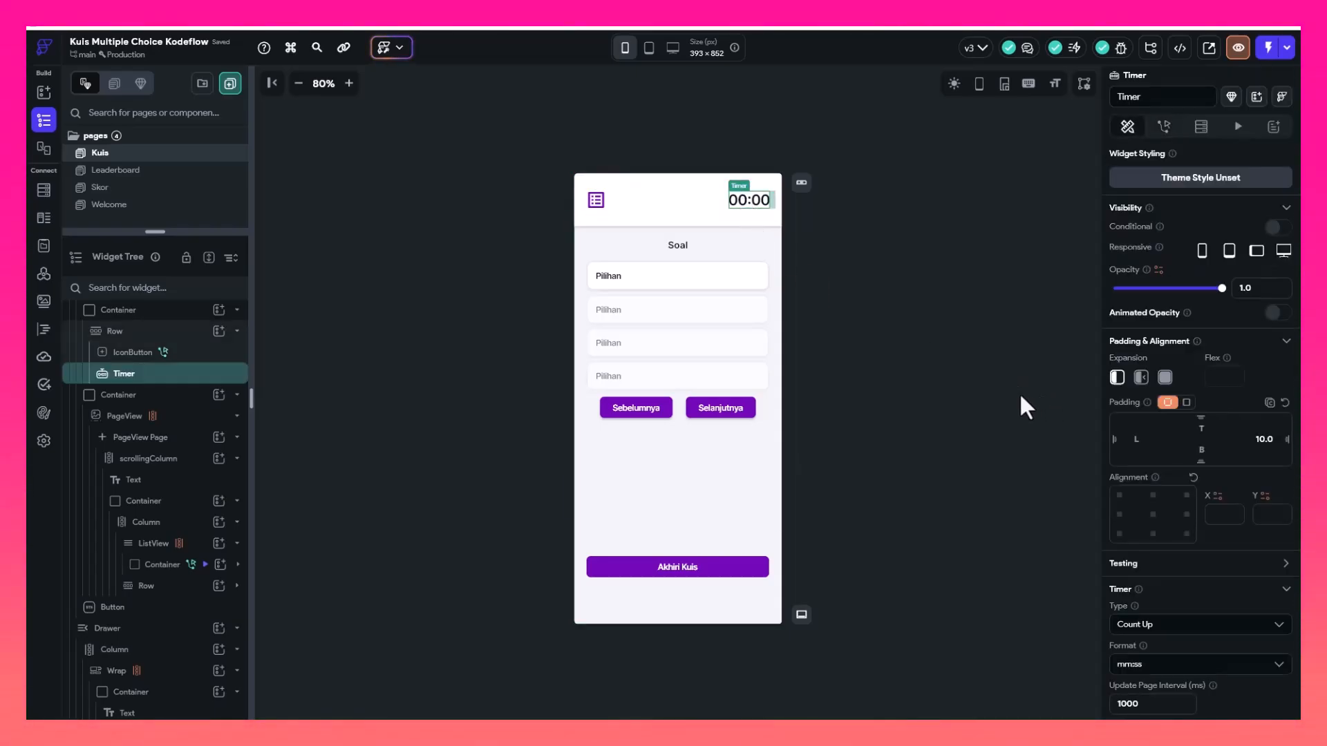
scroll(1220, 502, "down", 2)
scroll(1220, 503, "down", 1)
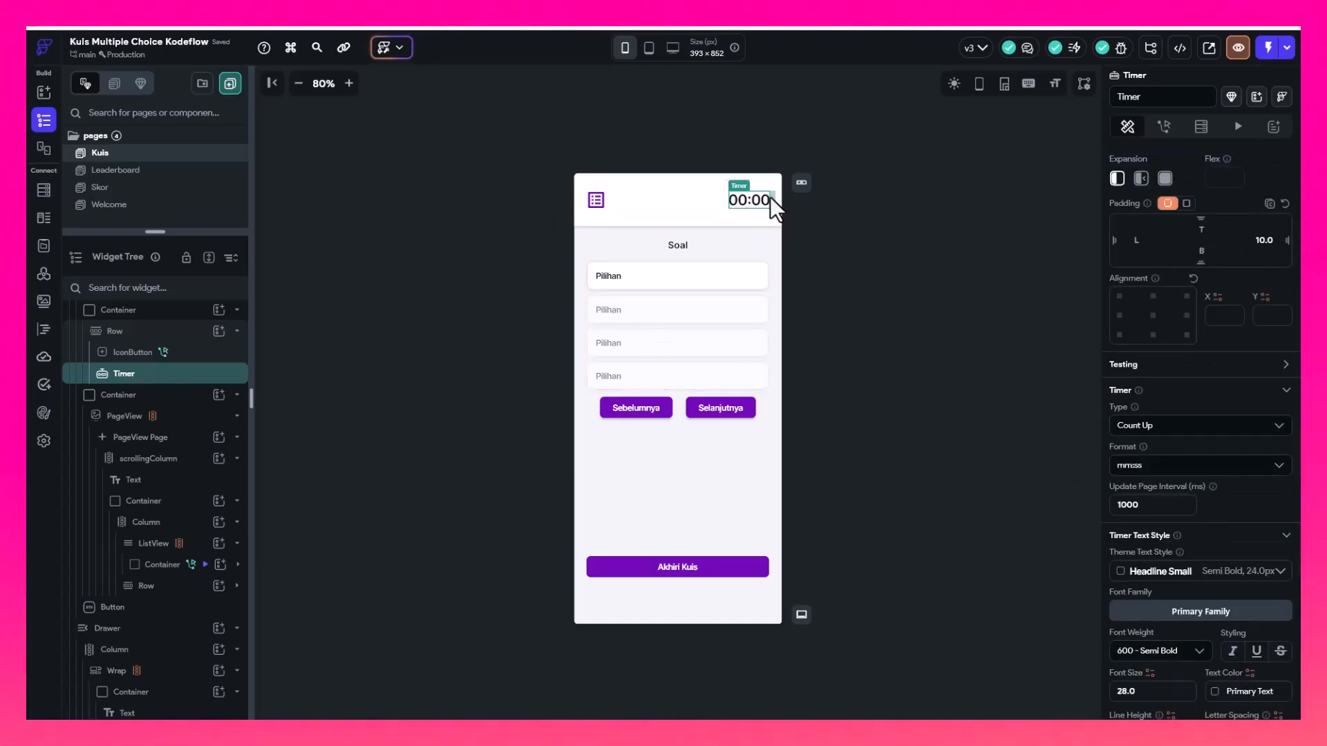
left_click(1167, 425)
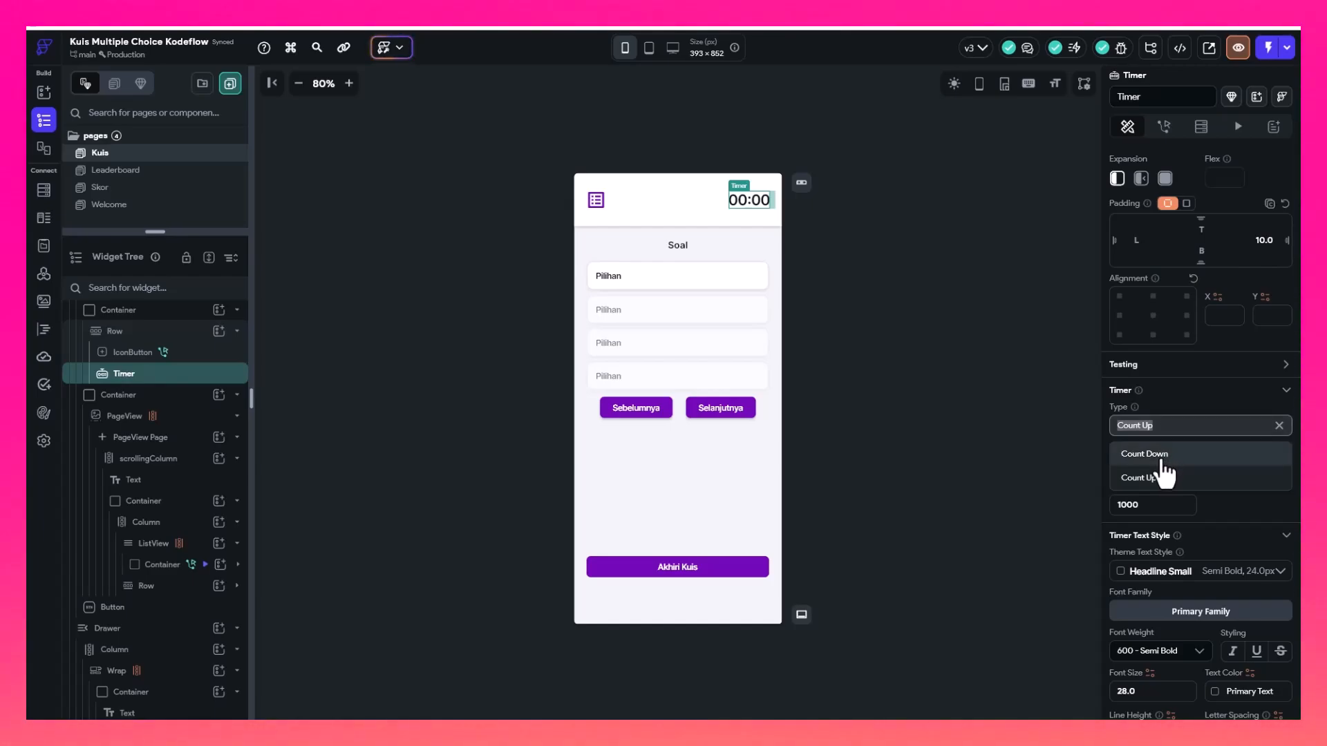
left_click(1164, 459)
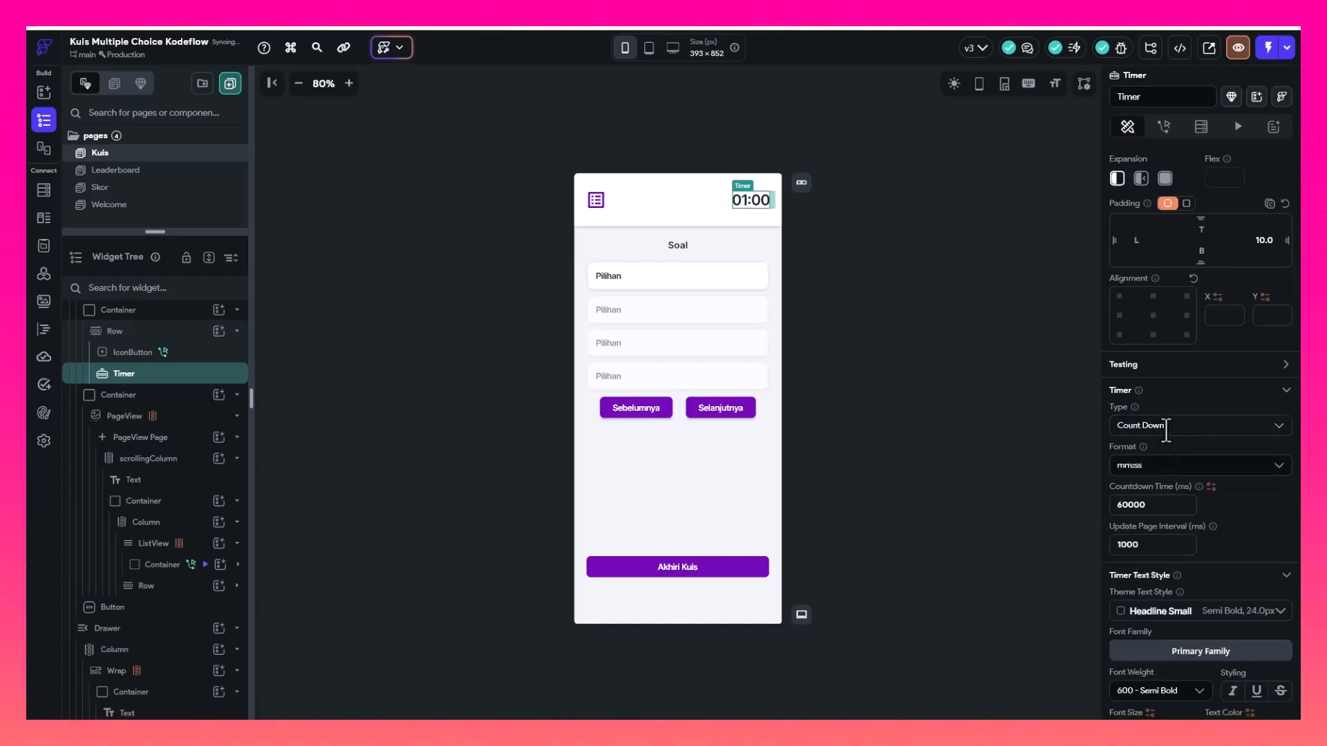
left_click(1162, 426)
left_click(1161, 477)
left_click(848, 260)
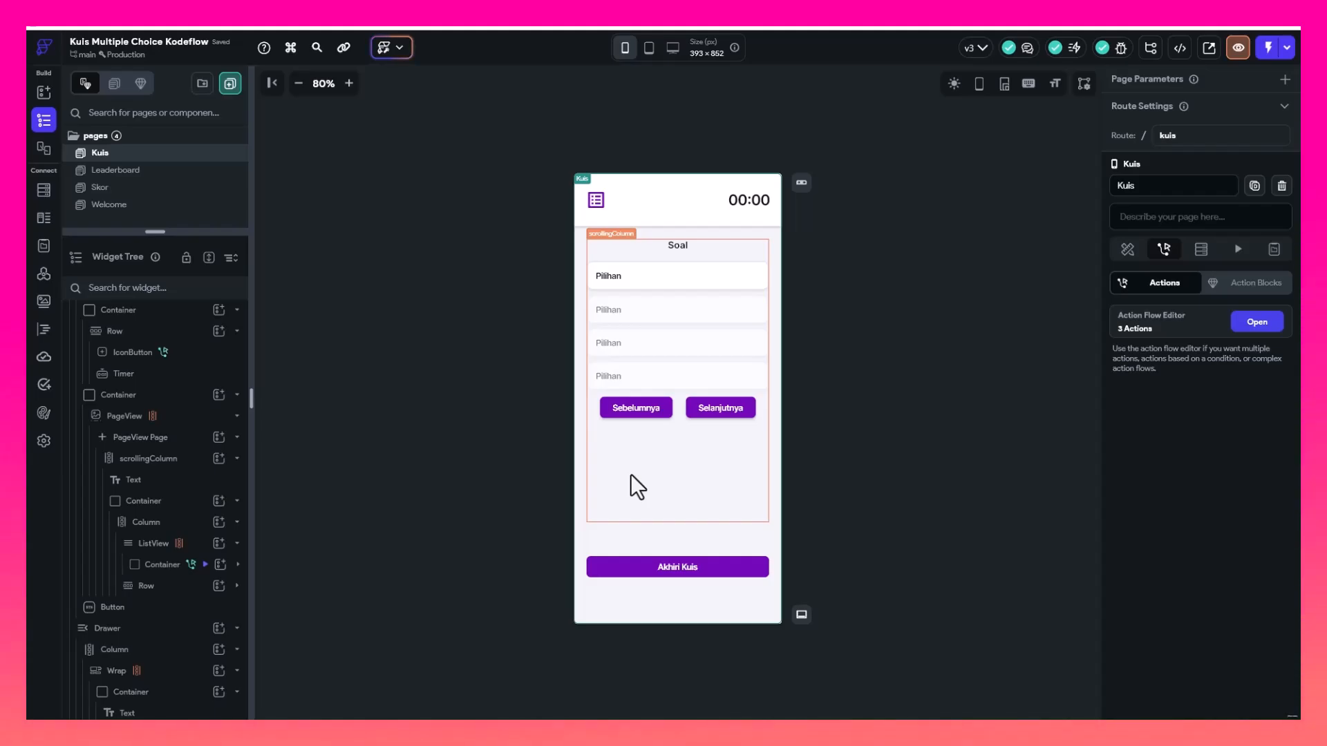
left_click(754, 201)
left_click(660, 149)
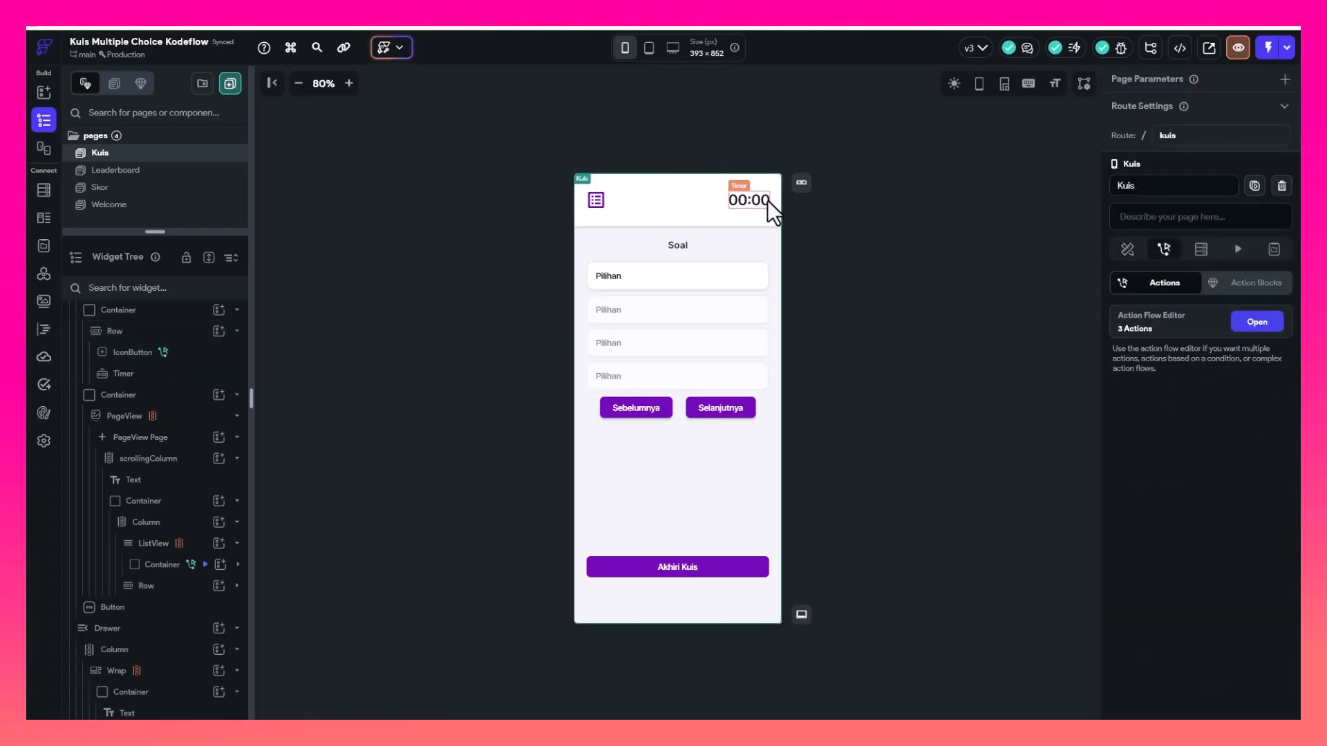
left_click(44, 440)
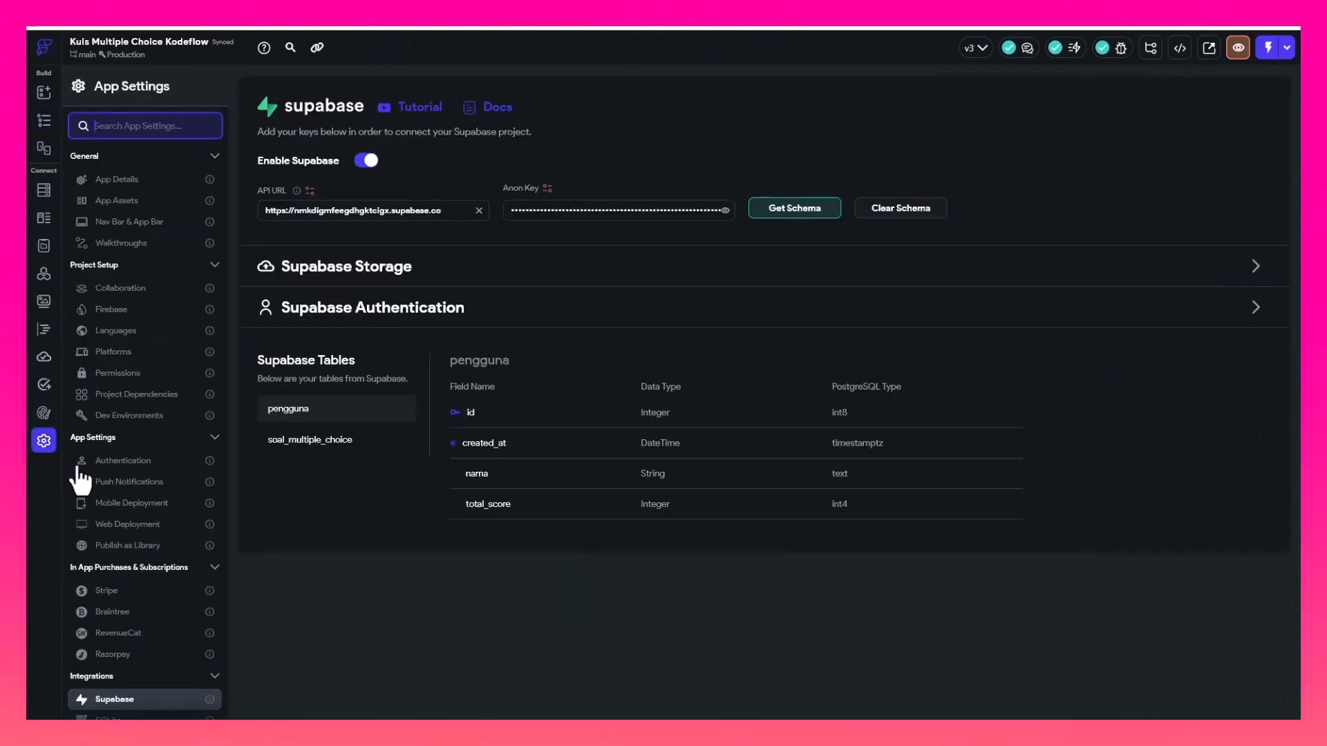
scroll(132, 639, "down", 2)
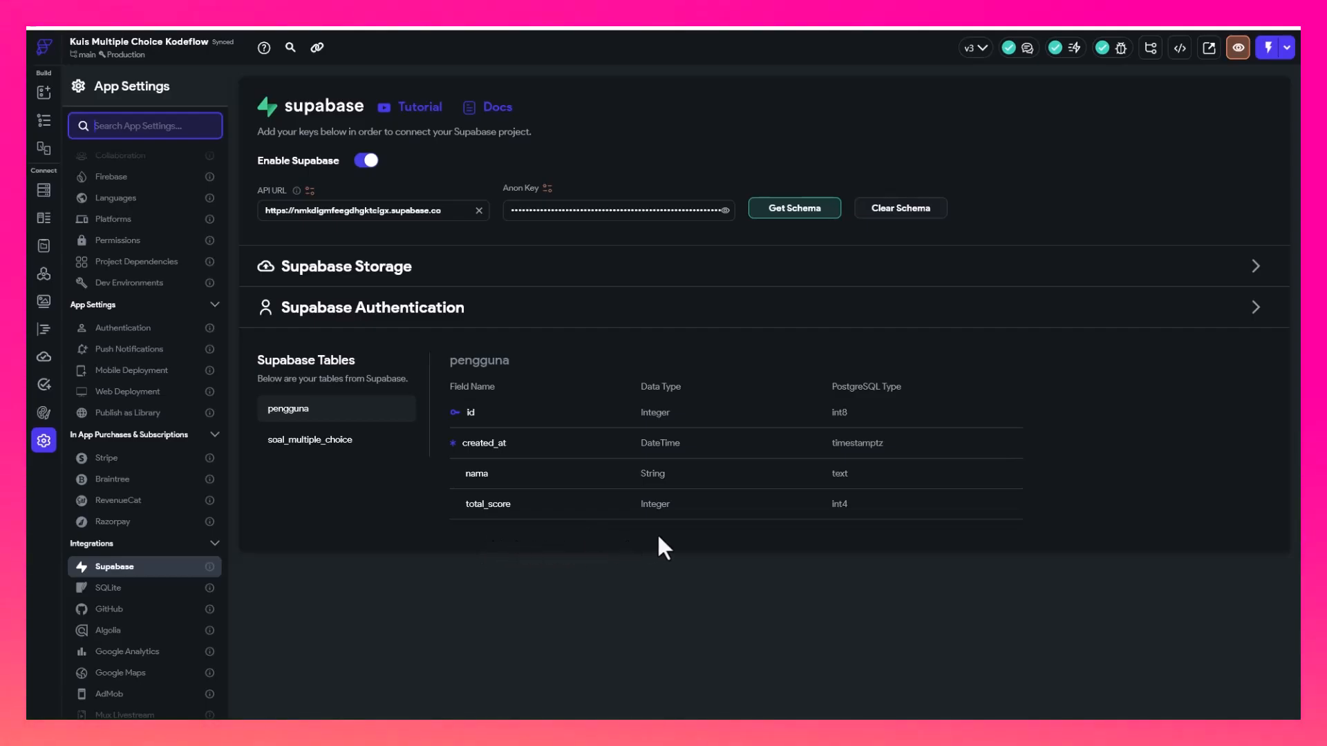
left_click(47, 123)
Set the header Timer widget's type to Count Down with a countdown time of 5000 ms
left_click(755, 203)
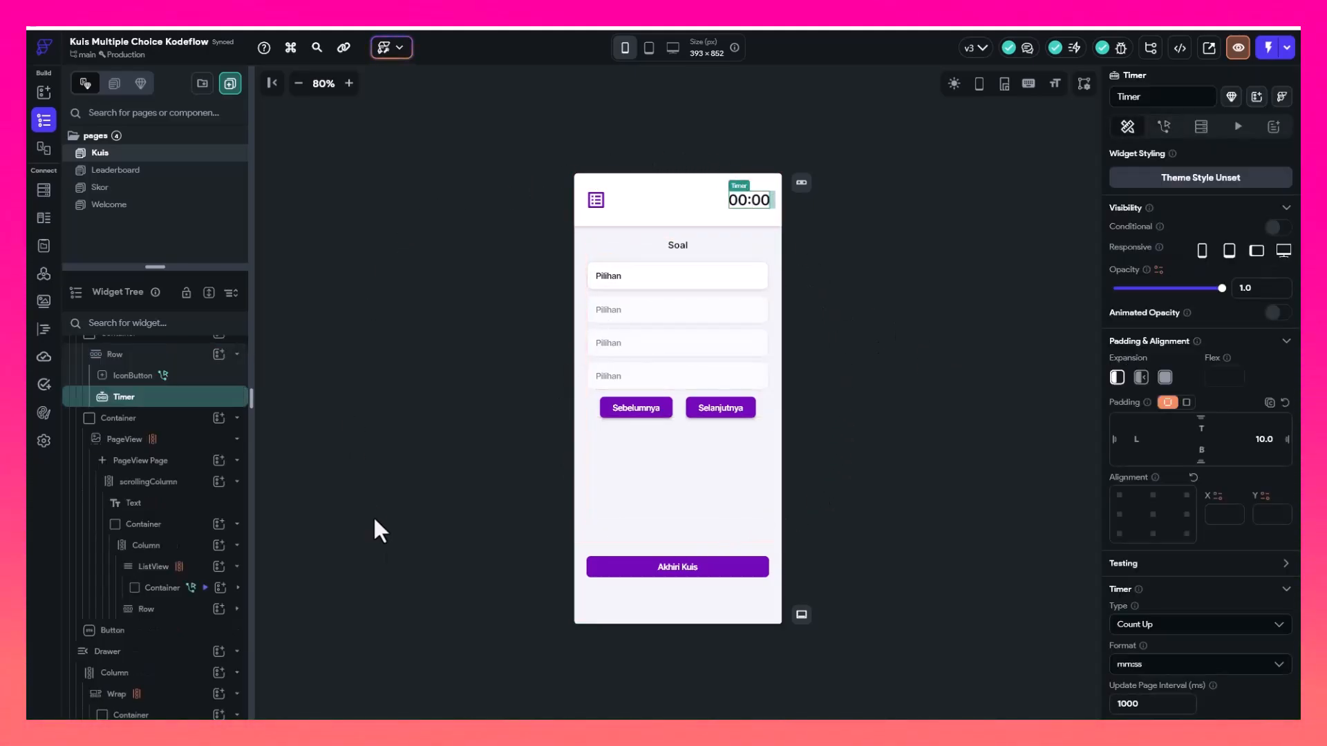
left_click(43, 442)
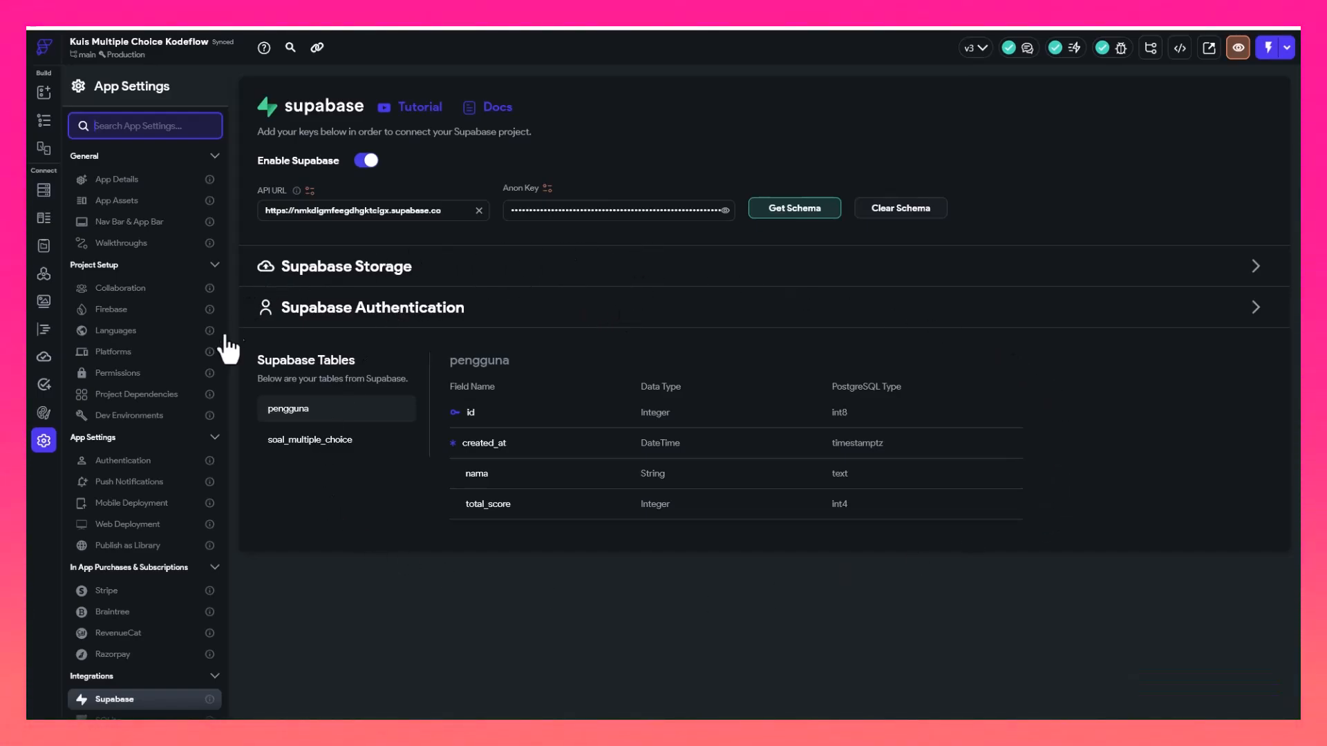
left_click(45, 123)
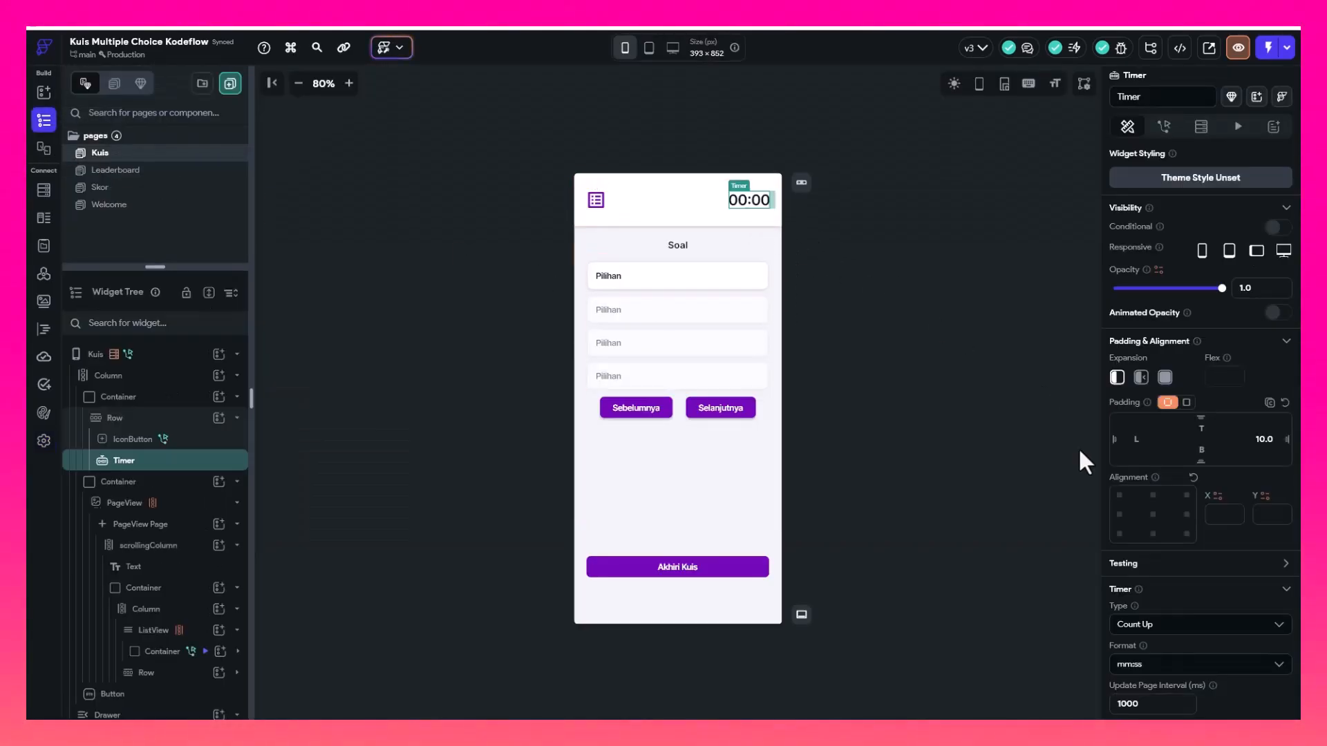
scroll(1146, 544, "down", 2)
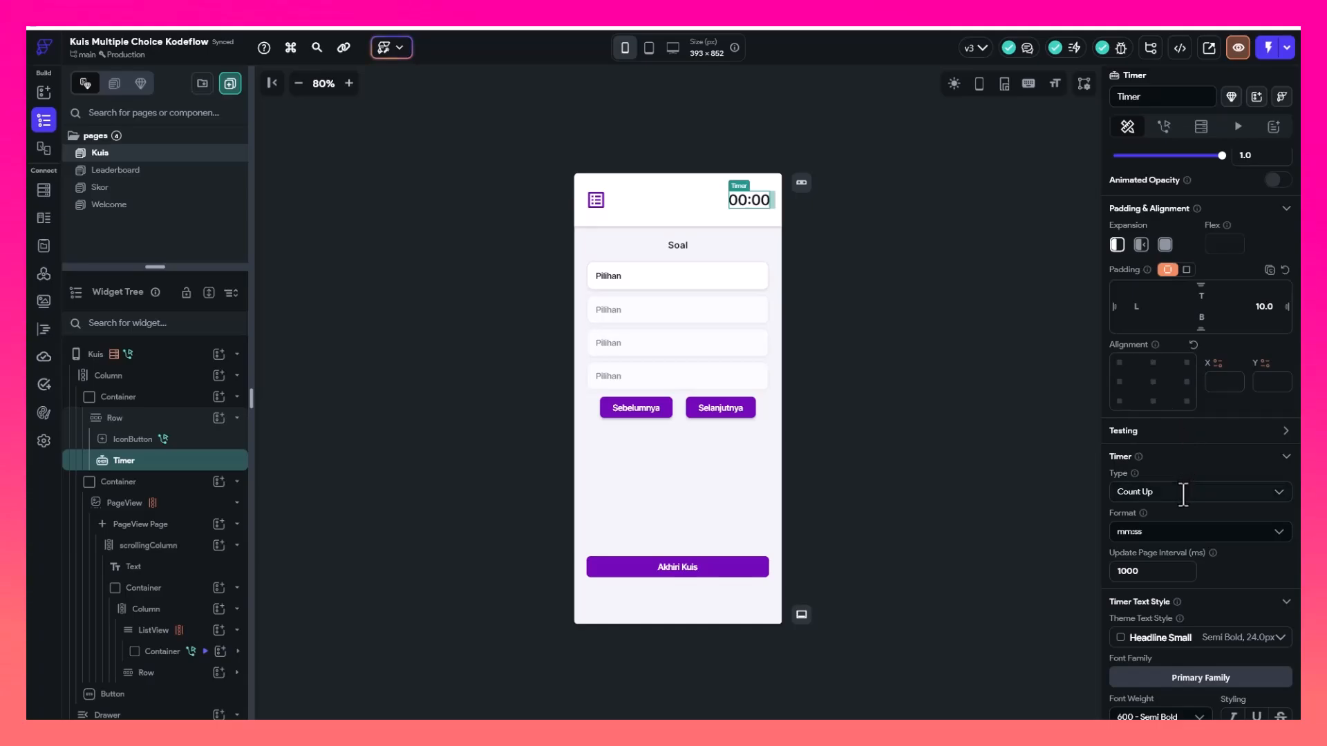
left_click(1184, 493)
left_click(1170, 527)
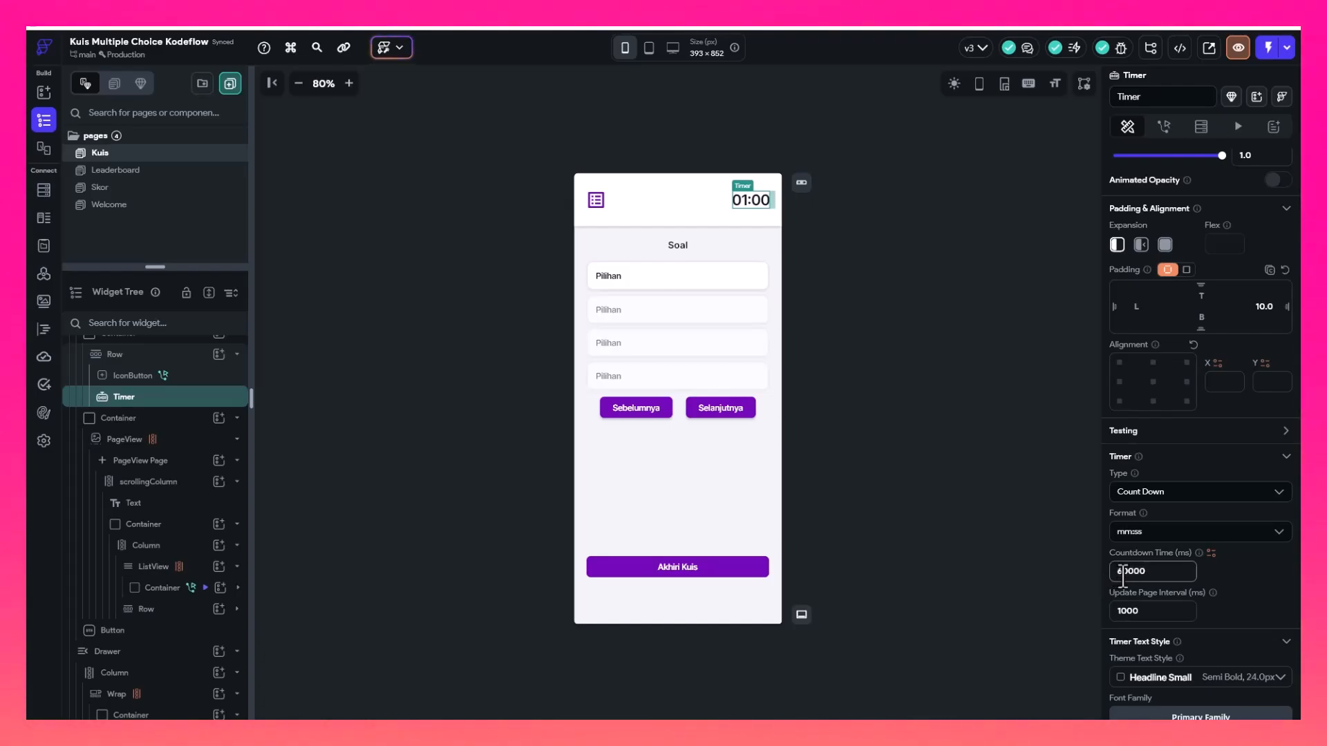
type("5")
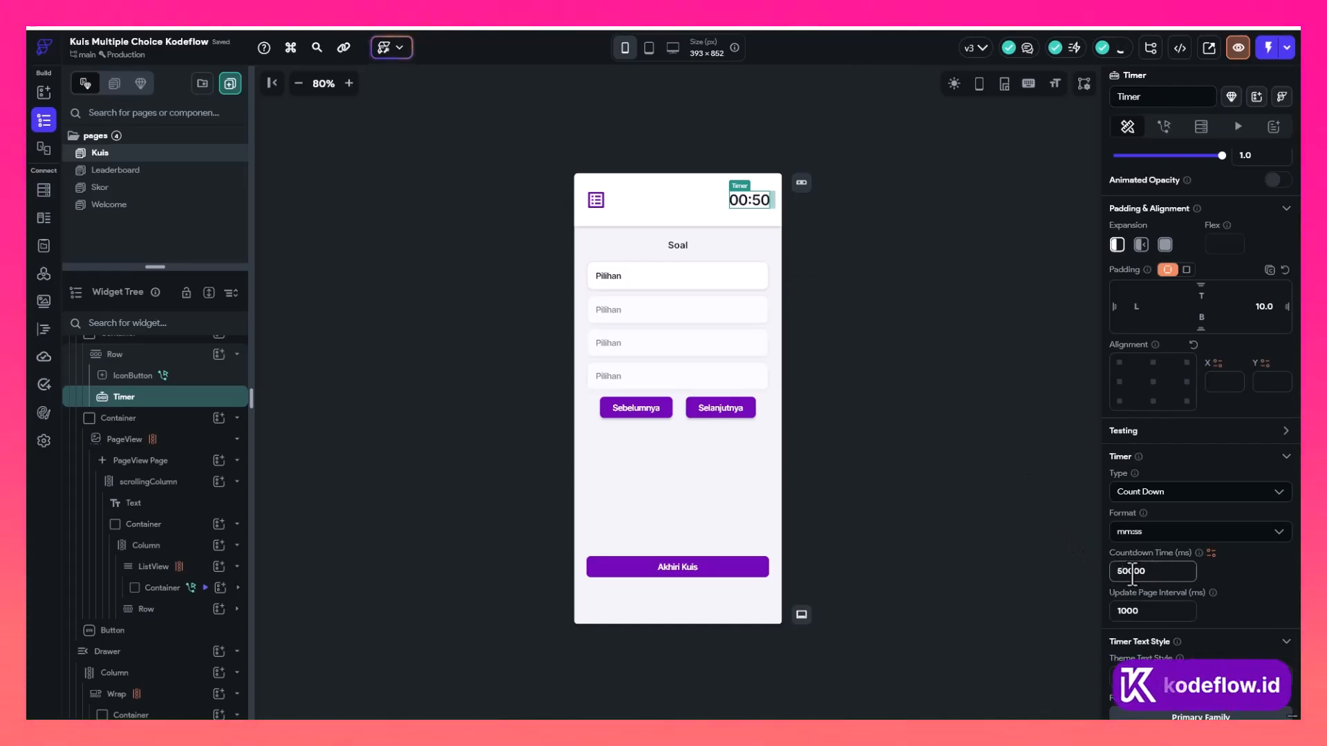
left_click_drag(1128, 571, 1112, 572)
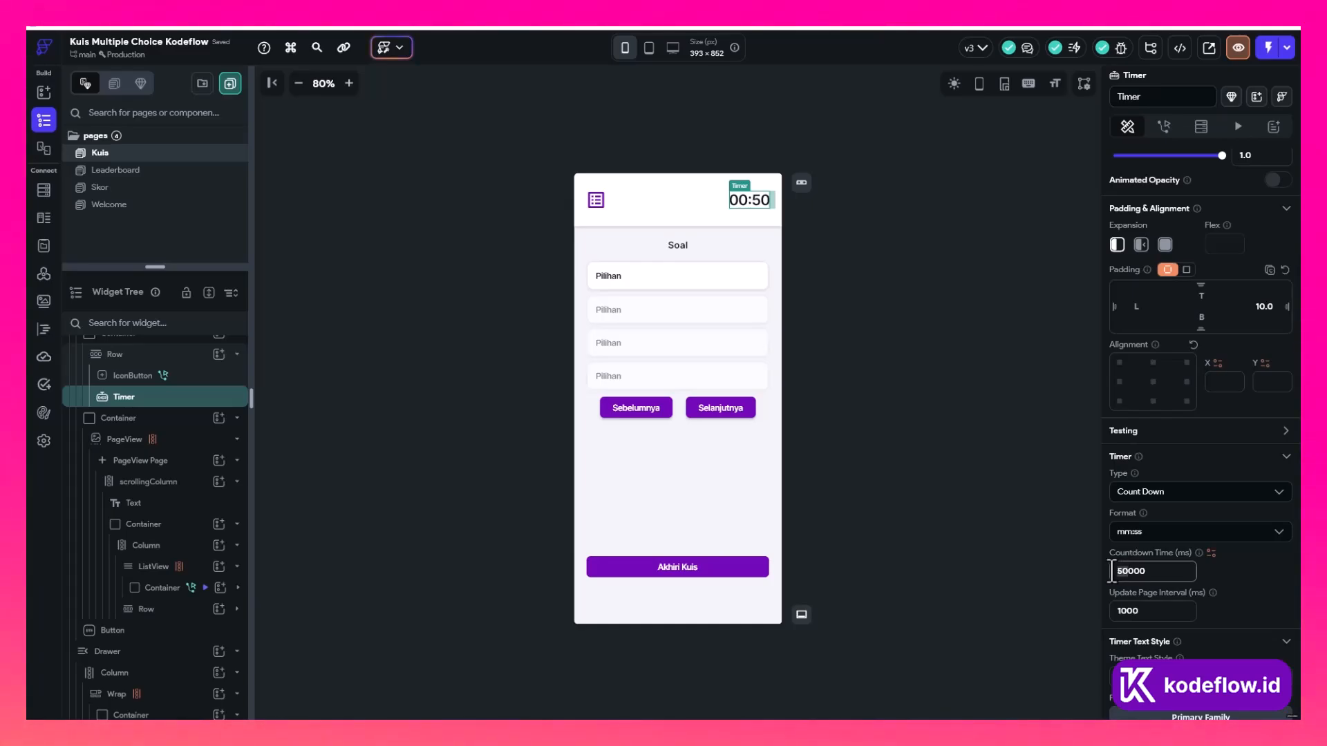
type("5")
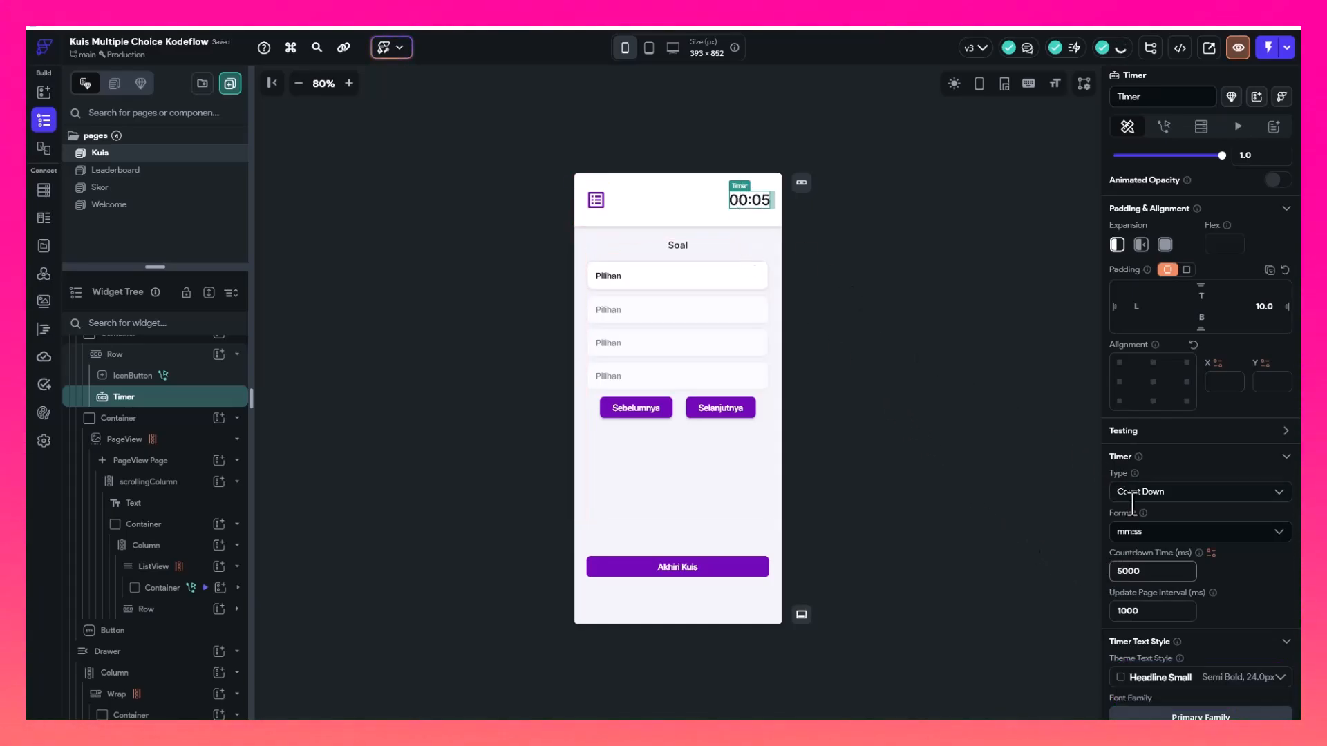
Review the display formats available for the header Timer widget without changing the format
scroll(1143, 451, "down", 2)
left_click(1153, 399)
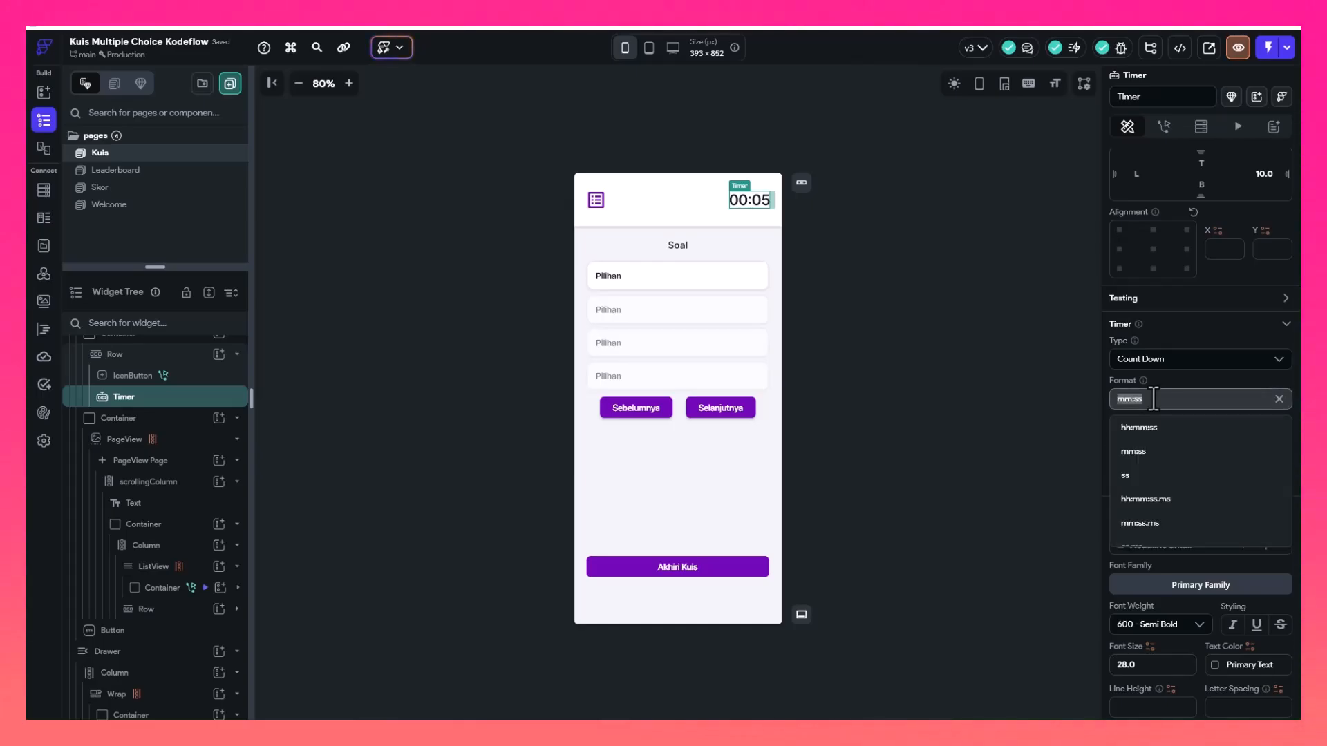
left_click(1026, 446)
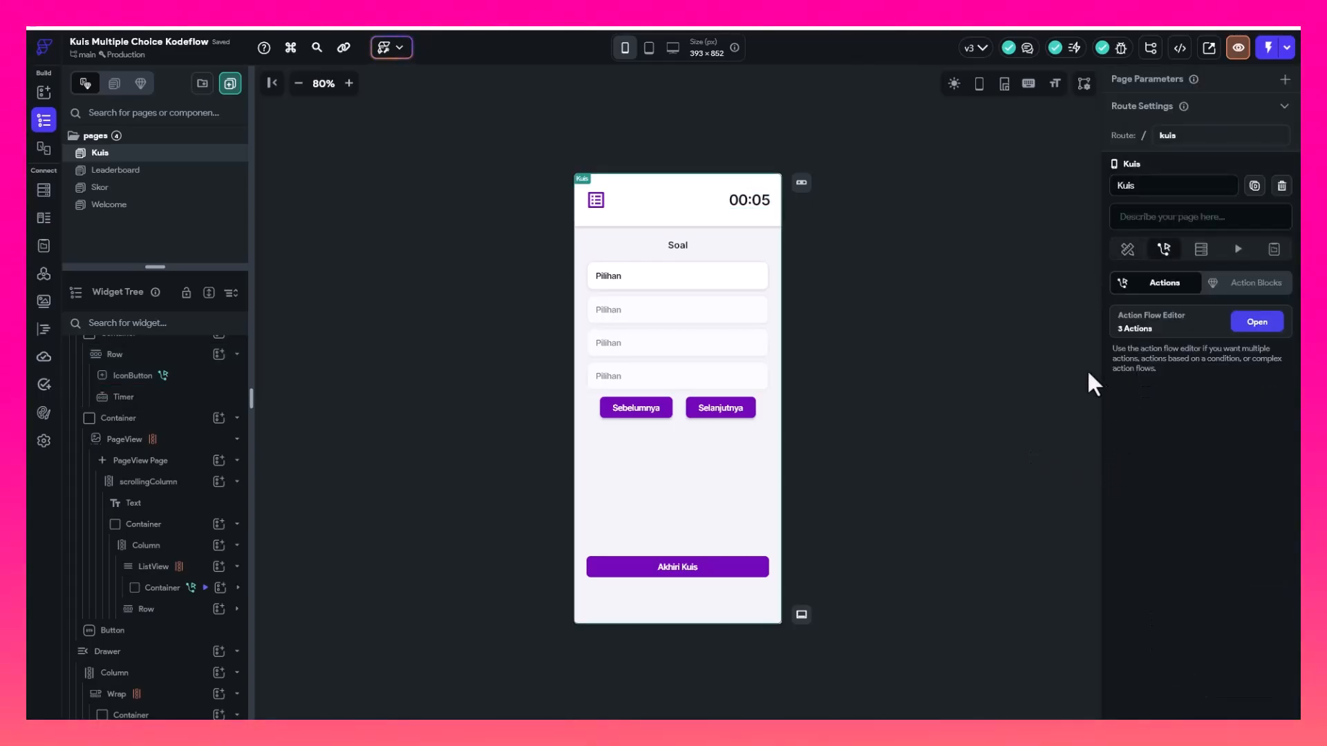
Set the header Timer widget's countdown time to 300000 ms
left_click(757, 206)
scroll(1175, 542, "down", 2)
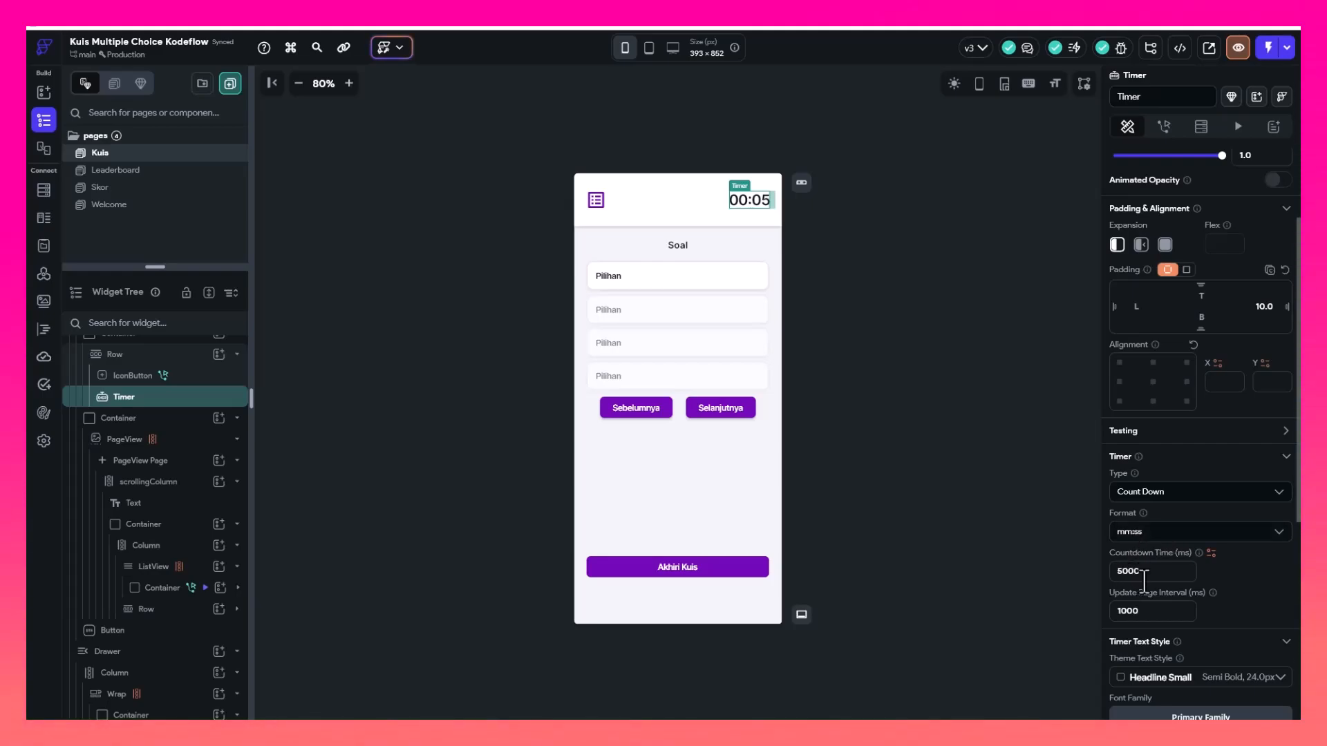
left_click(1121, 572)
type("0")
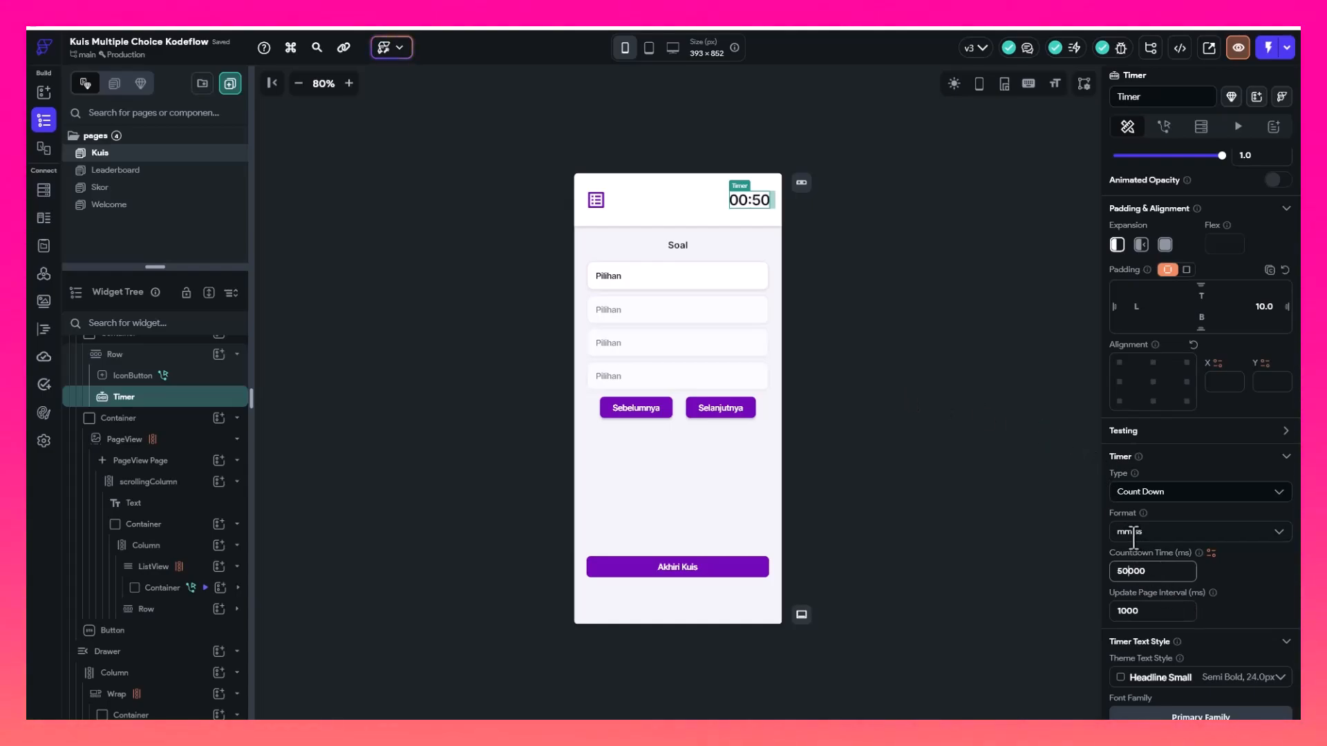
double_click(1129, 571)
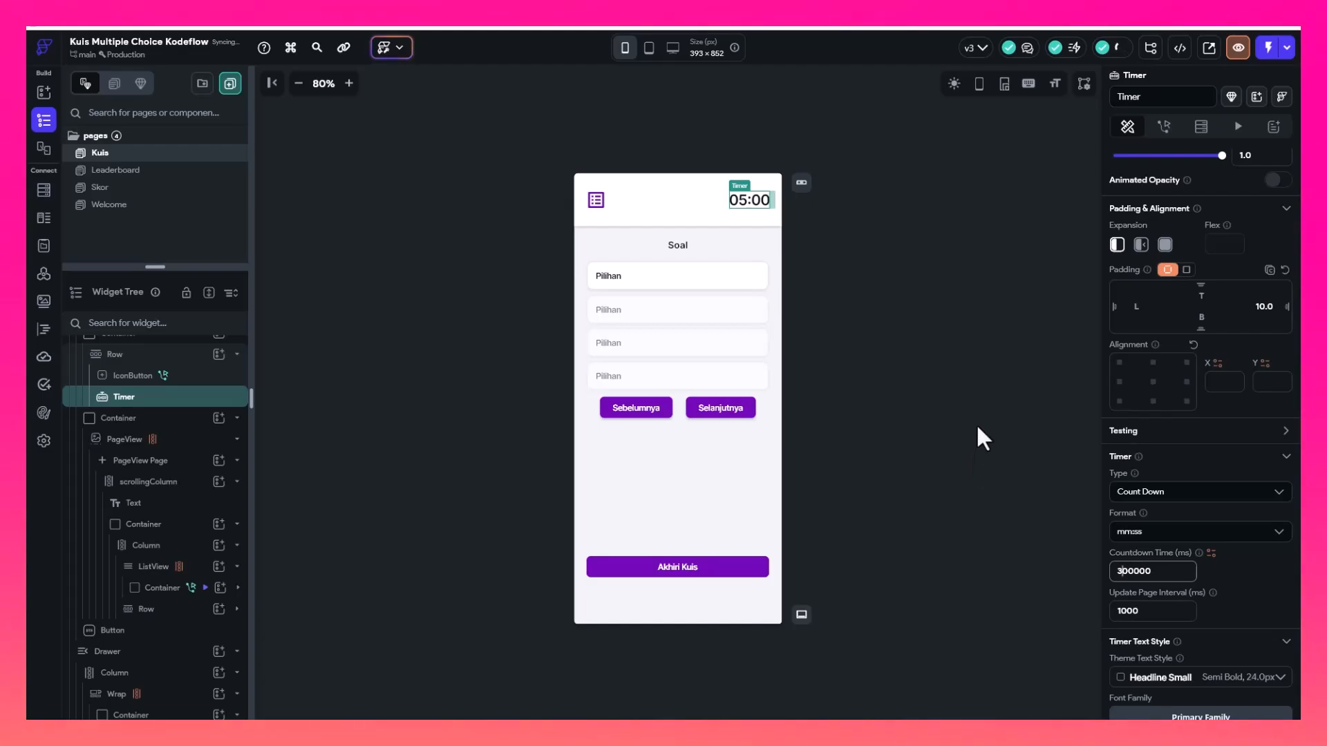
left_click(879, 275)
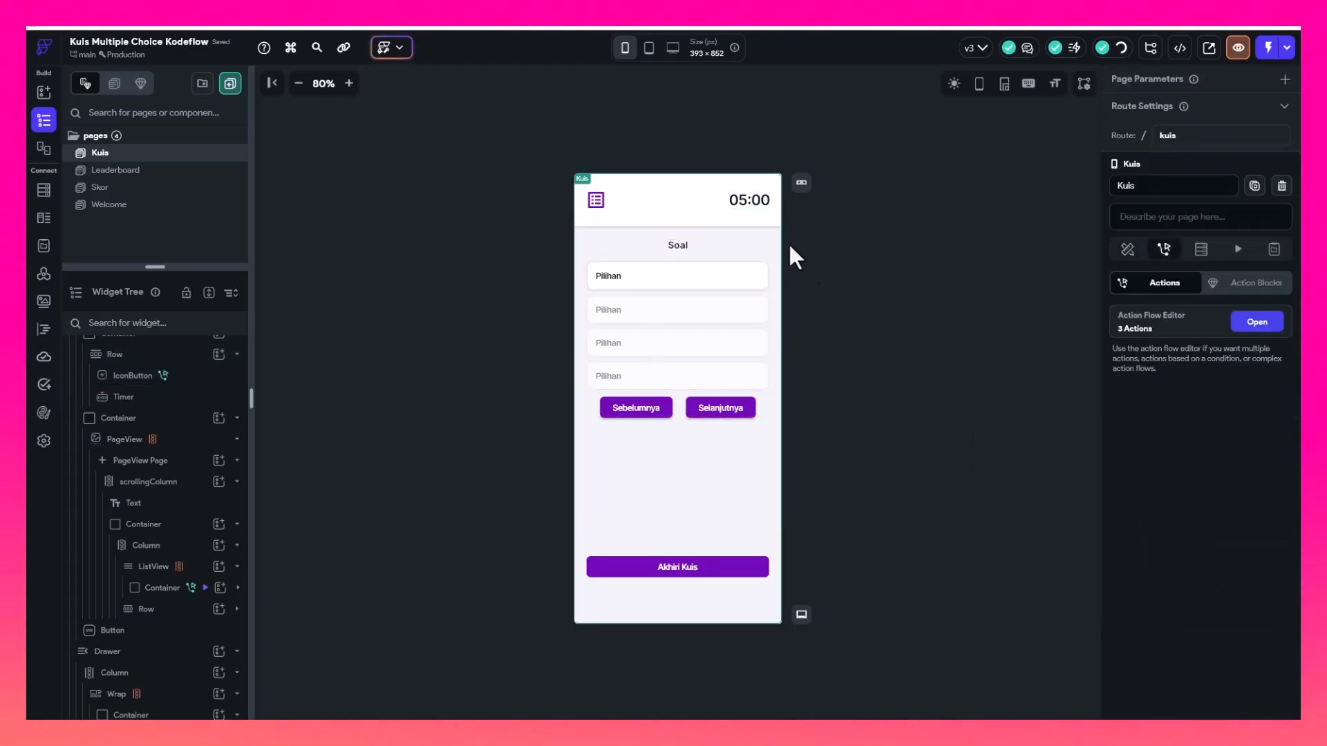
Examine the header Timer widget's countdown settings and the Akhiri Kuis button's properties
left_click(749, 202)
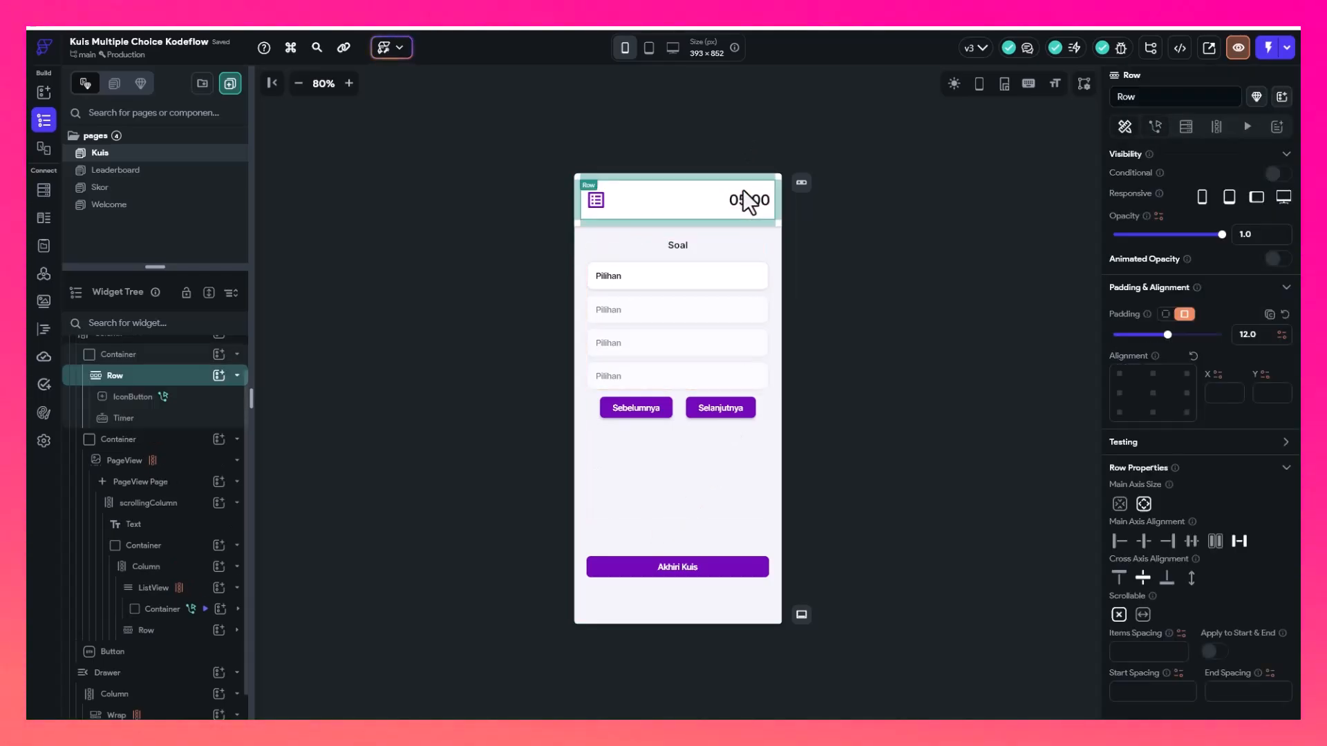
left_click(749, 202)
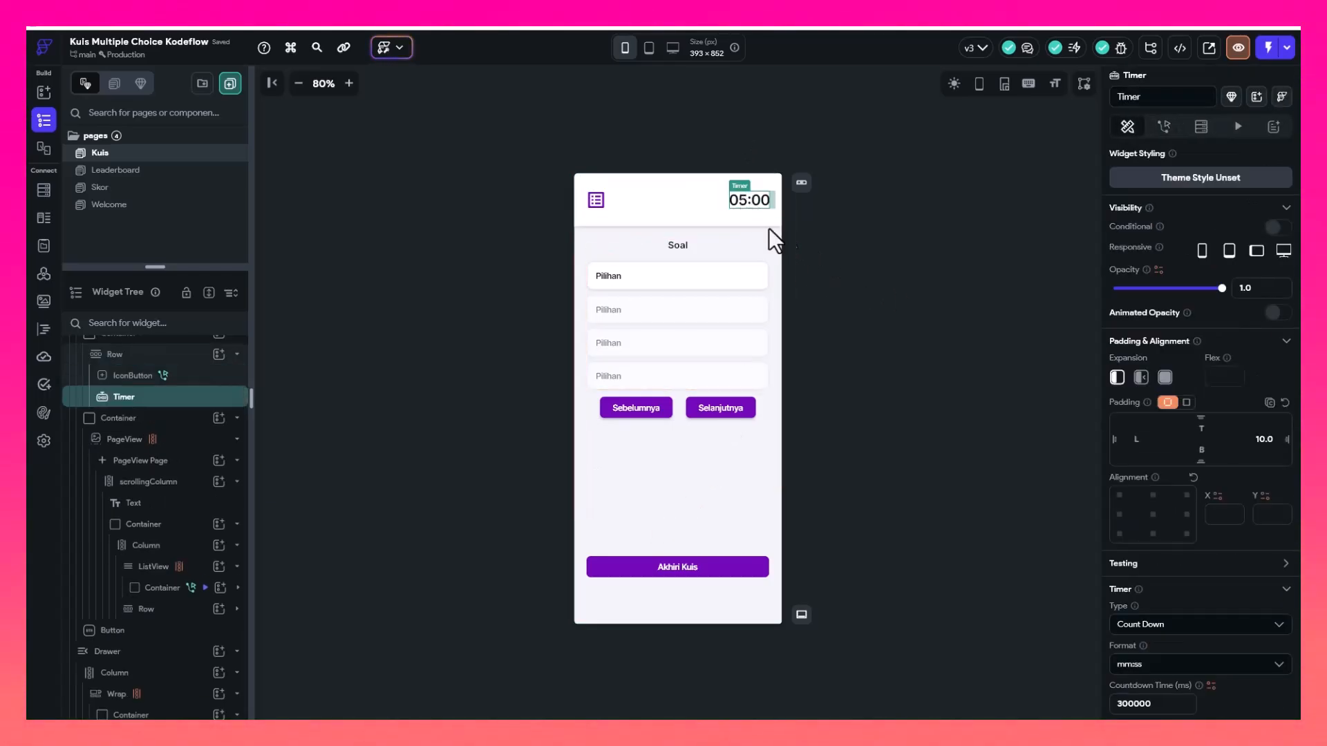
scroll(1170, 421, "down", 2)
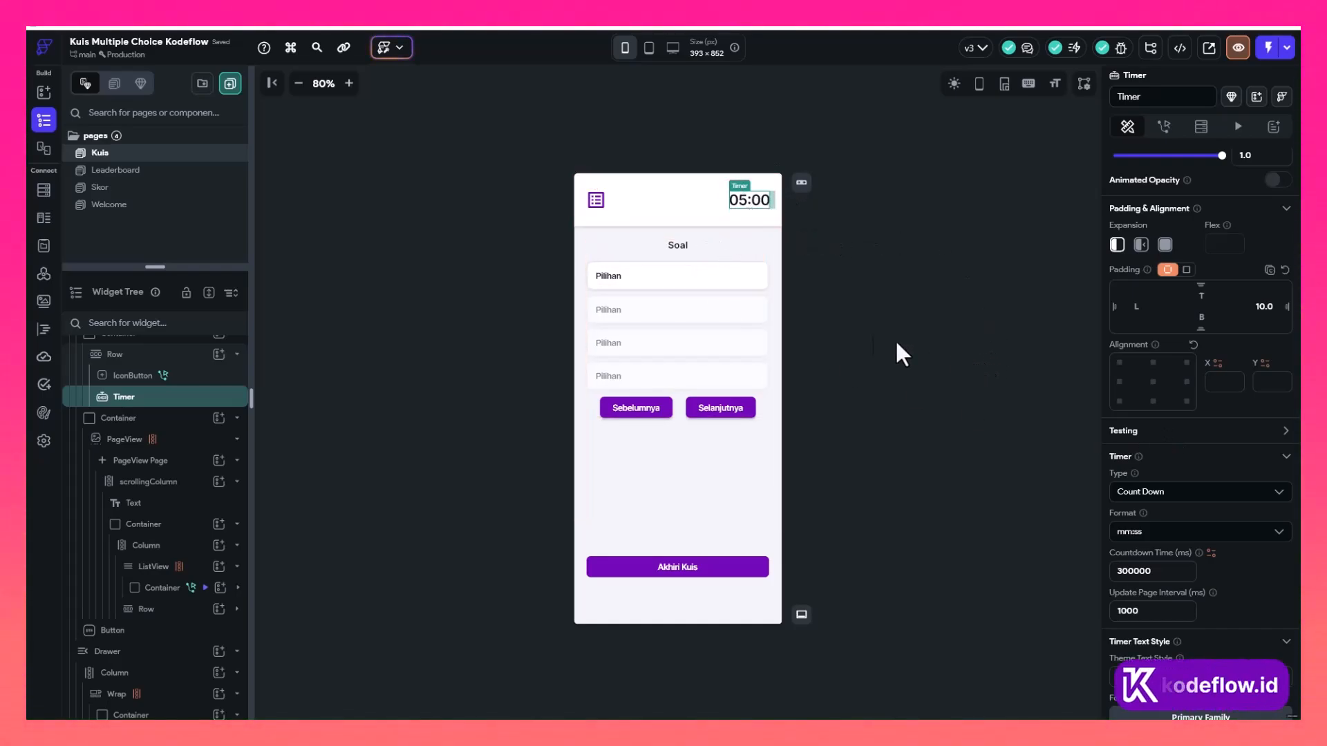
left_click(674, 567)
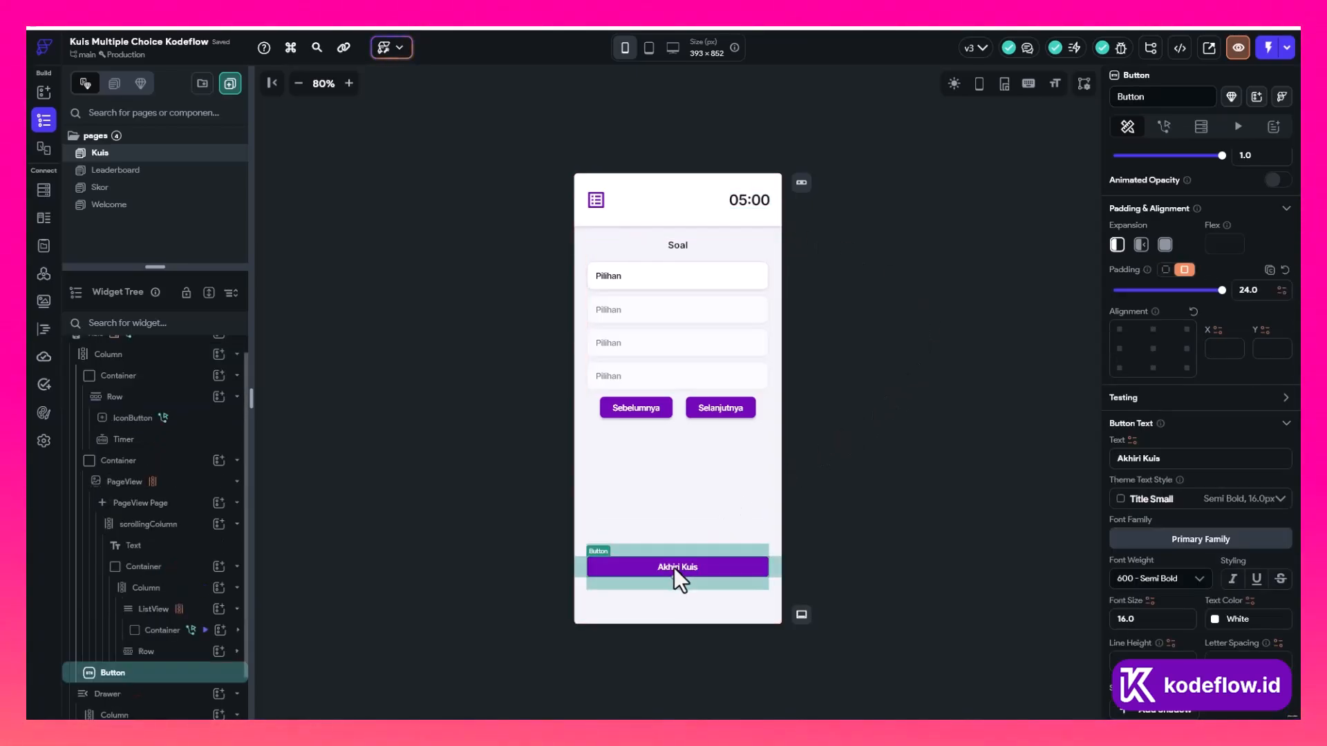
left_click(855, 313)
left_click(740, 204)
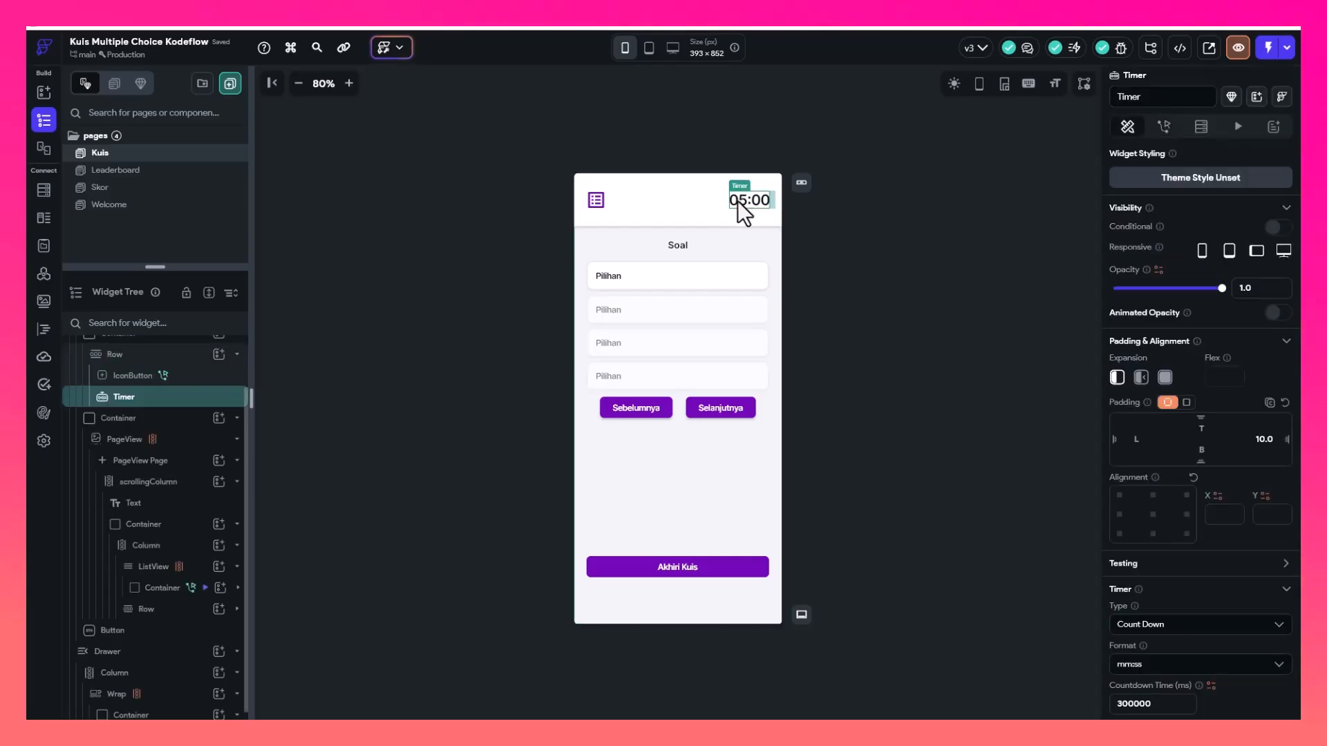
scroll(1142, 430, "down", 3)
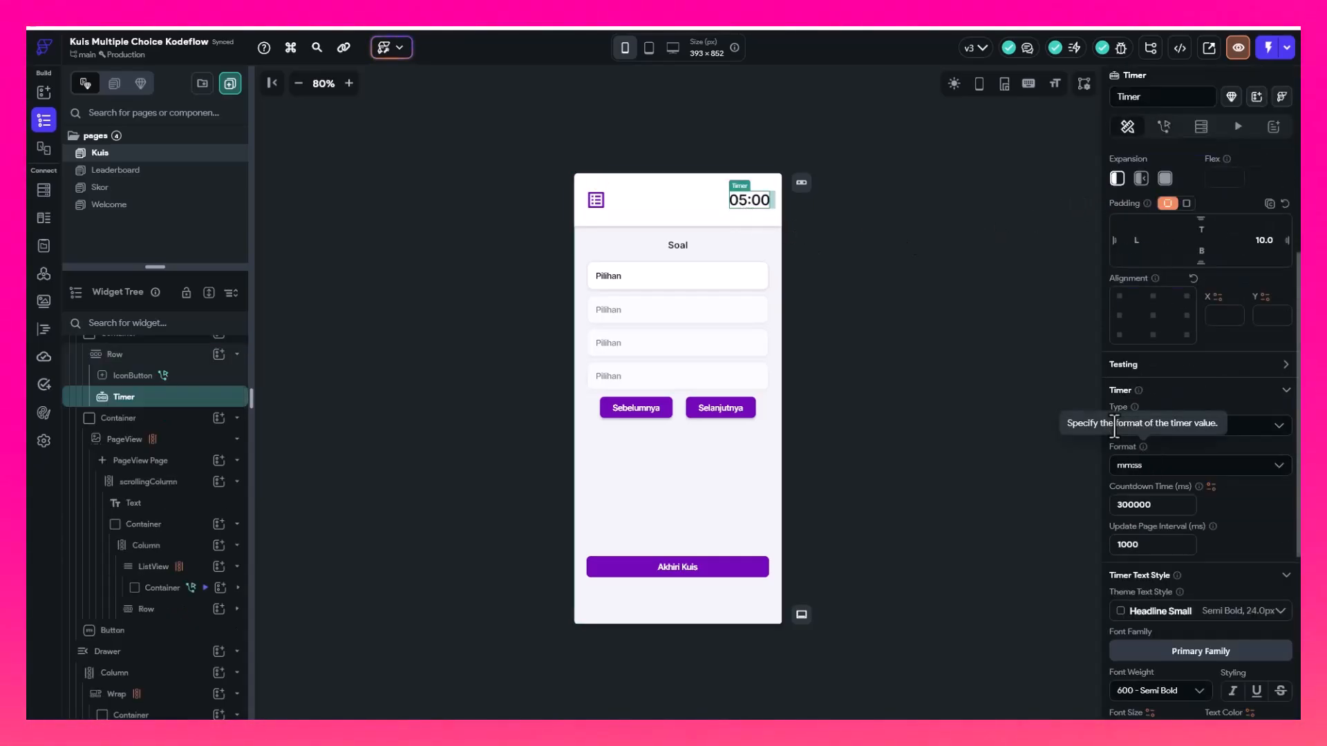
scroll(1142, 435, "up", 3)
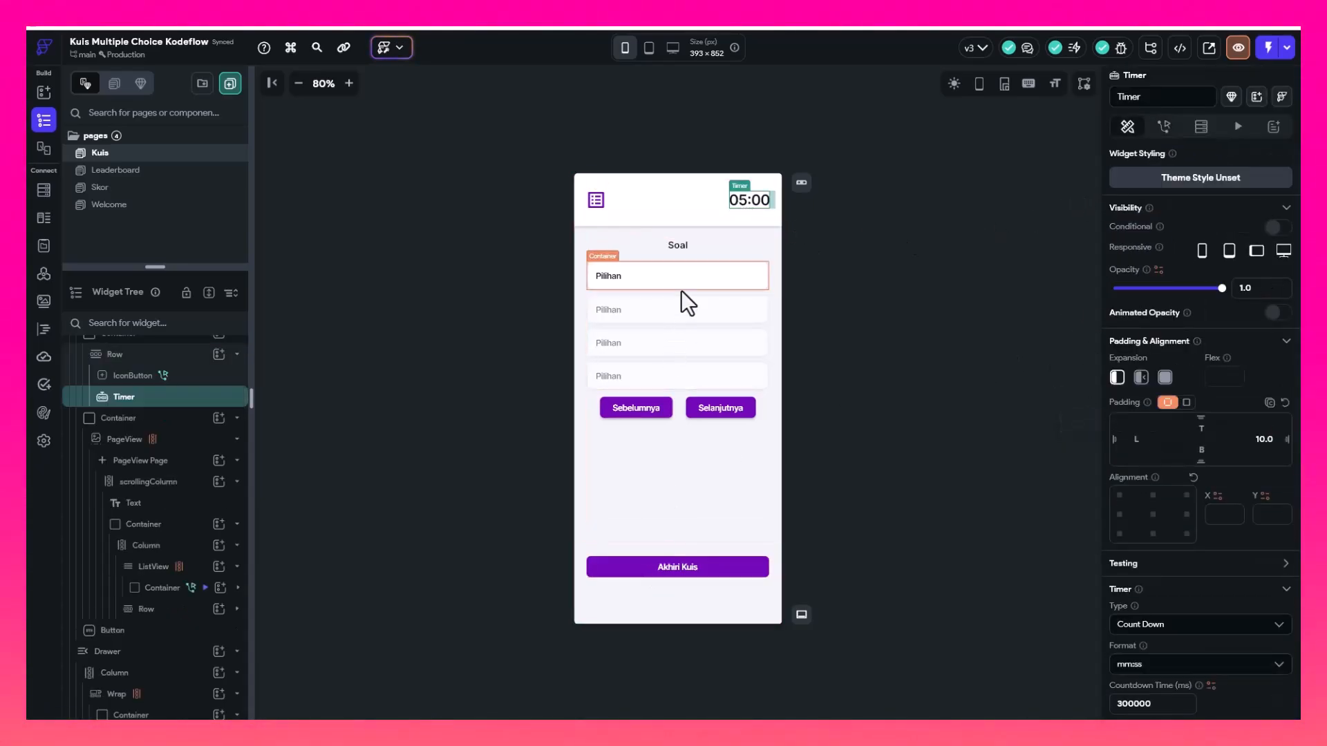
Add a Supabase Update Row(s) backend call as the On Tap action of the Akhiri Kuis button
left_click(678, 565)
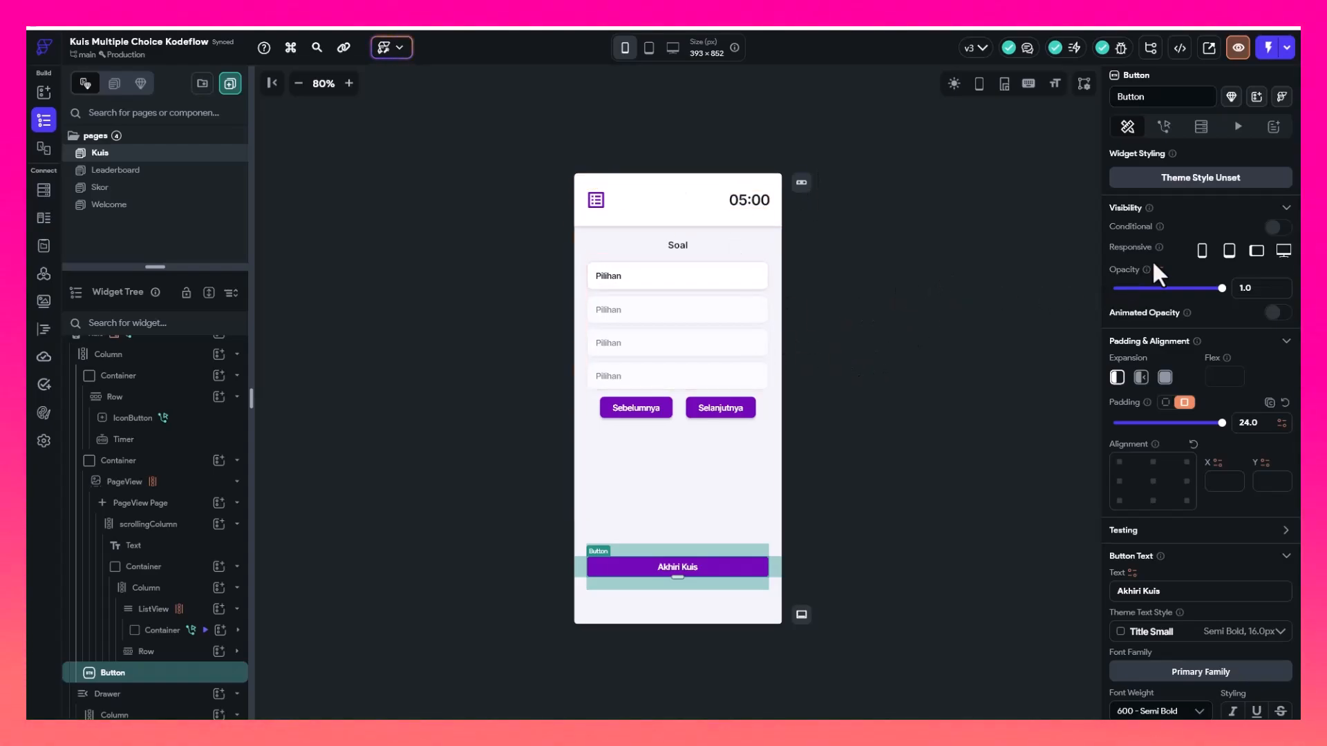
left_click(1165, 128)
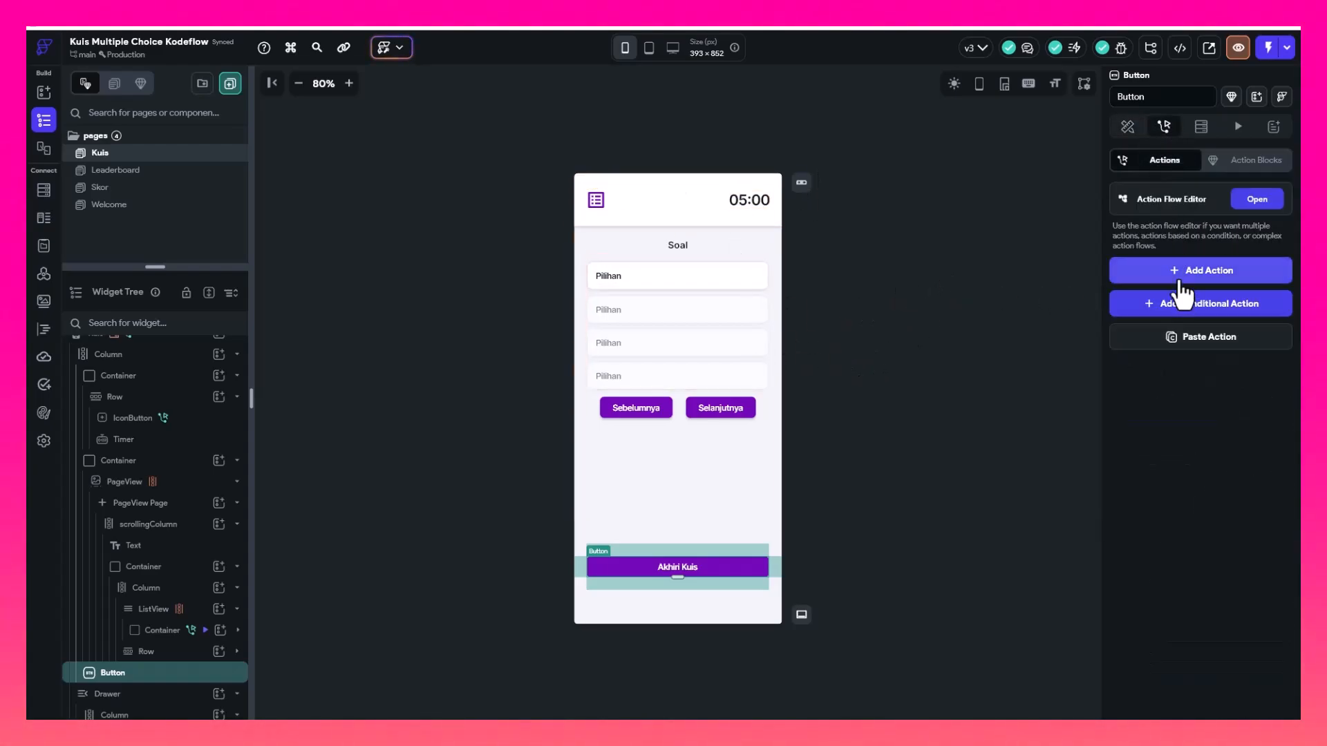
left_click(1184, 276)
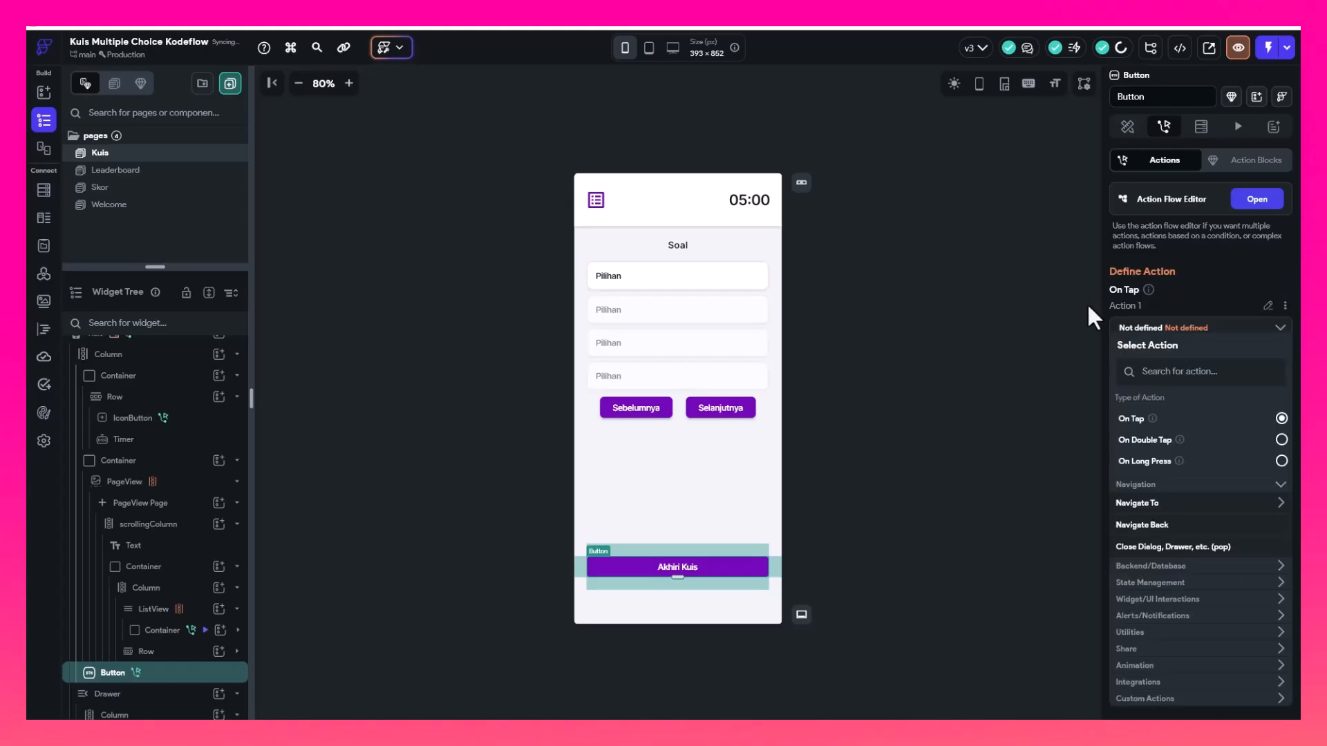
left_click(1255, 205)
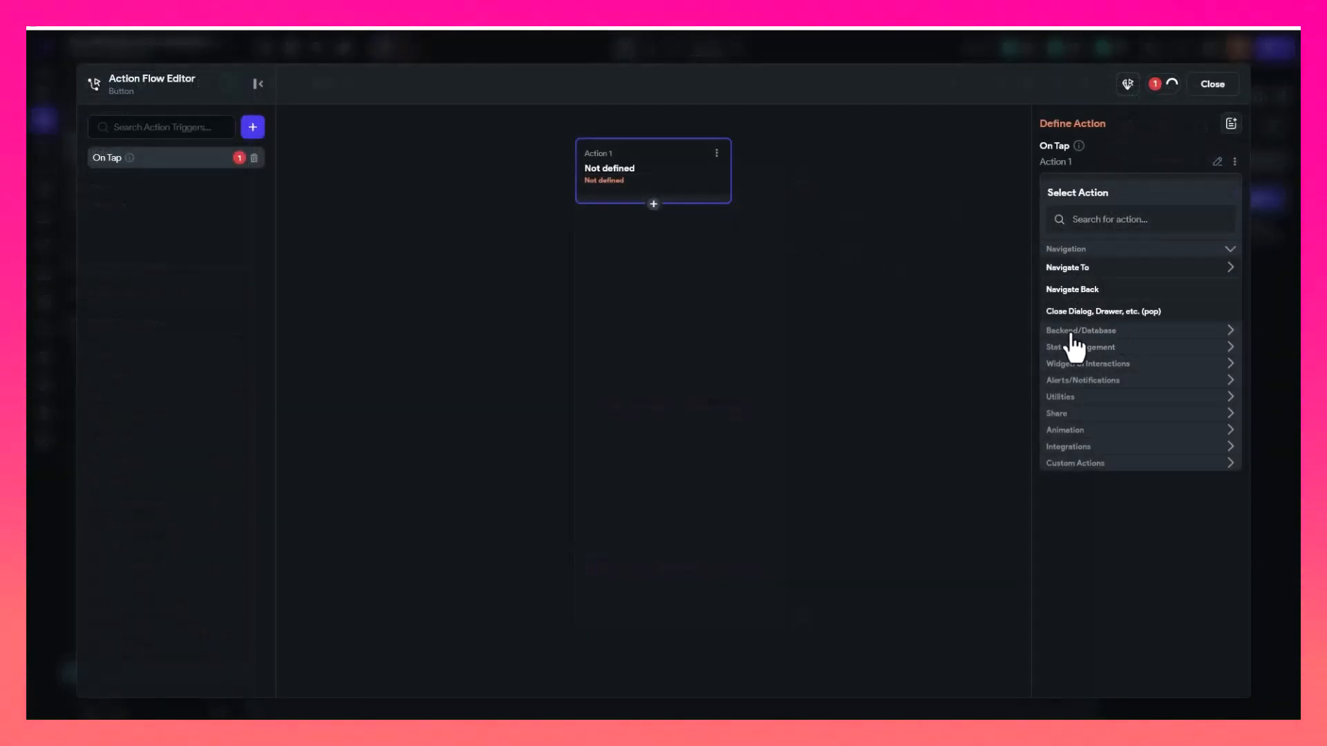
left_click(1085, 331)
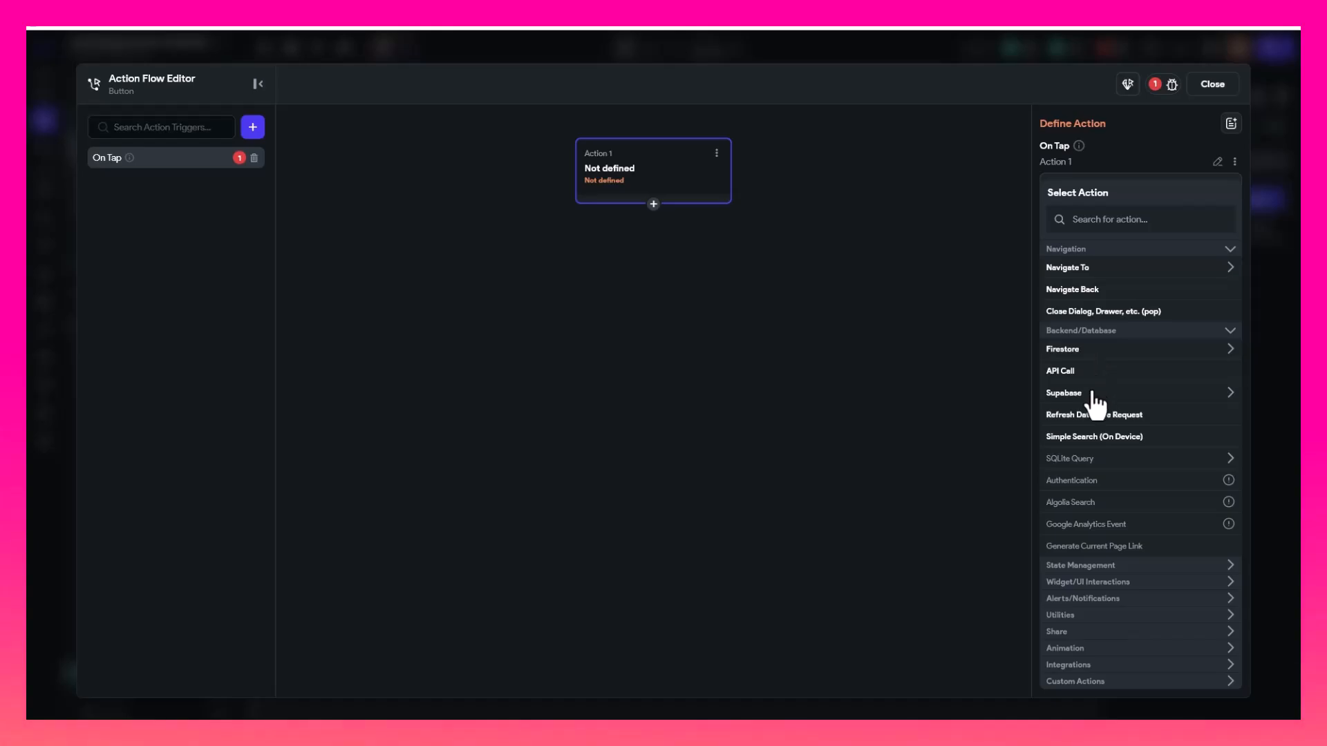
left_click(1091, 395)
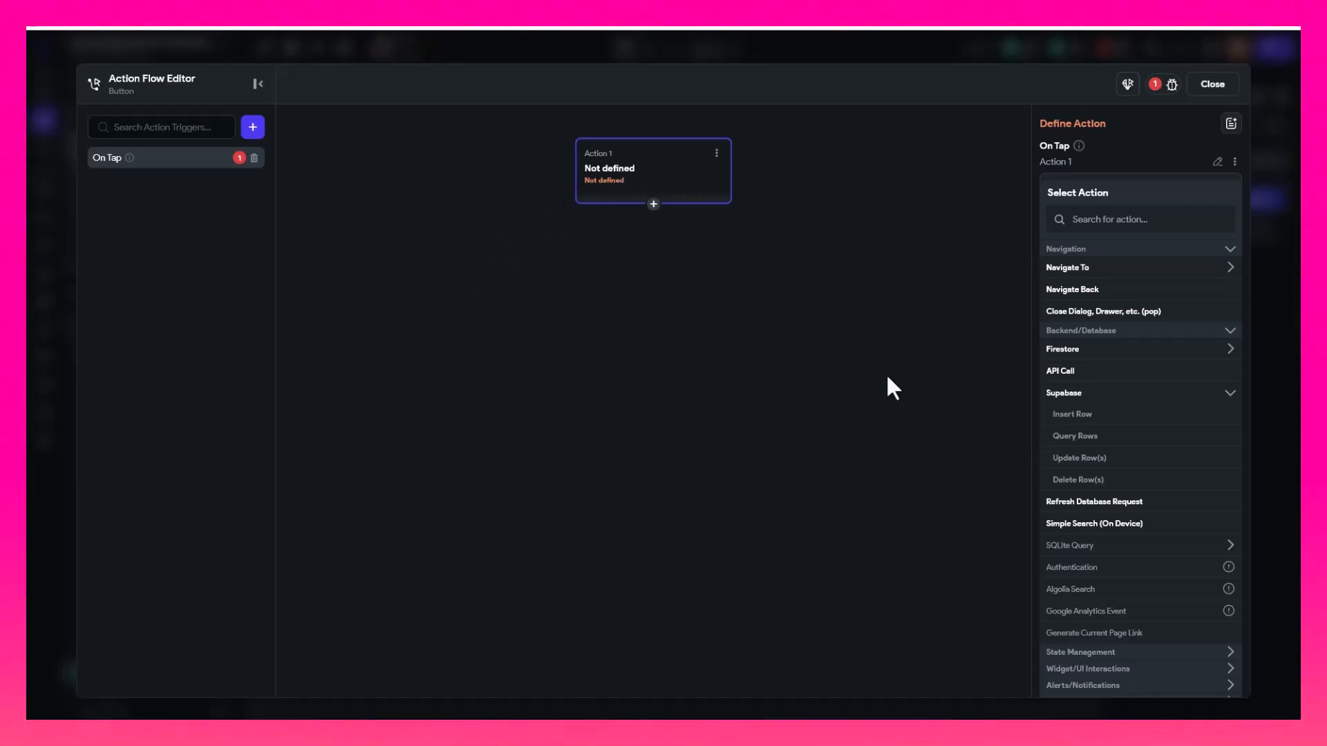
left_click(1083, 463)
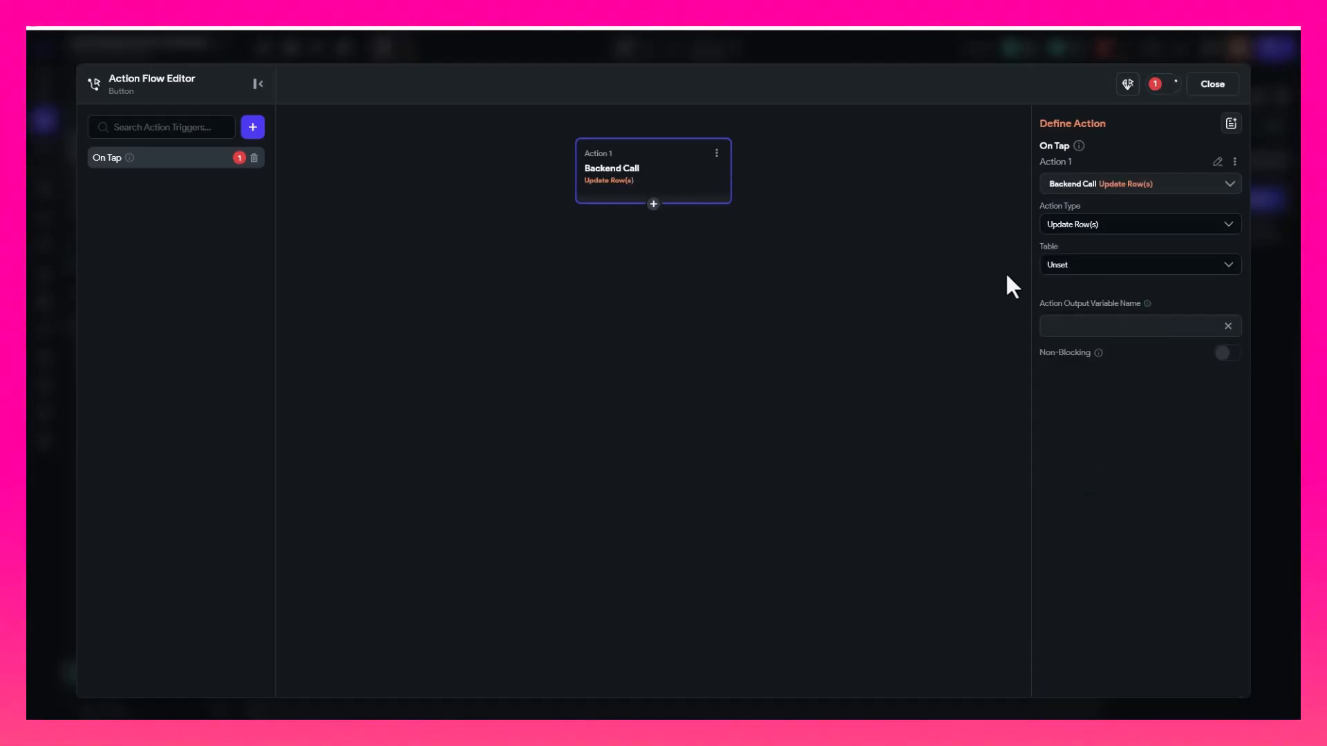
Target the pengguna table in the Update Row(s) action and add total_score as a field to set
left_click(1073, 267)
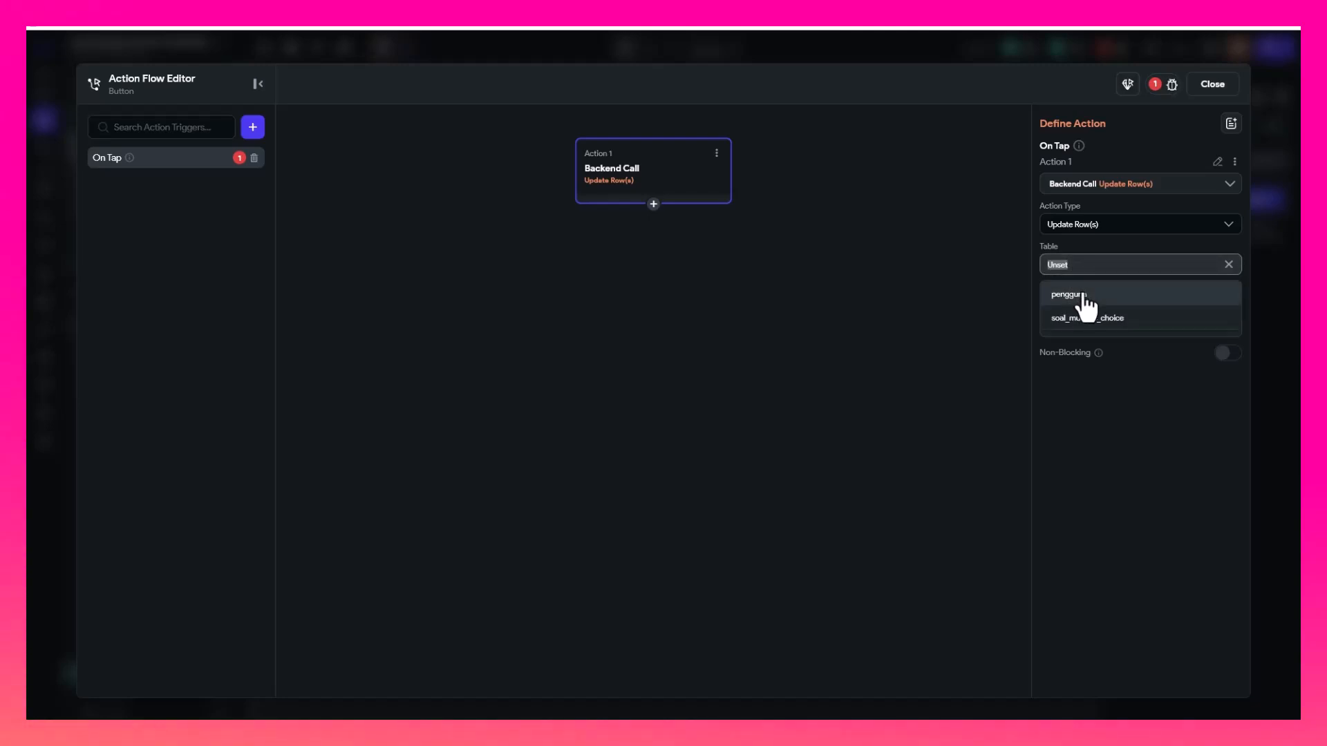
left_click(1085, 296)
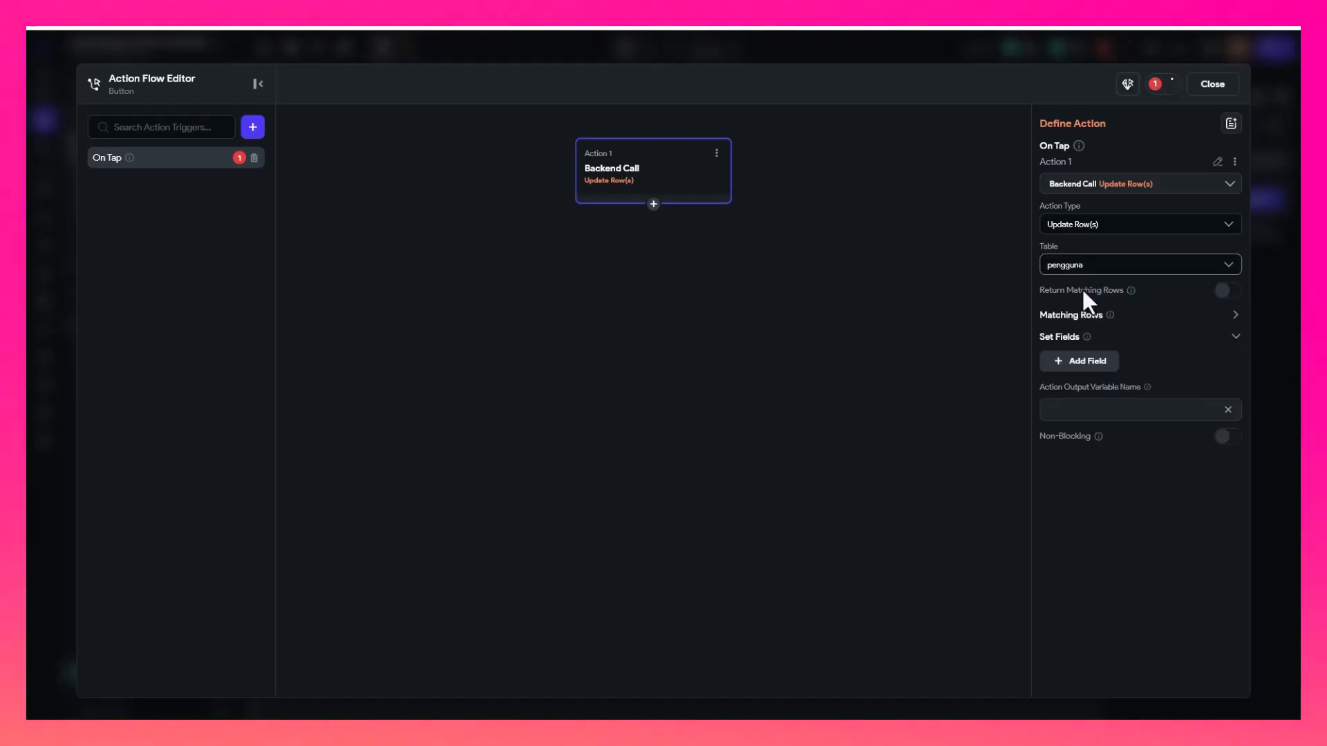
left_click(1075, 377)
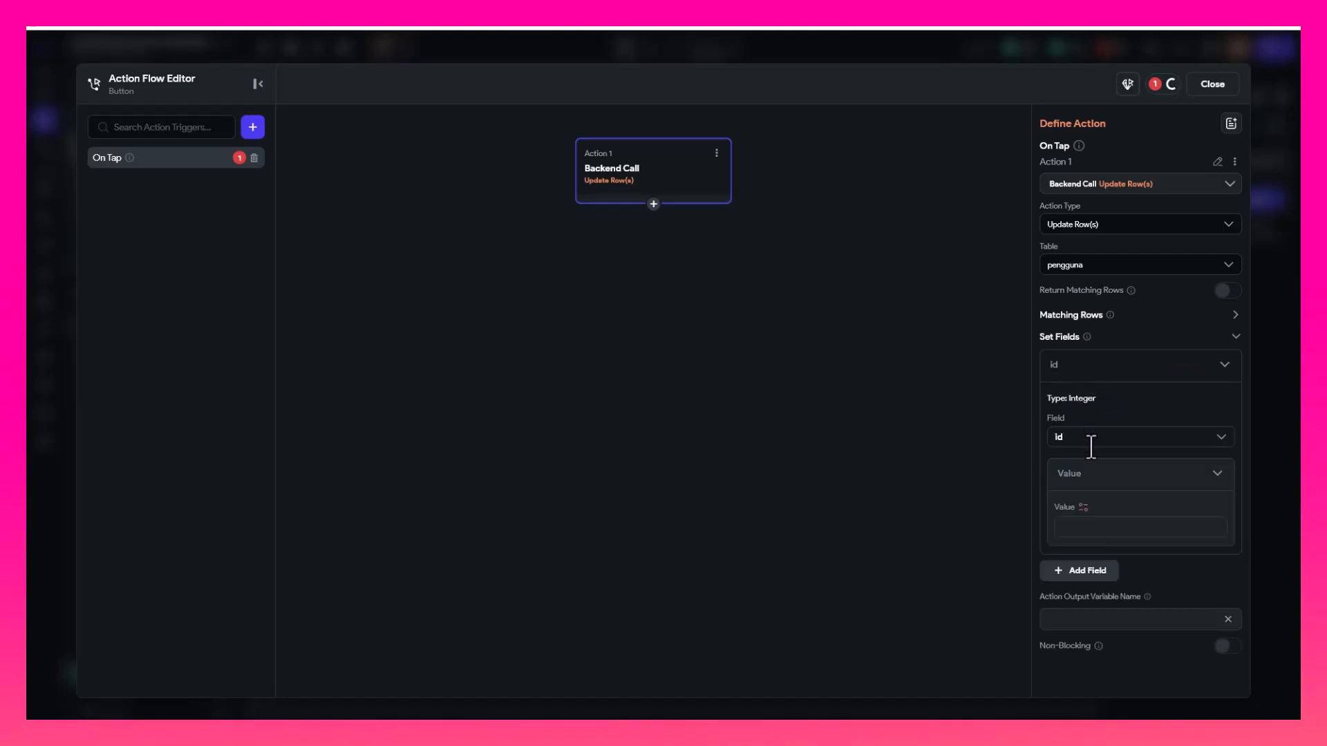
left_click(1094, 442)
left_click(1081, 538)
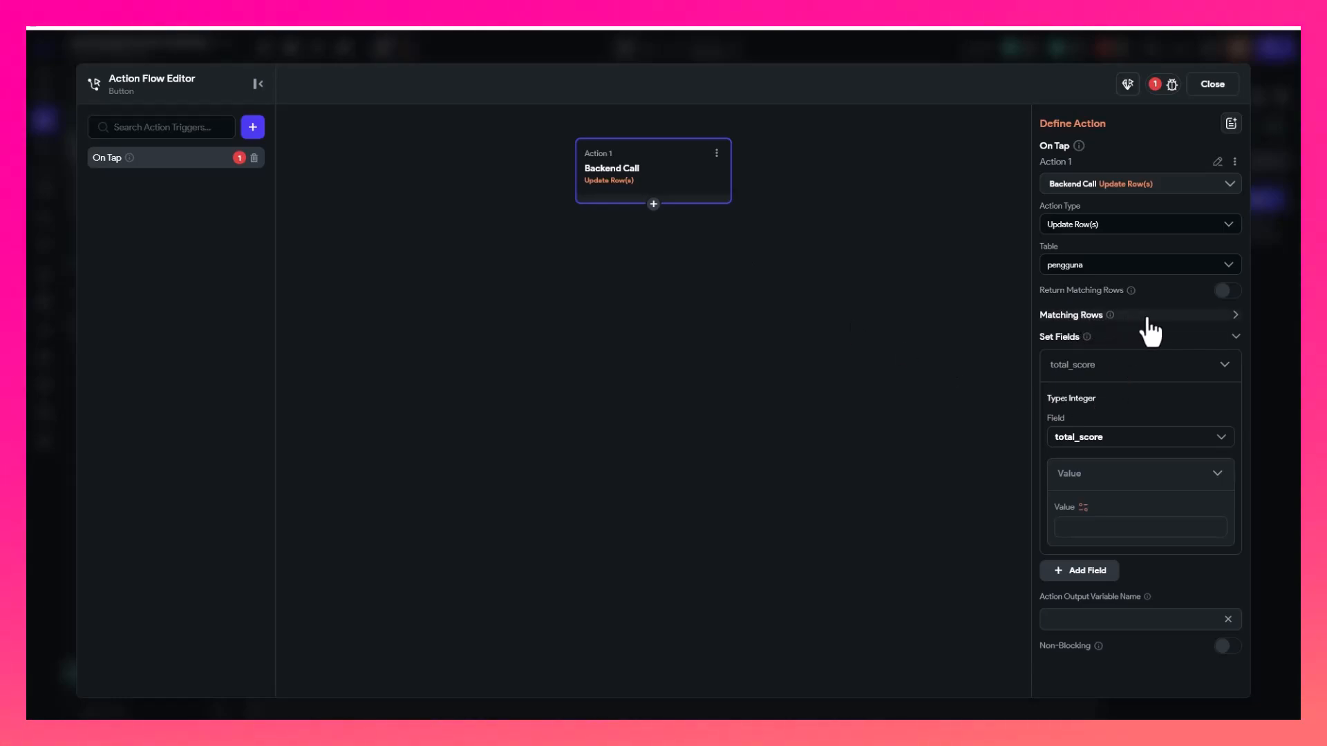
Add a matching-rows filter on the nama field to the Update Row(s) action and close the action flow
left_click(1235, 317)
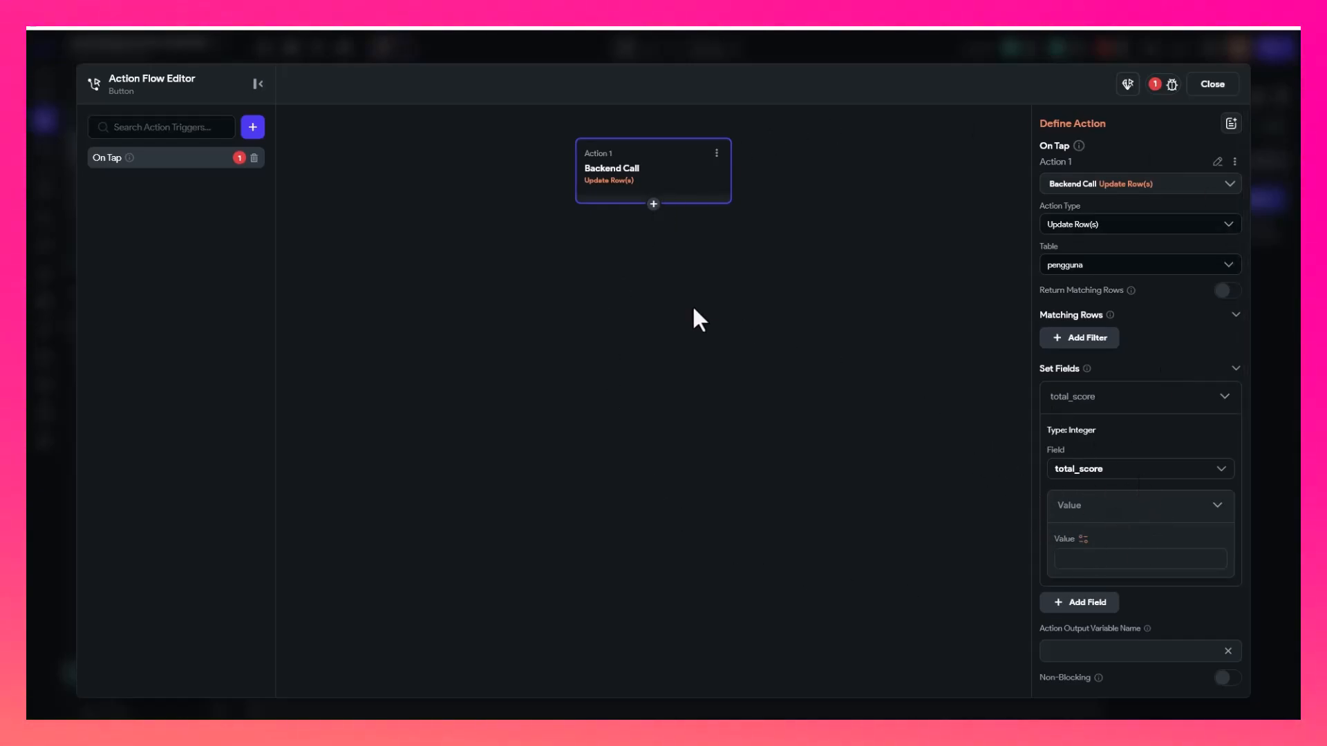
left_click(1076, 344)
left_click(1077, 397)
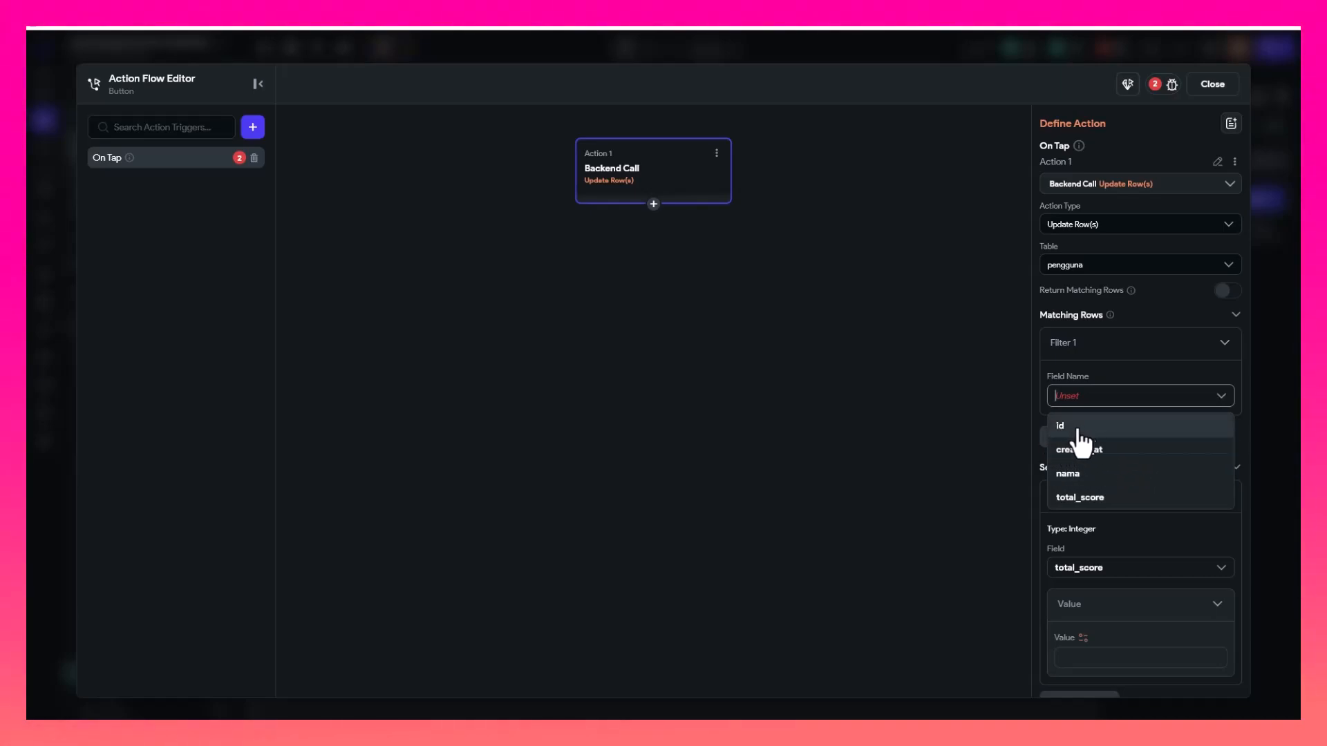
left_click(1064, 482)
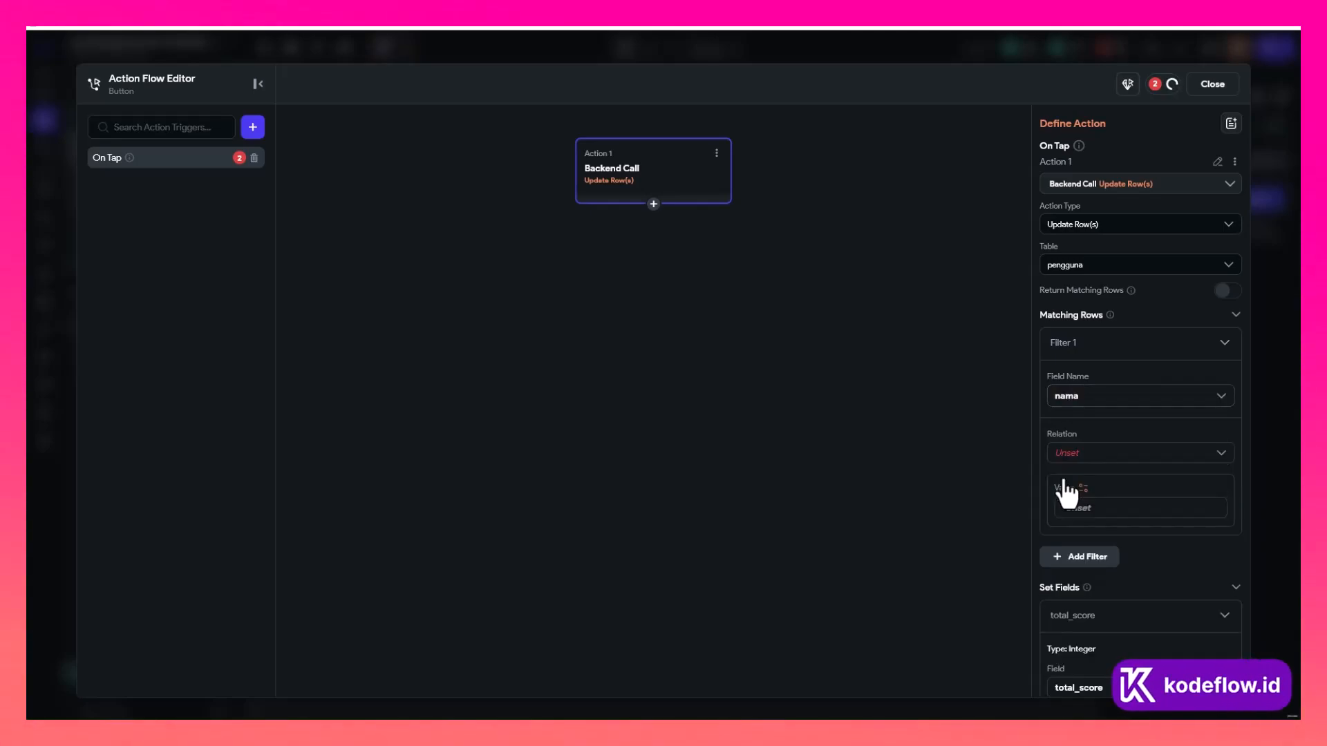
left_click(1207, 86)
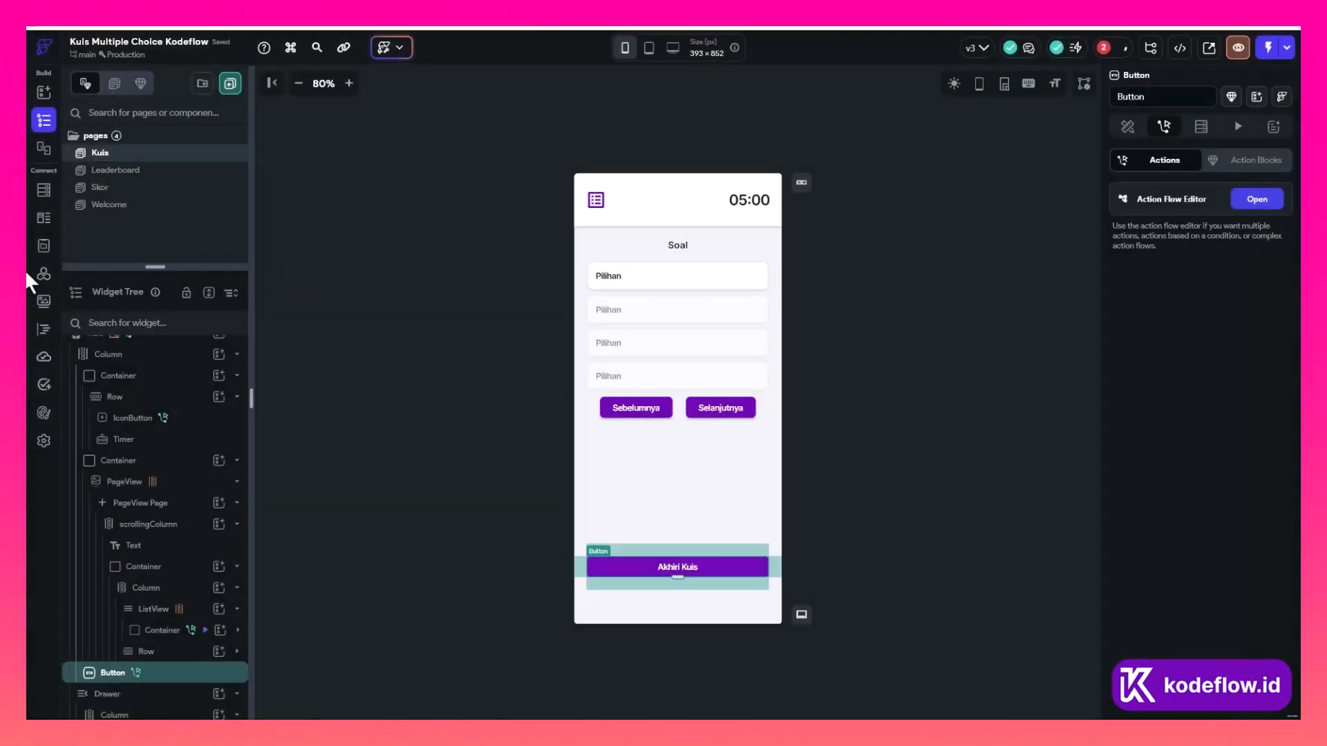
Examine the app state variables and the Update App State and Insert Row actions of the Welcome page's Mulai button
left_click(44, 245)
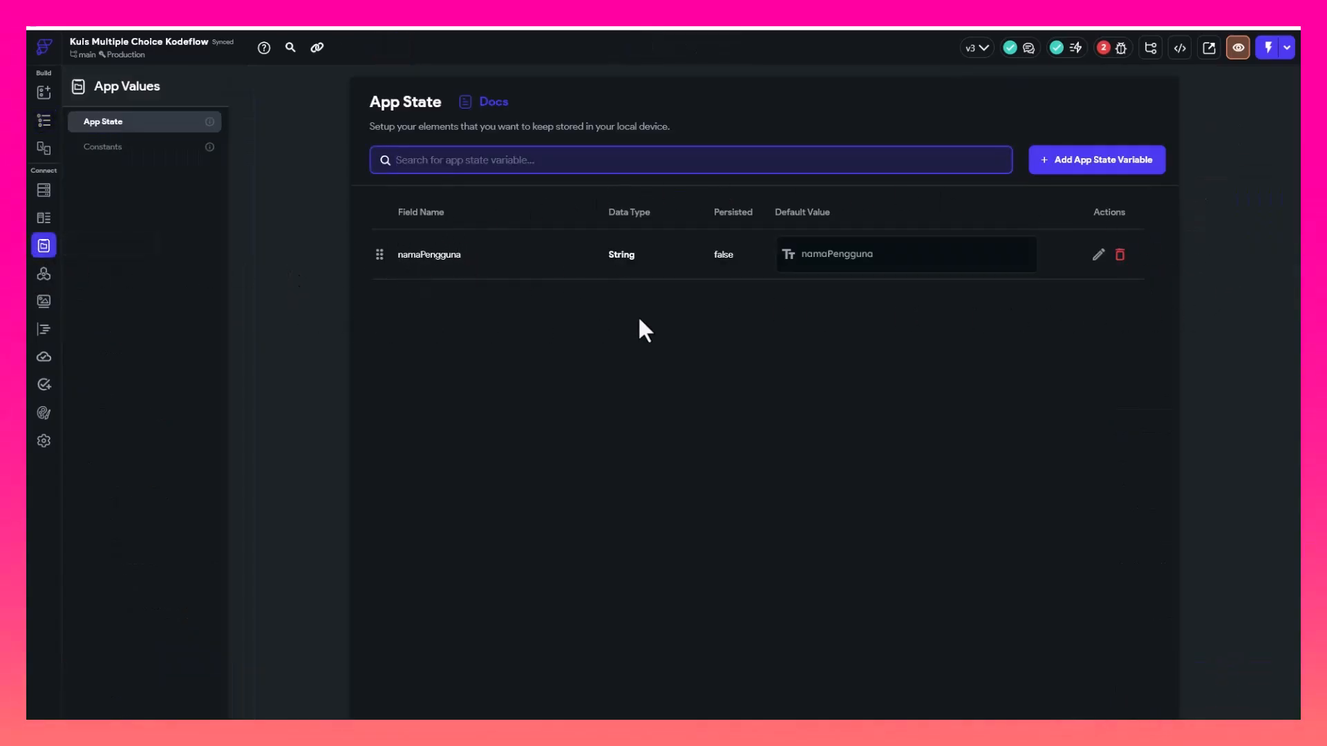
left_click(43, 120)
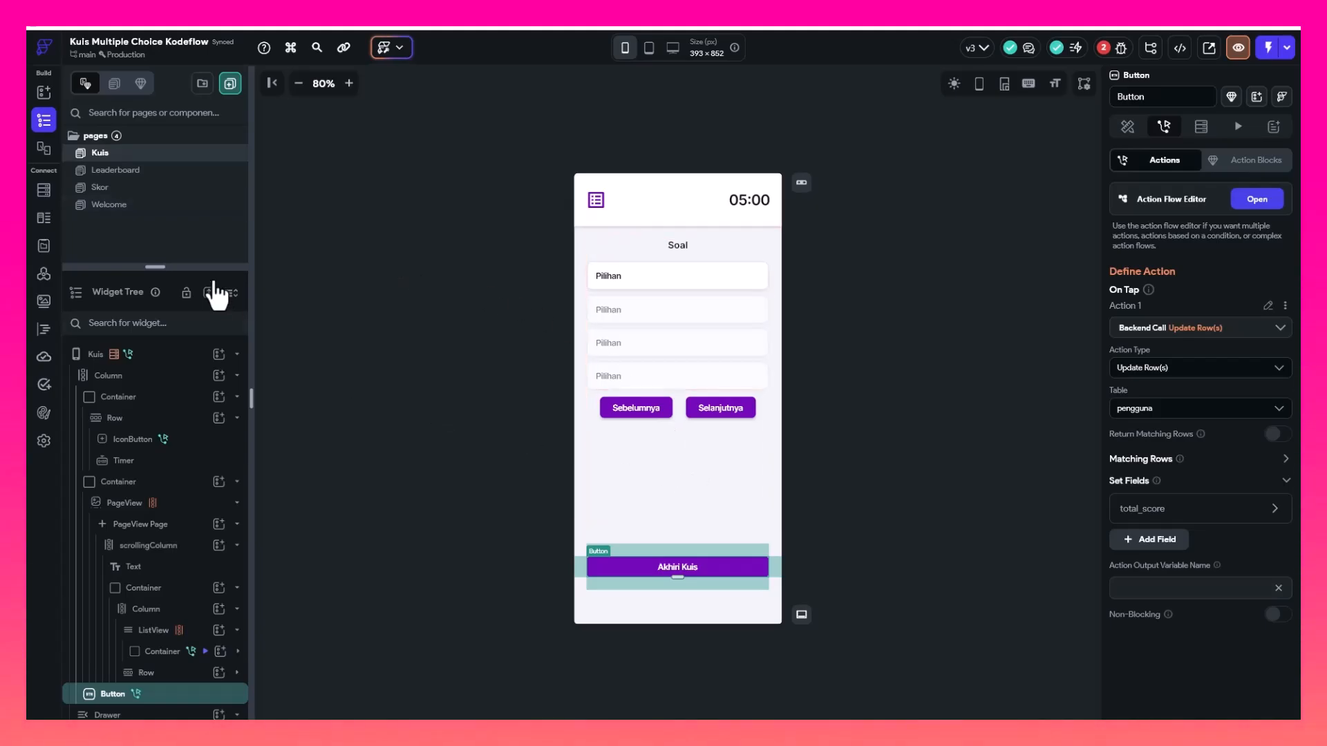
left_click(148, 206)
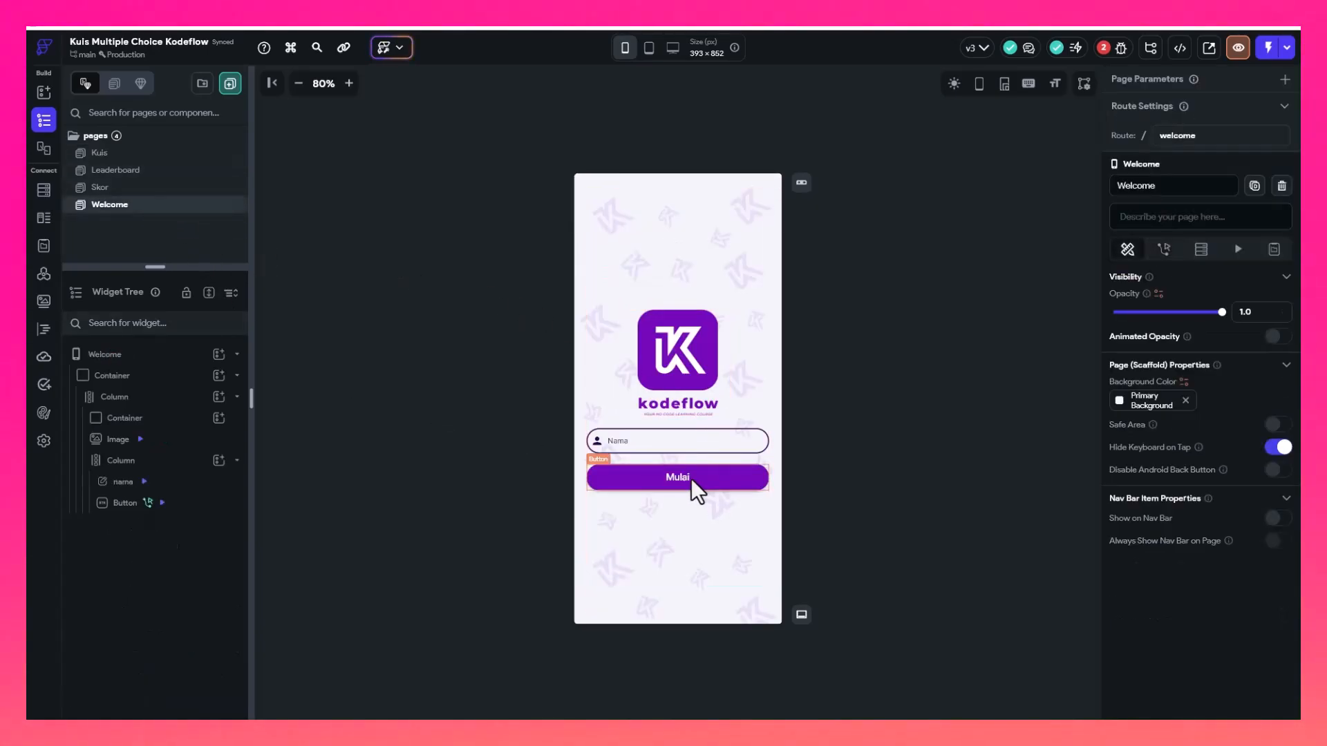
left_click(691, 479)
left_click(1256, 199)
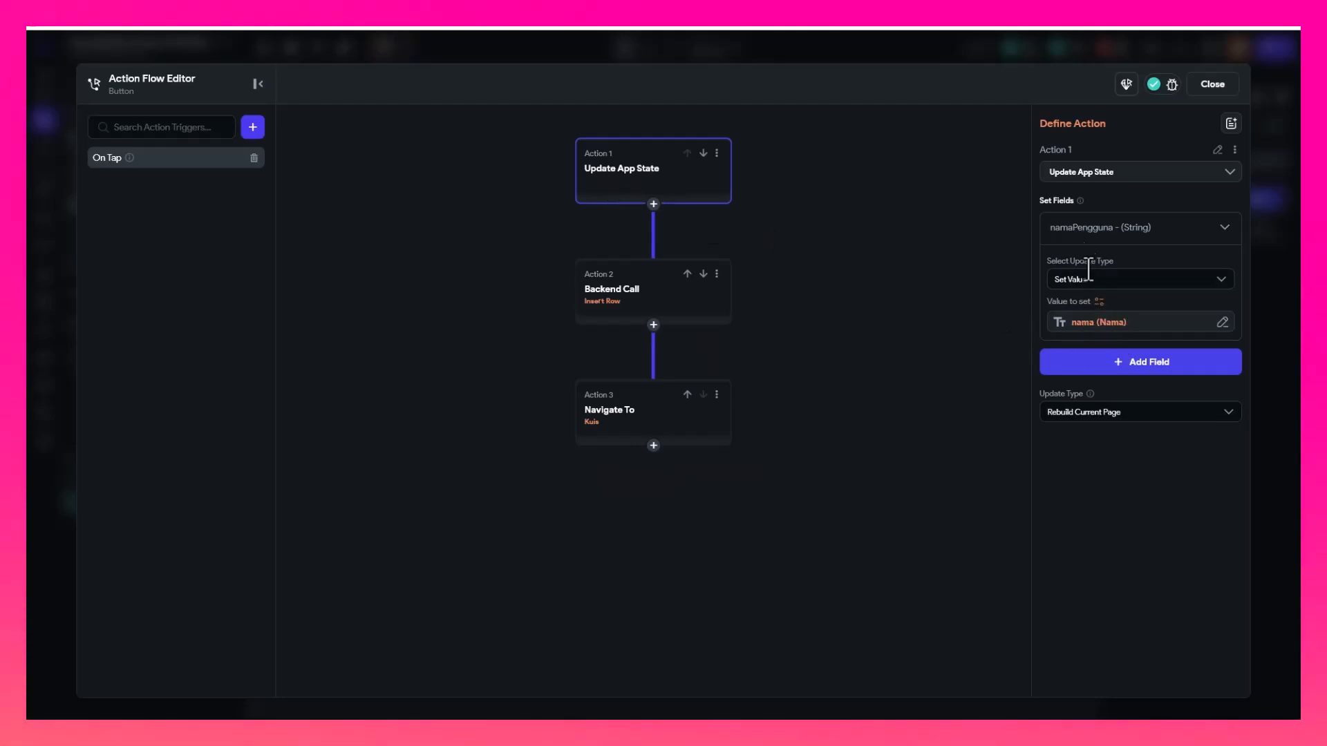
left_click(645, 304)
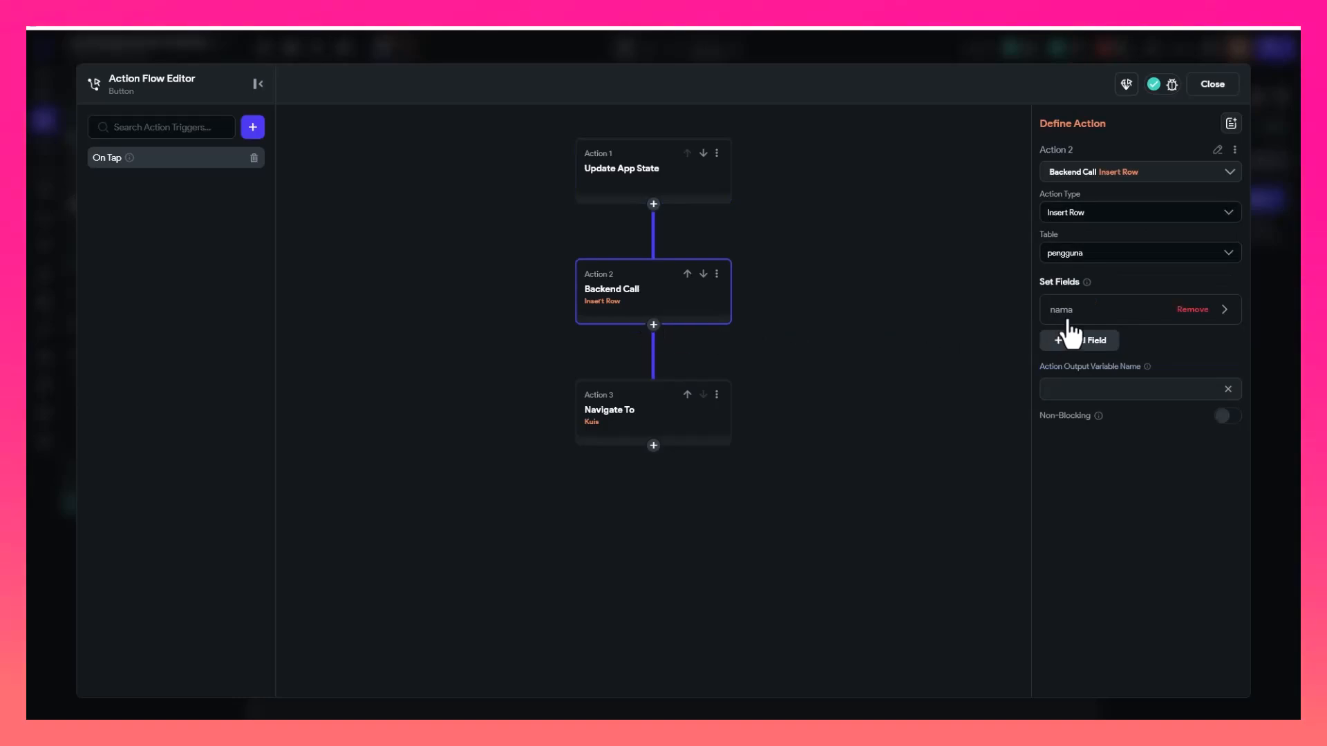
left_click(1081, 315)
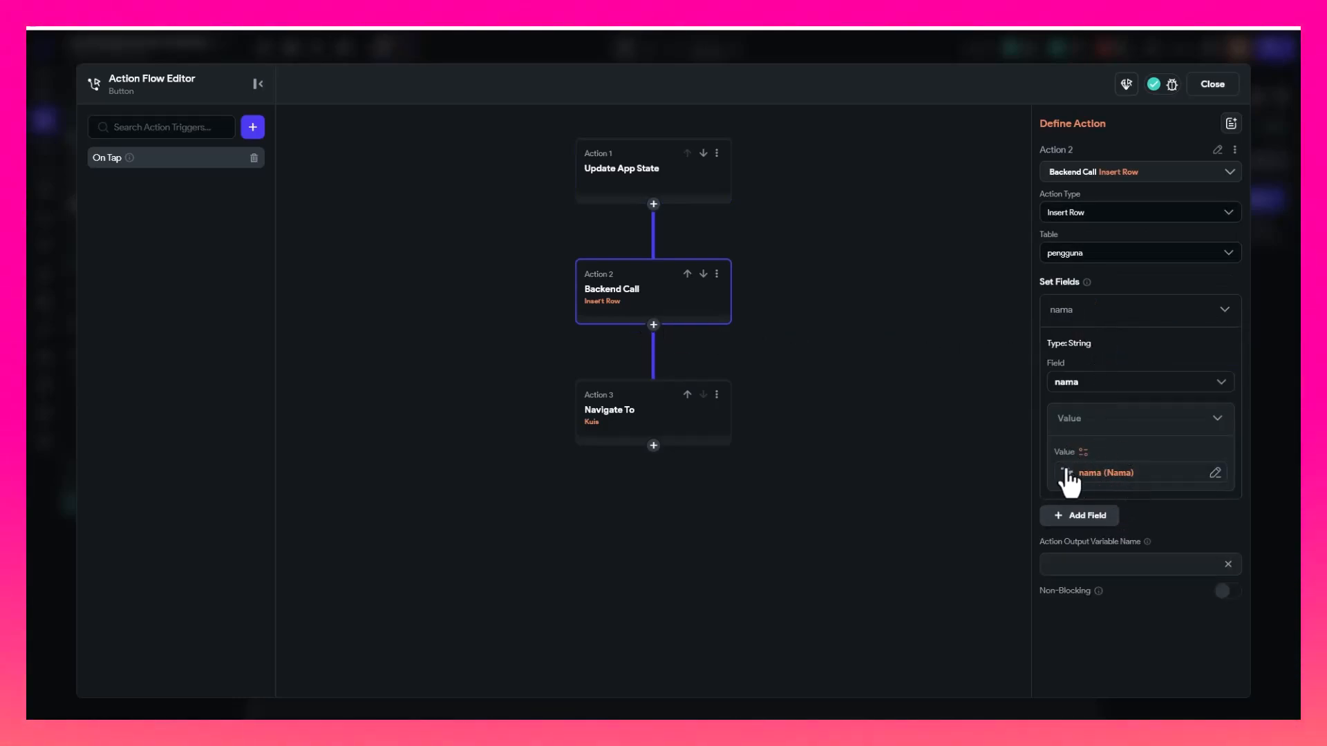
left_click(644, 186)
left_click(697, 309)
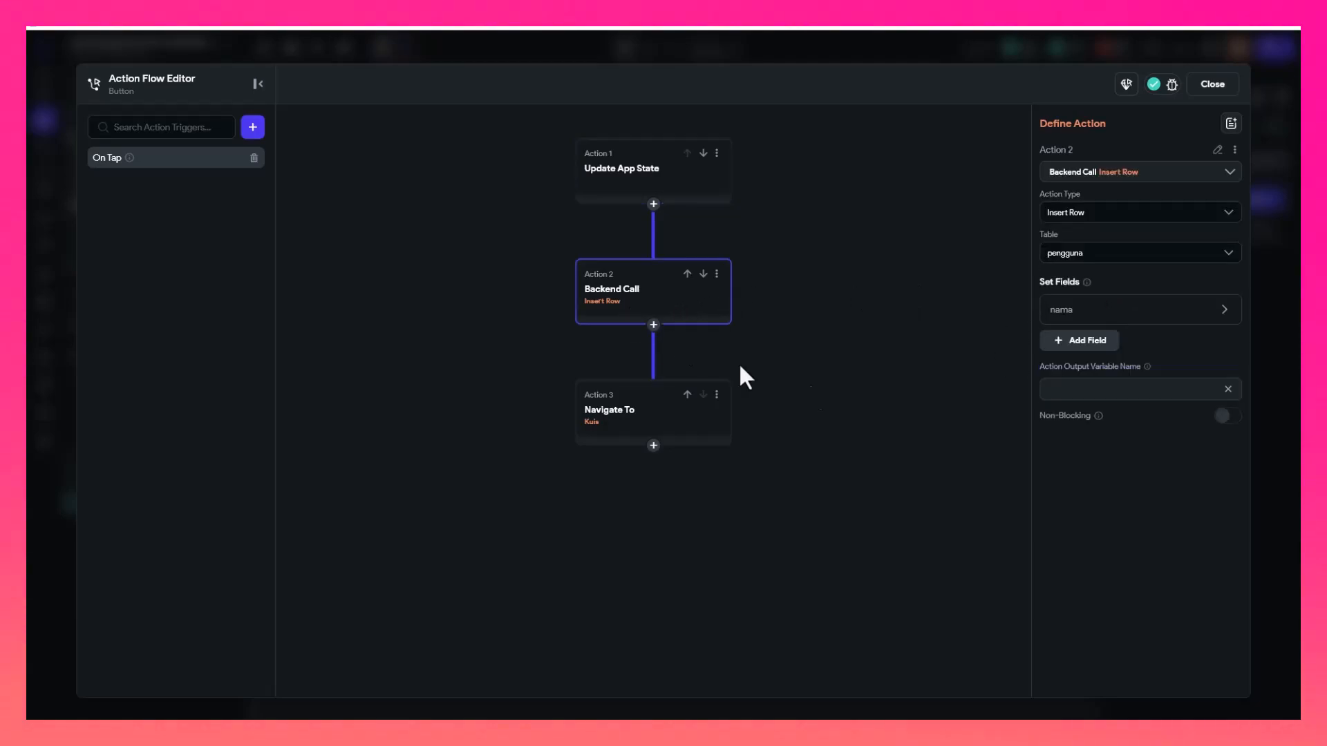
Examine the value assigned to the nama field in the Mulai button's Insert Row action and close the action flow
left_click(1073, 312)
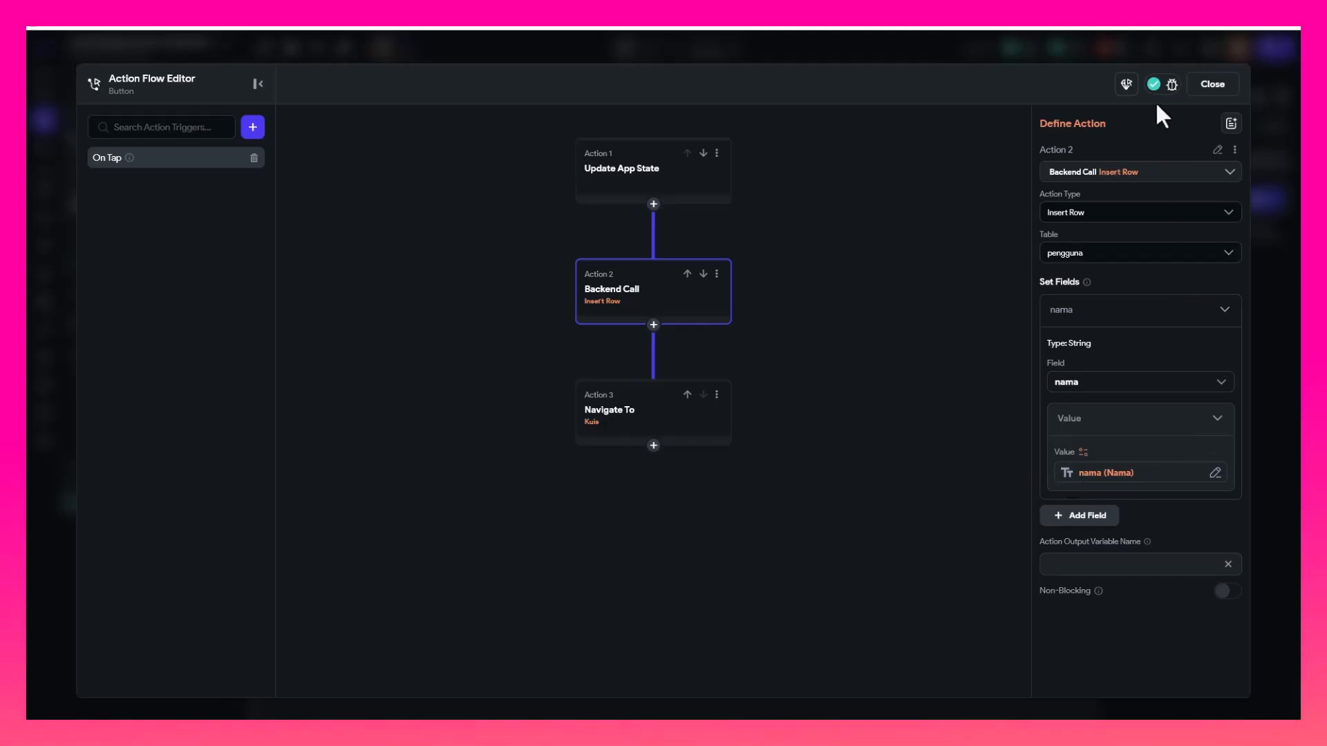
left_click(1208, 86)
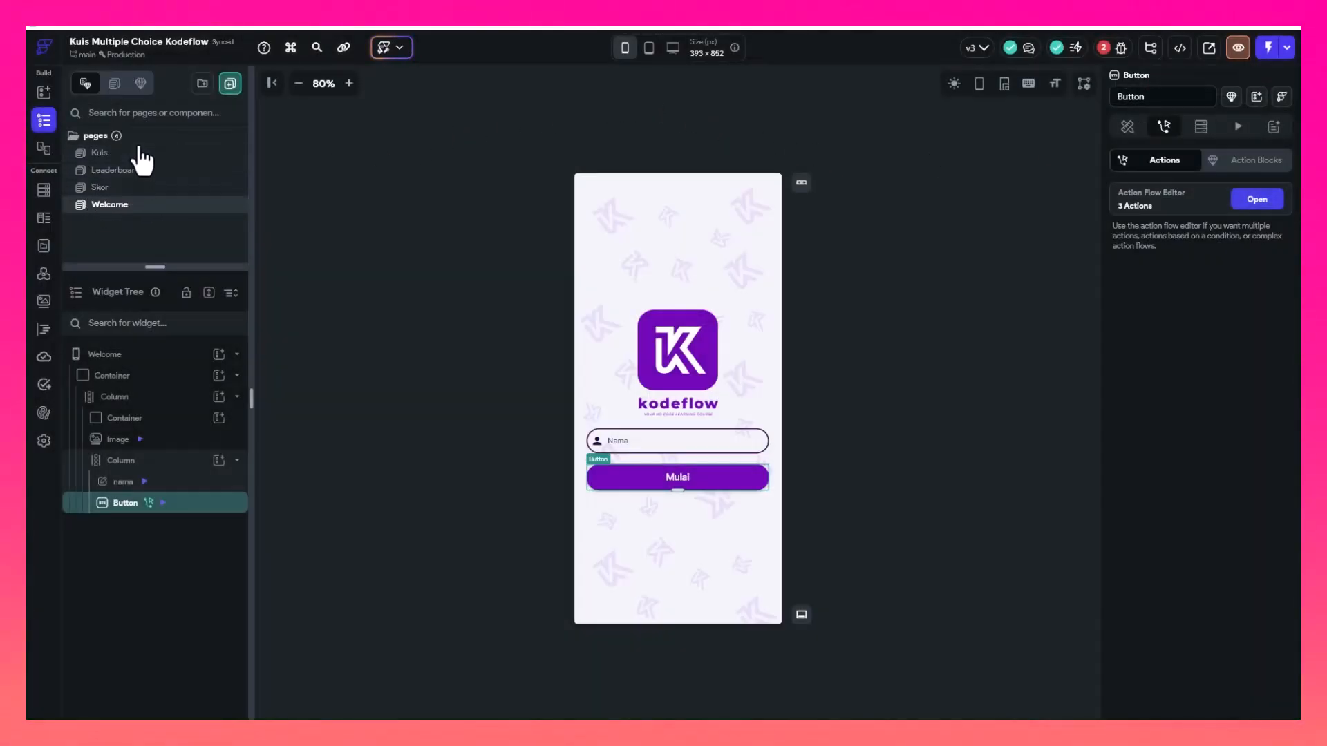
On the Kuis page, set the relation of the nama filter in the Akhiri Kuis button's Update Row(s) action to Equal To
left_click(141, 156)
left_click(687, 567)
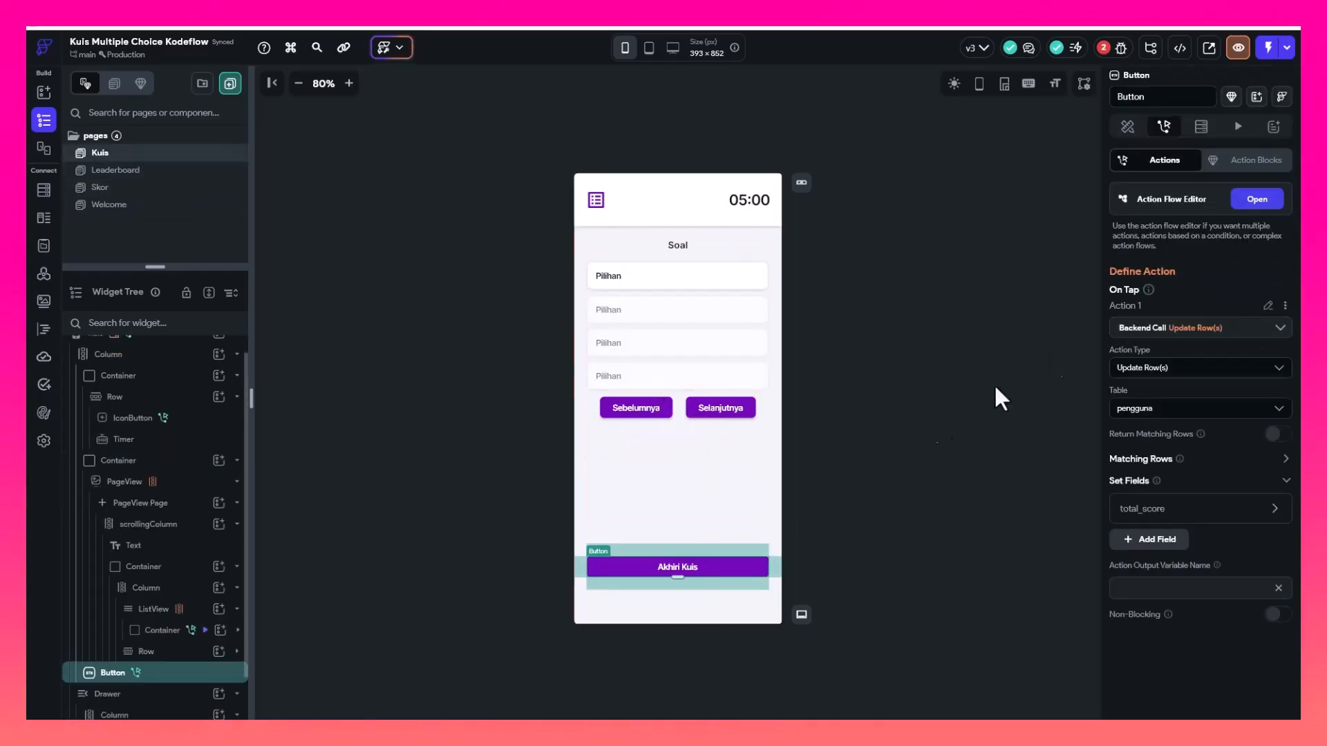
left_click(1282, 460)
scroll(1168, 484, "down", 1)
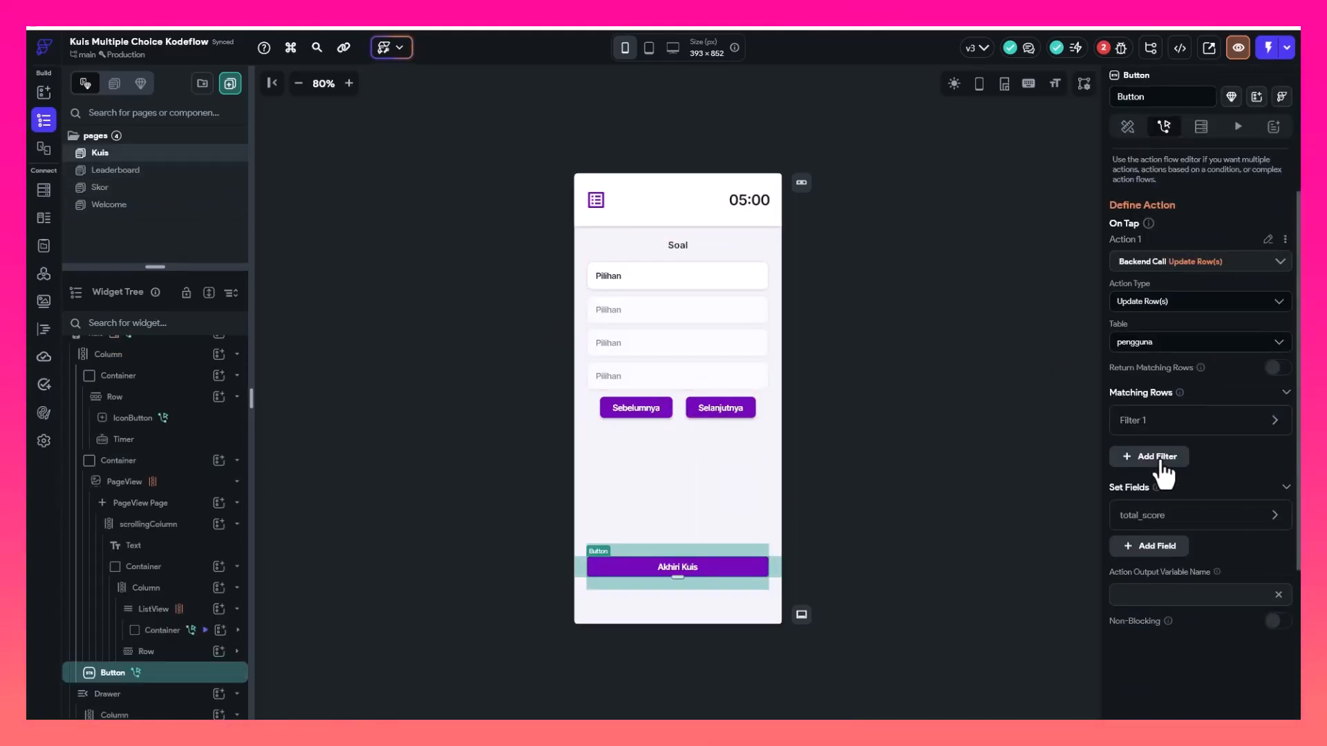
left_click(1165, 427)
scroll(1164, 505, "down", 1)
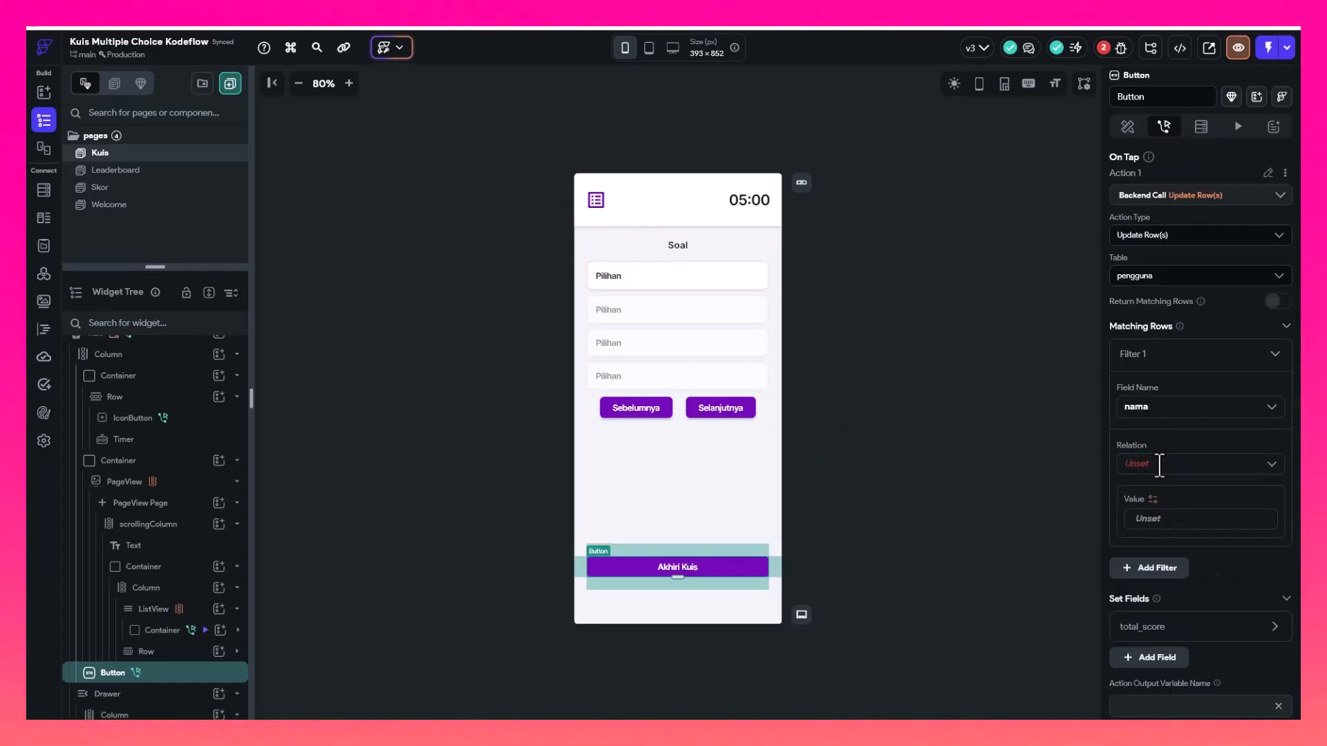
left_click(1160, 465)
left_click(1161, 495)
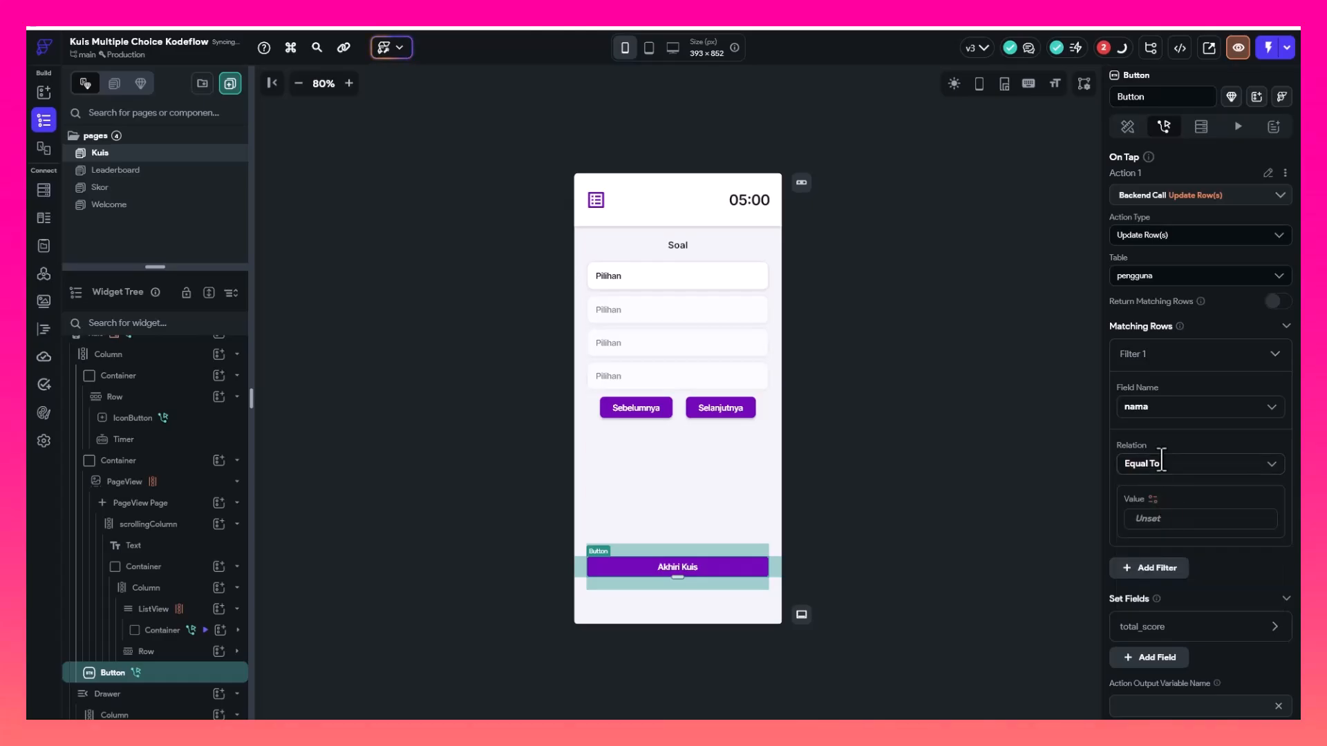
Set the nama filter's value to the app state variable namaPengguna and collapse the filter
left_click(1154, 511)
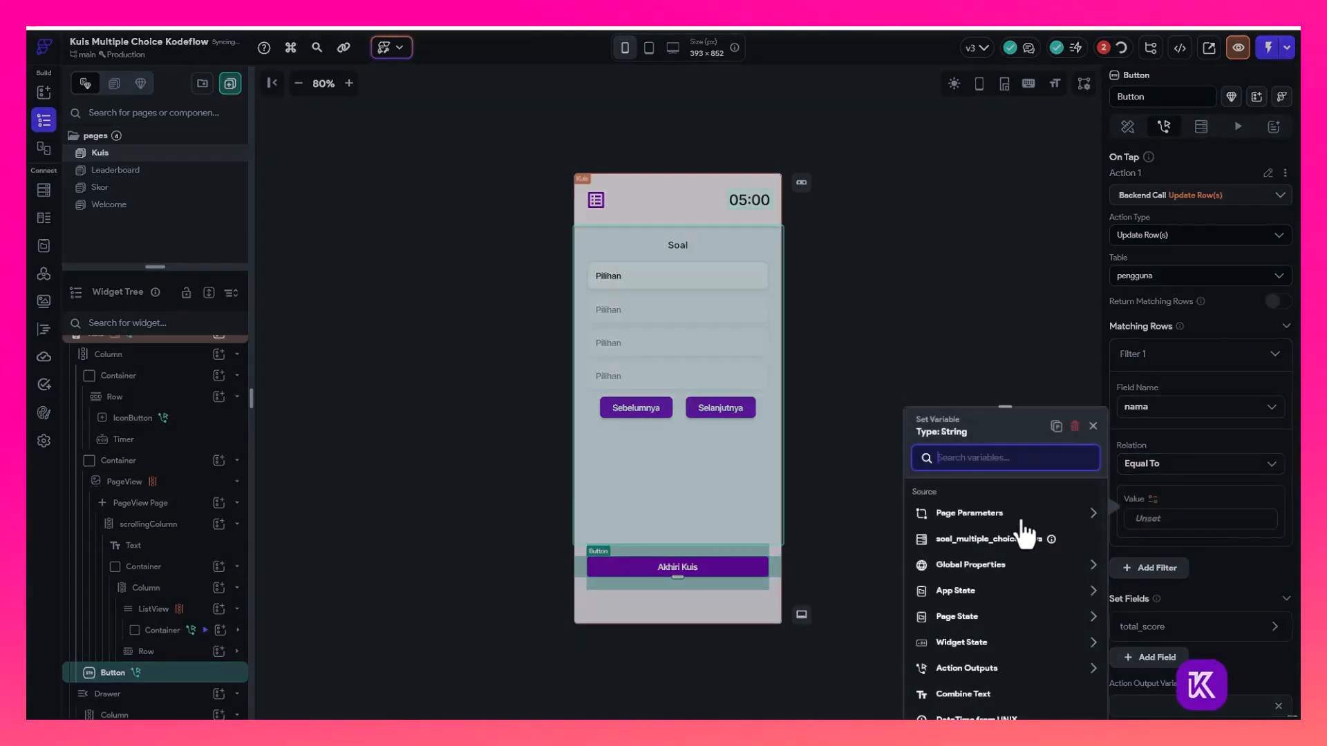
left_click(992, 592)
left_click(969, 631)
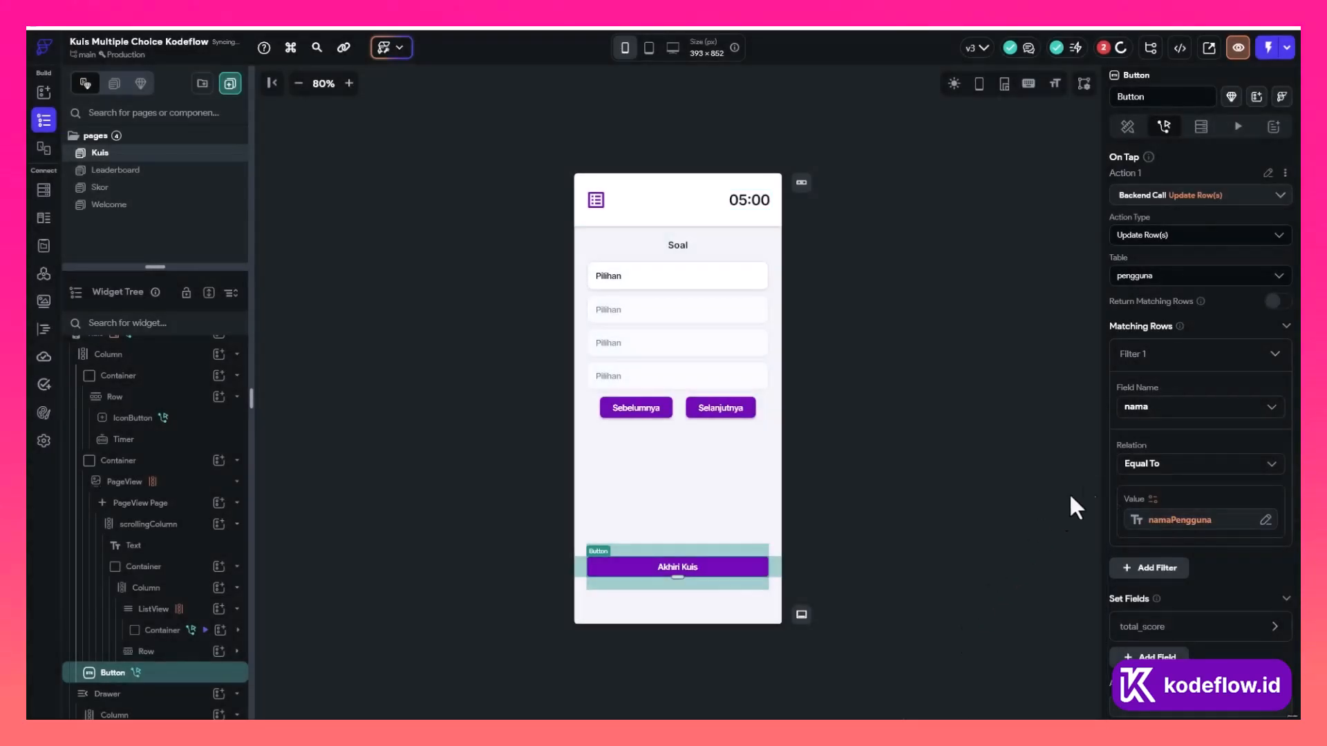
left_click(1175, 361)
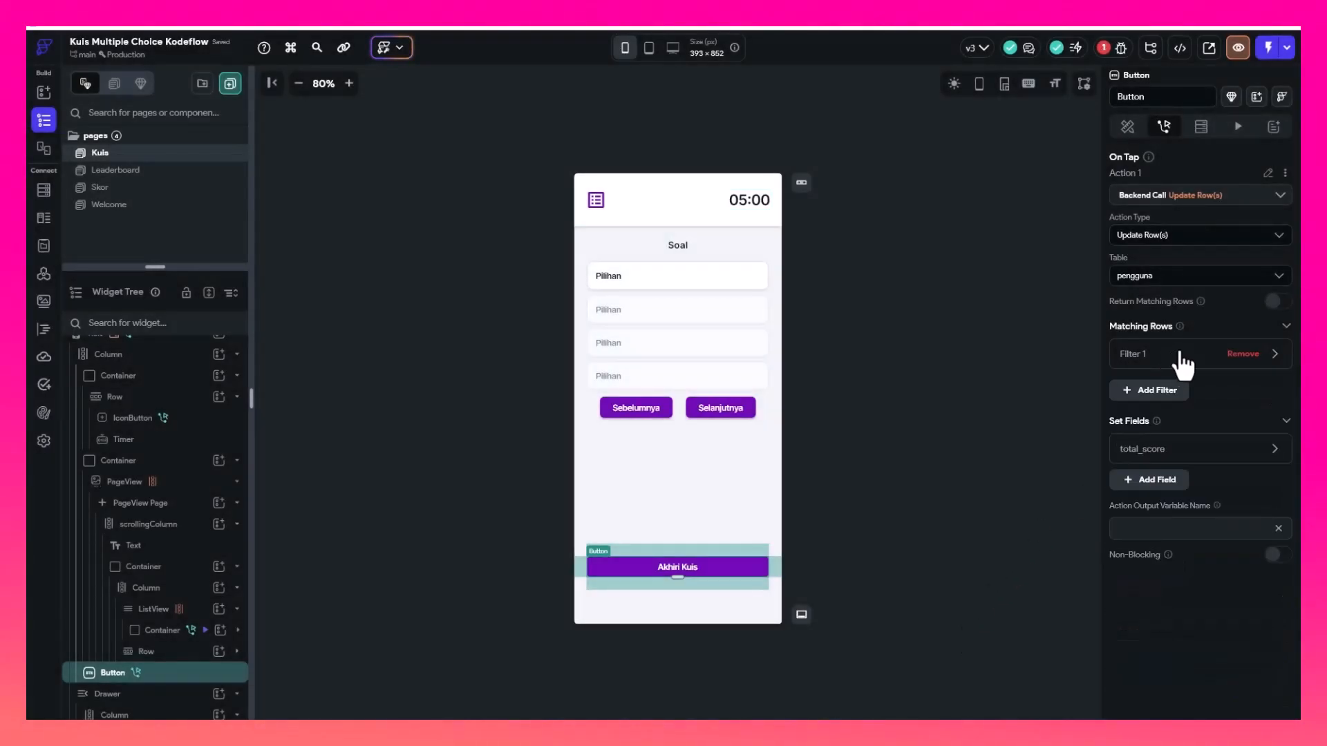
mouse_move(1242, 365)
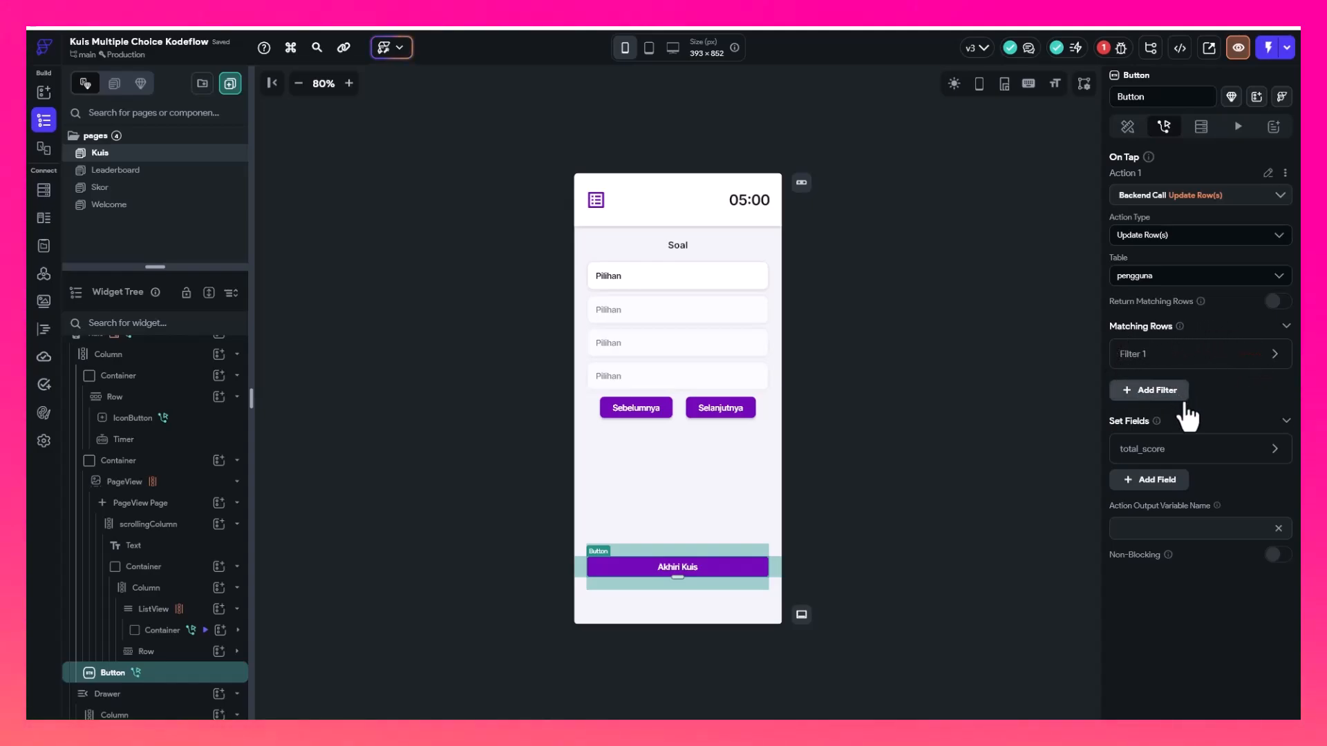
Examine the type and list setting of the Kuis page's nilai state variable as a source for total_score
left_click(1175, 451)
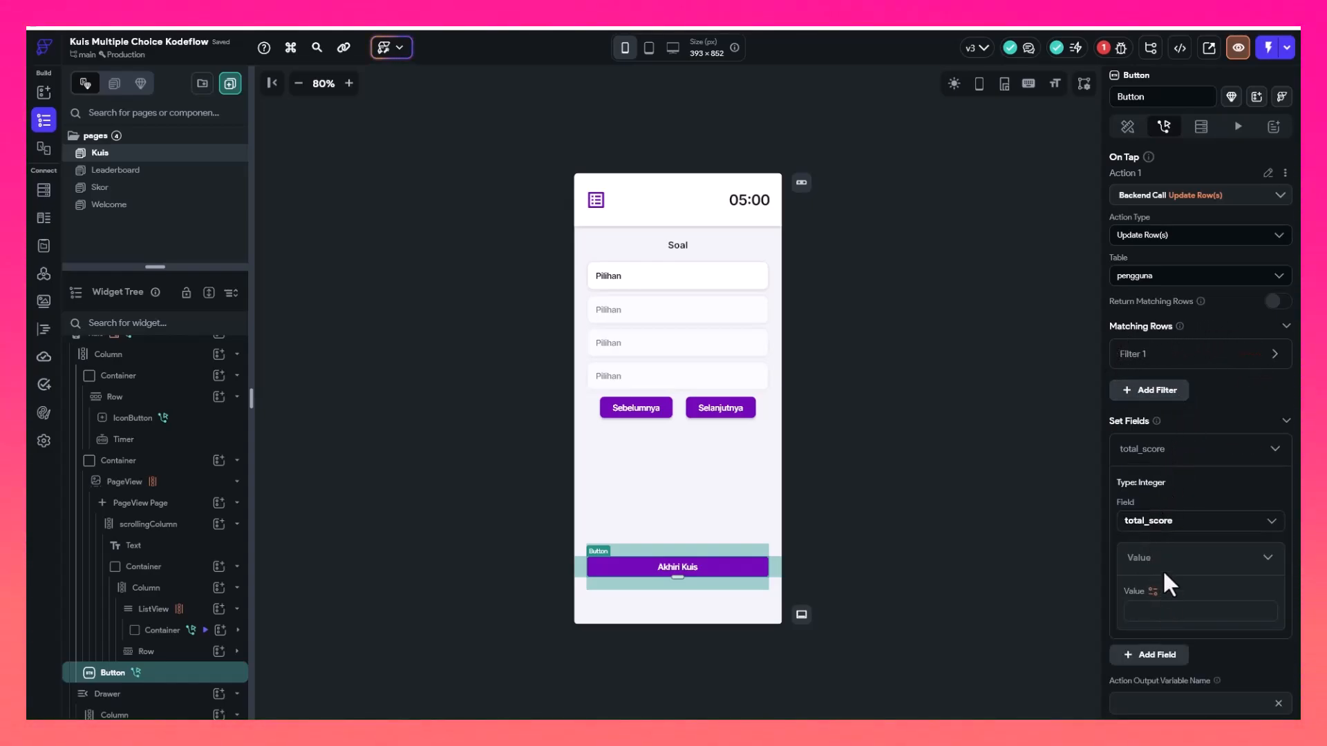
scroll(1167, 581, "down", 1)
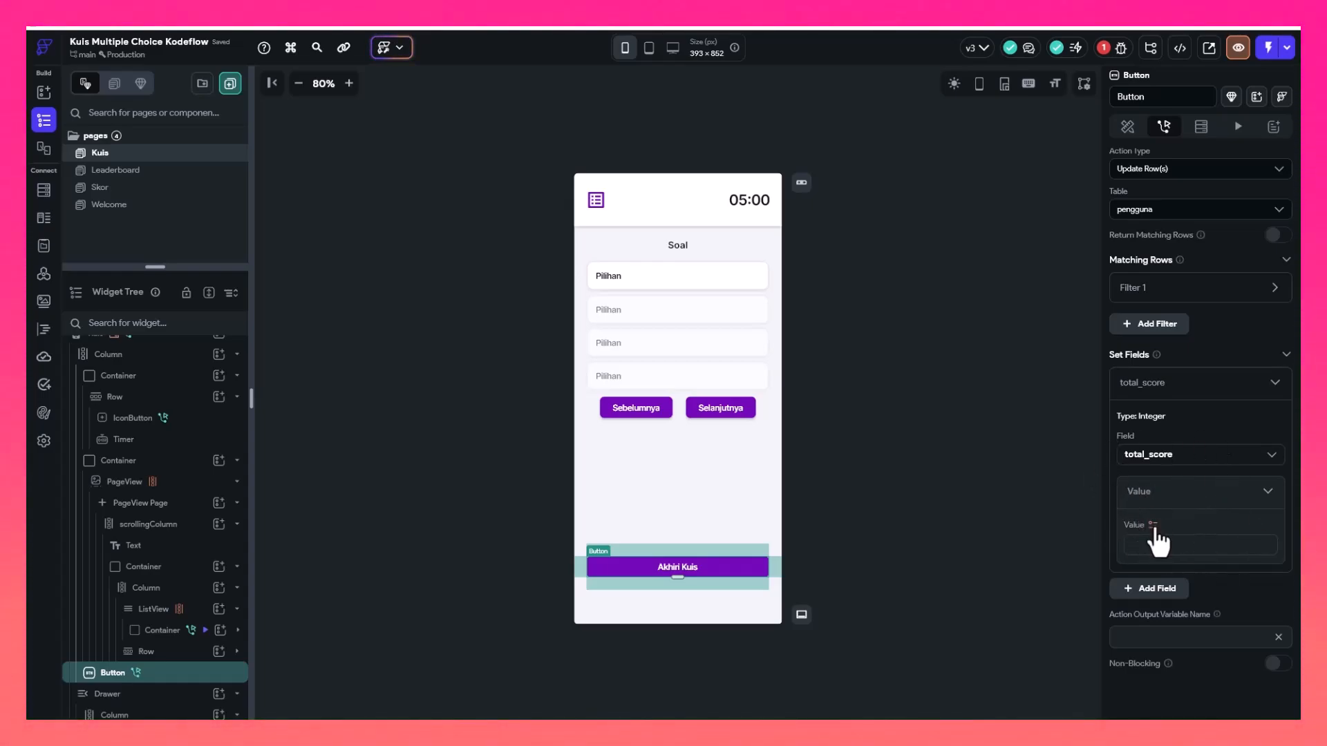
left_click(1008, 399)
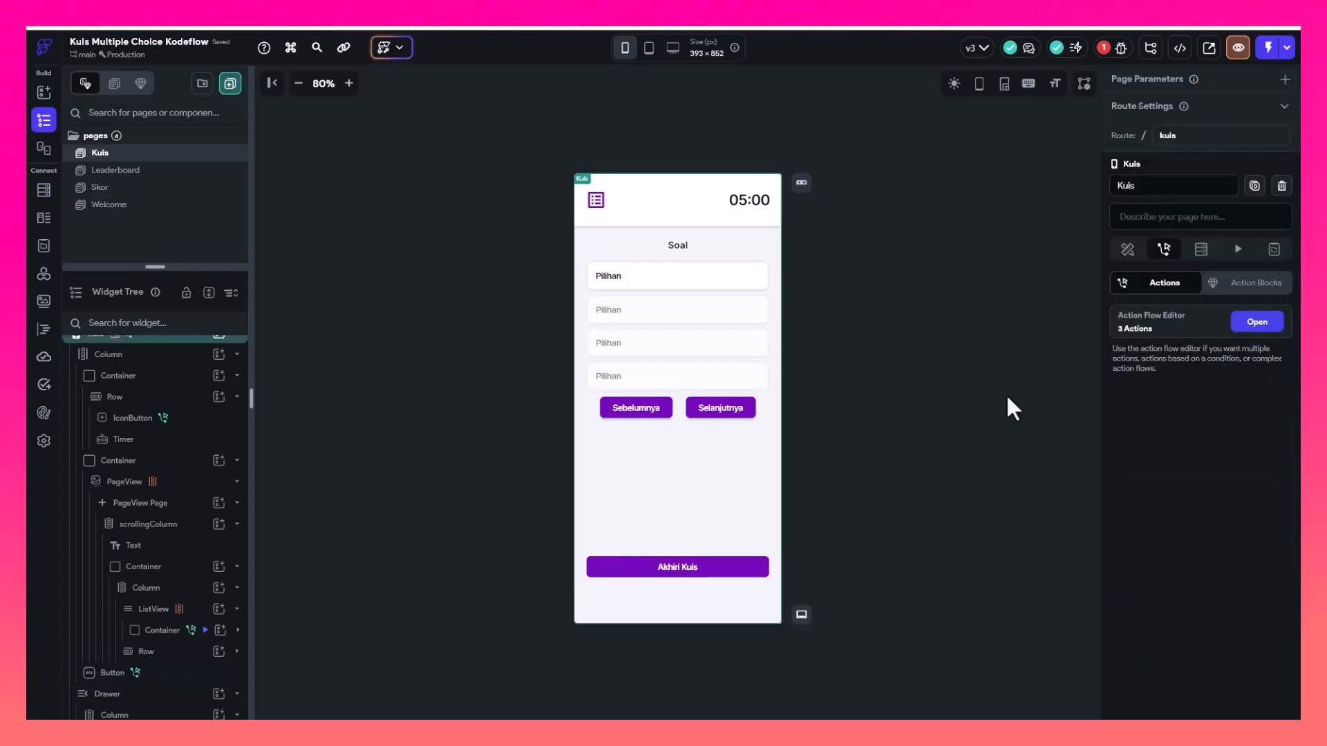
left_click(1276, 251)
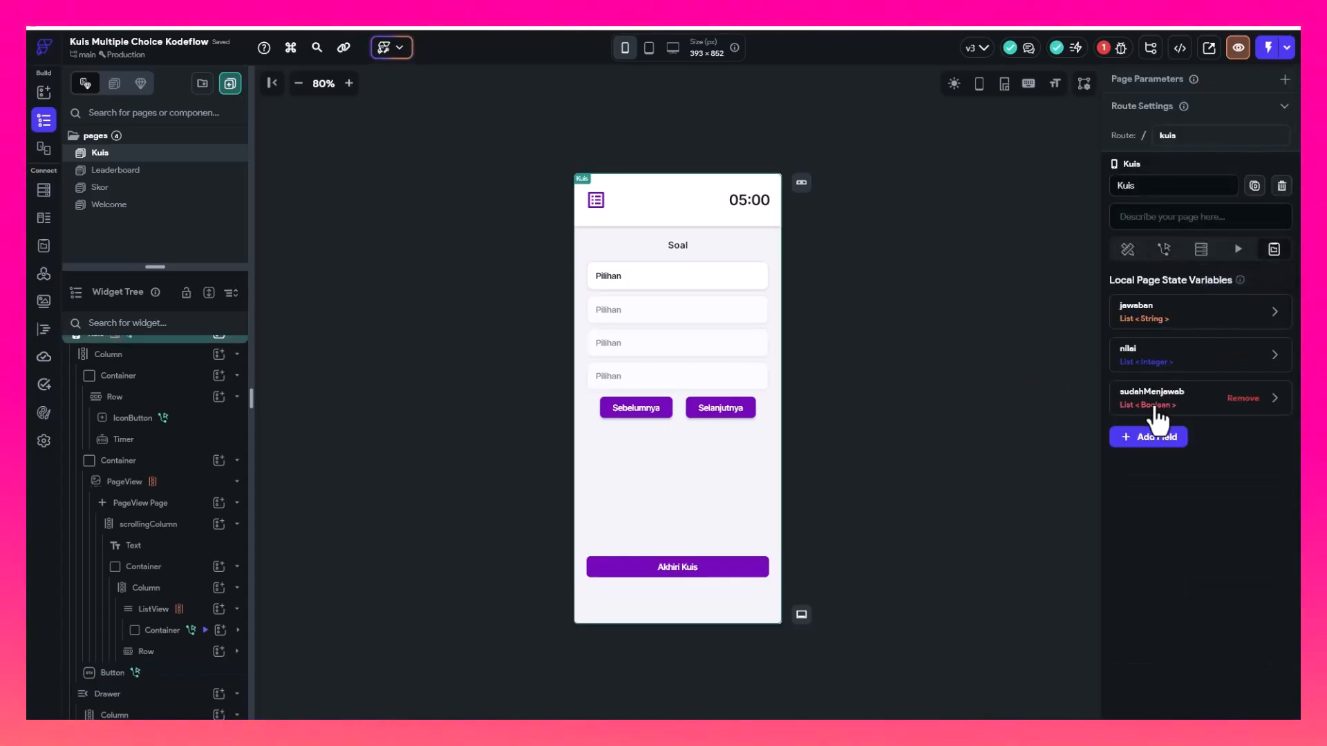
left_click(1163, 360)
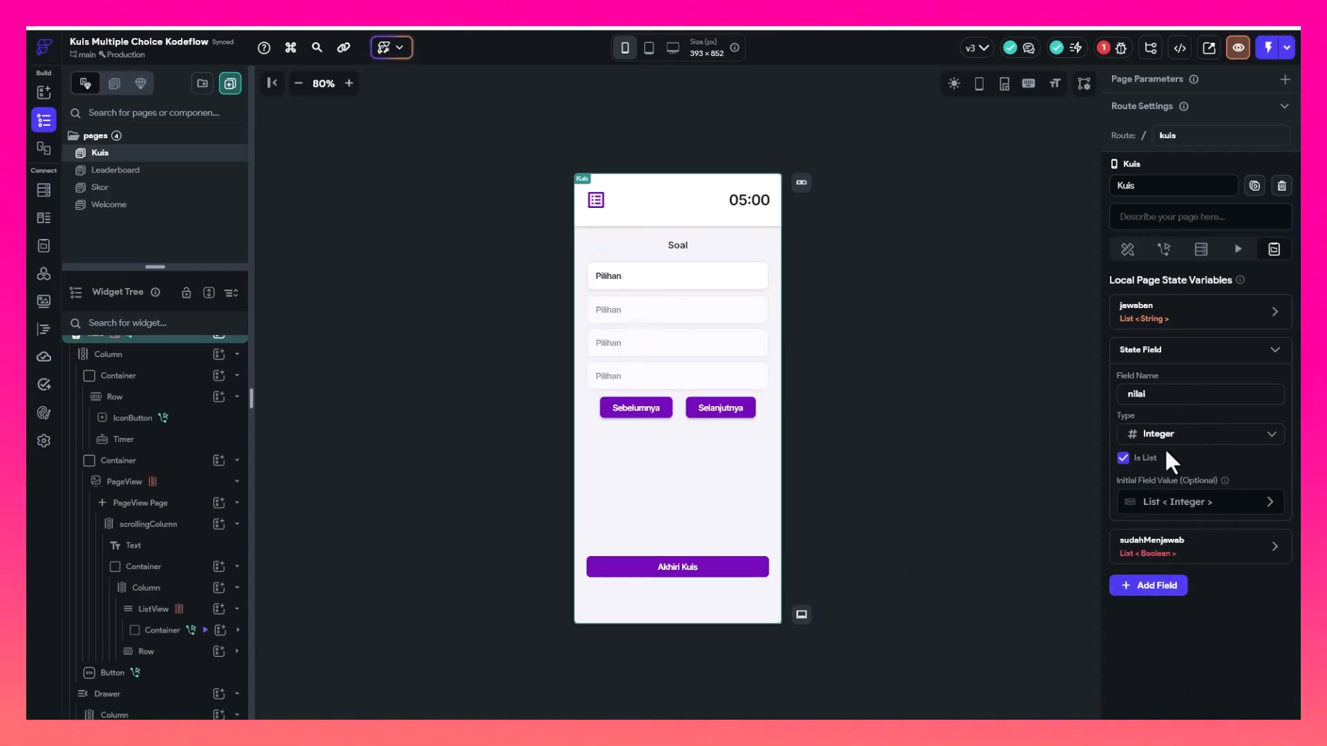
left_click(1180, 364)
Choose a Code Expression as the value source of total_score in the Akhiri Kuis button's Update Row(s) action
left_click(755, 571)
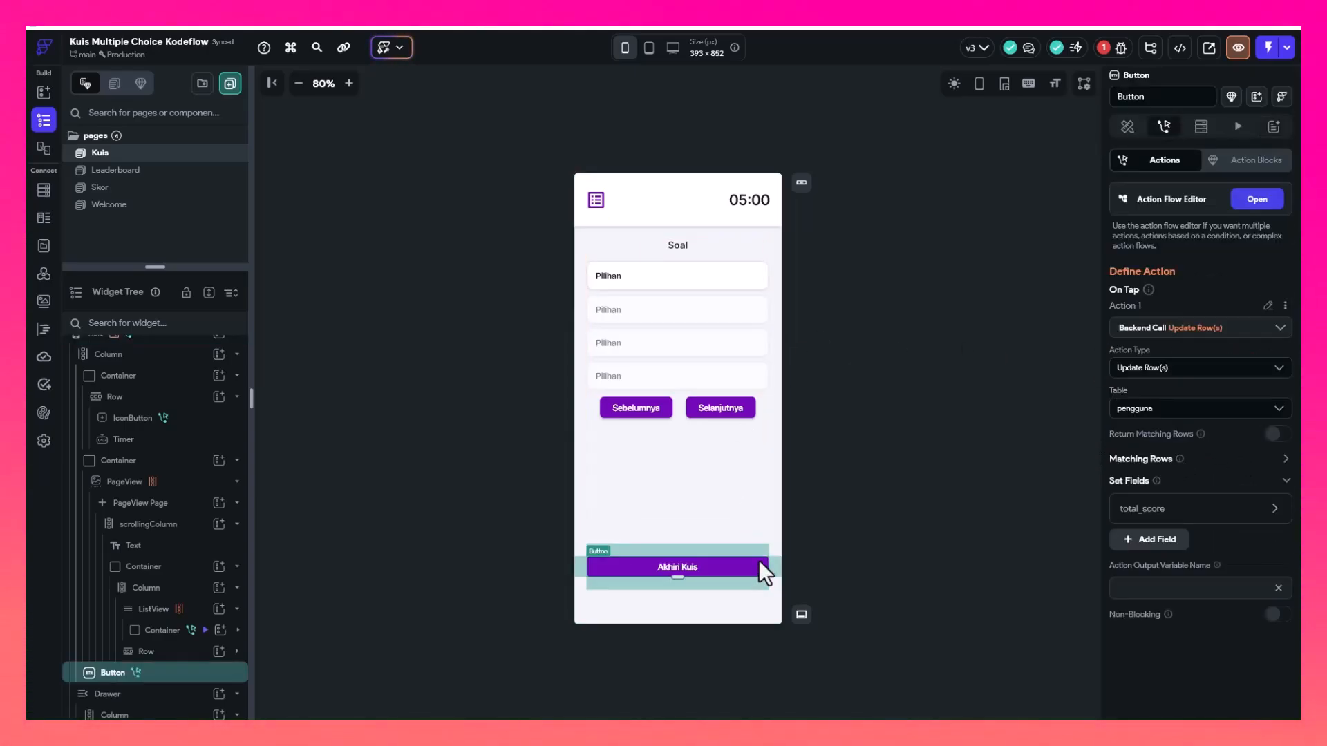
left_click(1161, 512)
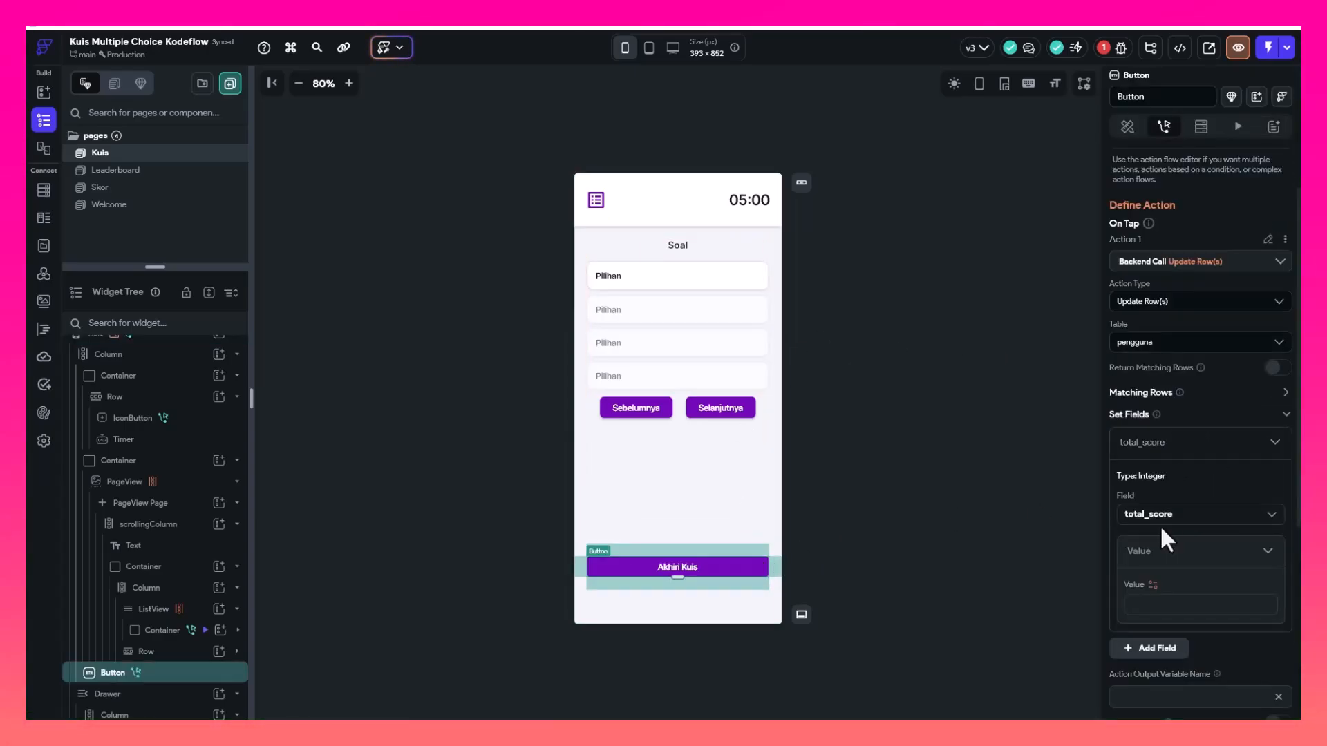
left_click(1154, 588)
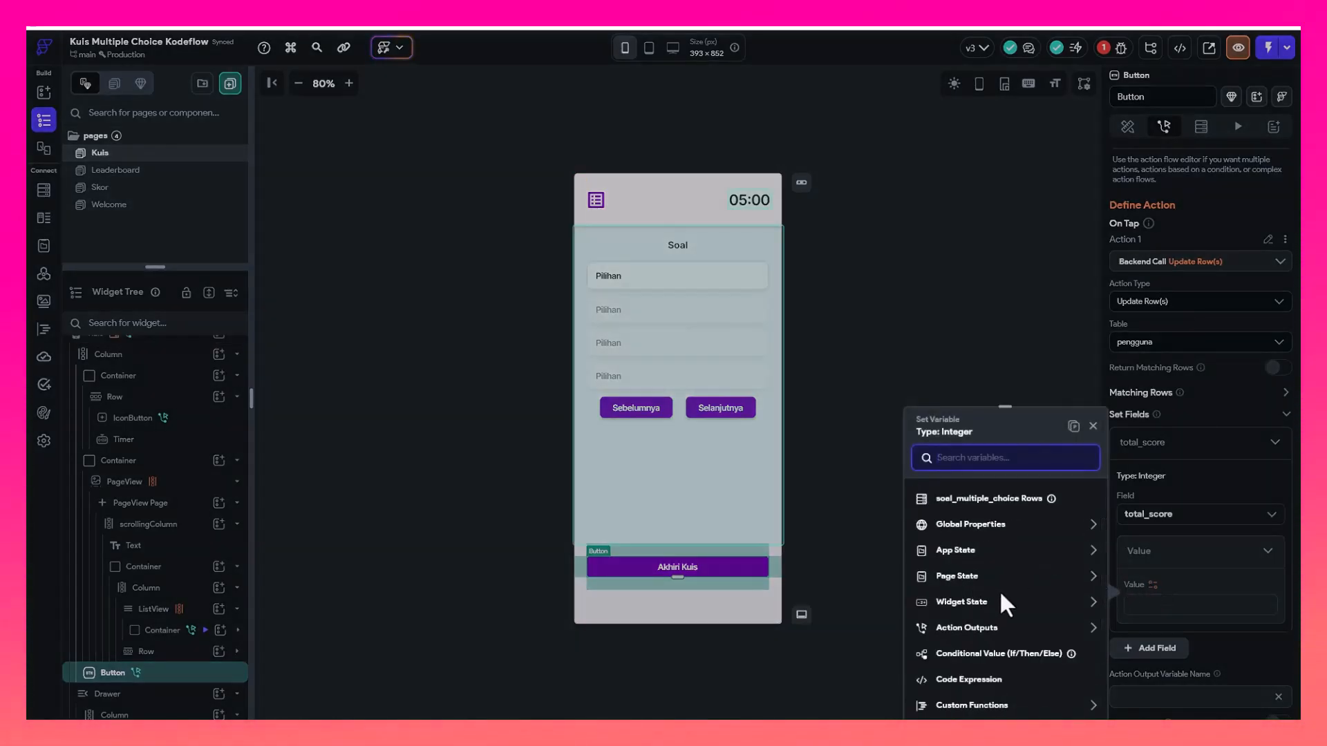
left_click(954, 578)
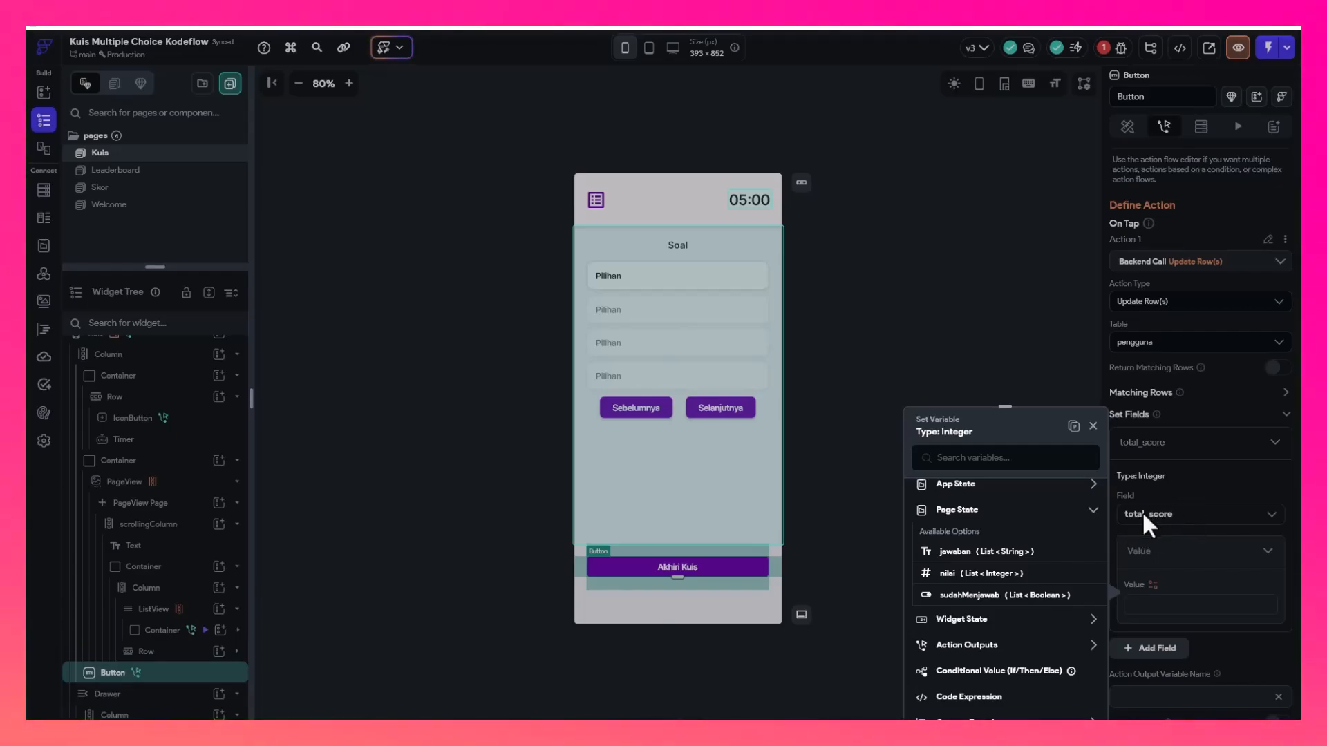
scroll(986, 525, "down", 3)
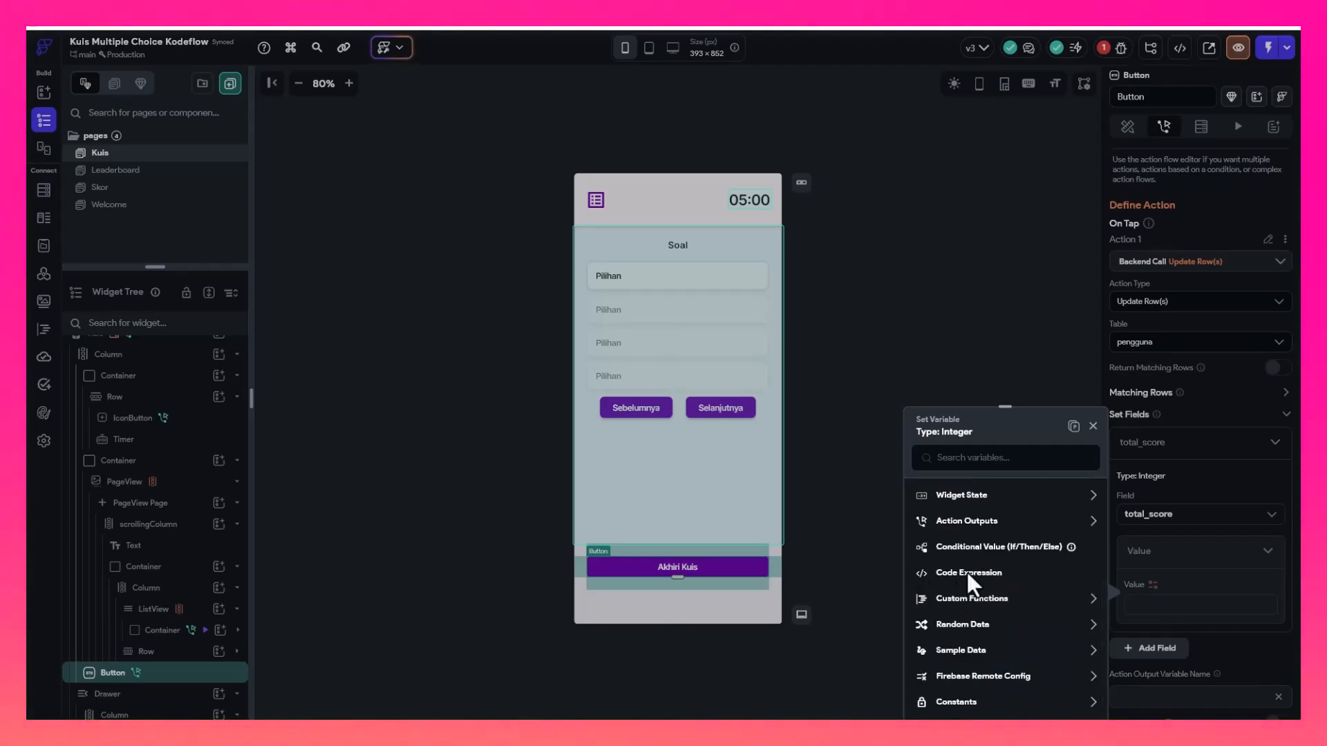
left_click(968, 576)
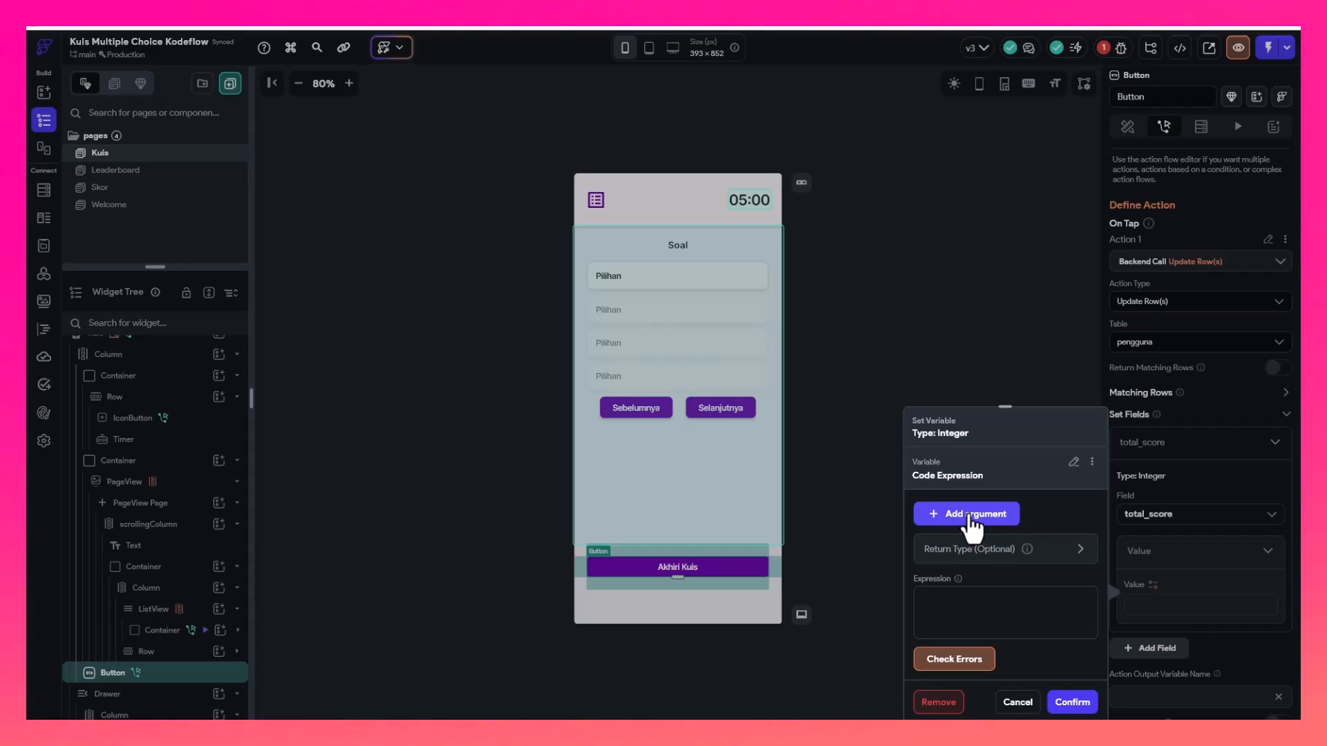
Add an Integer argument named numbers to the code expression
left_click(969, 515)
left_click(968, 522)
scroll(970, 508, "down", 2)
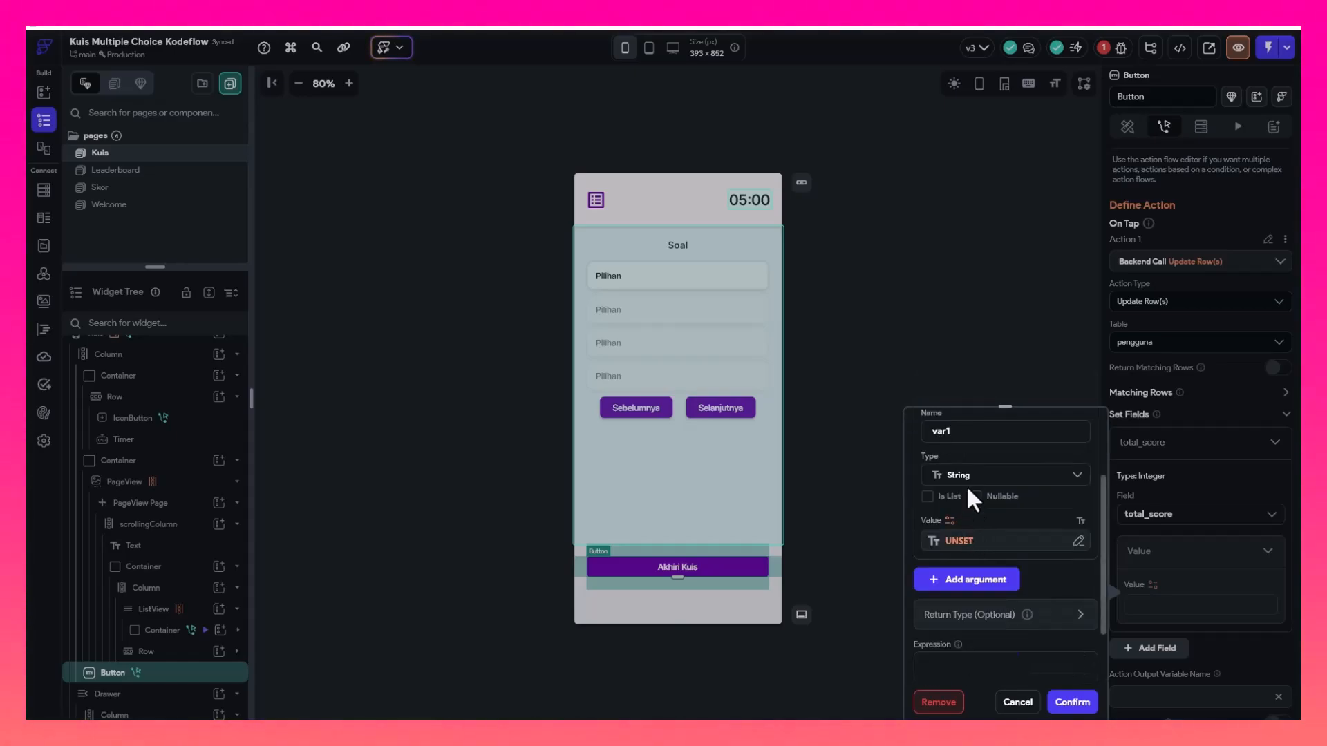
left_click(976, 476)
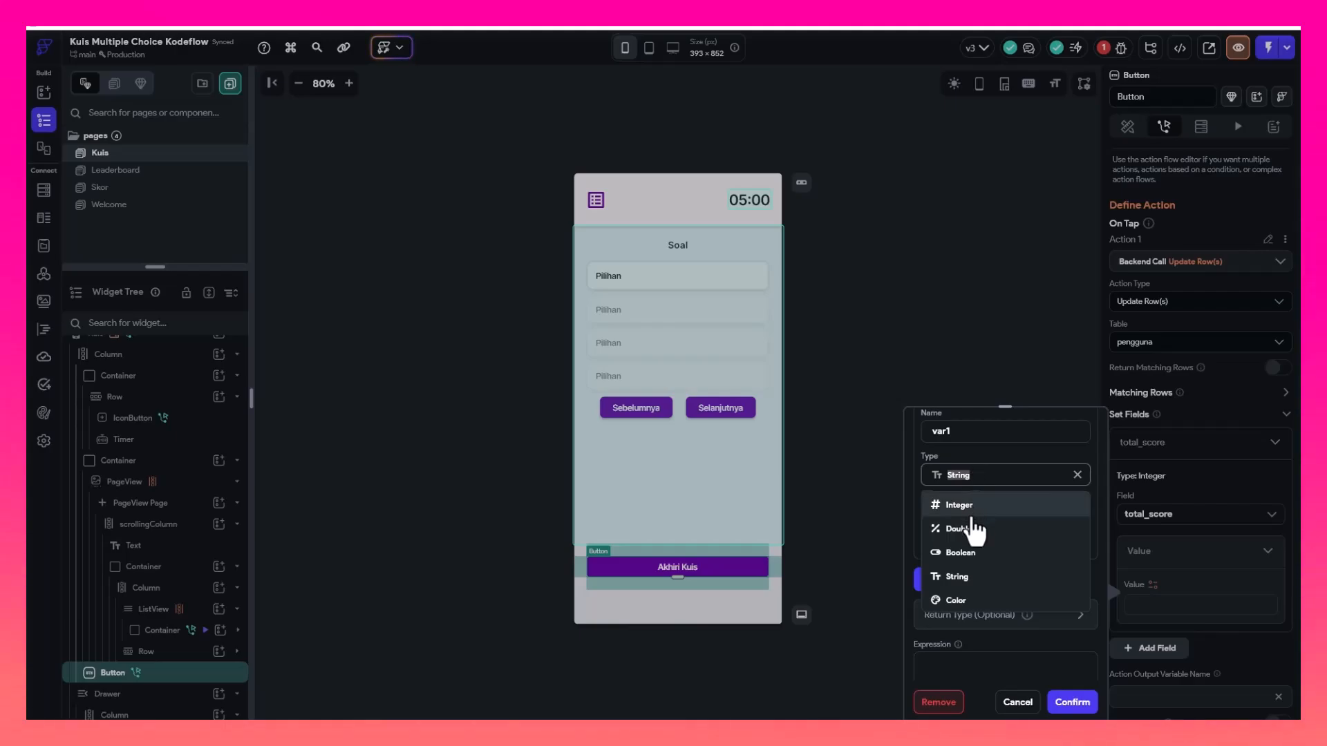
left_click(974, 515)
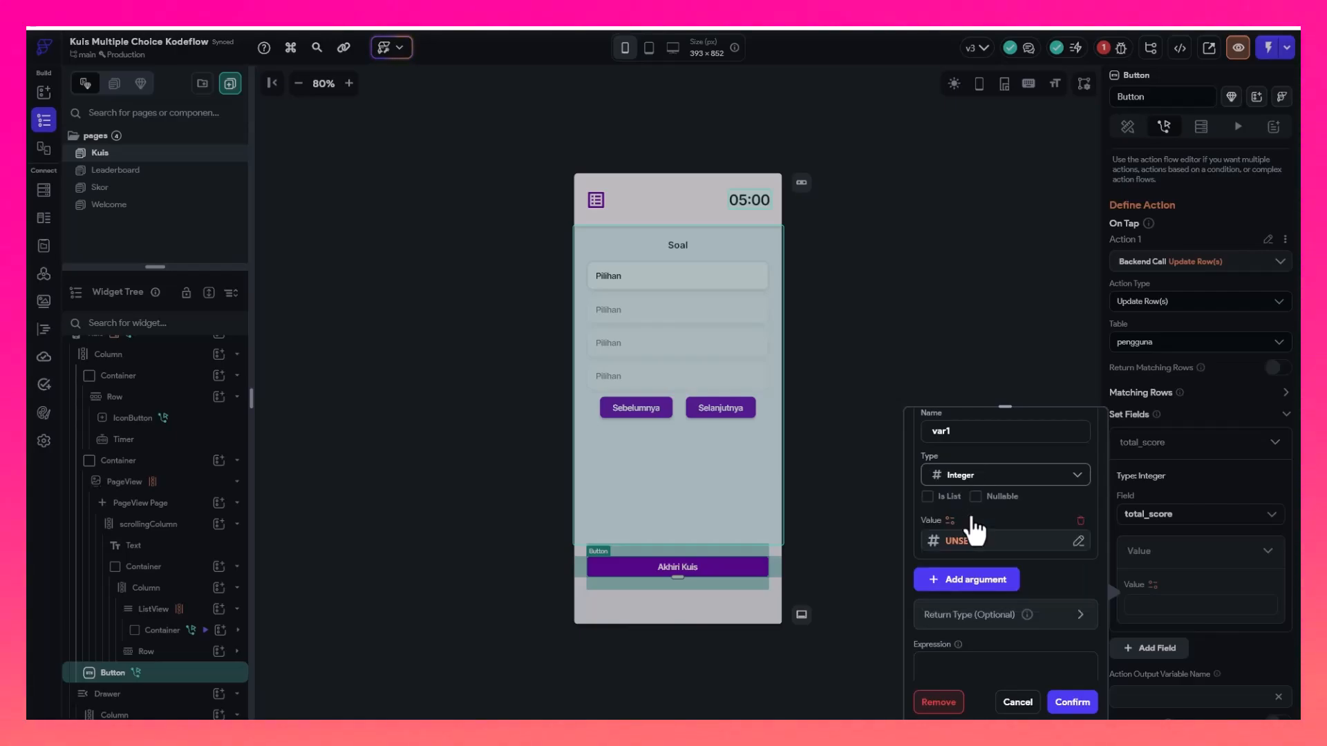
scroll(985, 487, "up", 2)
left_click_drag(959, 498, 928, 498)
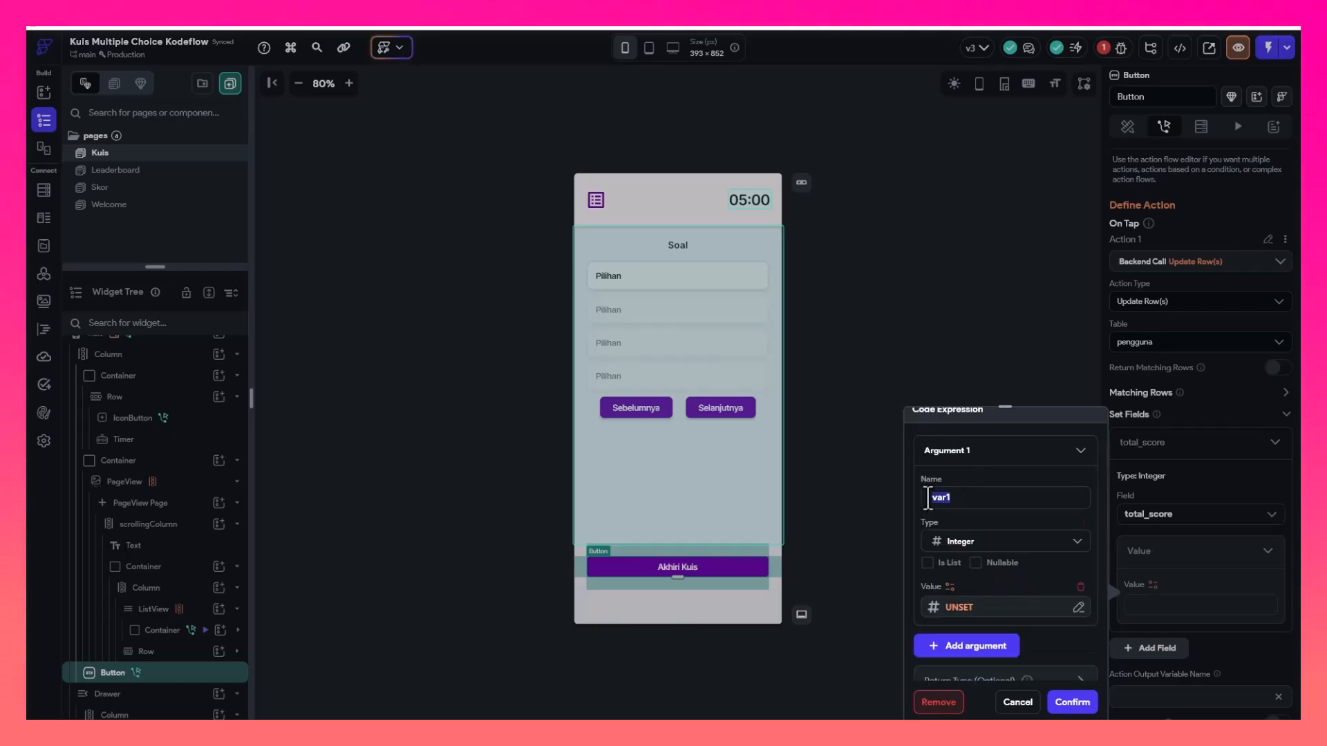
type("numBenar")
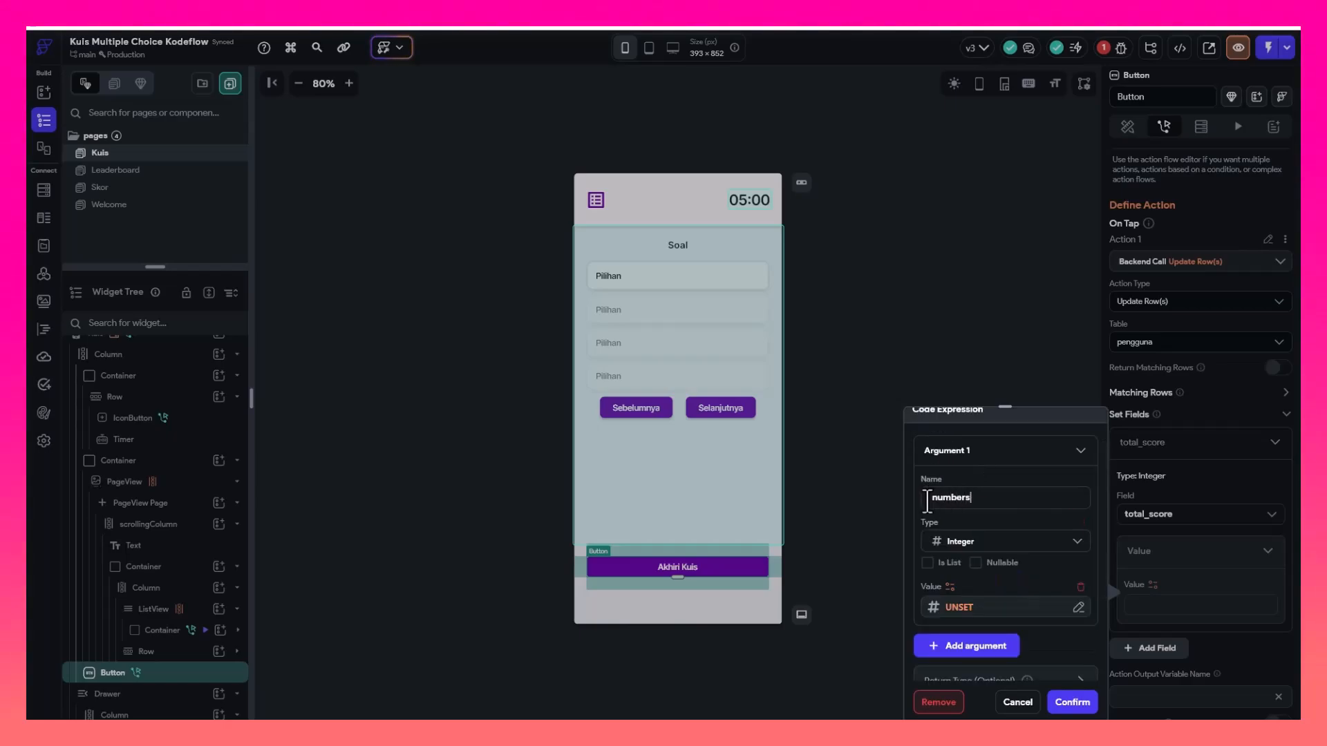
Make the numbers argument a list and set its value to the page state variable nilai
scroll(976, 522, "down", 2)
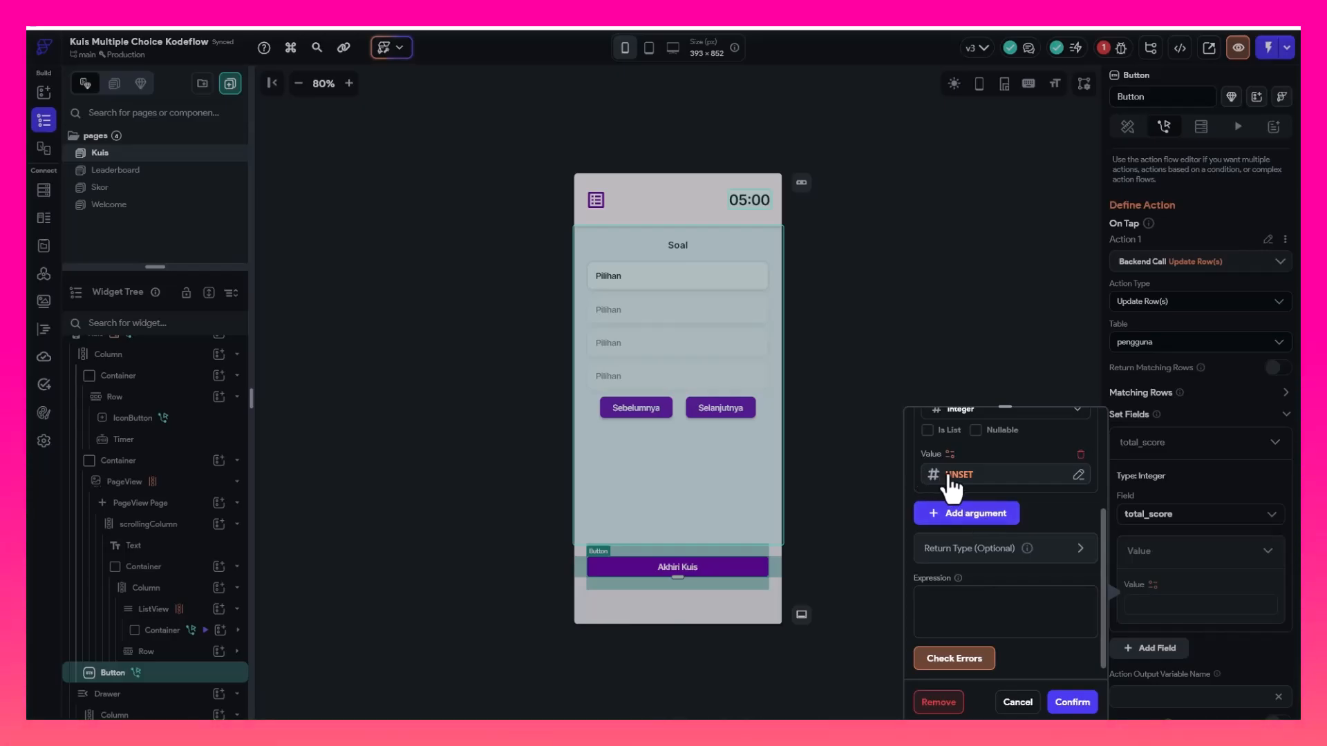
scroll(943, 474, "up", 2)
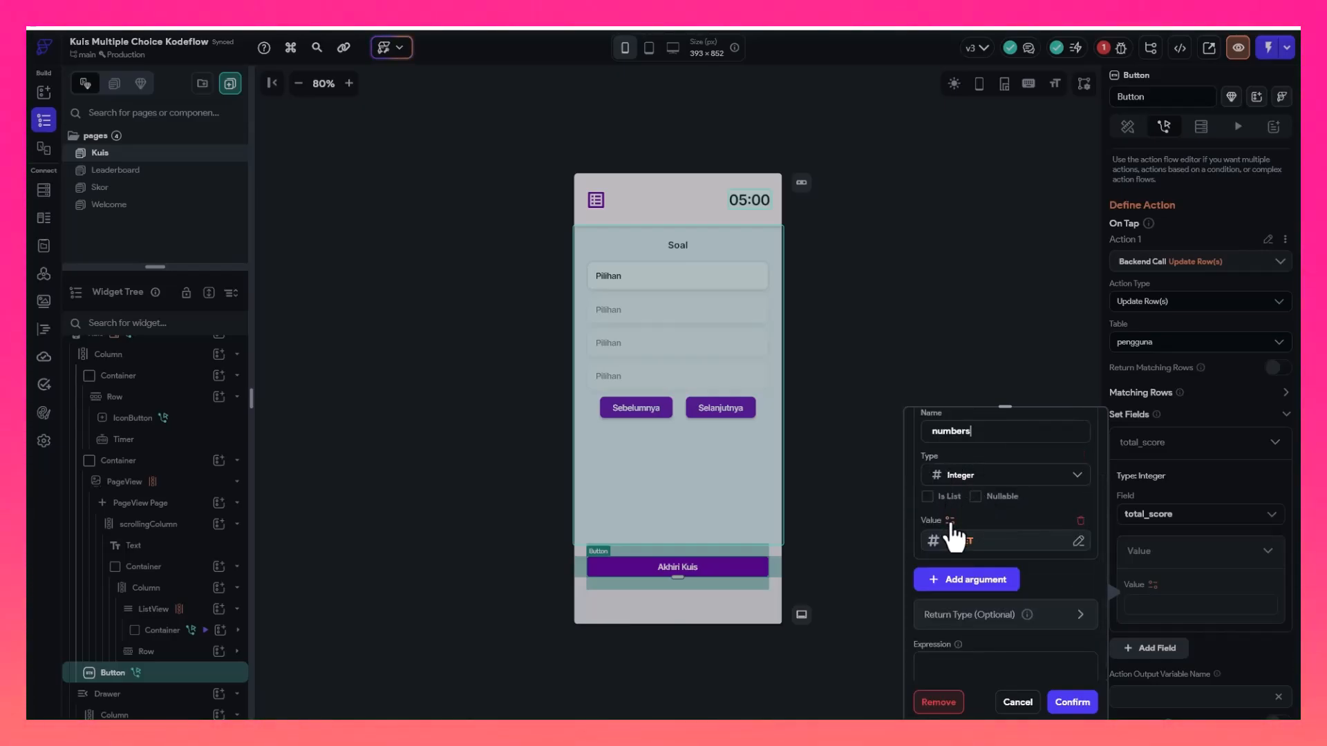
left_click(954, 539)
scroll(801, 556, "down", 2)
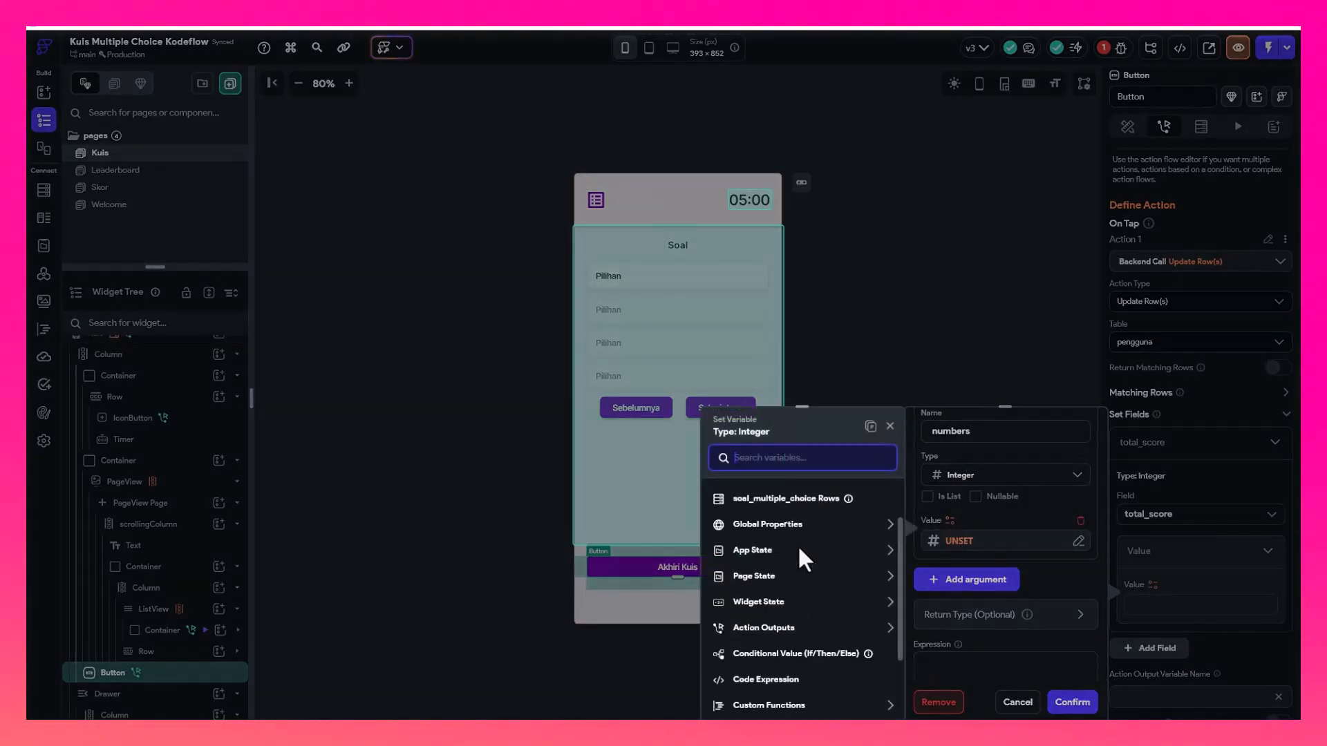
left_click(1016, 520)
left_click(928, 497)
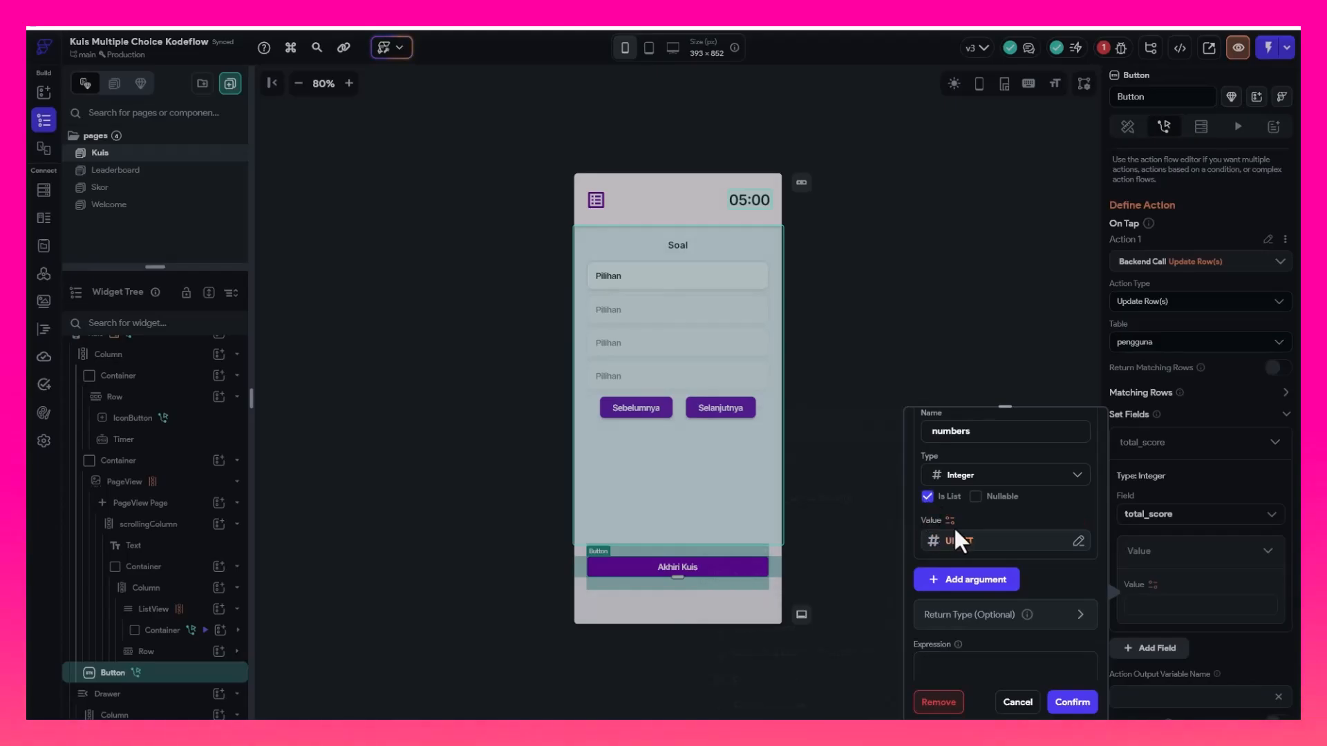
left_click(954, 541)
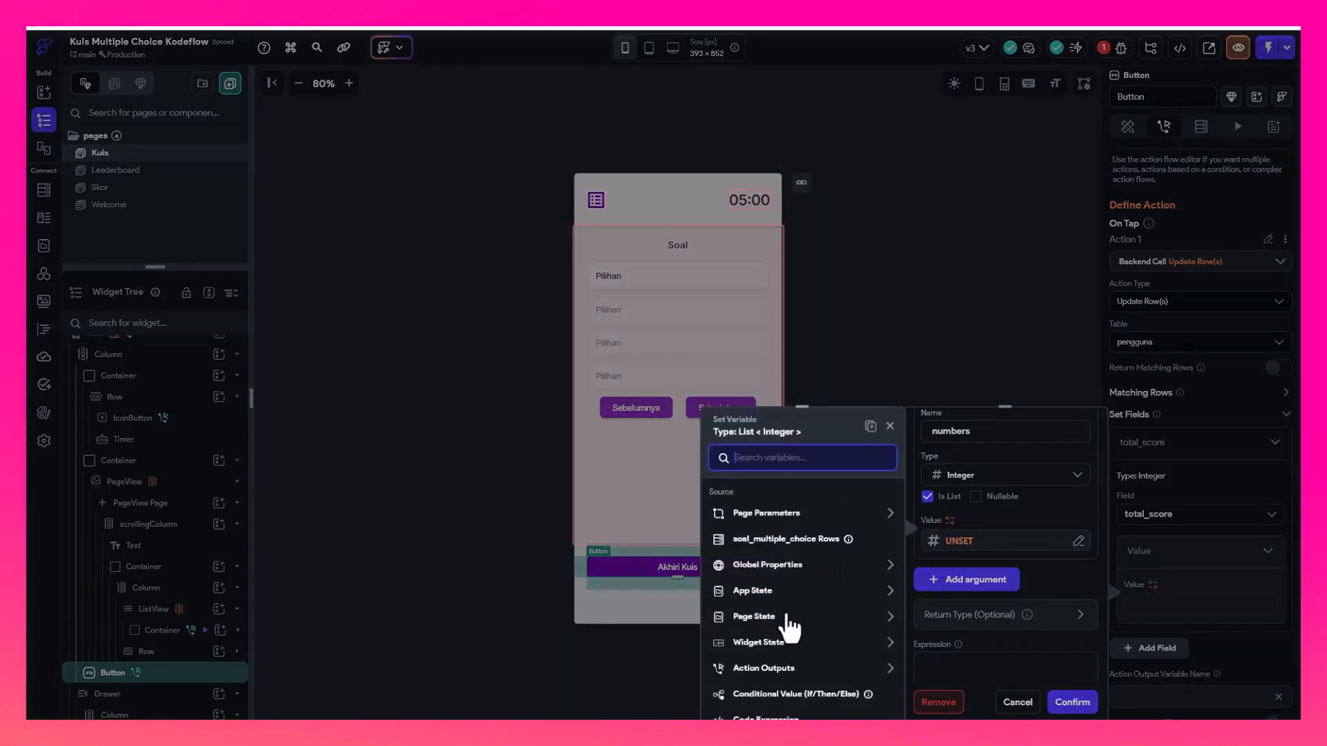
left_click(785, 615)
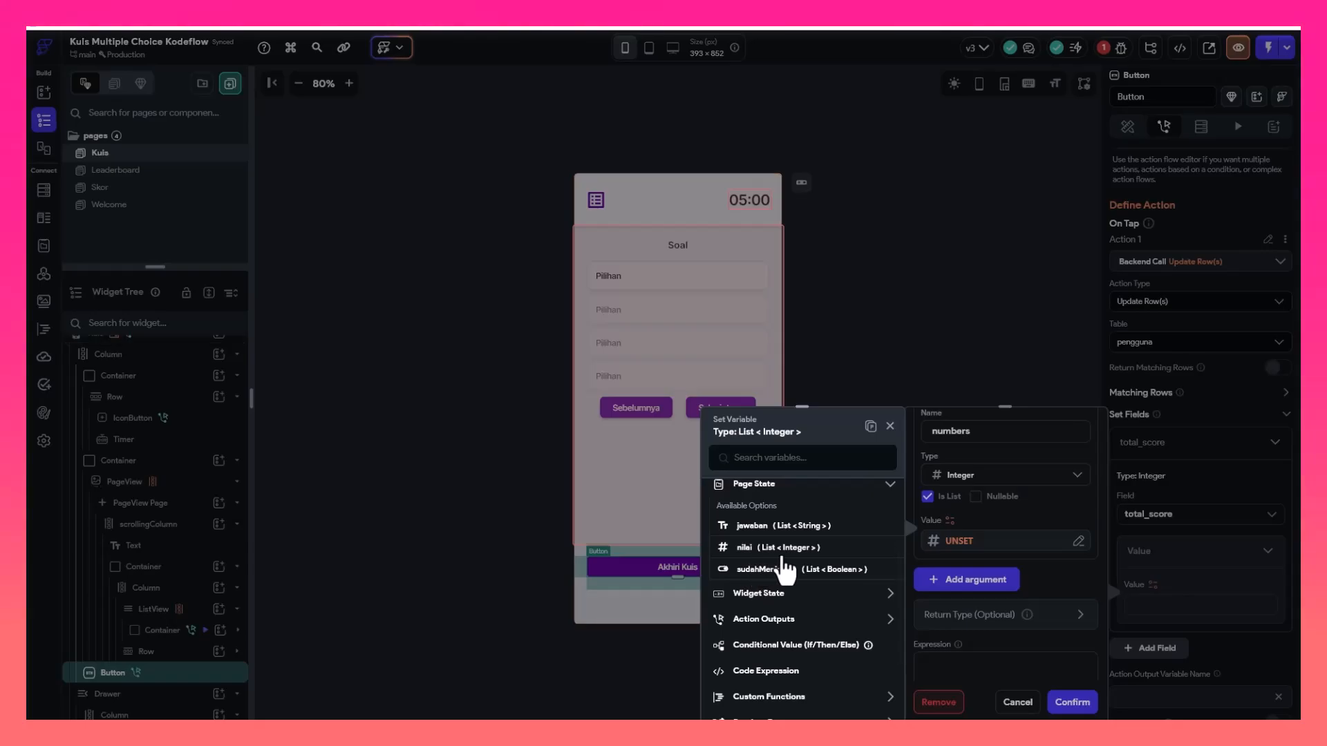
left_click(774, 547)
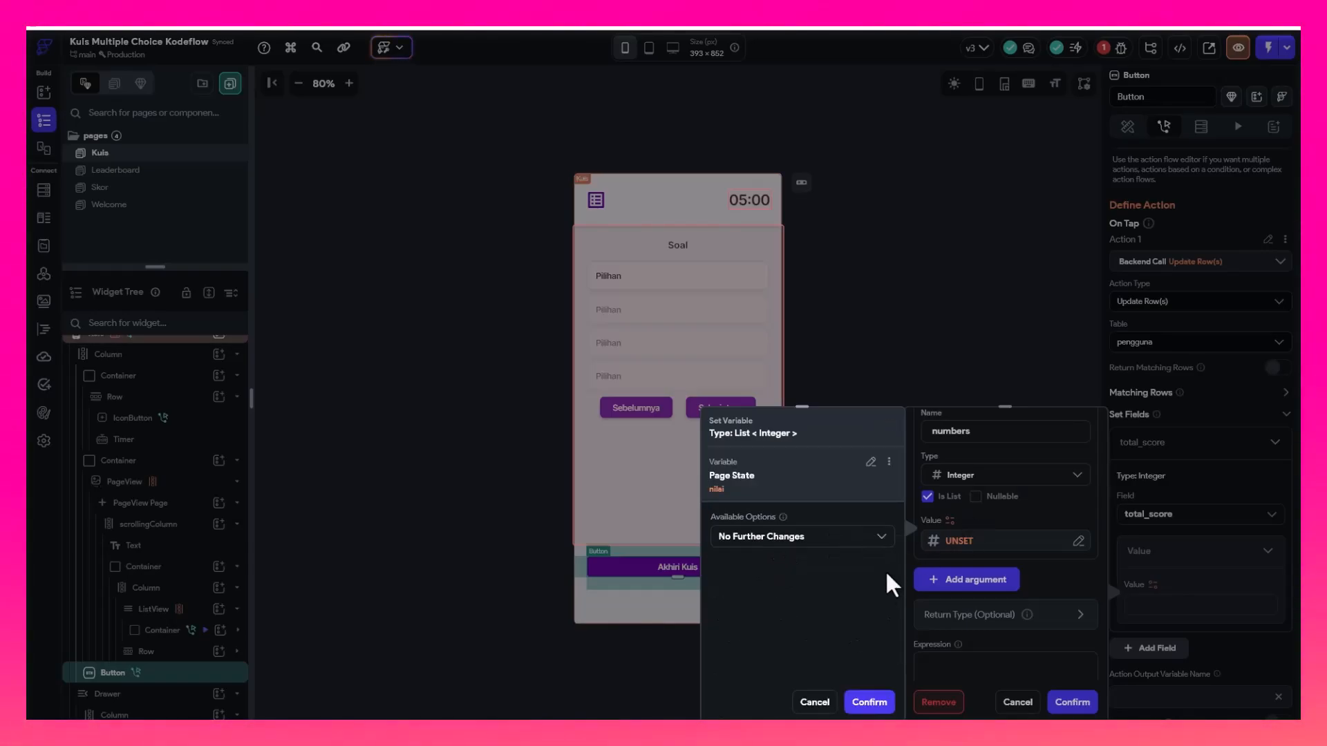
left_click(869, 702)
Enter numbers.reduce((a,b)=>a+b) as the code expression for total_score and check it for errors
scroll(981, 529, "down", 2)
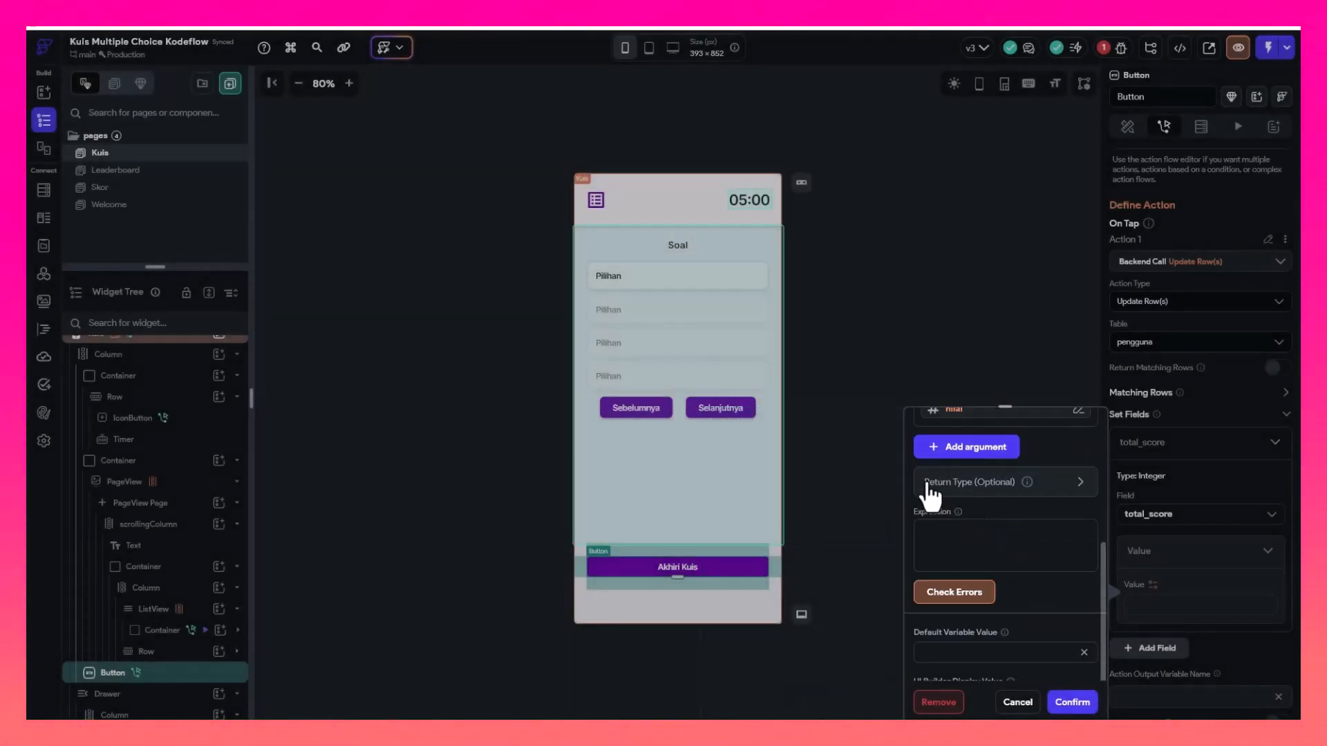
left_click(1061, 492)
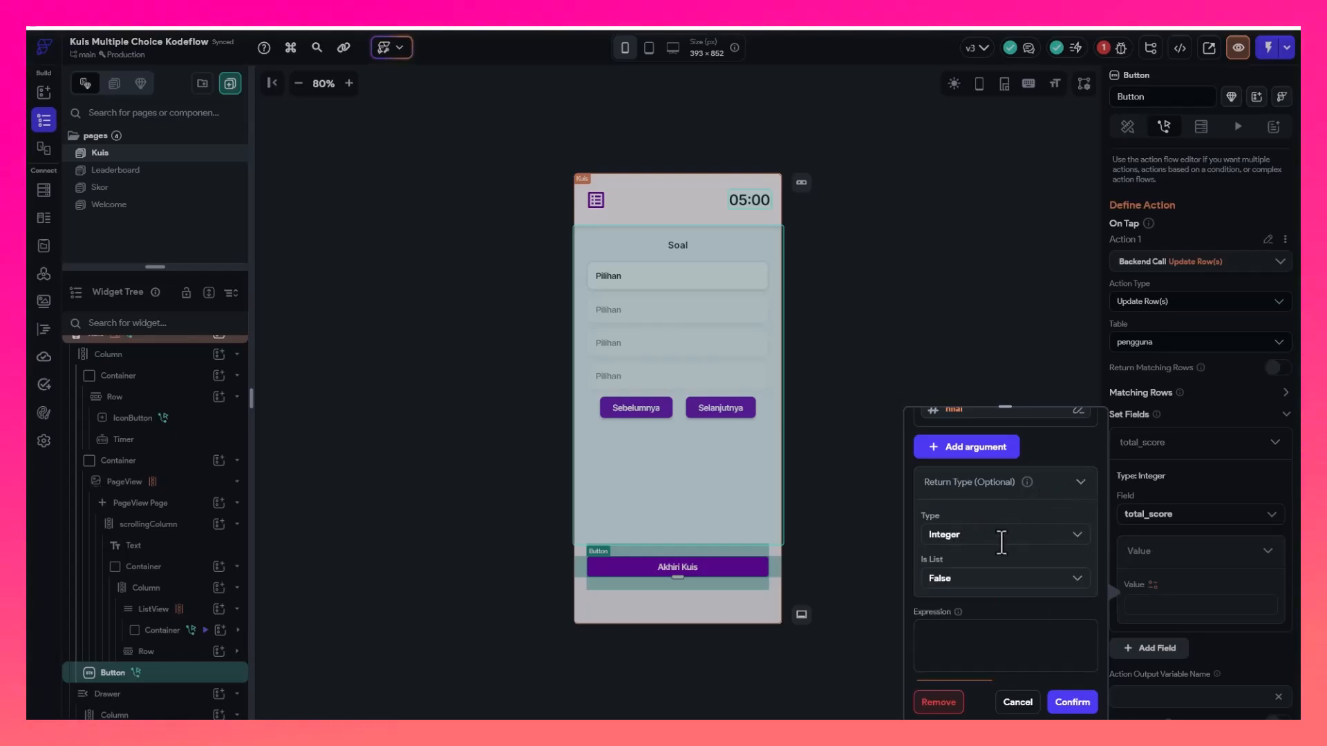
left_click(1056, 488)
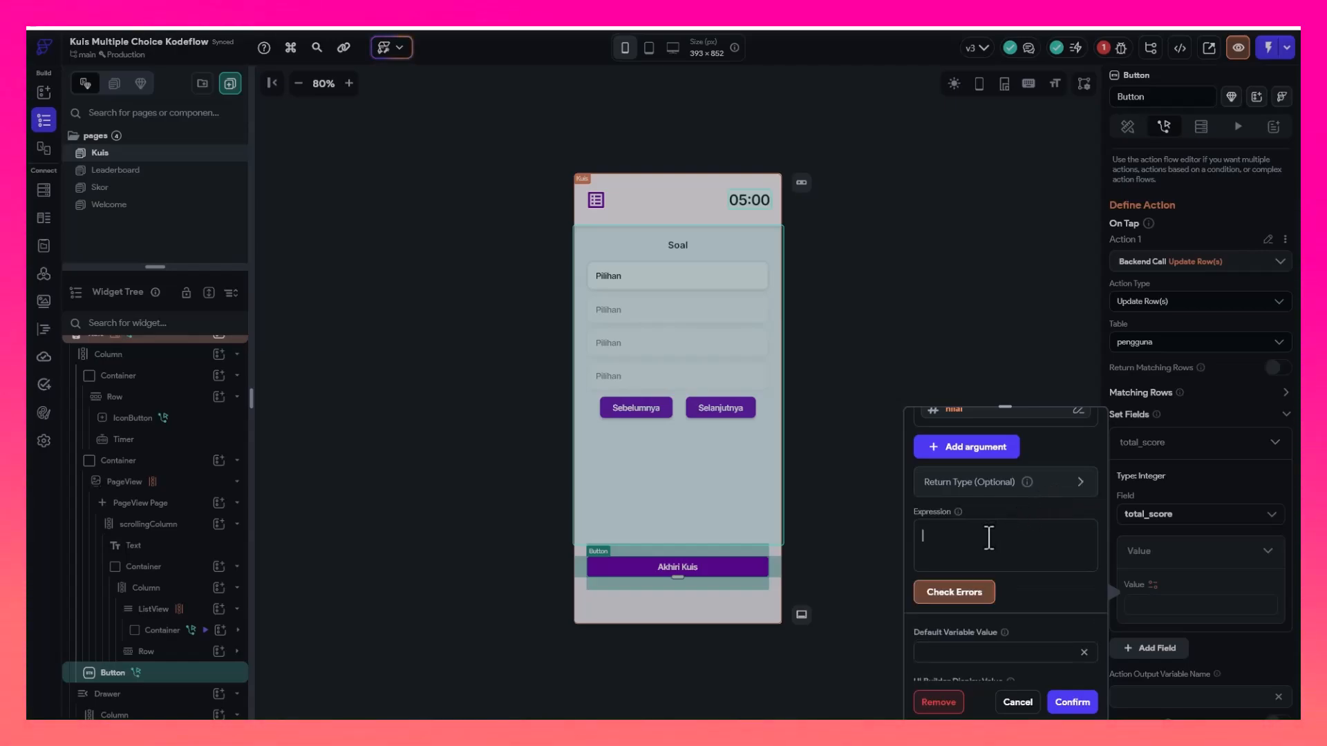
type("numbers.reduce((a,b)=>a+b")
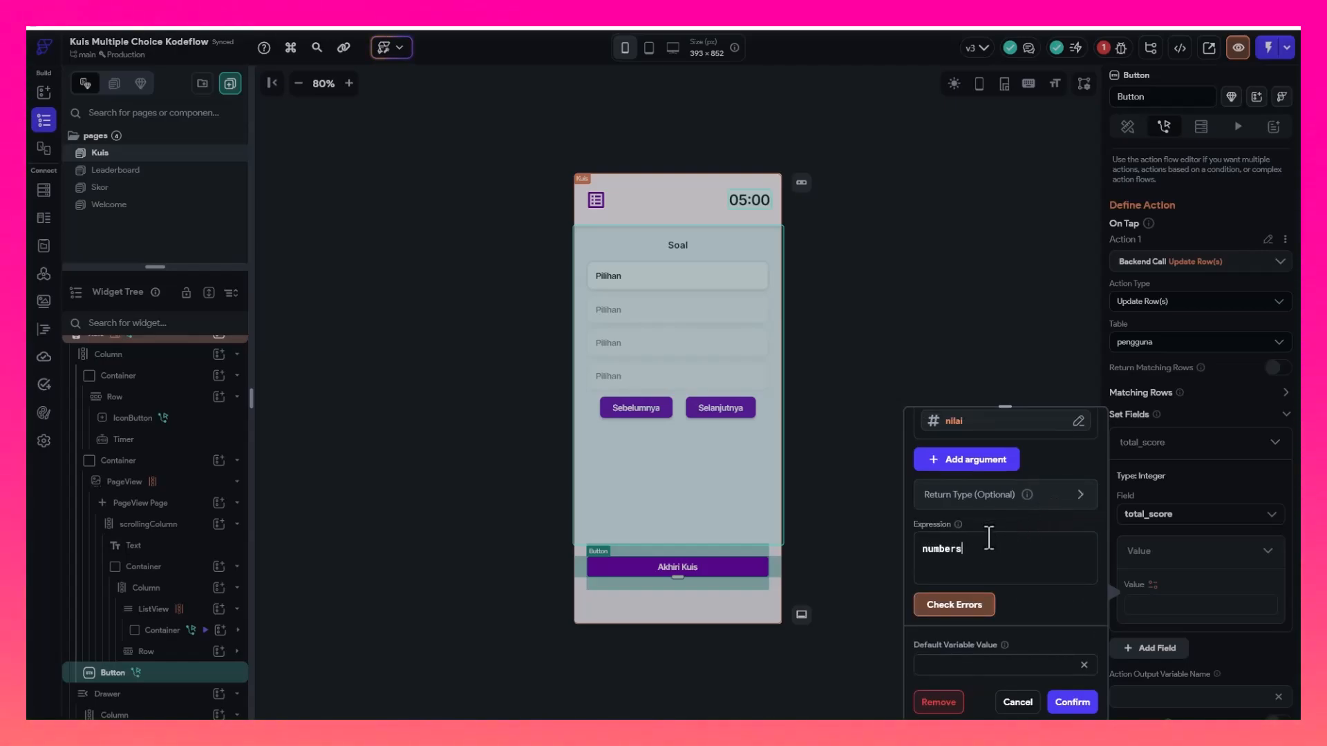
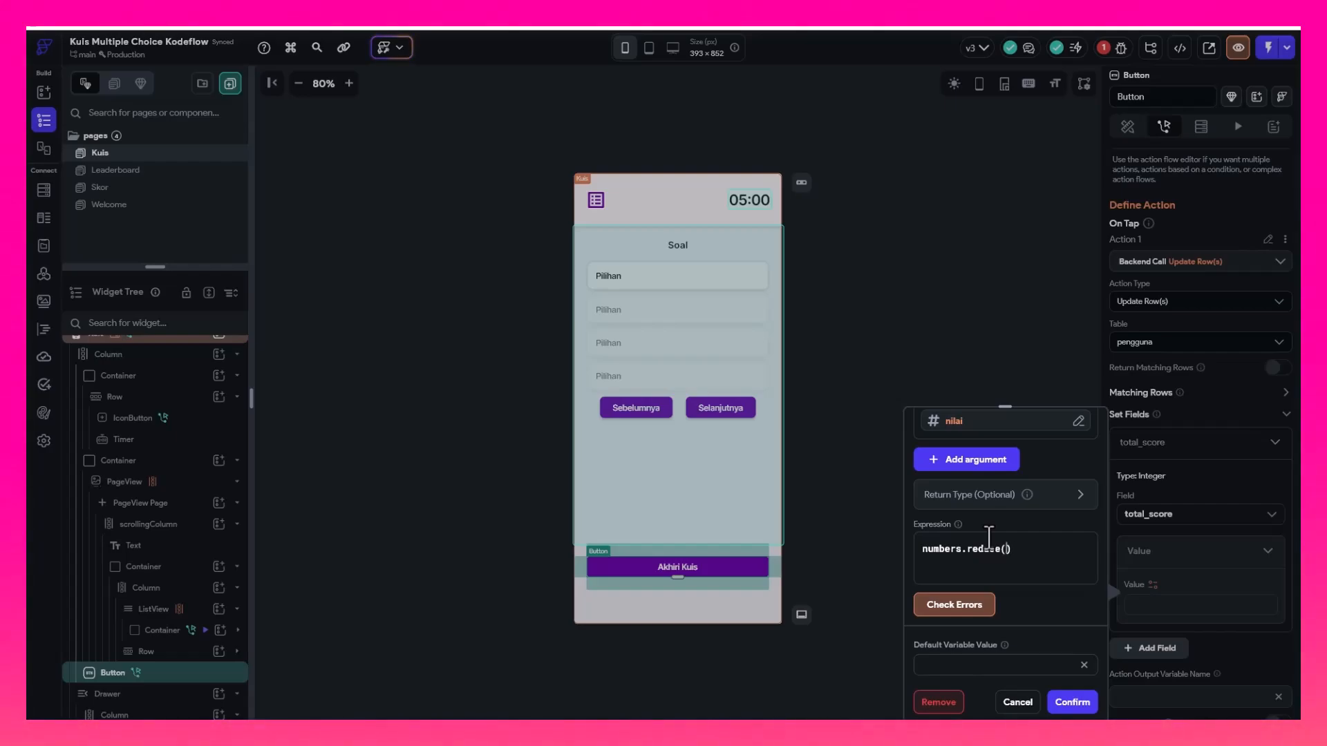
type(")")
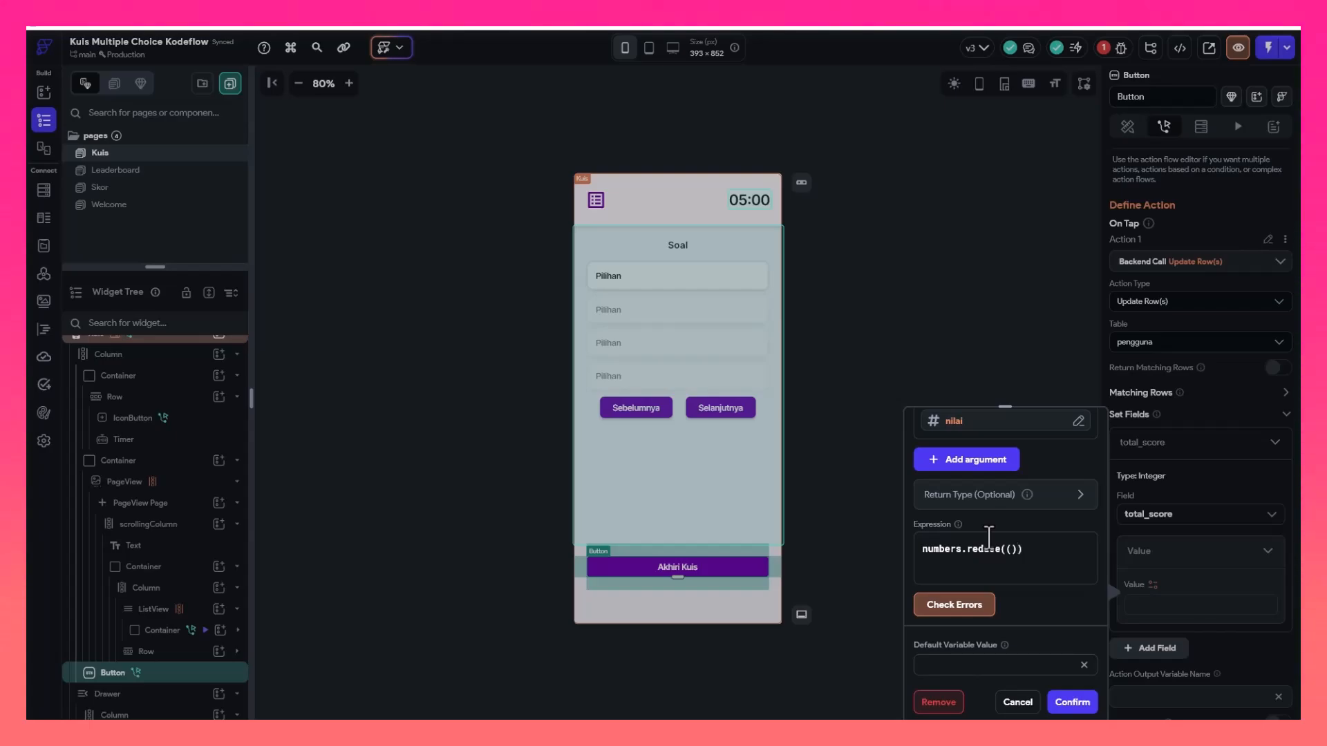
type("a,")
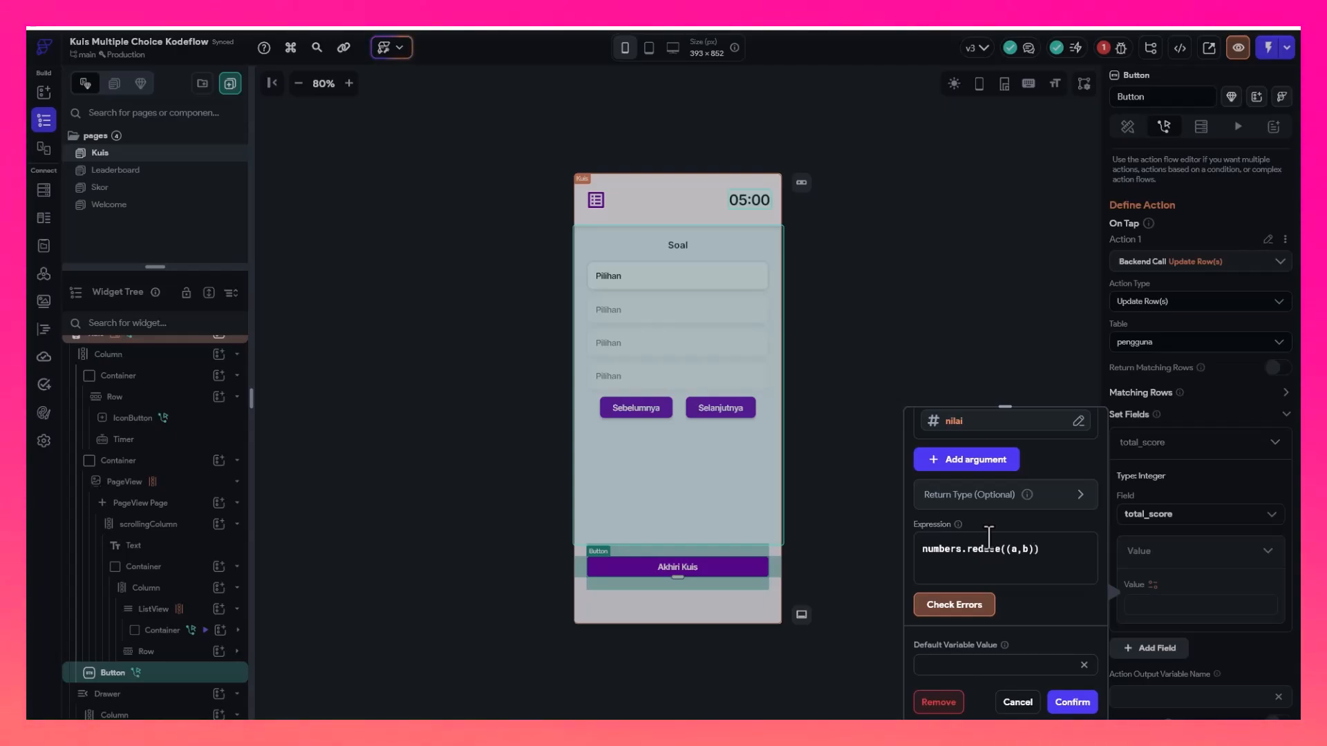
type("b)=")
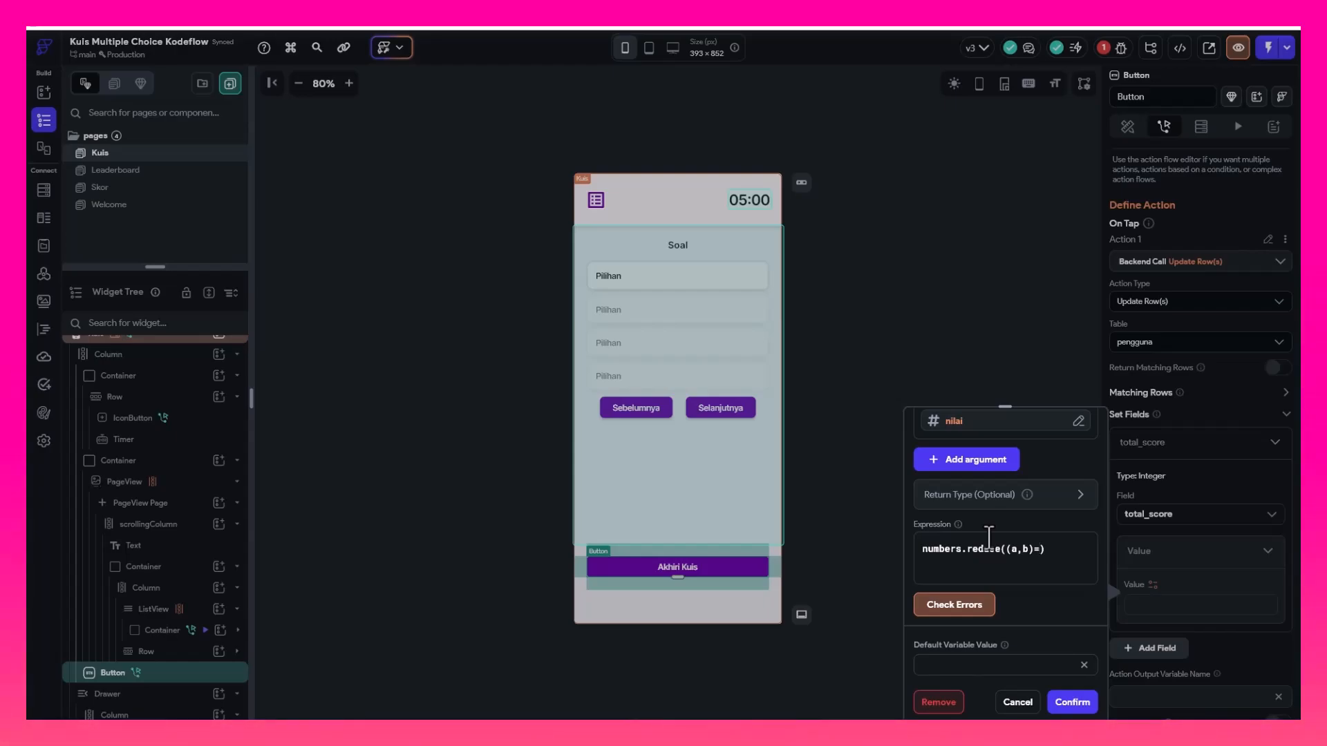
type(">a+b")
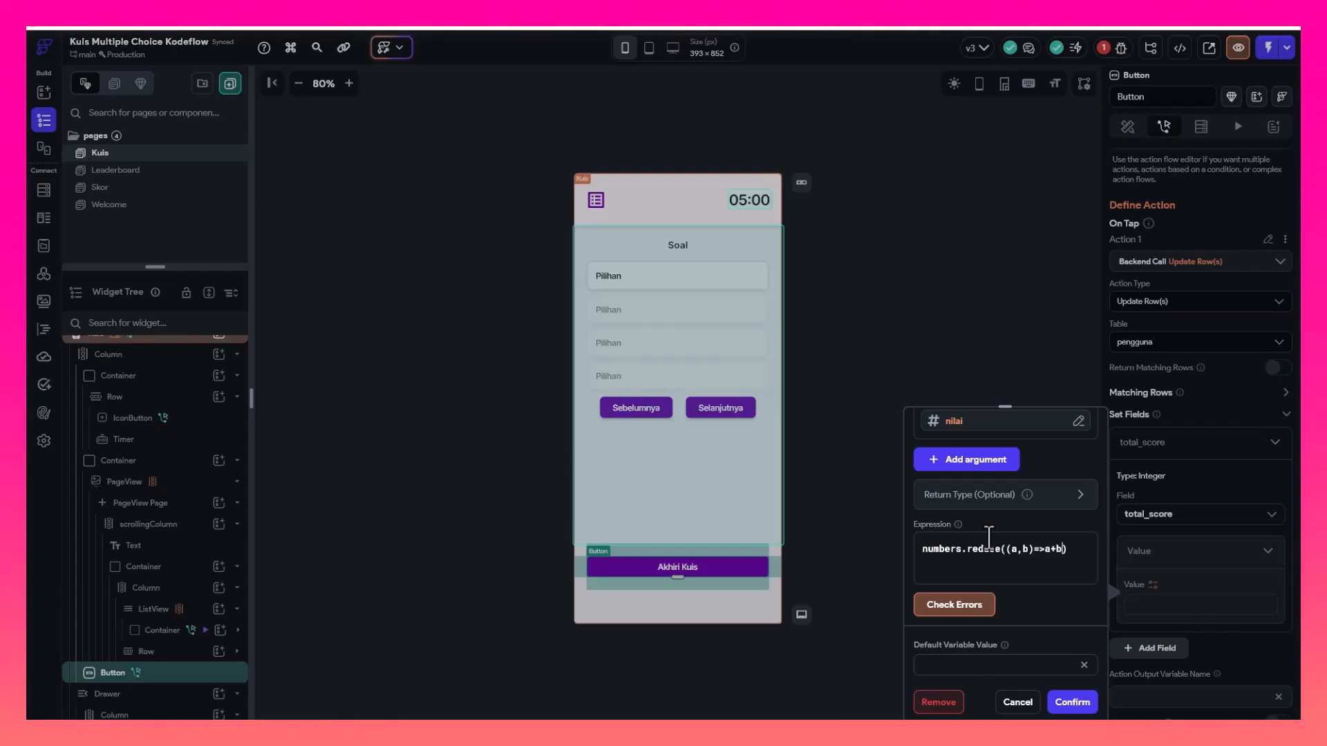
left_click(976, 608)
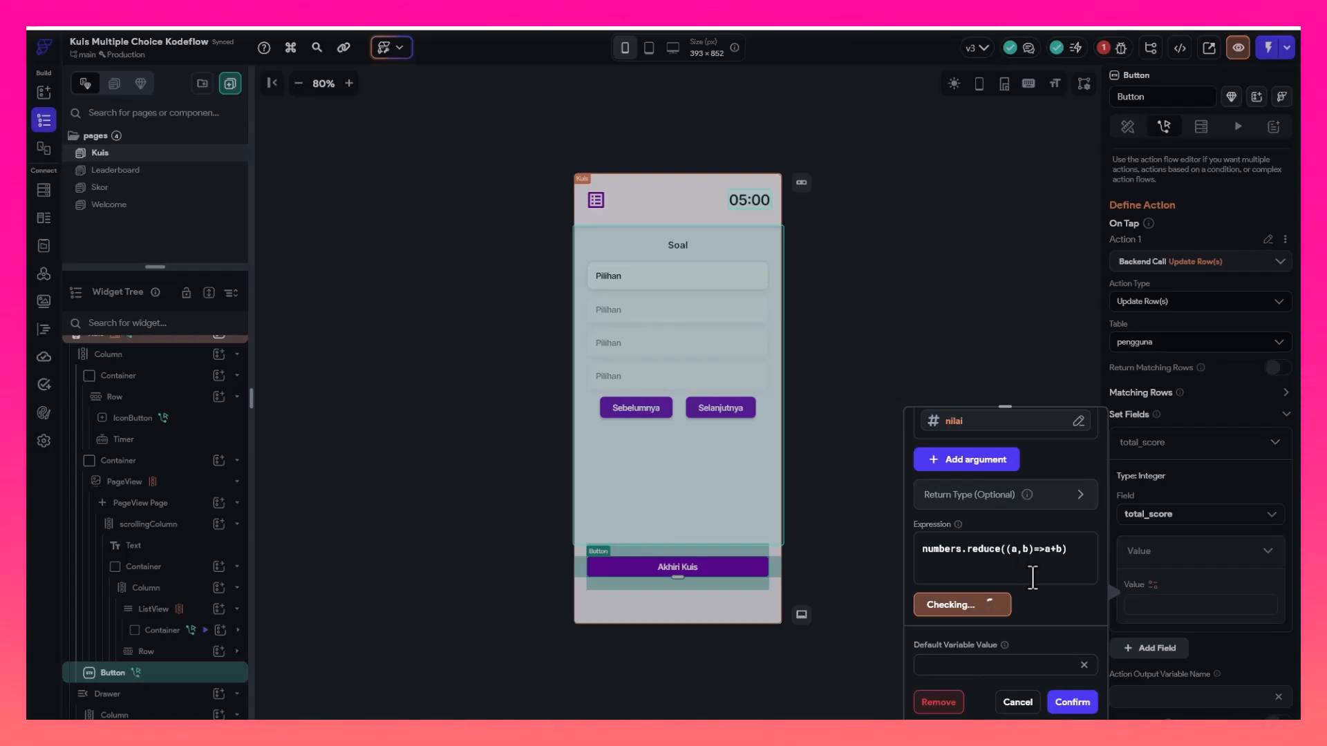
Review the numbers argument's settings, the summing expression and its generated code preview
scroll(1023, 601, "down", 2)
scroll(1028, 590, "up", 5)
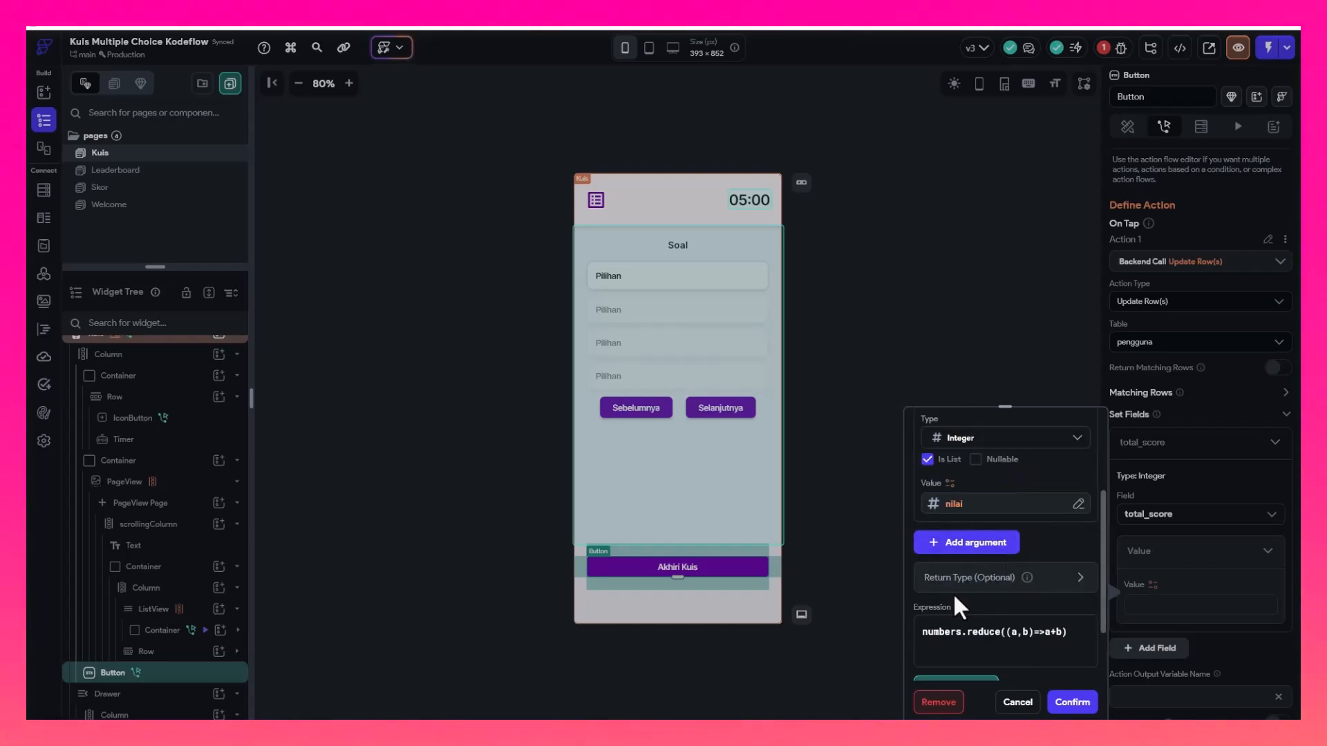
scroll(1034, 575, "down", 3)
left_click_drag(1068, 569, 934, 572)
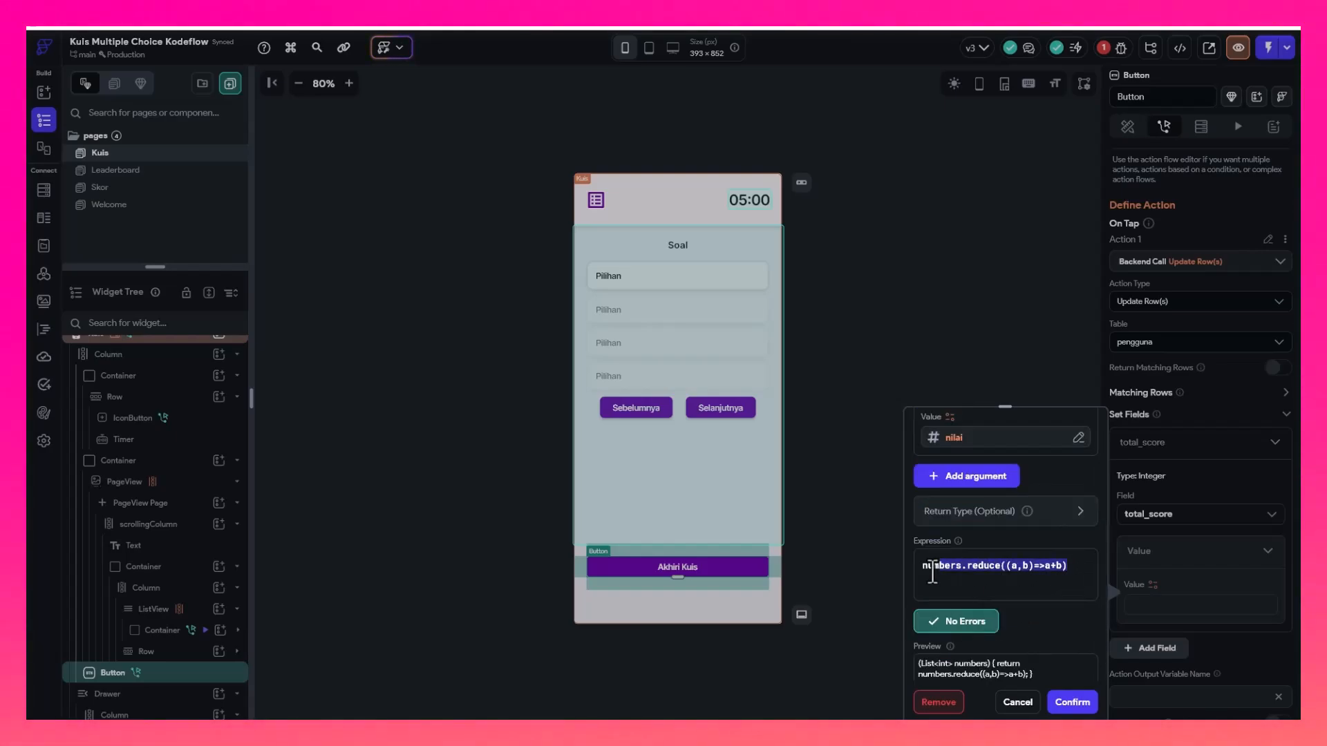
scroll(973, 574, "up", 3)
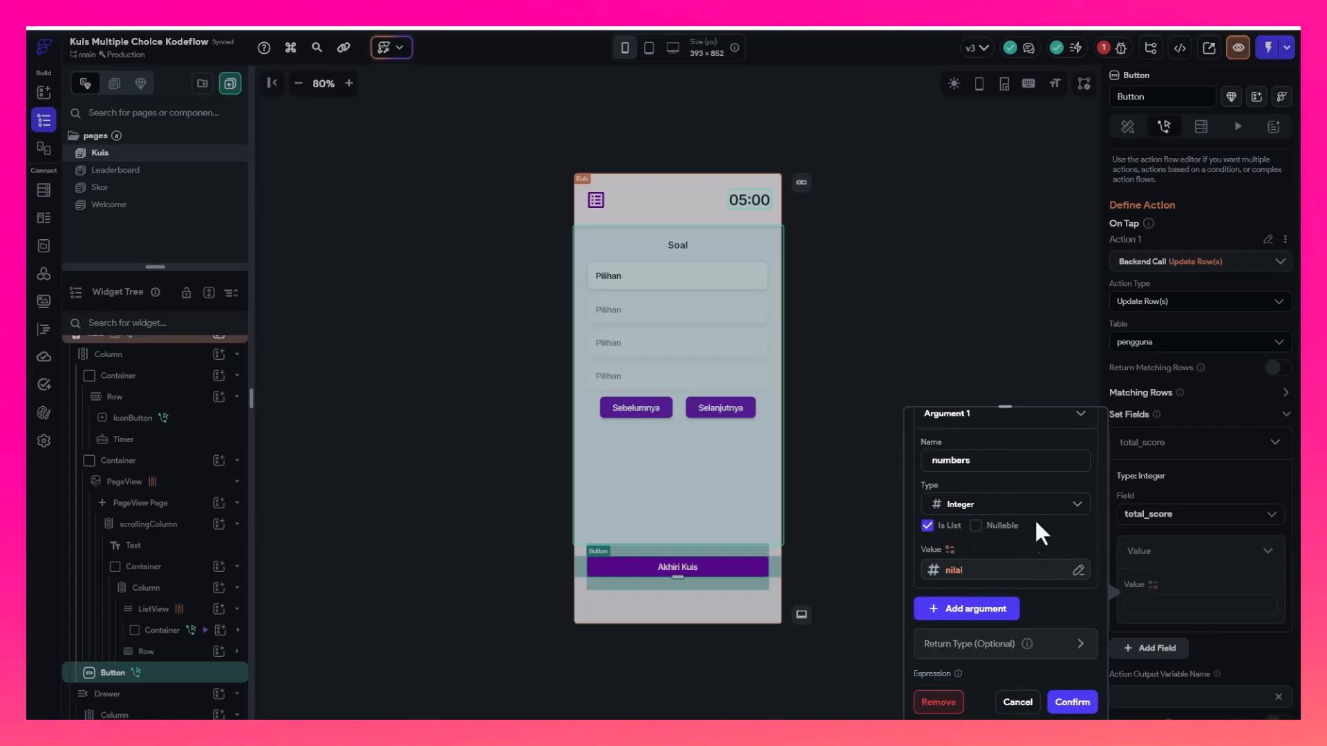
scroll(955, 526, "down", 2)
scroll(1004, 498, "up", 2)
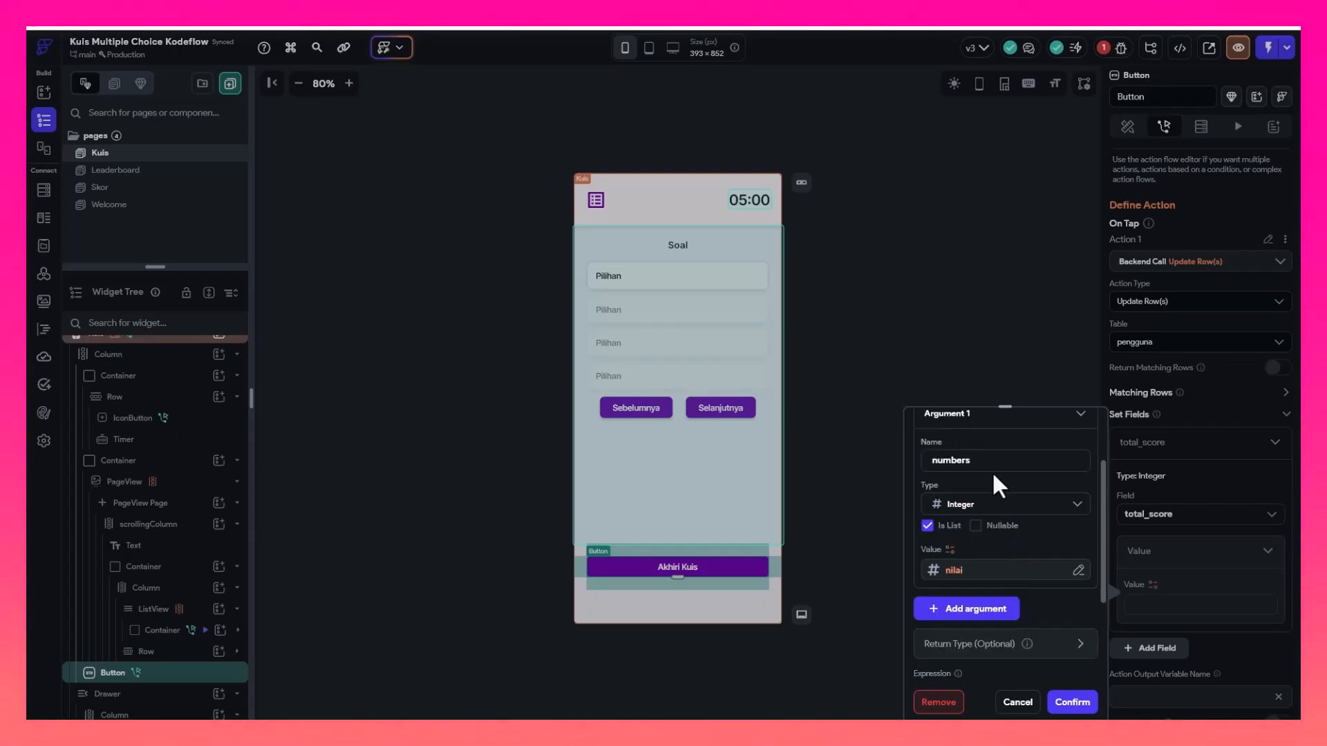
scroll(983, 588, "down", 2)
left_click(1071, 570)
scroll(1009, 553, "down", 2)
scroll(1072, 533, "up", 1)
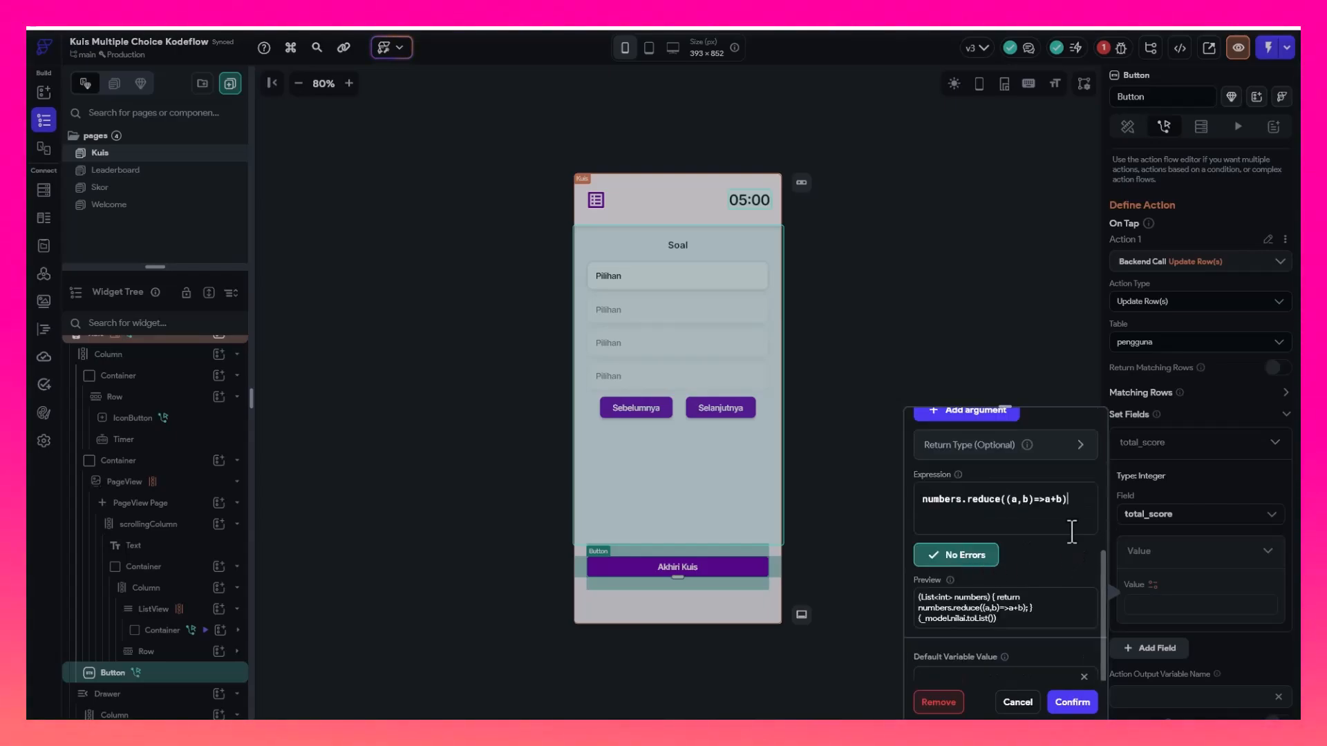
left_click(998, 510)
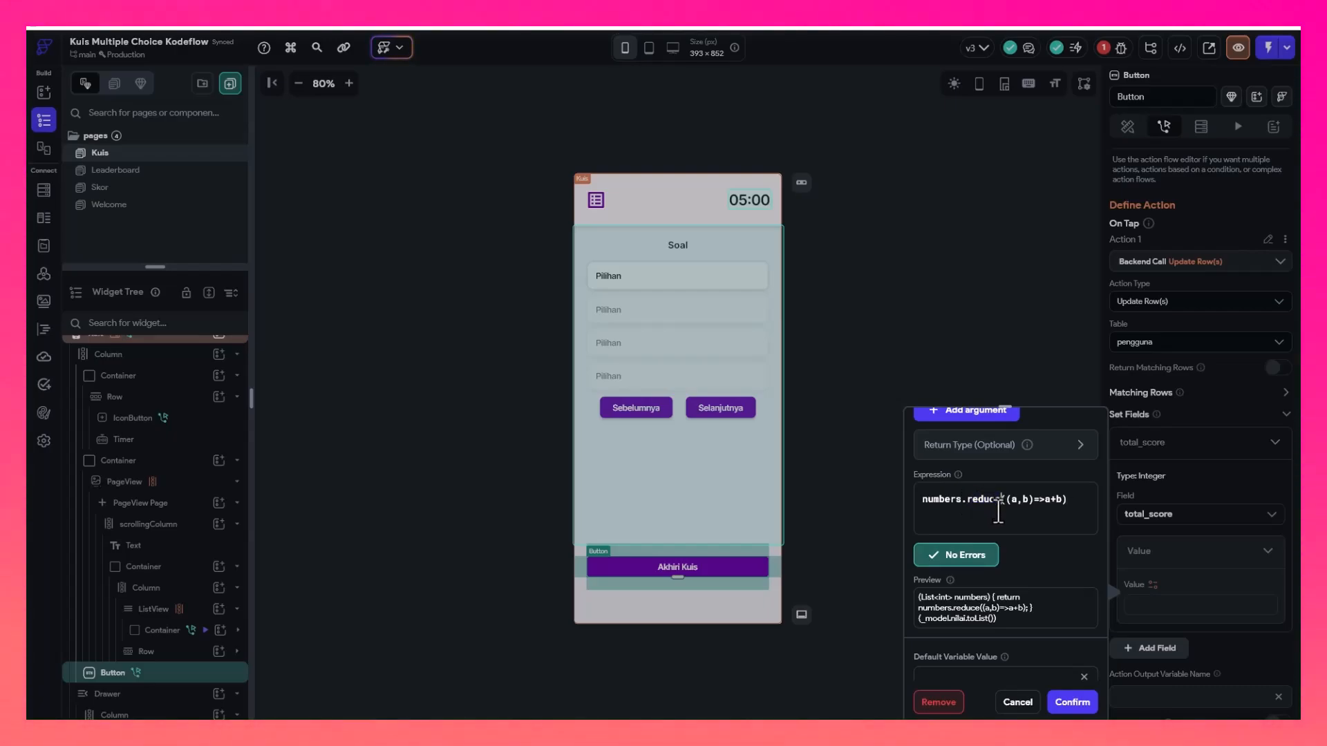
left_click_drag(1066, 509, 916, 509)
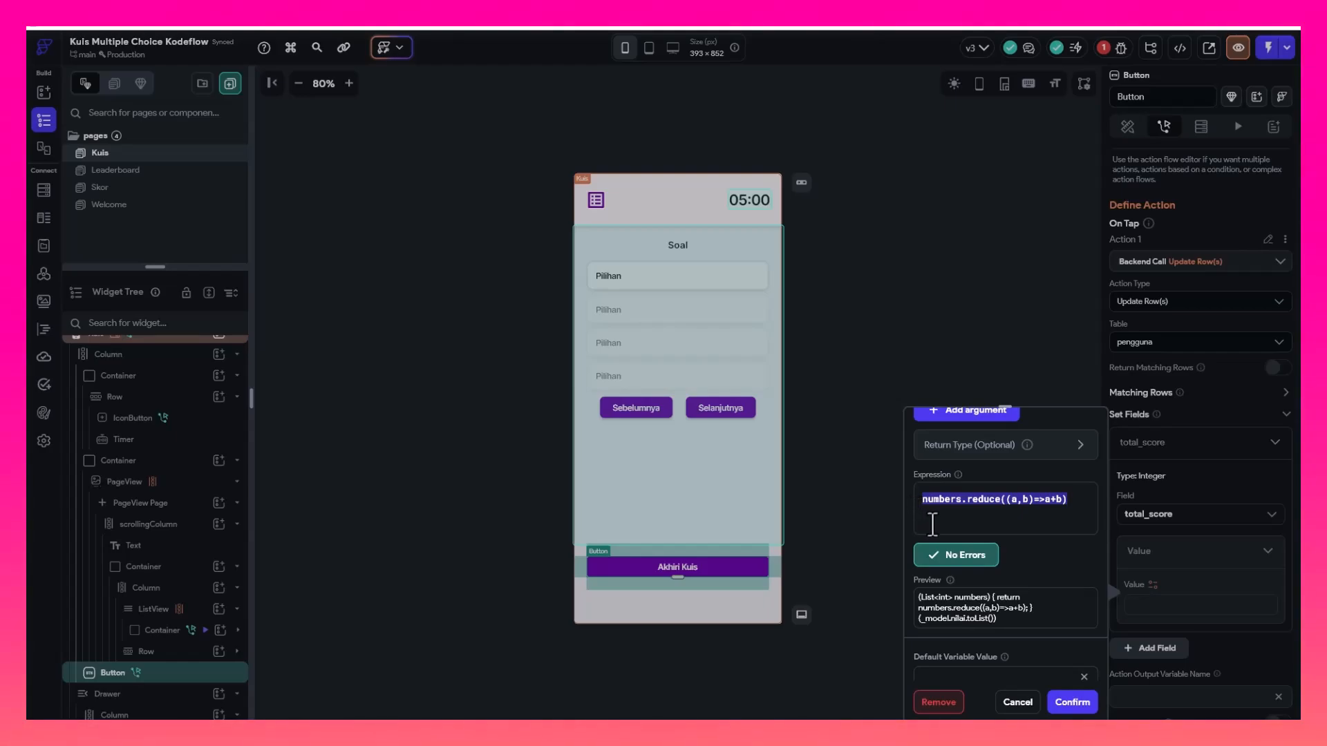
scroll(940, 539, "up", 2)
scroll(988, 543, "down", 2)
left_click_drag(1071, 498, 916, 499)
scroll(960, 512, "down", 1)
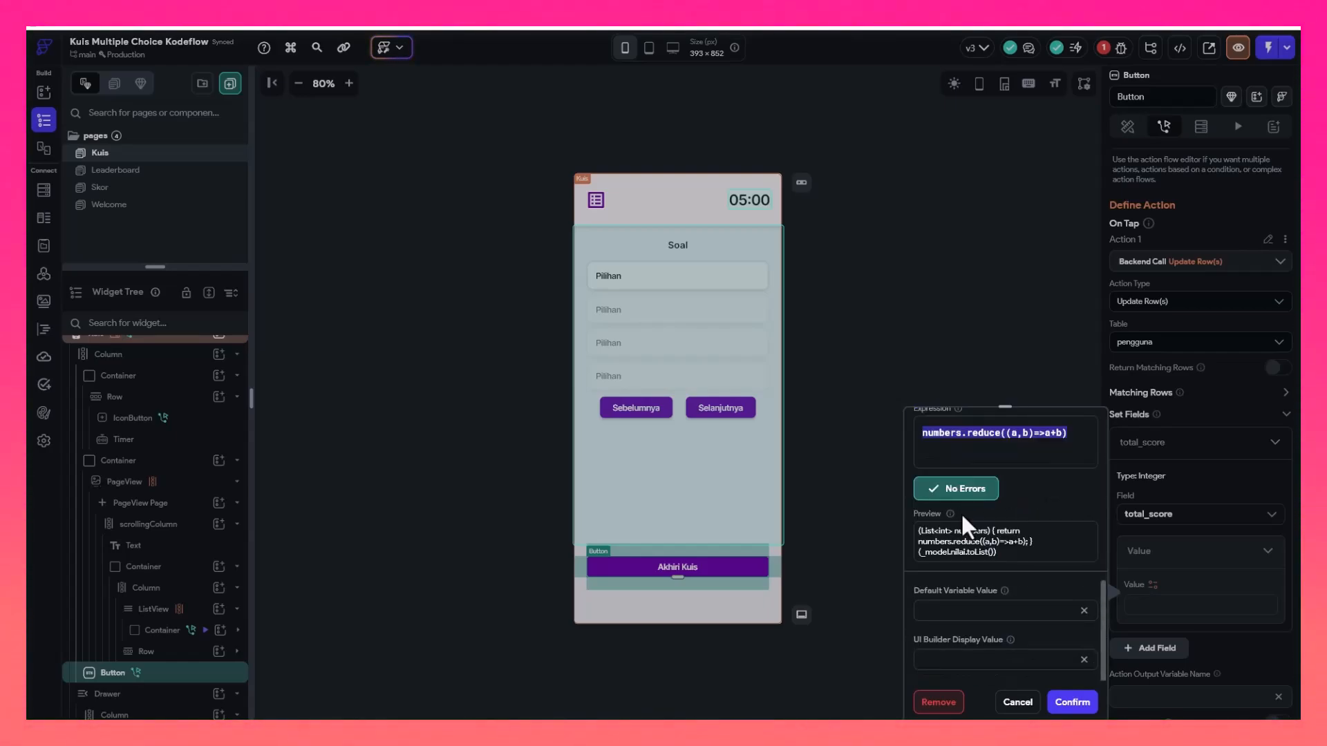
scroll(984, 513, "up", 4)
scroll(1010, 564, "down", 5)
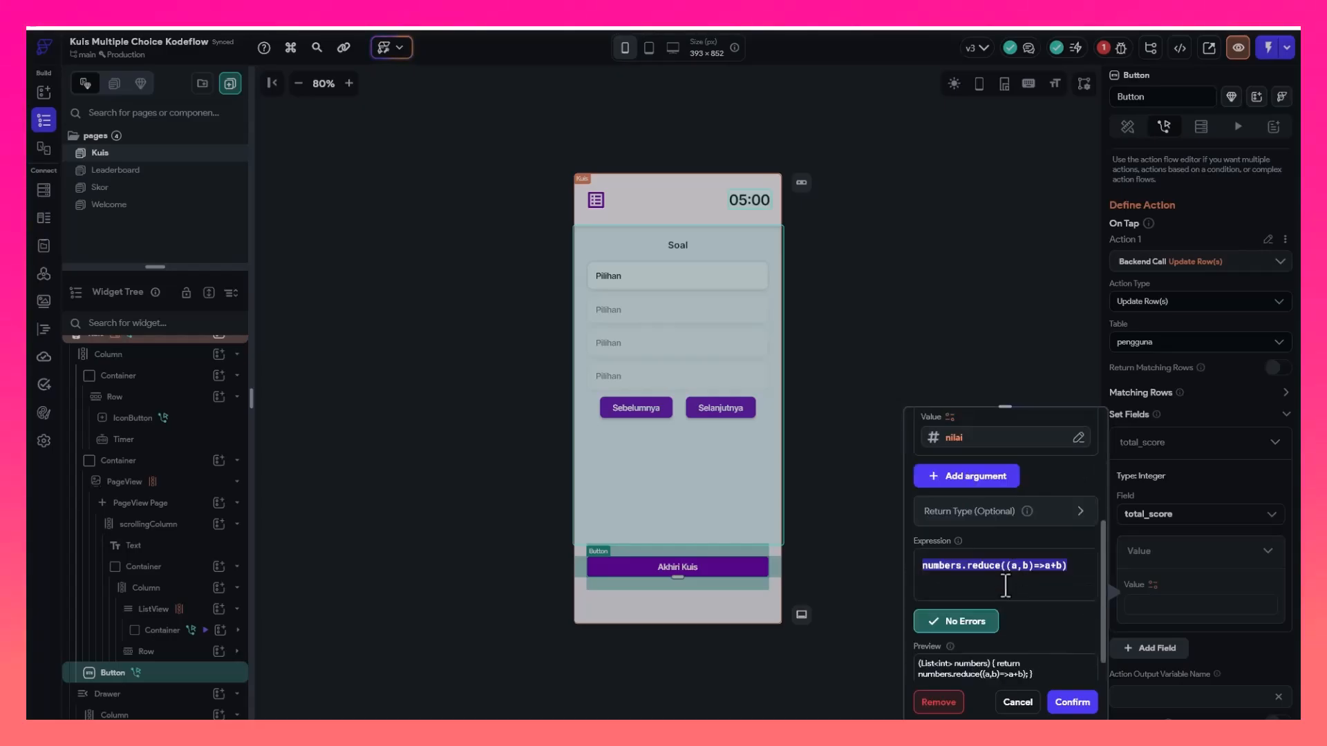
Set the code expression's default variable value to 0, confirm it as total_score's value and collapse the field
left_click(992, 612)
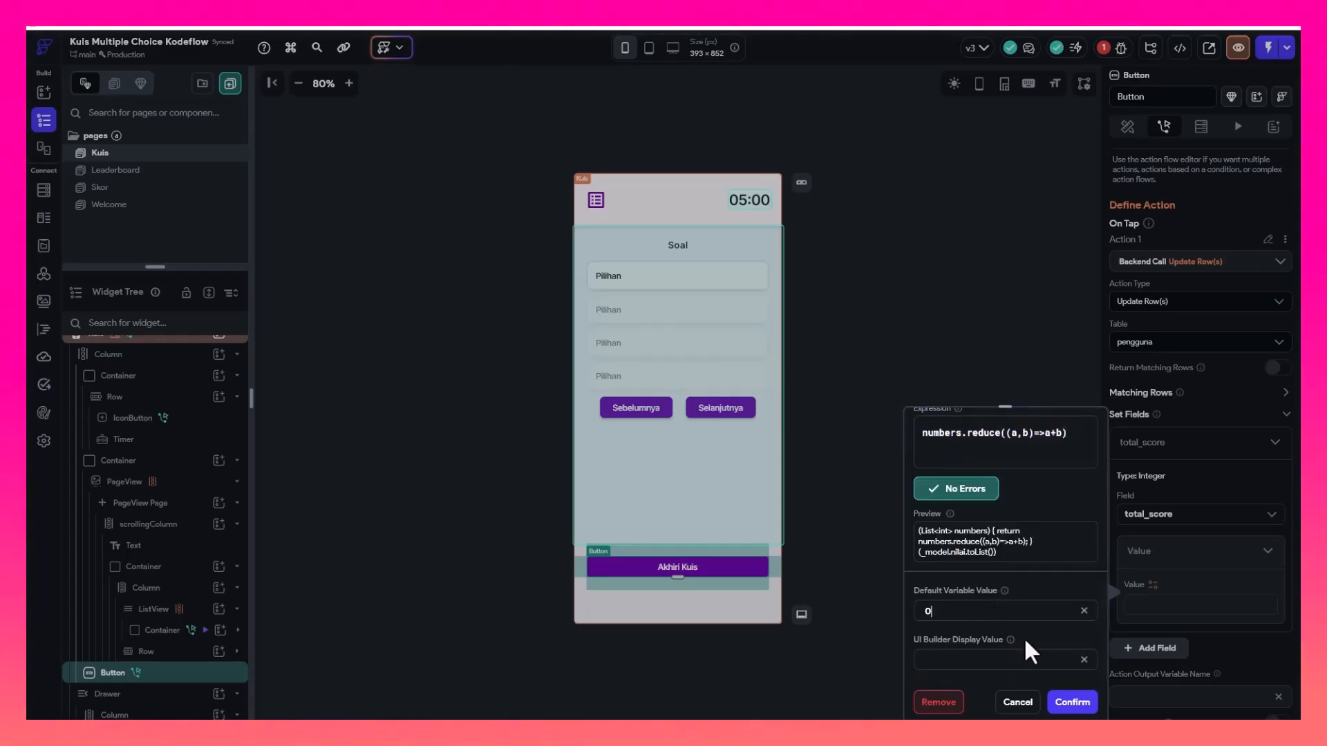
left_click(1072, 703)
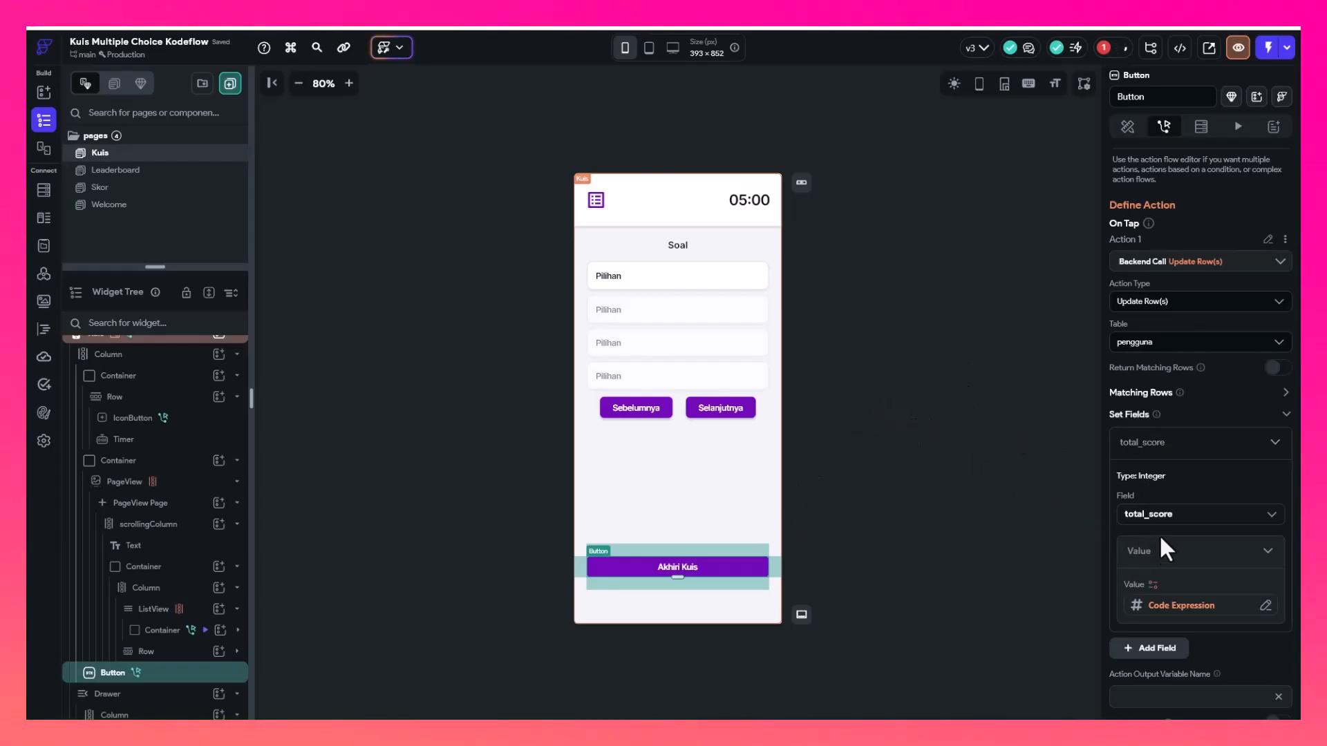
scroll(1154, 533, "up", 2)
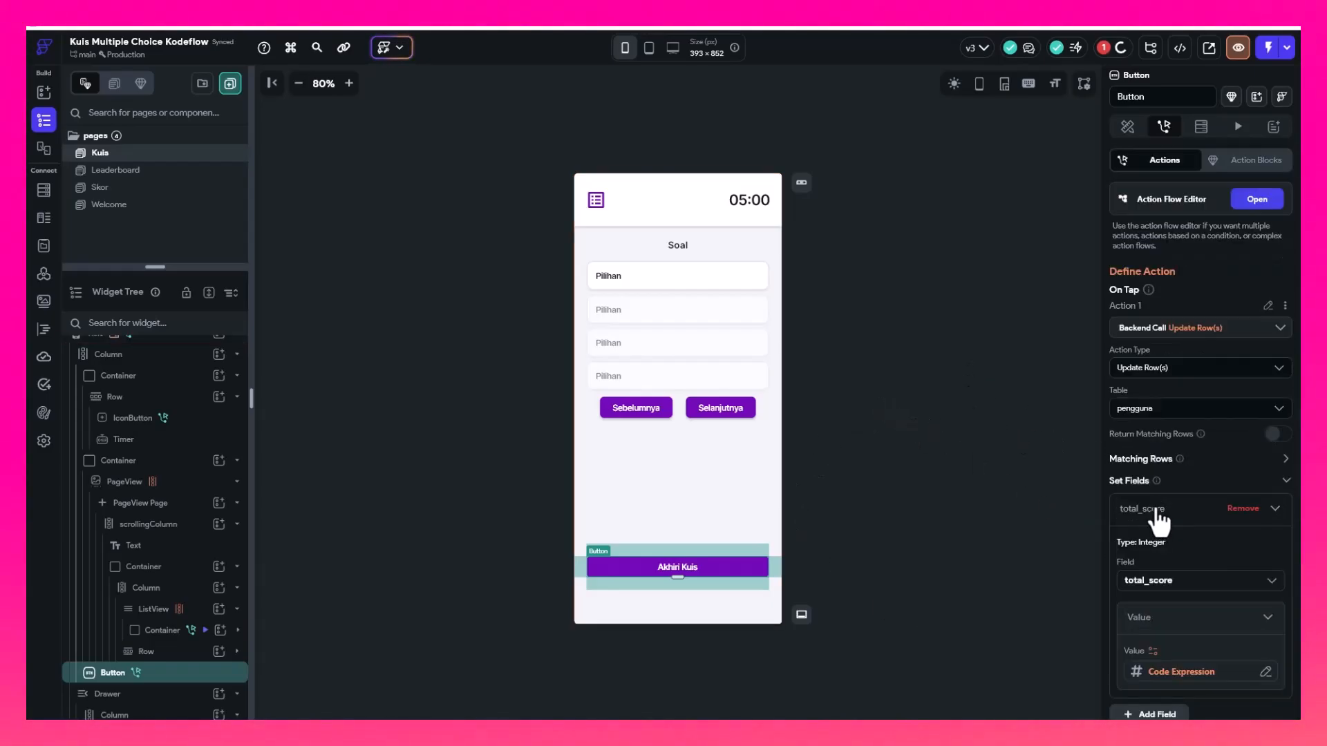
left_click(1160, 511)
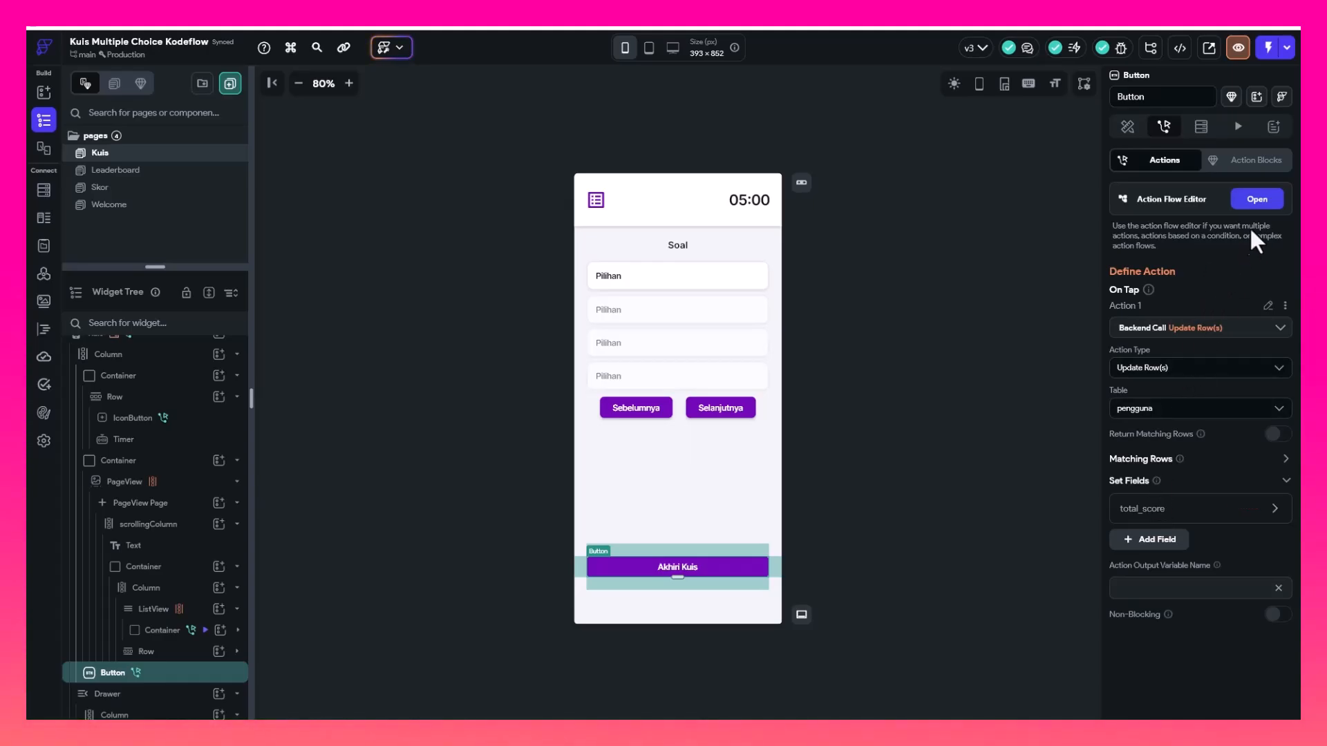
Add a Navigate To Skor action after the Akhiri Kuis button's Update Row(s) call, with back navigation disallowed
left_click(1256, 203)
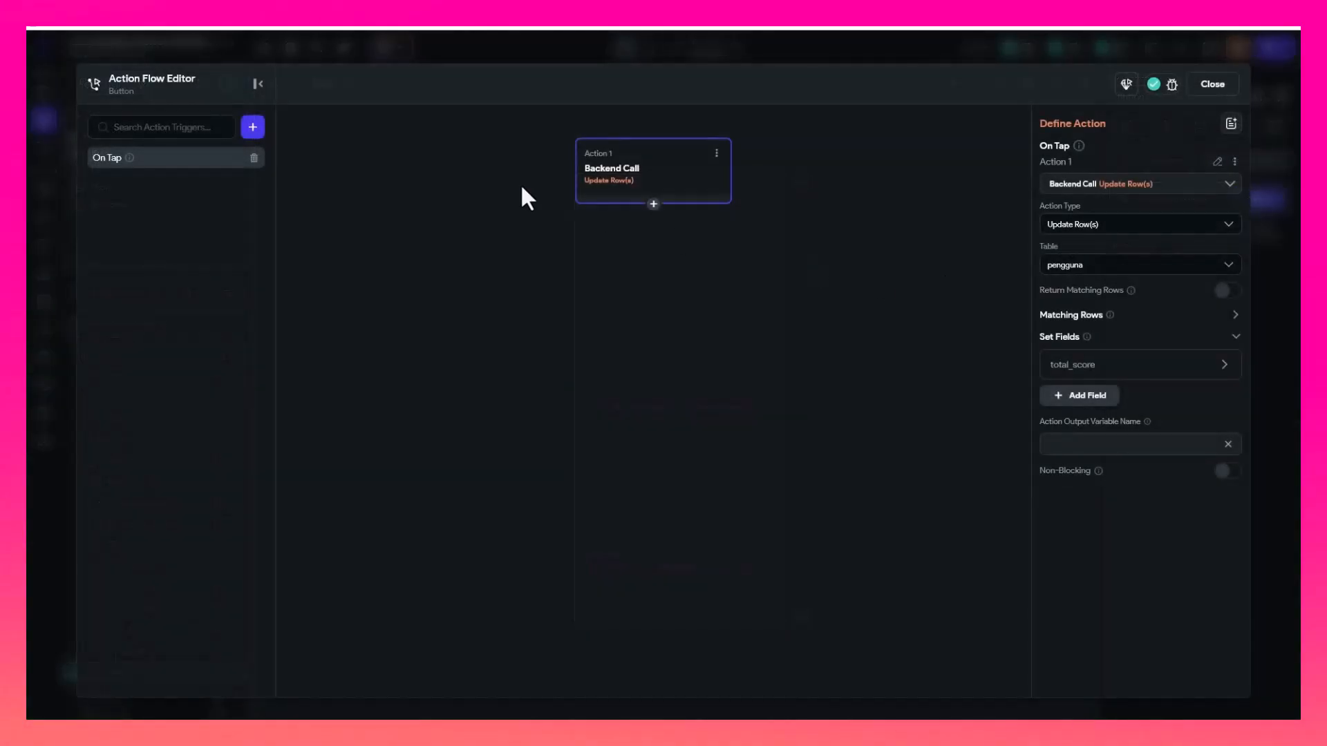
left_click(654, 205)
left_click(642, 231)
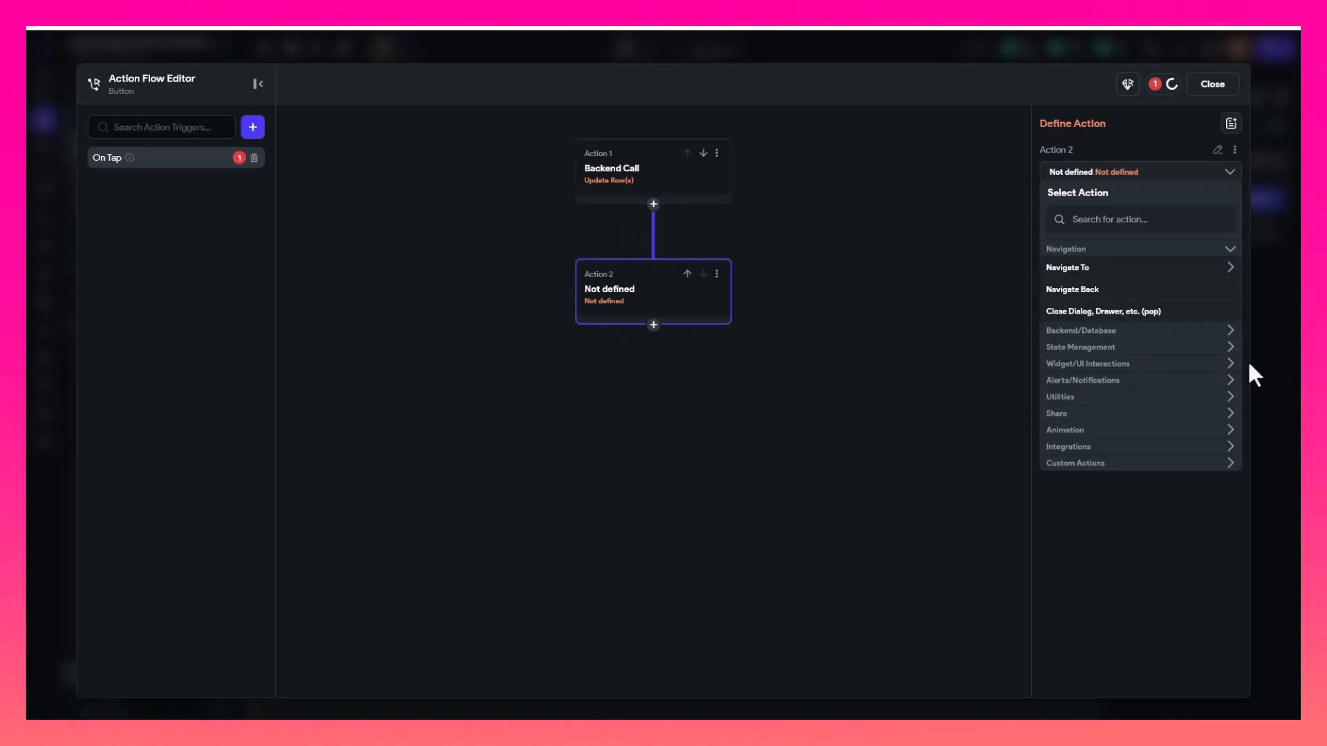
left_click(1126, 269)
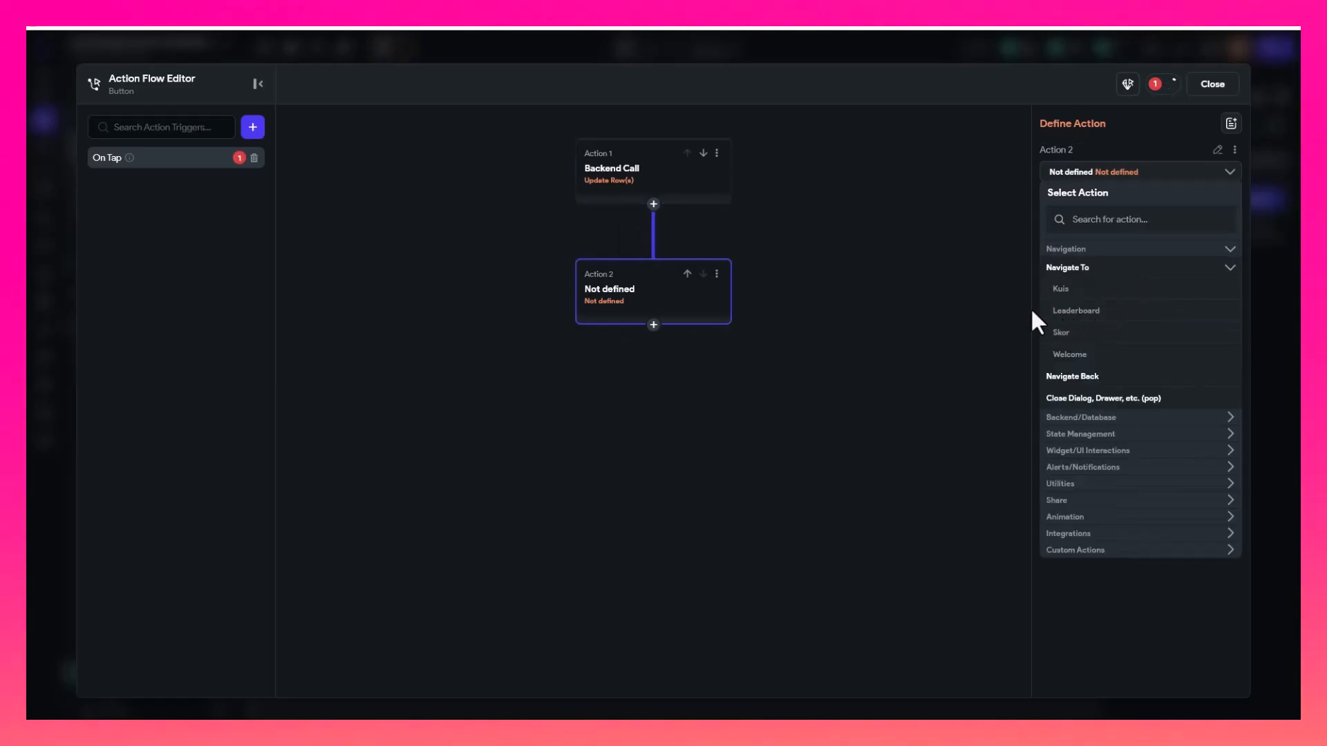
left_click(1072, 346)
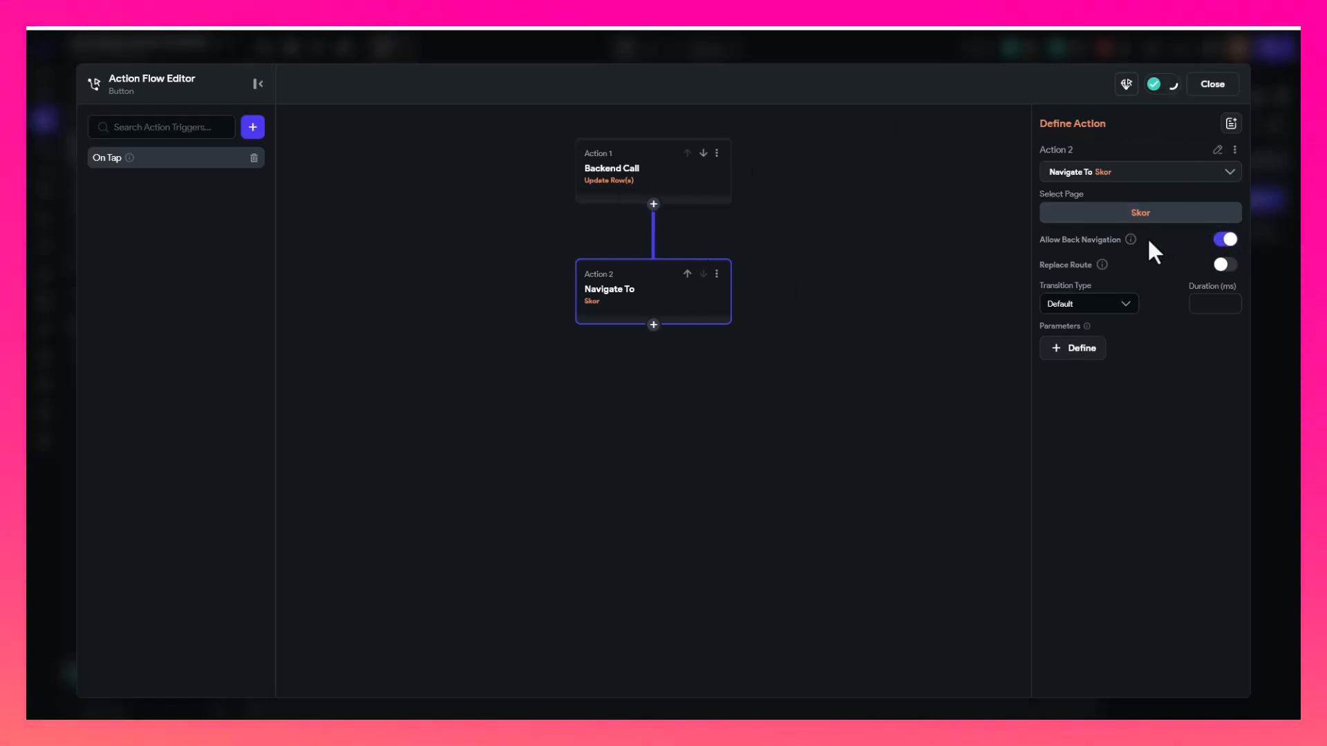
left_click(1225, 239)
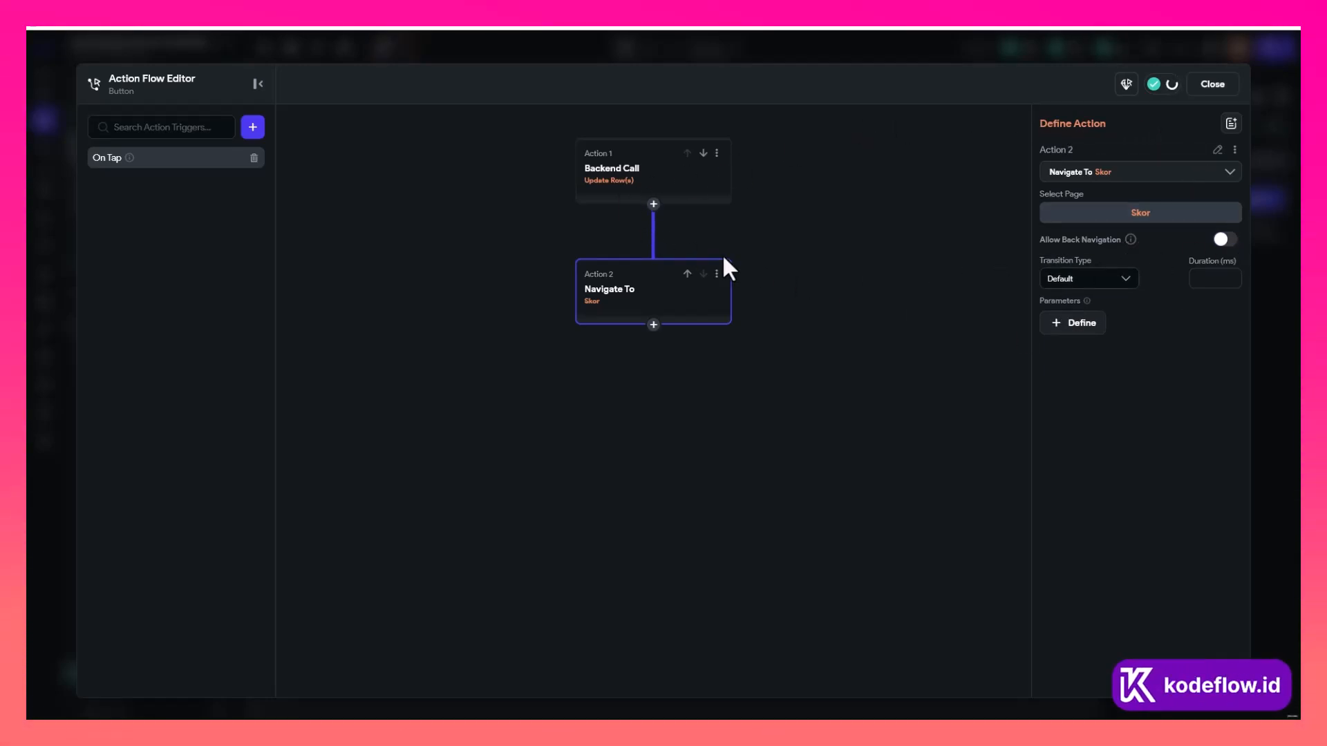
left_click(635, 197)
left_click(629, 297)
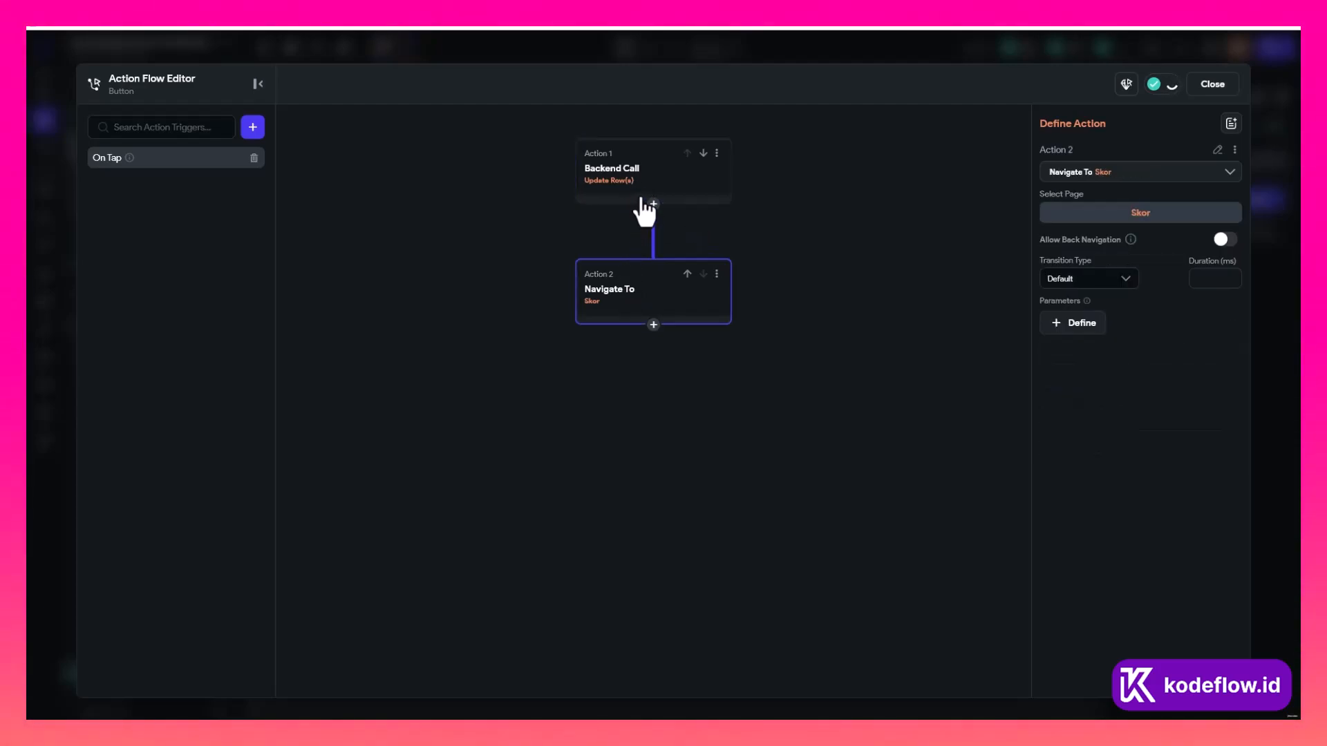
left_click(1211, 87)
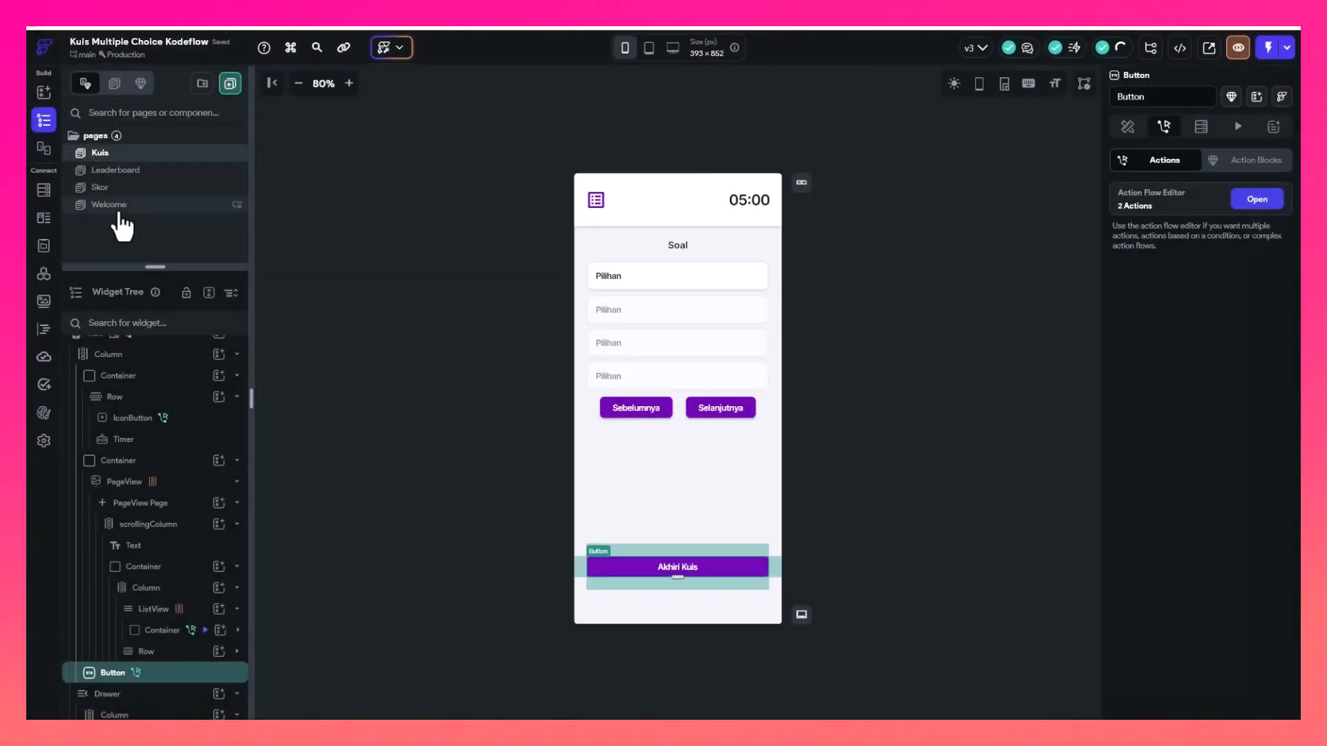
Define a required Integer page parameter named totalSkor on the Skor page
left_click(118, 188)
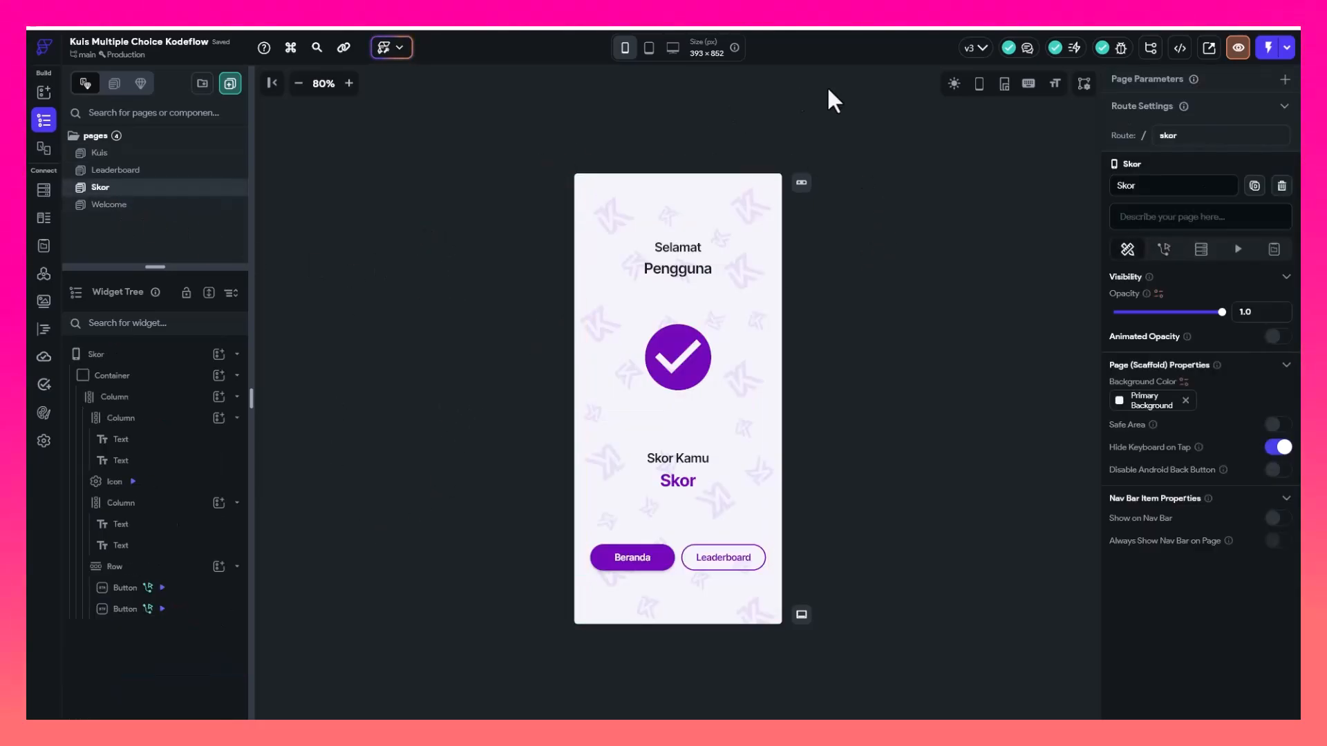
left_click(1286, 81)
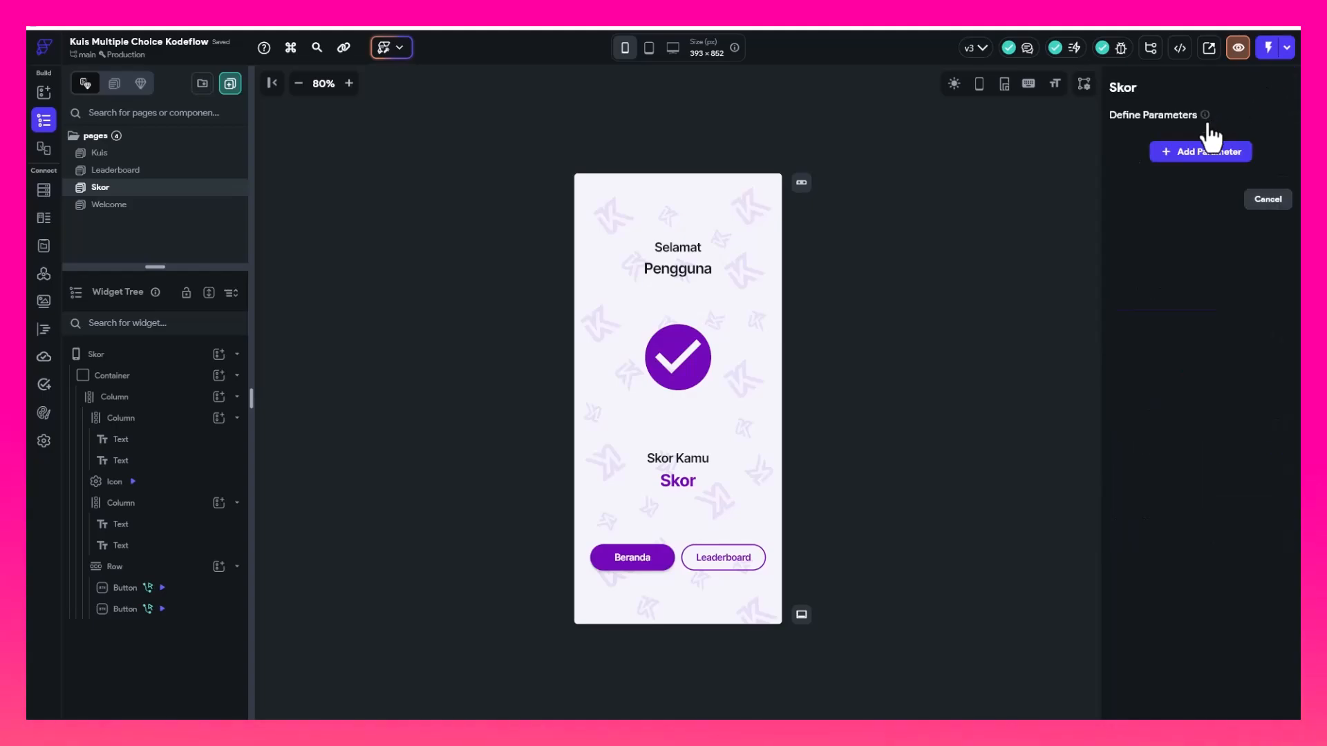
left_click(1186, 150)
left_click(1149, 201)
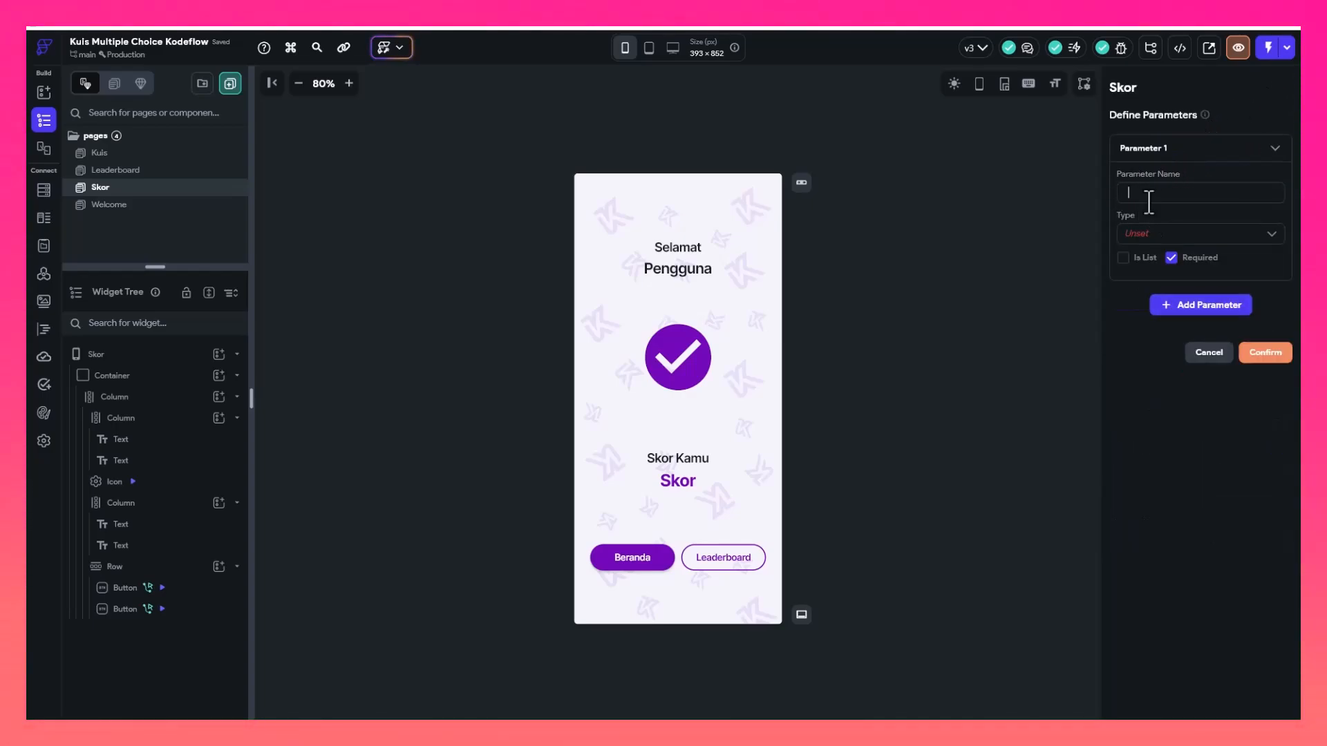
type("totalSkor")
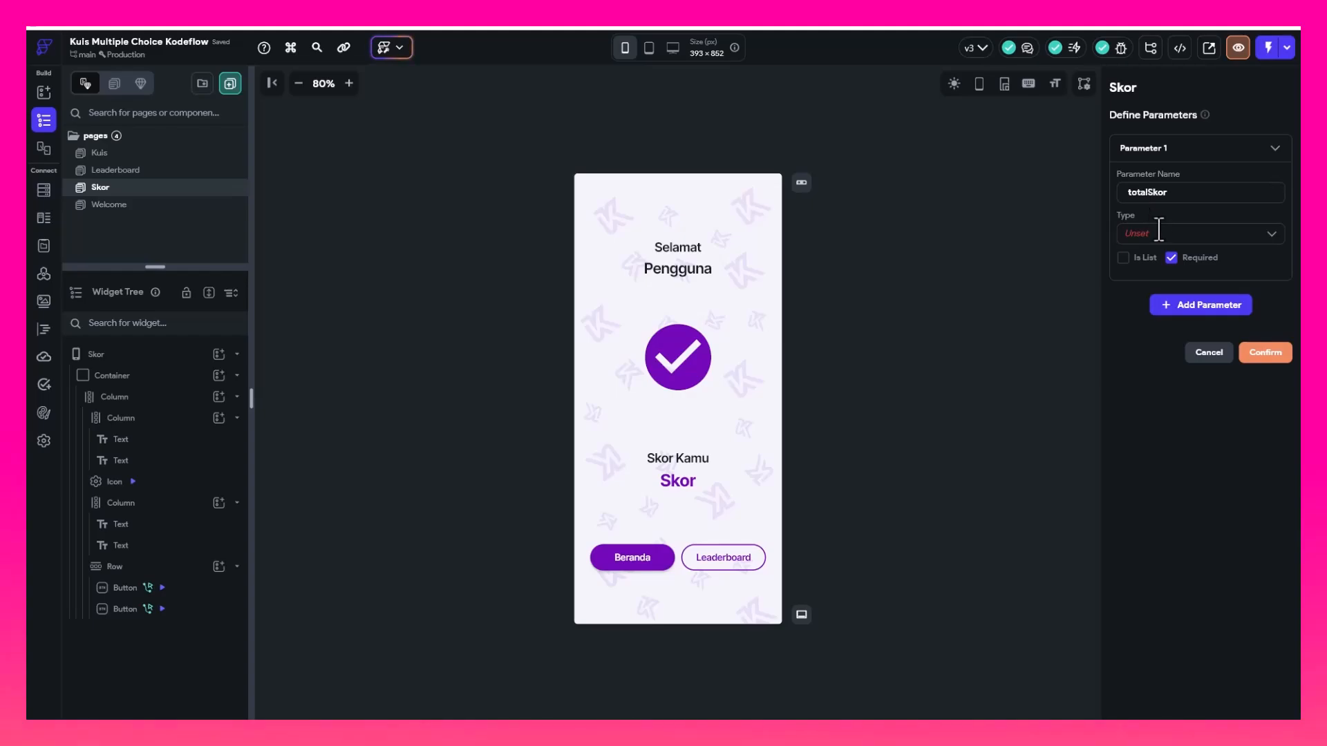
left_click(1159, 233)
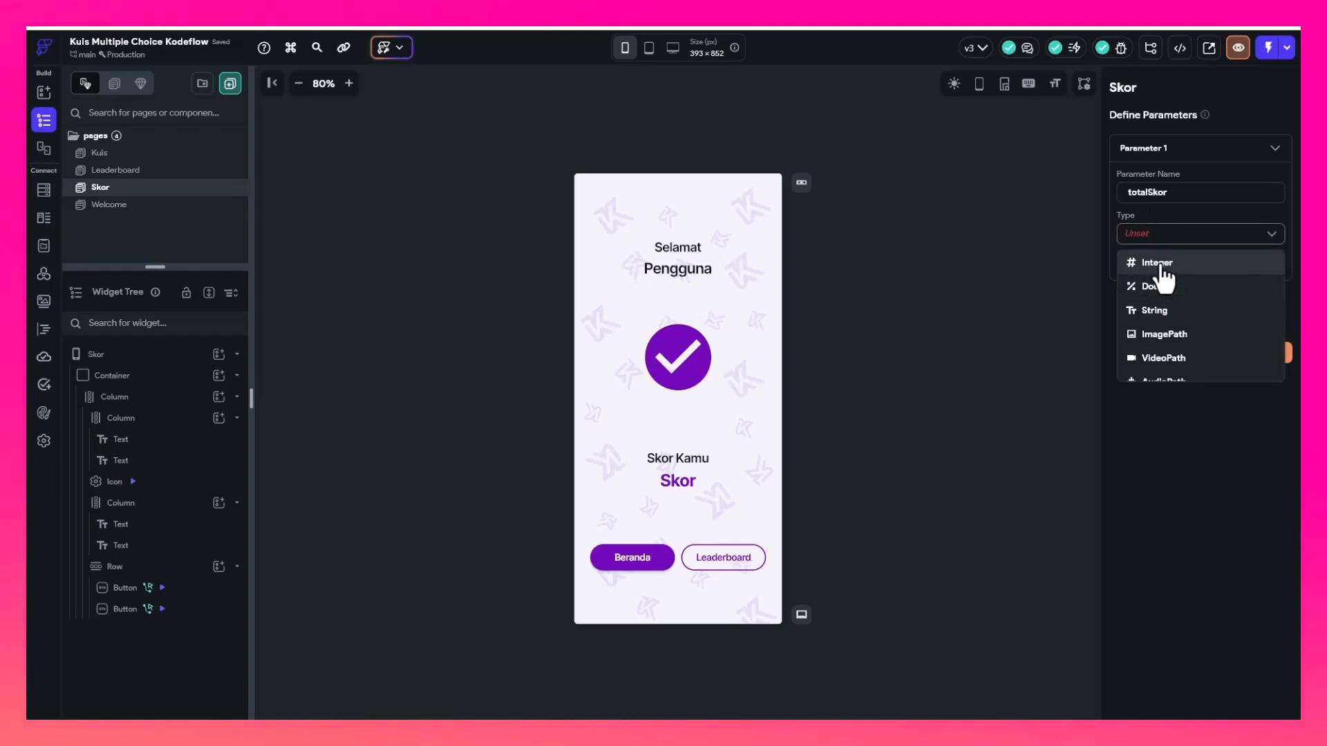
left_click(1161, 265)
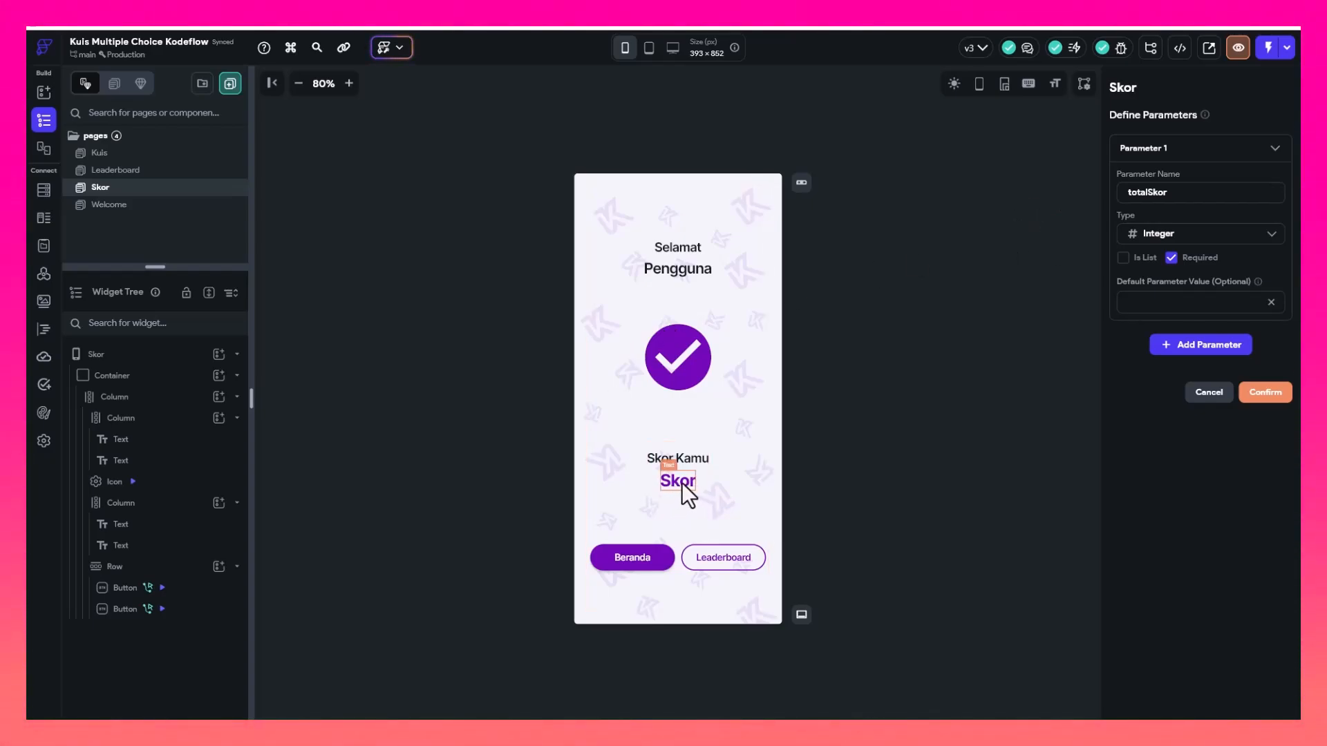
left_click(1265, 394)
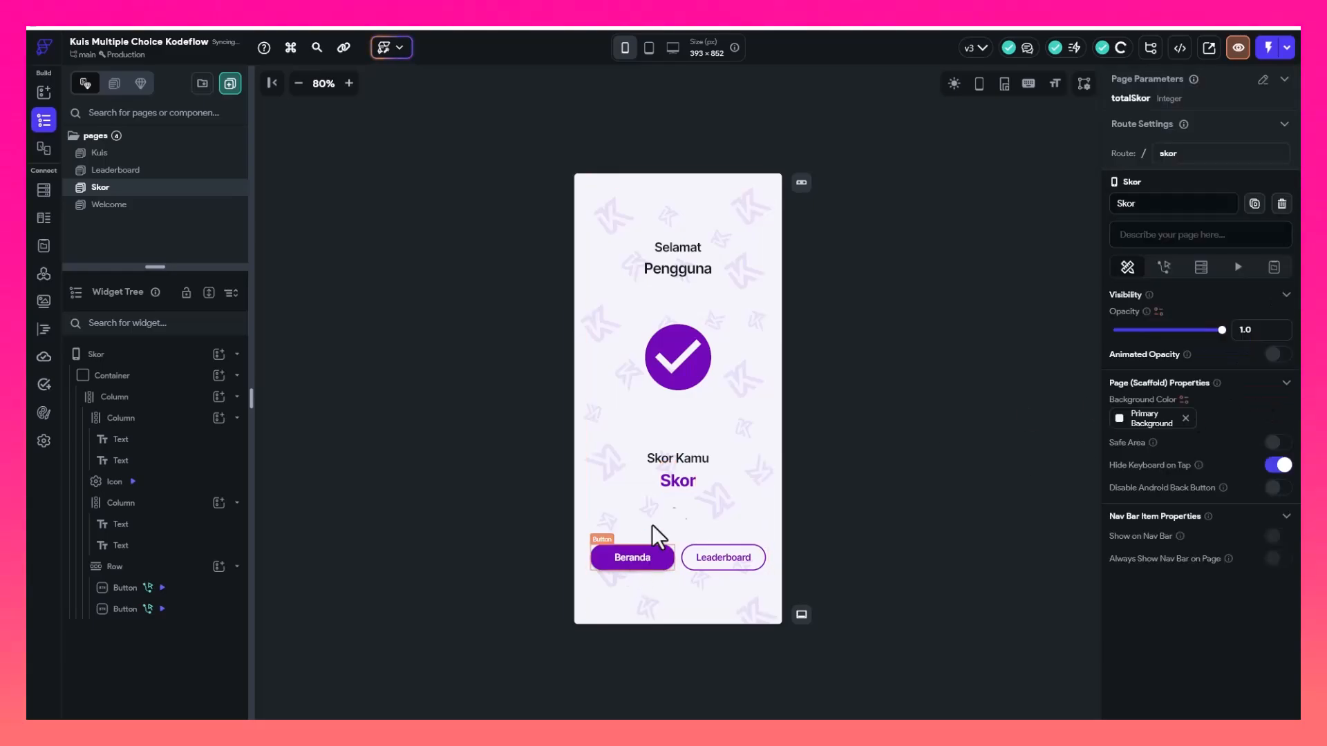
Bind the Skor text below Skor Kamu to the totalSkor page parameter with a default variable value of 0
left_click(680, 482)
left_click(1132, 209)
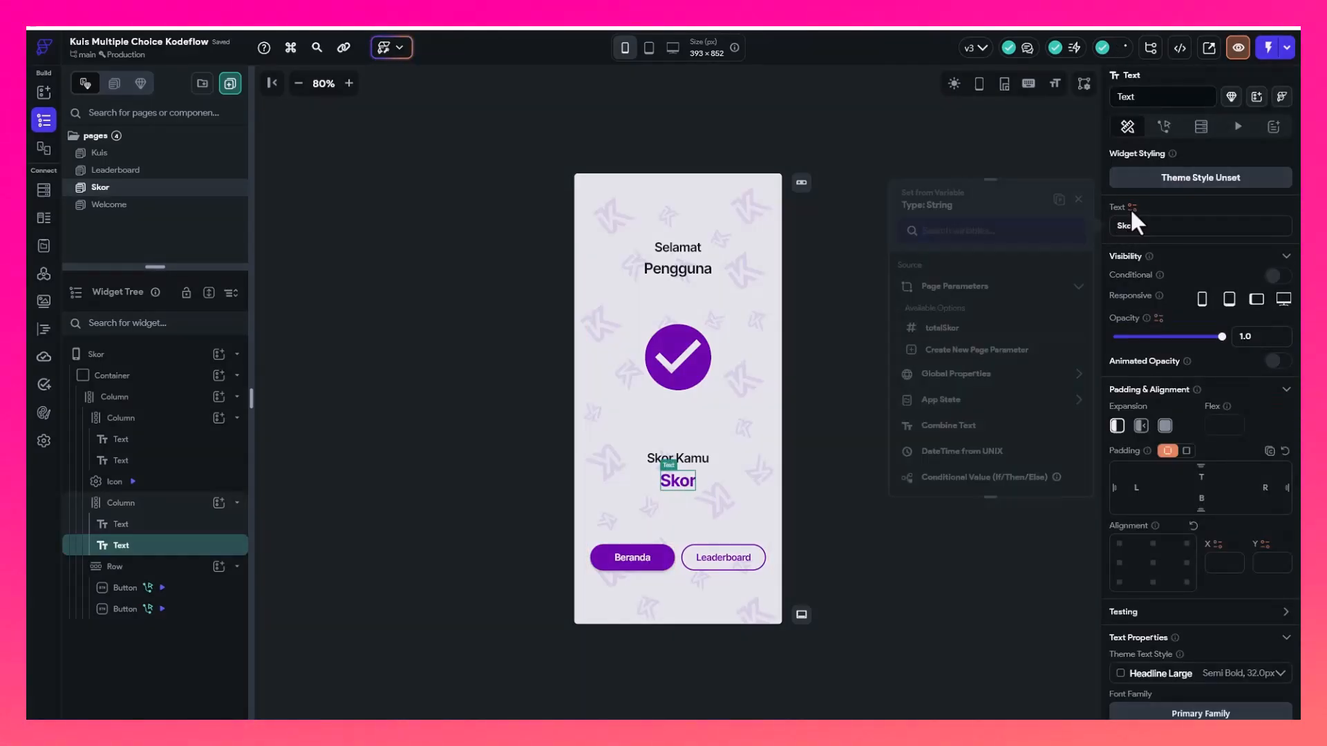
left_click(940, 329)
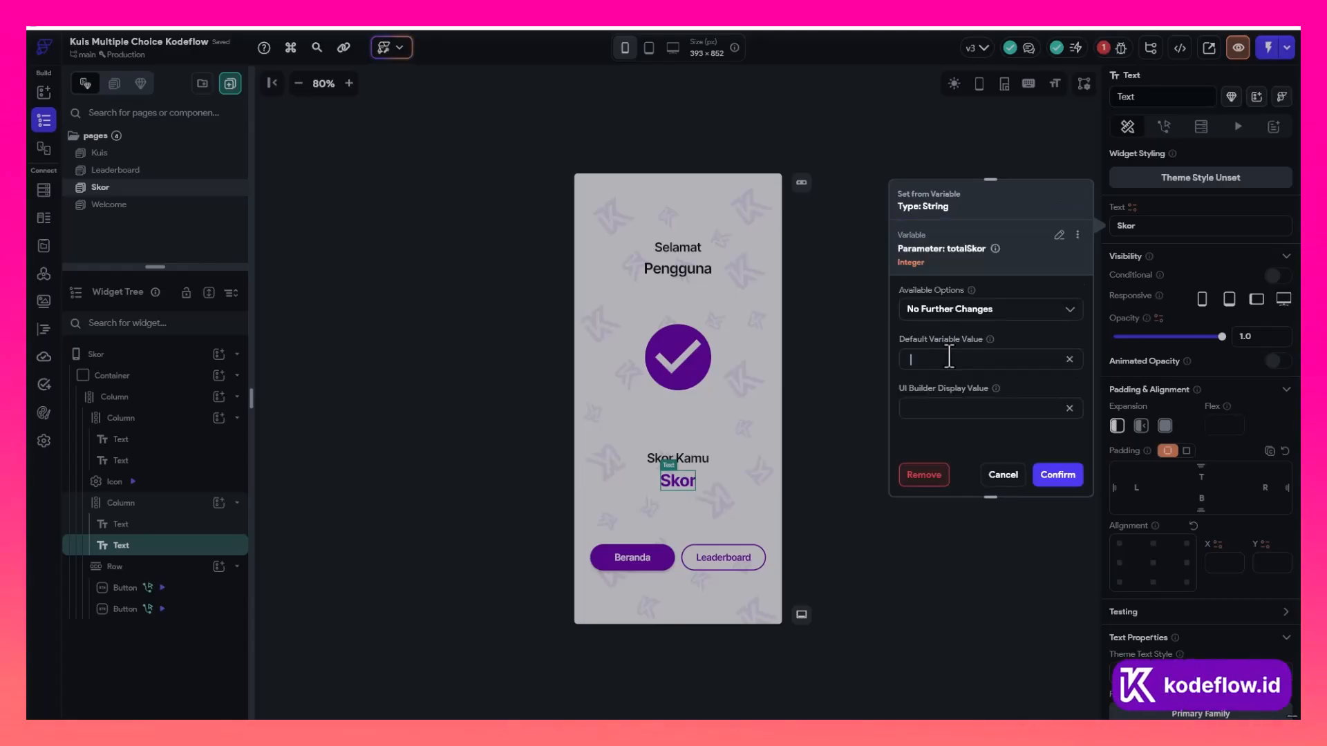
left_click(954, 353)
type("0")
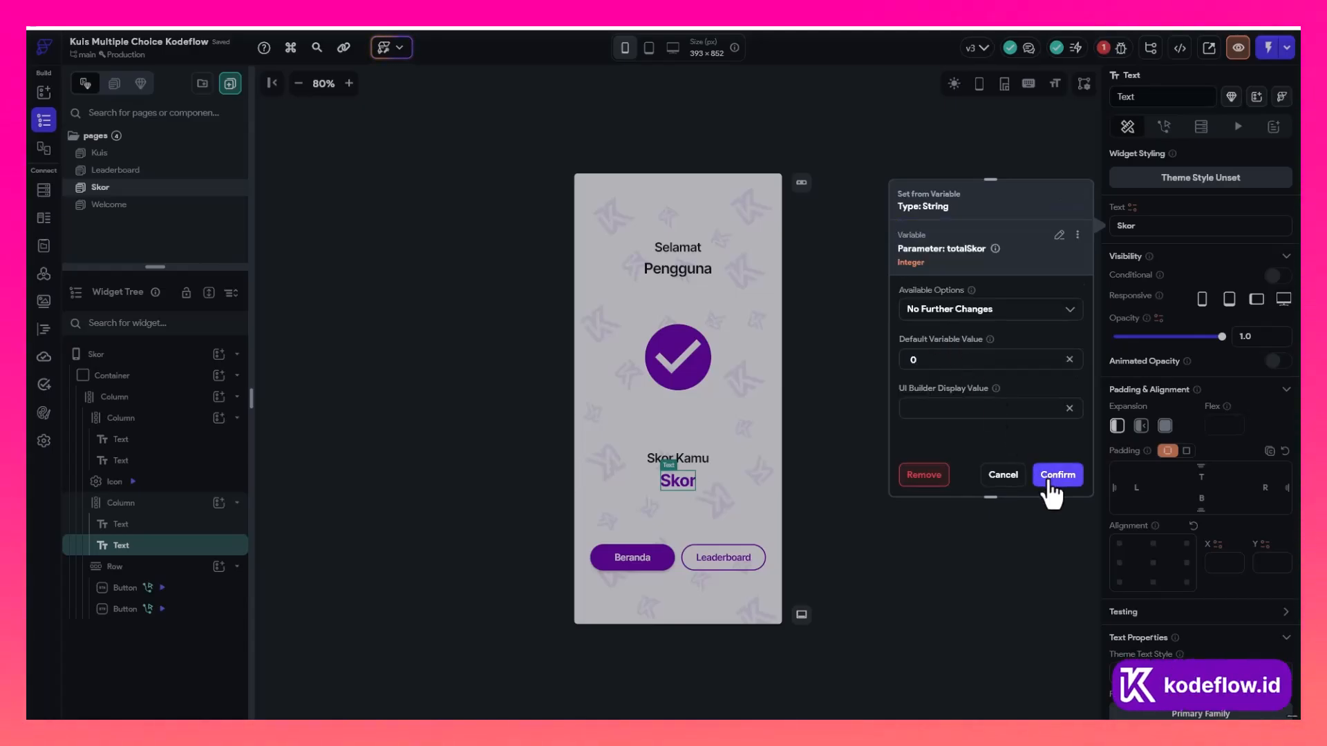
left_click(1051, 478)
left_click(878, 413)
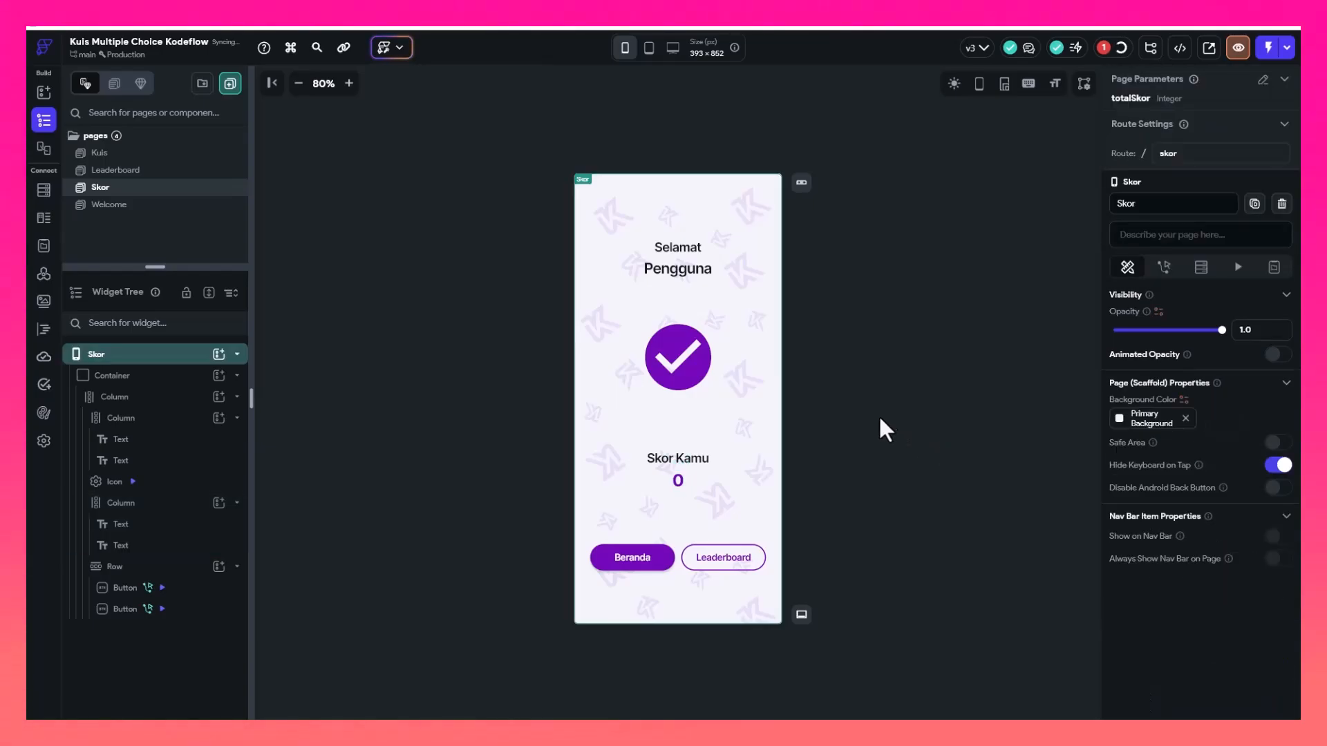
Pass the totalSkor parameter in the Navigate To Skor action of the Kuis page's Akhiri Kuis button
left_click(121, 153)
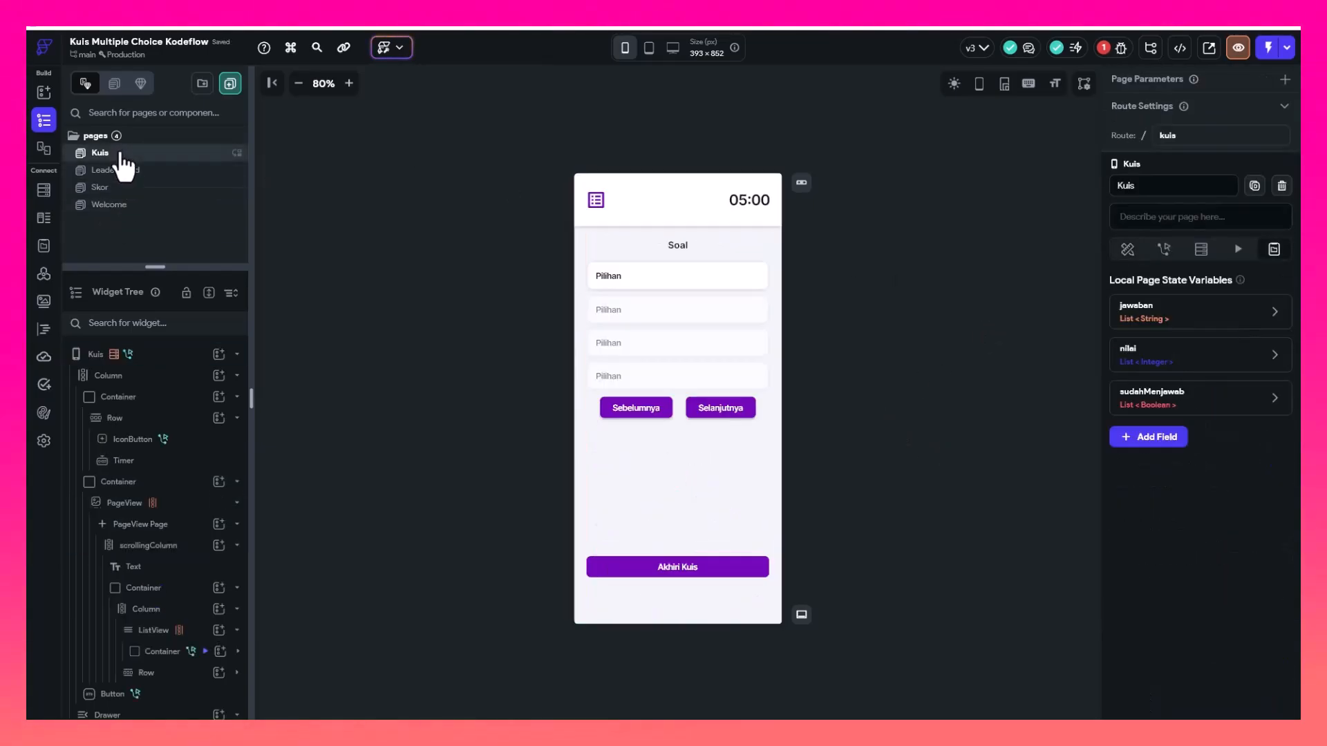
left_click(636, 572)
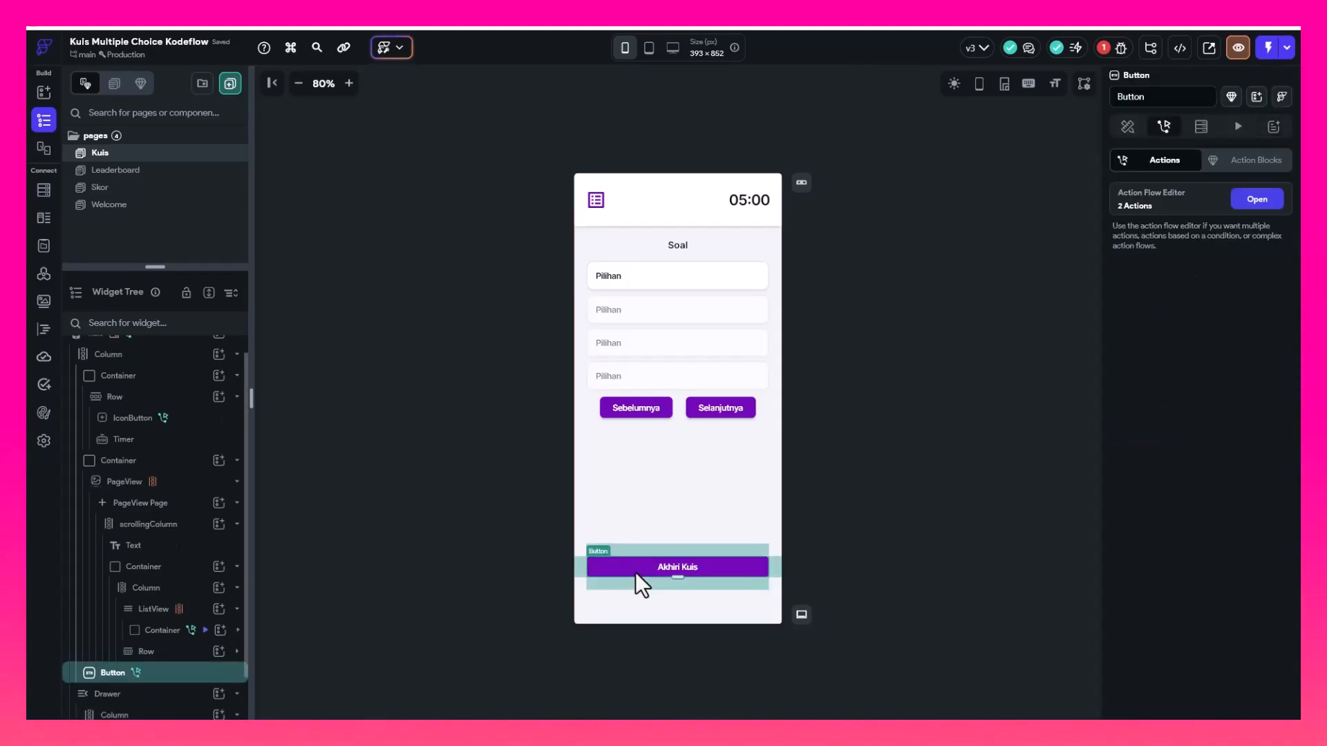
left_click(1258, 200)
left_click(599, 290)
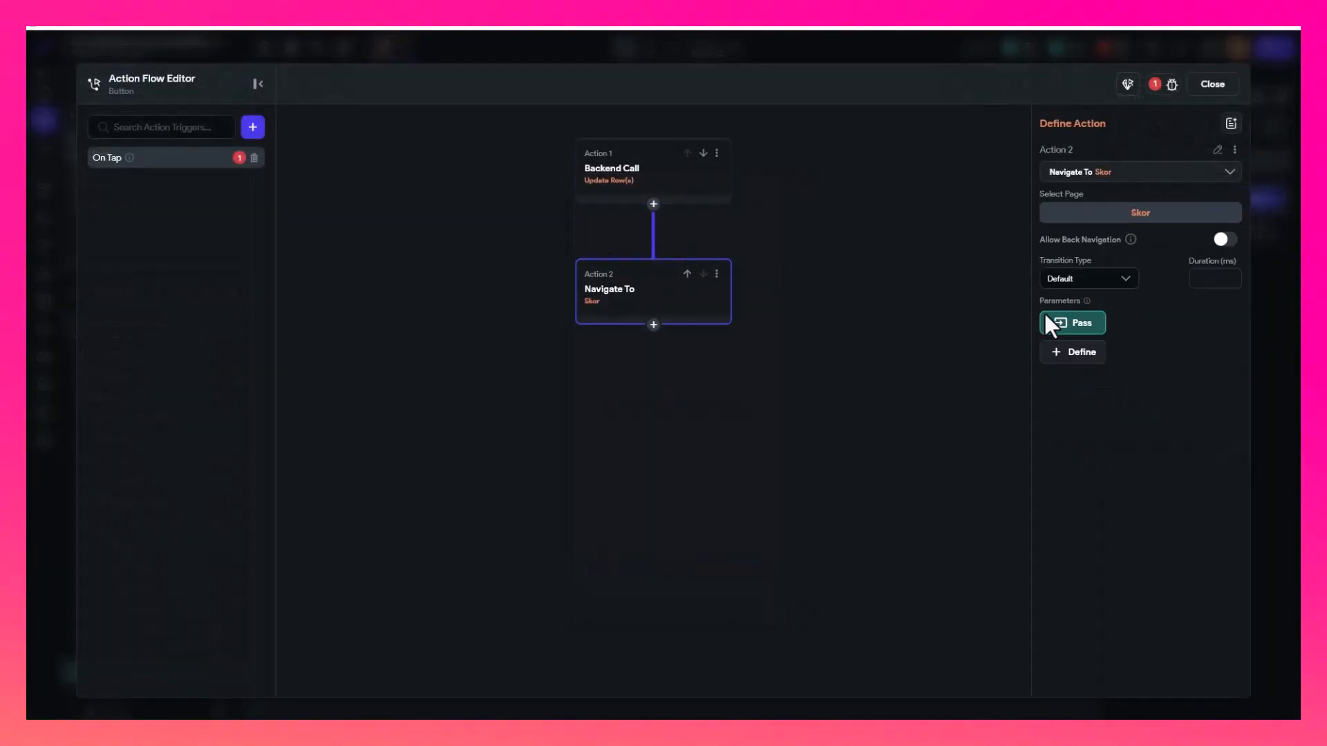
left_click(1072, 330)
left_click(1076, 332)
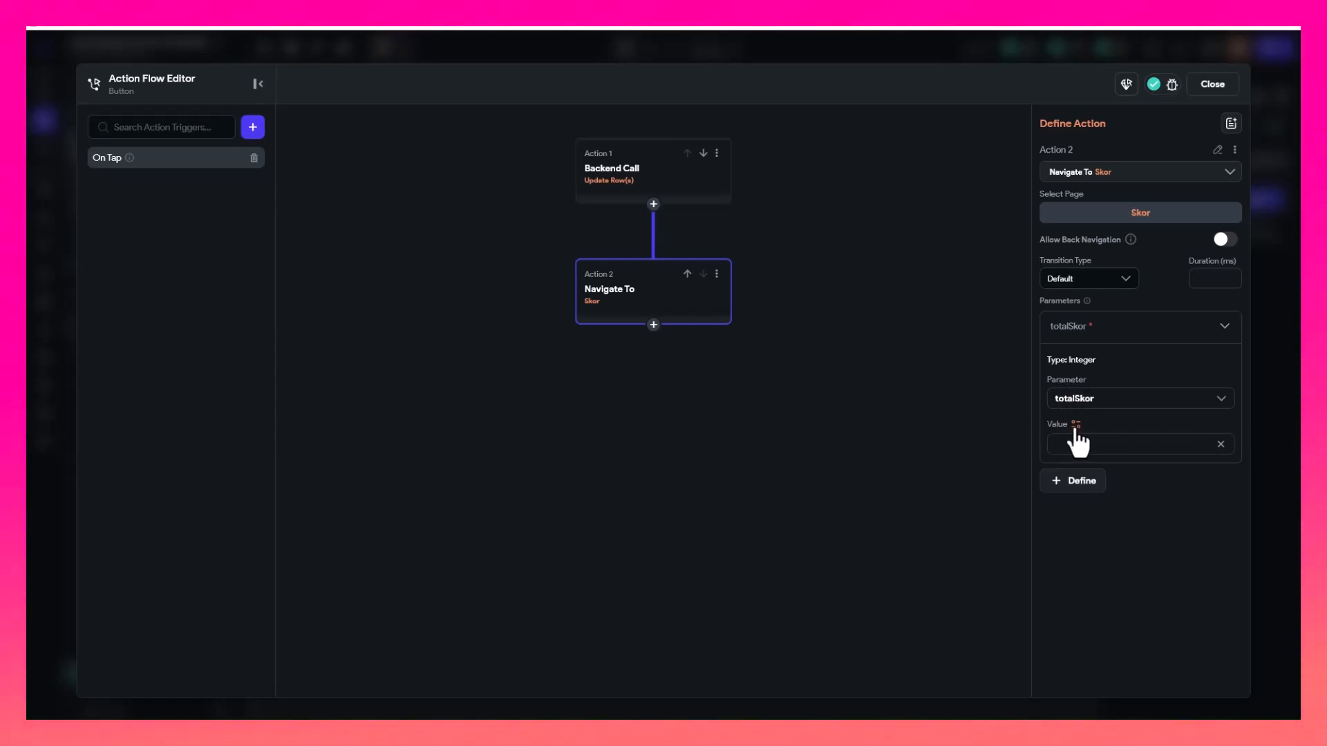
Copy the code expression variable from the total_score field of the Update Row(s) backend call
left_click(653, 197)
left_click(1065, 365)
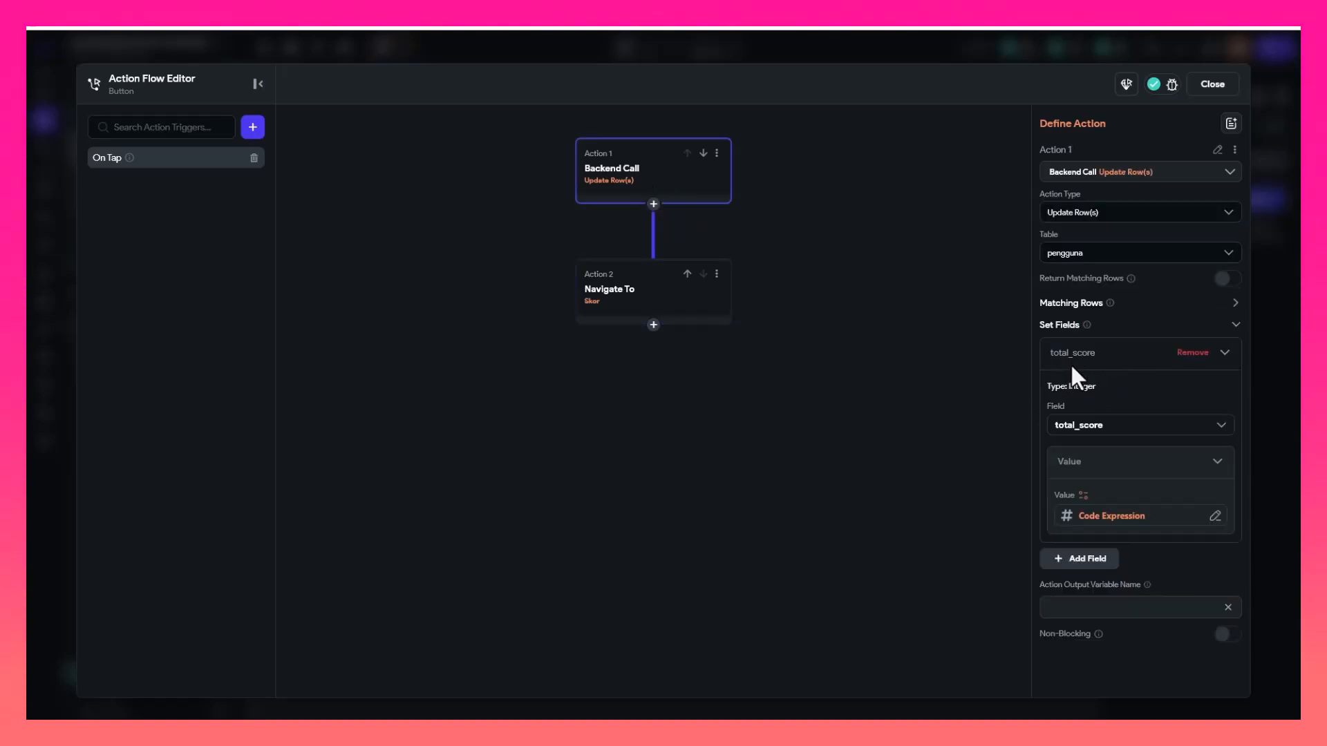
scroll(1089, 459, "down", 2)
left_click(1089, 449)
left_click(1022, 446)
left_click(966, 463)
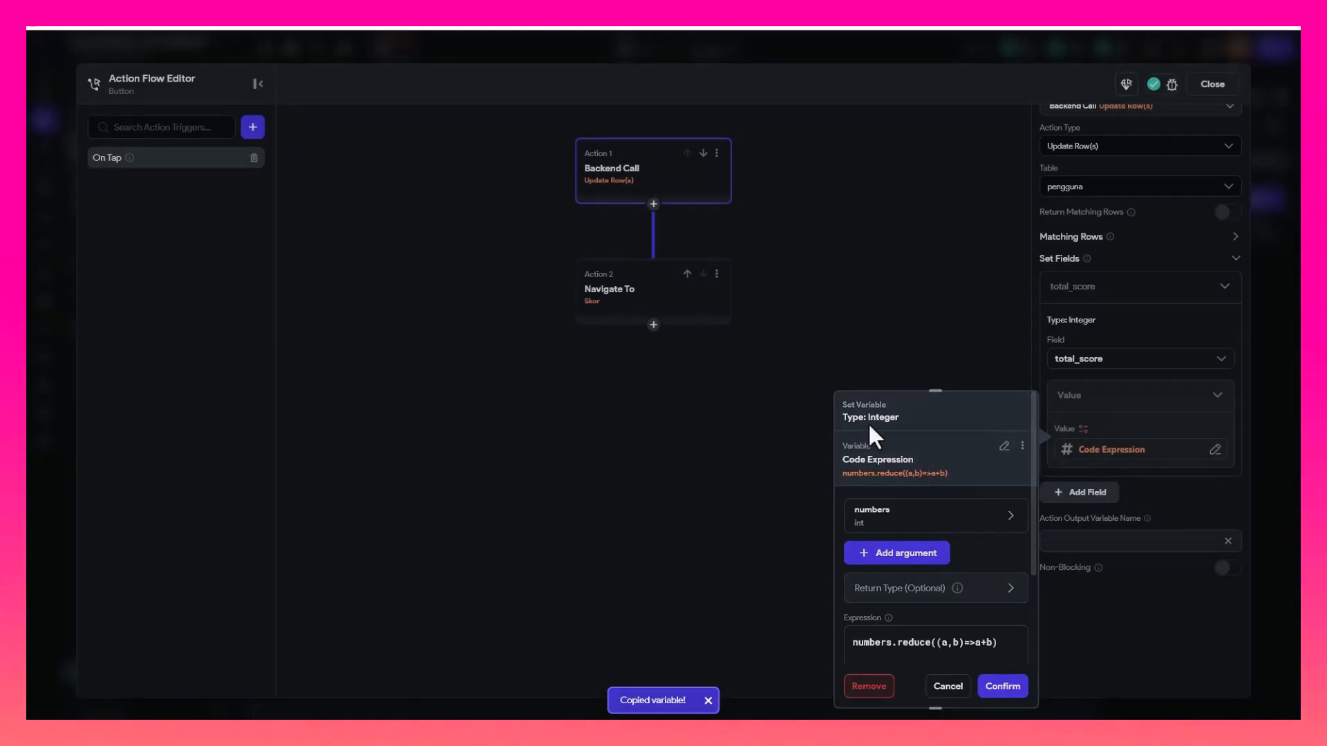
Paste the copied code expression as totalSkor's value in the Navigate To Skor action and check it against total_score
left_click(629, 296)
left_click(628, 296)
left_click(1085, 330)
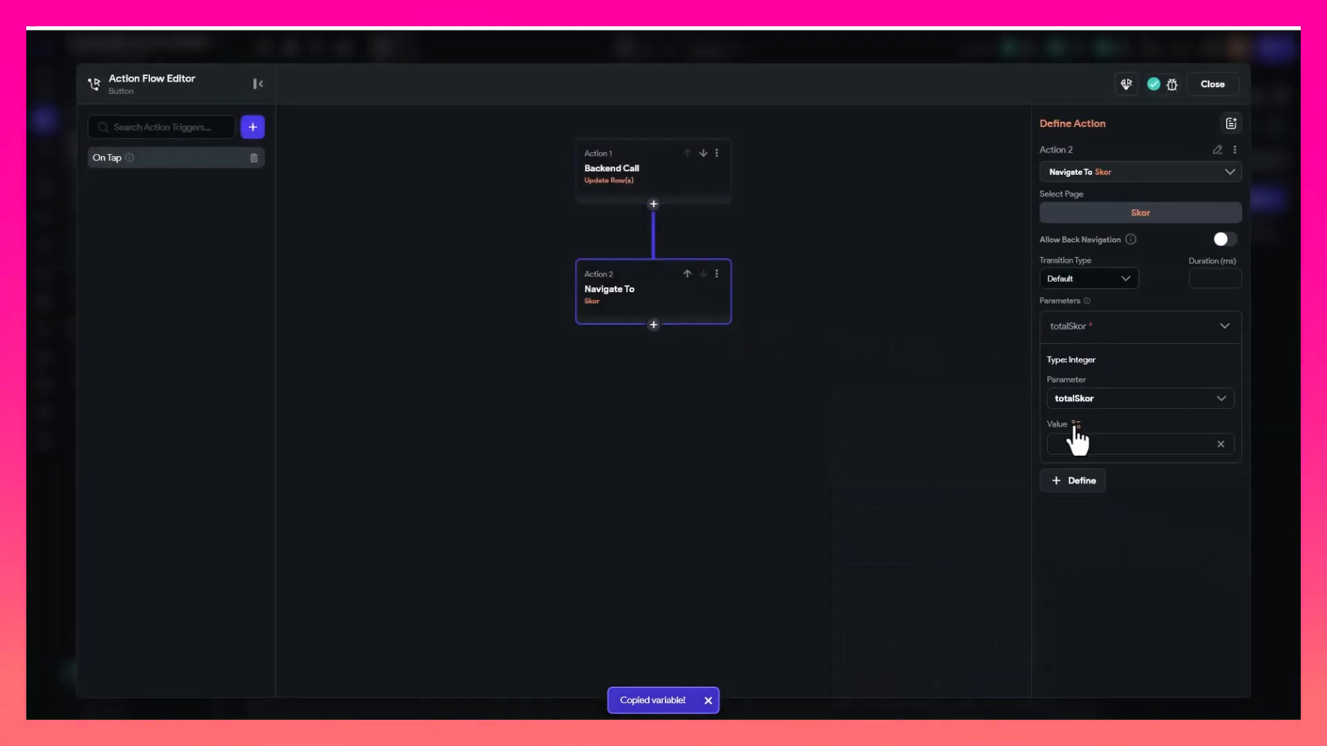
left_click(1076, 431)
left_click(997, 407)
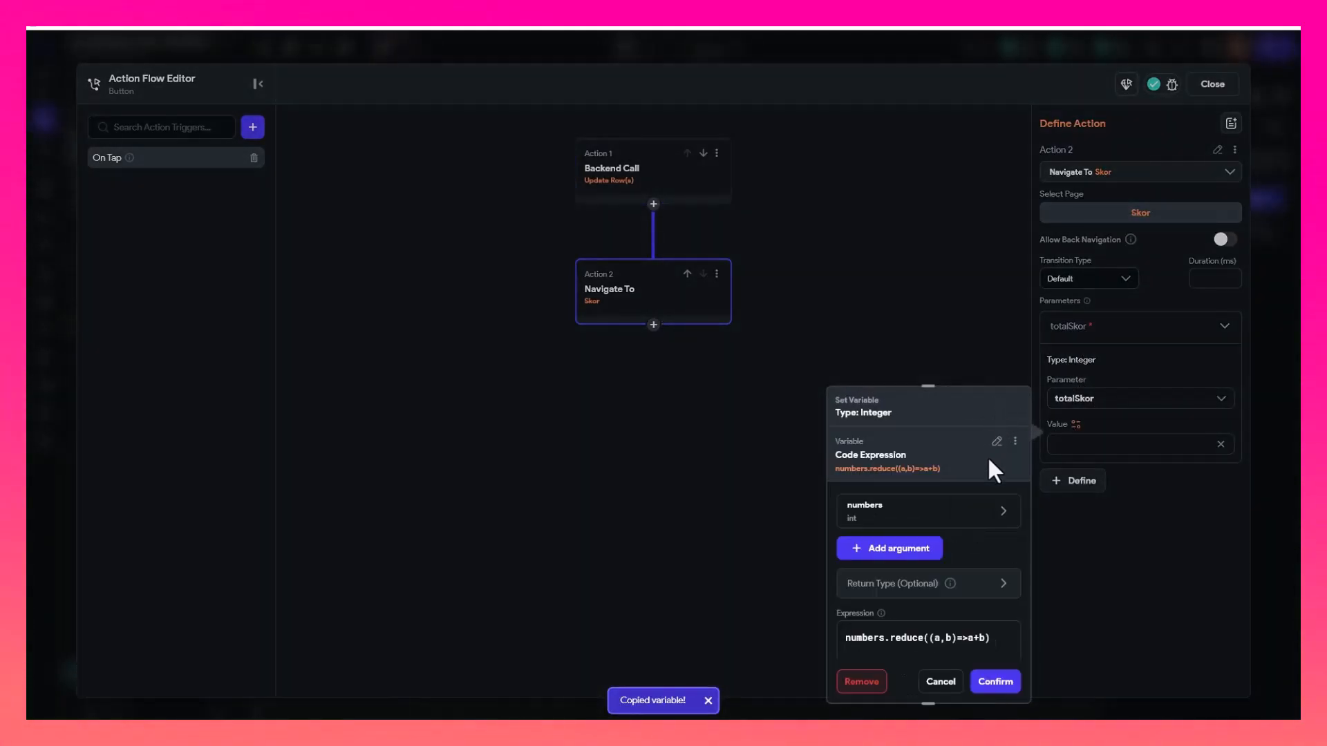
left_click(999, 679)
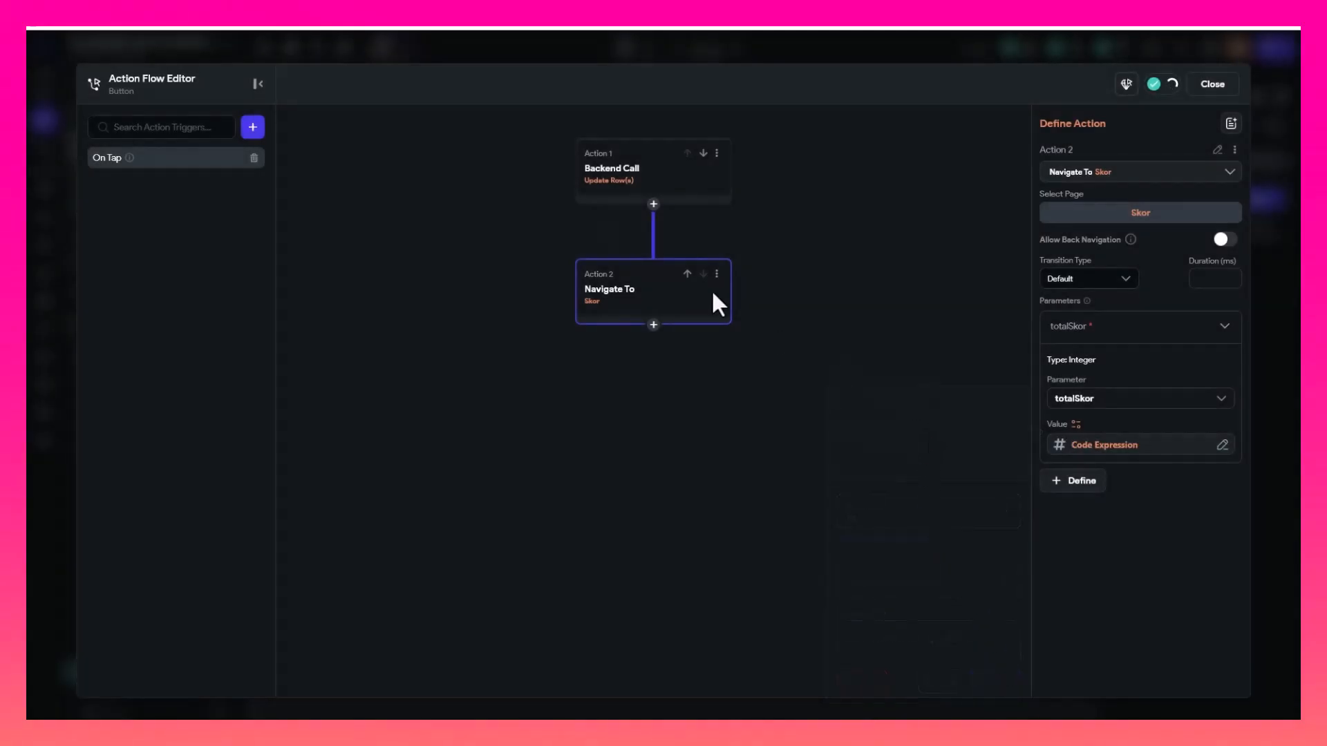
left_click(599, 181)
left_click(1109, 362)
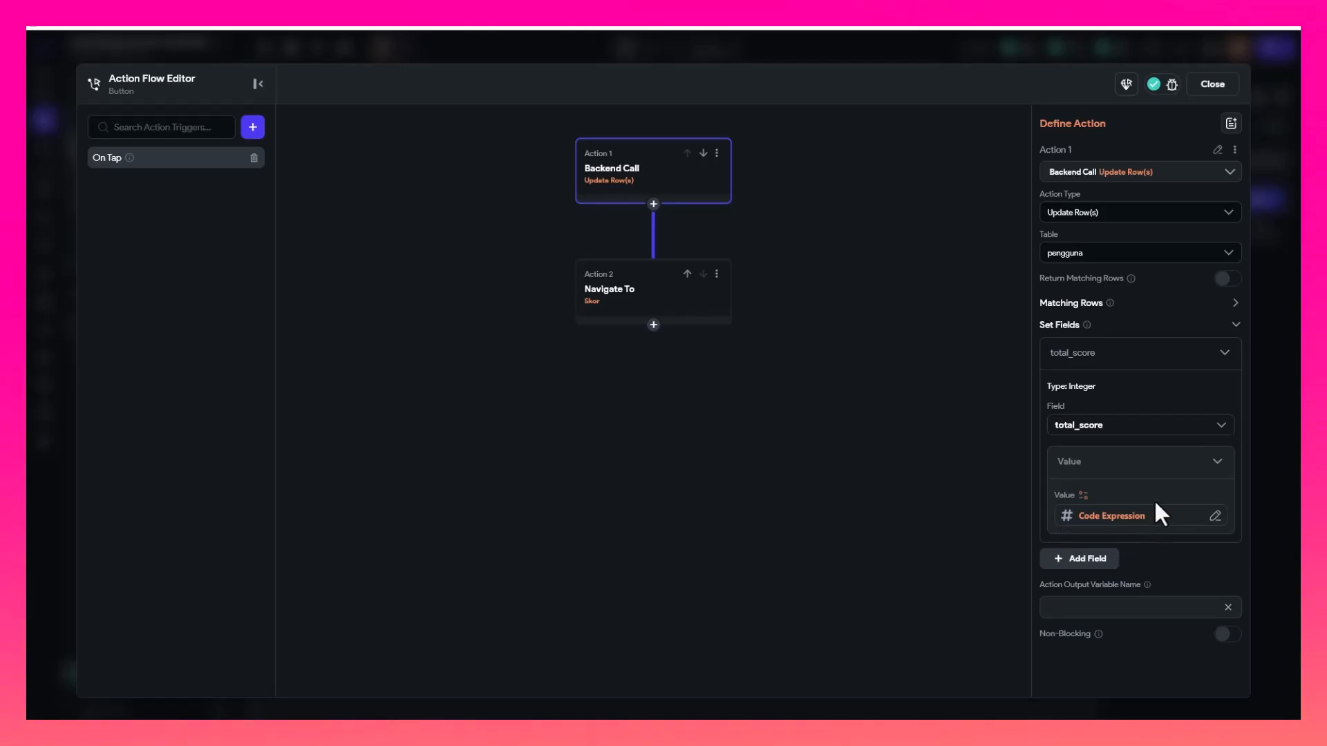
left_click(602, 314)
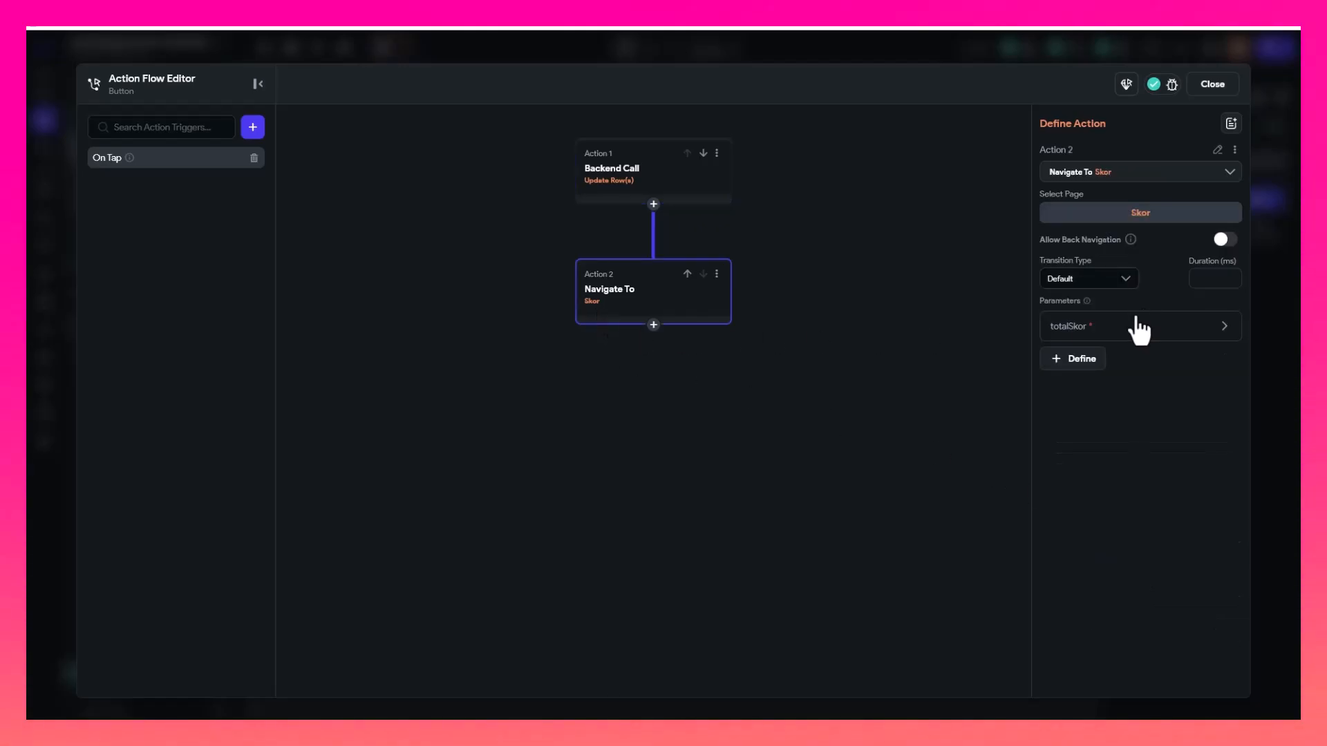
left_click(1104, 335)
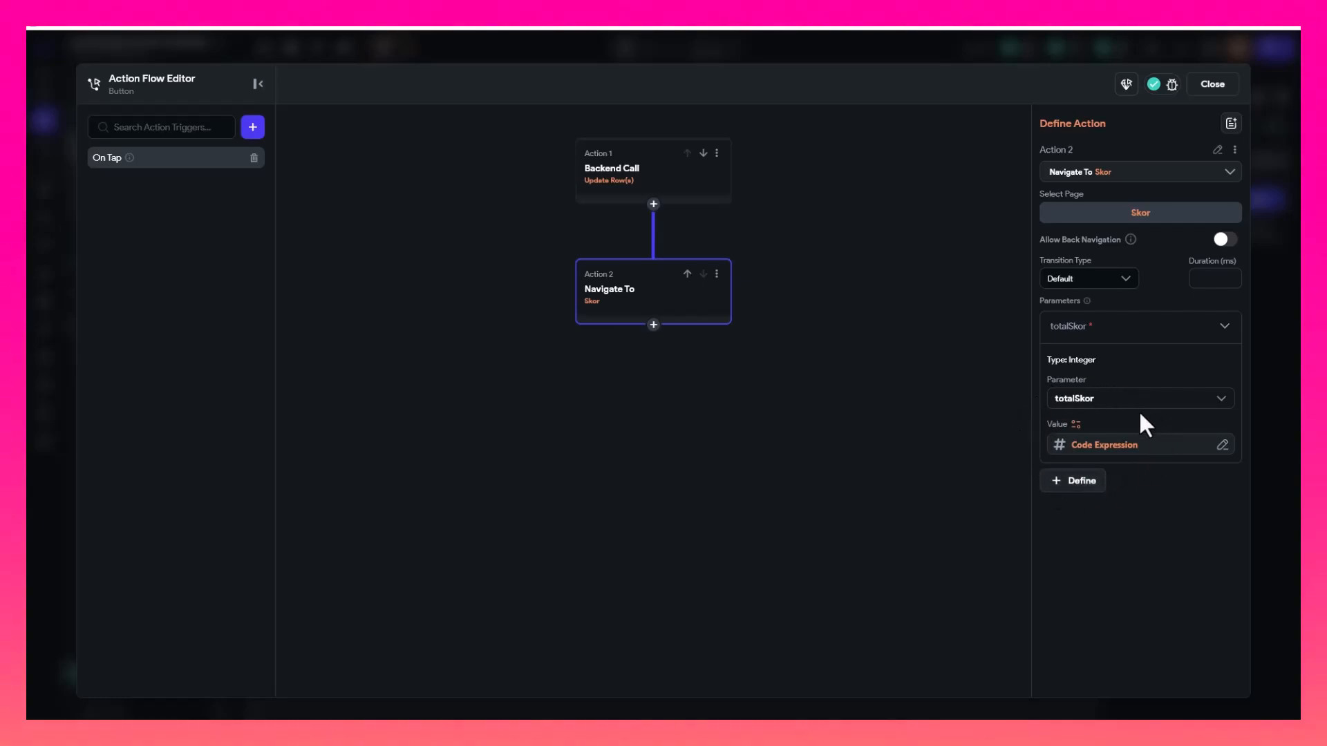
left_click(1201, 96)
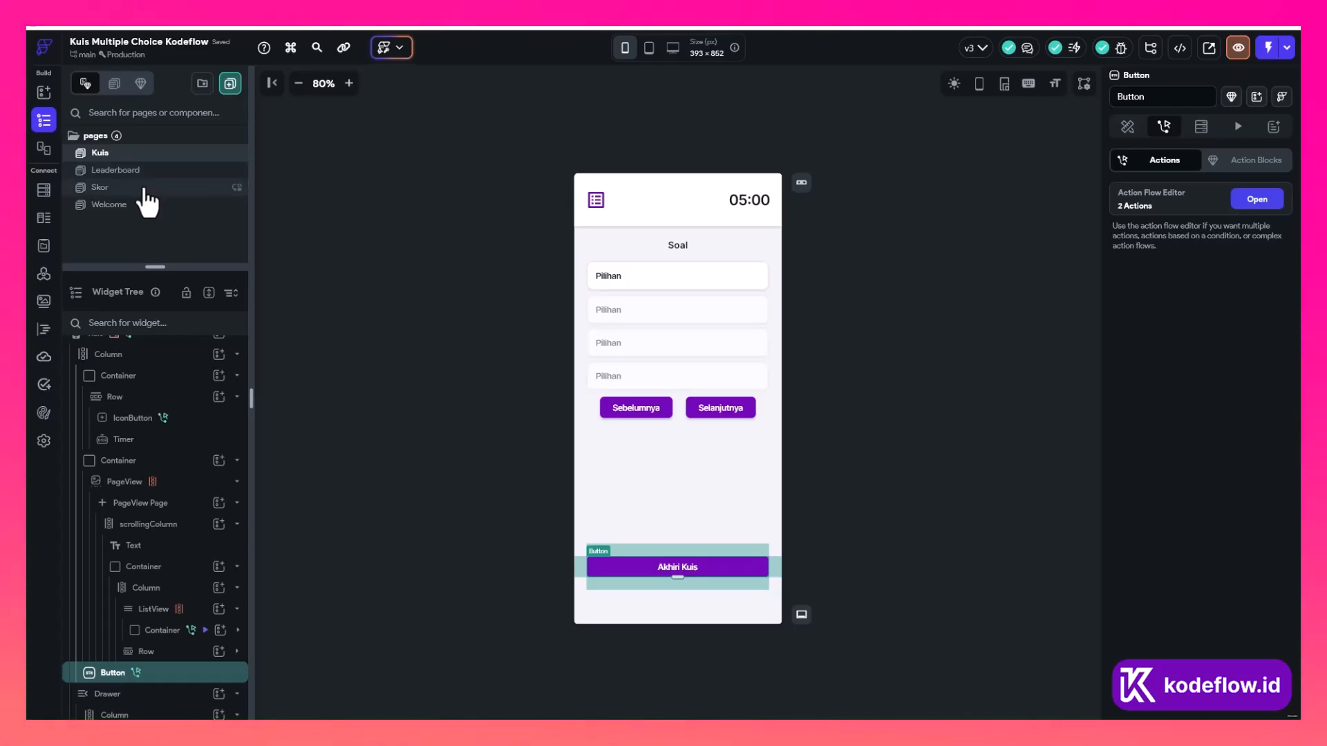
Open the Skor page and inspect the score text below Skor Kamu
left_click(142, 188)
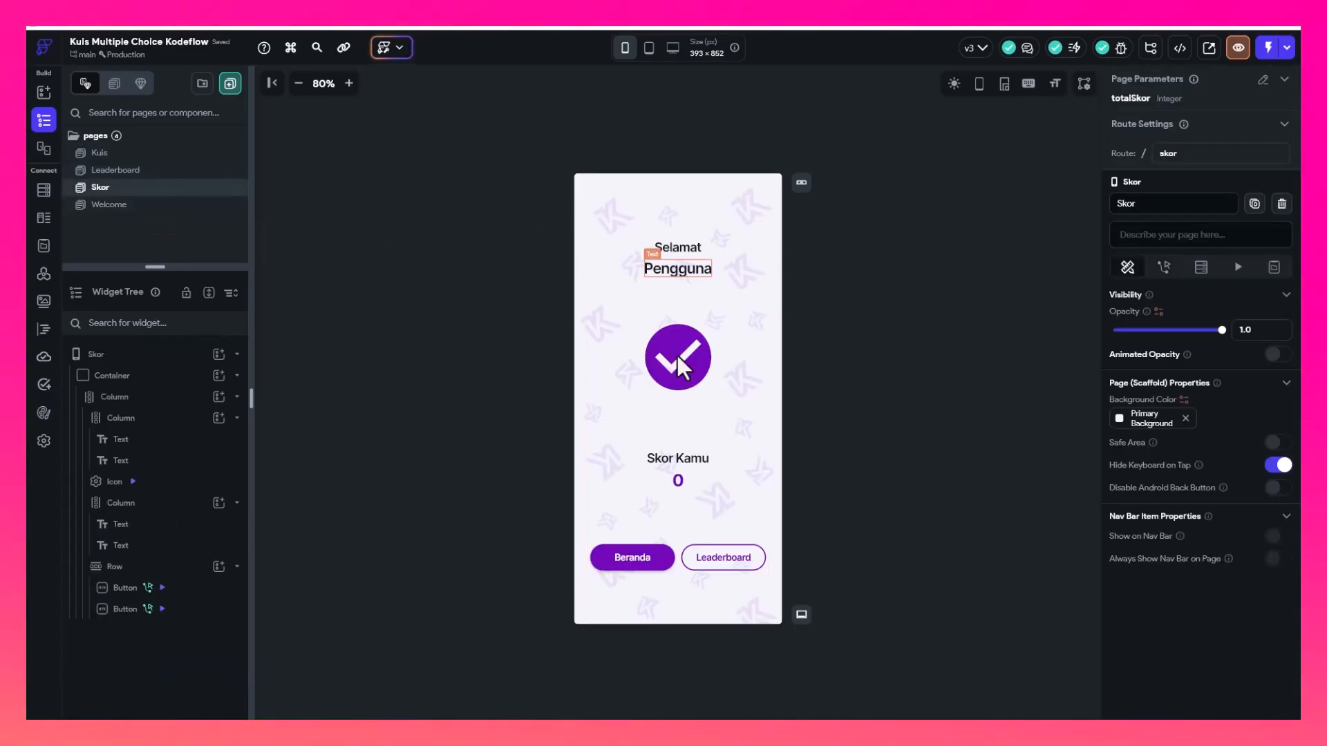
left_click(462, 286)
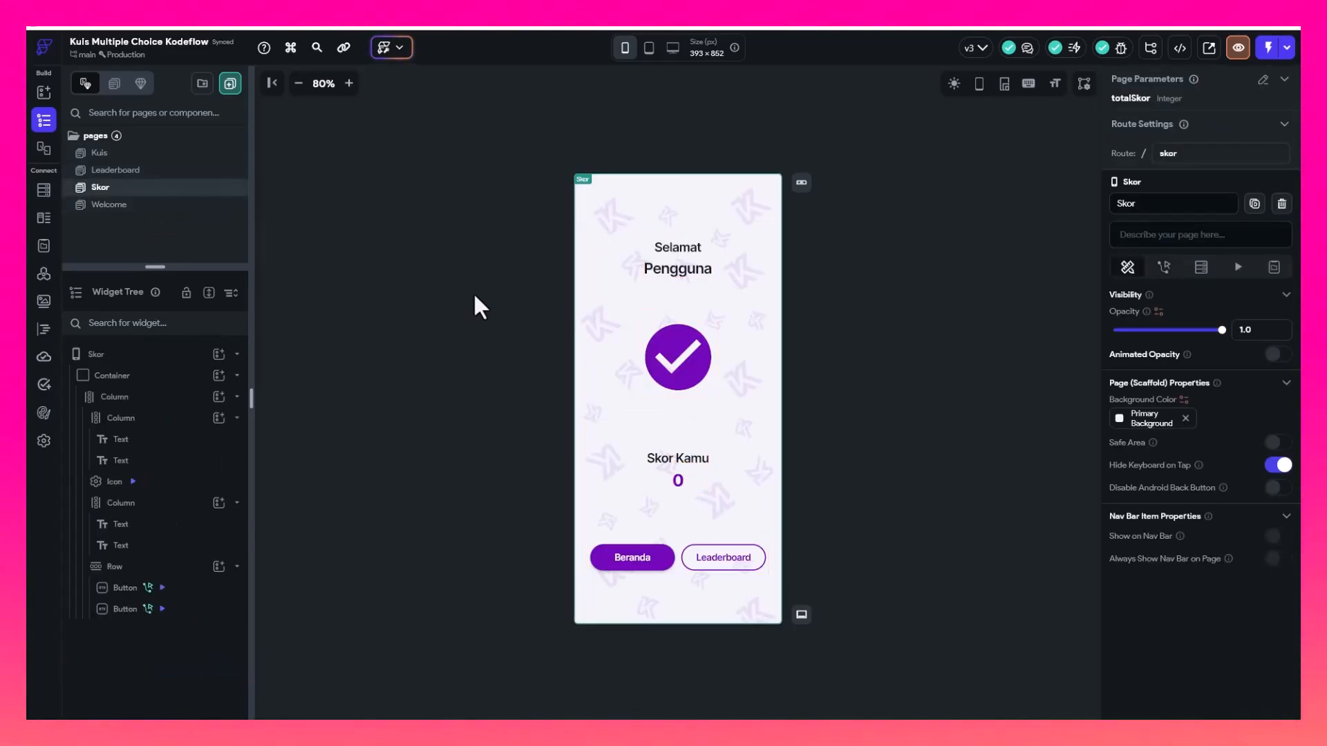
left_click(517, 276)
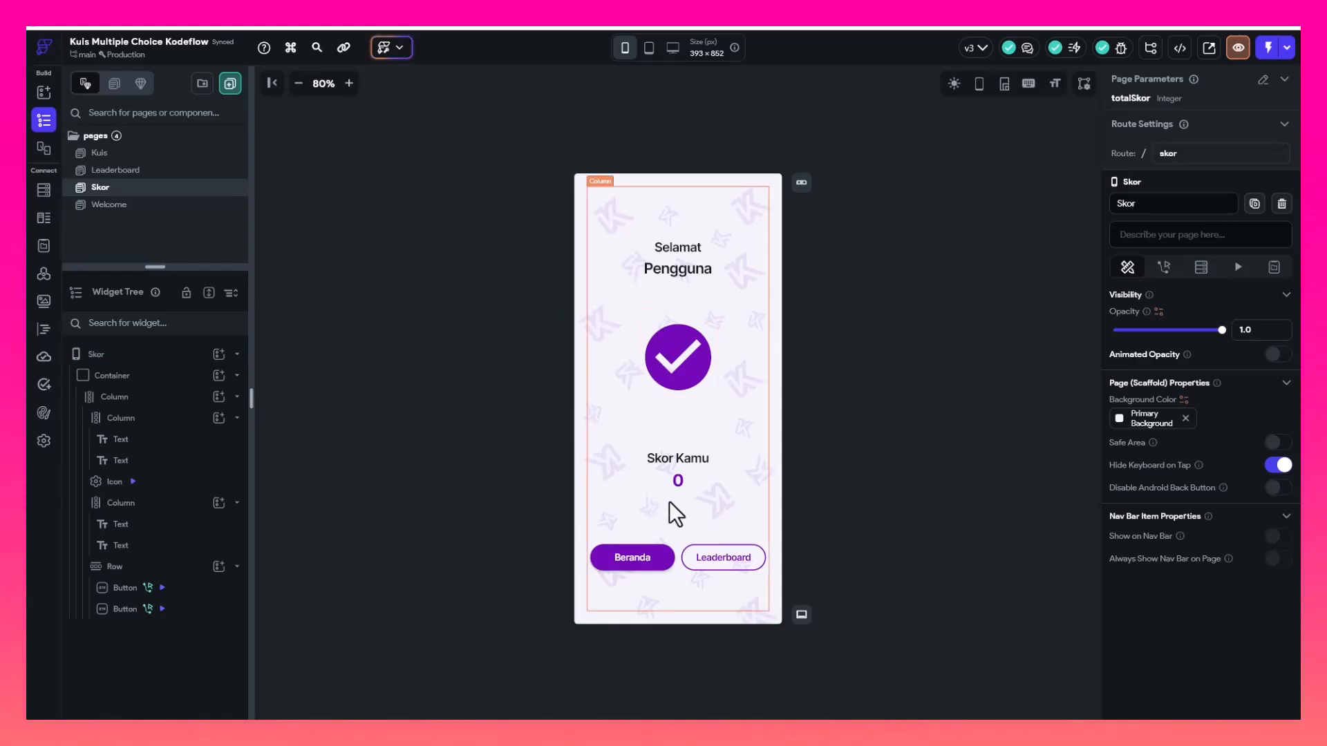
left_click(679, 483)
left_click(515, 446)
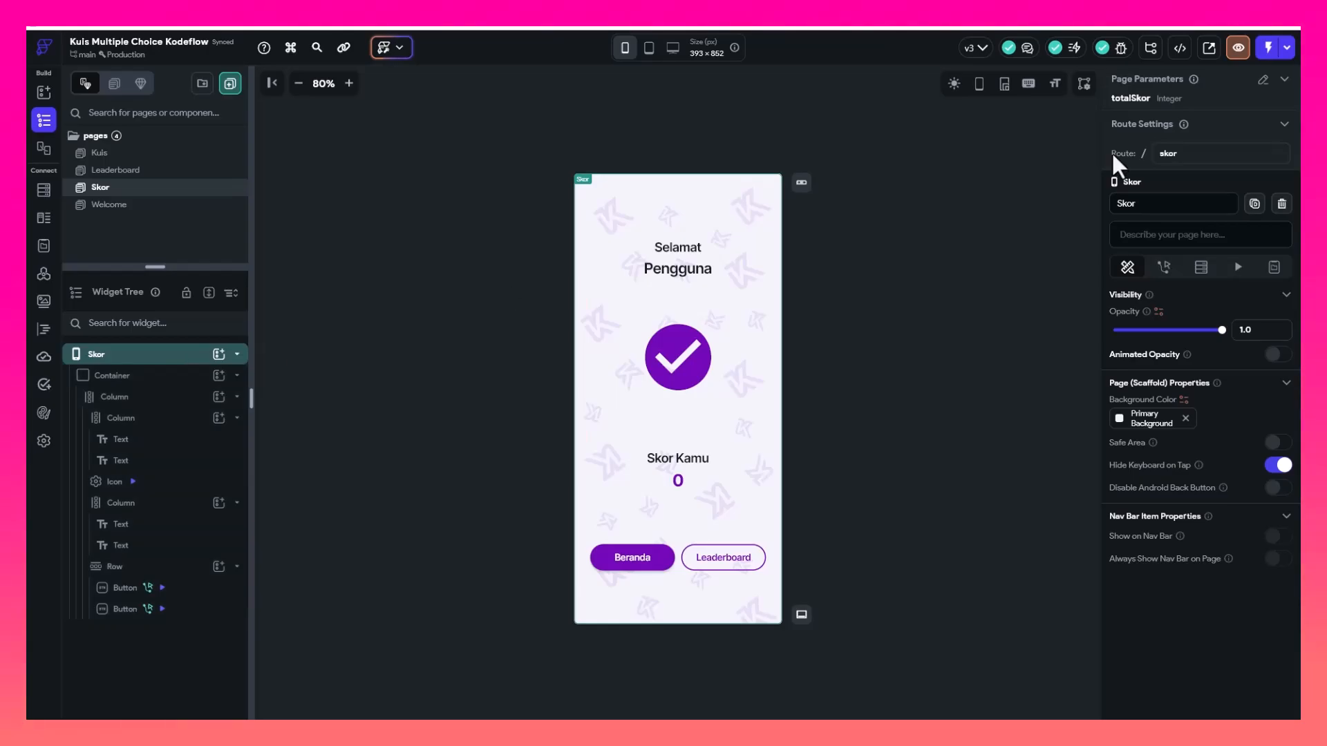
left_click(1197, 273)
left_click(1152, 301)
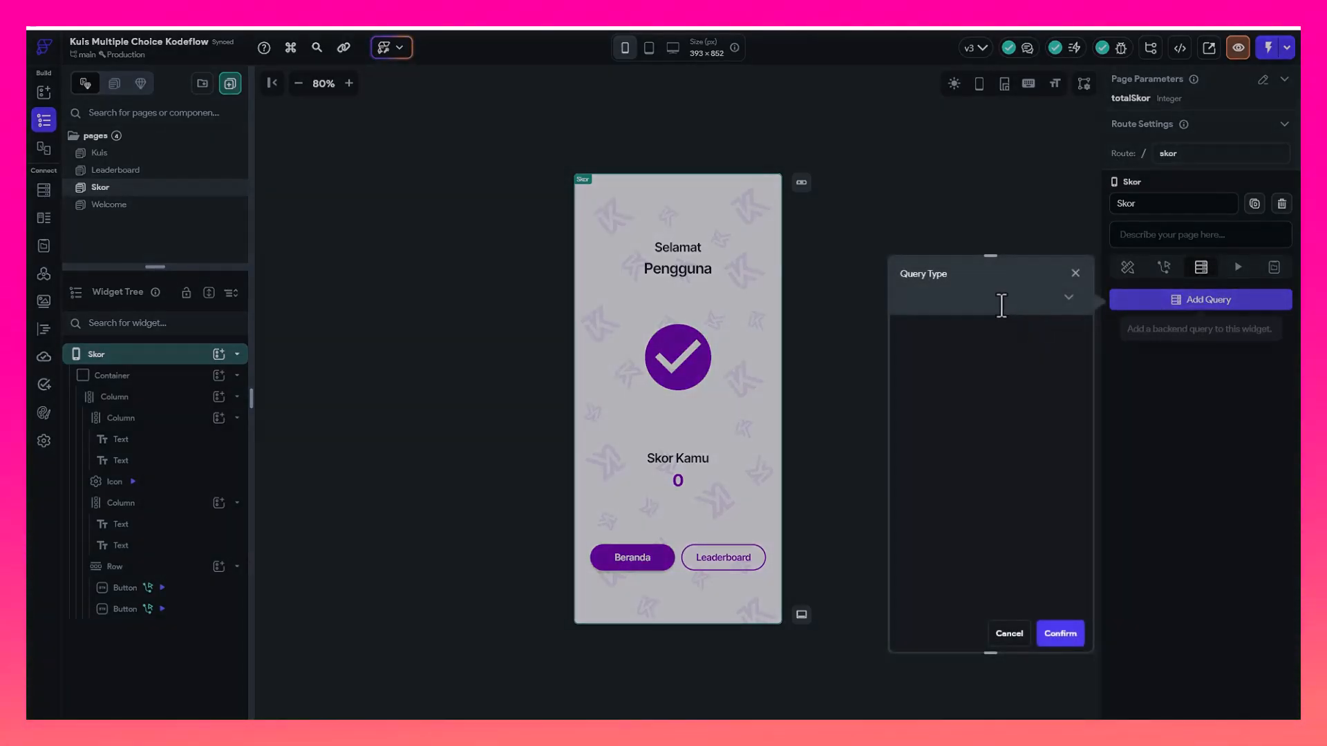
left_click(999, 298)
left_click(971, 399)
left_click(954, 345)
left_click(953, 379)
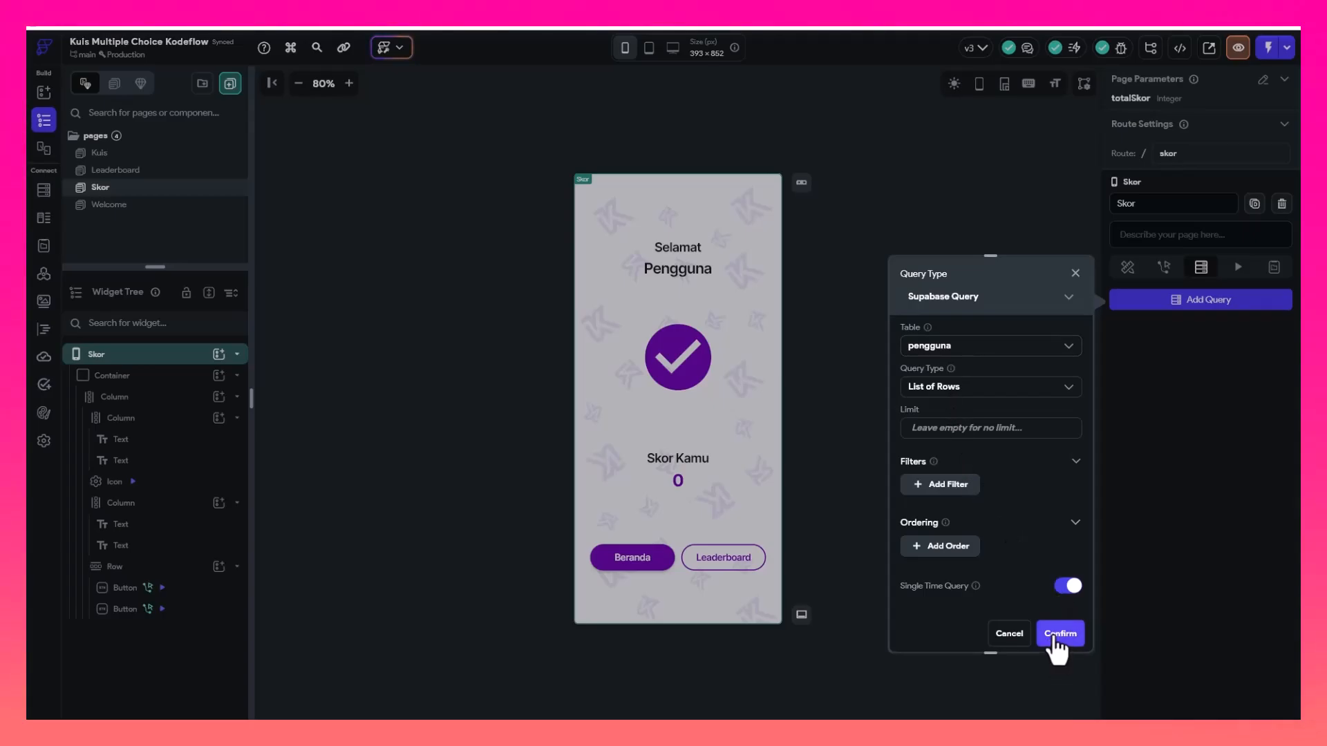
left_click(1010, 634)
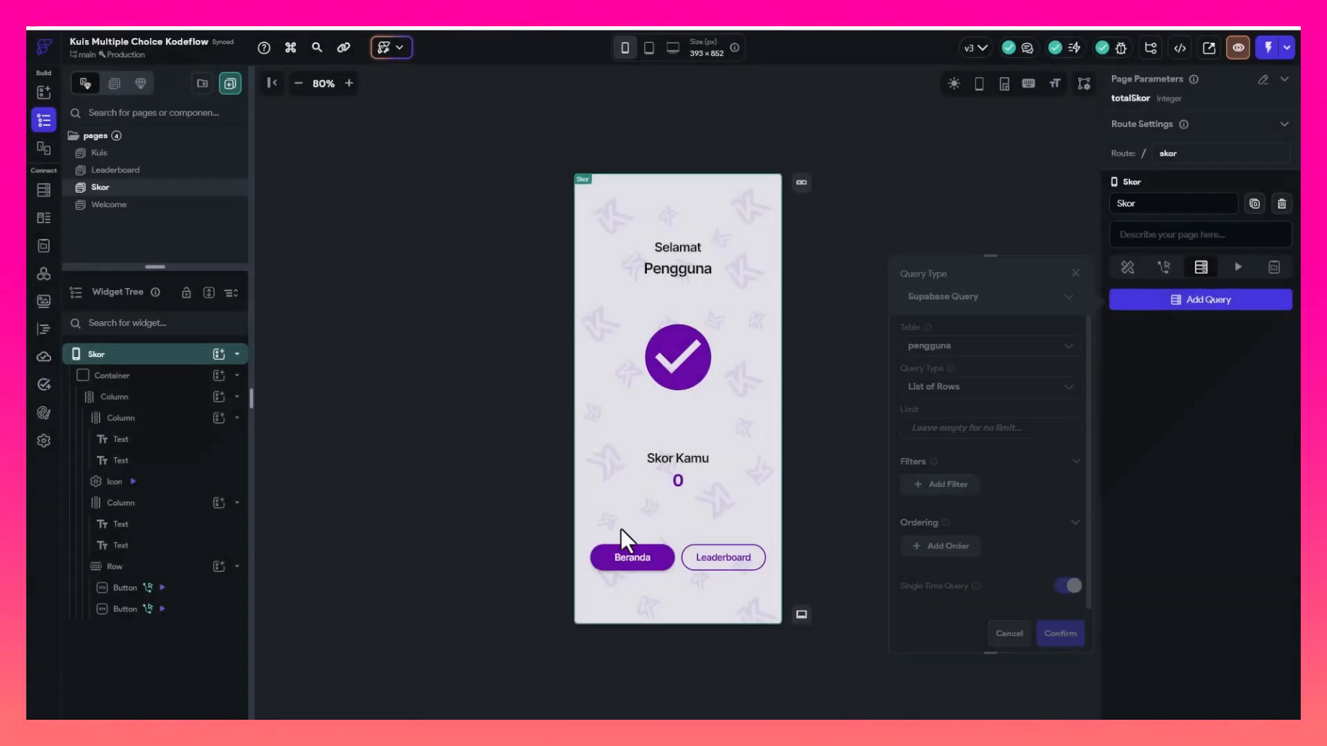
left_click(685, 476)
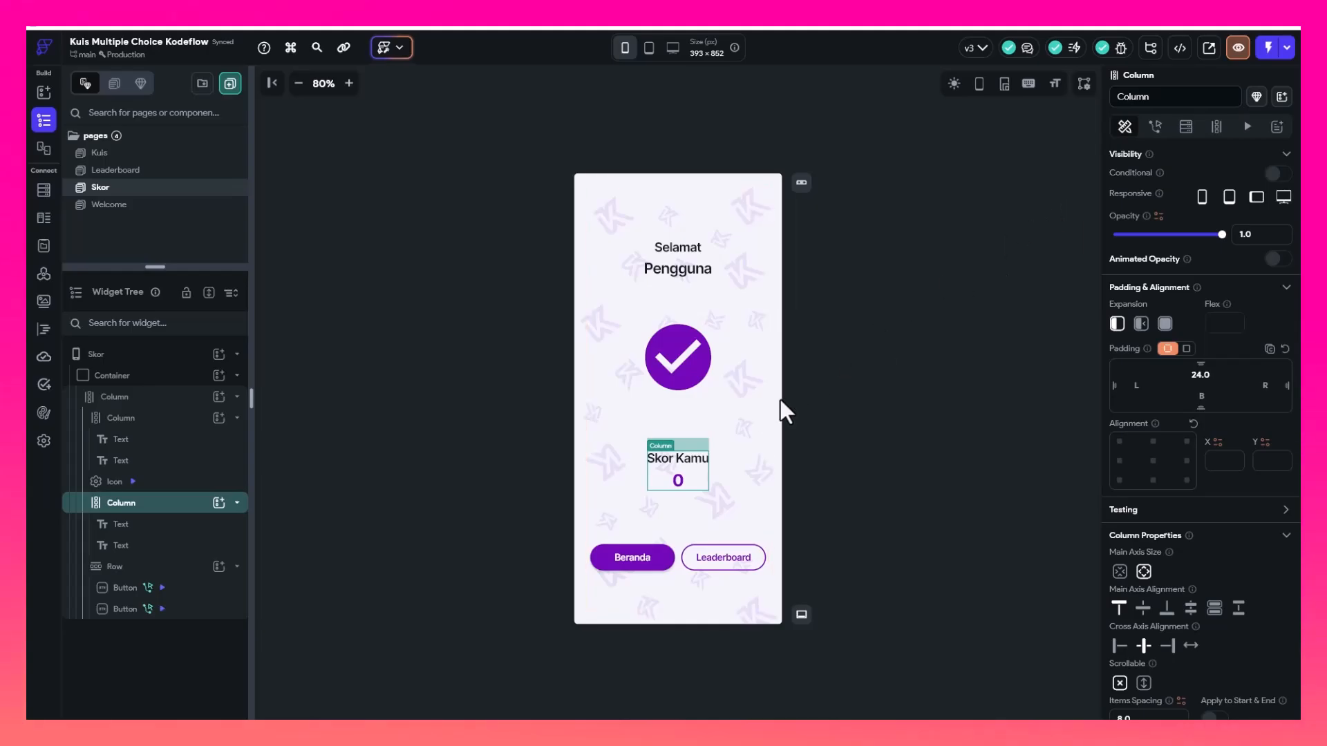
left_click(679, 478)
left_click(845, 372)
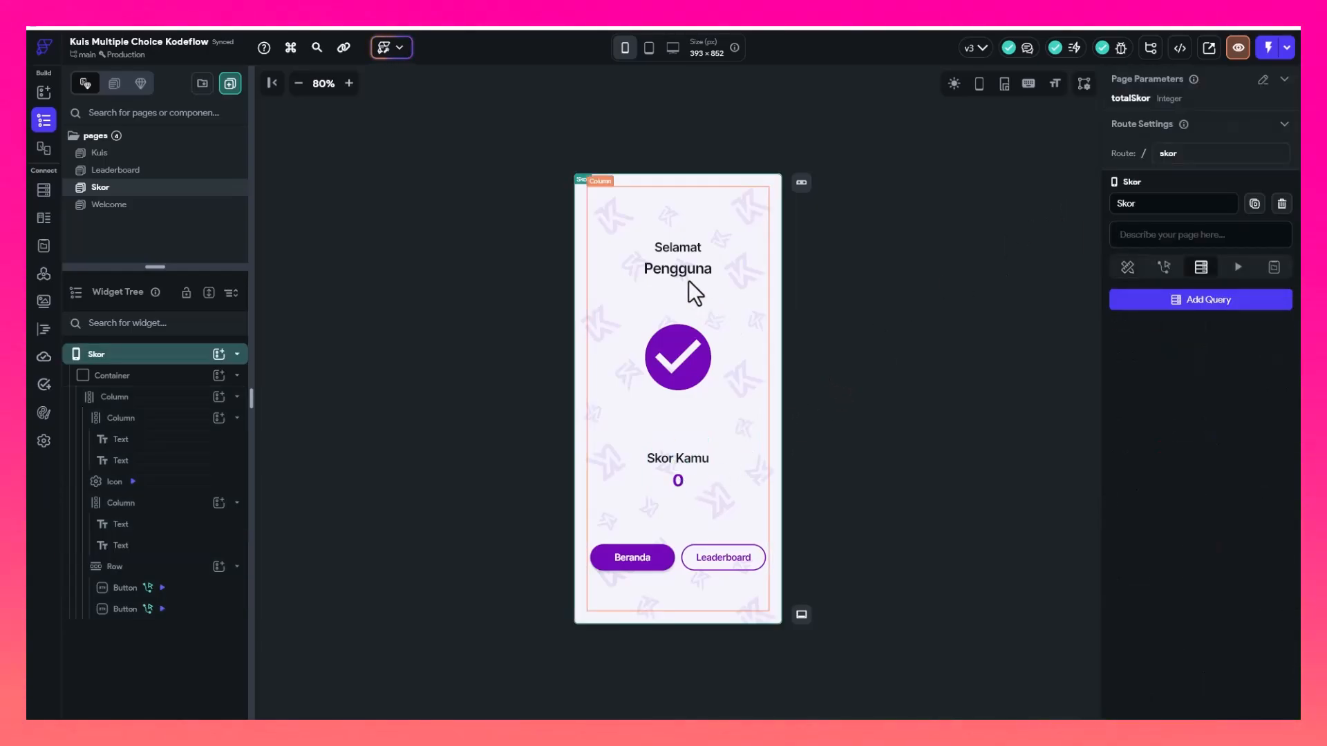
left_click(710, 273)
left_click(855, 284)
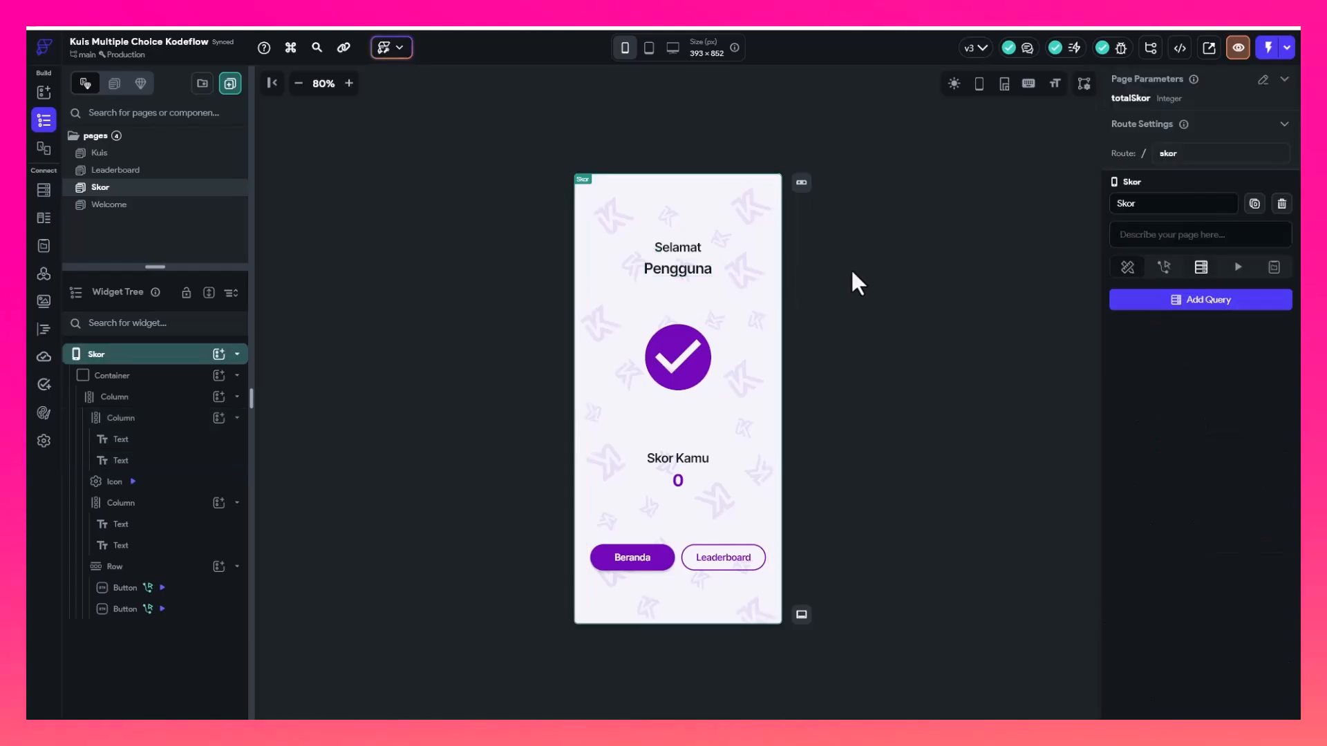
Bind the Pengguna text below Selamat on the Skor page to the namaPengguna app state variable
left_click(662, 280)
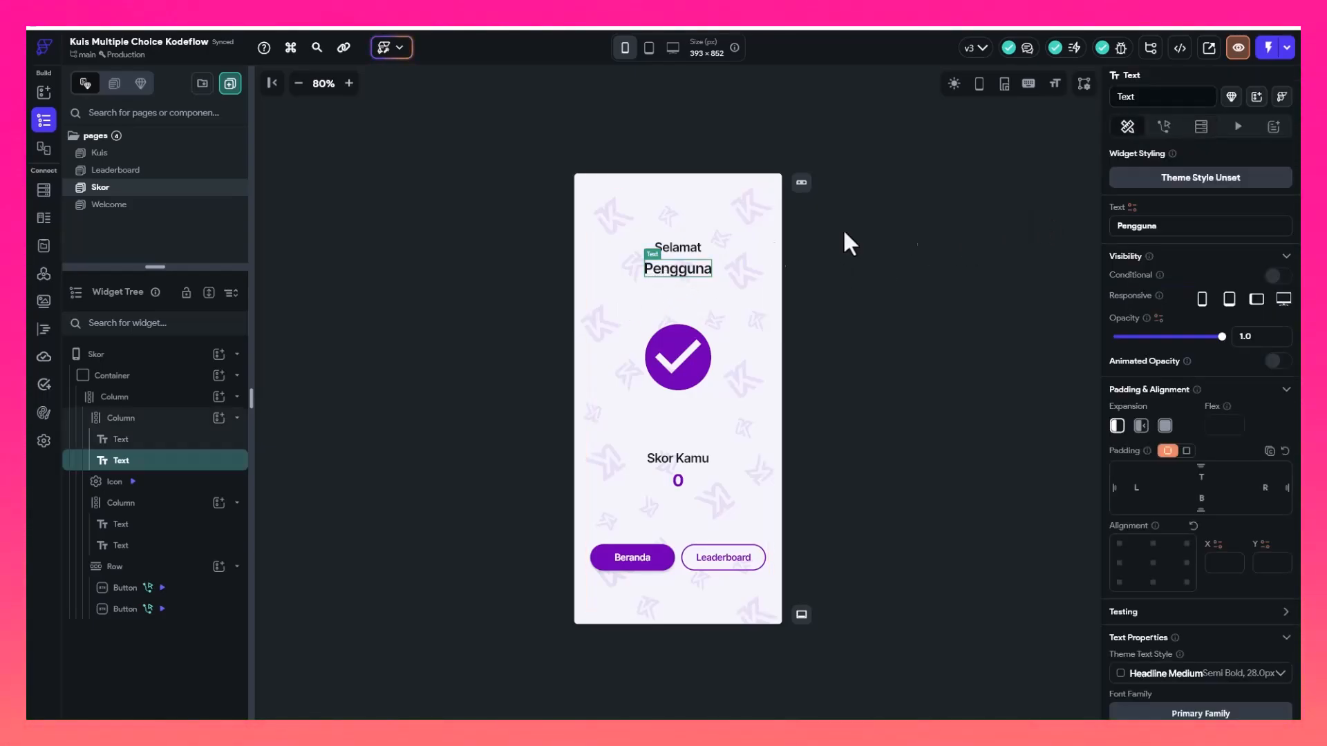
left_click(1131, 209)
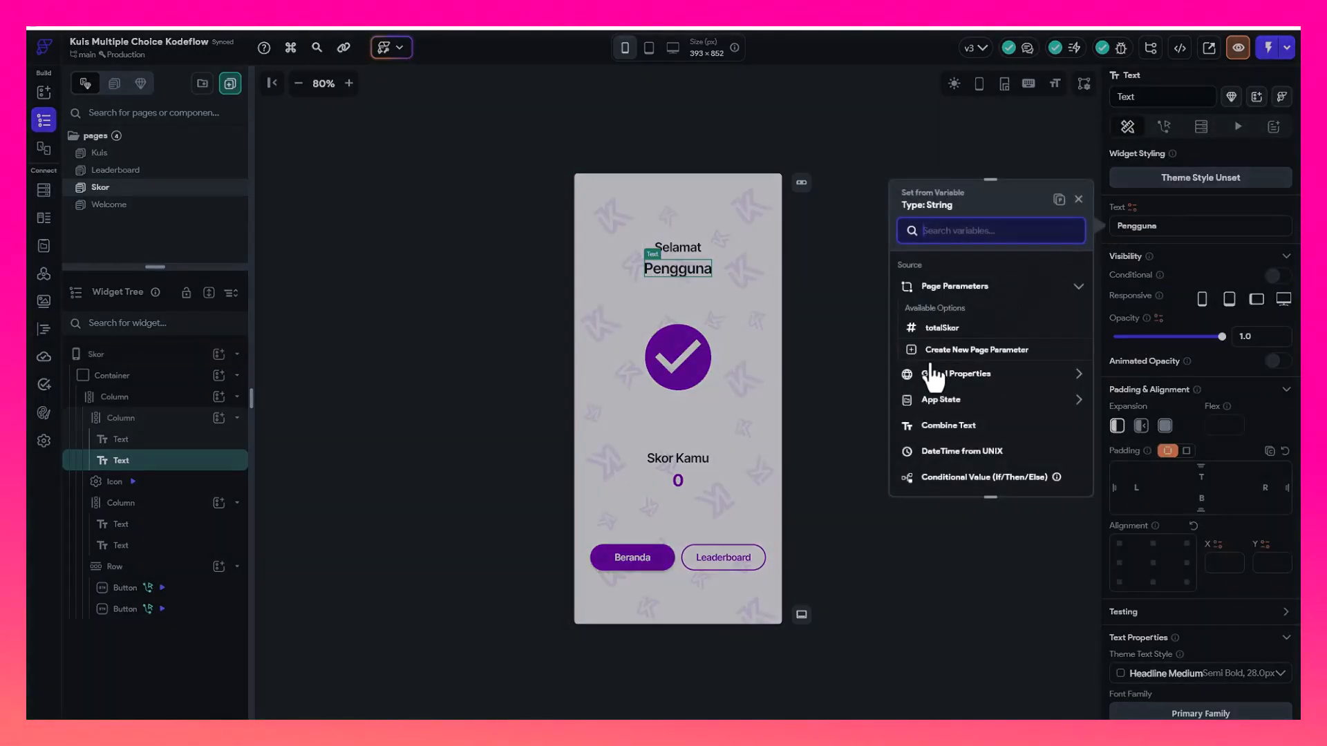
left_click(958, 405)
left_click(952, 443)
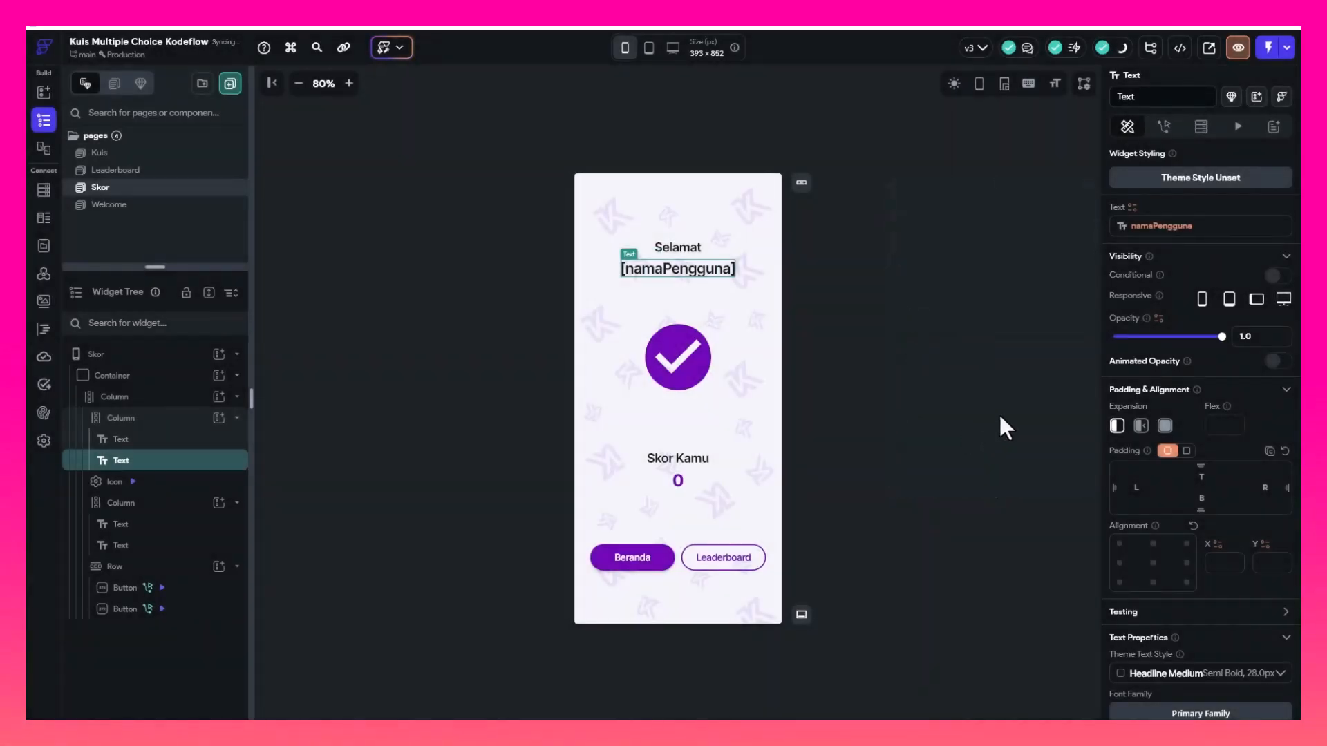
left_click(895, 271)
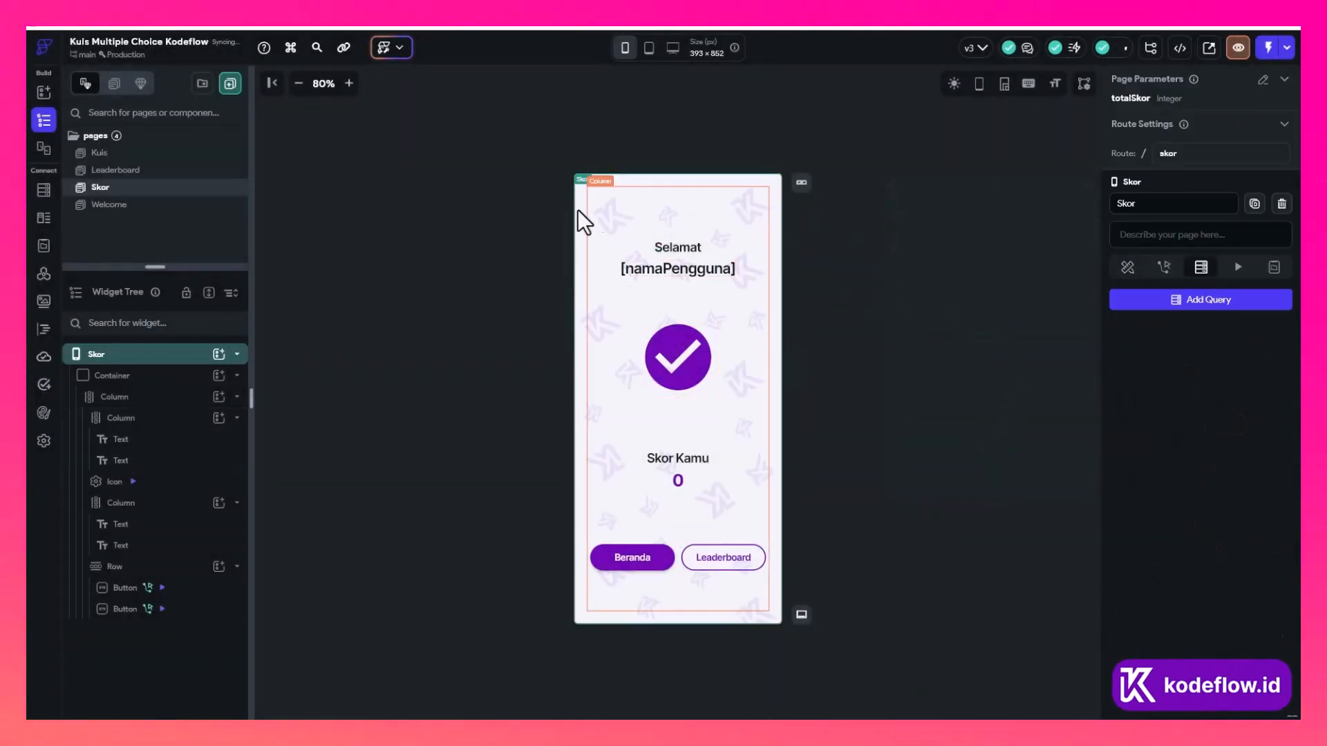
Compare the variables bound to the name text and the score text on the Skor page
left_click(676, 478)
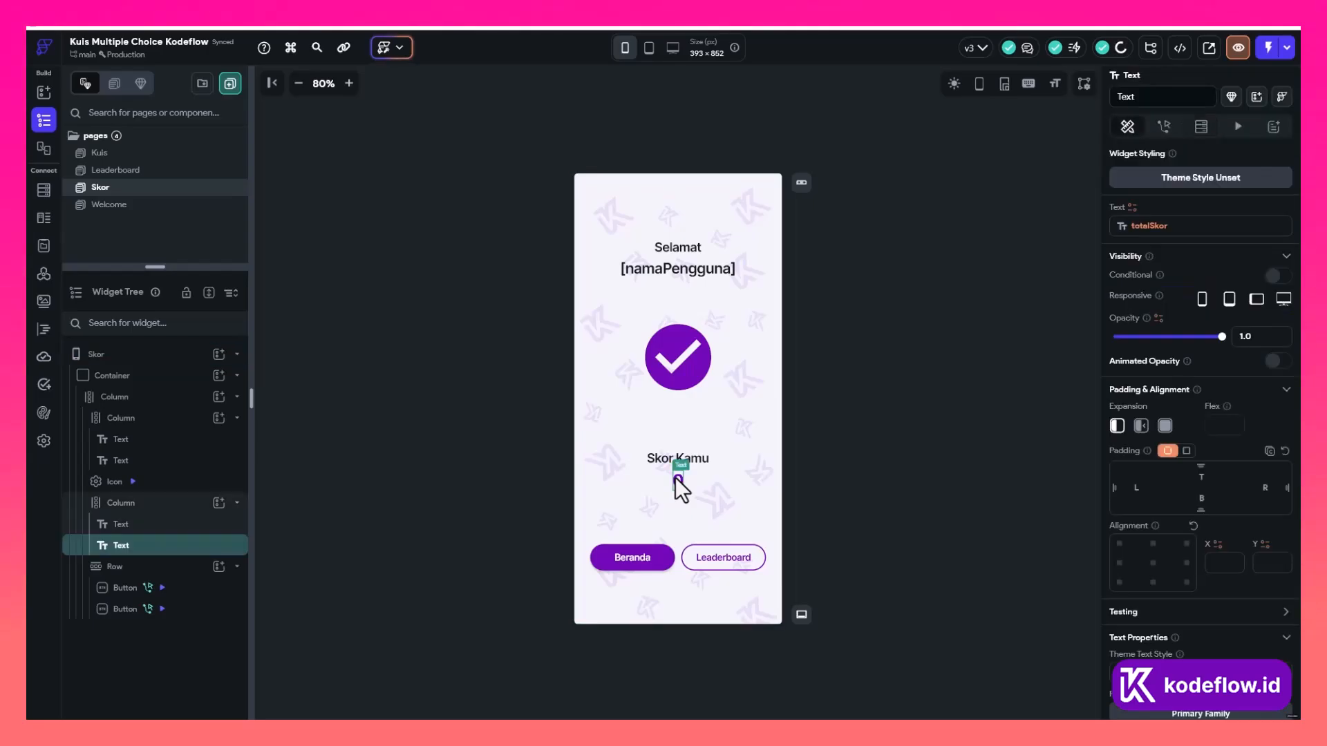
left_click(660, 275)
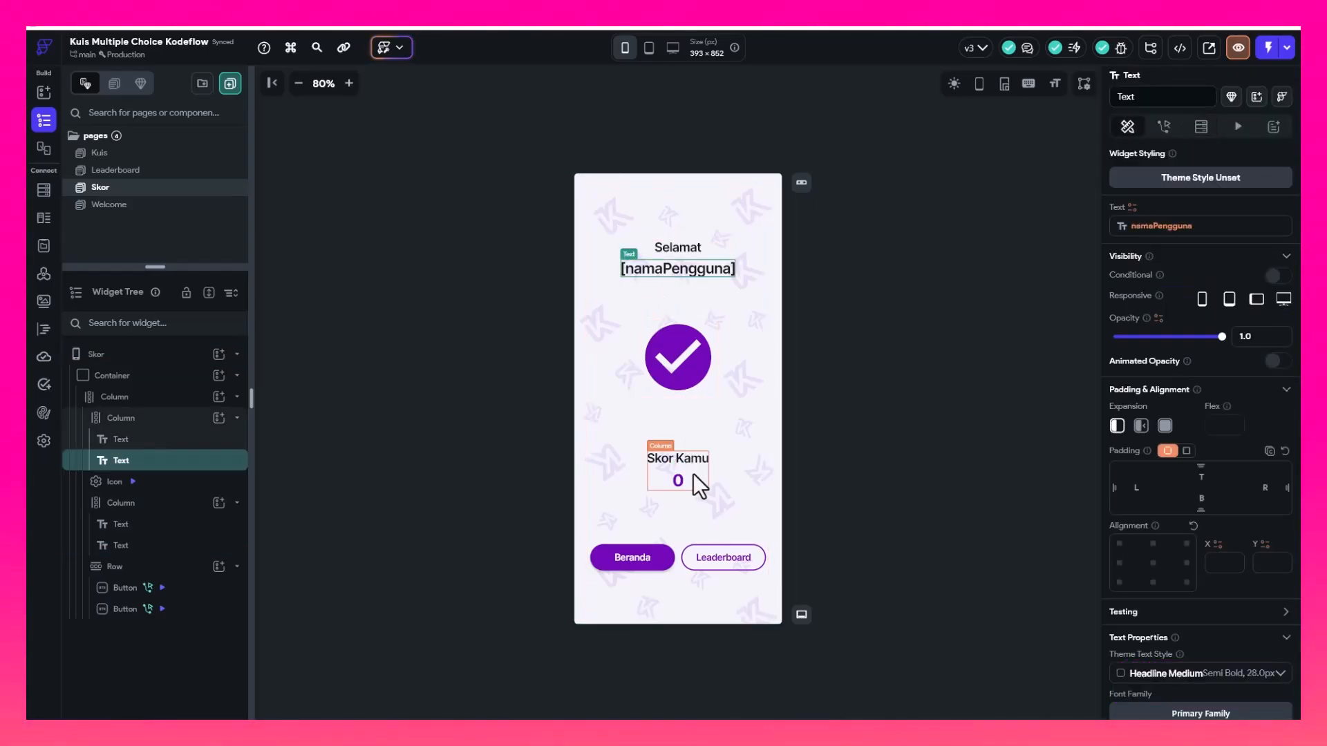
left_click(679, 479)
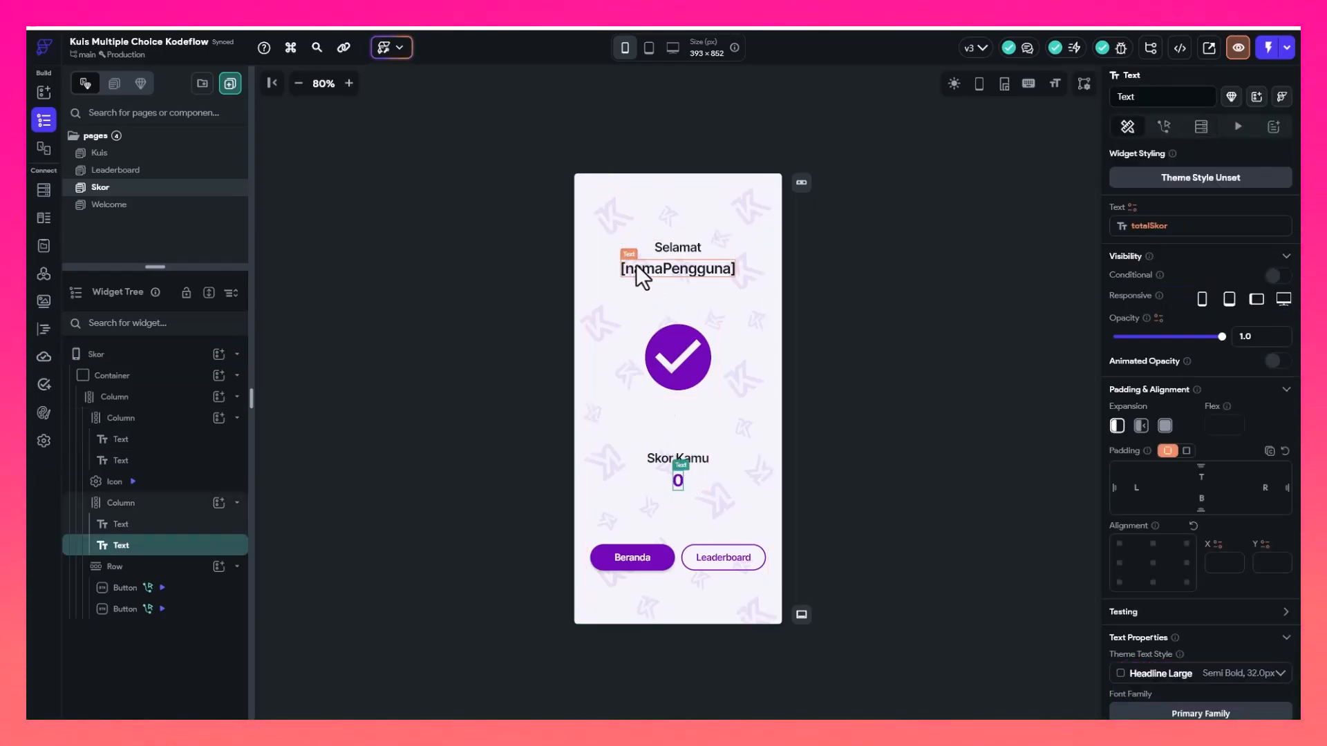
left_click(643, 271)
left_click(678, 481)
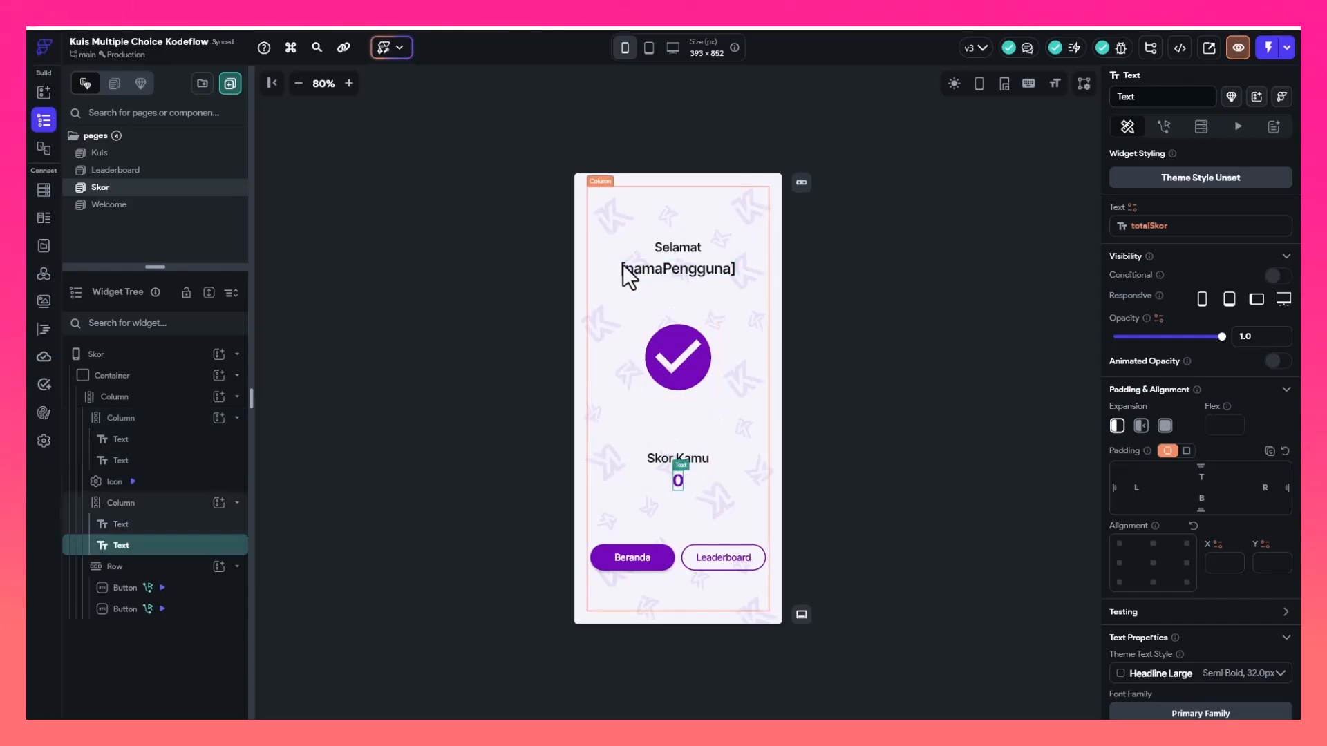
left_click(483, 255)
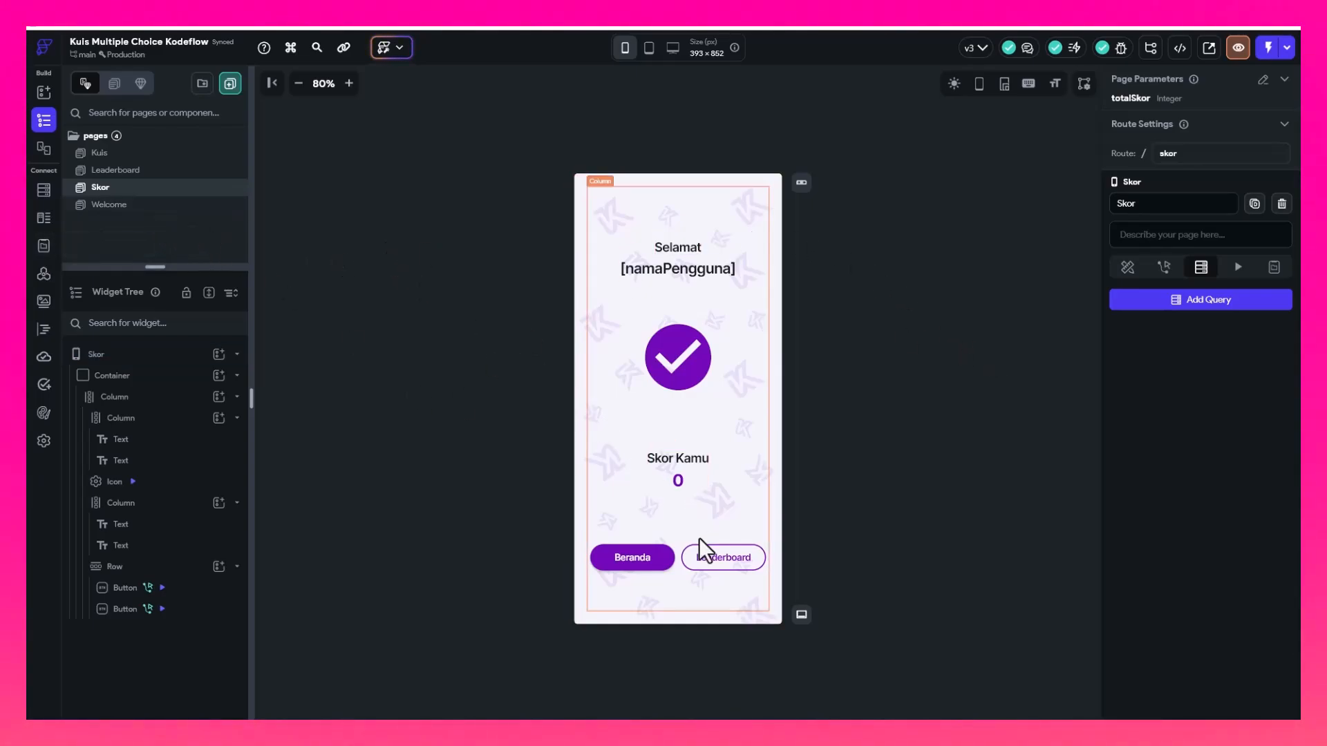
Check the navigation actions of the Skor page's Leaderboard and Beranda buttons and view the Welcome page
left_click(705, 569)
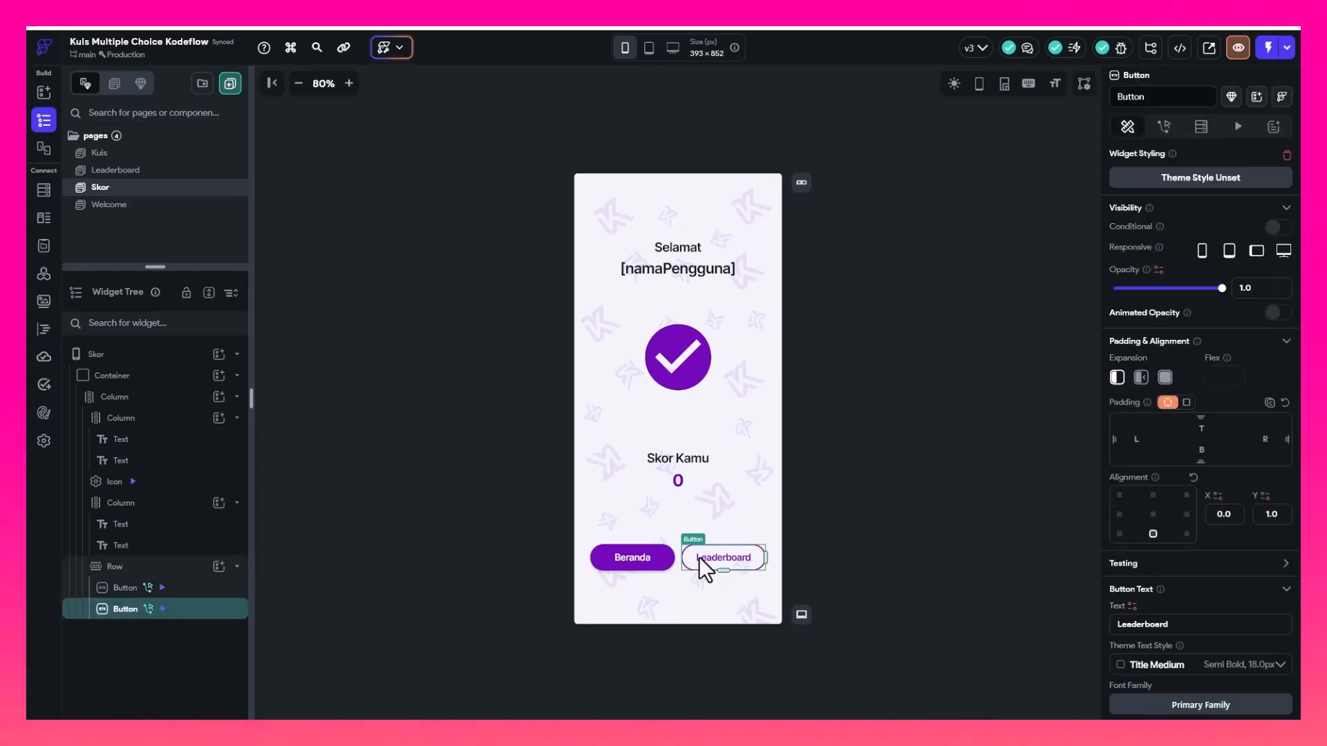
left_click(1164, 127)
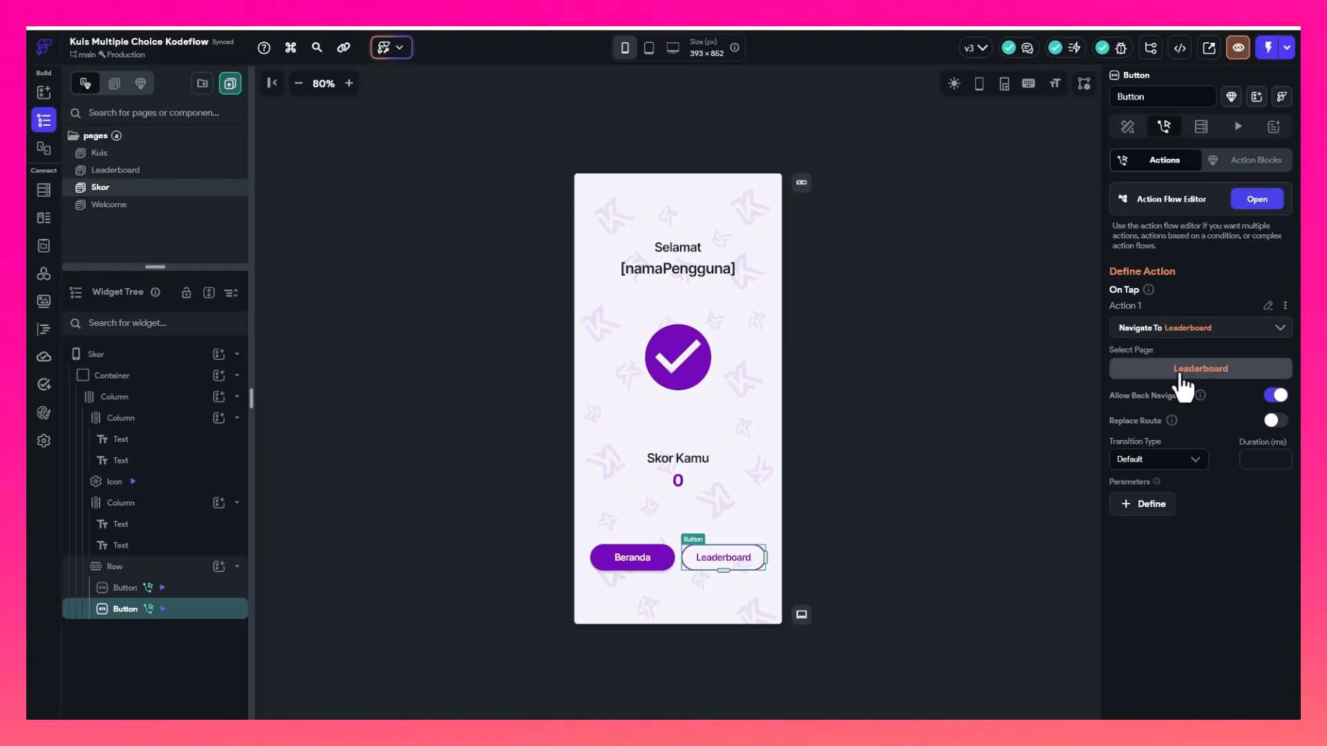
left_click(643, 558)
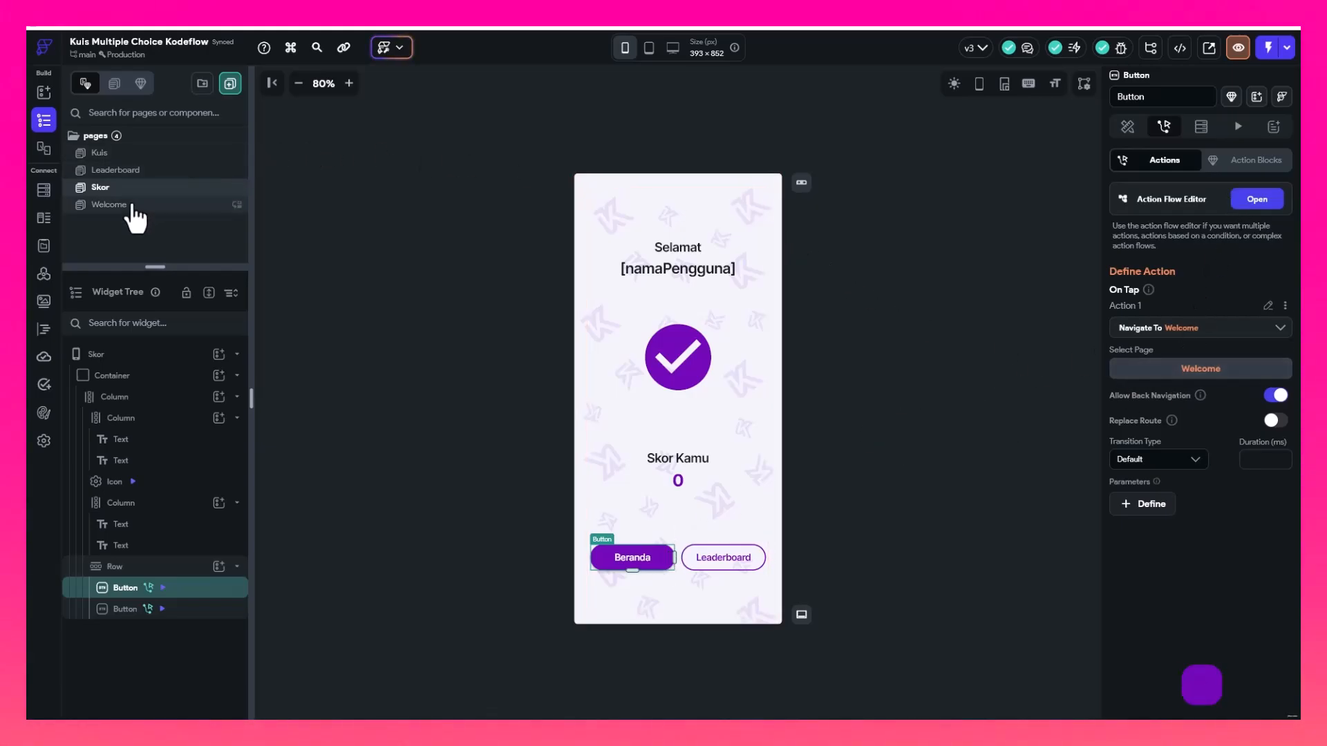
left_click(109, 204)
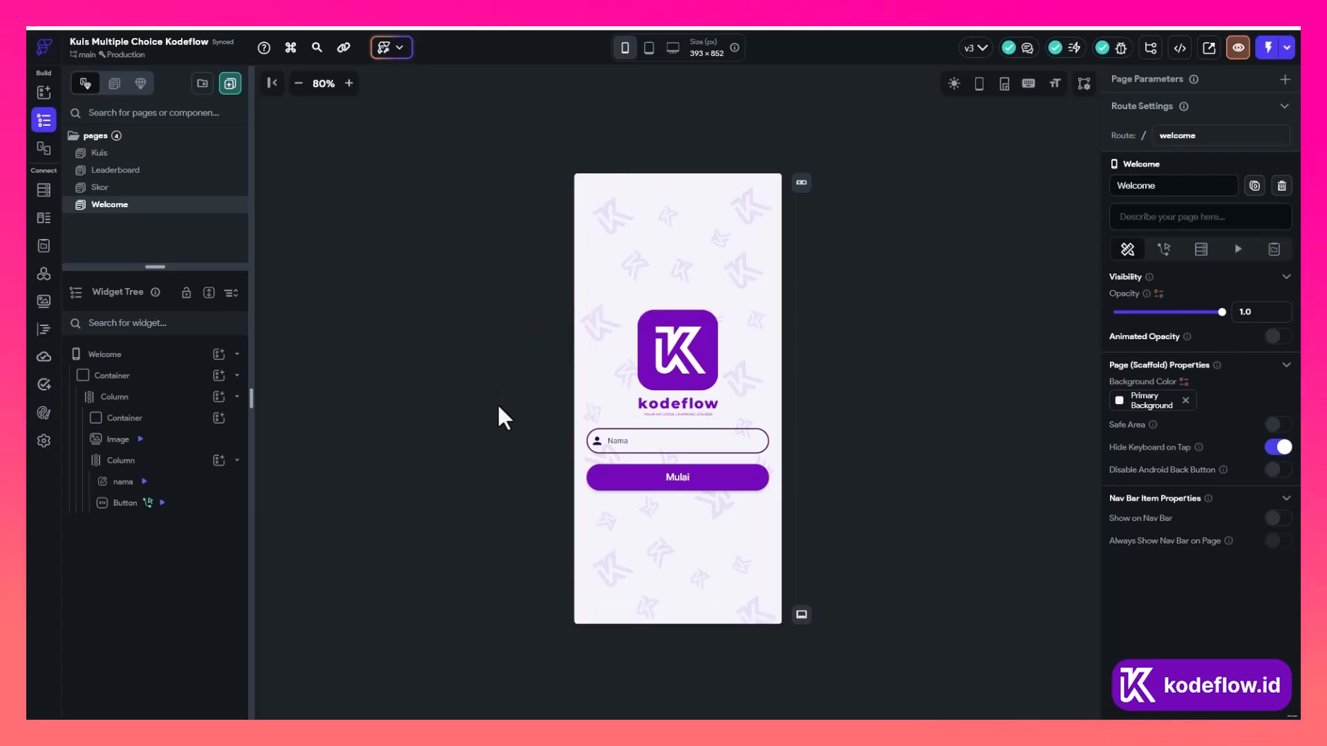
left_click(131, 188)
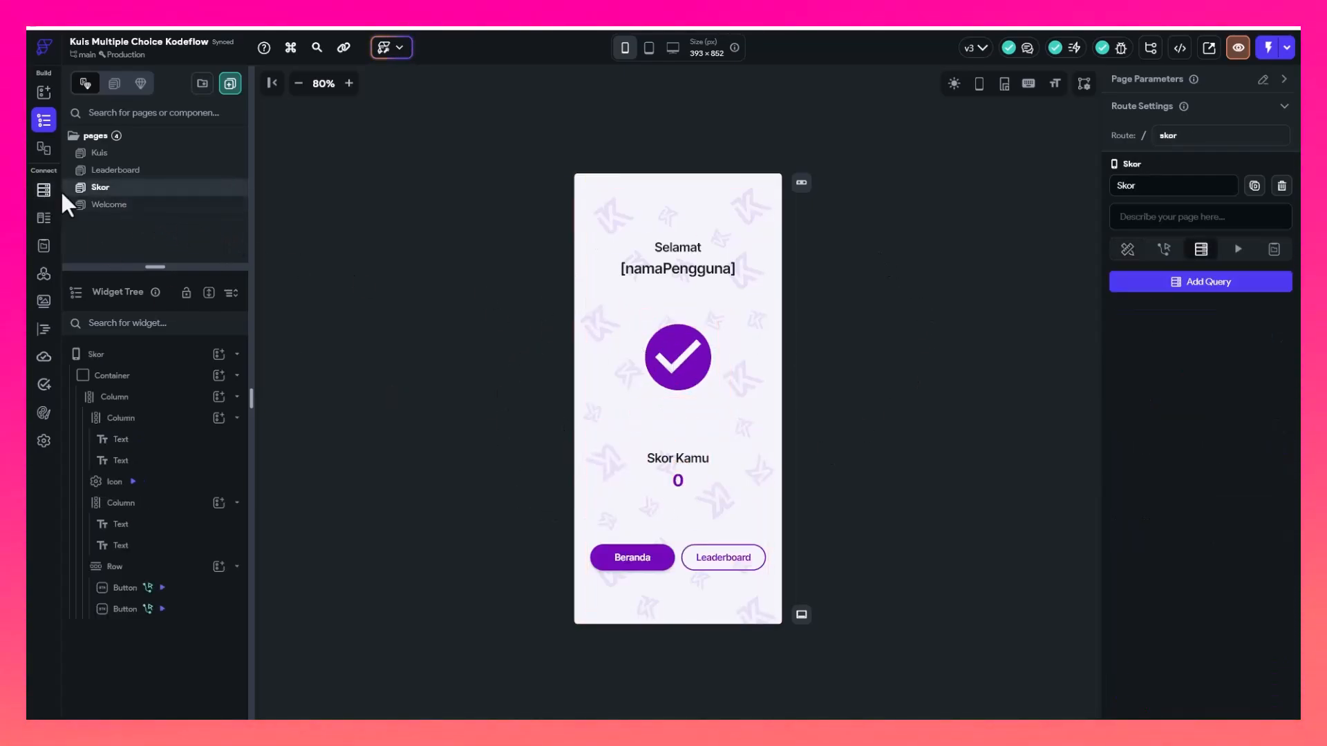
Start a Supabase query on the Leaderboard page's ListView, using the pengguna table with List of Rows
left_click(138, 173)
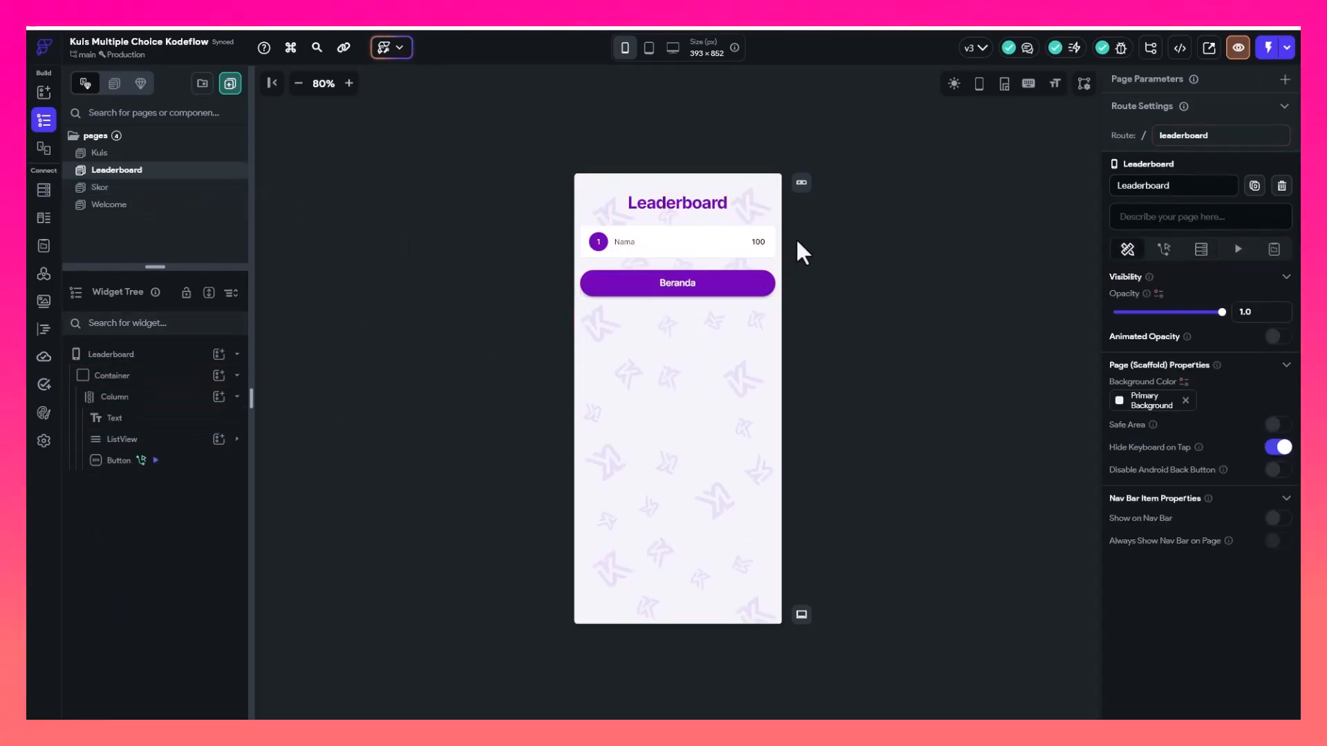
left_click(128, 442)
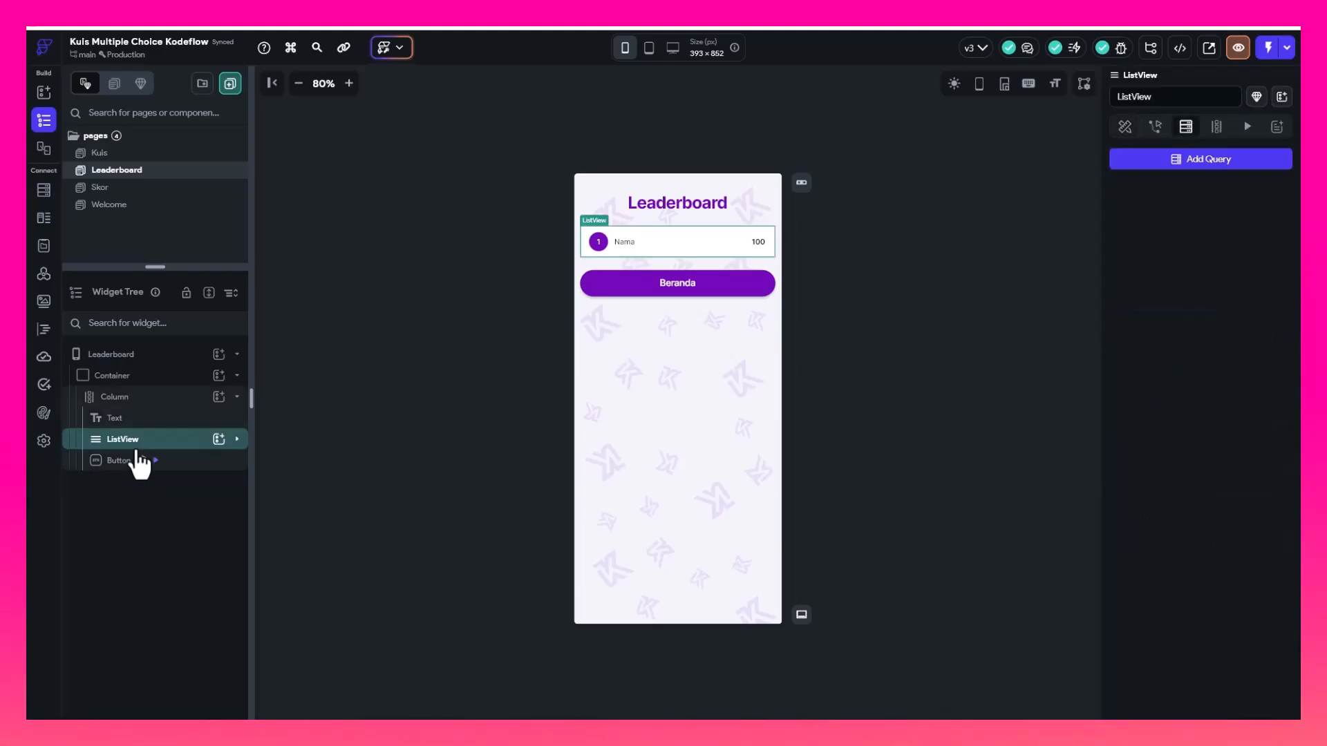
left_click(237, 439)
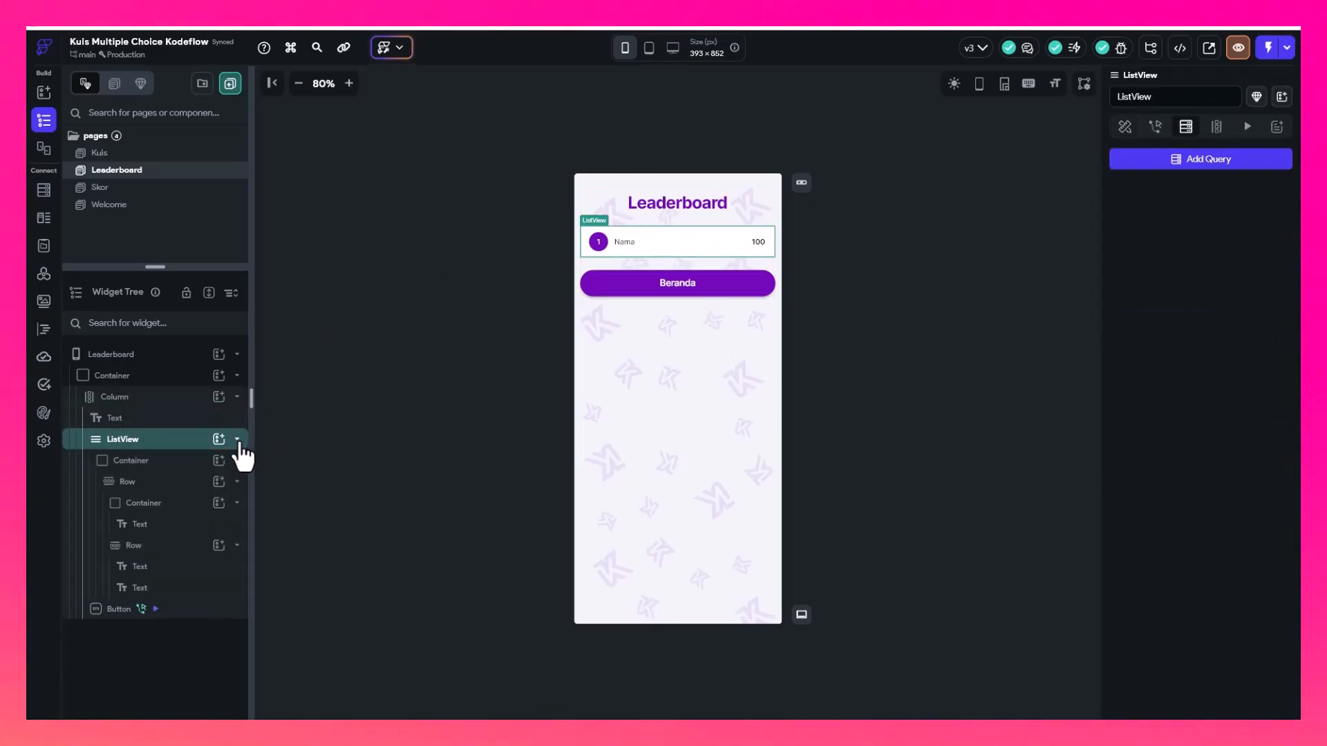
left_click(237, 440)
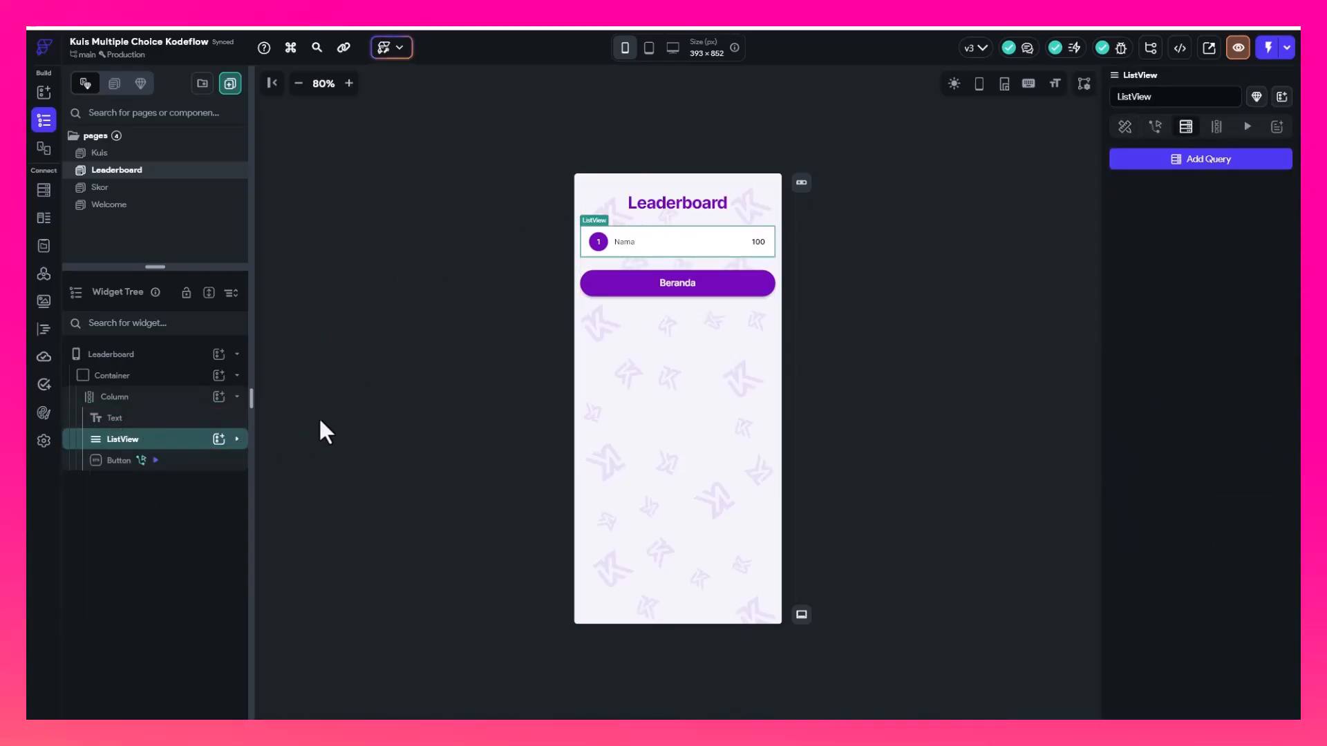
left_click(1164, 160)
left_click(962, 158)
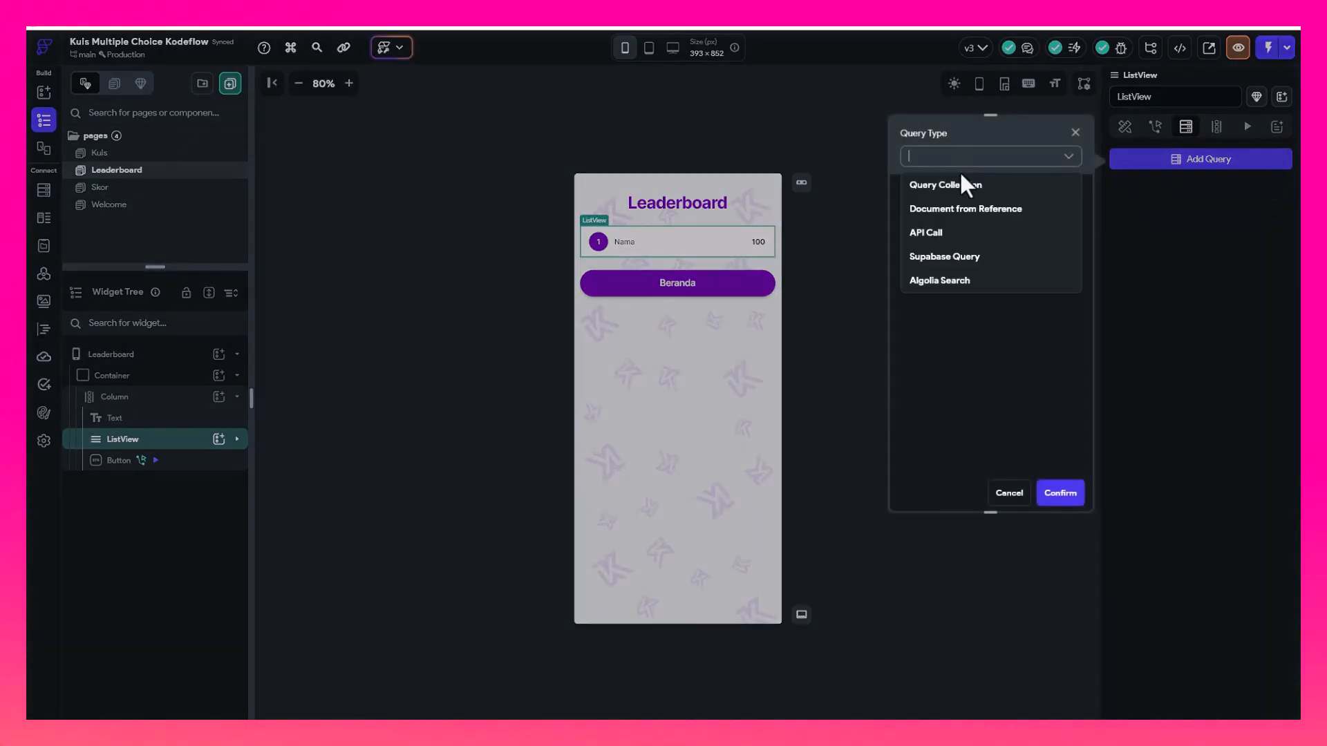
left_click(951, 257)
left_click(951, 206)
left_click(951, 239)
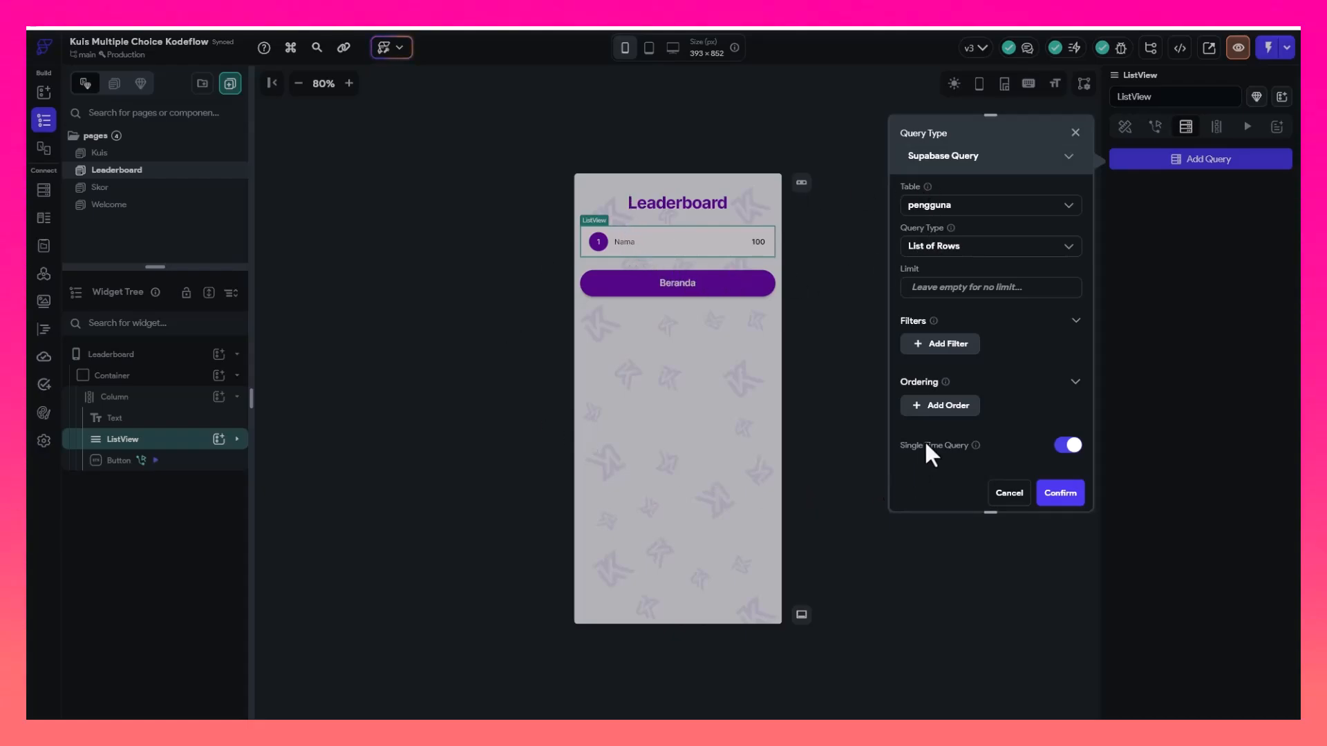
Add an ordering to the ListView's pengguna query by the total_score field
scroll(975, 394, "down", 1)
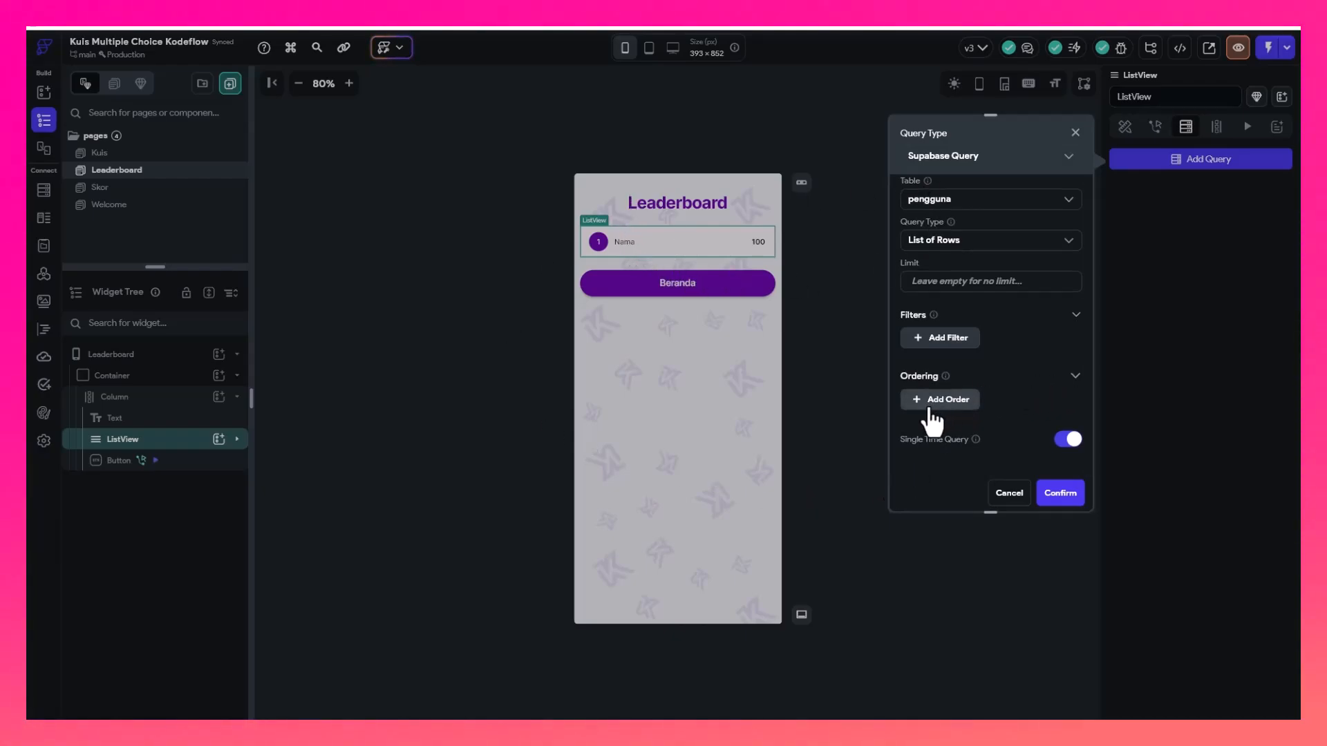
mouse_move(946, 377)
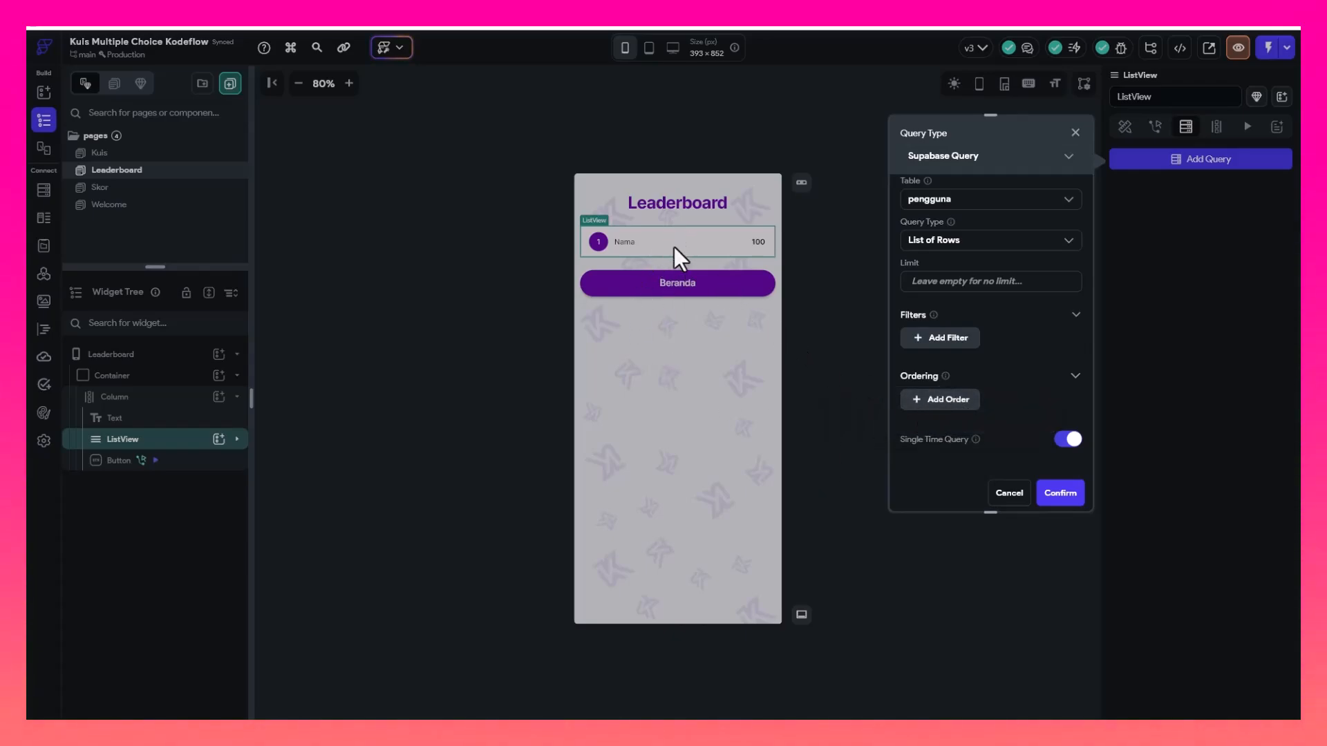
left_click(941, 401)
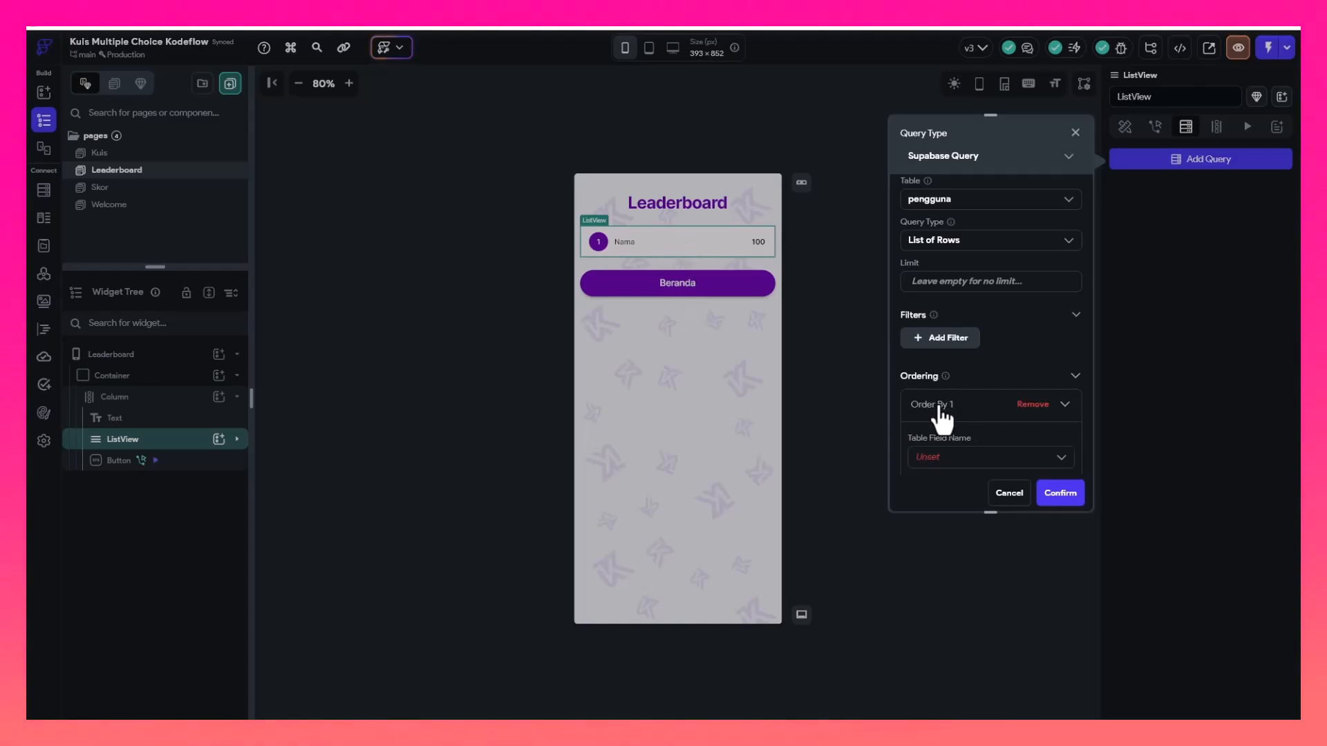
scroll(965, 419, "down", 1)
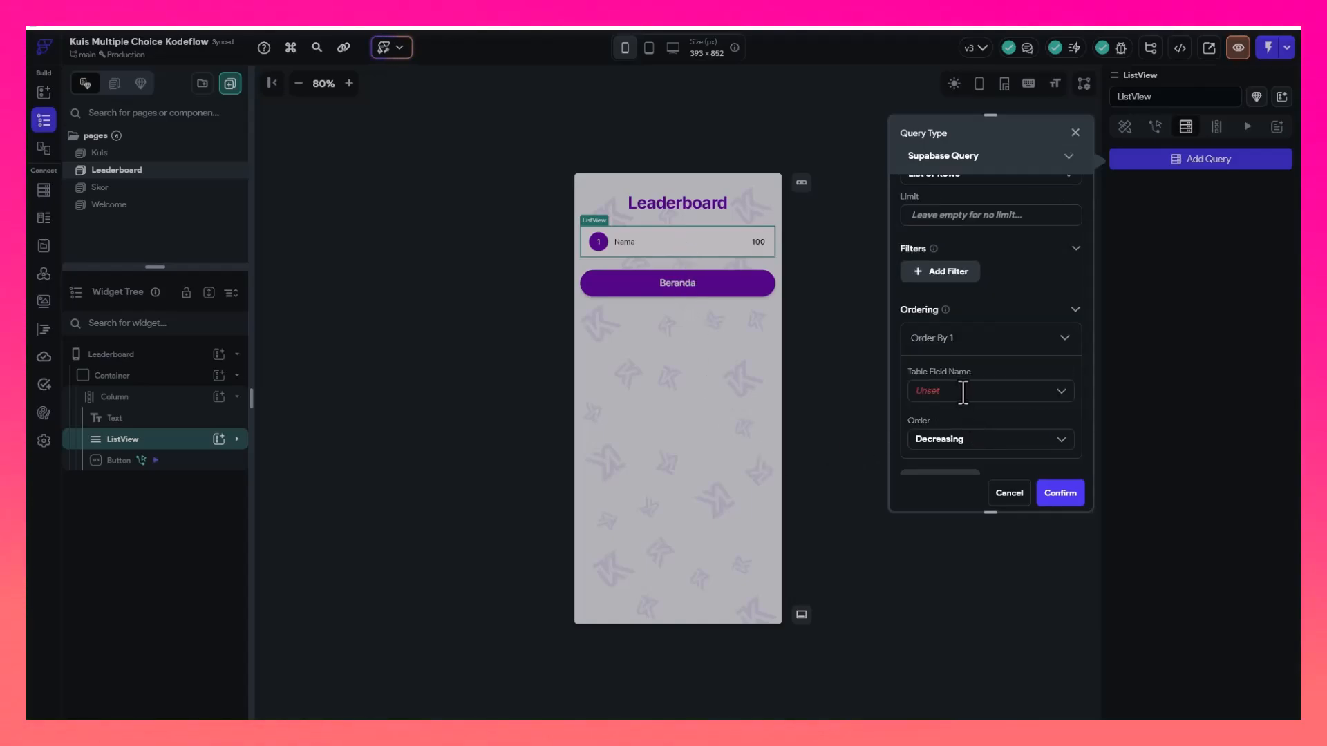
left_click(962, 392)
left_click(929, 493)
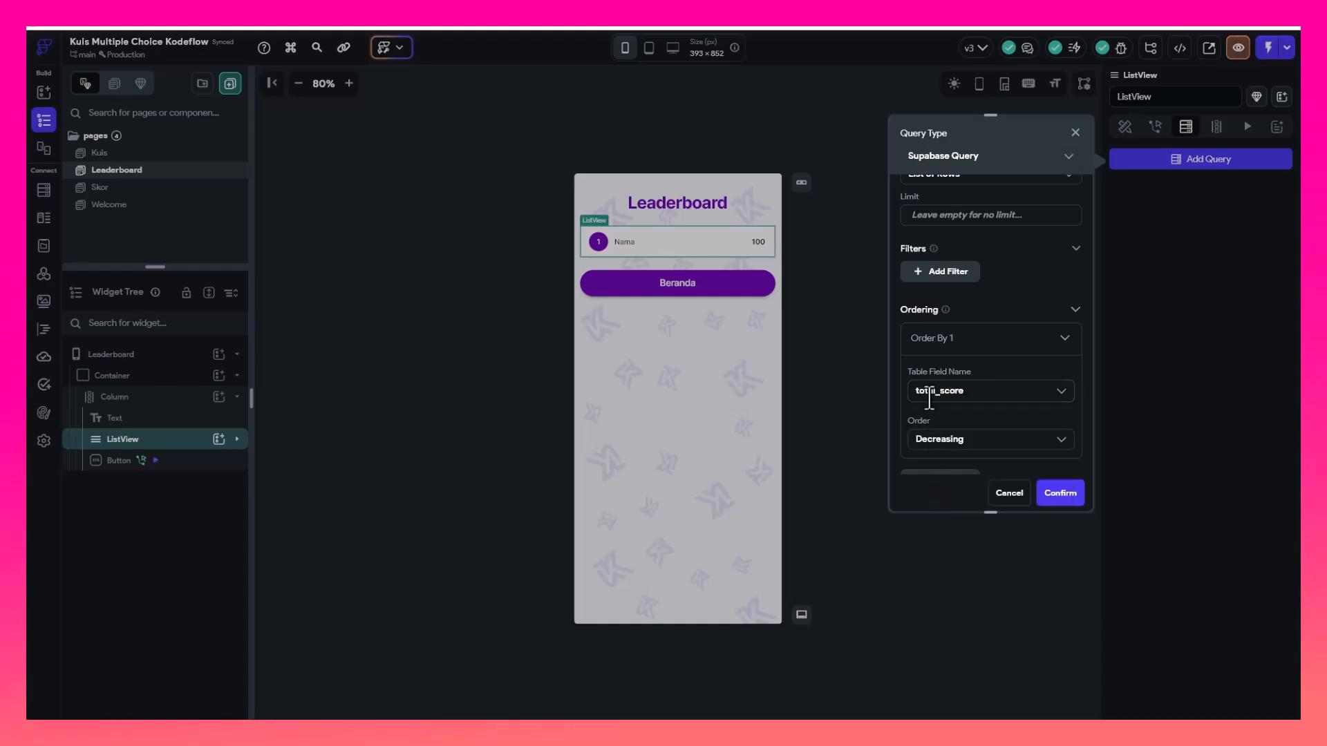
Try Increasing as the order direction for total_score in the ListView's query
scroll(940, 398, "down", 1)
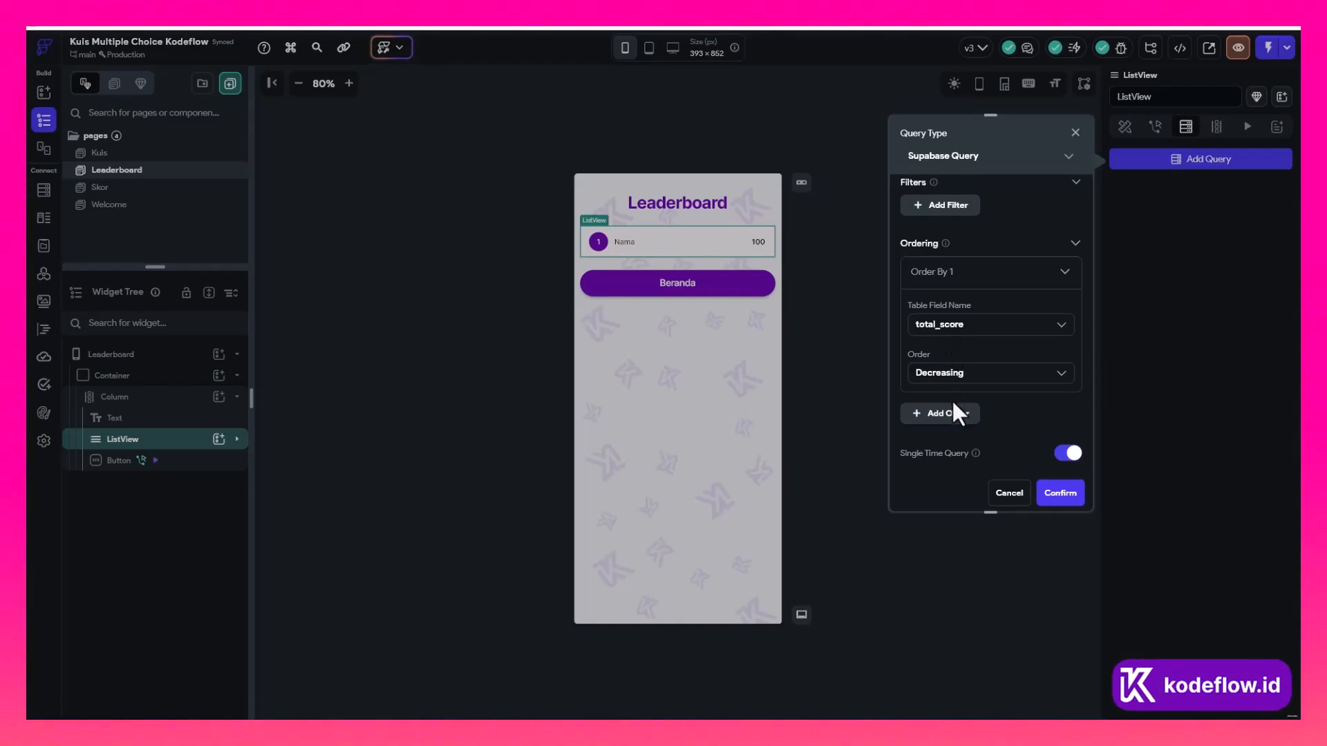
left_click(965, 374)
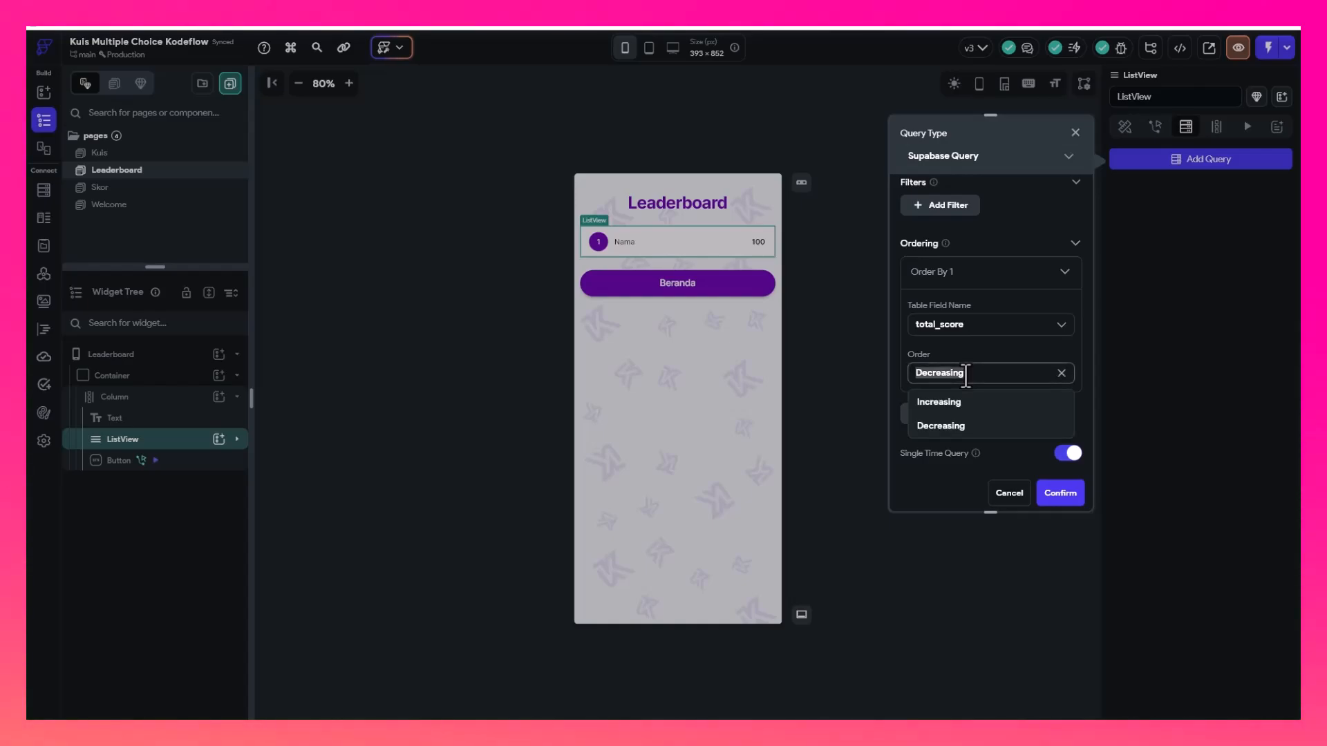
left_click(974, 357)
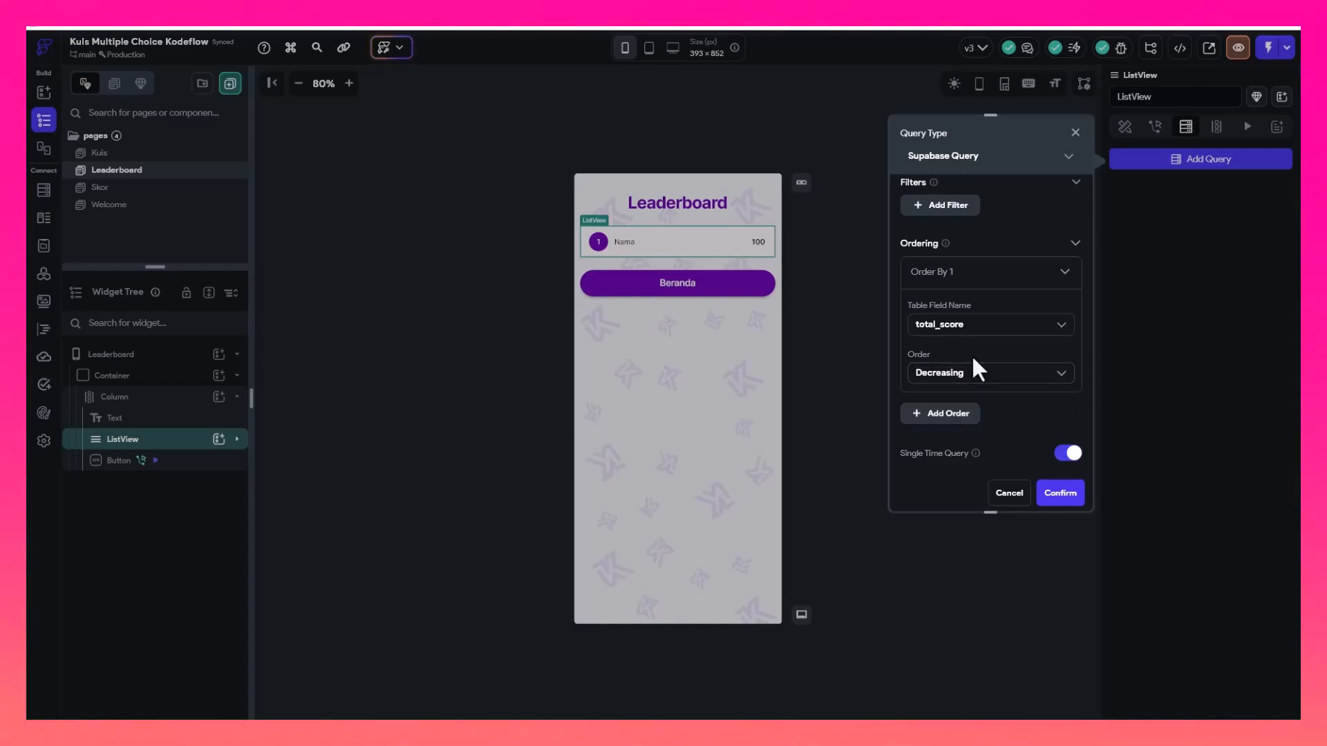
left_click(969, 372)
left_click(965, 409)
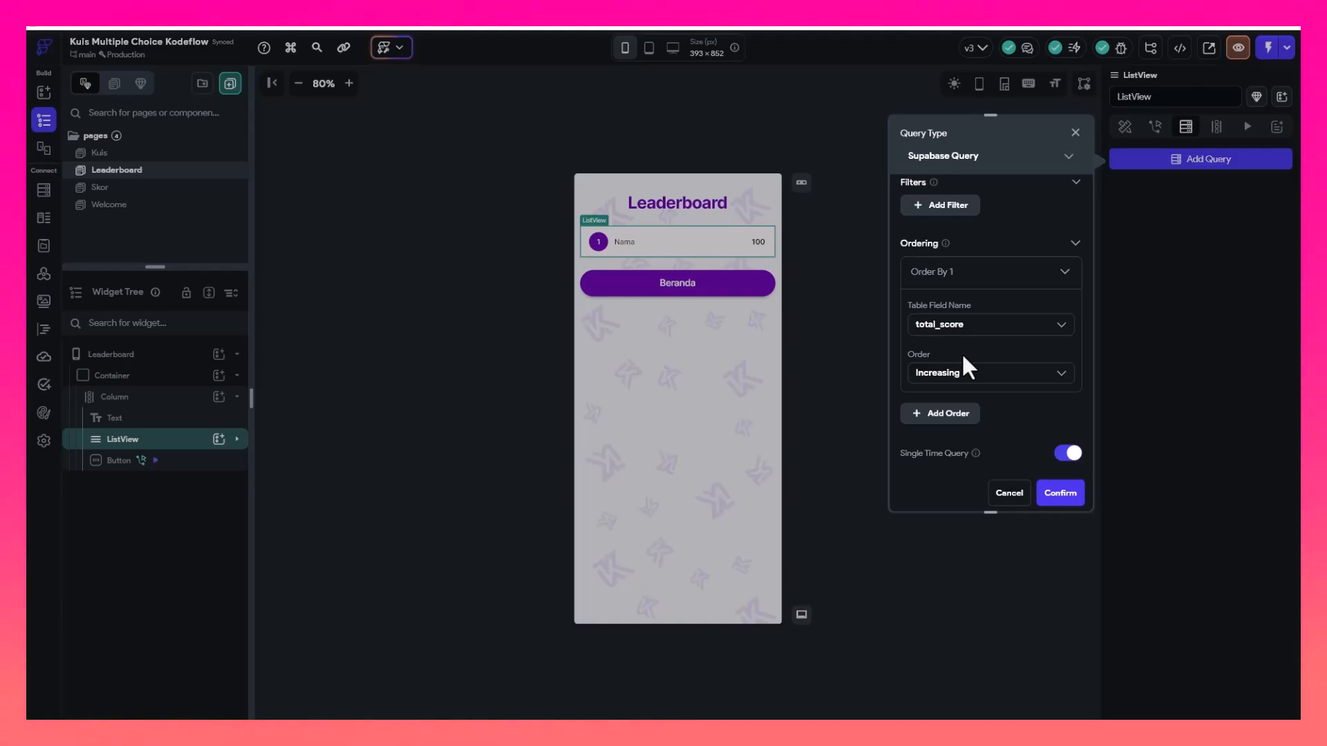
Set the total_score order to Decreasing and confirm creating the ListView's backend query
left_click(964, 372)
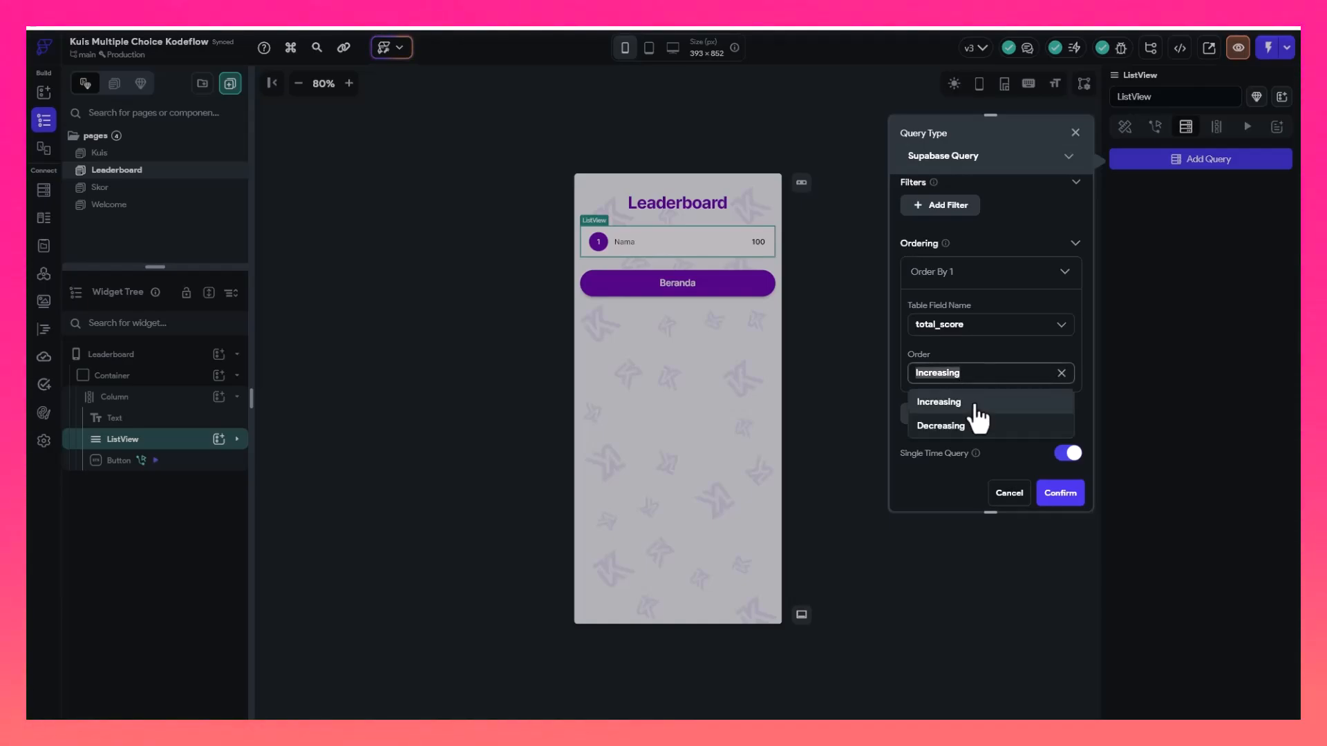
left_click(974, 428)
scroll(976, 435, "down", 1)
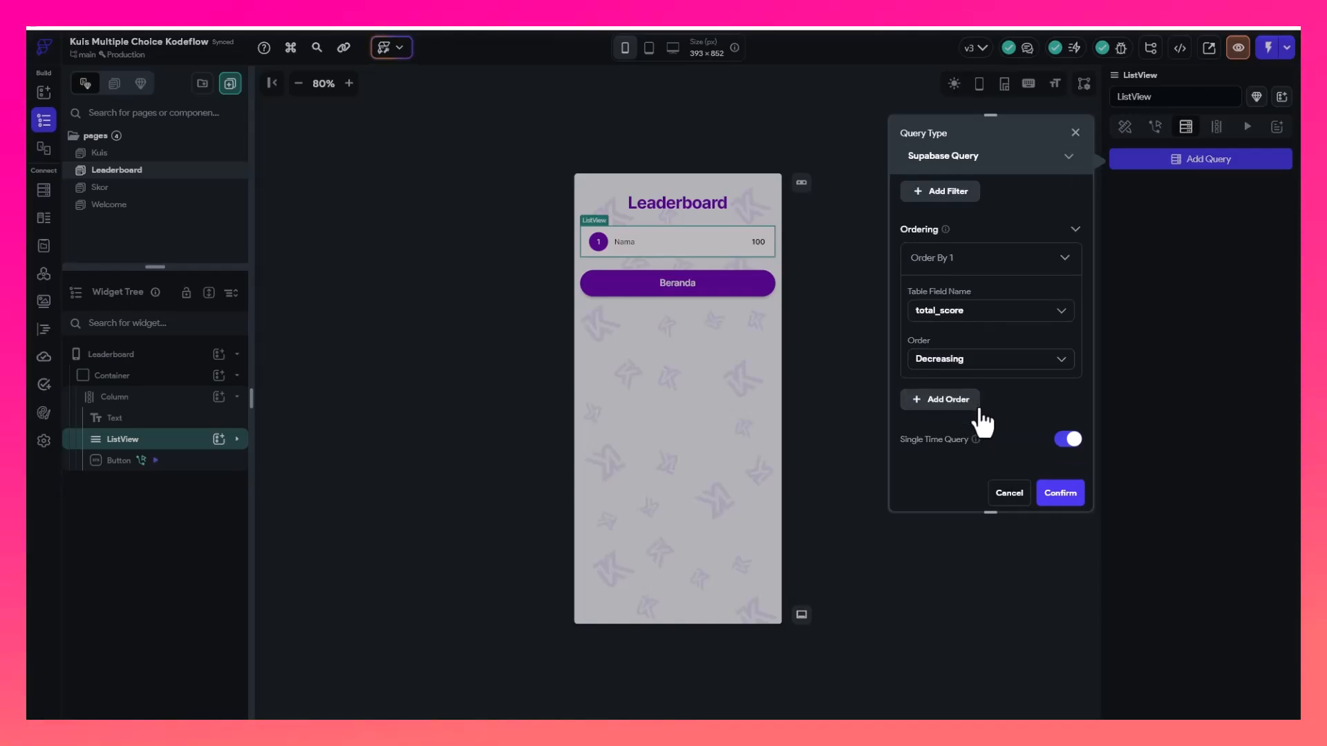
left_click(1066, 495)
left_click(739, 453)
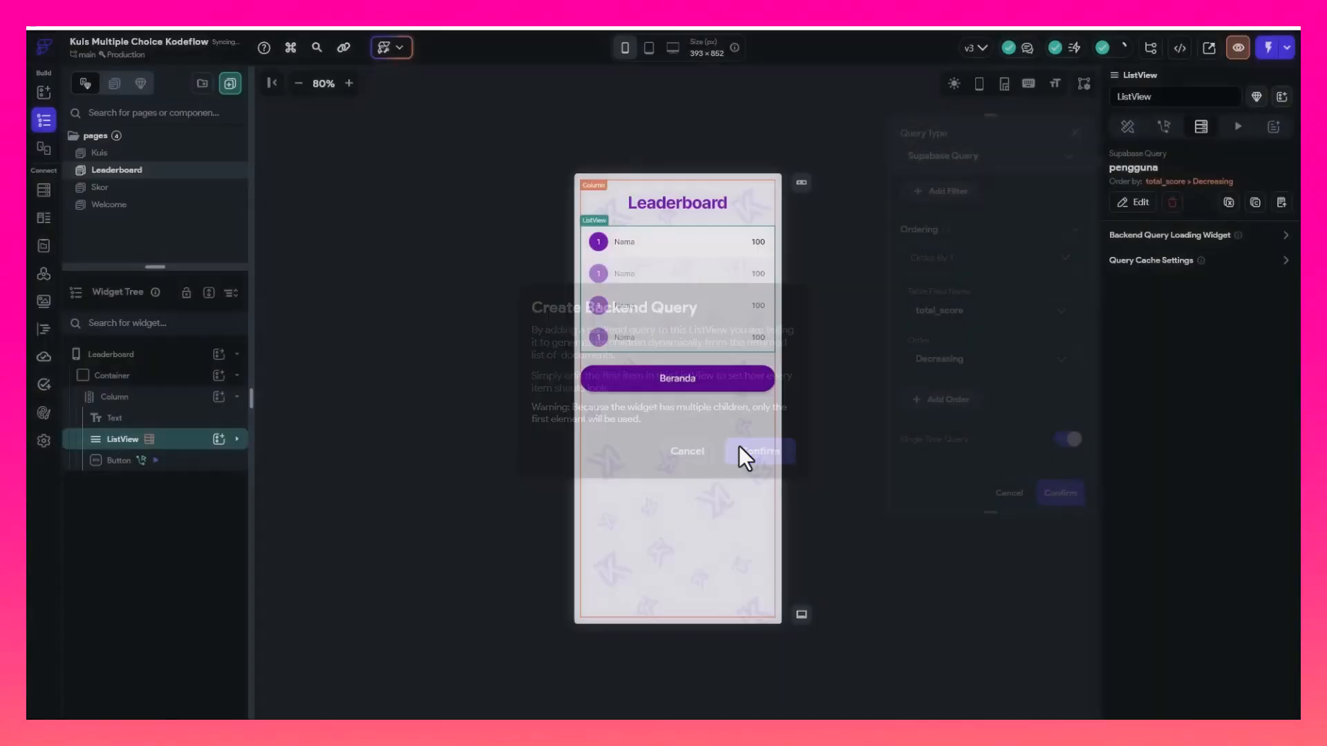
Bind the Nama text in the Leaderboard's first list row to the pengguna row's nama field
left_click(620, 242)
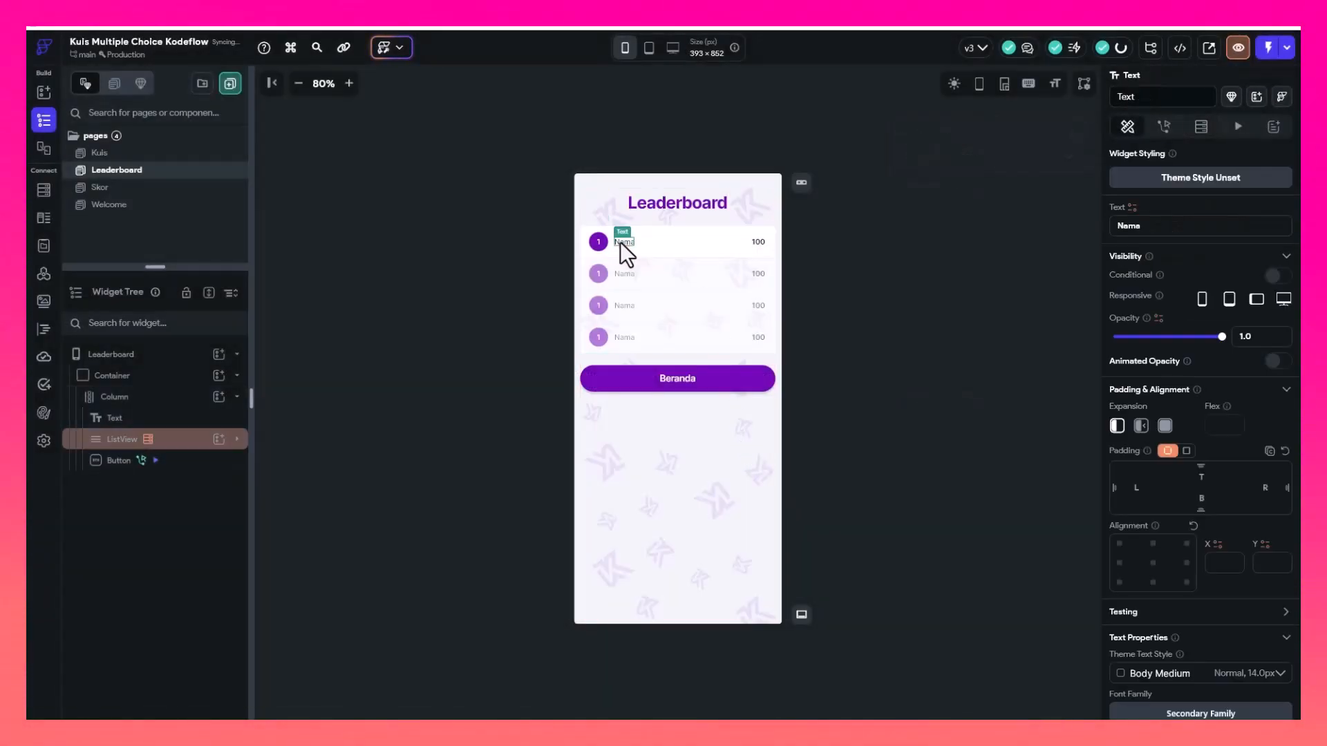
left_click(1132, 208)
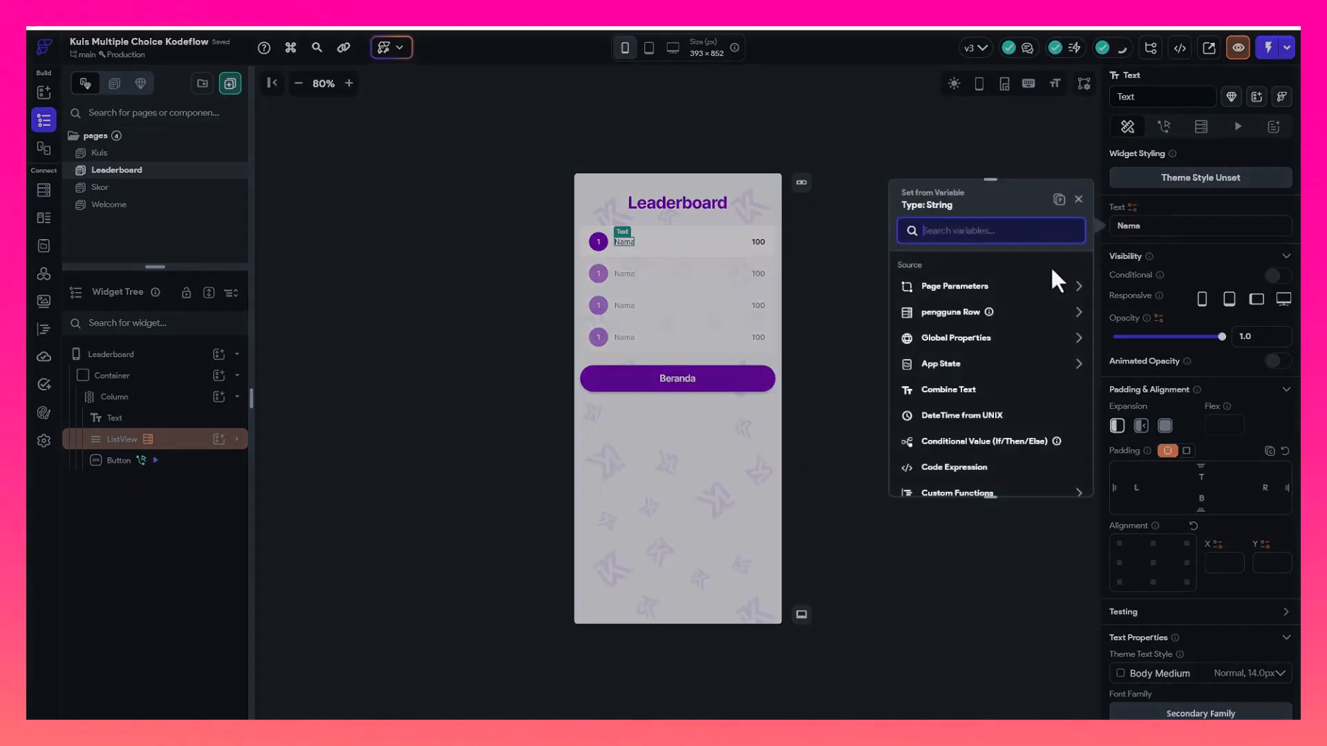
left_click(1013, 315)
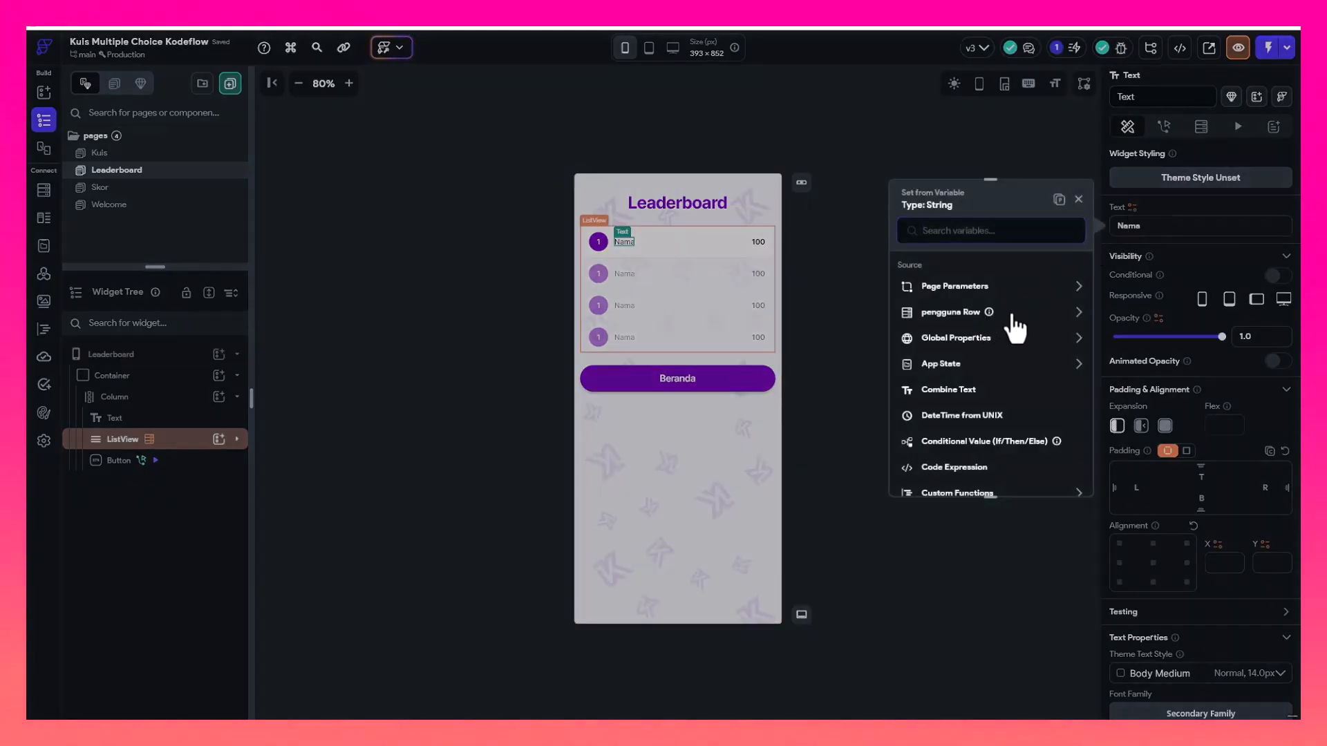
left_click(936, 399)
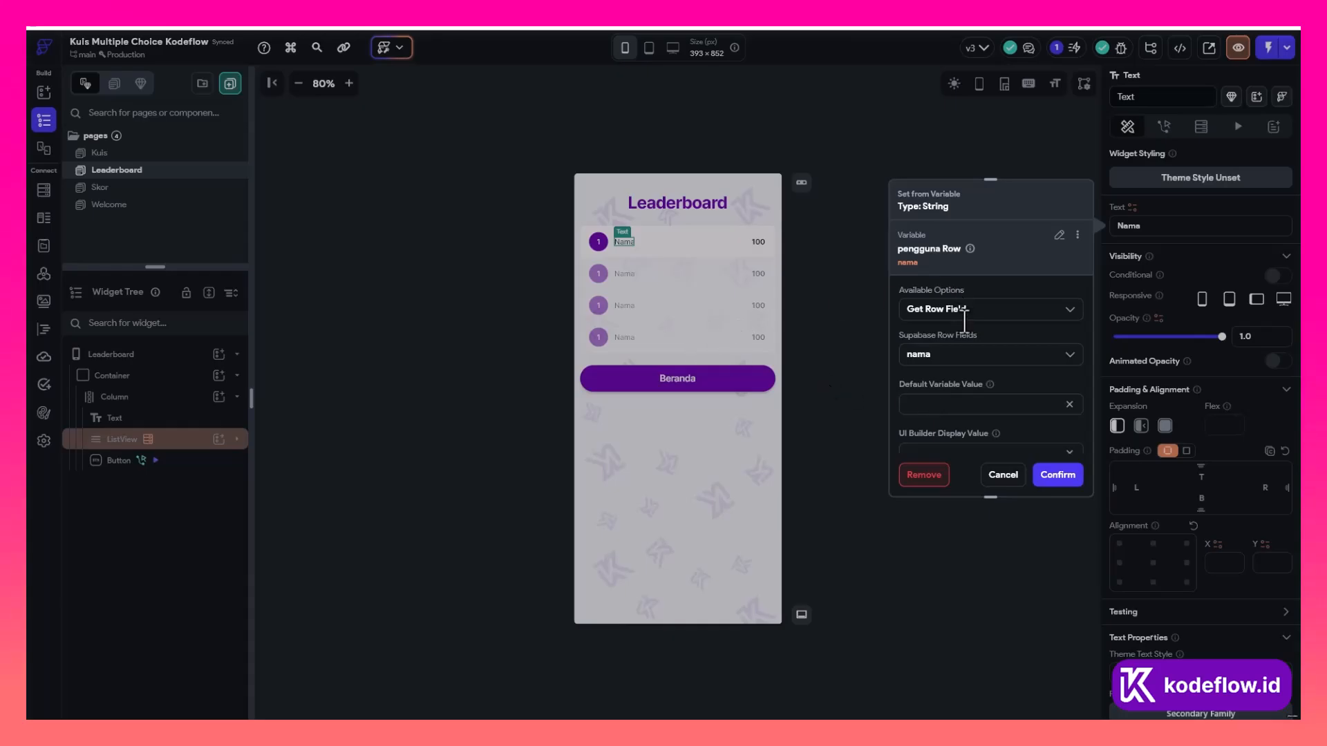
left_click(1043, 472)
Bind the list row's score text to the pengguna row's total_score field with a default value of 0
left_click(757, 244)
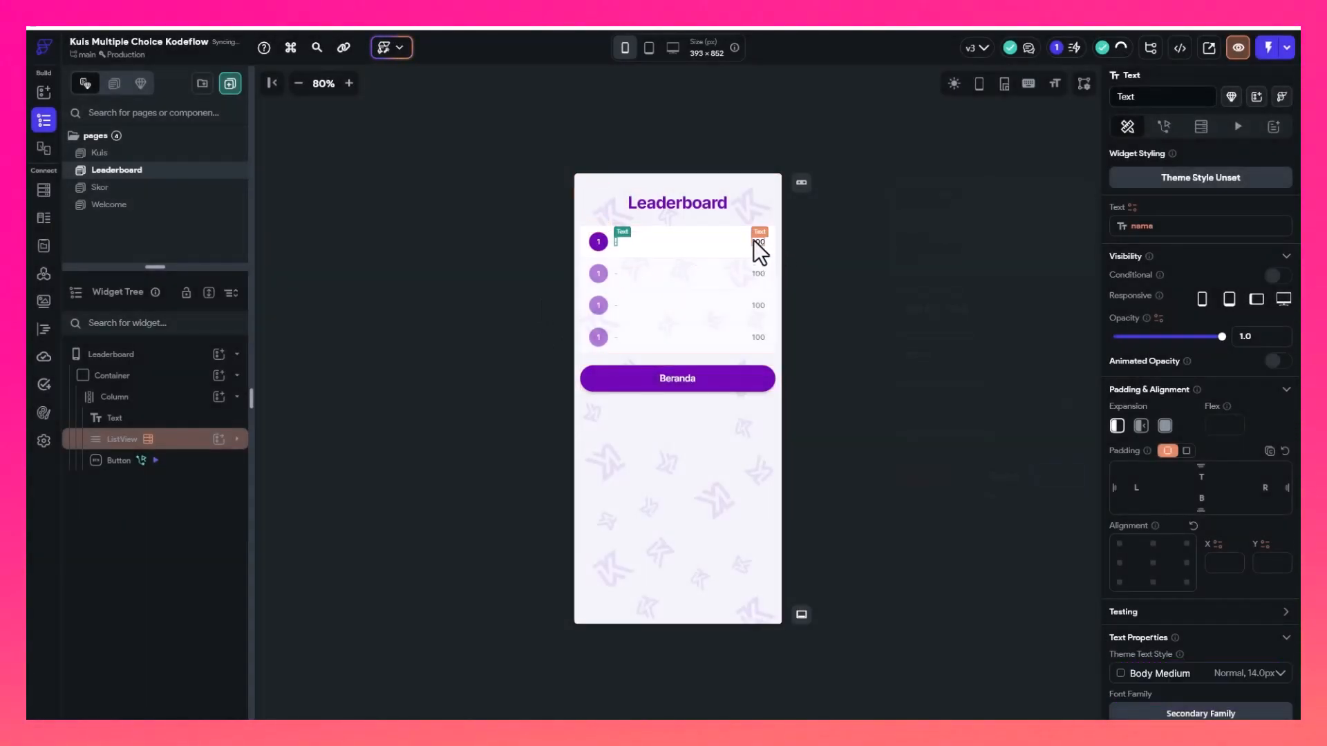
left_click(1132, 207)
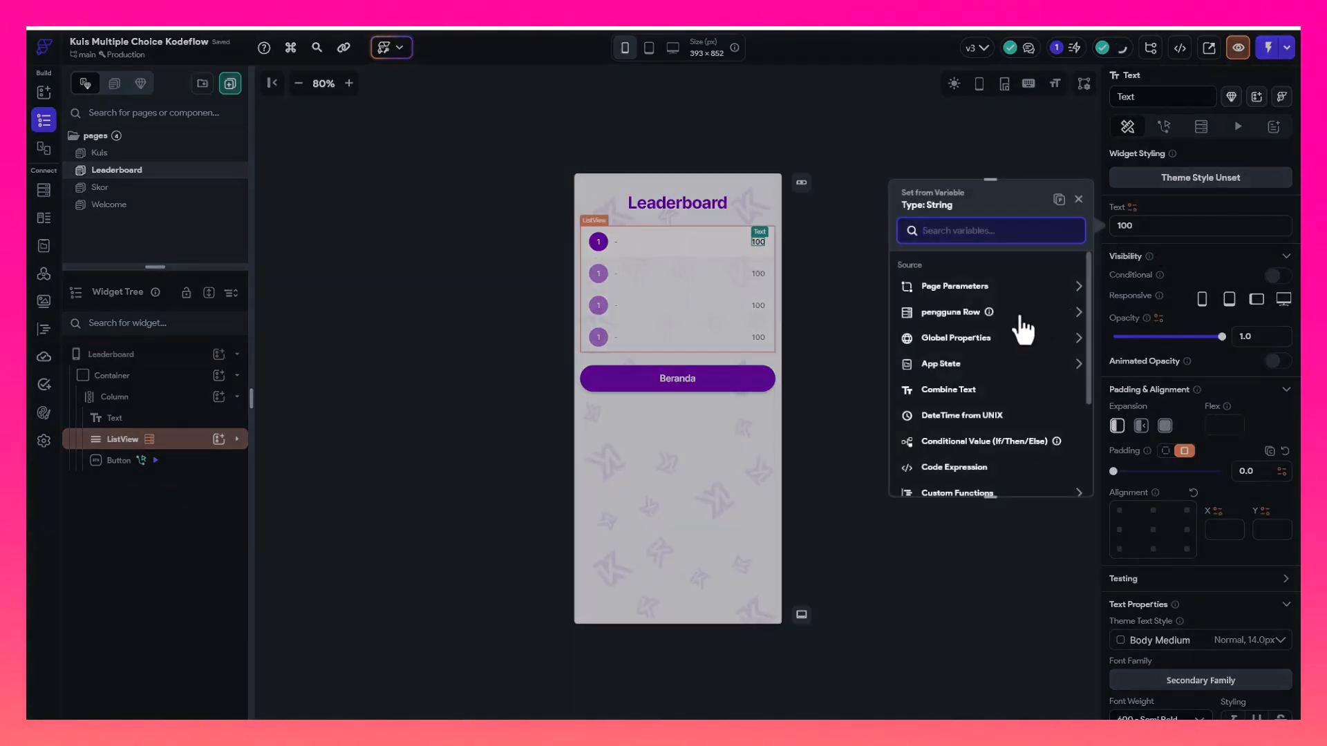
left_click(1019, 315)
left_click(963, 423)
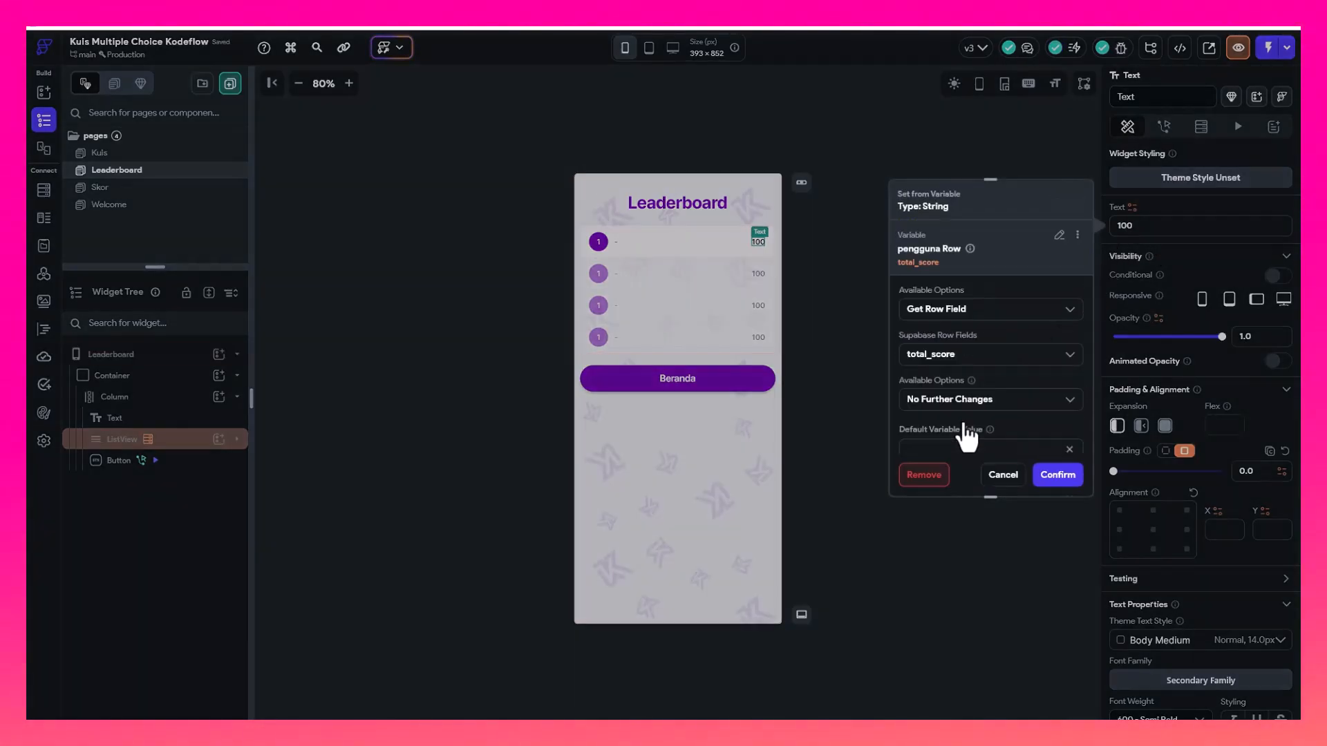
scroll(1003, 422, "down", 2)
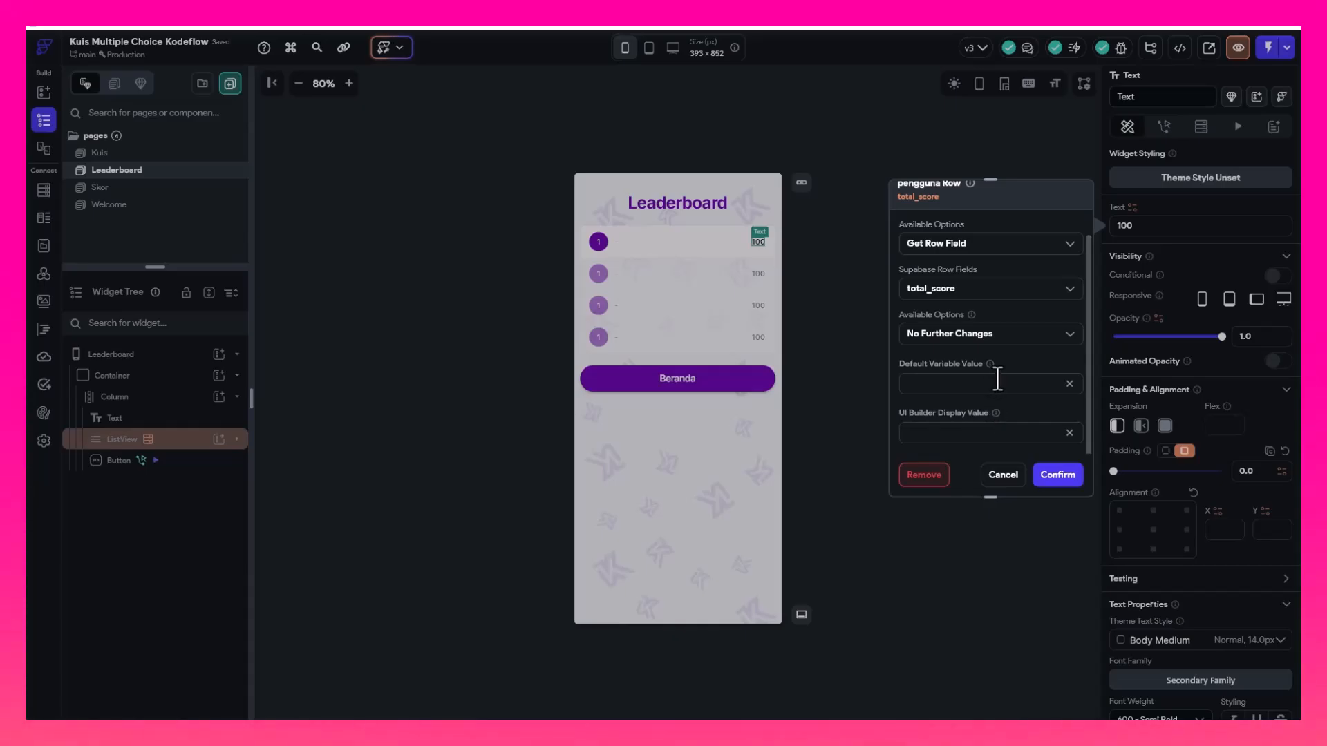
left_click(998, 379)
type("0")
left_click(1056, 475)
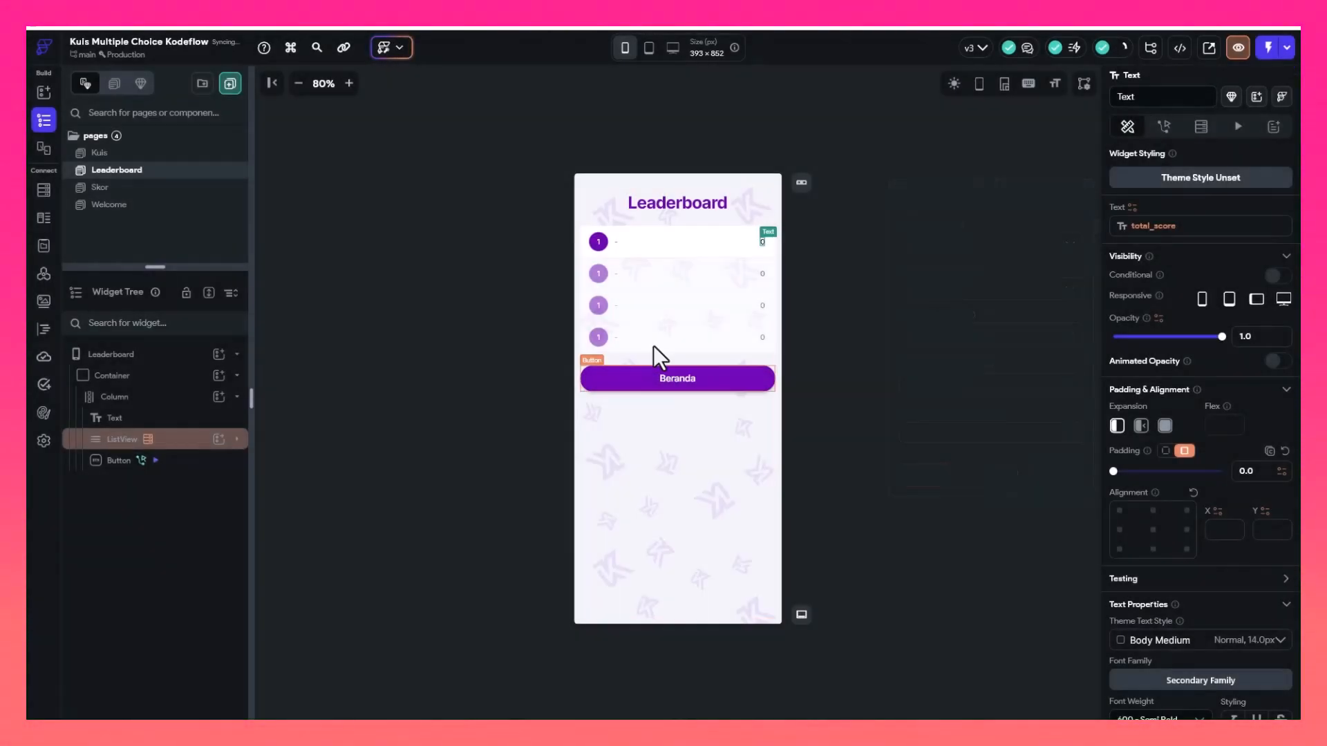
Start a Code Expression for the rank number text, with Integer argument var1 taken from the pengguna row's Index in List
left_click(598, 241)
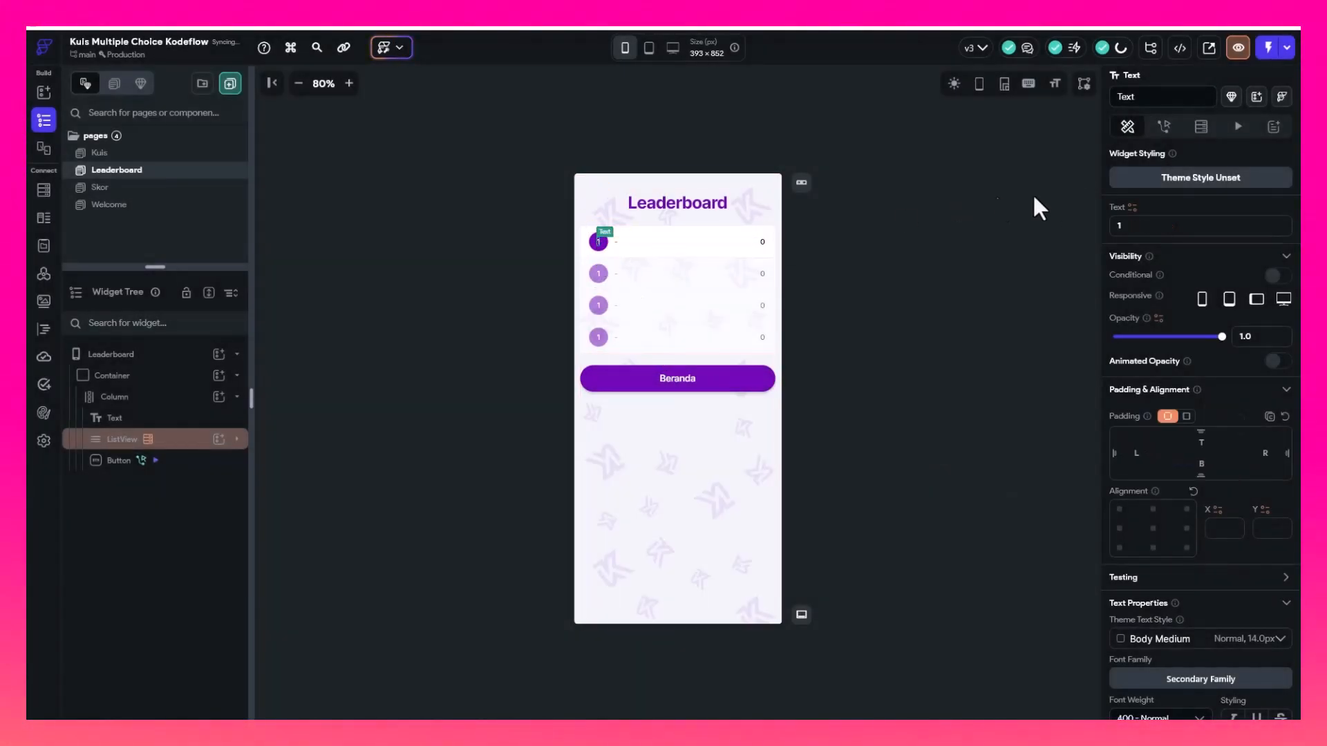
left_click(1132, 208)
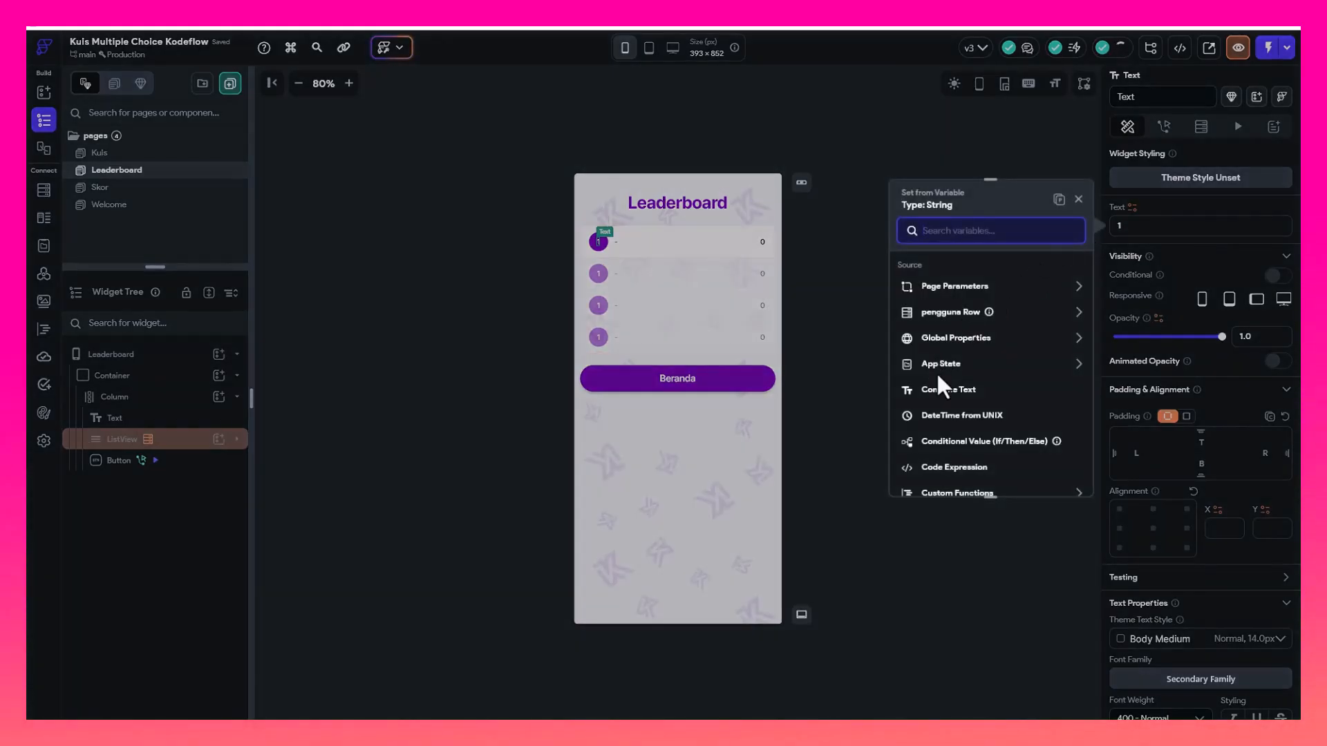
scroll(962, 401, "down", 2)
left_click(957, 407)
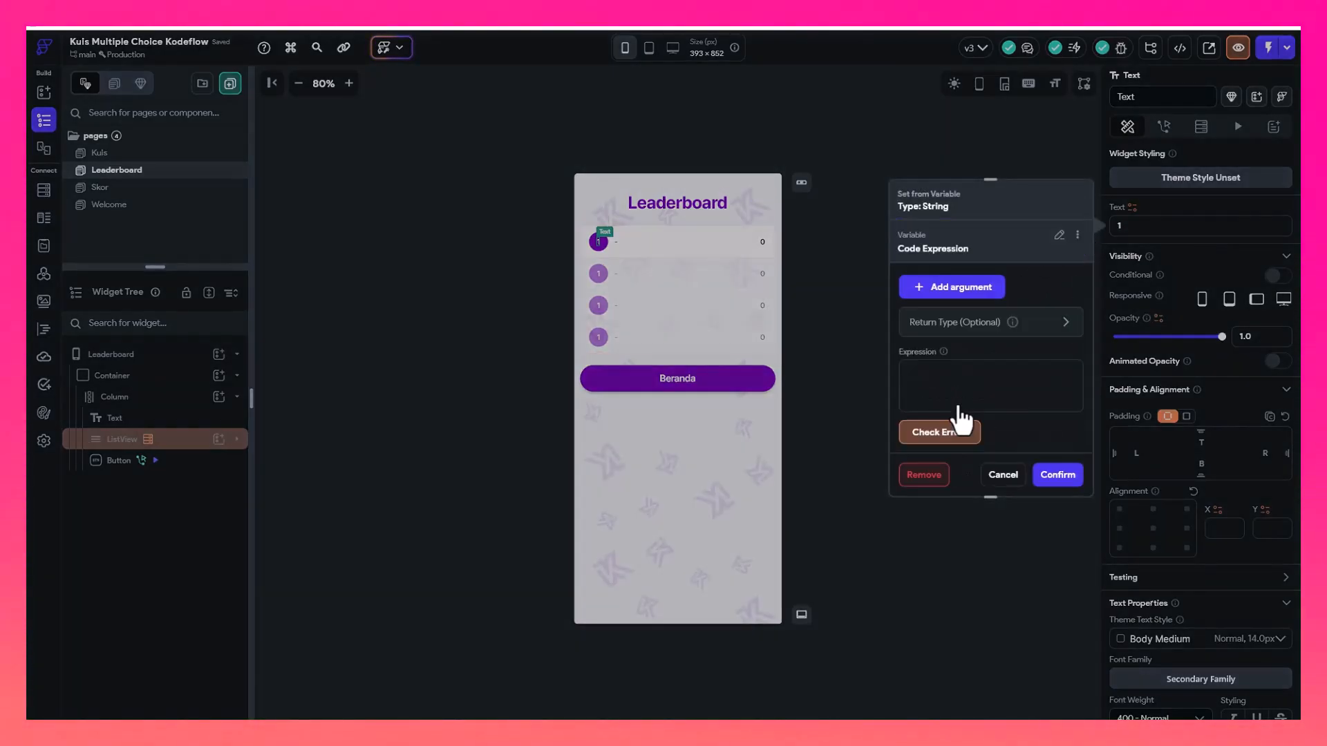
left_click(949, 296)
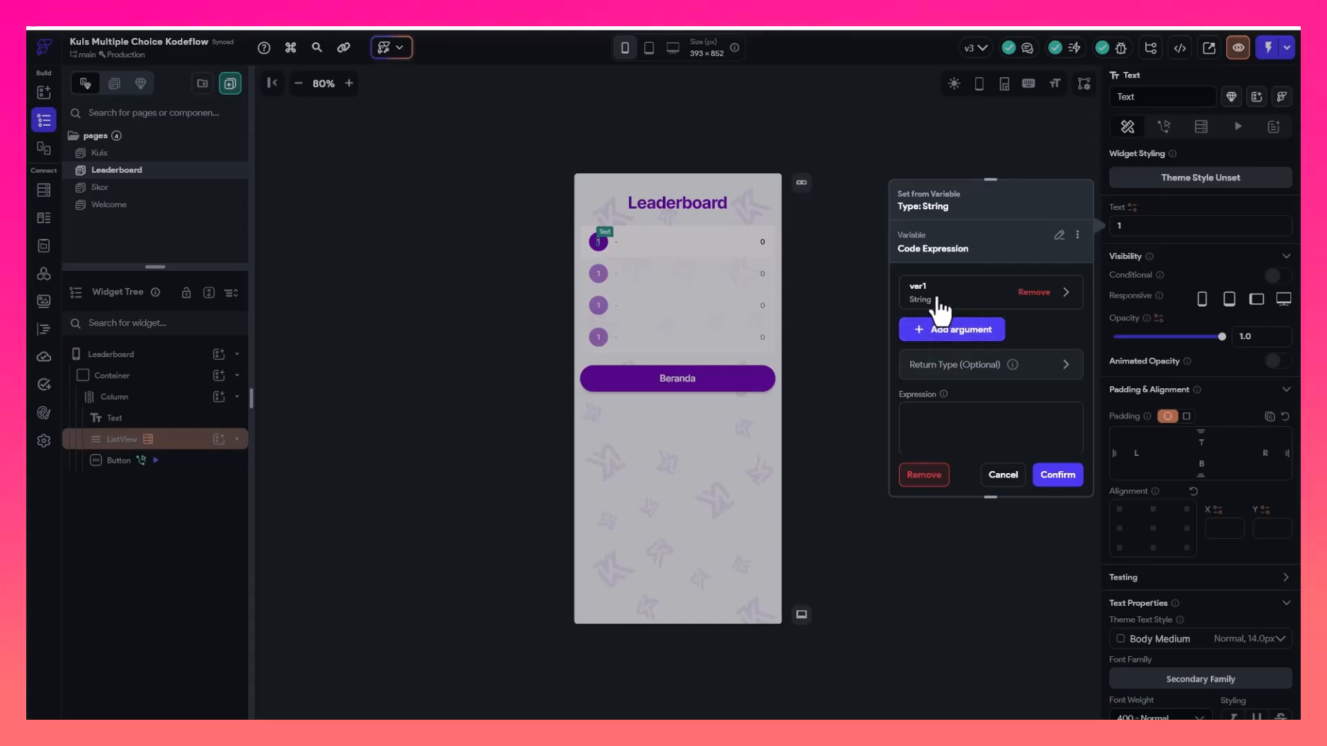
left_click(936, 307)
left_click(944, 380)
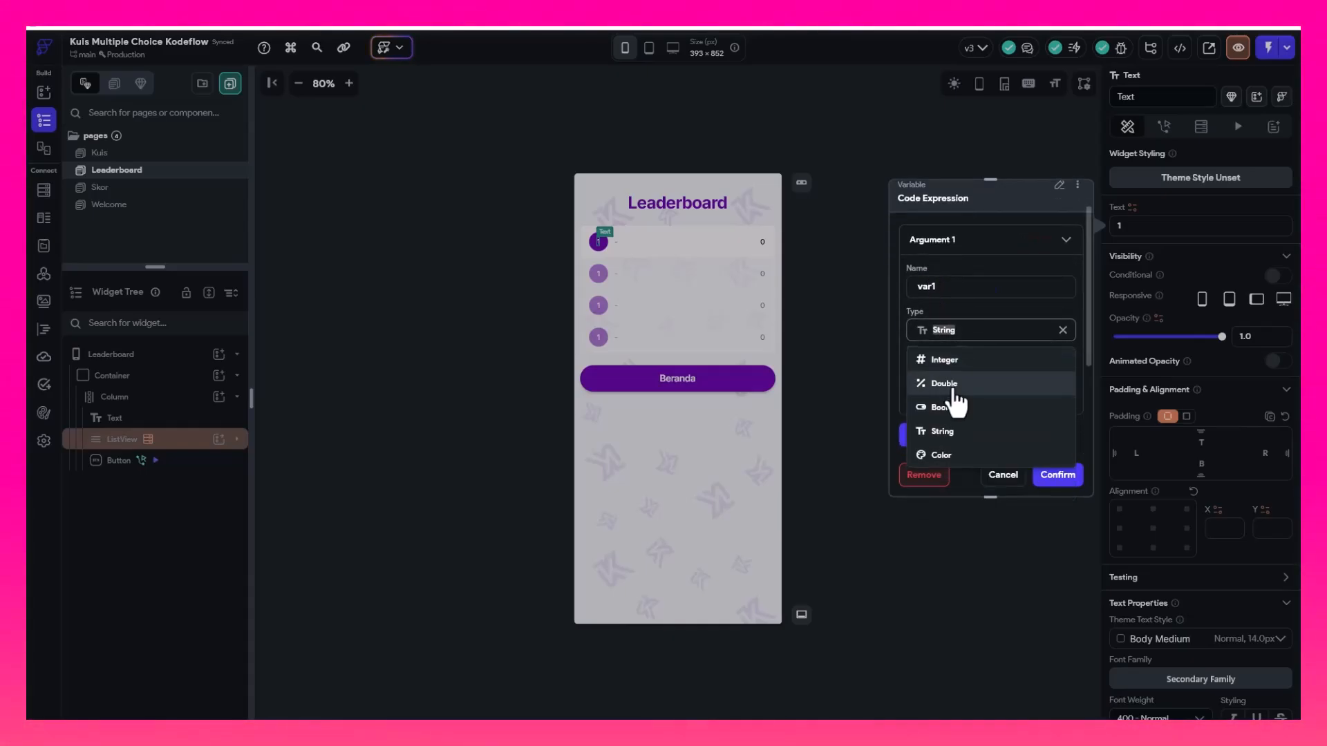
left_click(949, 361)
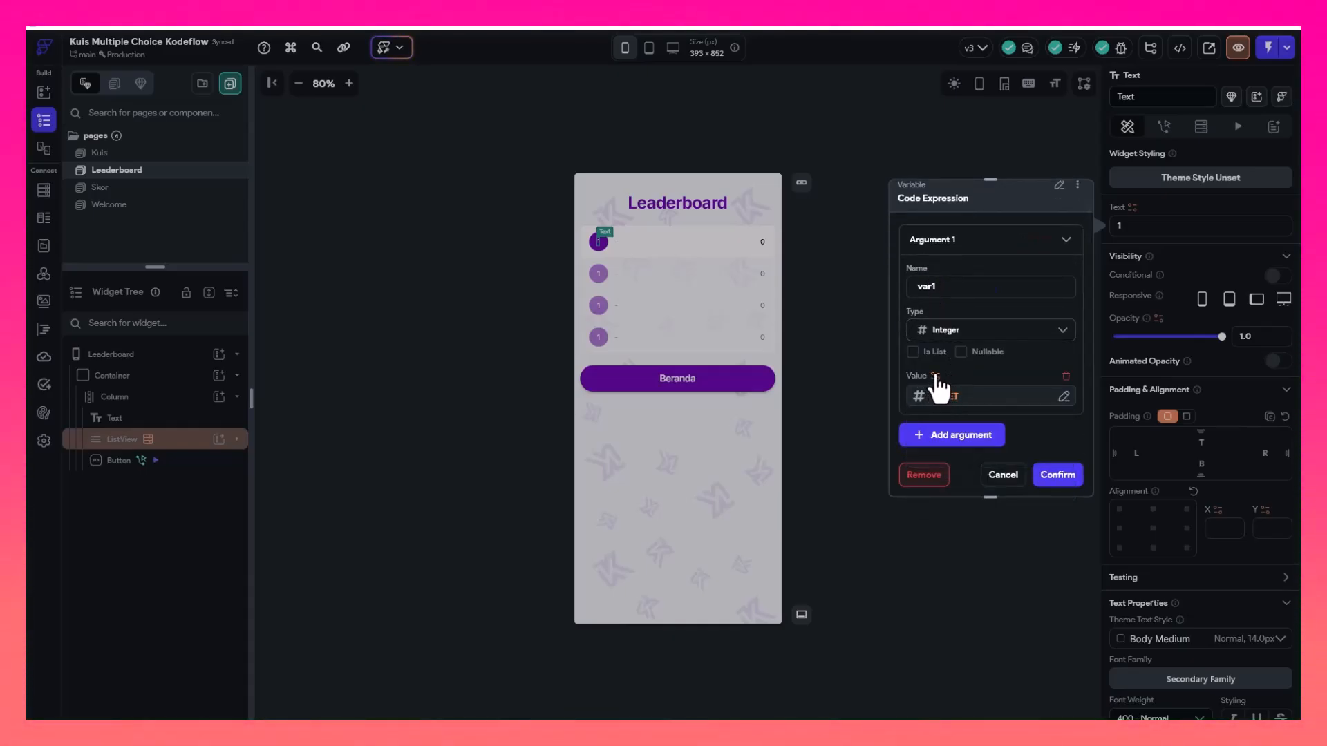
left_click(939, 389)
left_click(757, 496)
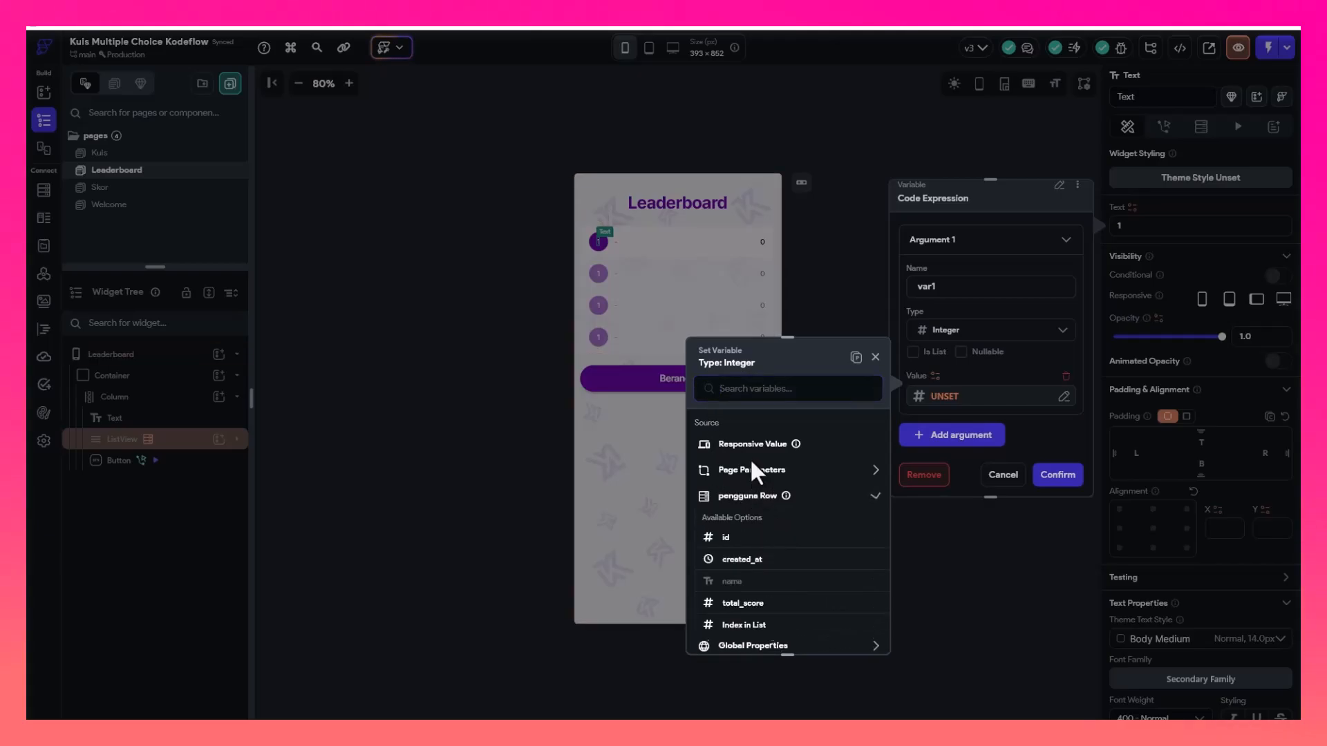
left_click(731, 626)
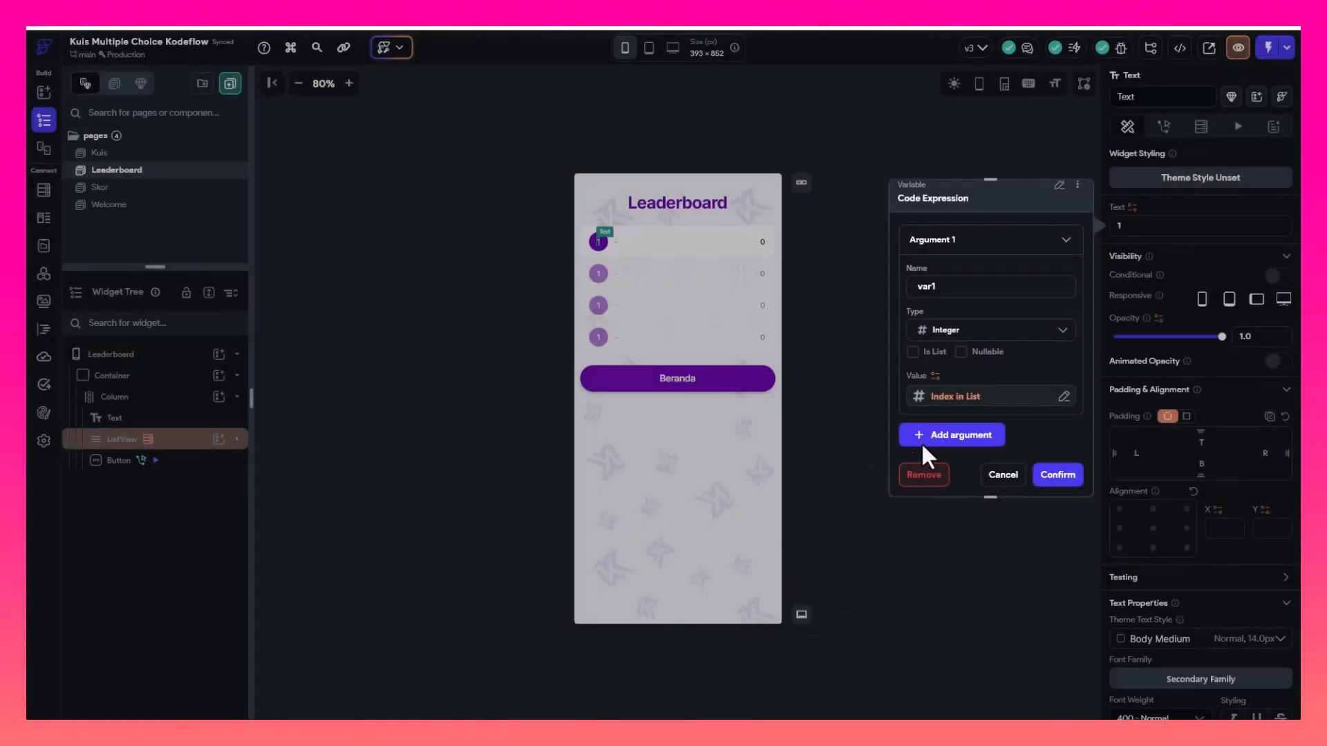
Enter the expression var1+1 with return type Integer, check it for errors, and confirm it for the rank number text
scroll(978, 379, "down", 2)
type("var+")
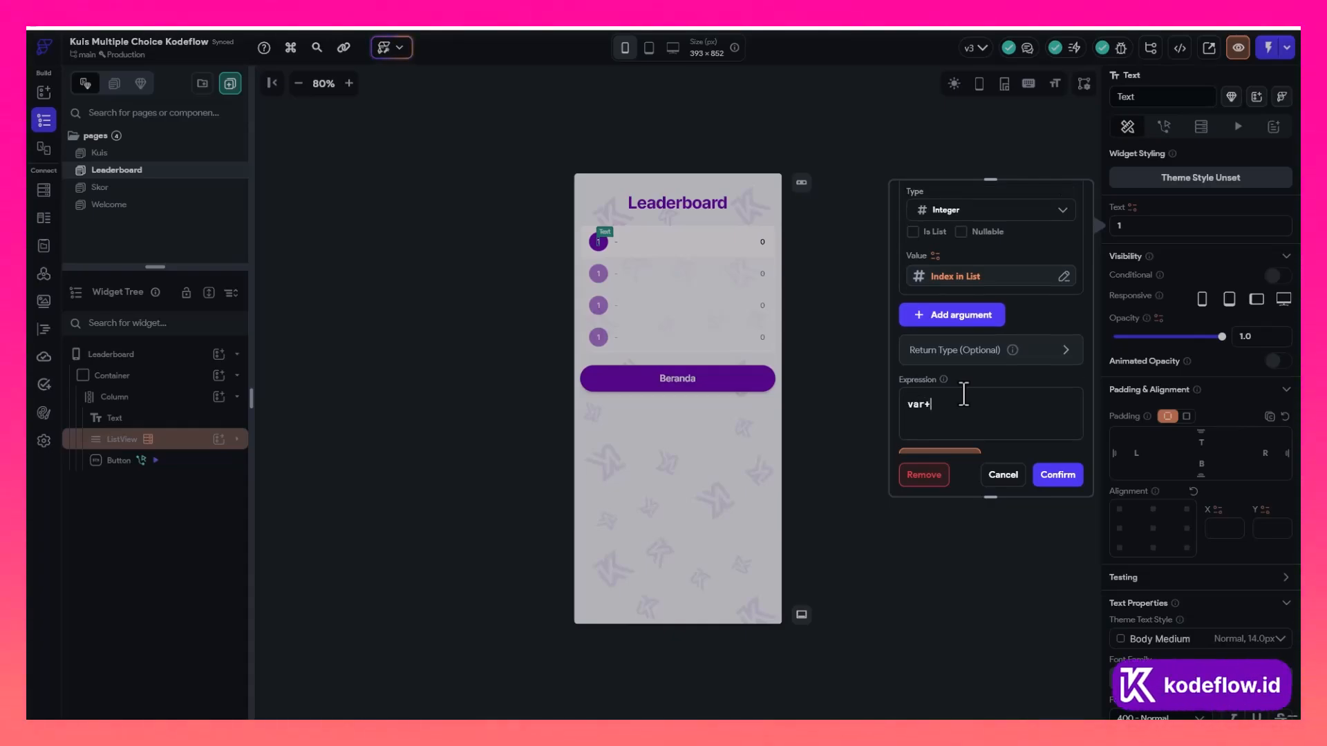
left_click(956, 373)
scroll(943, 370, "down", 1)
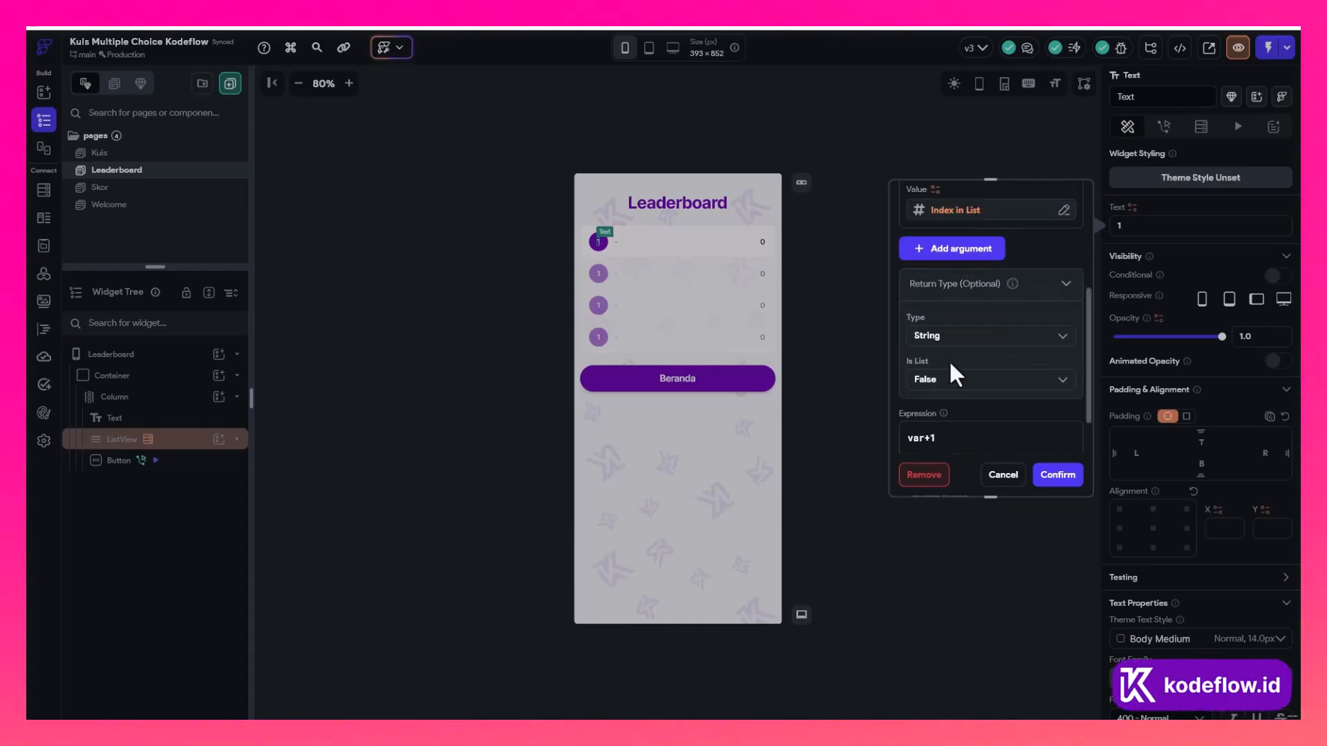
left_click(951, 338)
left_click(947, 363)
scroll(960, 377, "down", 2)
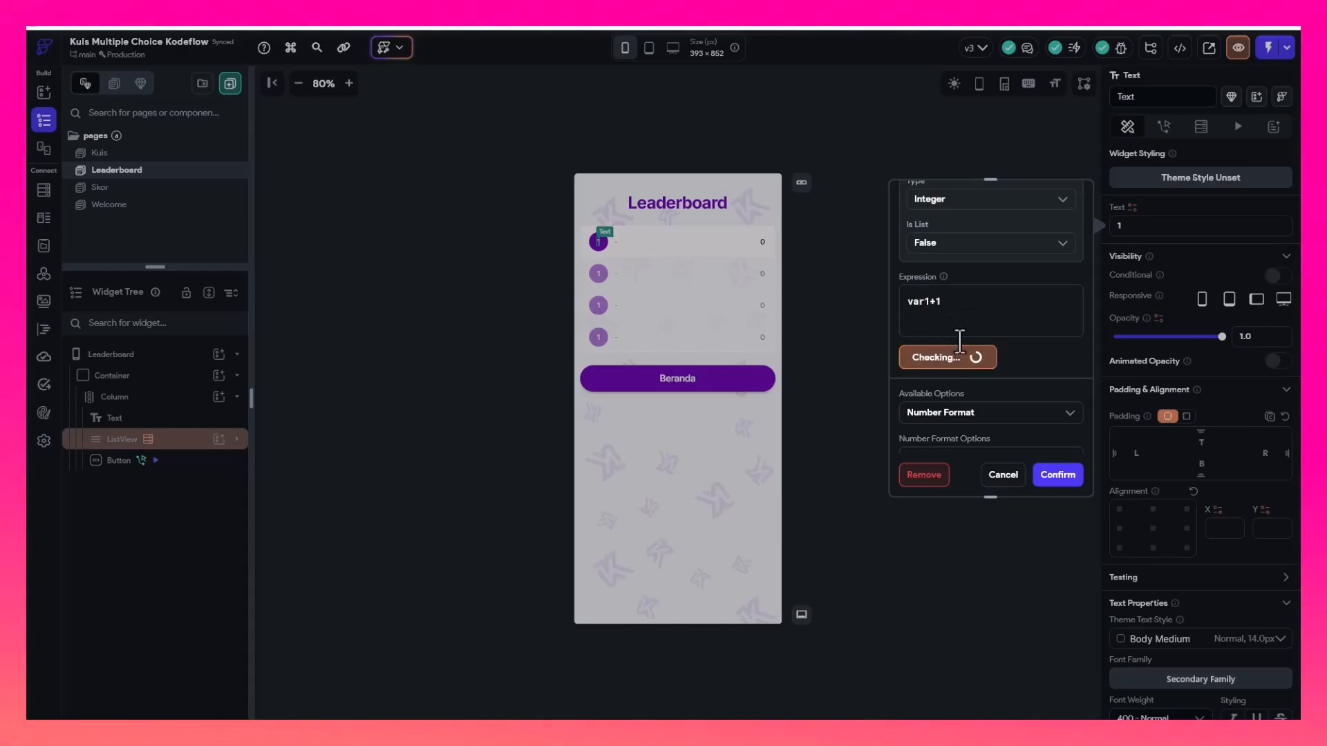
scroll(989, 339, "down", 2)
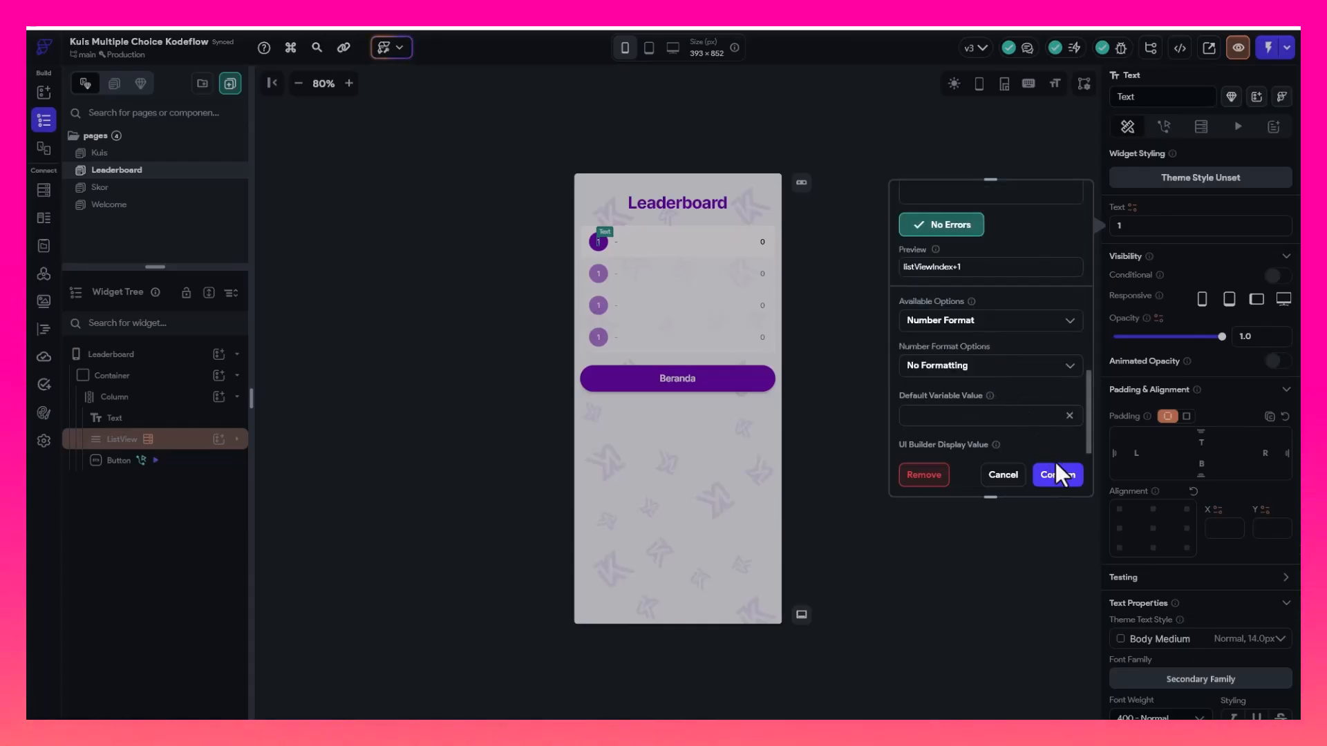
left_click(1058, 477)
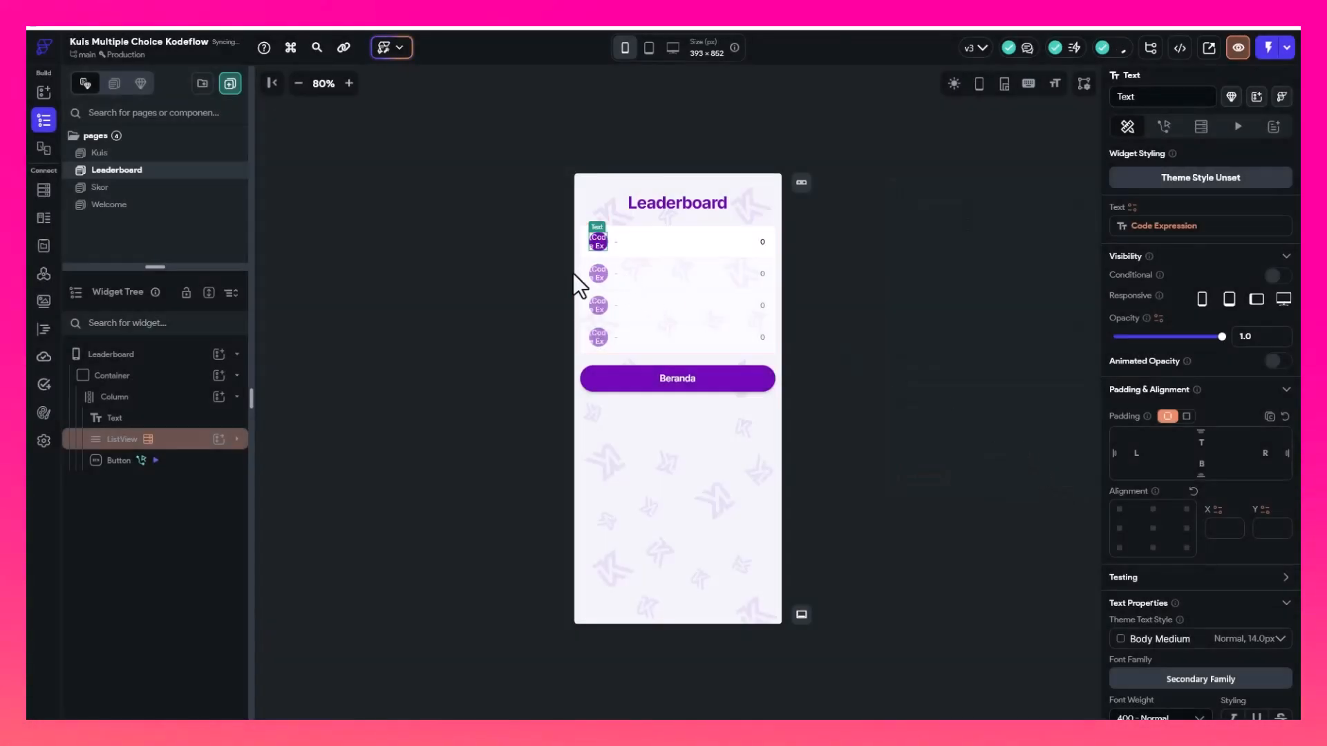
Review the Beranda button's navigation action, then look over the Welcome and Skor pages and return to Leaderboard
left_click(874, 238)
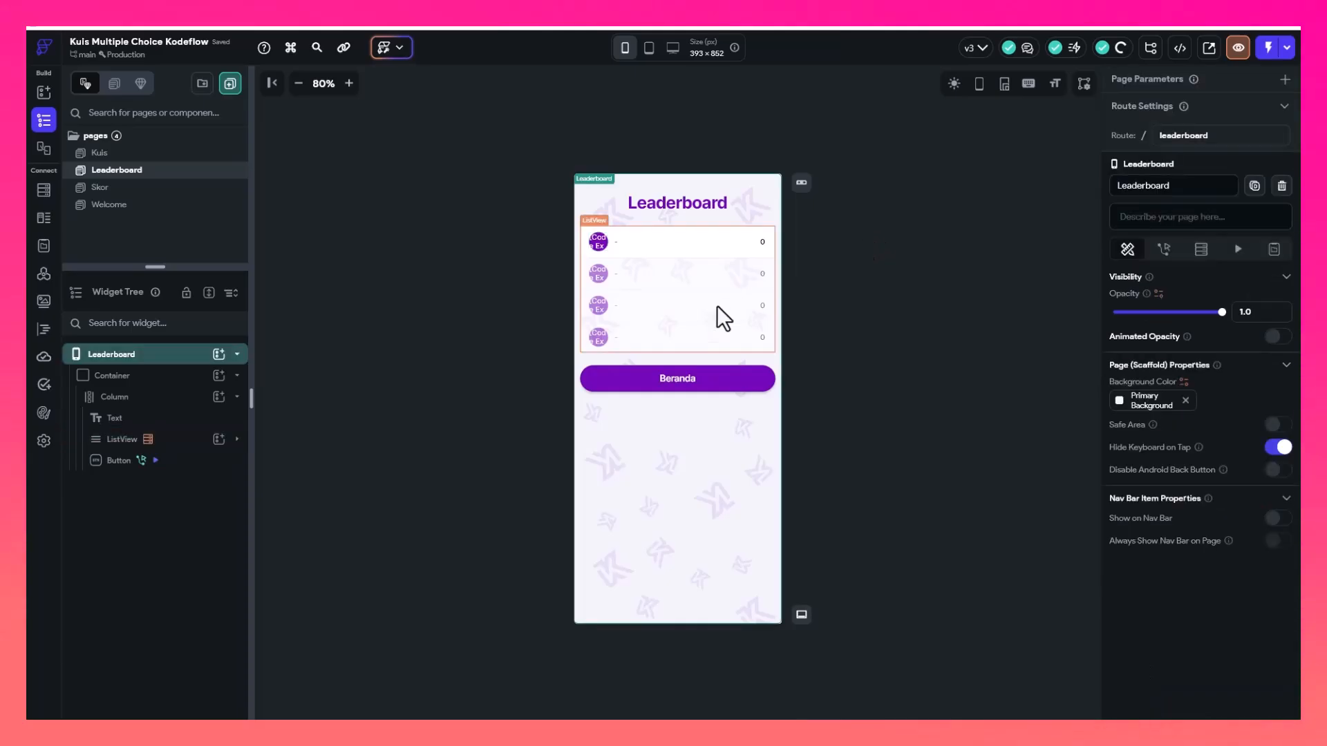
left_click(653, 372)
left_click(1165, 128)
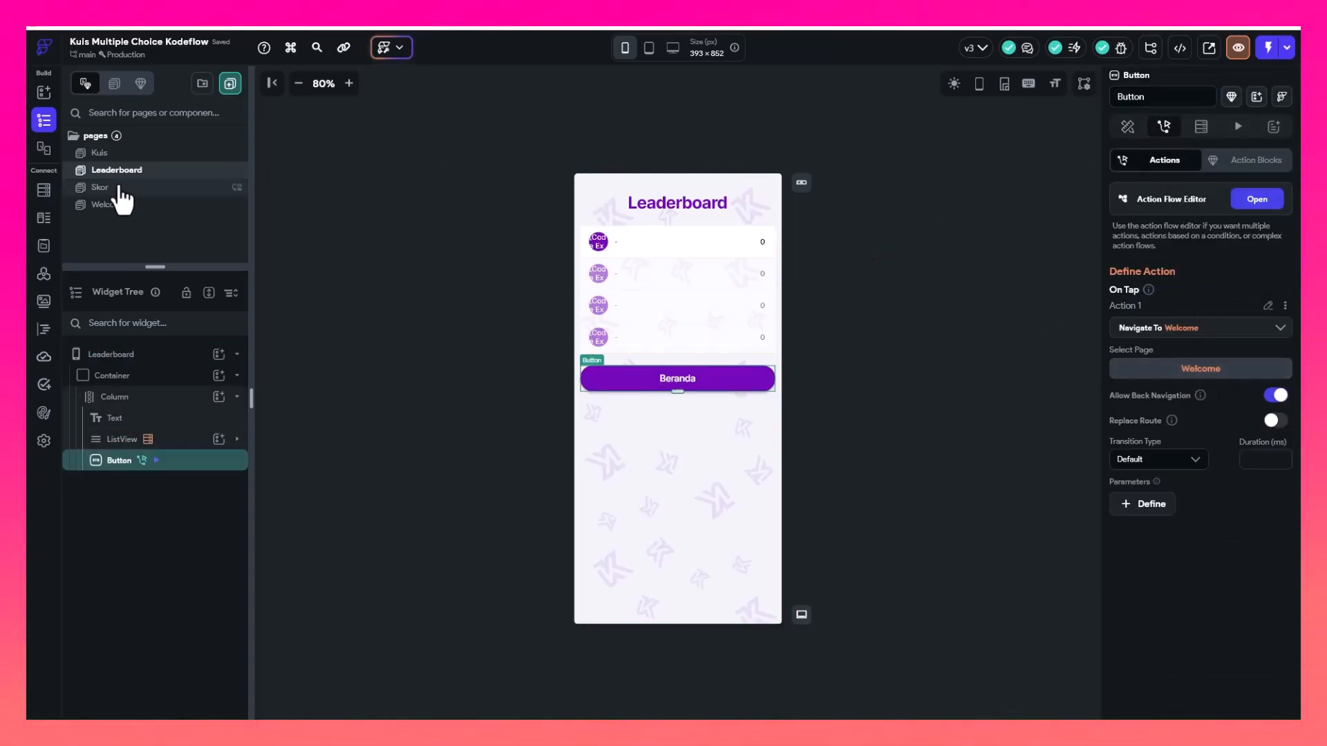
left_click(110, 205)
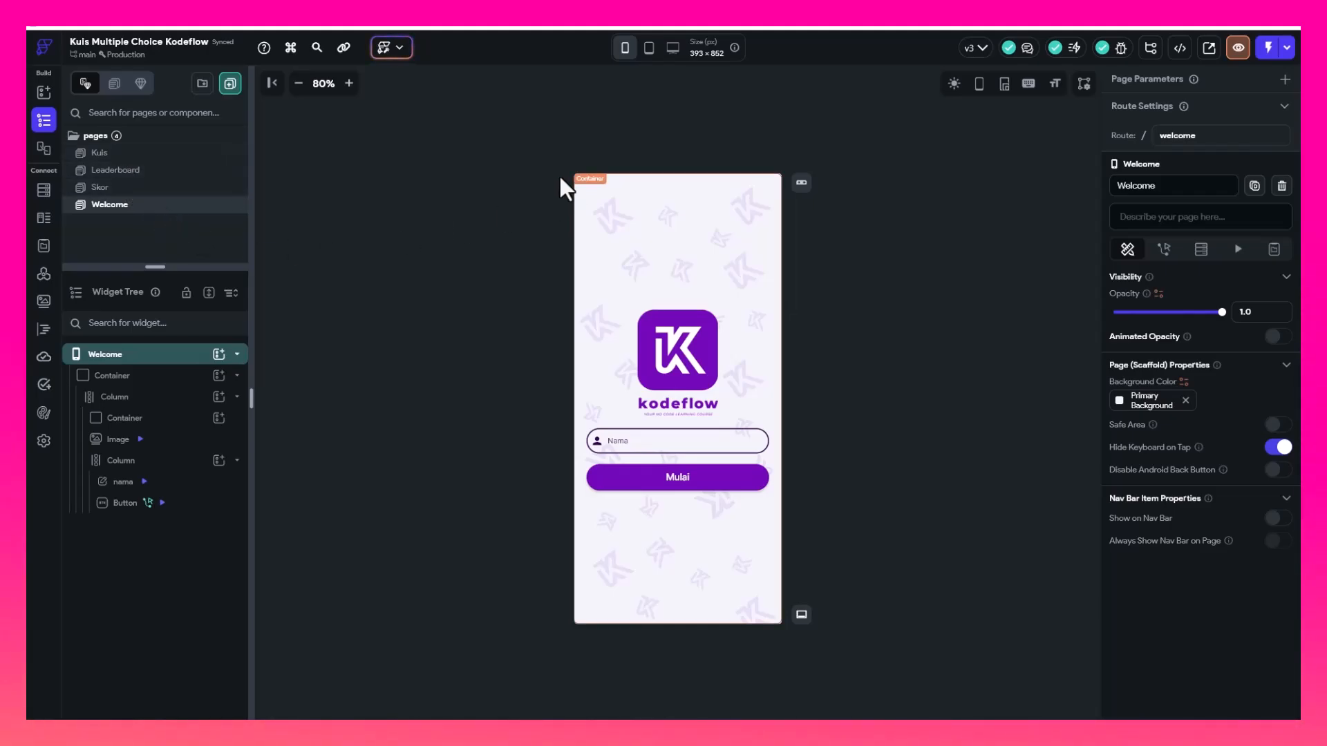
left_click(109, 188)
left_click(111, 170)
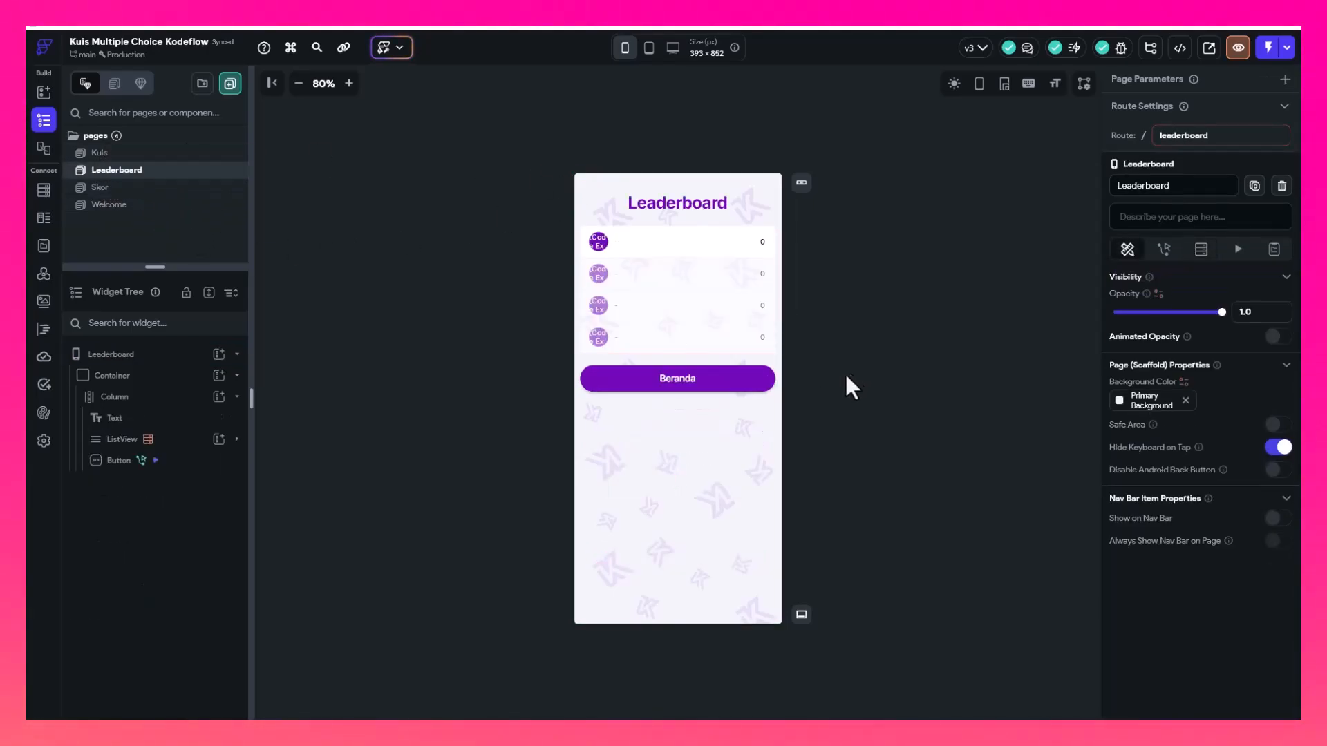
Add an Update App State action after the Navigate To action in the Beranda button's On Tap flow
left_click(655, 381)
left_click(1242, 204)
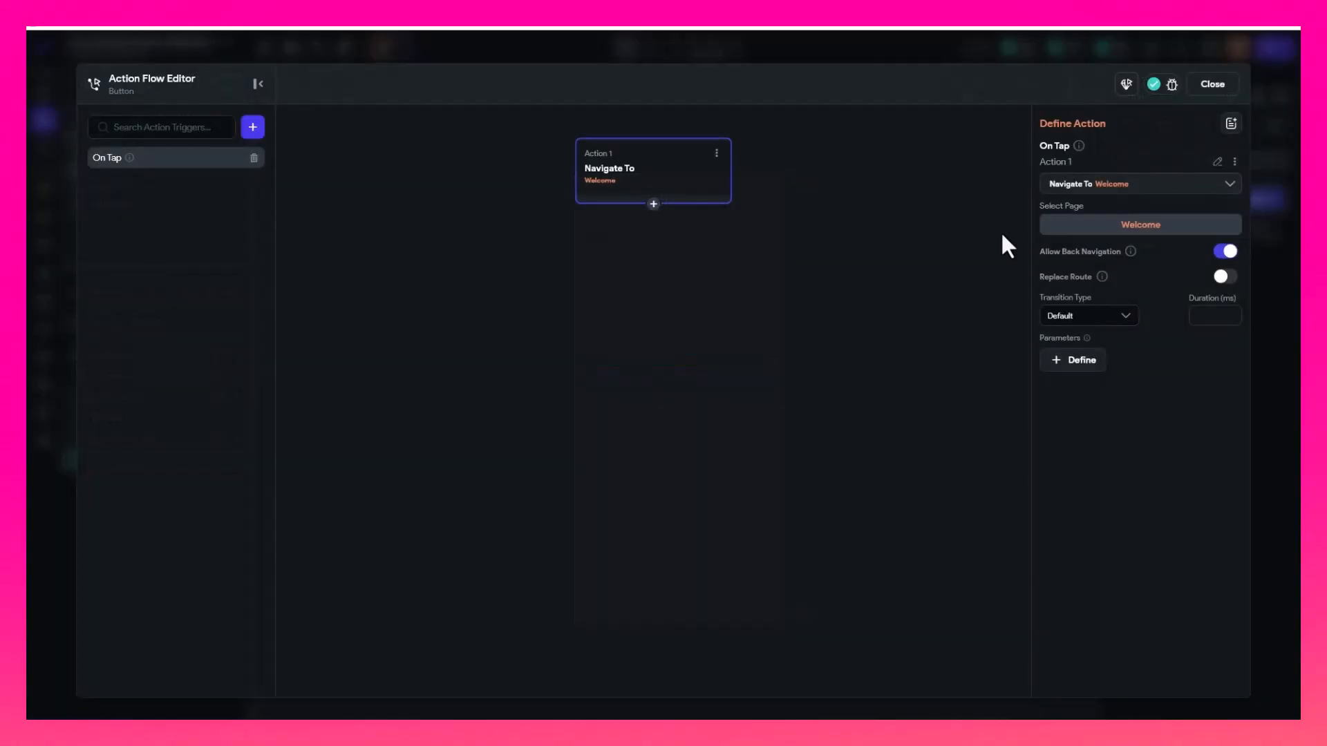
left_click(654, 205)
left_click(645, 225)
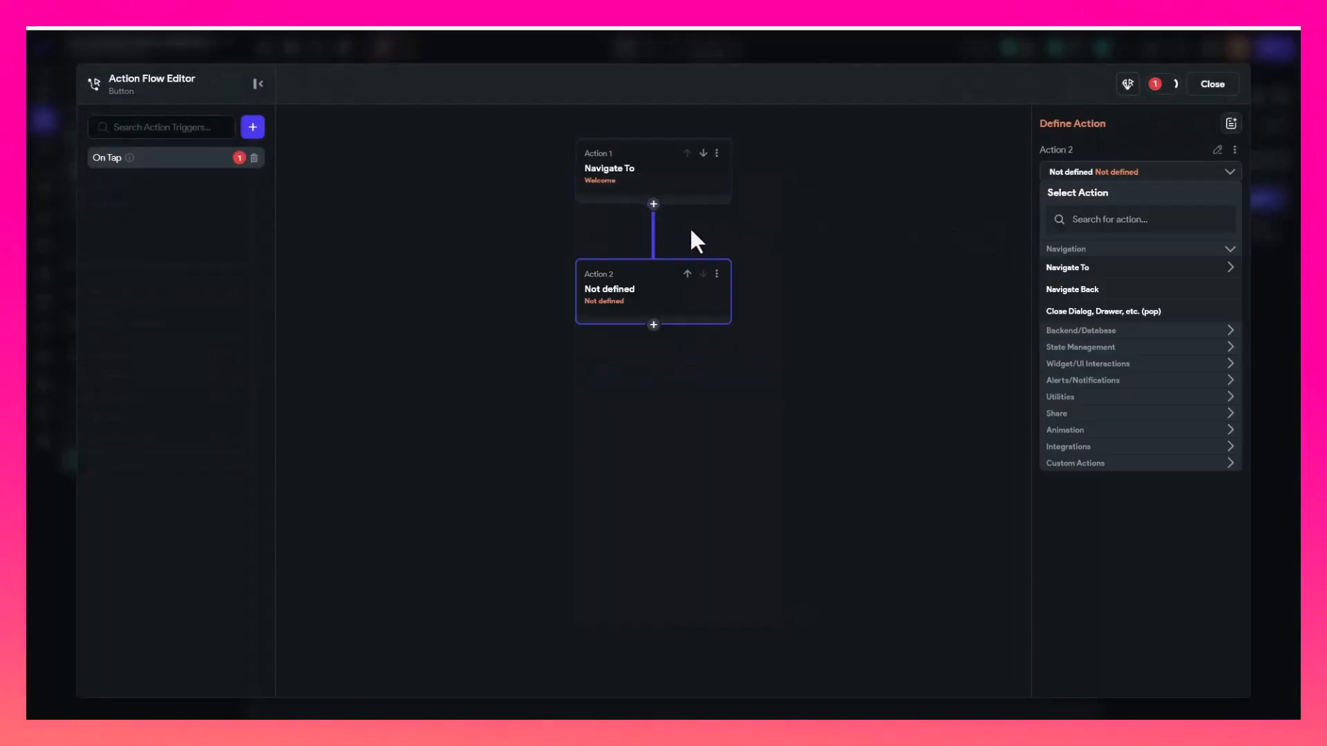
left_click(1113, 348)
left_click(1087, 368)
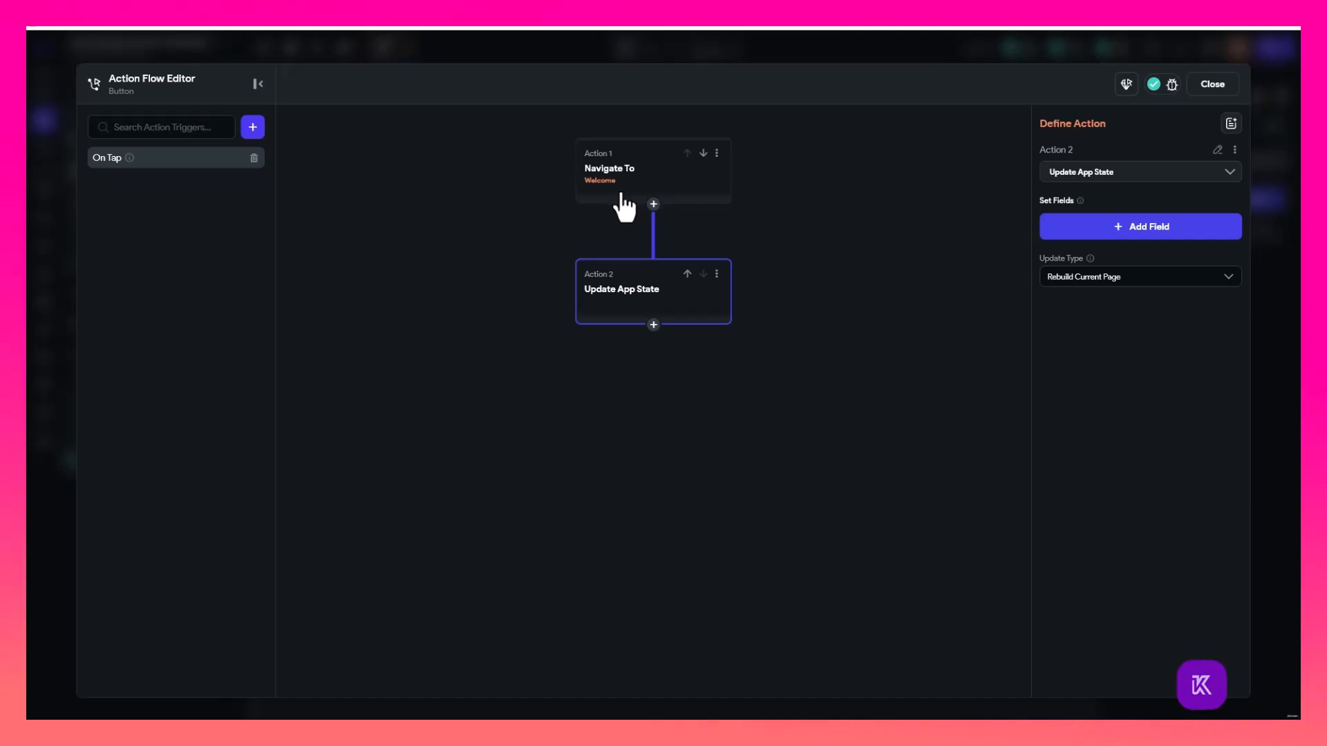
Make the Update App State action clear the value of namaPengguna and close the action flow
left_click(1087, 228)
left_click(682, 317)
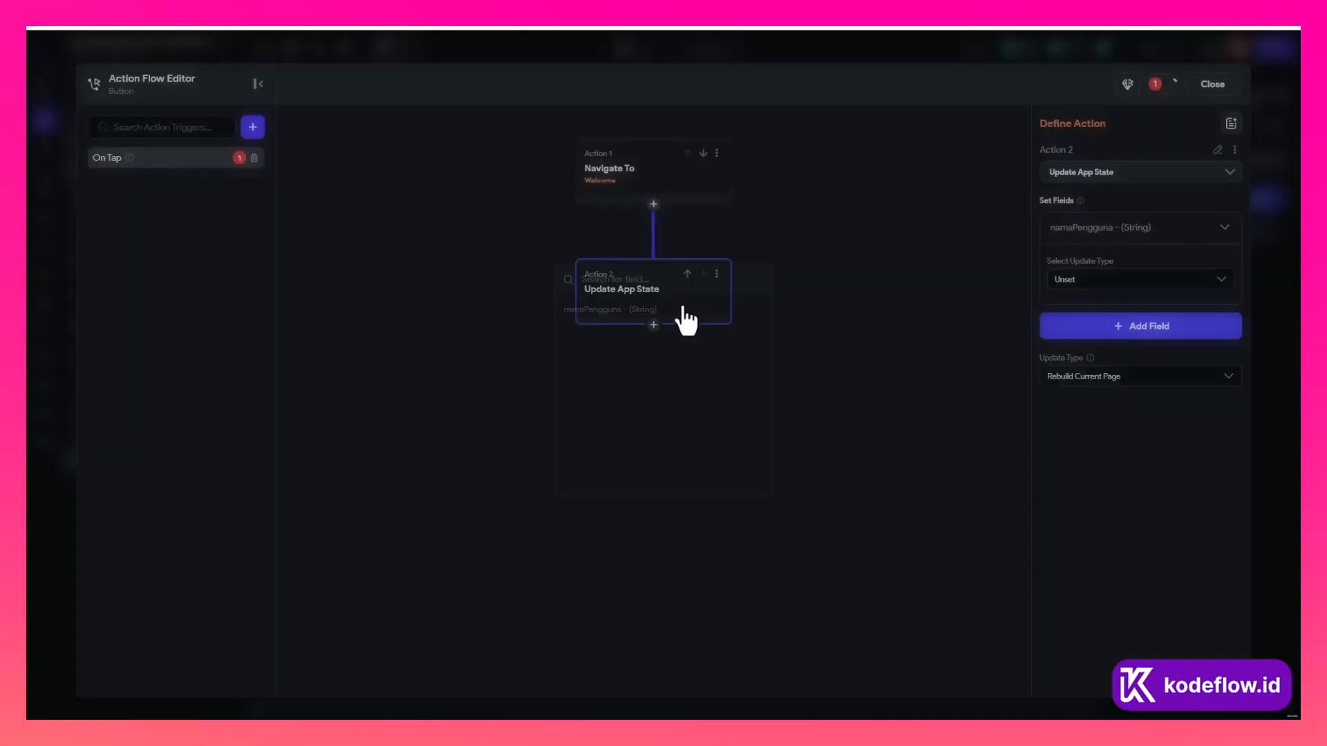
left_click(1111, 277)
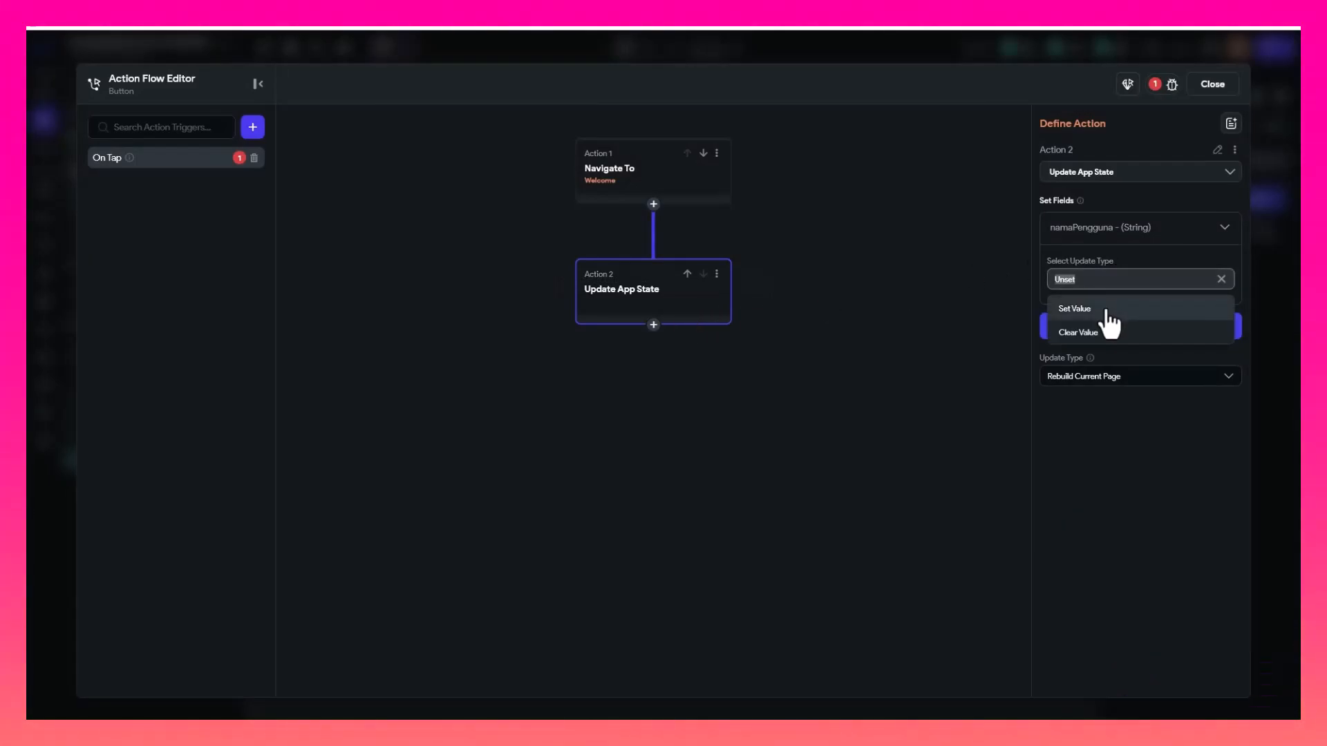
left_click(1099, 334)
left_click(1222, 93)
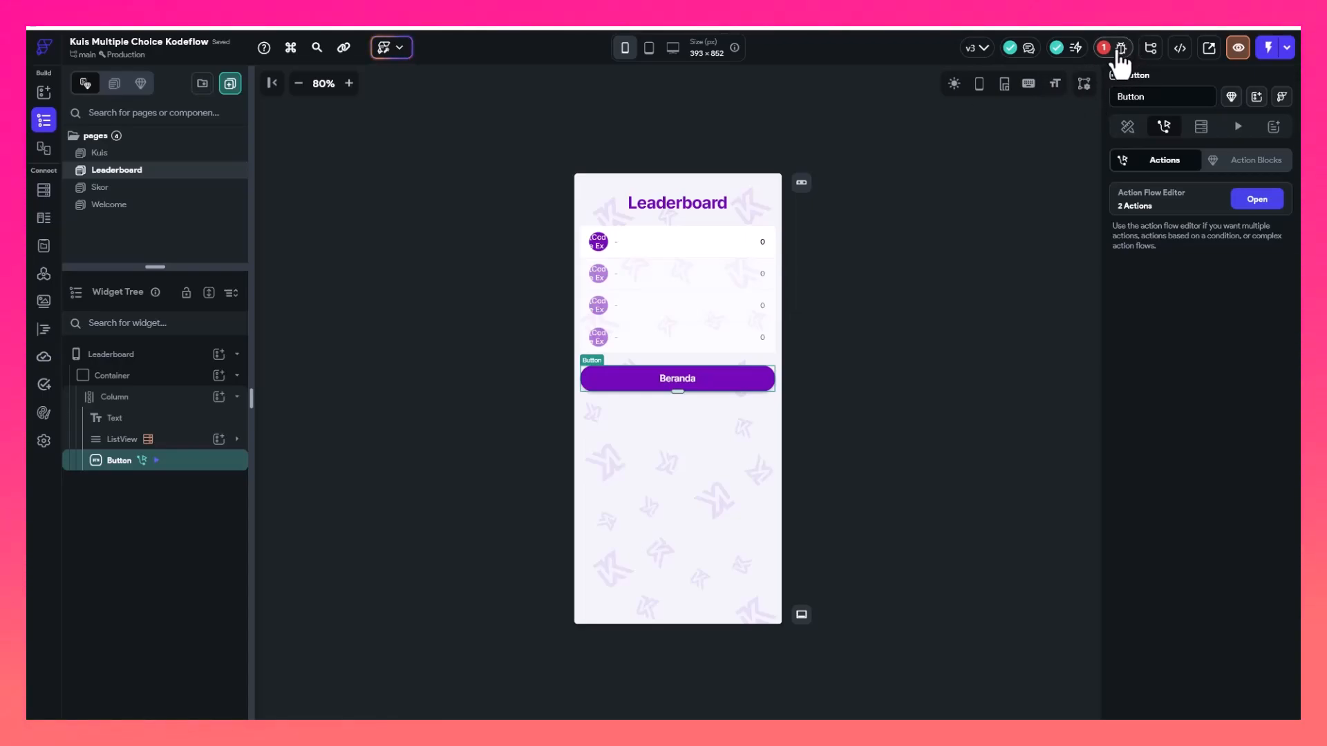
Check the project's issues and open the Welcome page for review
left_click(1120, 50)
left_click(865, 295)
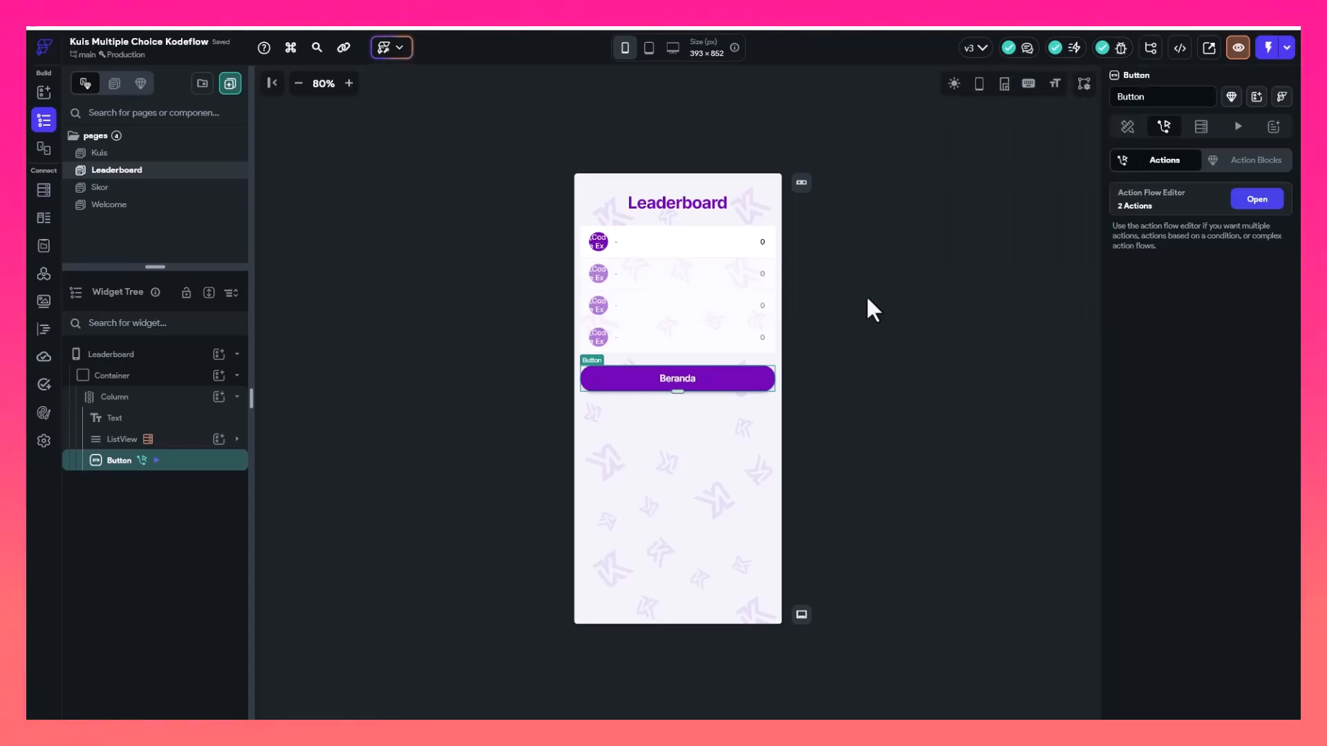
left_click(808, 318)
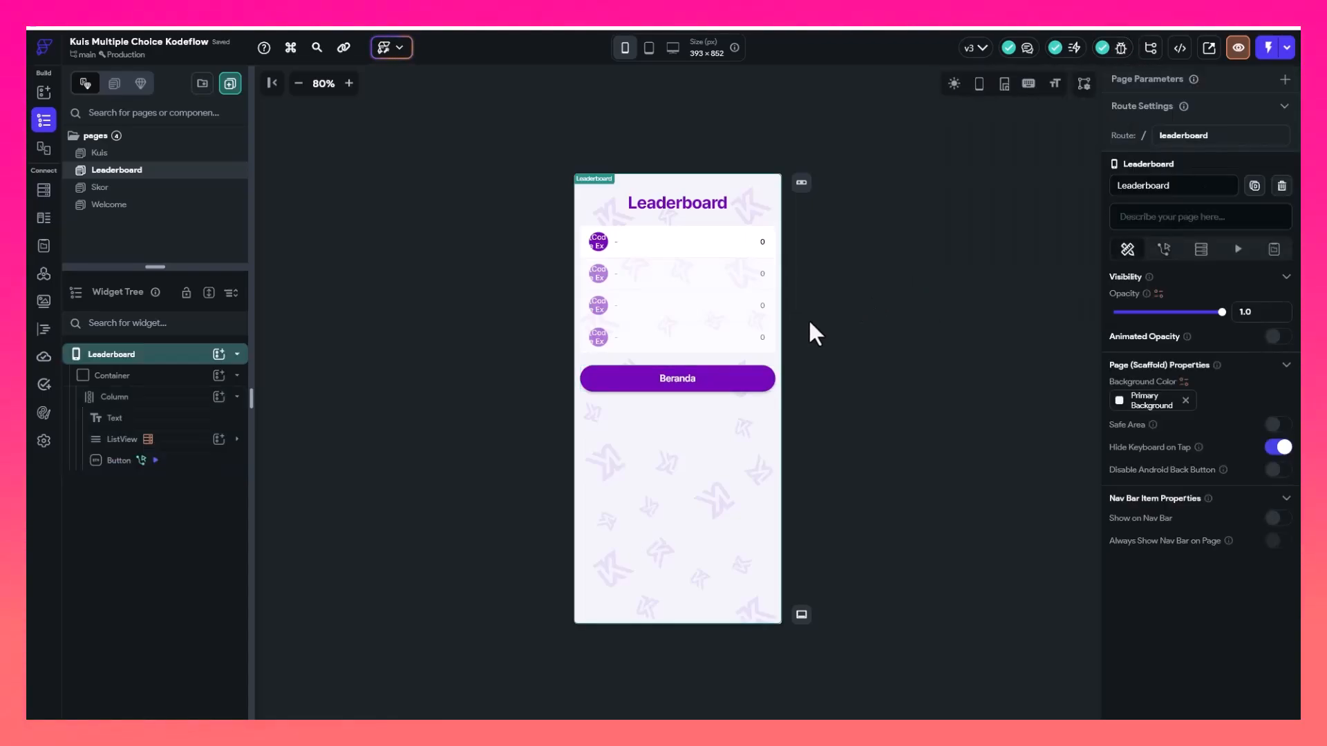
left_click(169, 188)
left_click(172, 206)
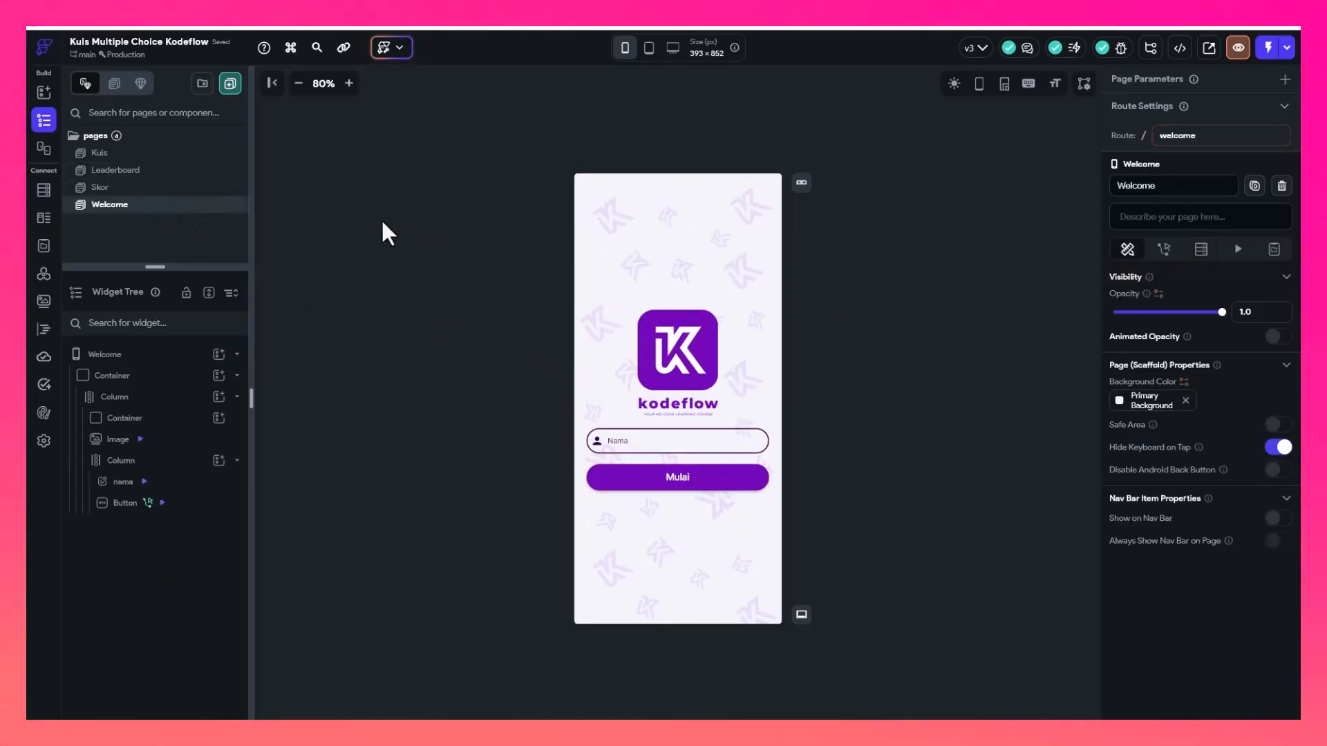
Look over the Kuis, Leaderboard, Skor and Welcome pages and end on Welcome
left_click(123, 172)
left_click(126, 154)
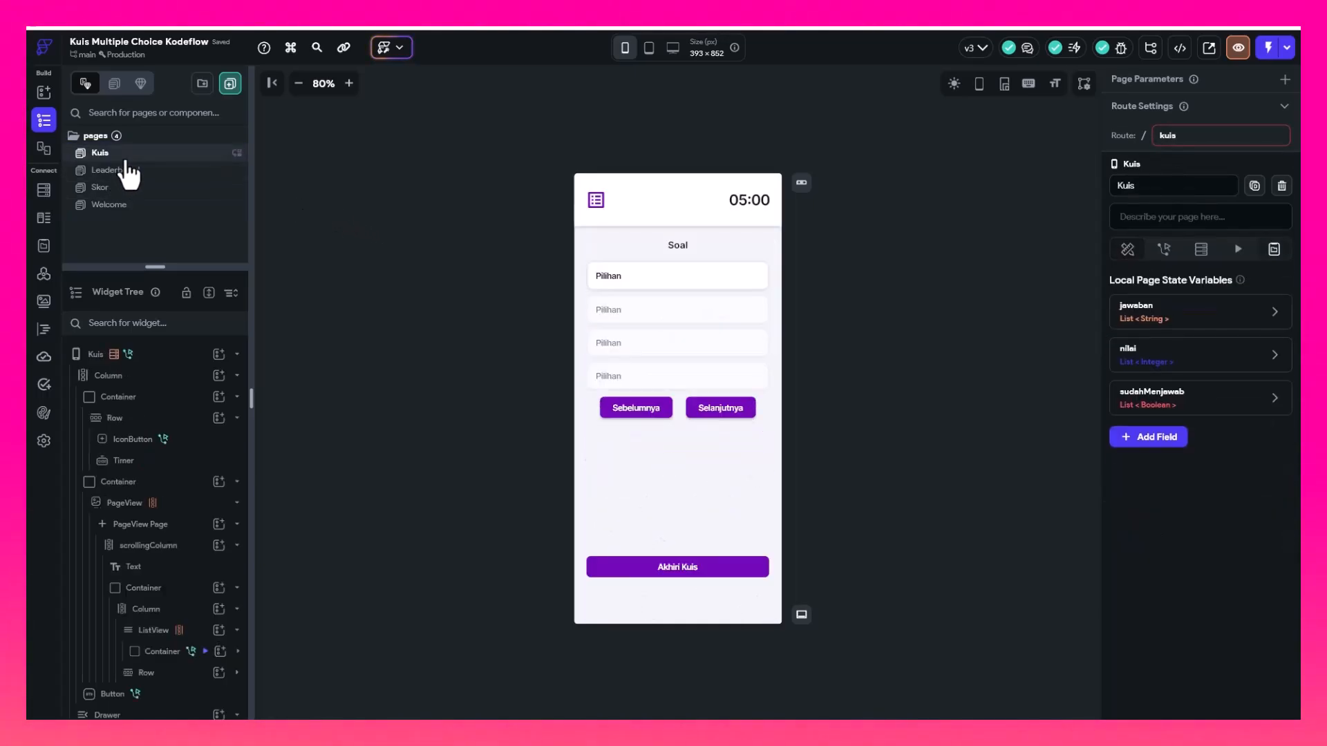
left_click(123, 188)
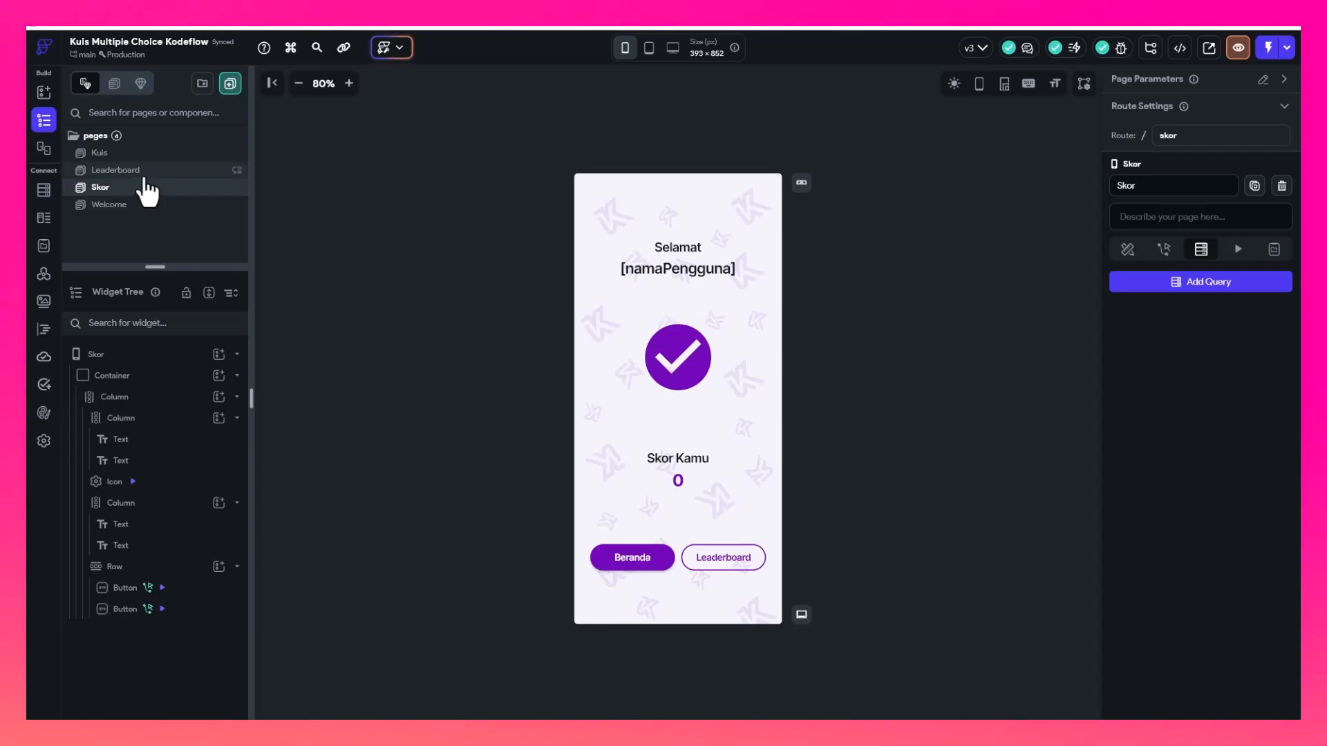
left_click(143, 171)
left_click(143, 153)
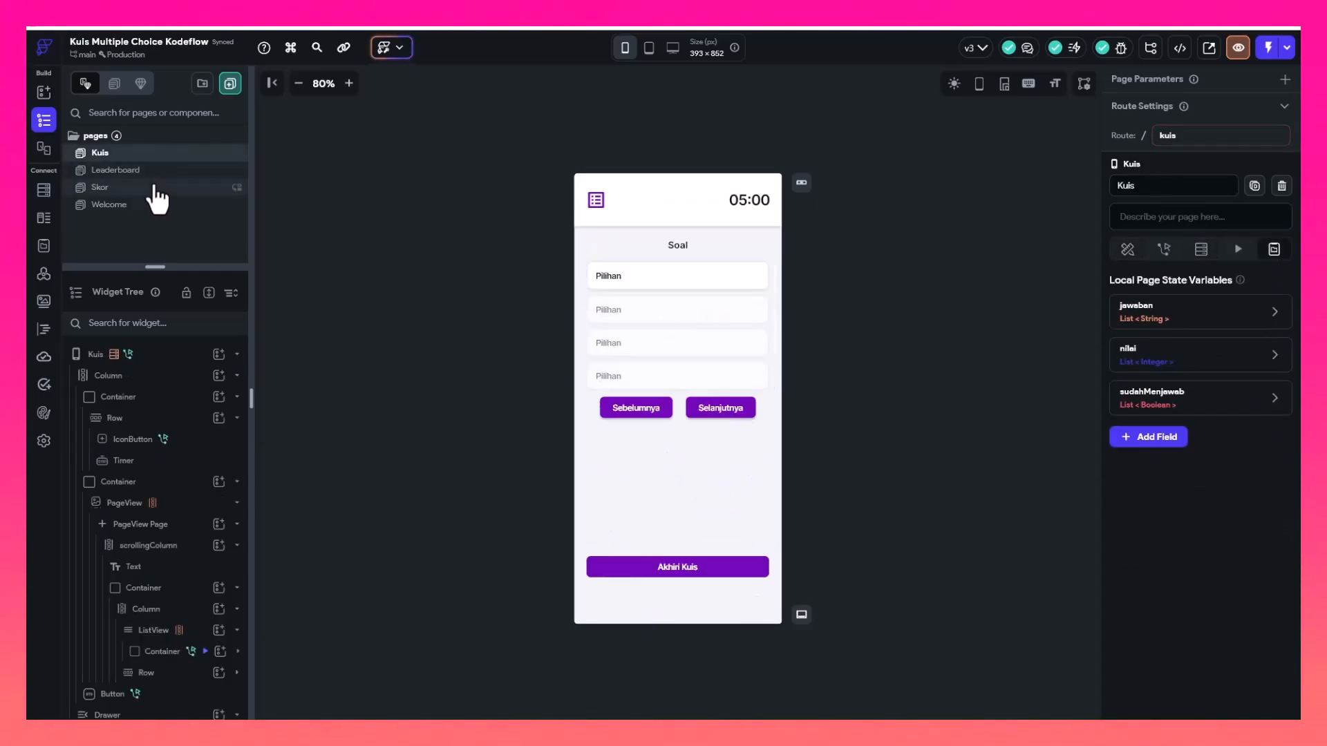
left_click(153, 191)
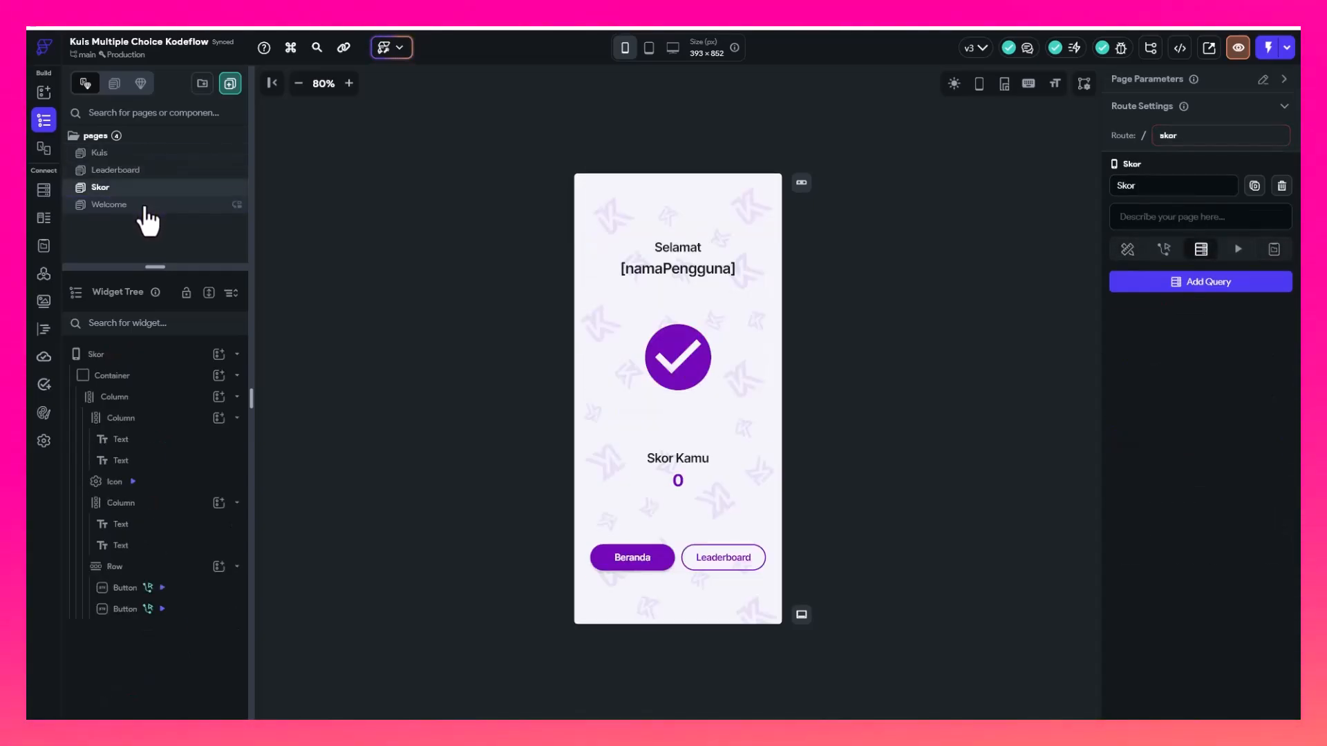
left_click(146, 206)
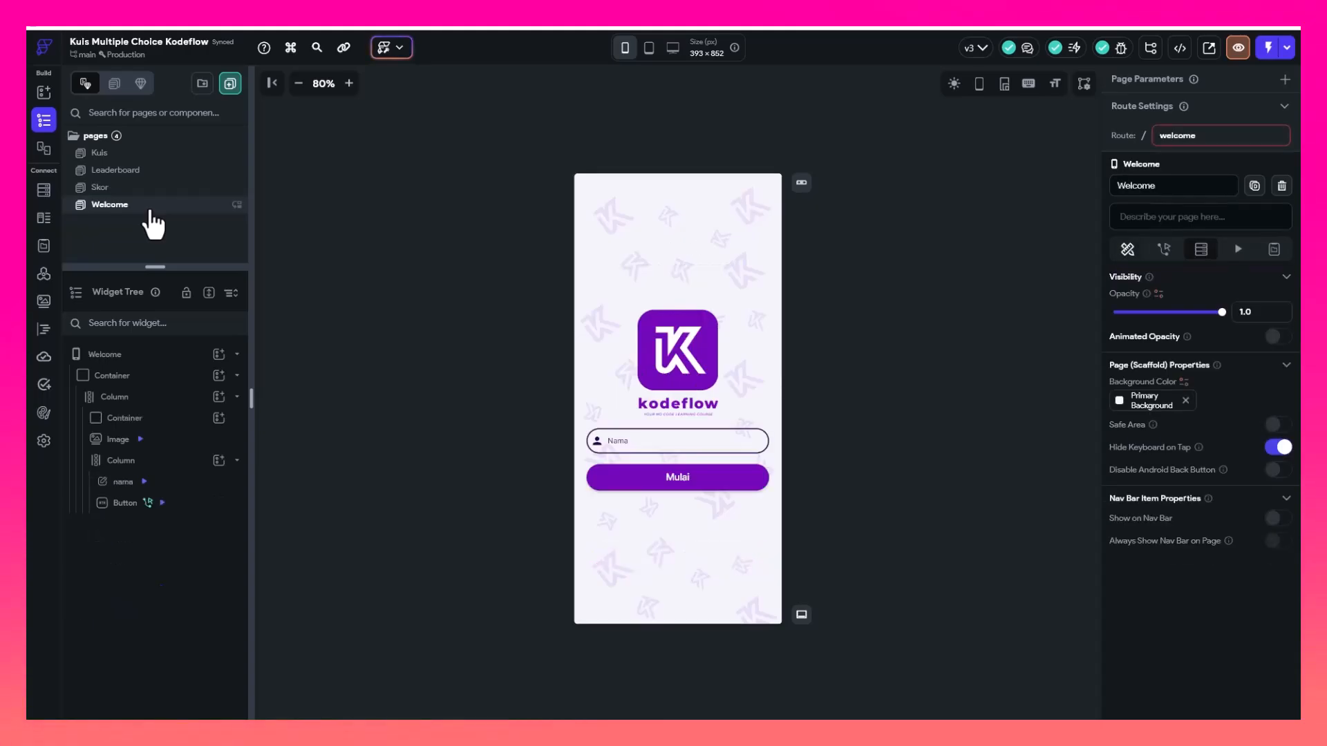
Launch a local test of the app in Chrome, enter the participant's name and start the quiz
left_click(1270, 47)
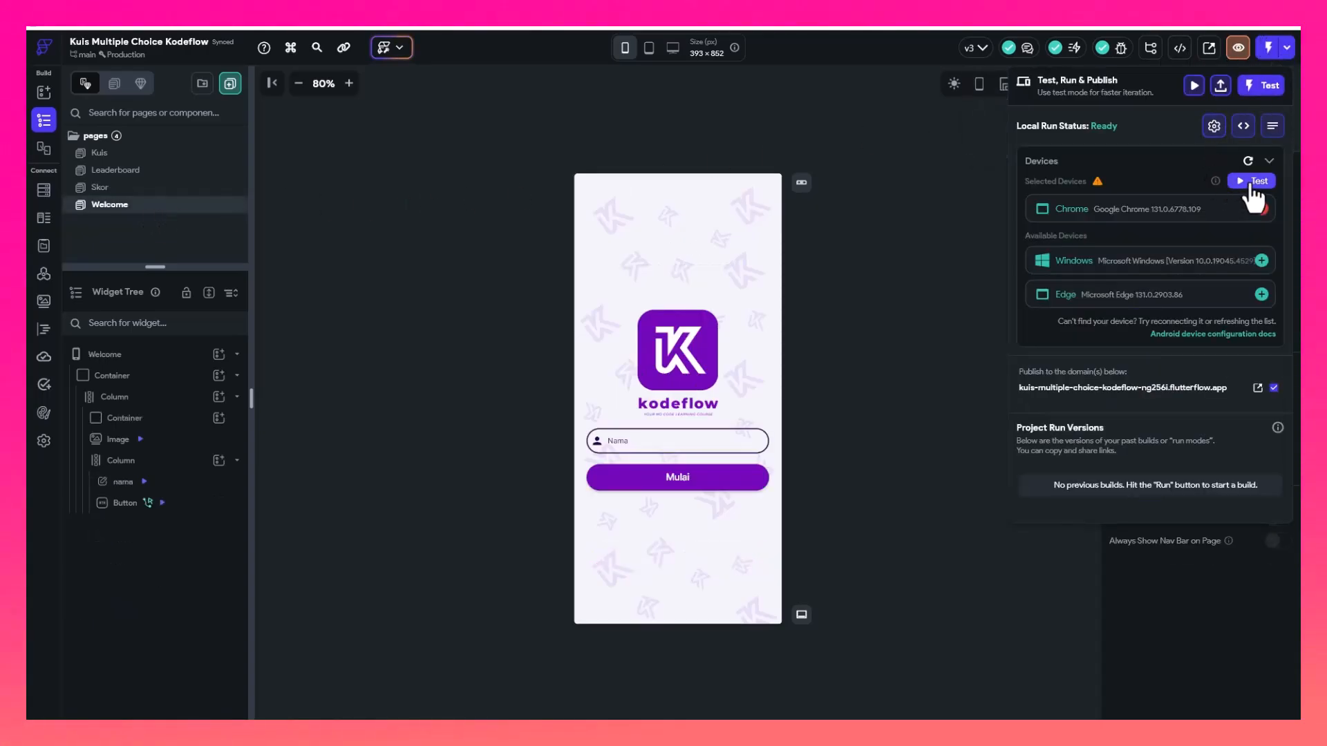
left_click(1253, 182)
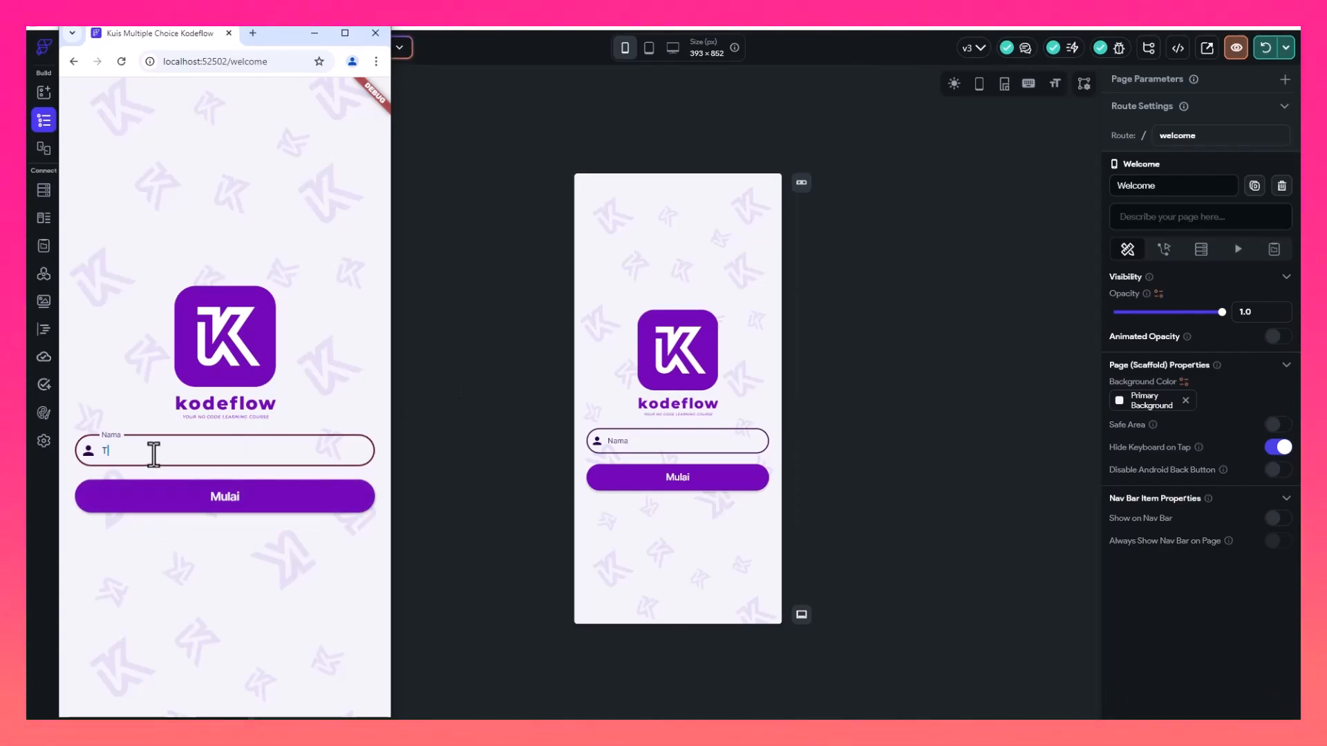
type("omi")
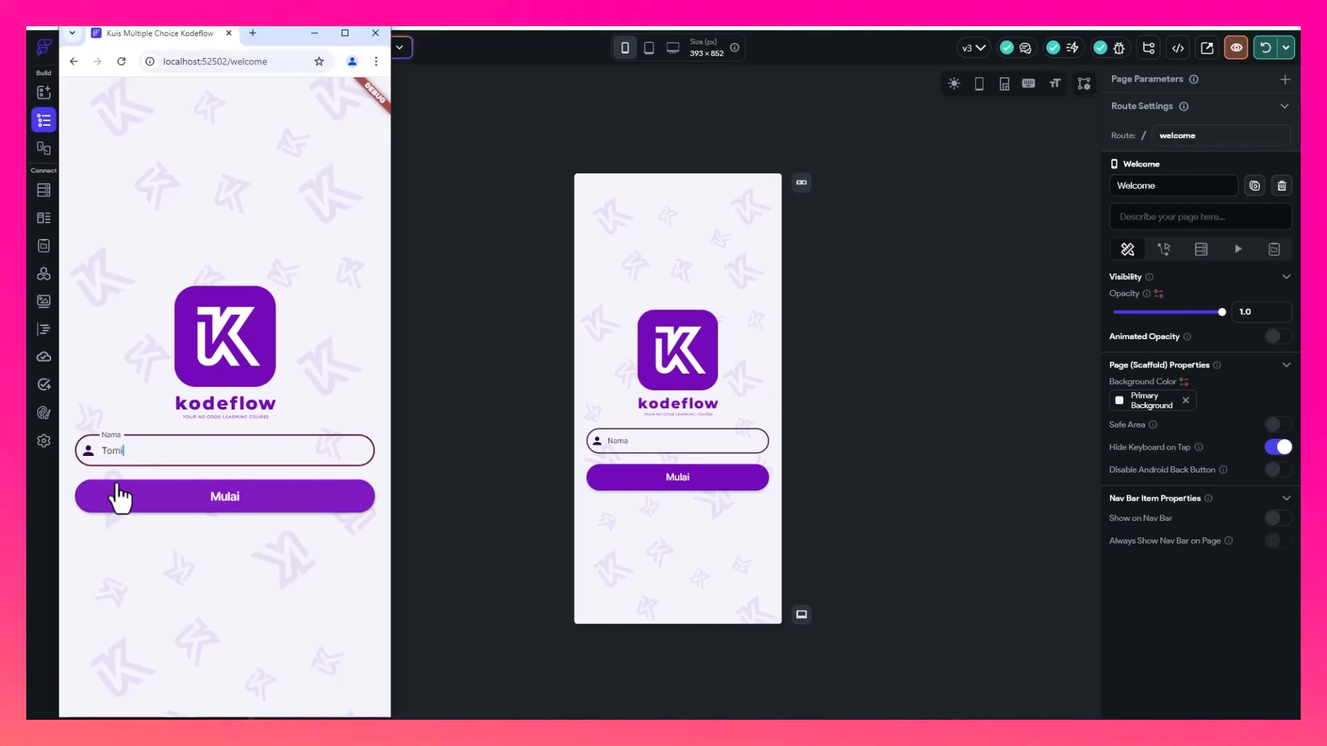
left_click(152, 493)
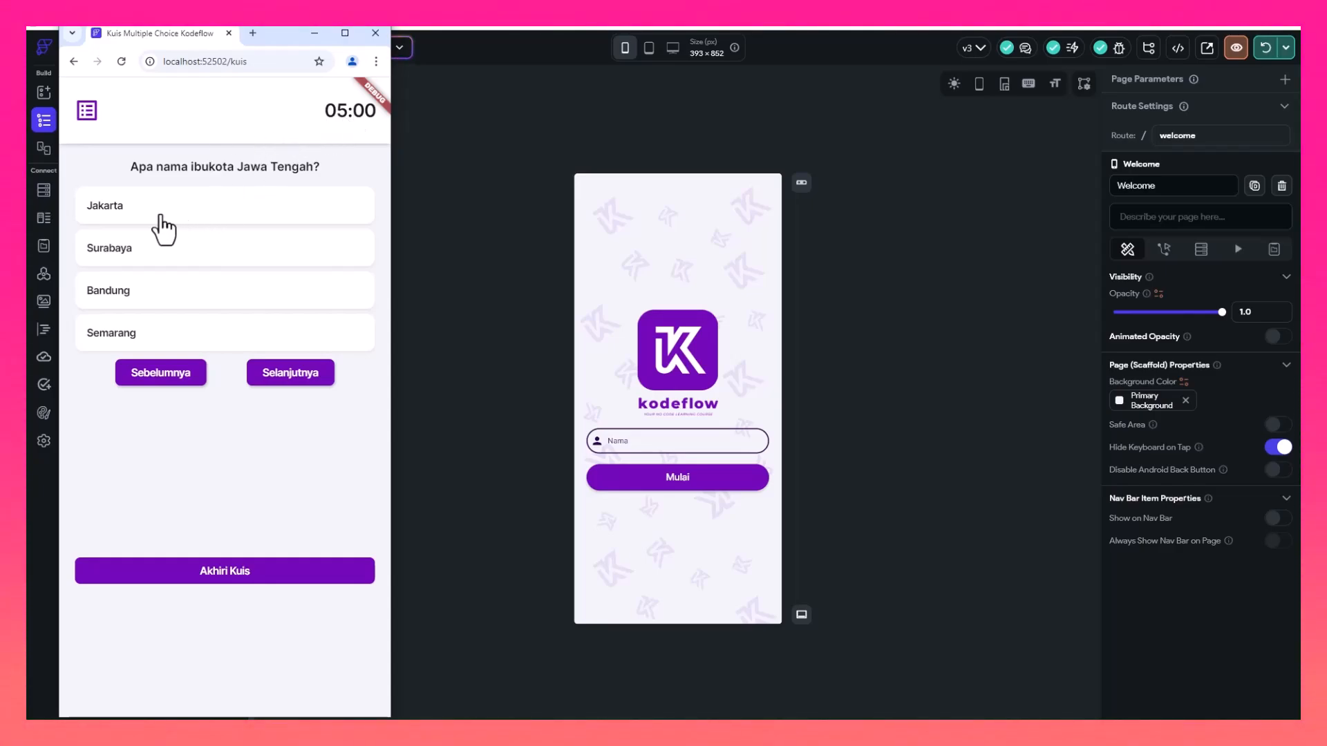
Answer the five quiz questions in order with Semarang, Surabaya, Bandung, Jakarta and Pontianak
left_click(188, 344)
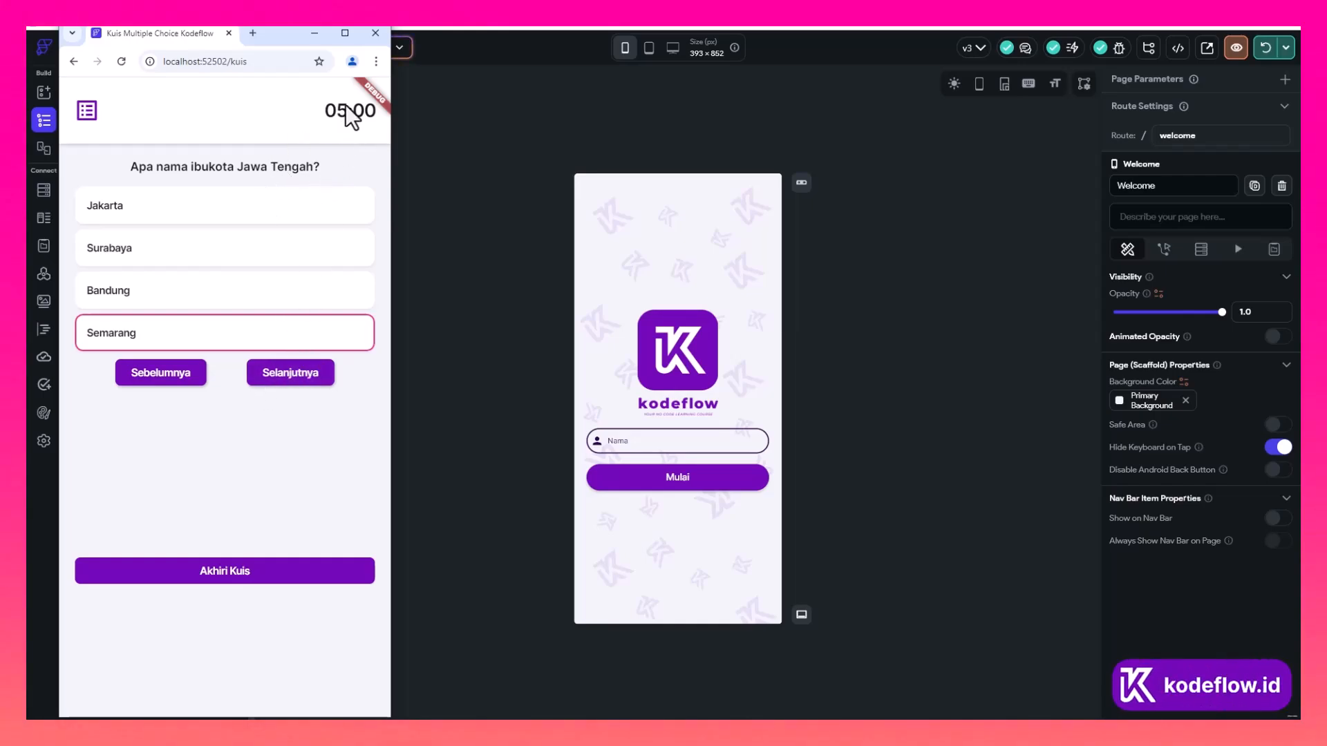
left_click(274, 385)
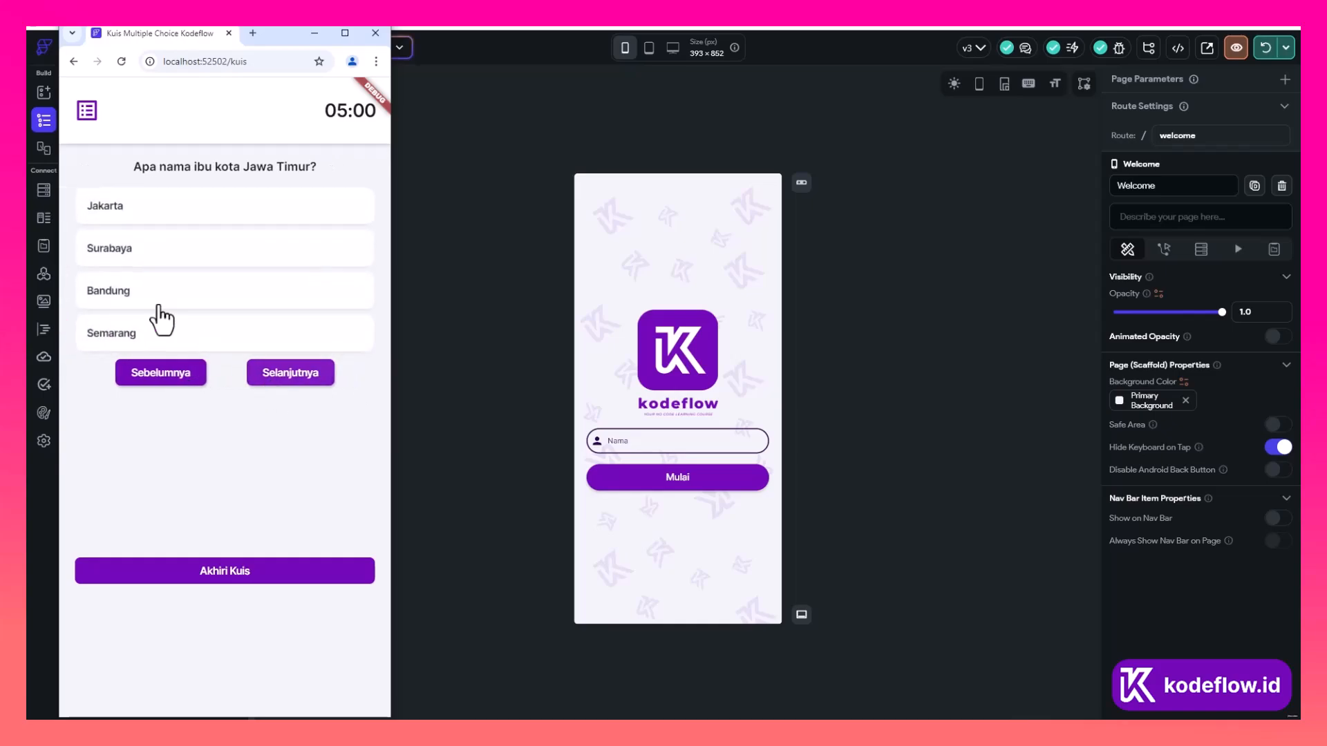
left_click(150, 262)
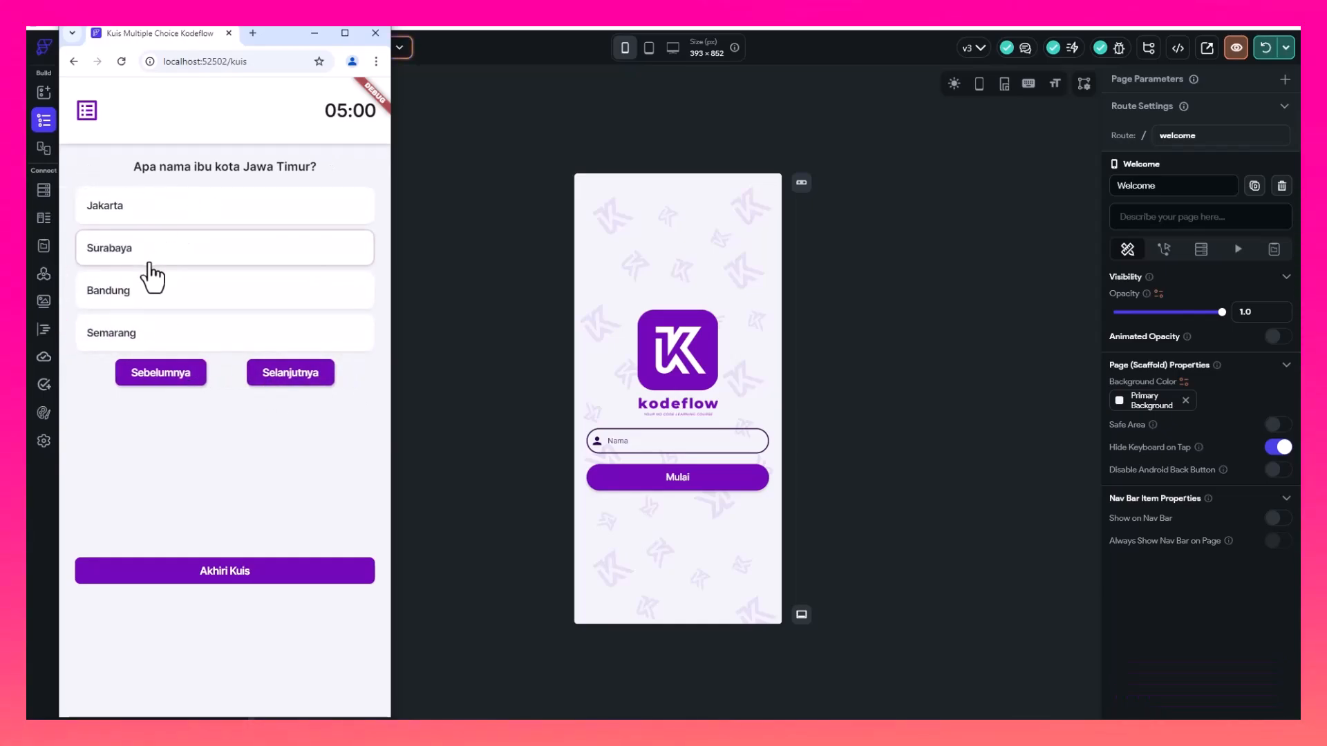
left_click(285, 379)
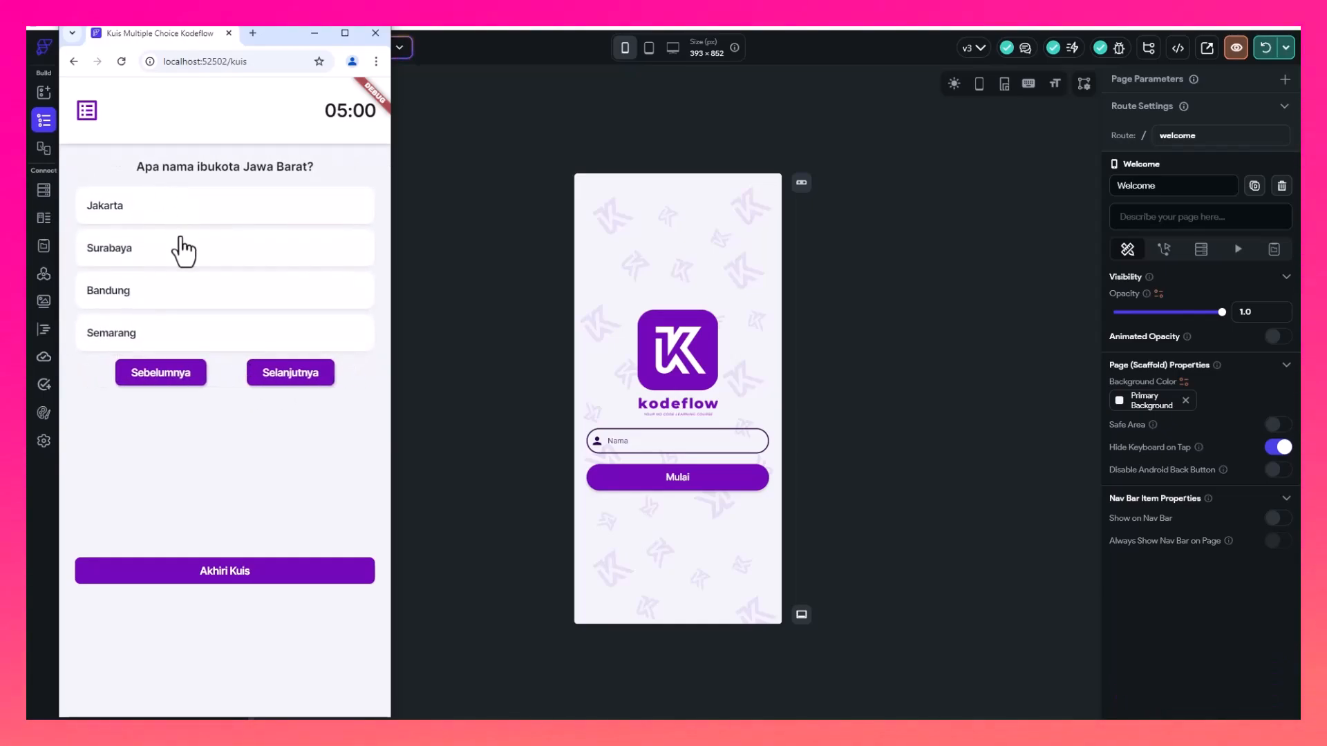
left_click(158, 304)
left_click(290, 376)
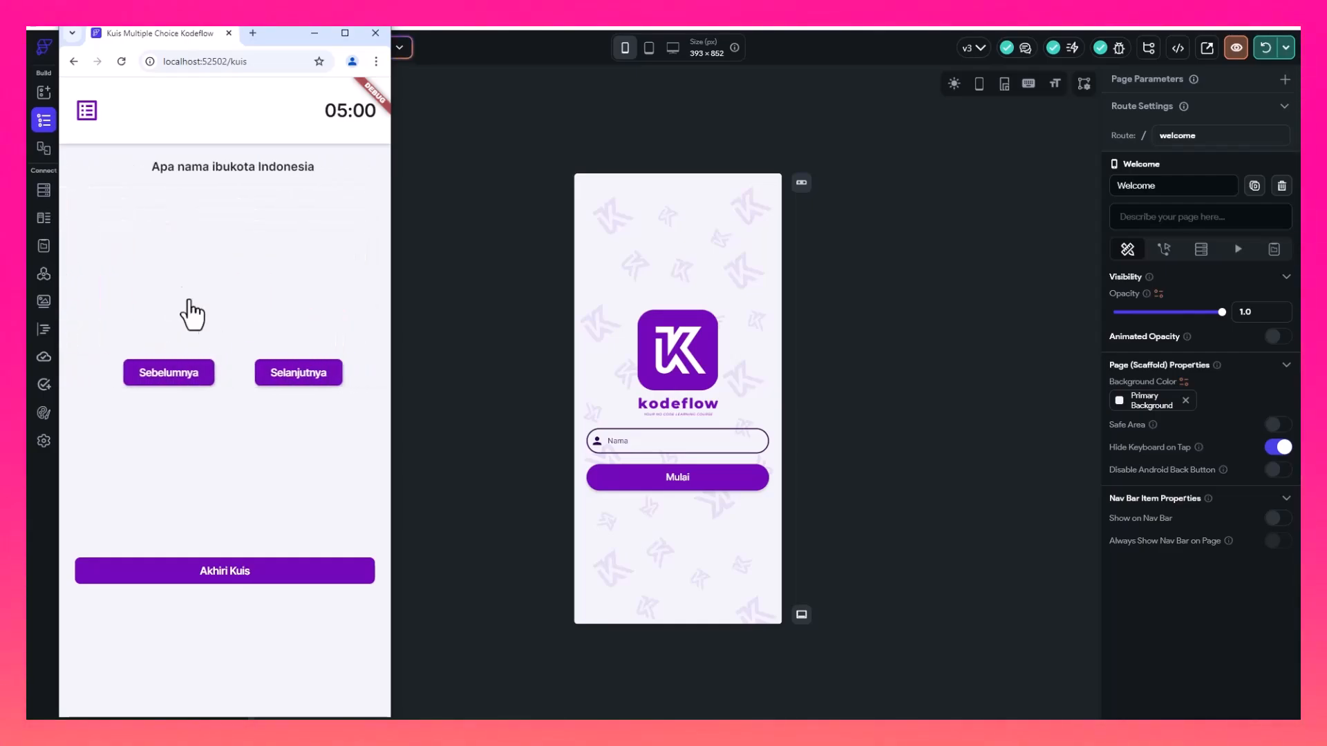
left_click(222, 220)
left_click(290, 377)
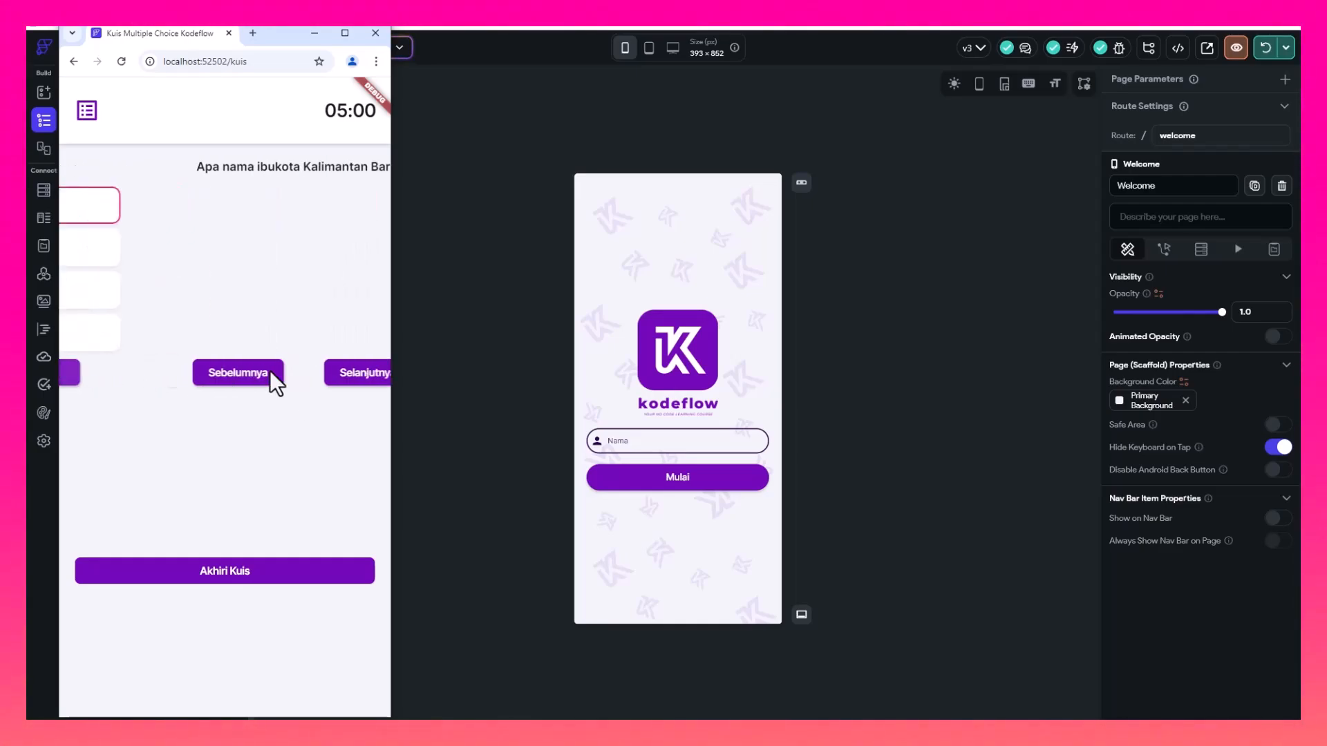
left_click(228, 259)
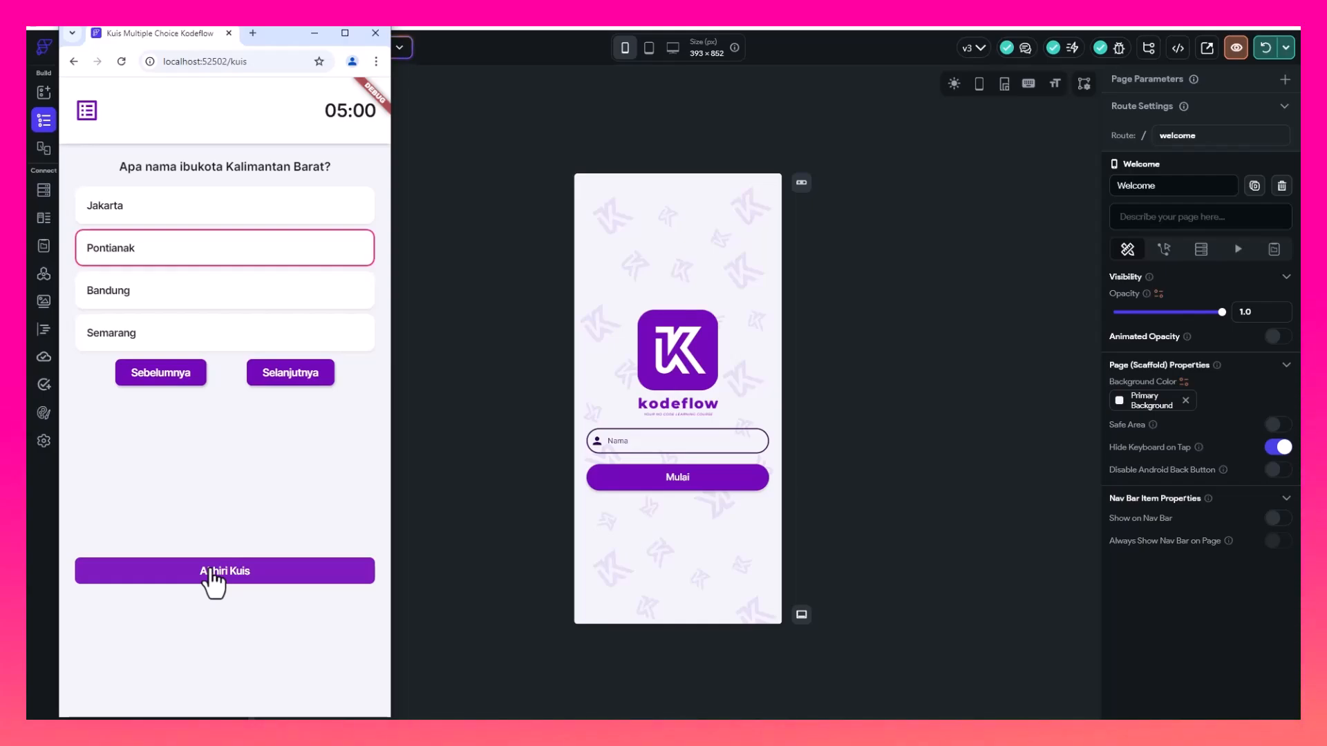
Check the numbered question drawer on the running quiz page and close it again
left_click(87, 111)
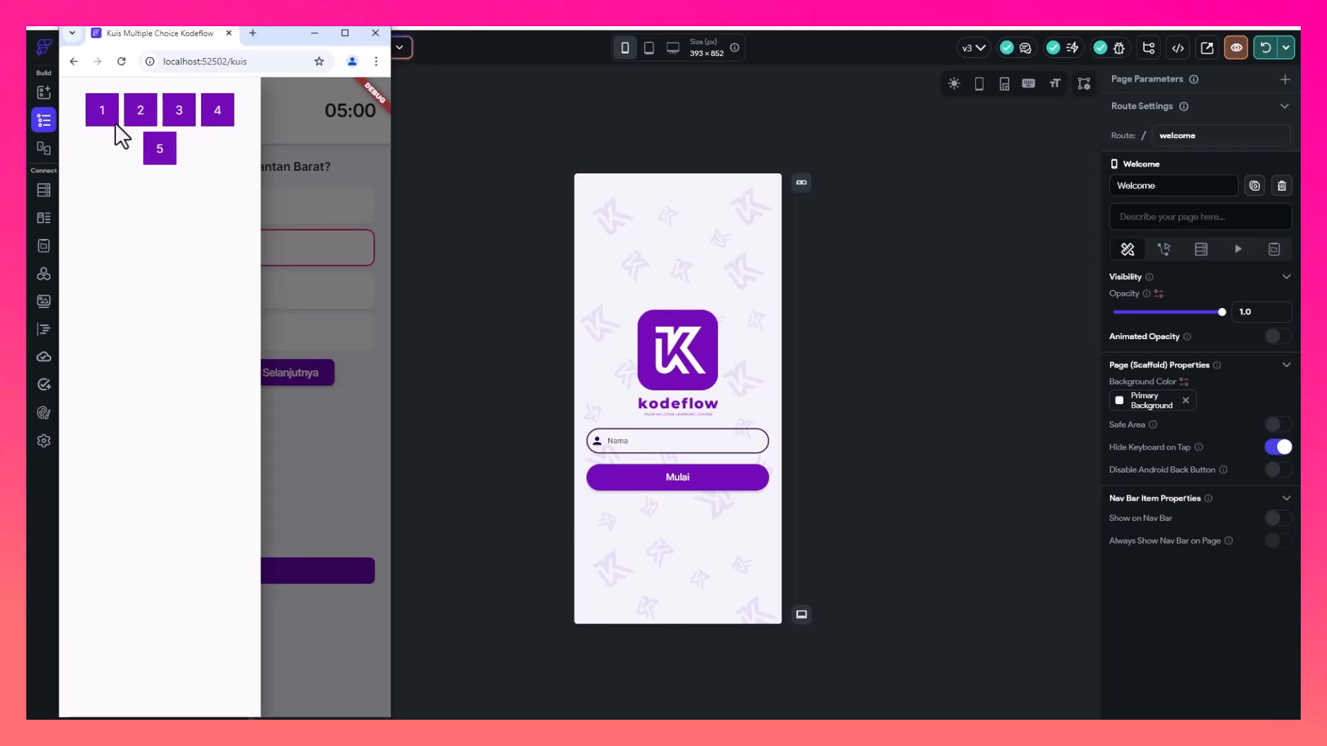
left_click(307, 171)
left_click(90, 119)
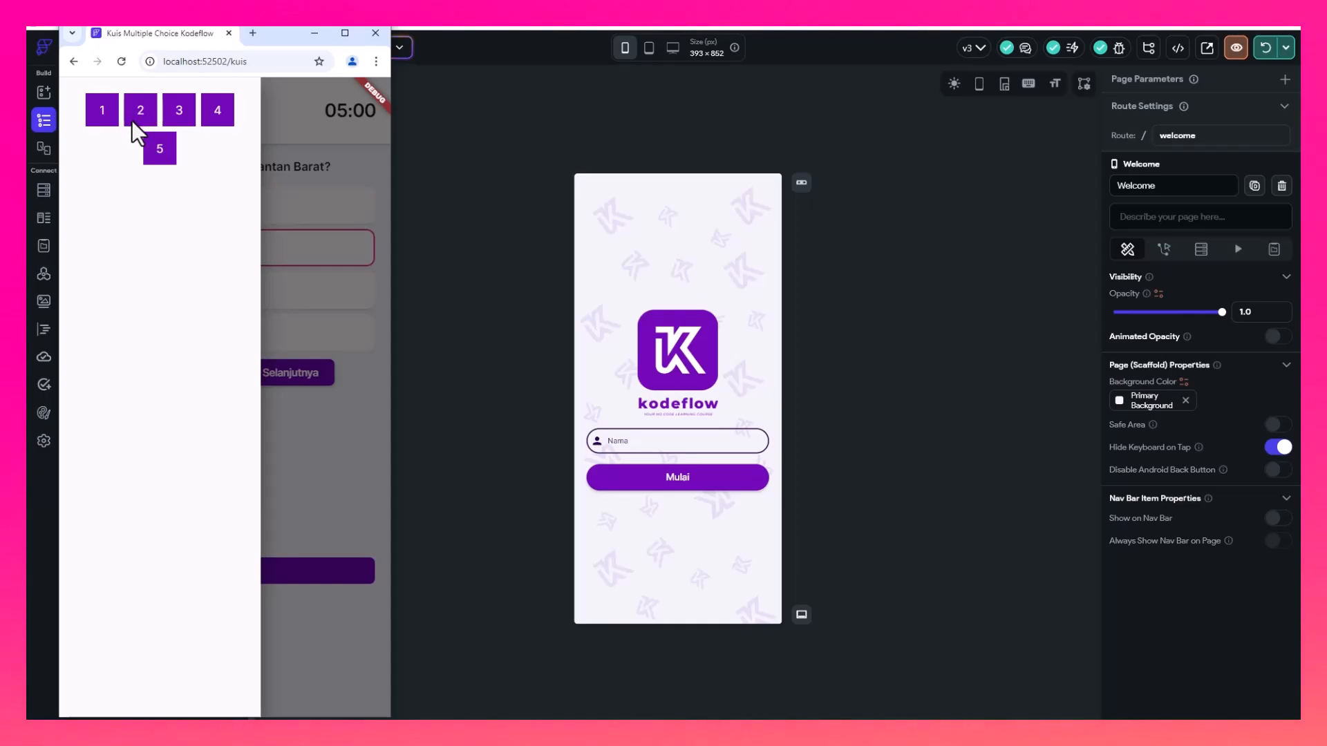
left_click(318, 180)
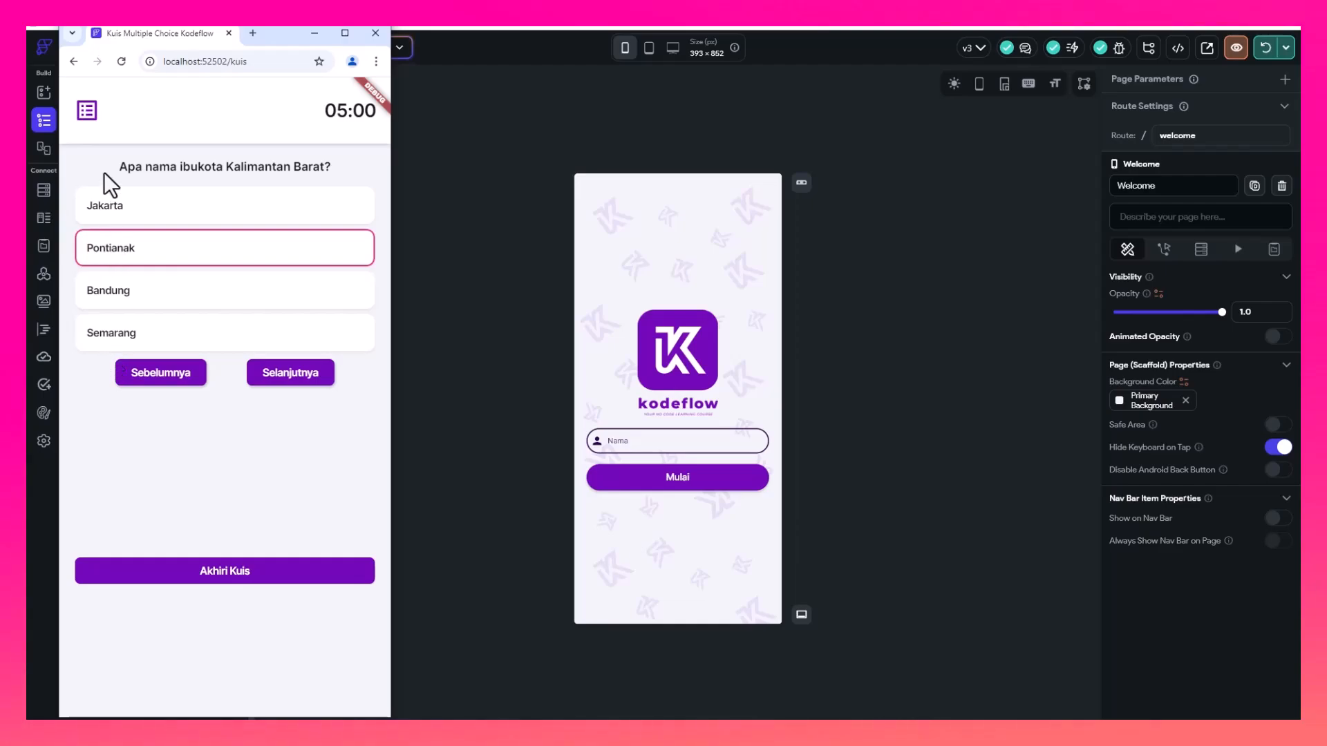
End the quiz, view the Leaderboard from the score page and return to Beranda
left_click(220, 572)
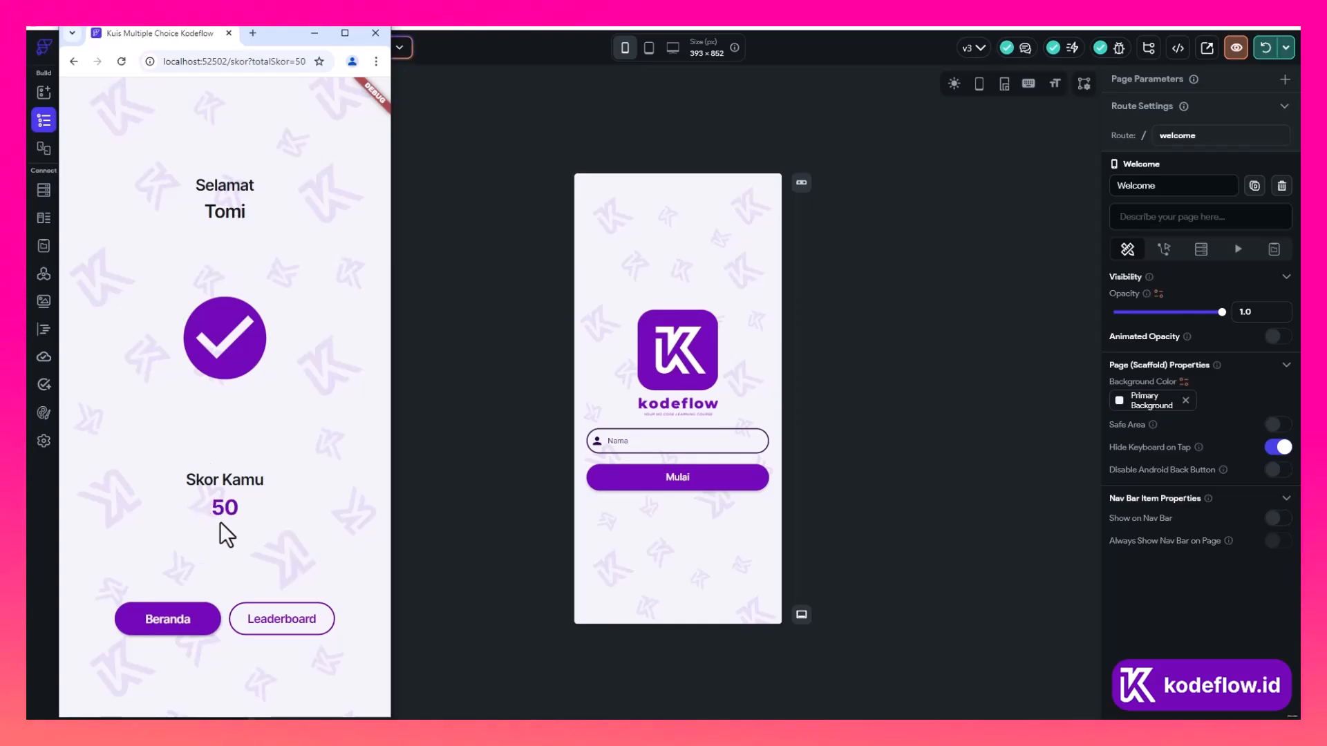
left_click(290, 622)
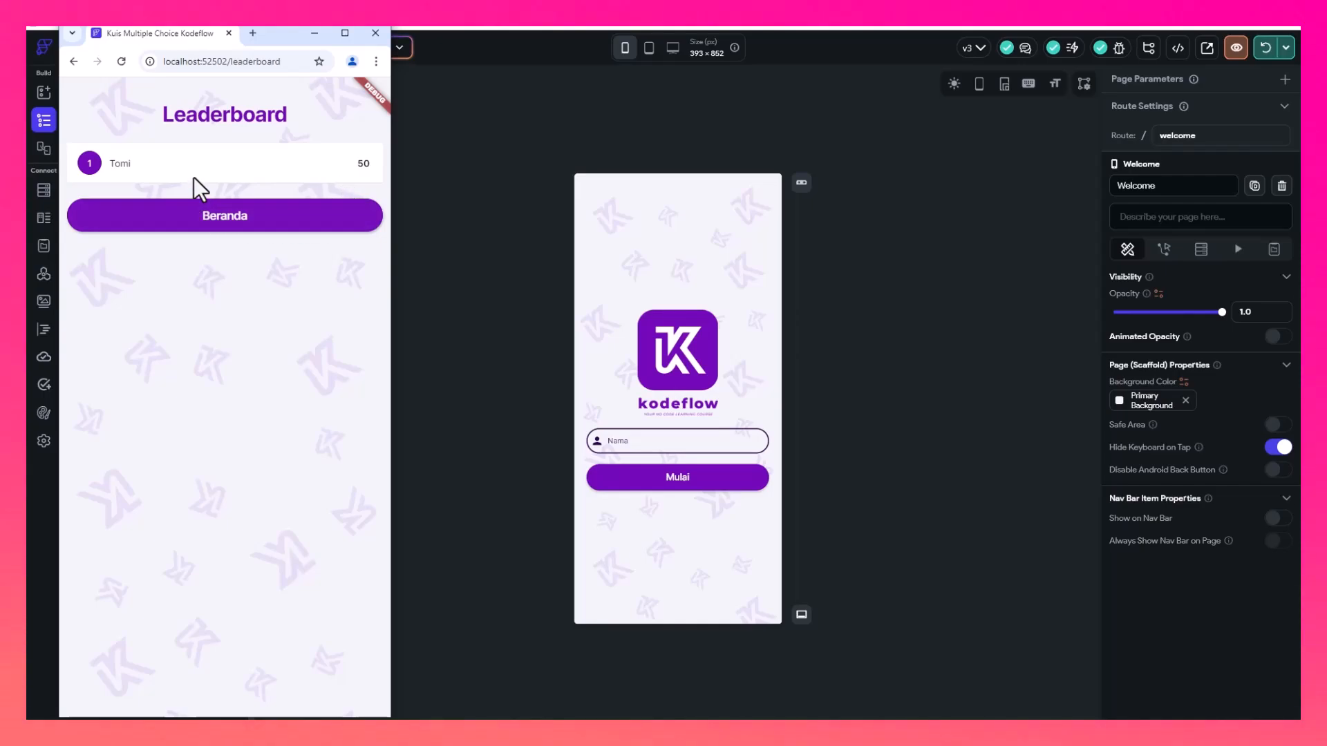
left_click(224, 220)
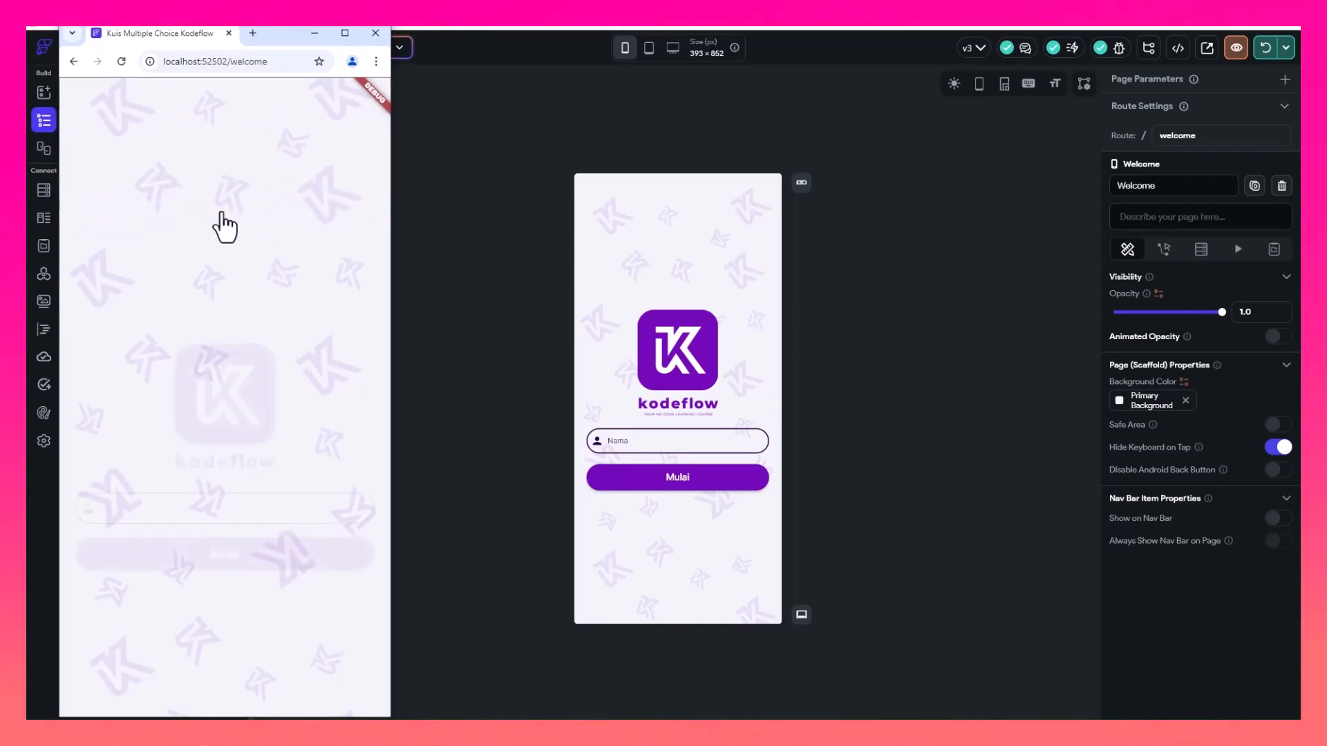
Switch back to the FlutterFlow editor and show the Kuis page's Drawer on the canvas for editing
left_click(471, 192)
left_click(127, 154)
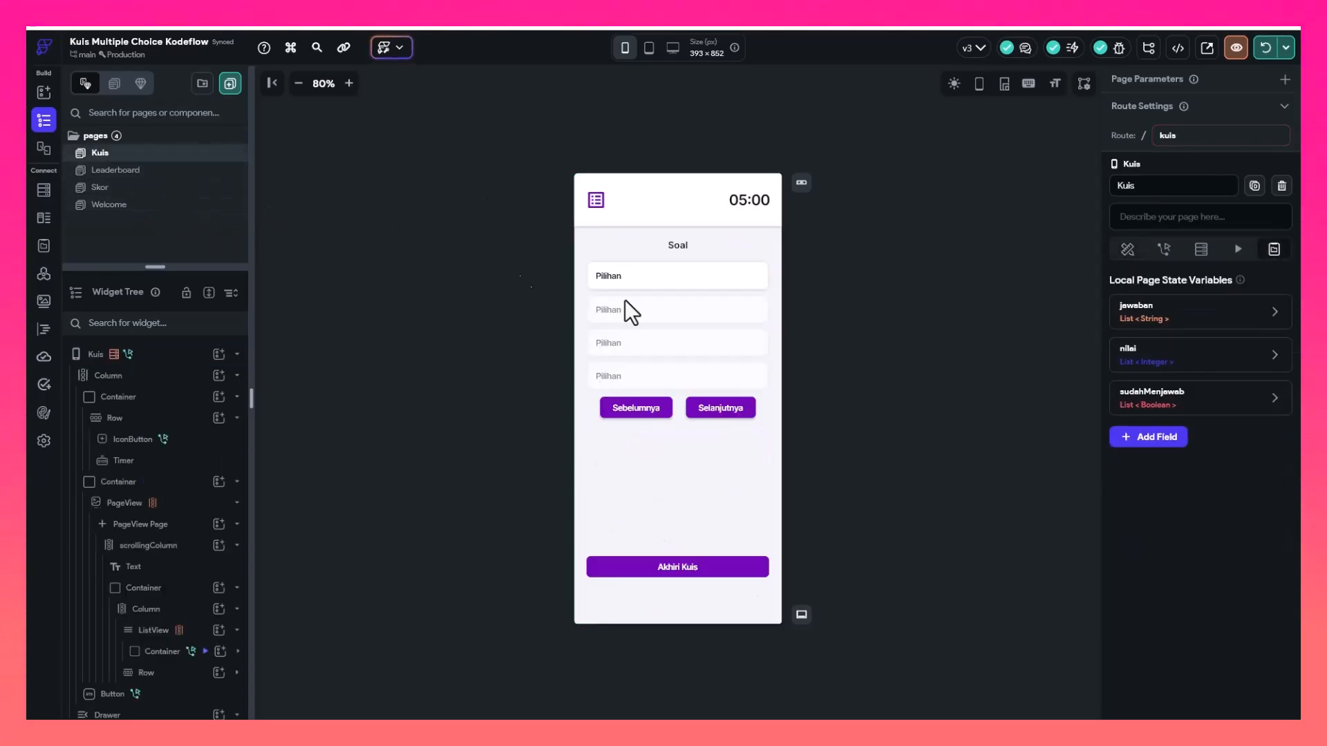
scroll(152, 608, "down", 2)
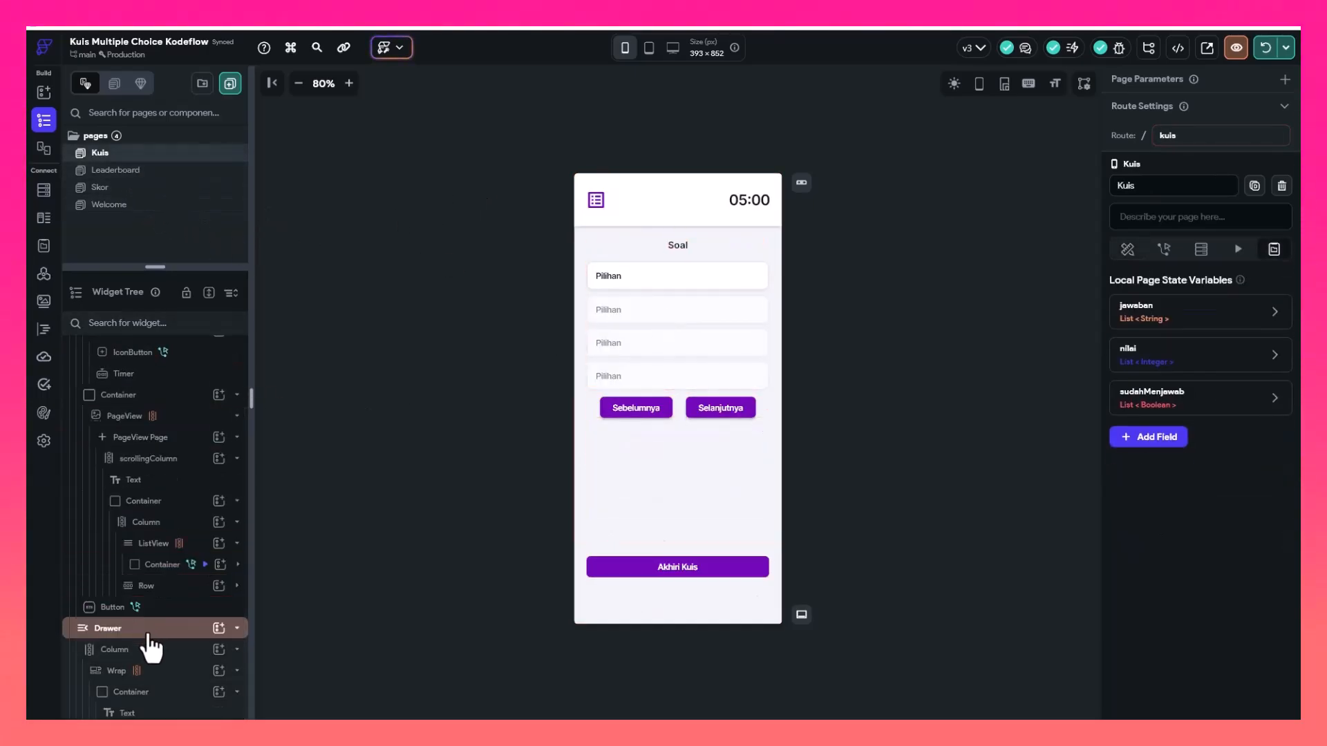
left_click(148, 636)
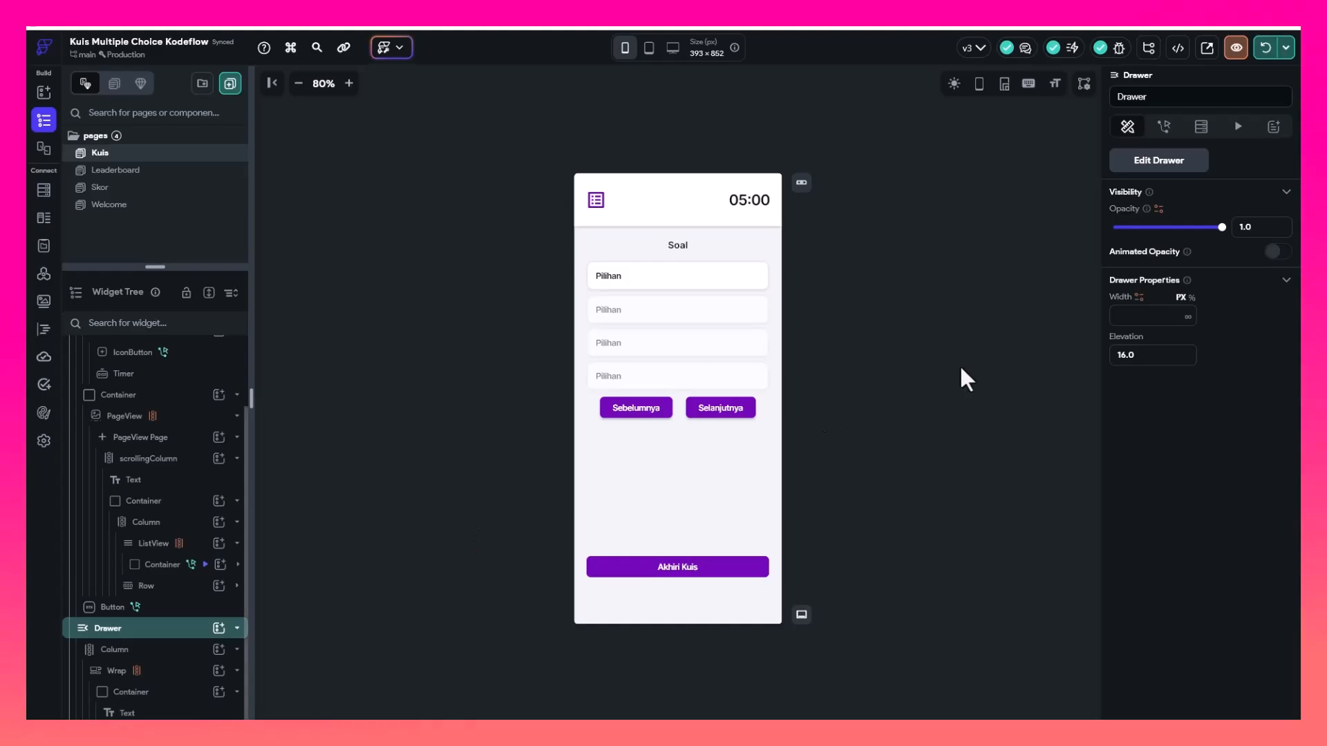
left_click(1200, 168)
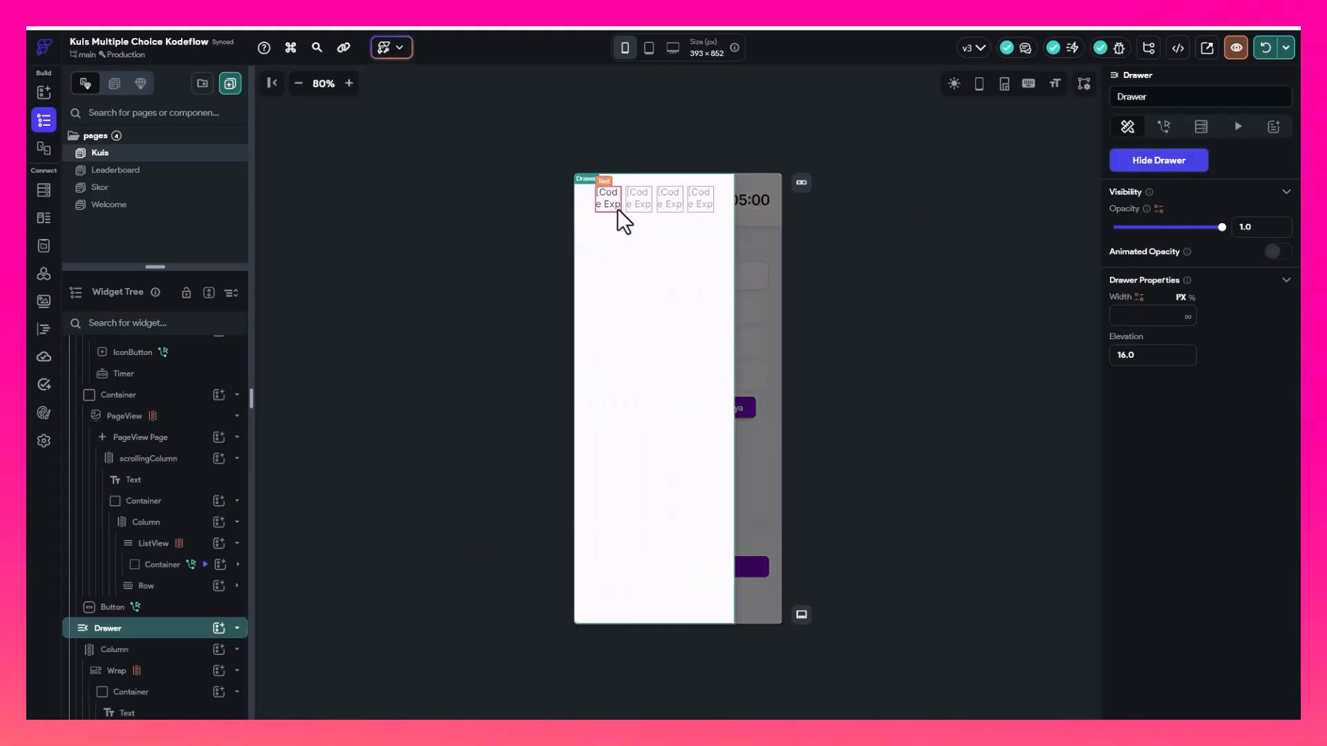
Add an On Tap Control Page View action to the Container inside the Drawer's Wrap
left_click(128, 695)
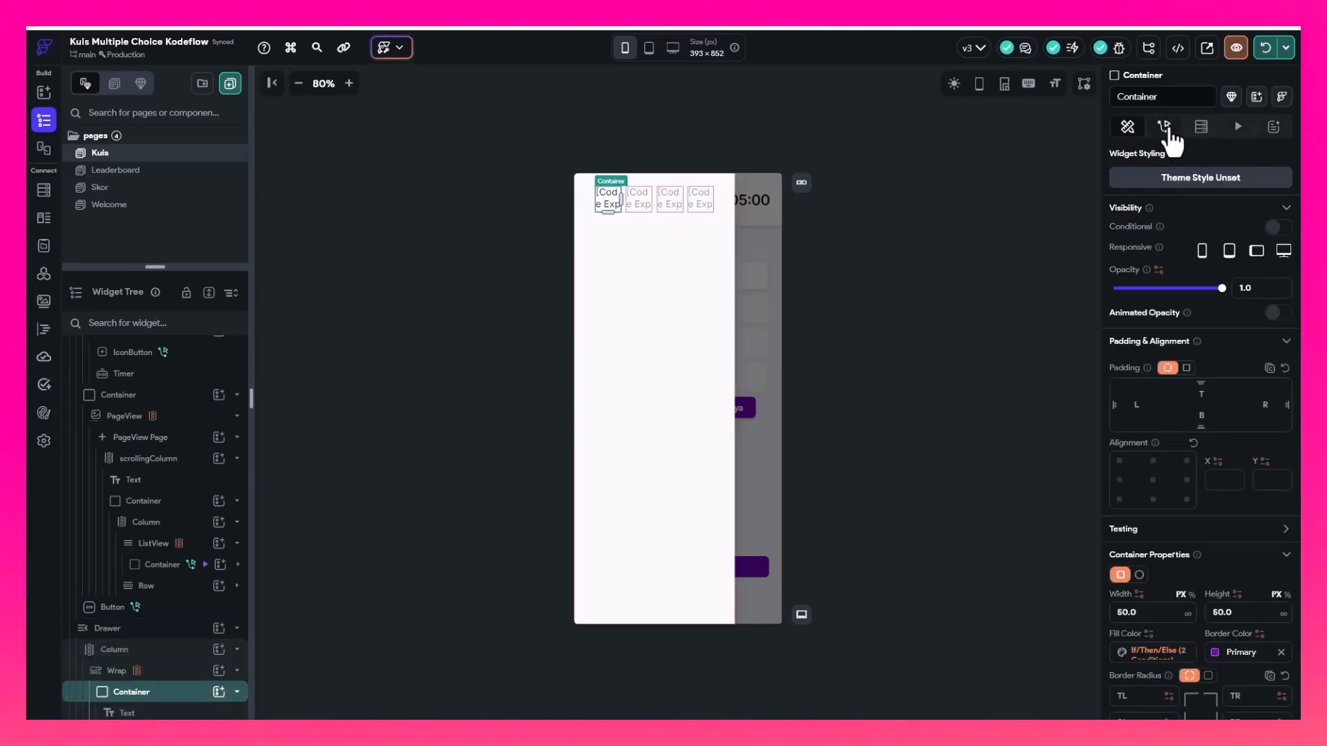
left_click(1166, 131)
left_click(1176, 271)
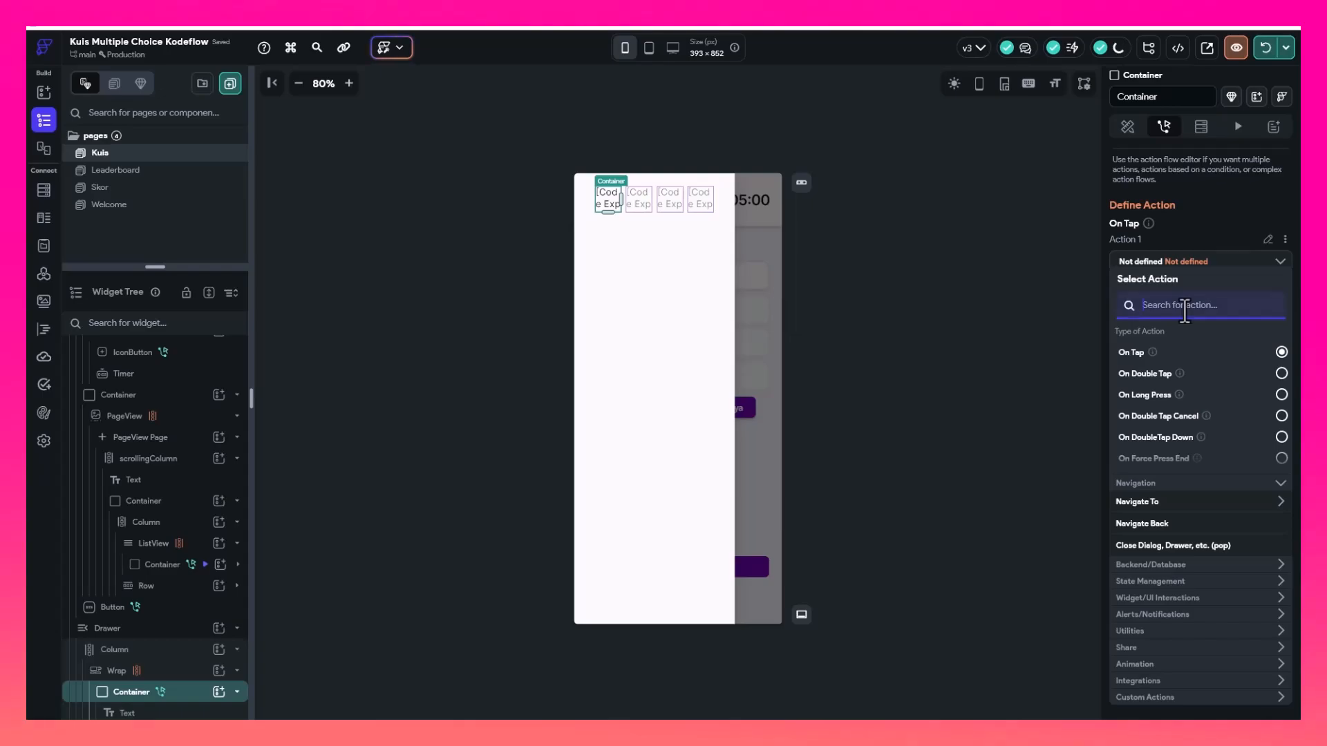
type("page")
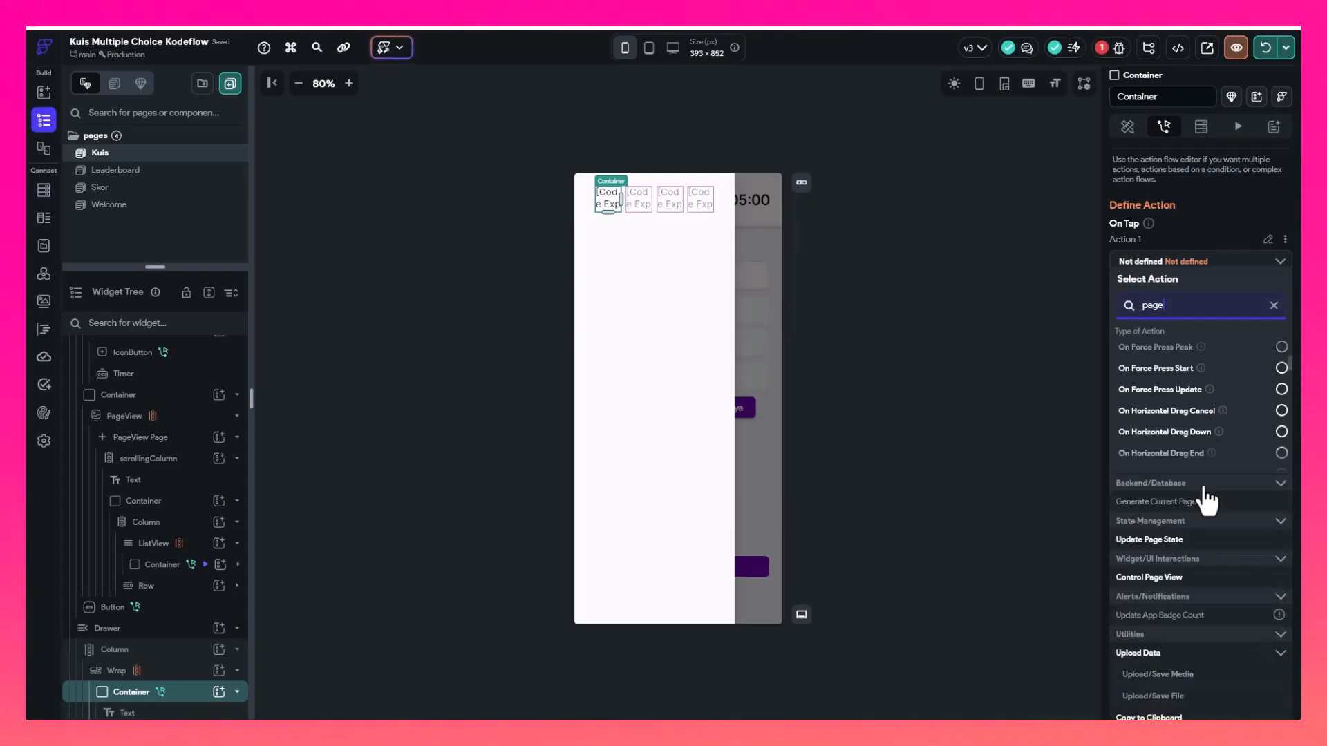
left_click(1175, 578)
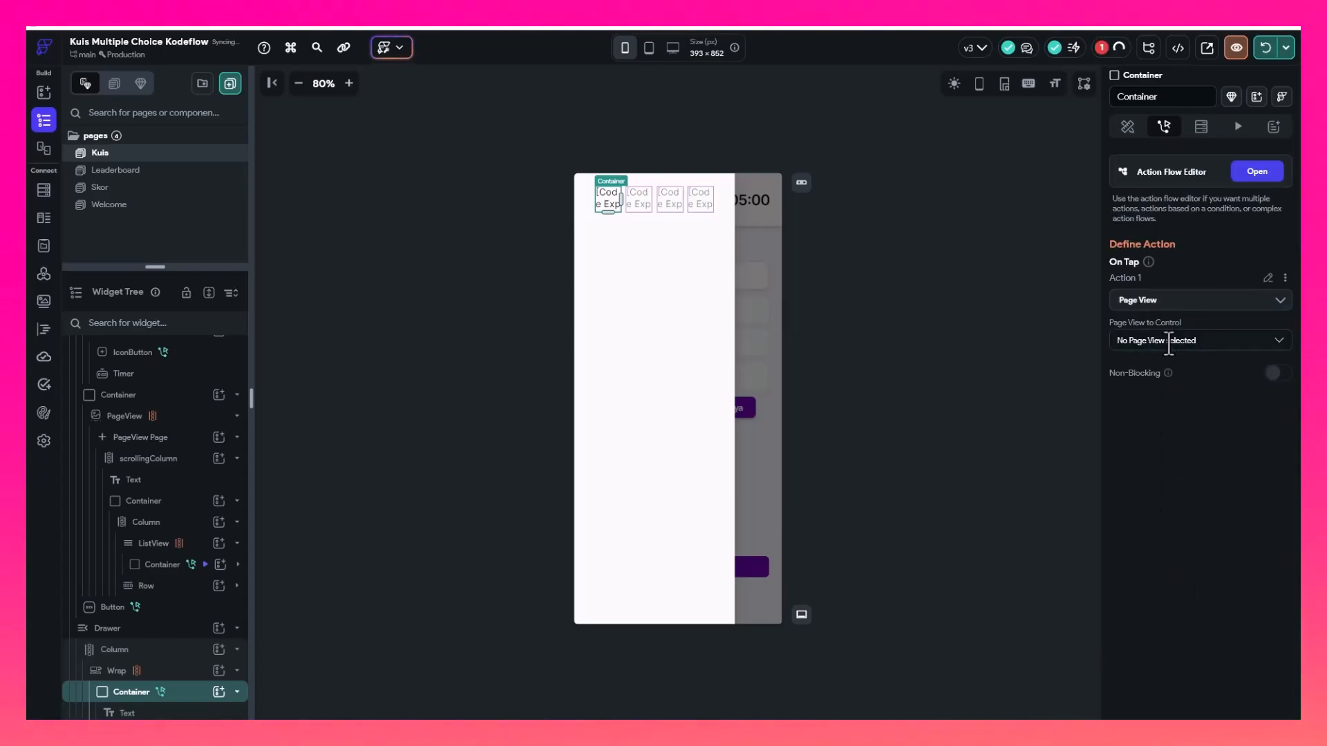
Make the Container's Page View action control PageView with the Jump to action type
left_click(1167, 349)
left_click(1150, 376)
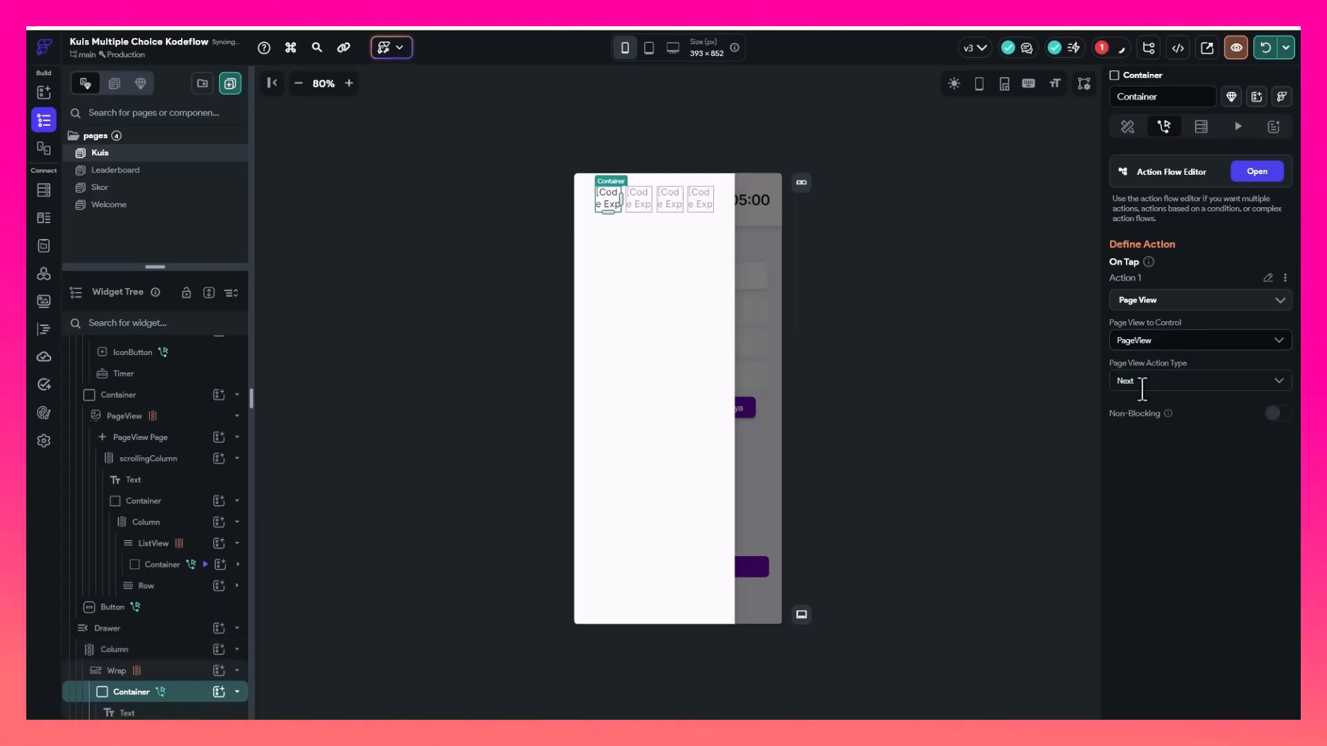
left_click(1139, 382)
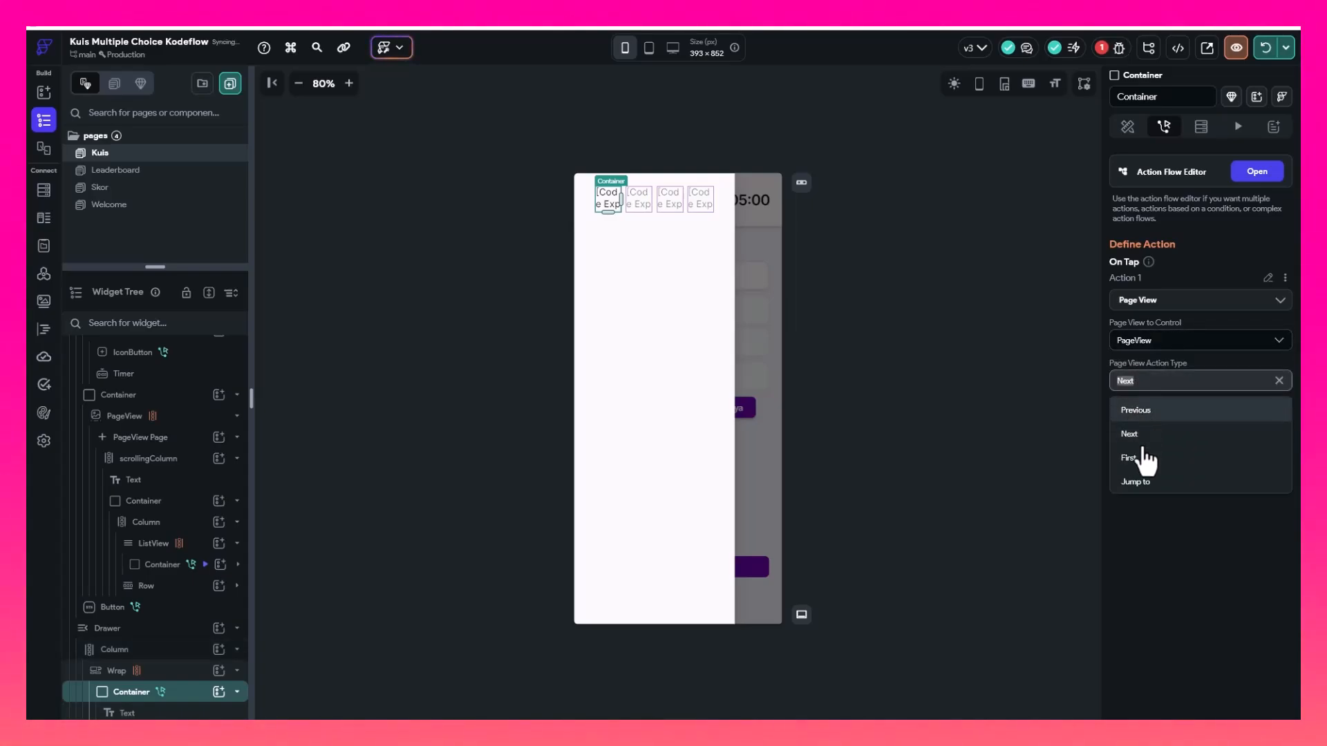
left_click(1138, 482)
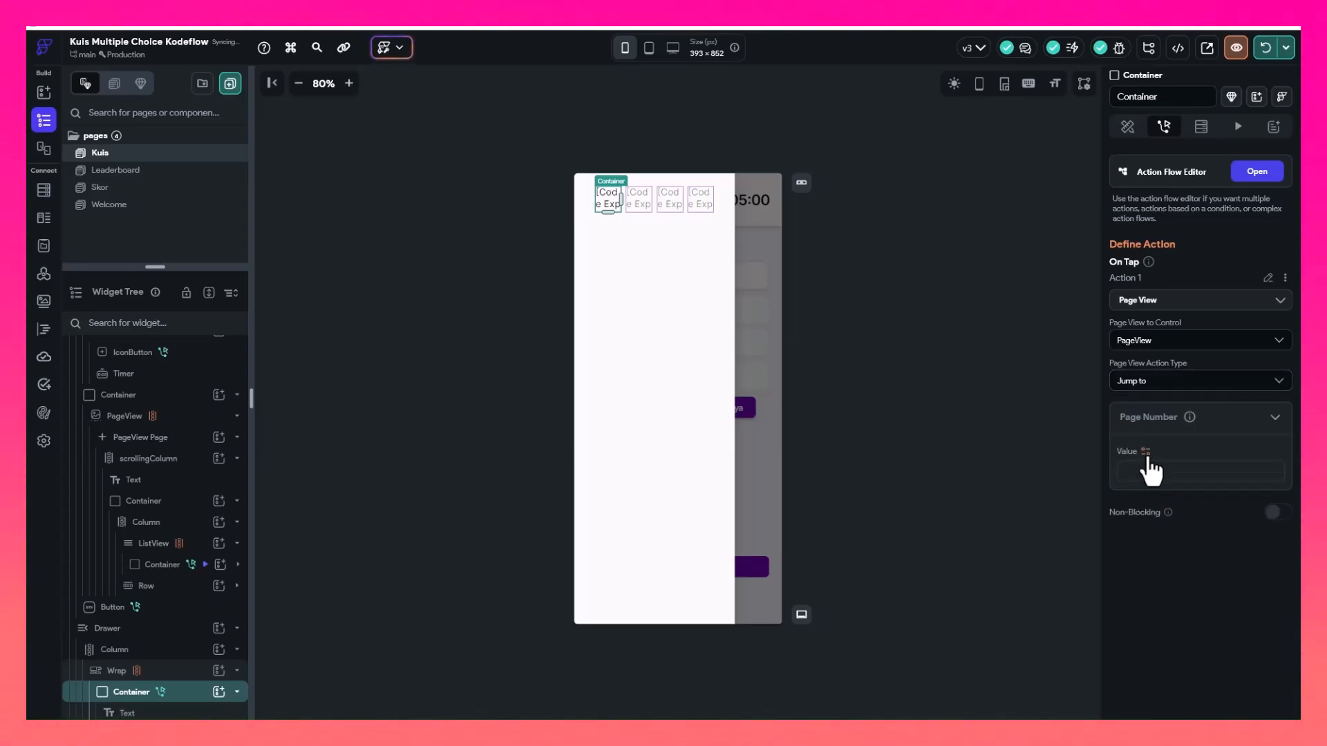
Set the Page View action's Page Number to the Index Item variable's Index in List option
left_click(1146, 453)
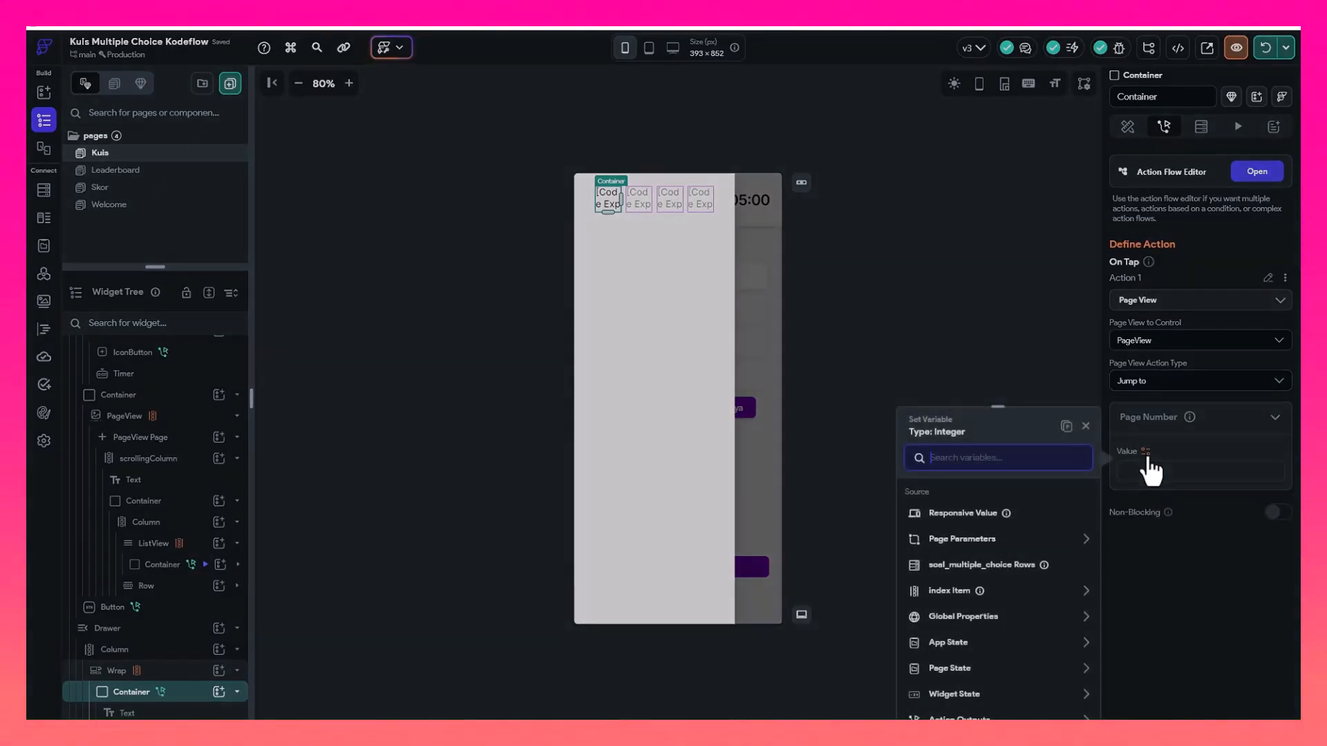
left_click(945, 593)
left_click(961, 524)
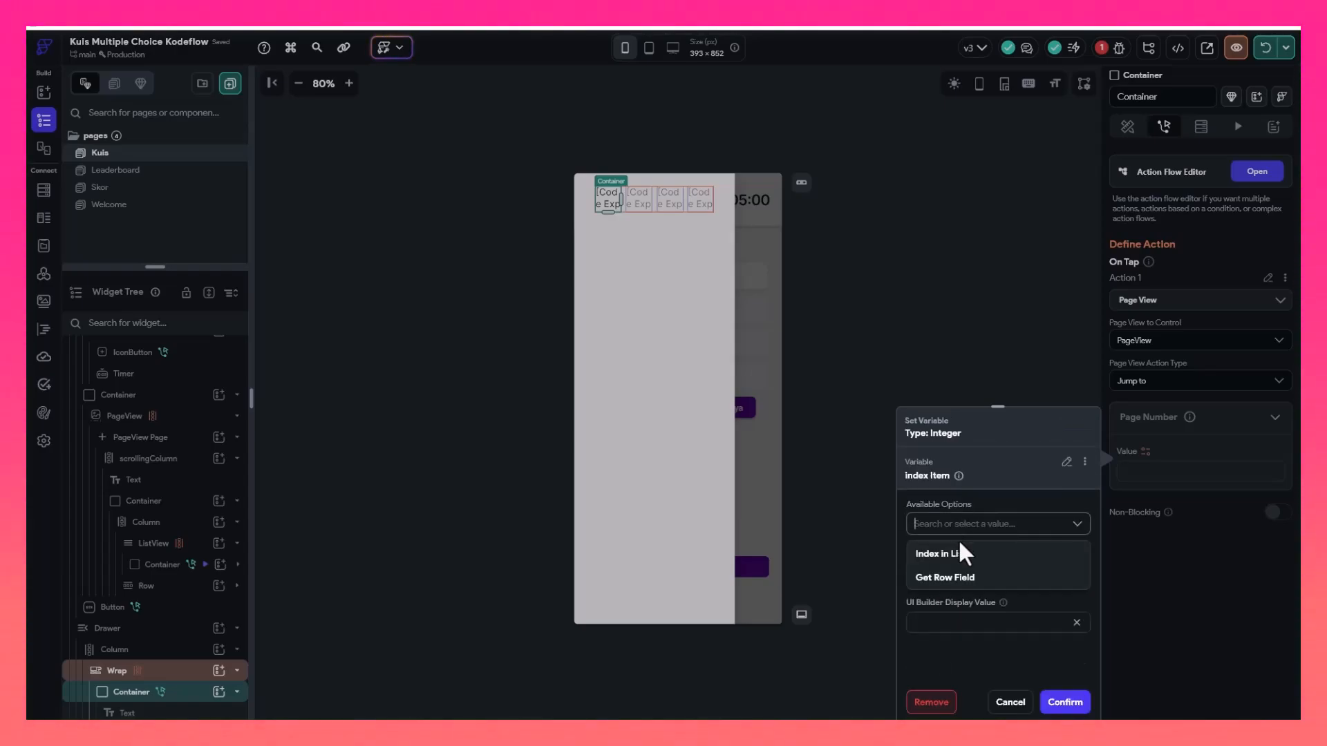
left_click(959, 552)
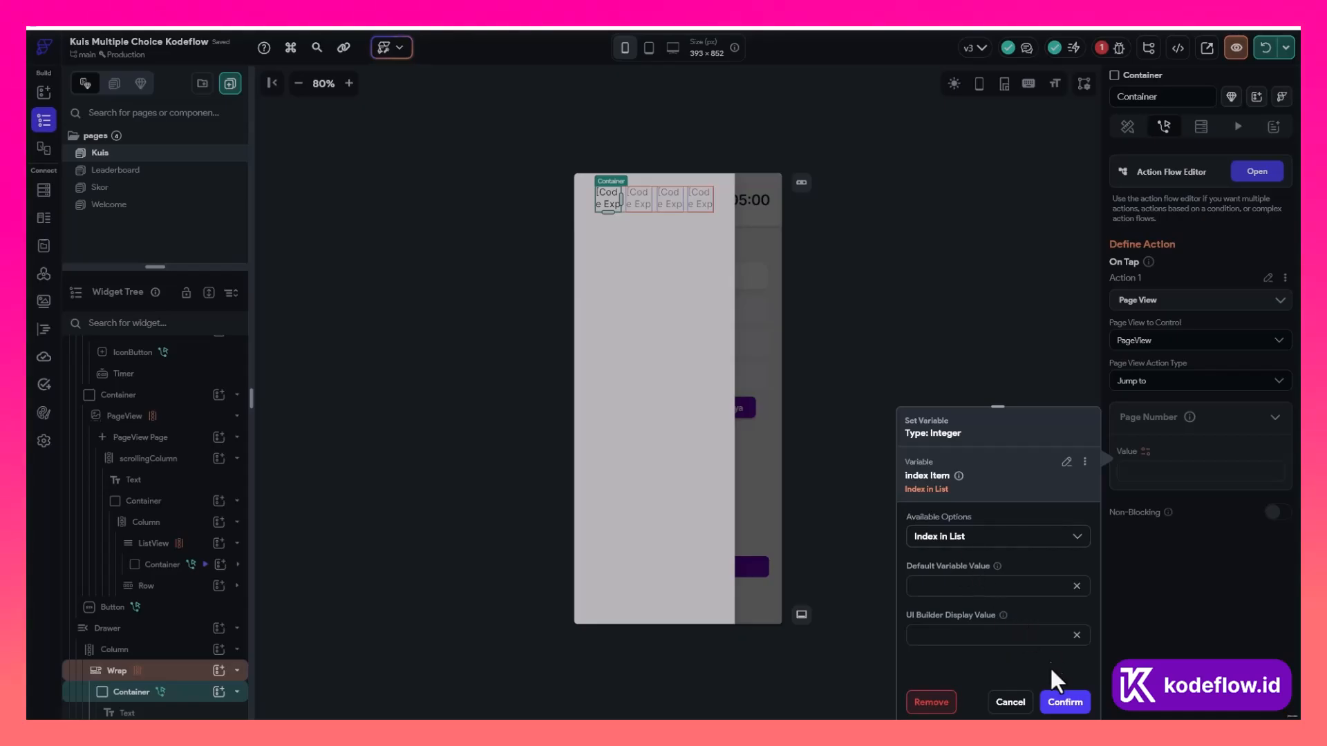
left_click(1050, 703)
left_click(889, 347)
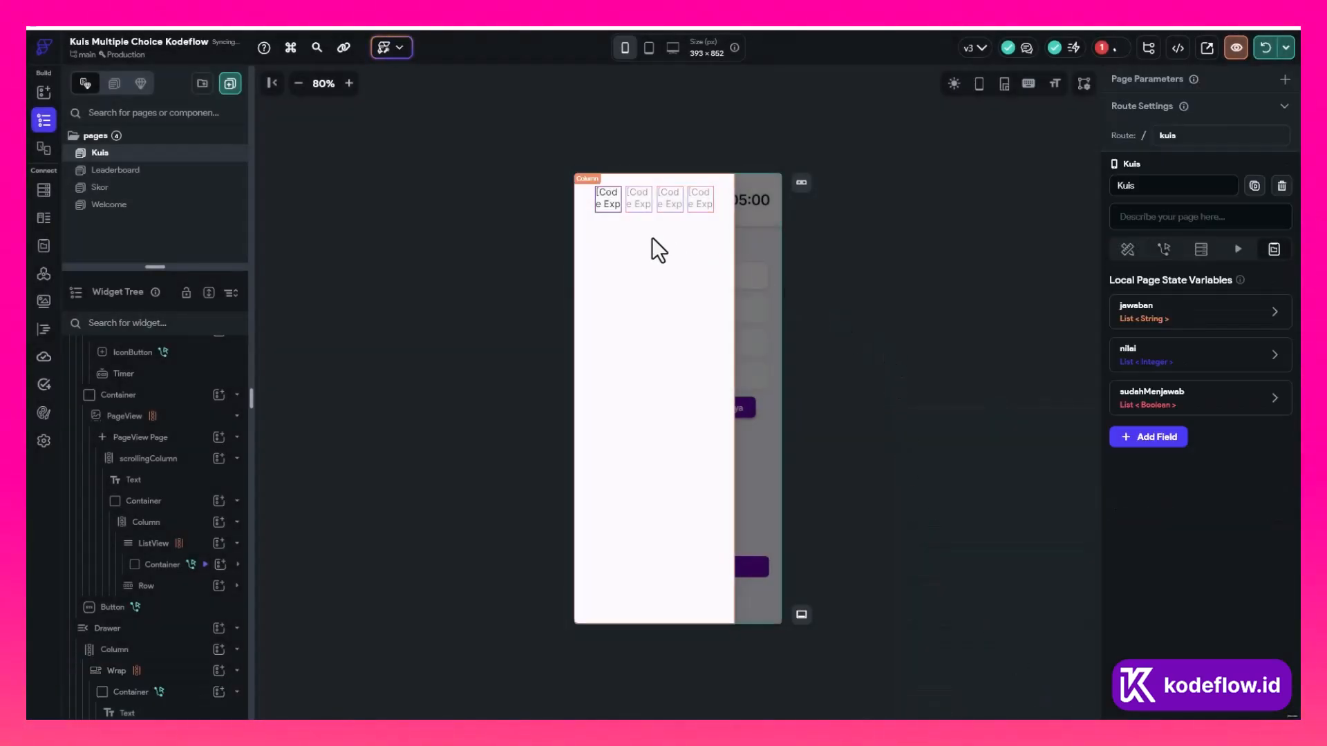
Check the Page Number setting of the Page View action flagged in the project errors
left_click(600, 210)
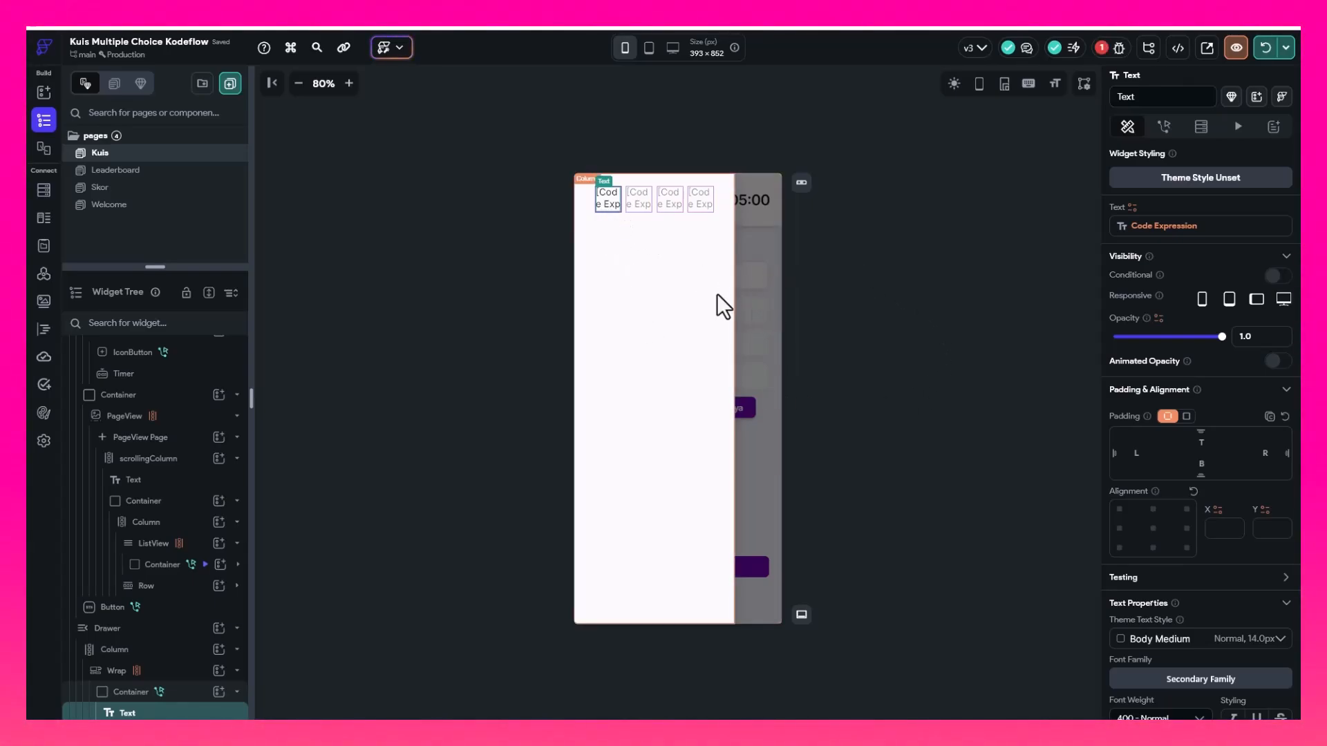
left_click(938, 264)
left_click(1120, 48)
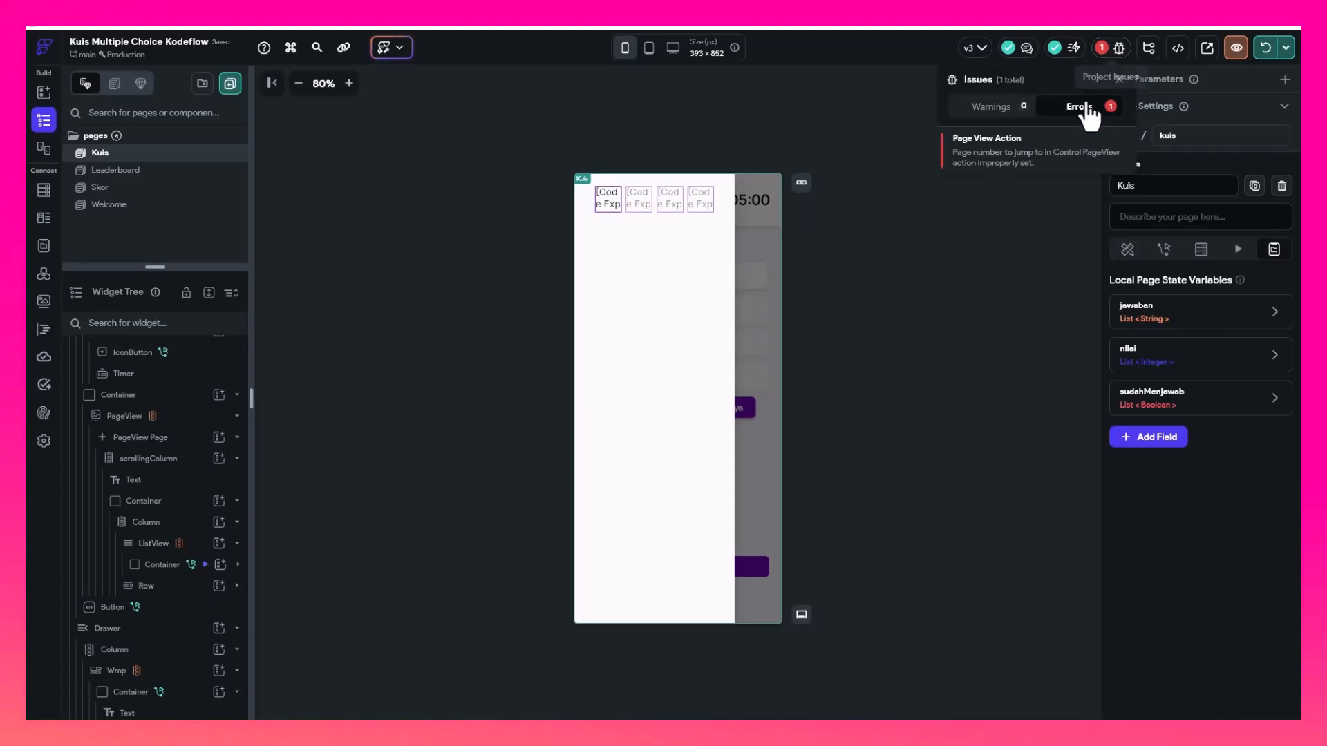
left_click(1045, 163)
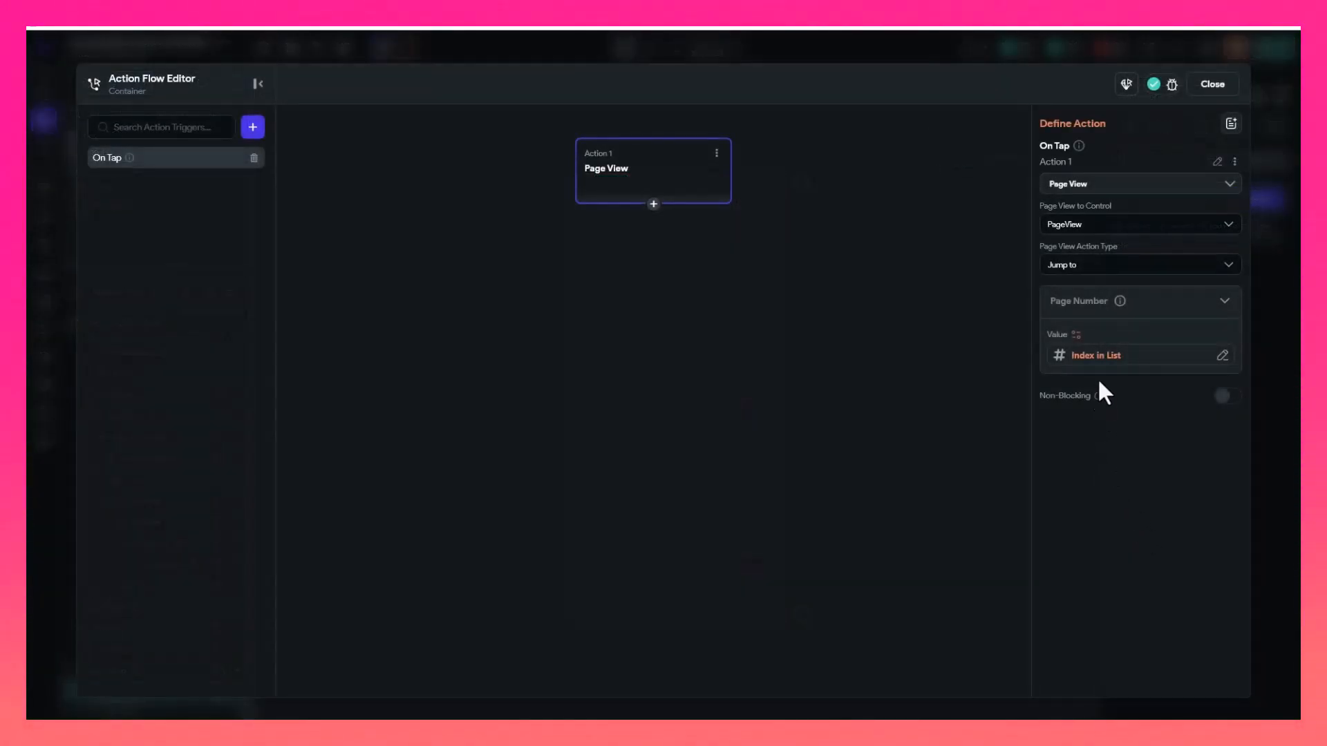
left_click(1213, 83)
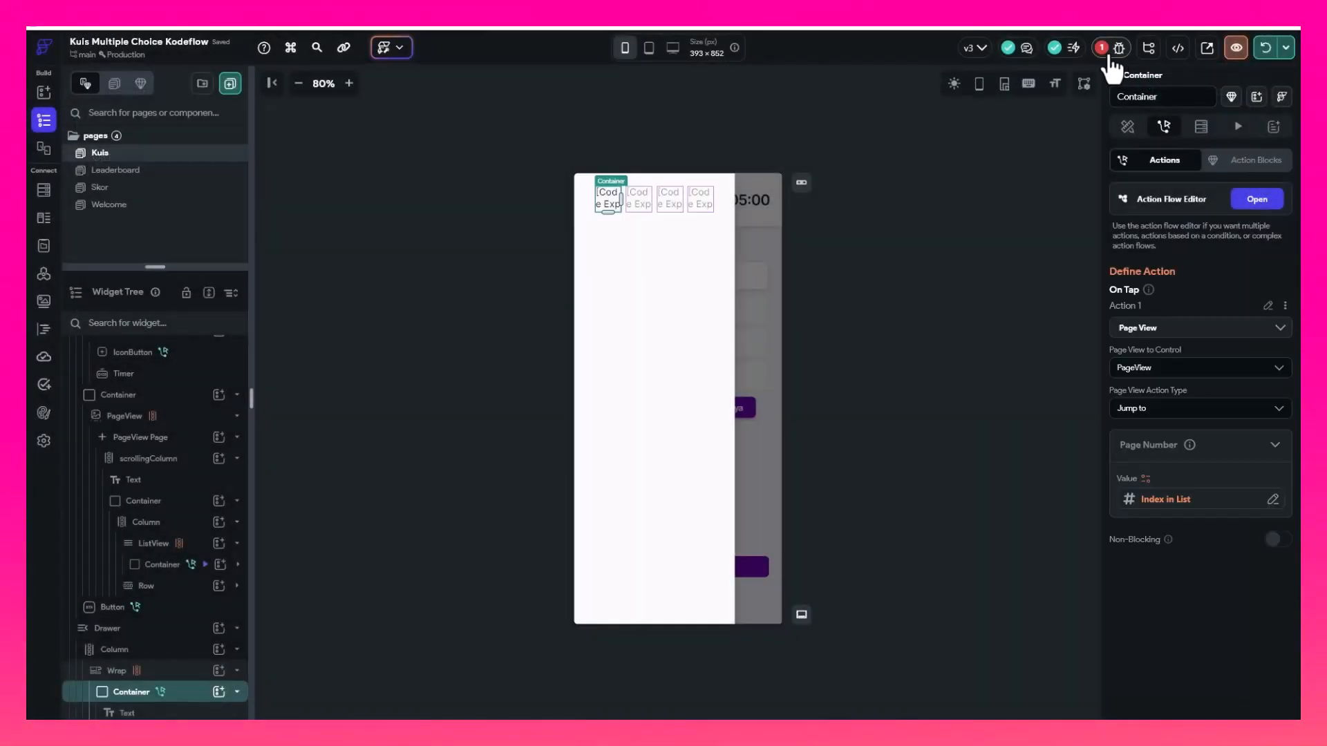
Reopen the flagged Page View action from the project issues and confirm Index in List again as its Page Number
left_click(1119, 47)
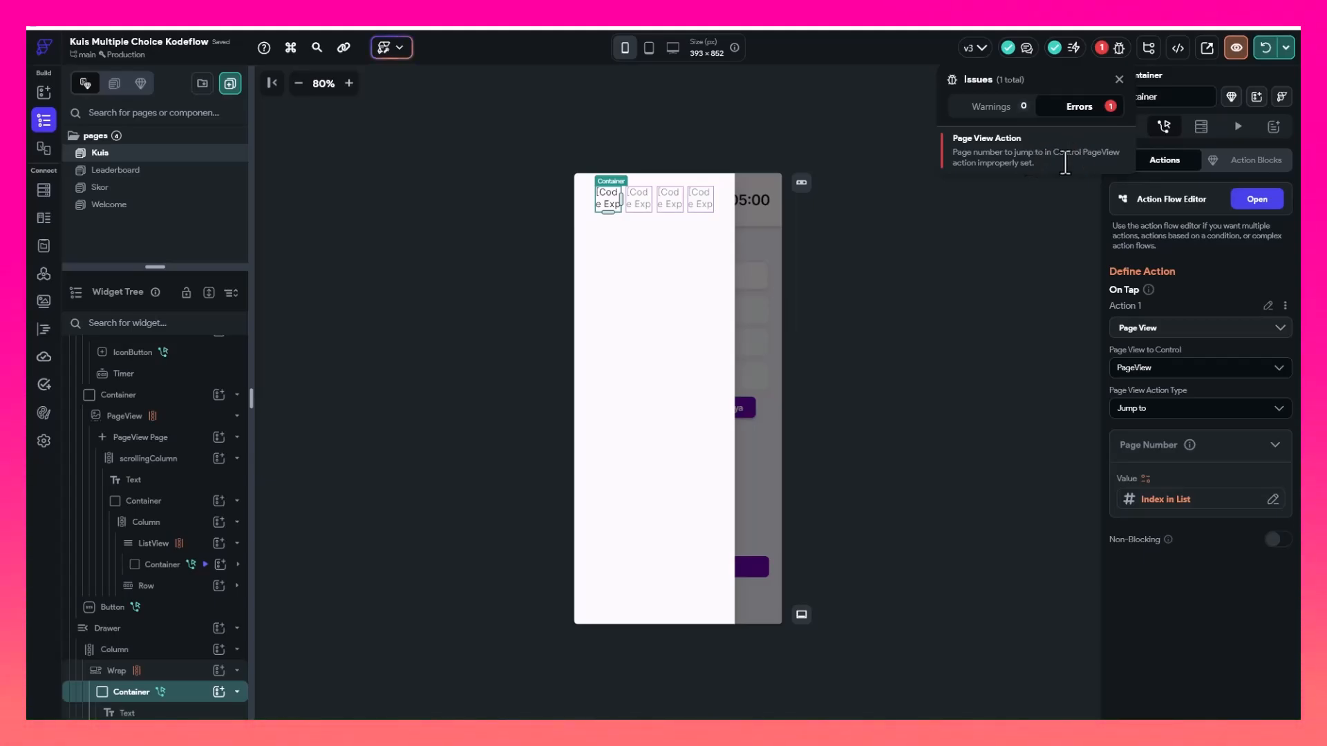
left_click(1065, 163)
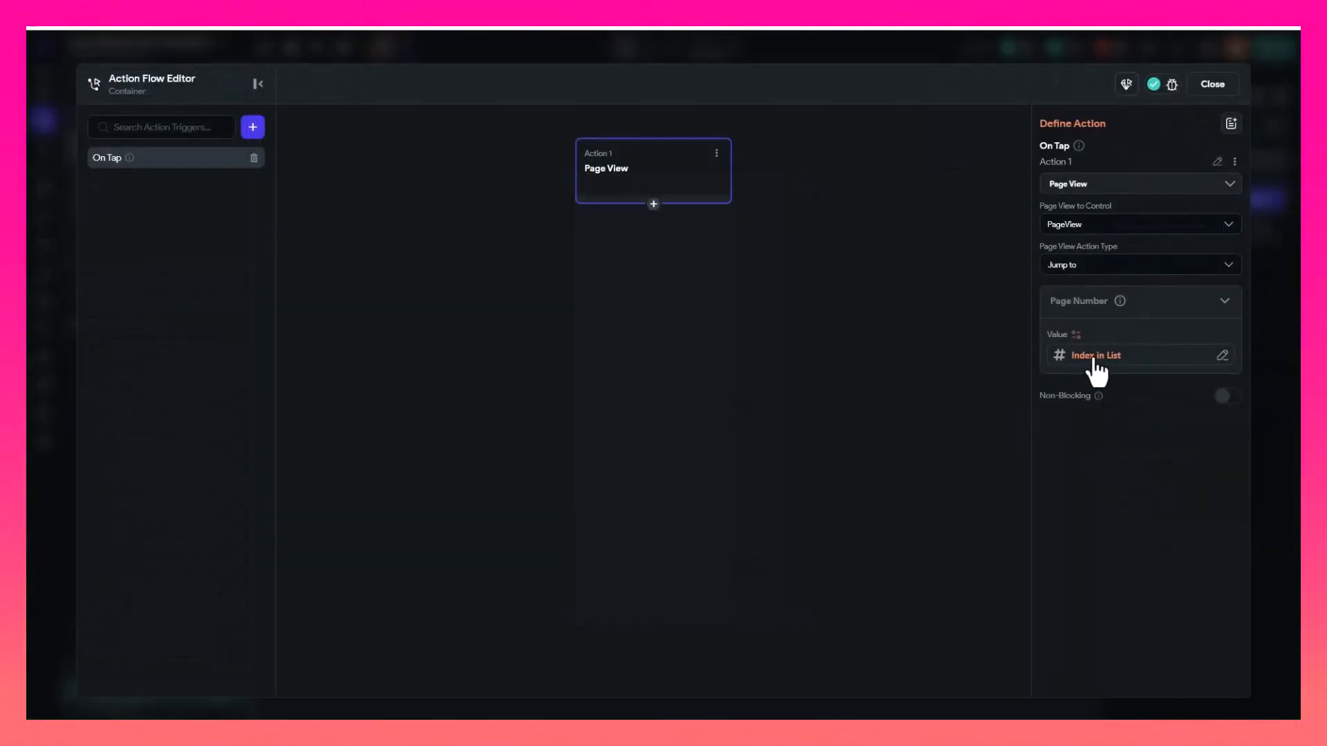
left_click(1094, 355)
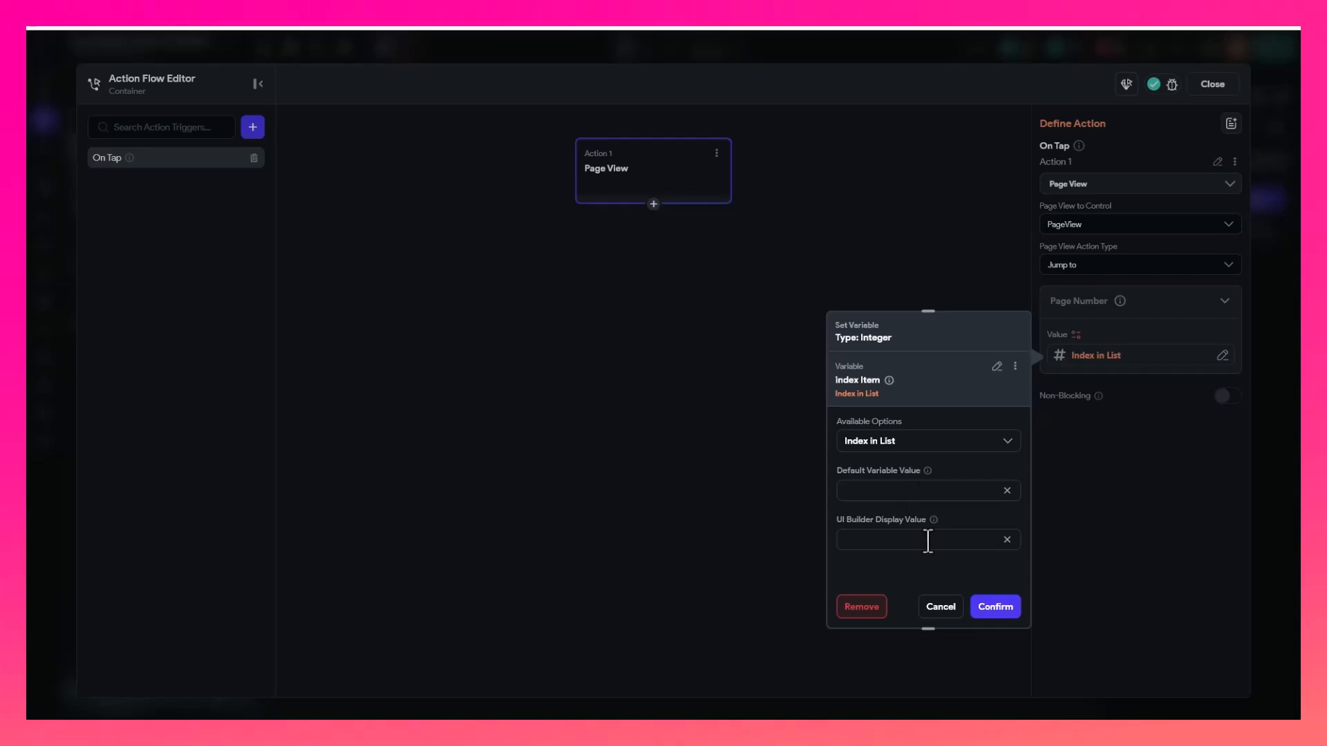
left_click(995, 609)
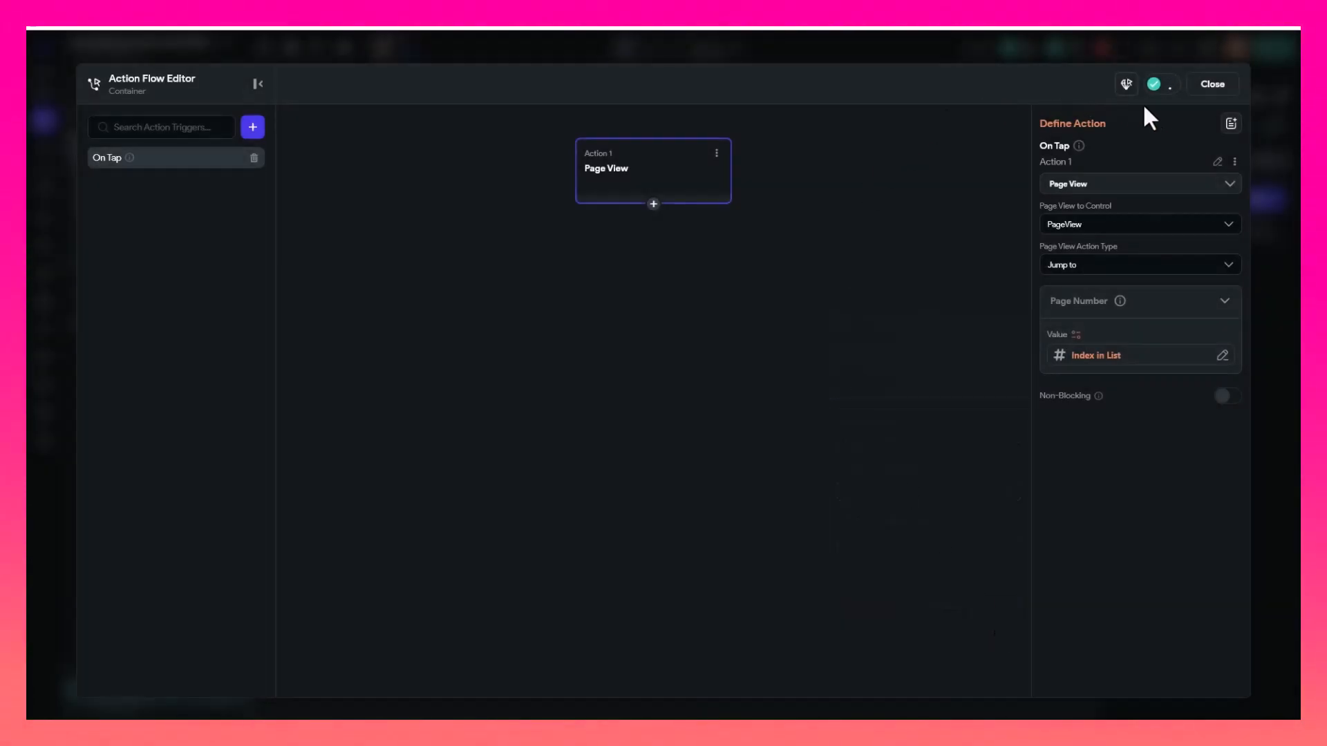
left_click(1211, 85)
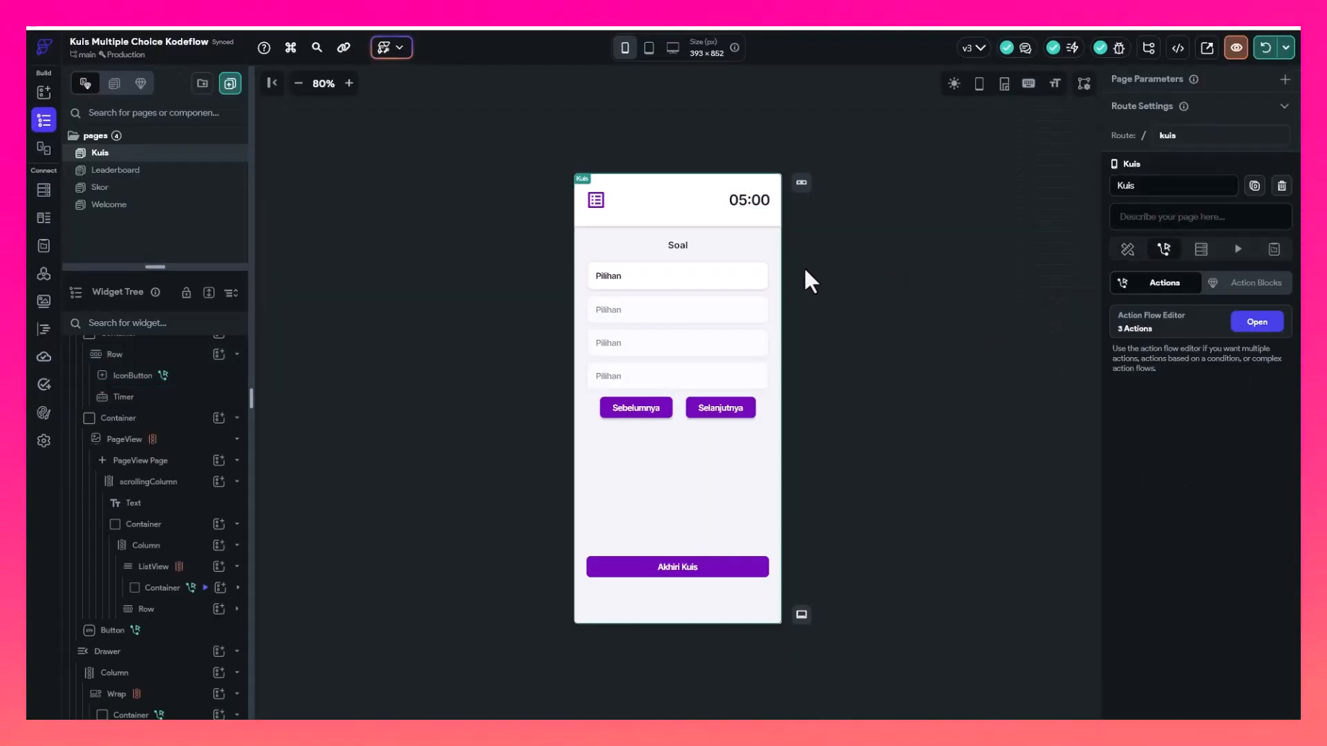
Wrap the Container that holds the PageView on the Kuis page in a ConditionalBuilder
left_click(719, 253)
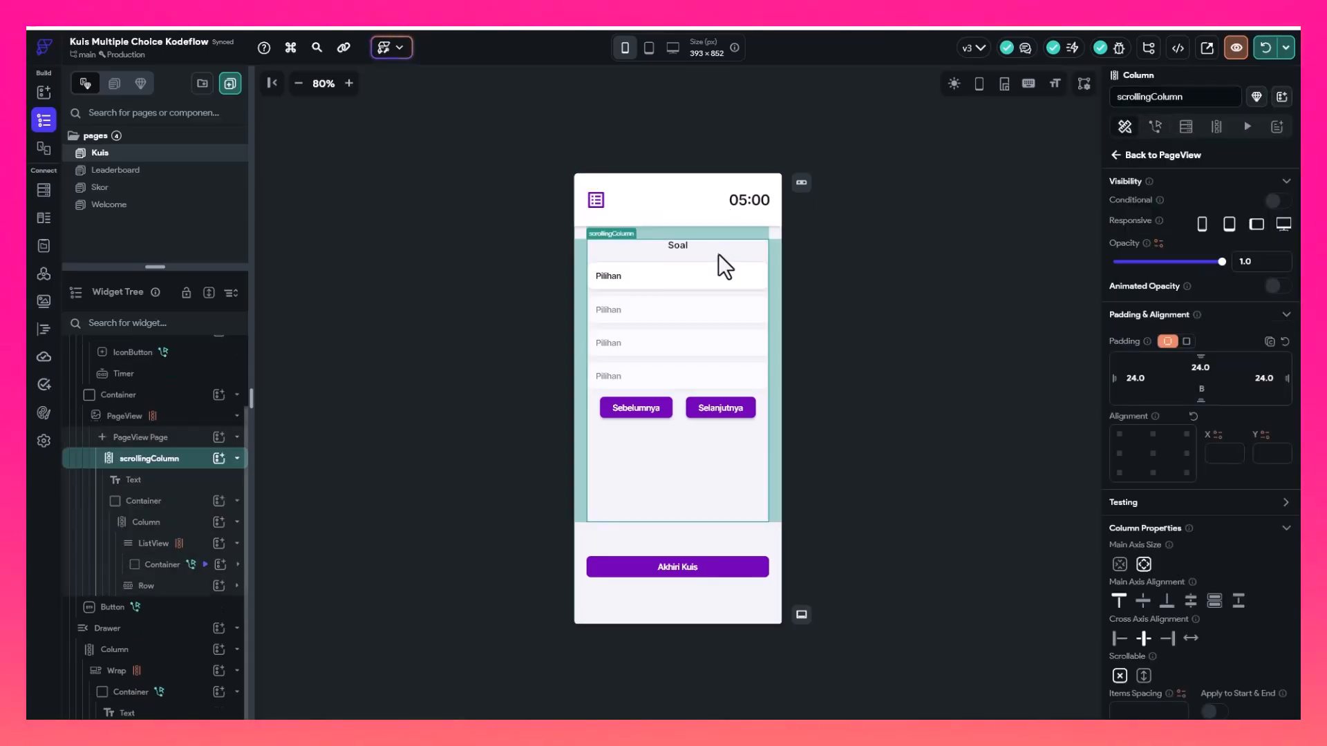
left_click(189, 418)
left_click(237, 417)
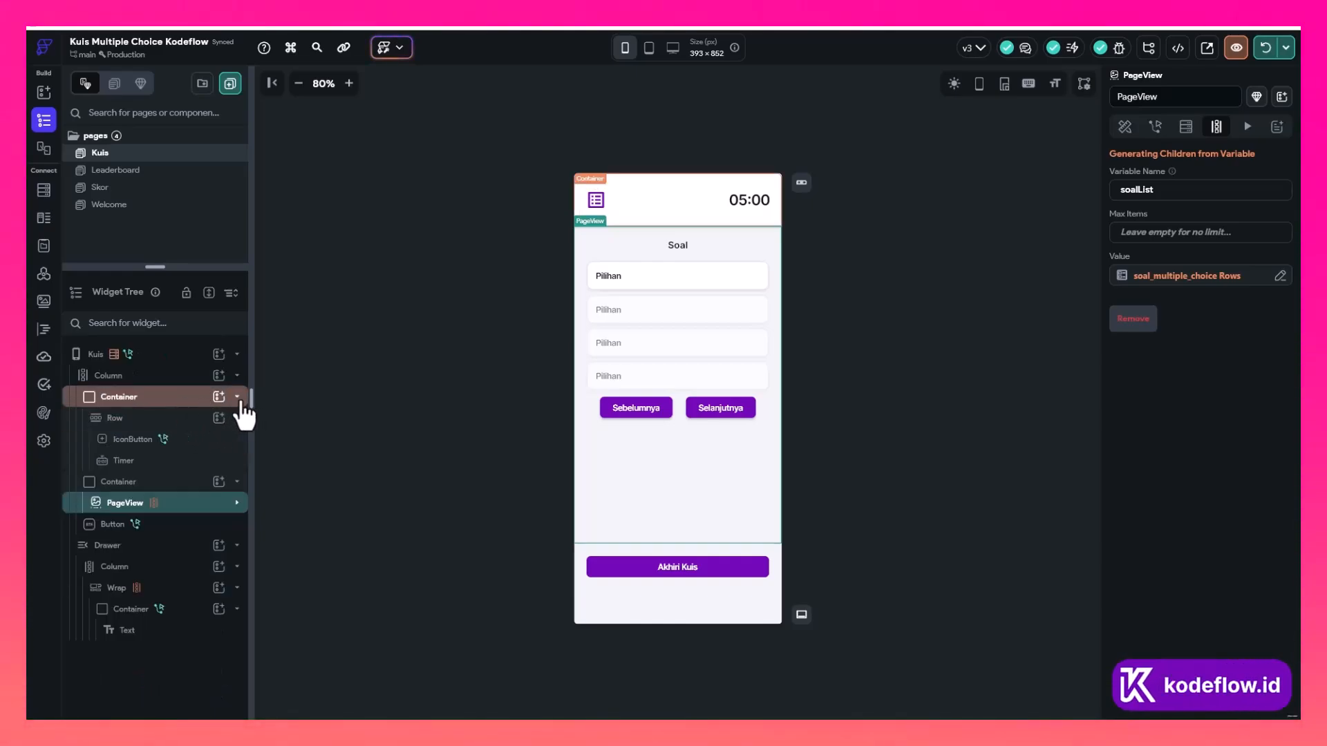
left_click(237, 397)
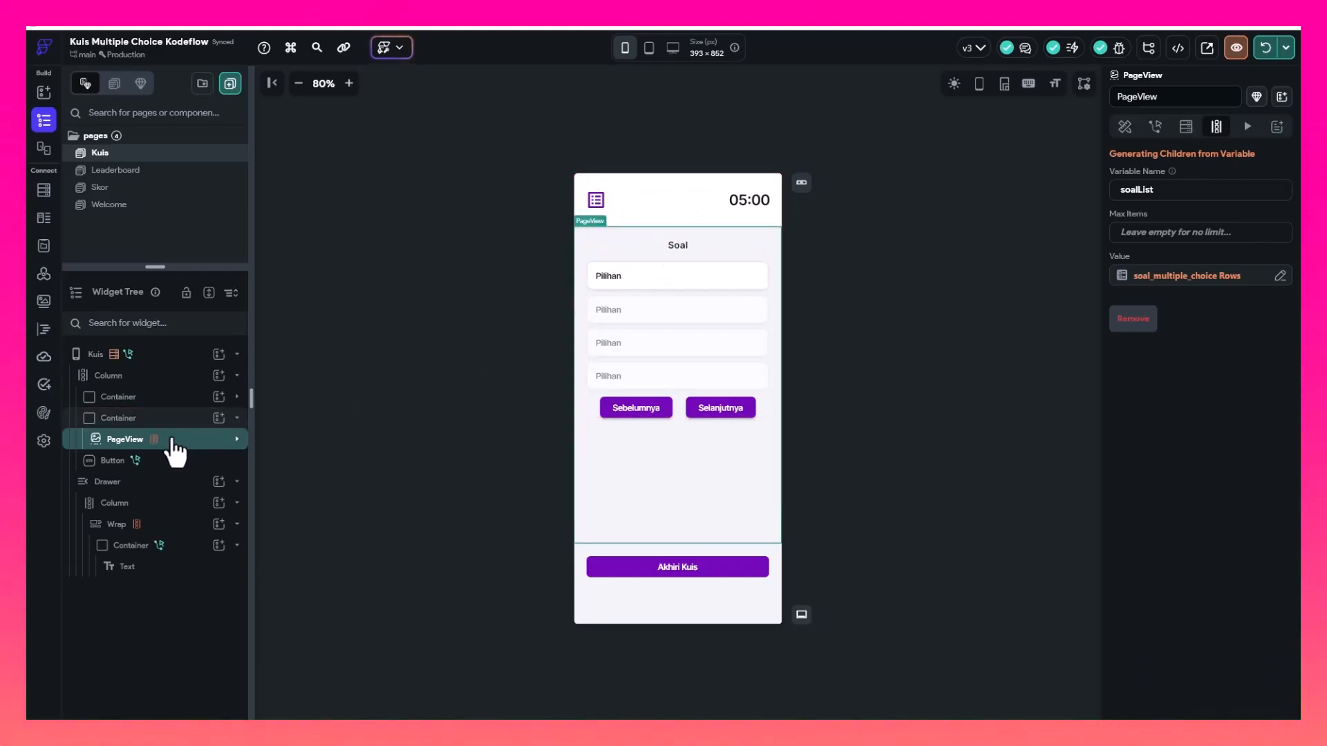
left_click(237, 419)
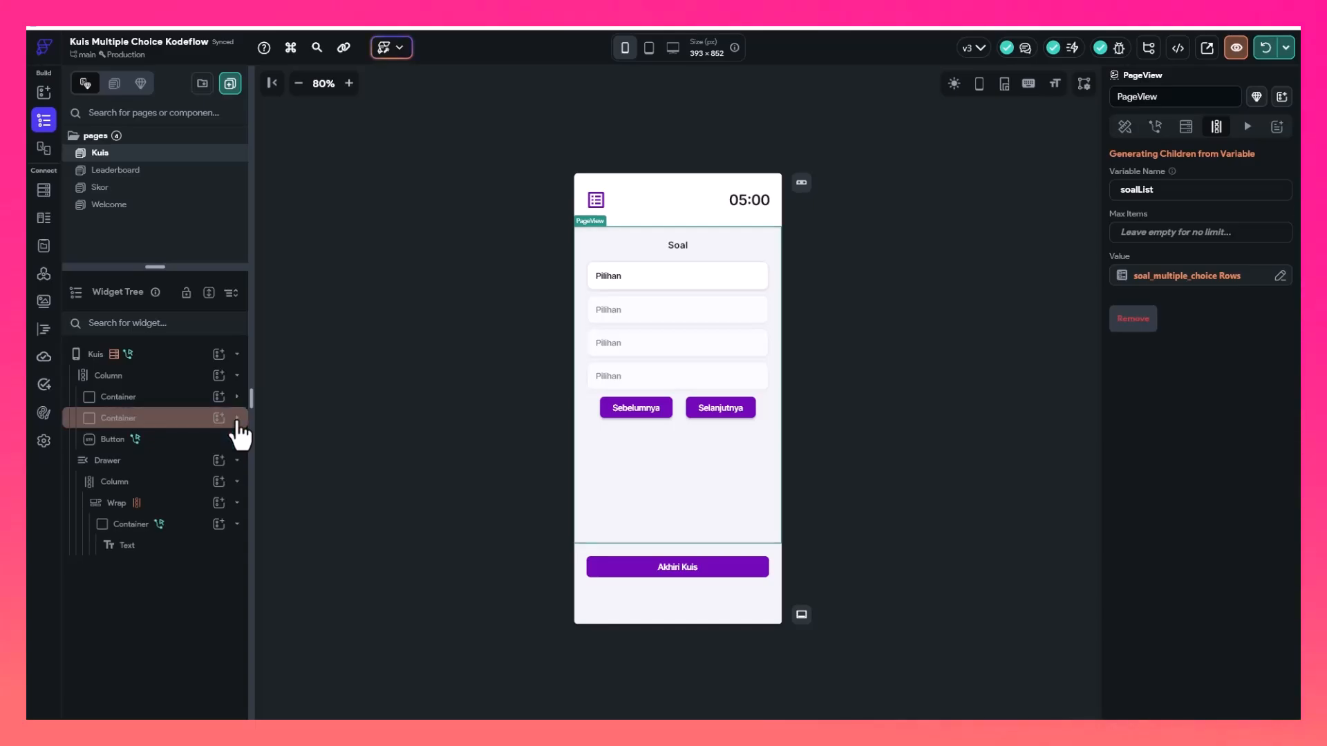
right_click(148, 421)
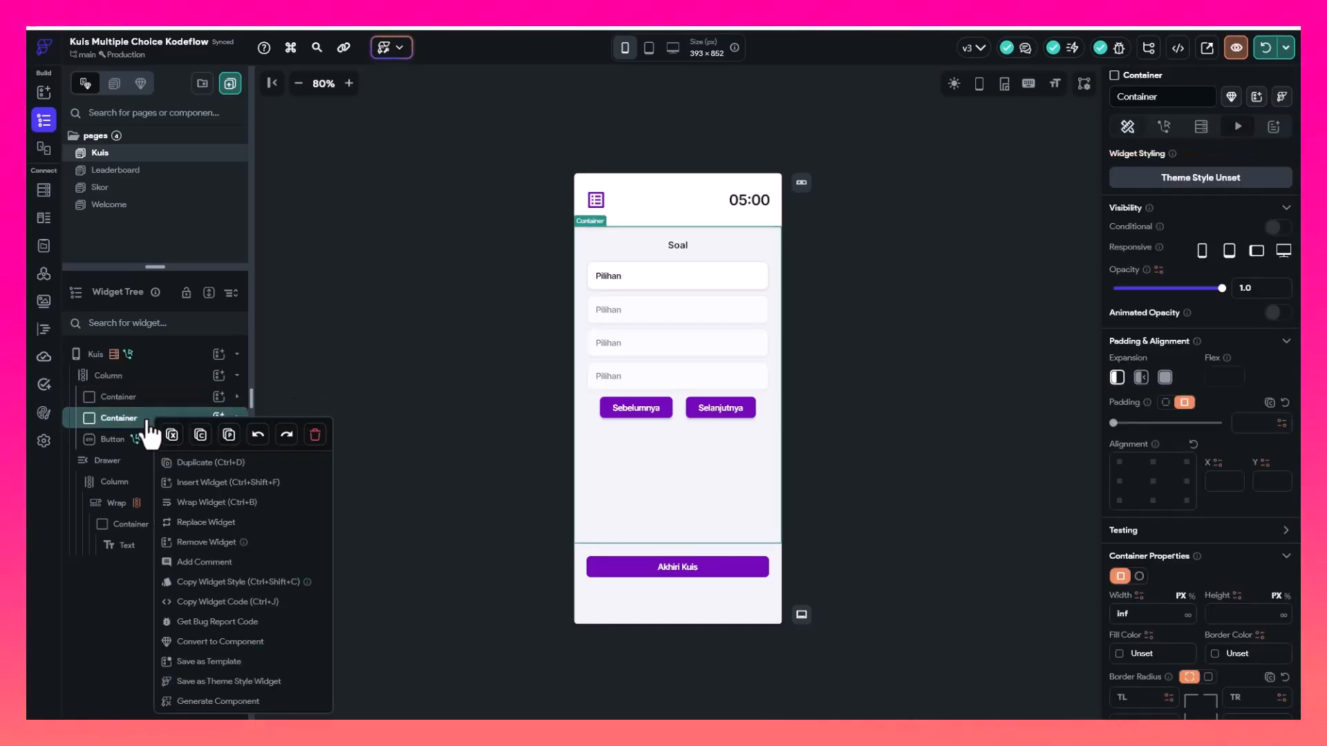
left_click(209, 502)
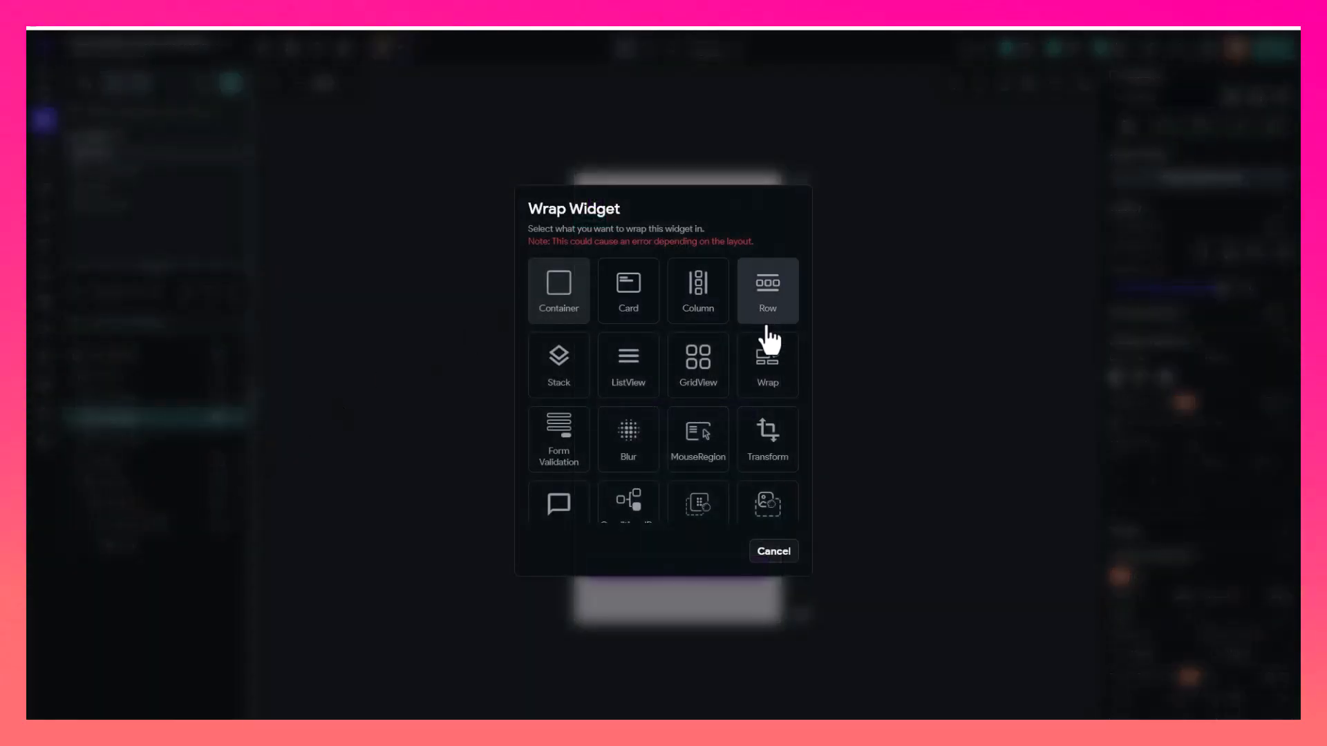
scroll(644, 388, "down", 3)
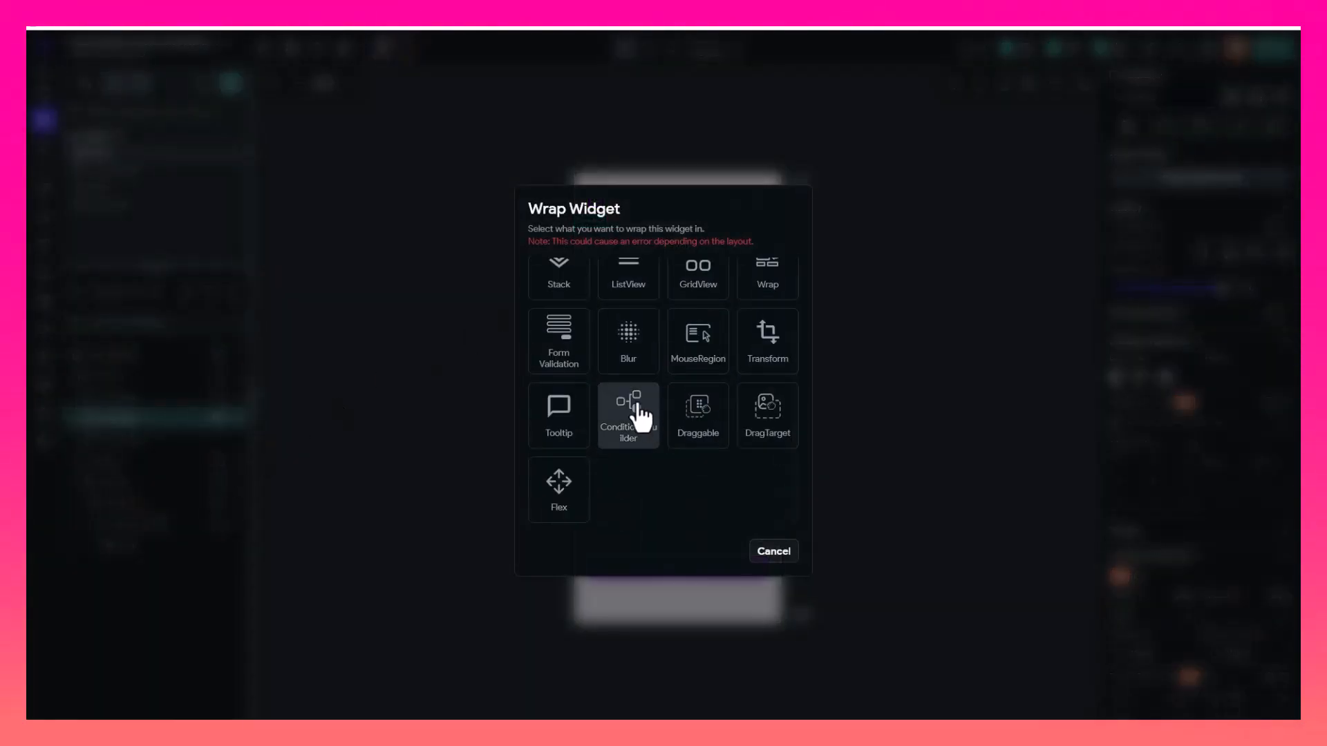
left_click(629, 415)
Add a Boolean page state variable named mulaiUjian to the Kuis page with its initial value set to false
left_click(447, 349)
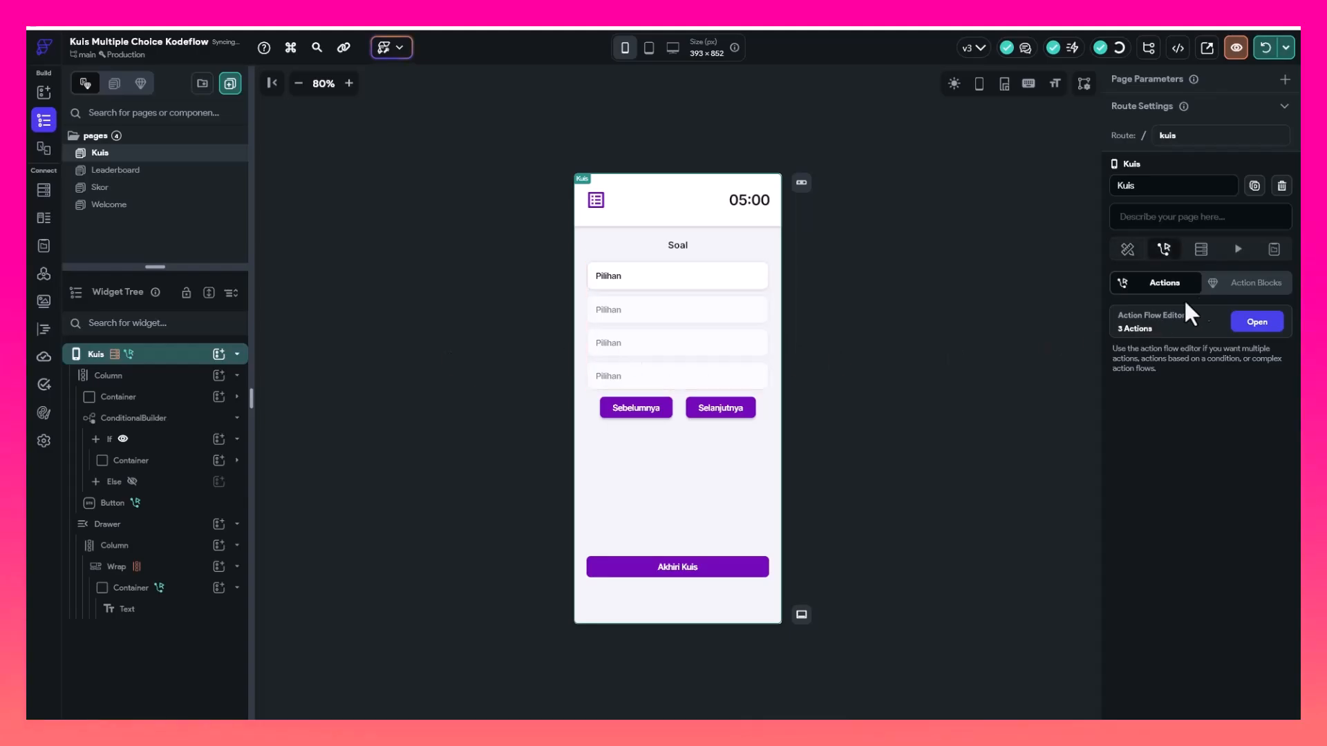
left_click(1272, 254)
left_click(1146, 436)
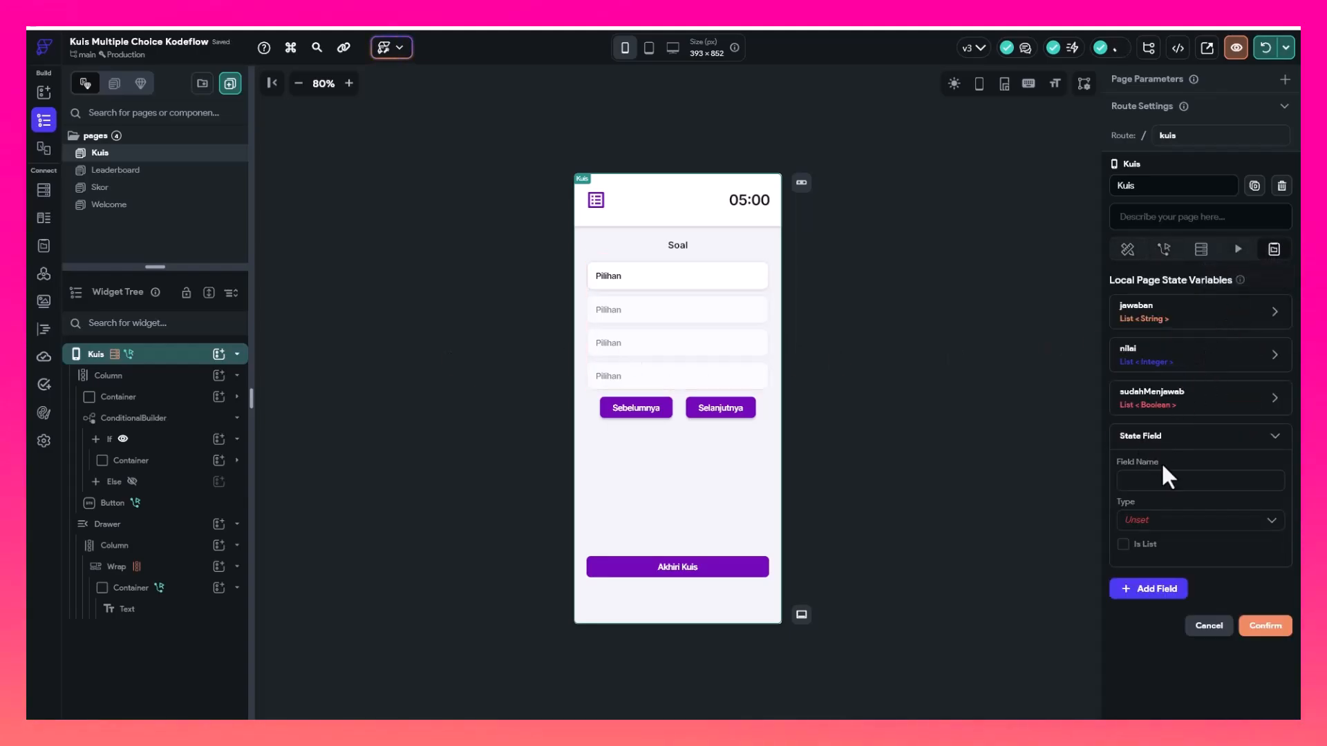
type("mulaiUjian")
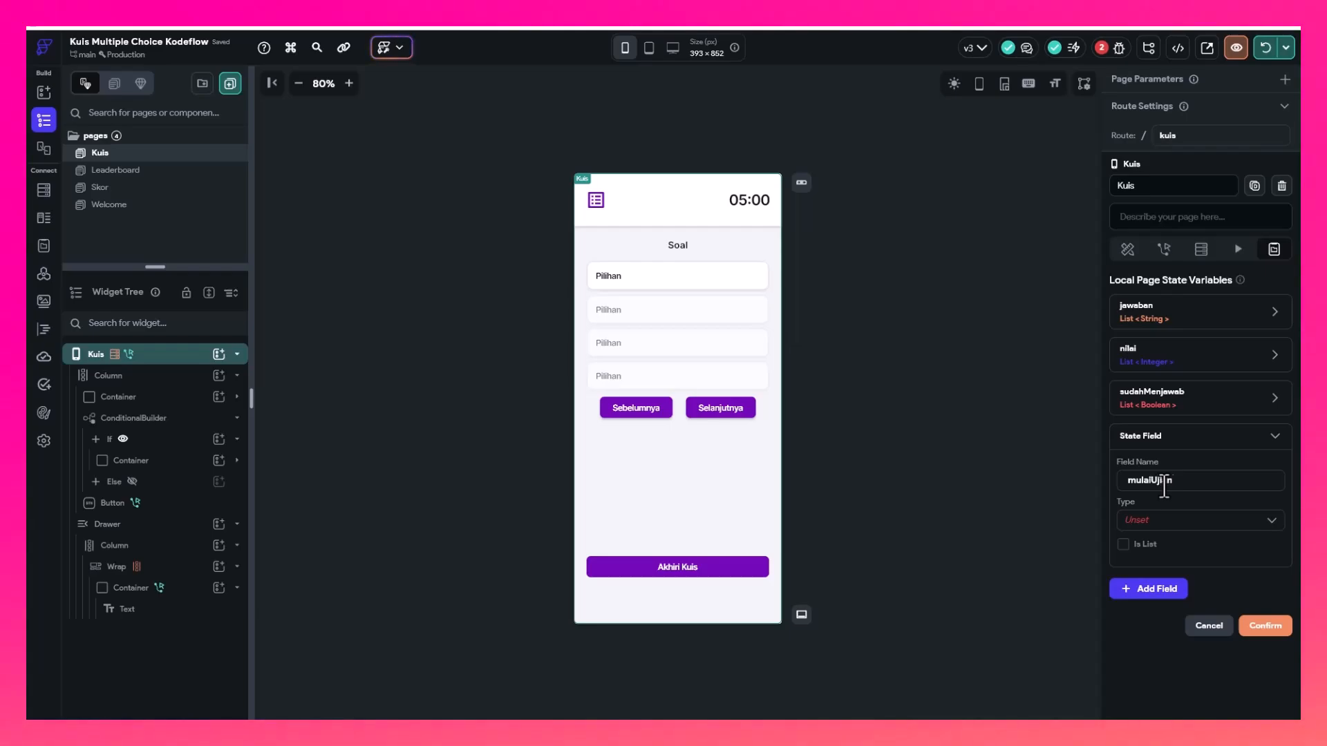
left_click(1173, 522)
type("b")
left_click(1159, 549)
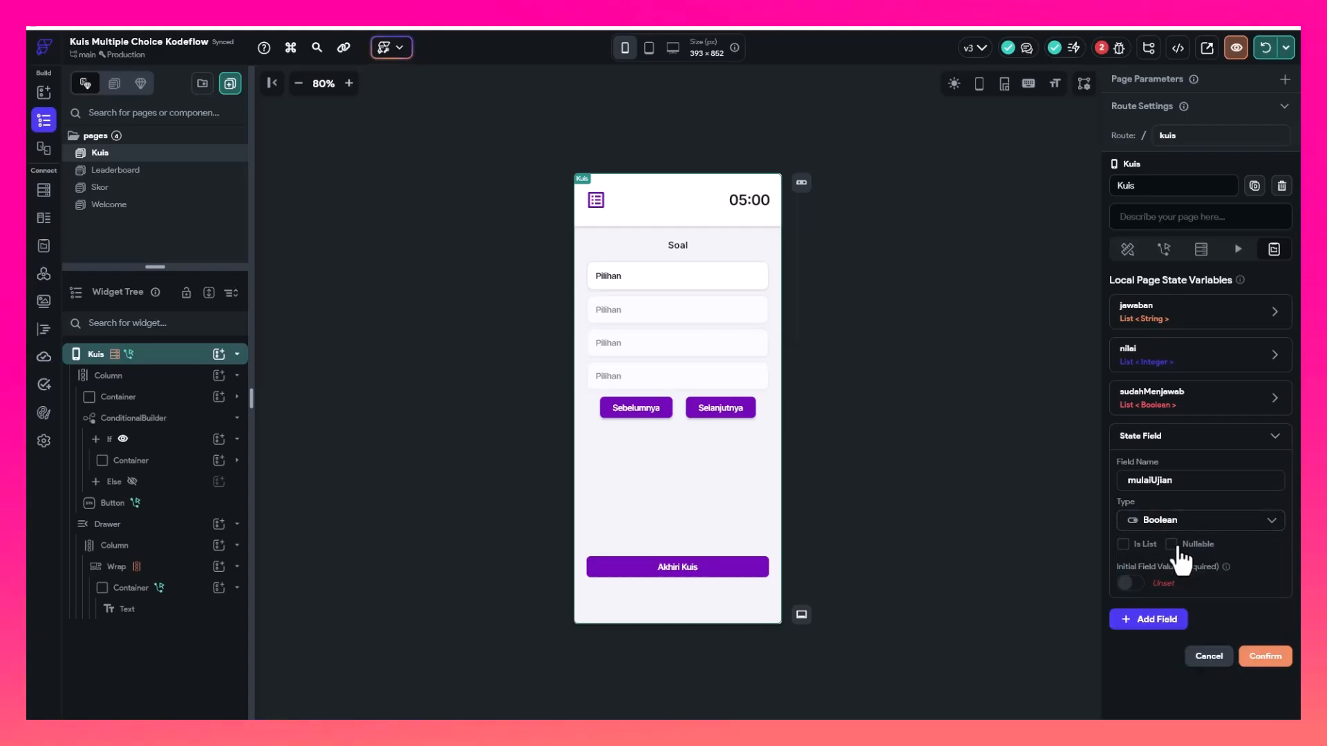
left_click(1134, 585)
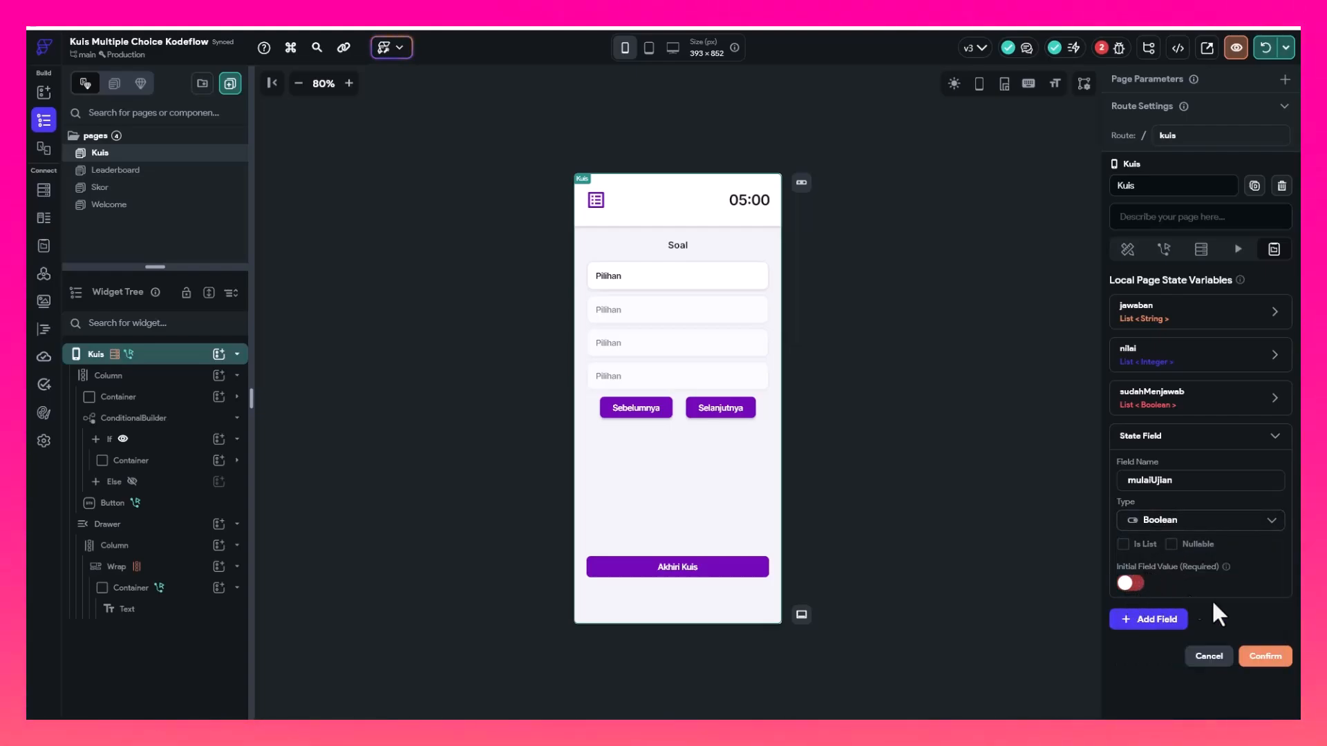
left_click(910, 399)
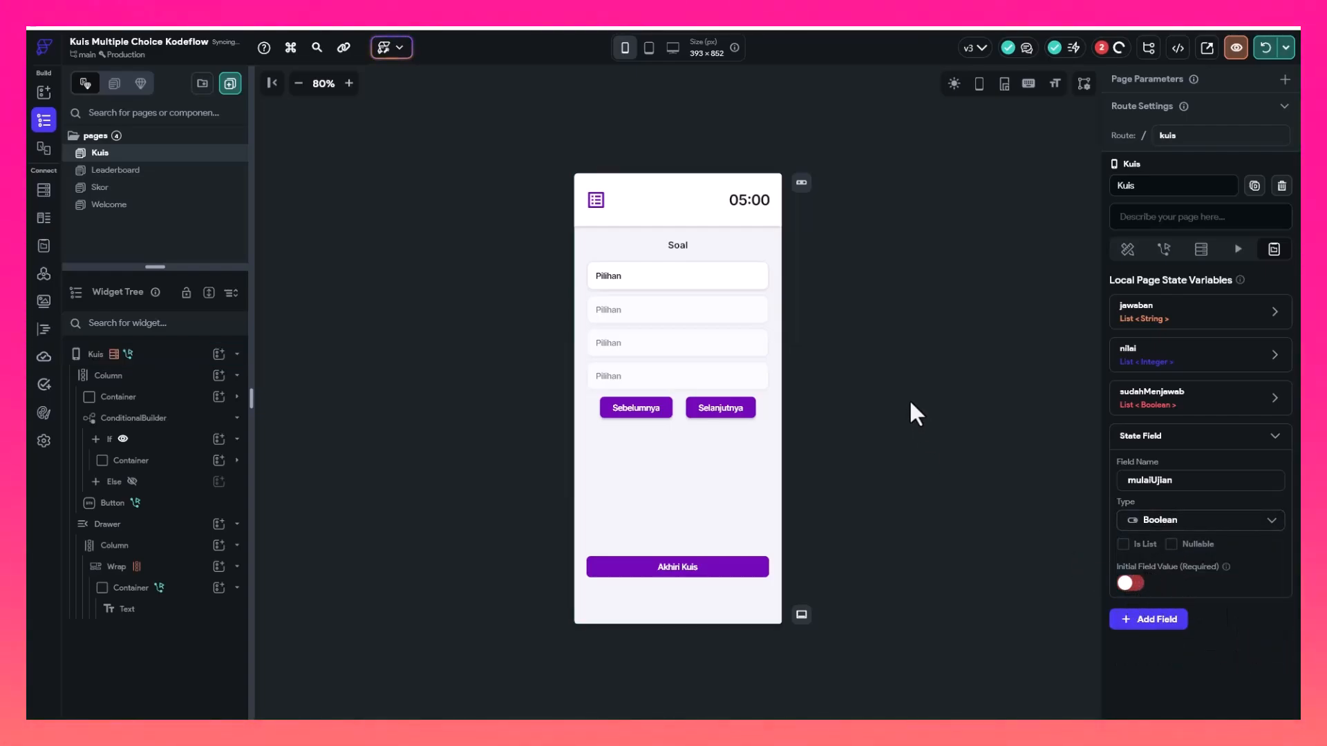
Move the Container with the PageView from the ConditionalBuilder's If branch to its Else branch
left_click(148, 461)
left_click(135, 418)
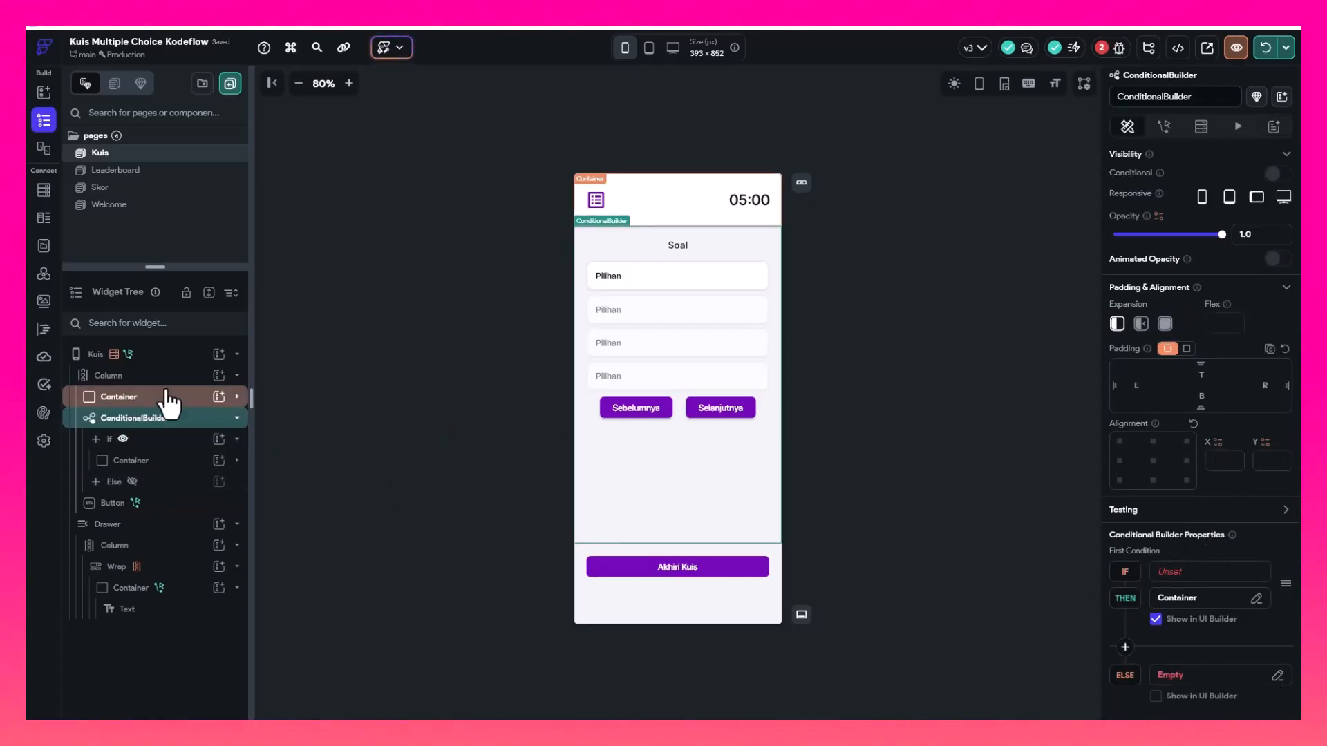
left_click(157, 466)
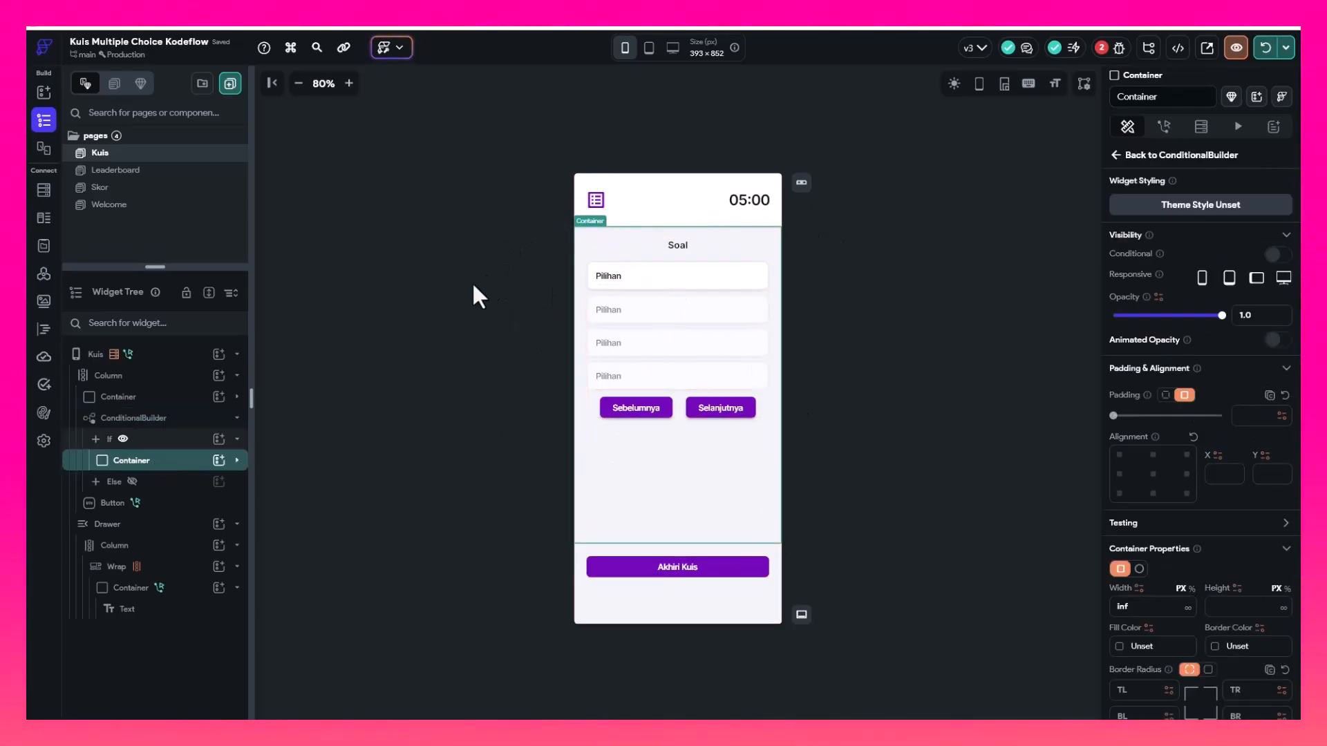
right_click(179, 463)
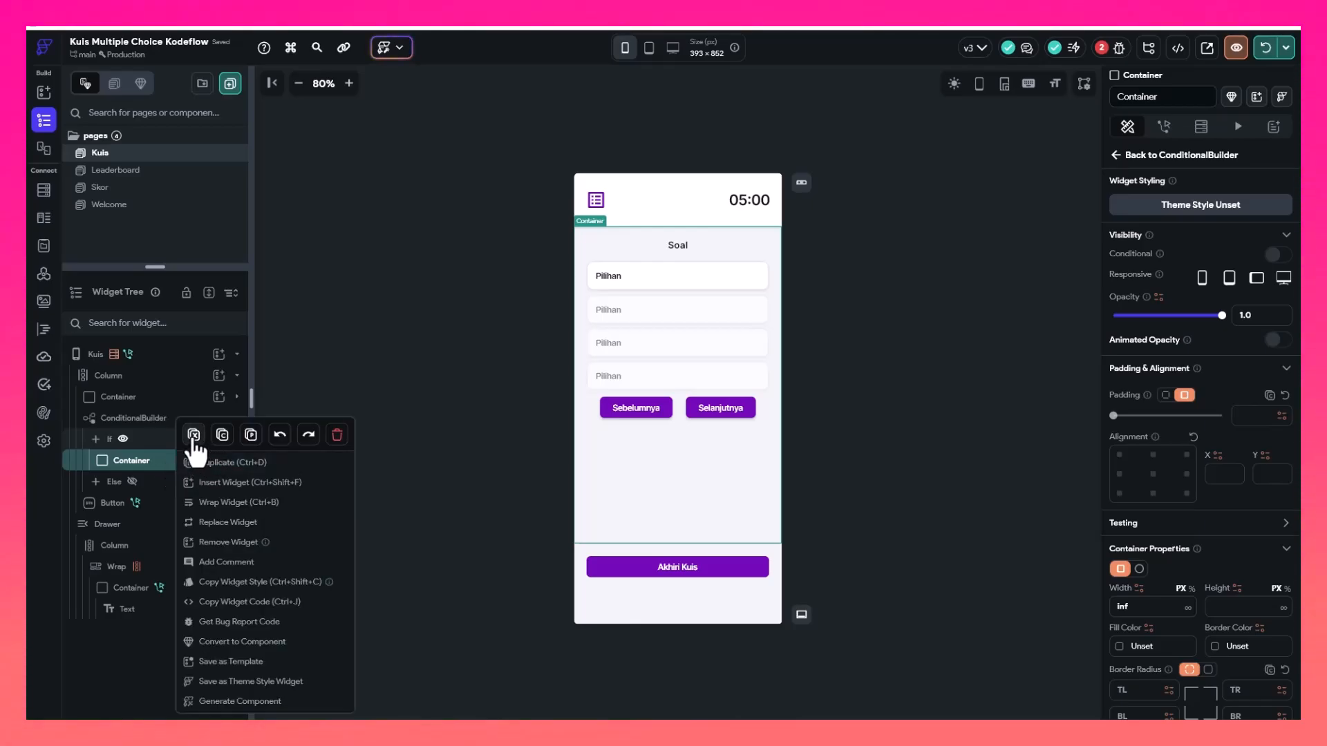
left_click(194, 436)
left_click(133, 460)
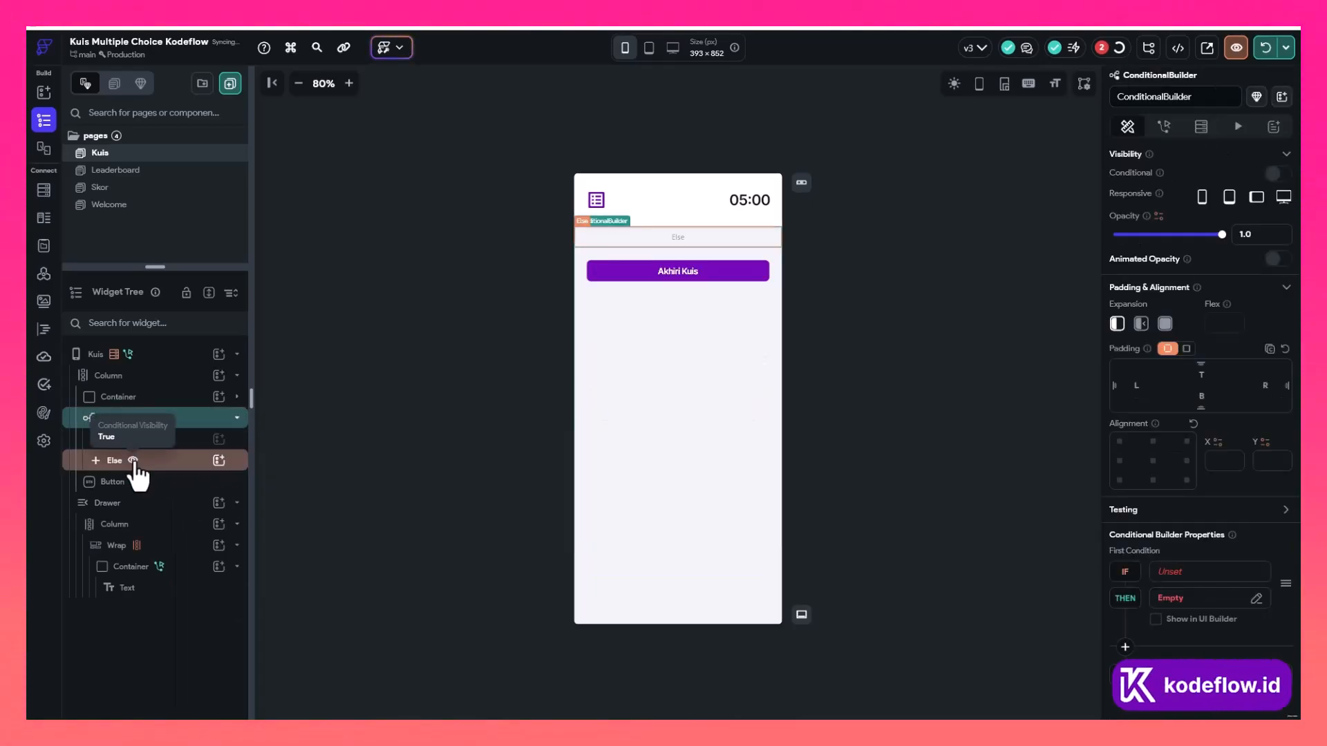
left_click(147, 462)
right_click(155, 462)
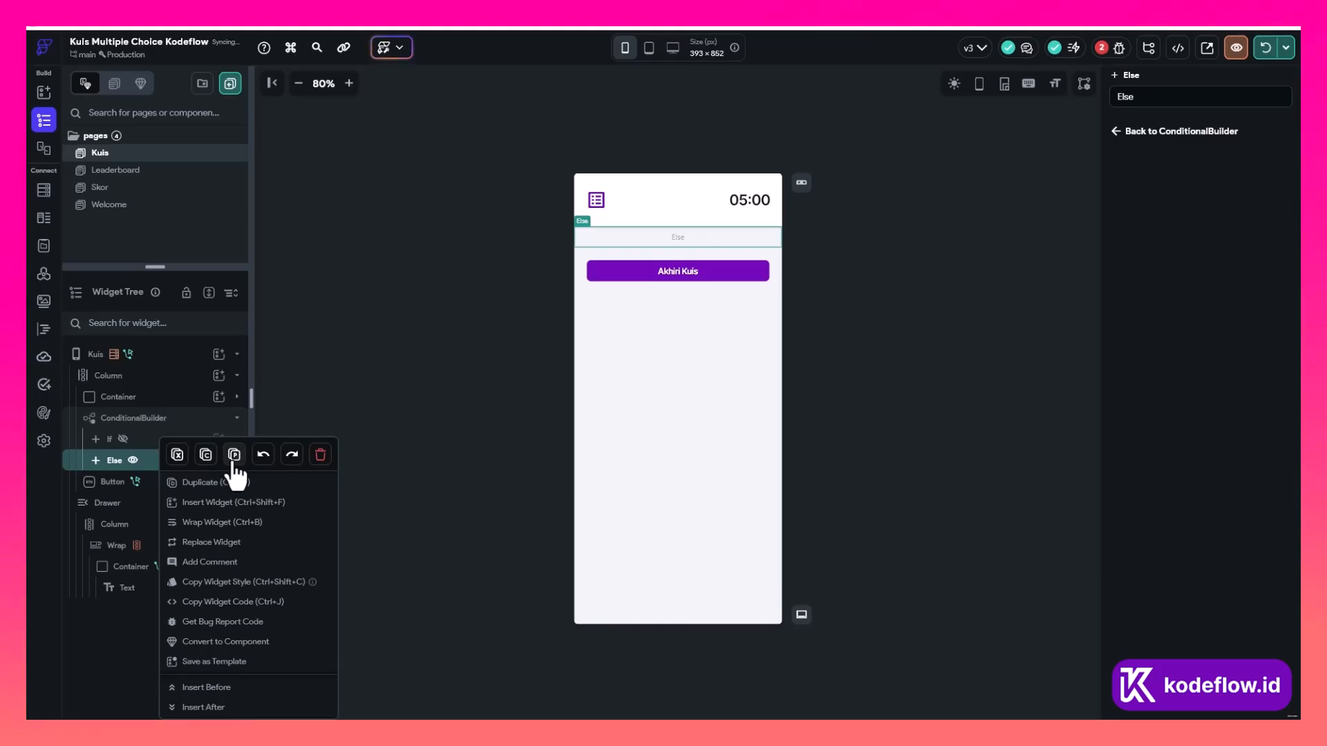
left_click(234, 455)
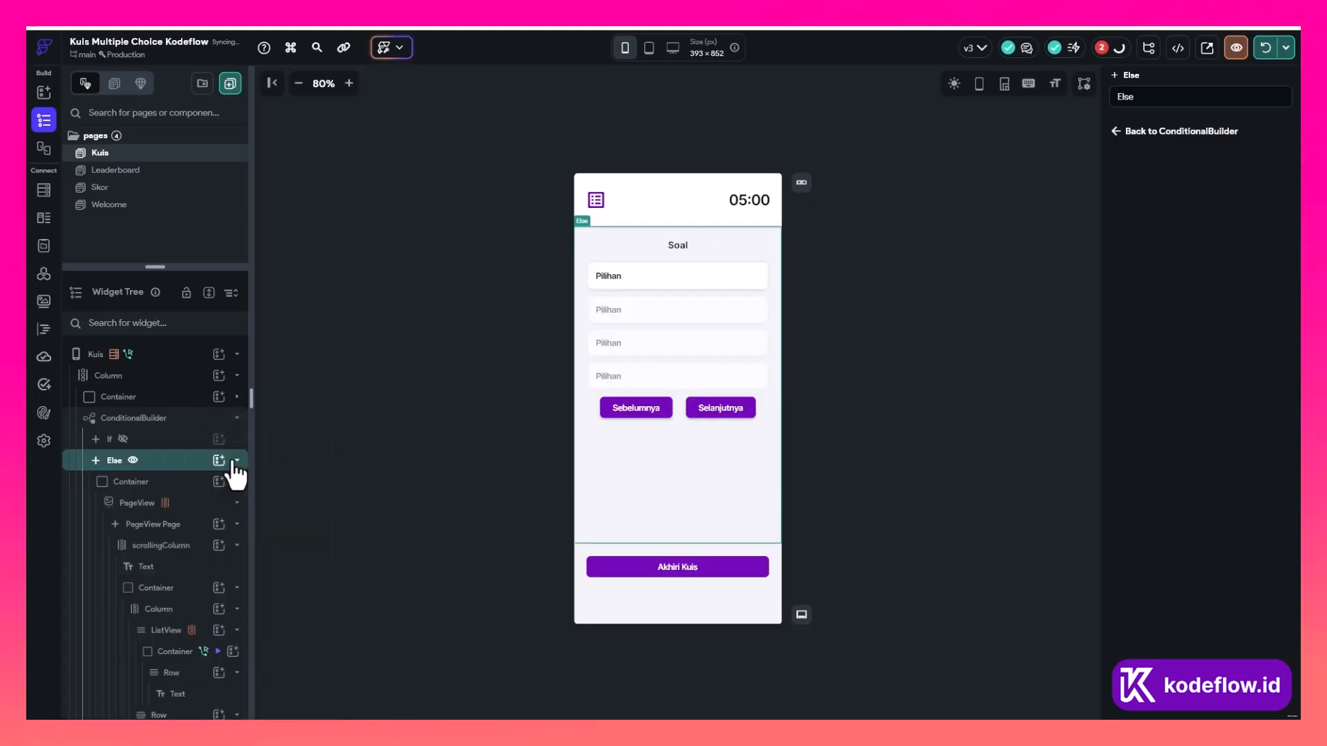
Show the ConditionalBuilder's If branch on the canvas and add a Button inside it
left_click(125, 443)
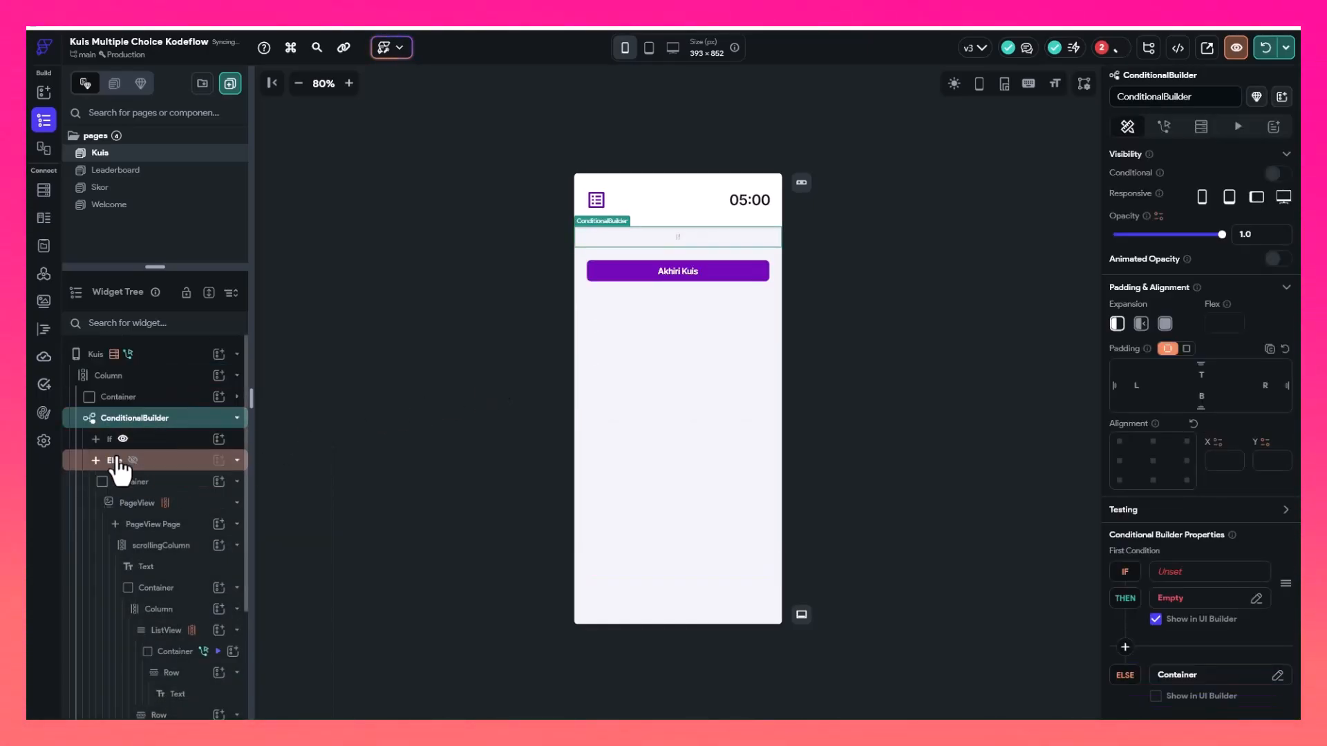
left_click(217, 440)
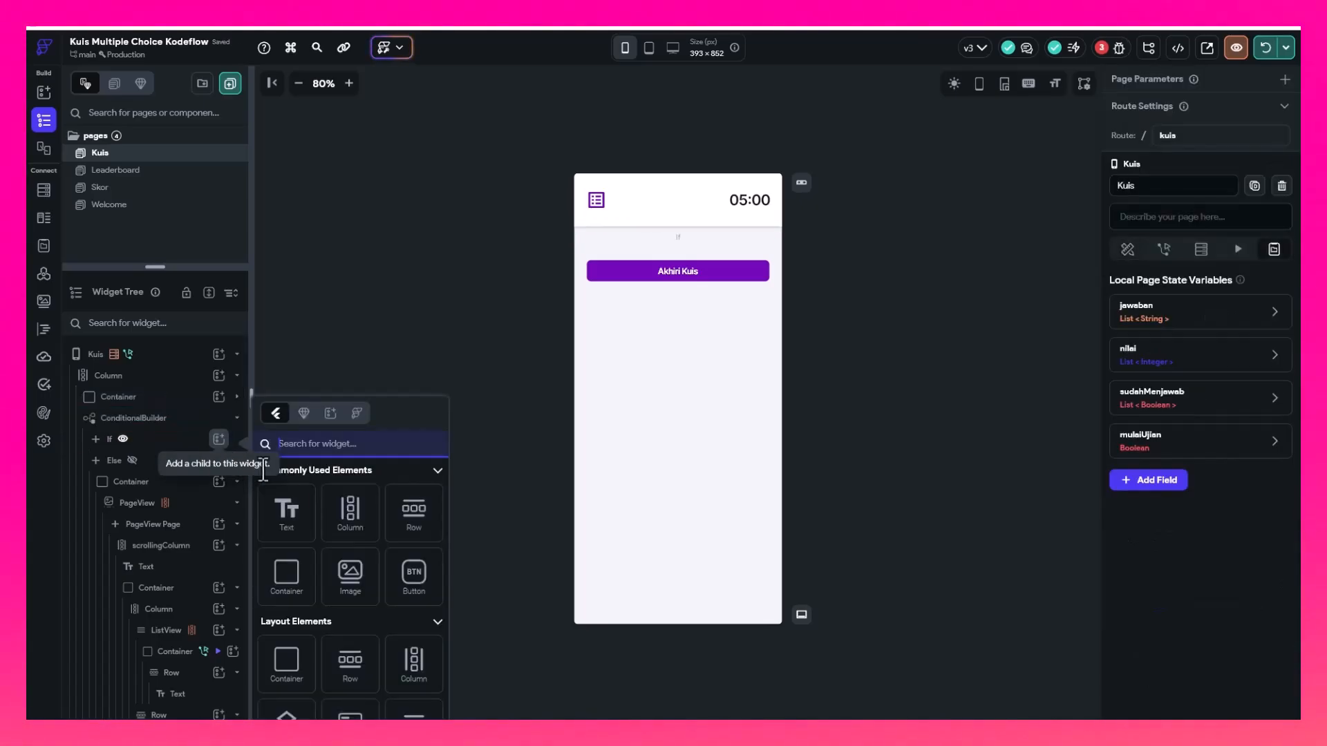
left_click(414, 579)
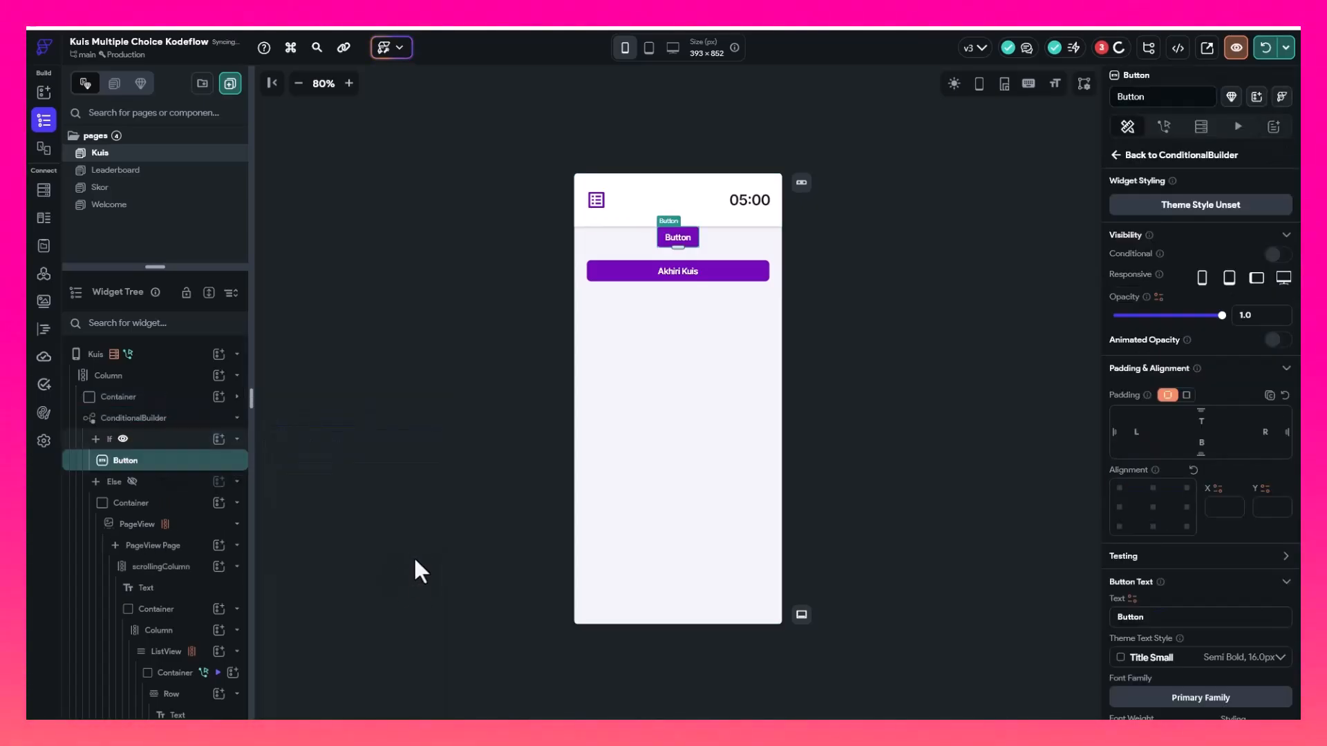
Wrap the Button in the ConditionalBuilder's If branch in a Column with 24 px top padding
right_click(188, 457)
left_click(246, 526)
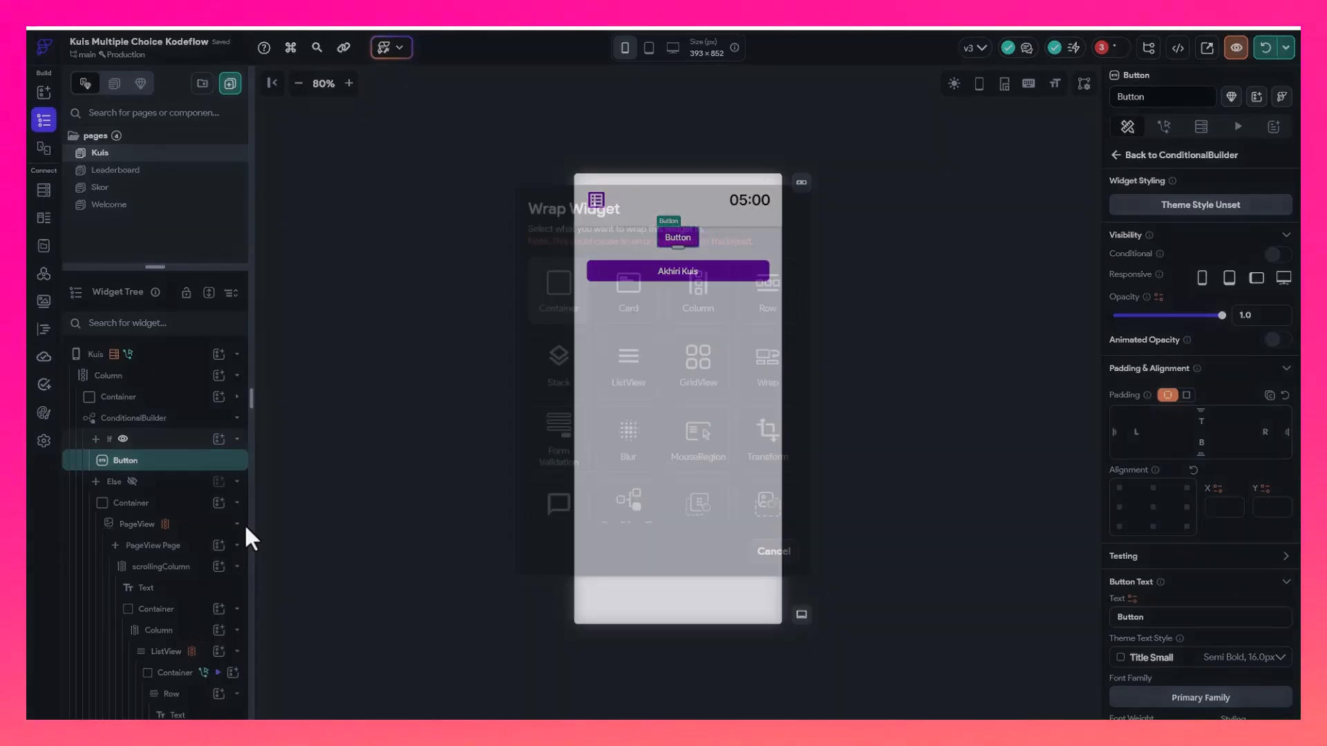
left_click(698, 286)
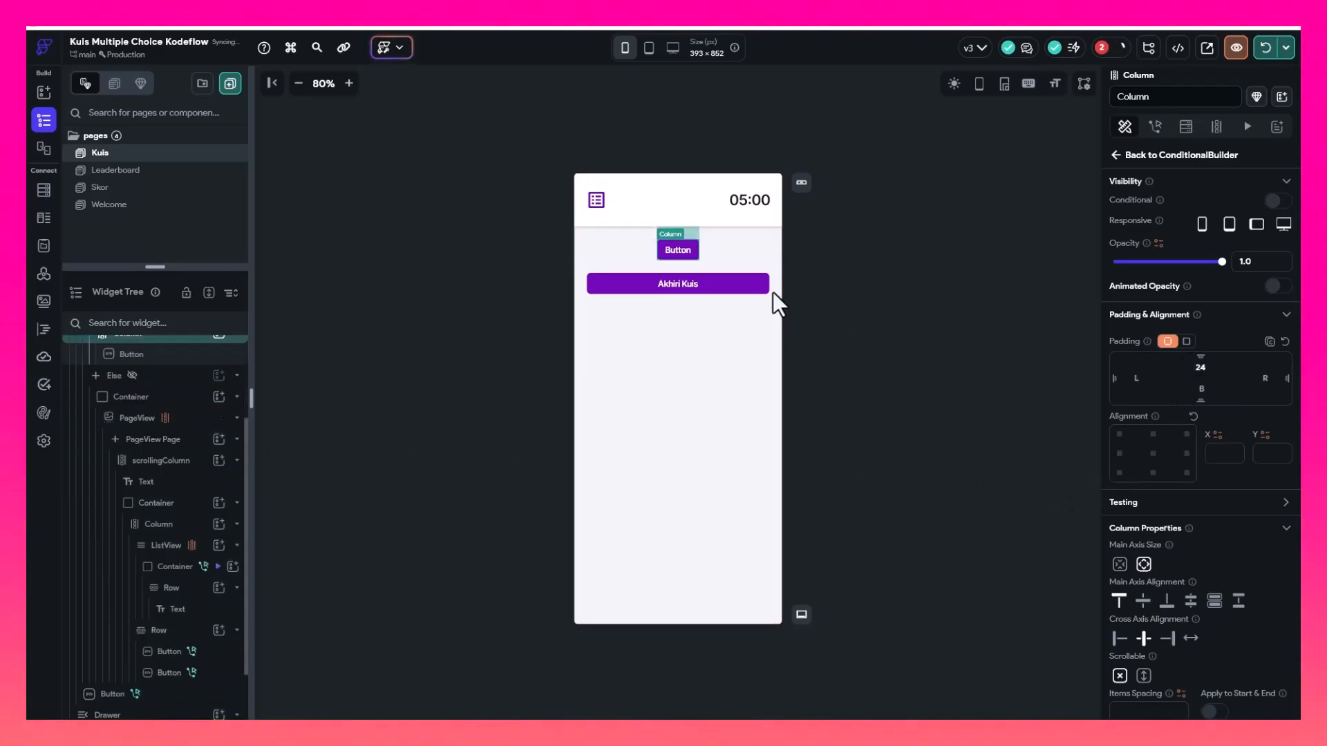
Set the text of the If branch's Button to "Mulai Ujian"
left_click(690, 254)
scroll(1176, 490, "down", 3)
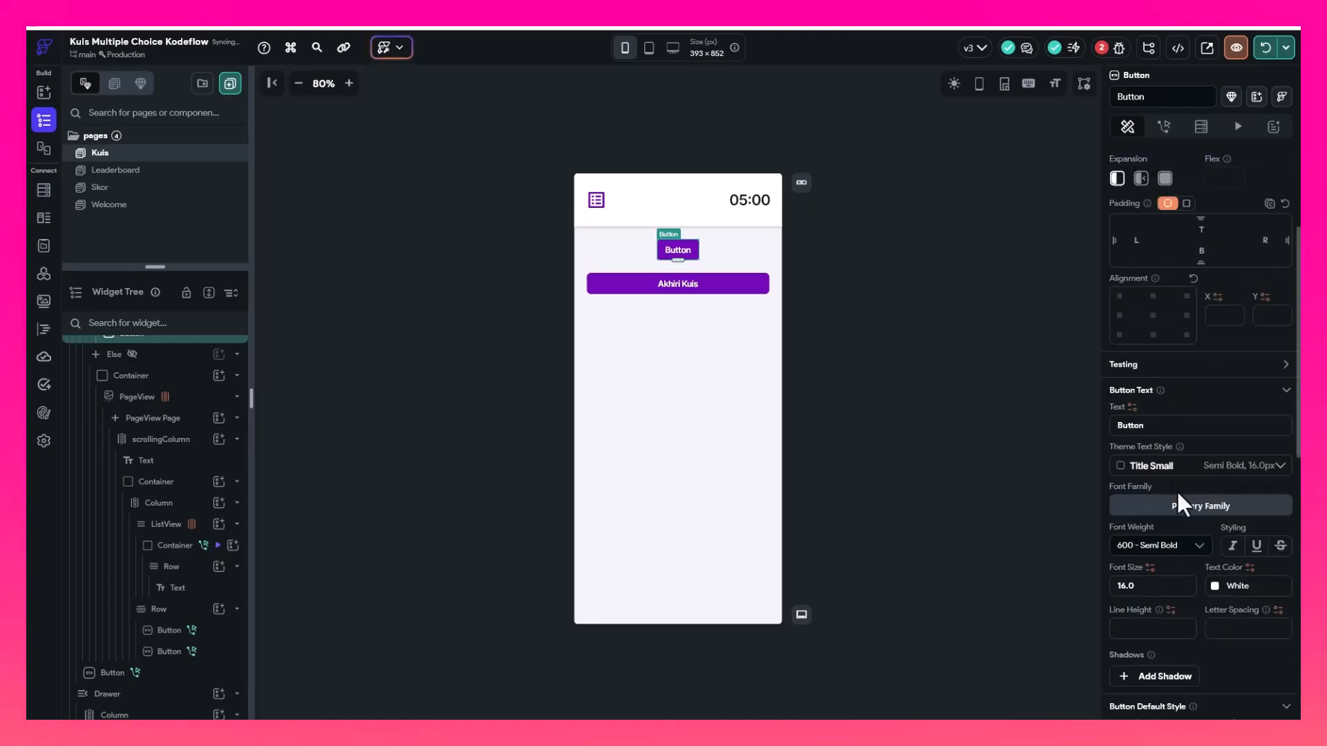
left_click(1161, 425)
type("Mu")
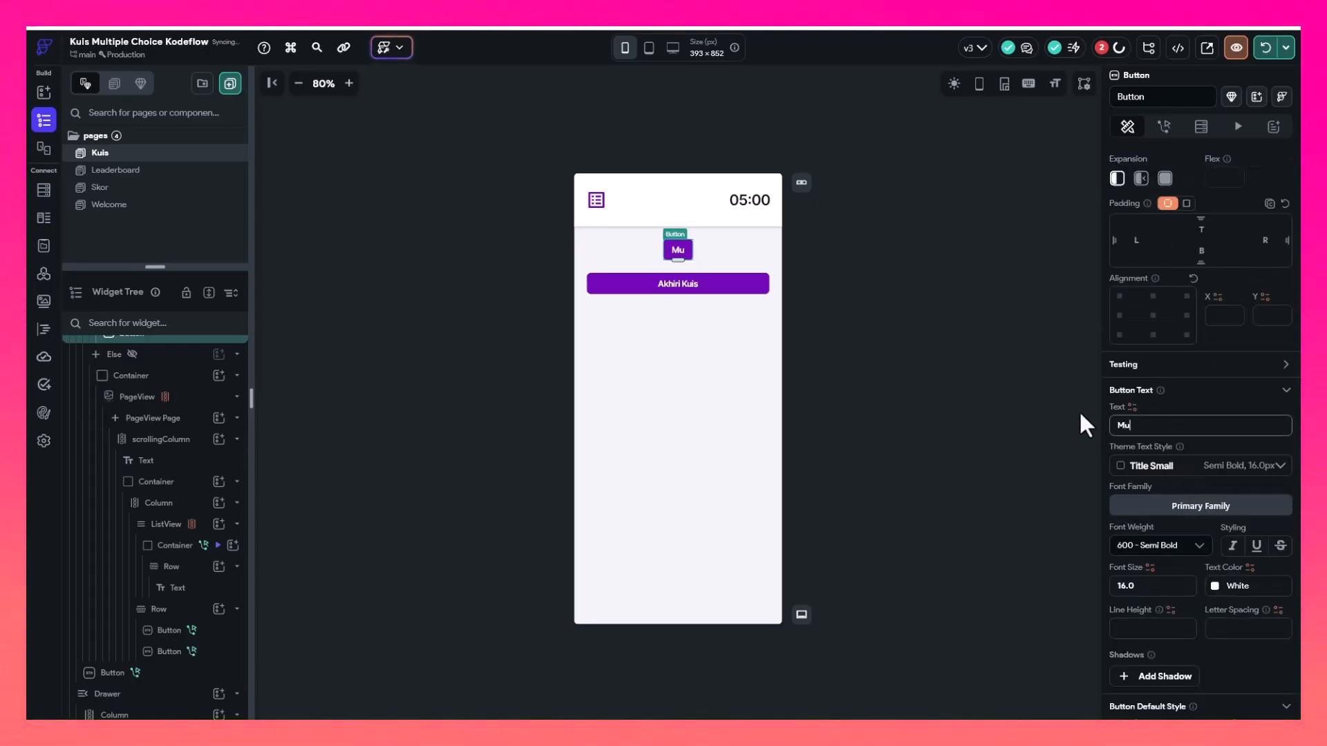
type("lai Ujian")
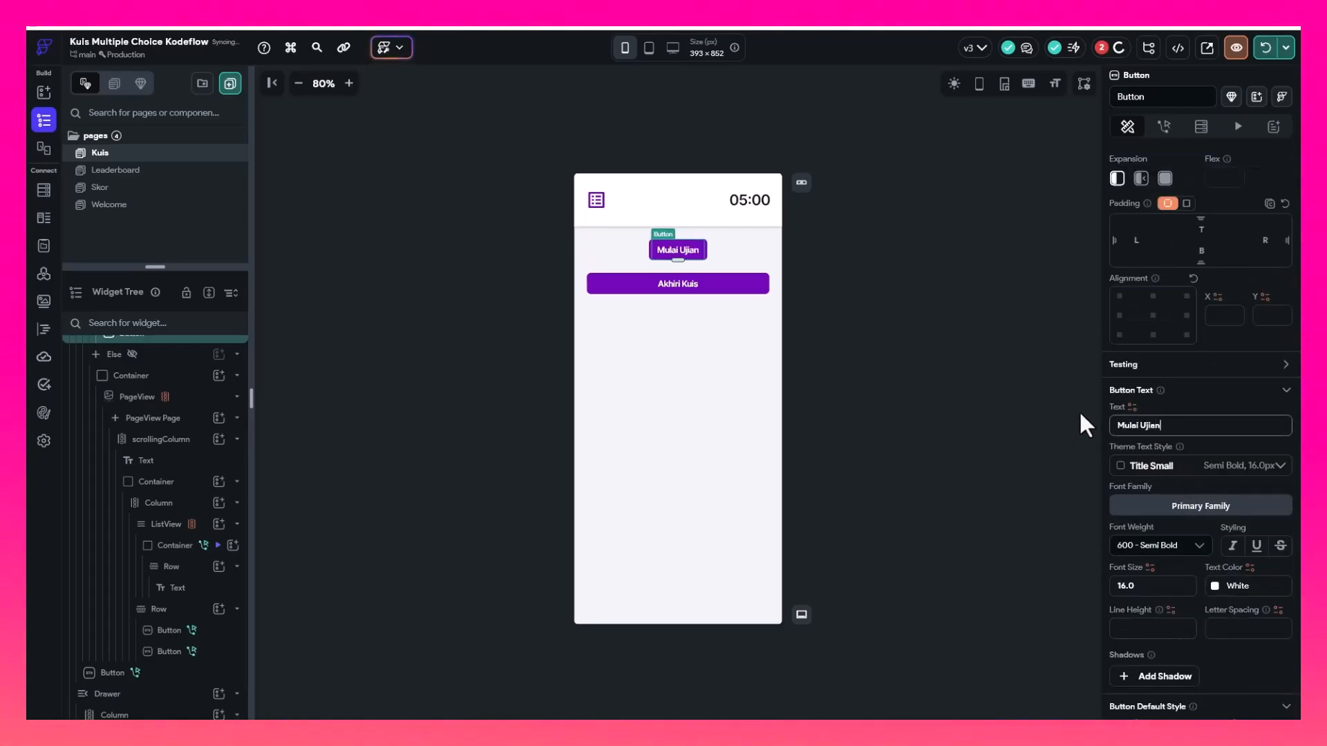
left_click(930, 373)
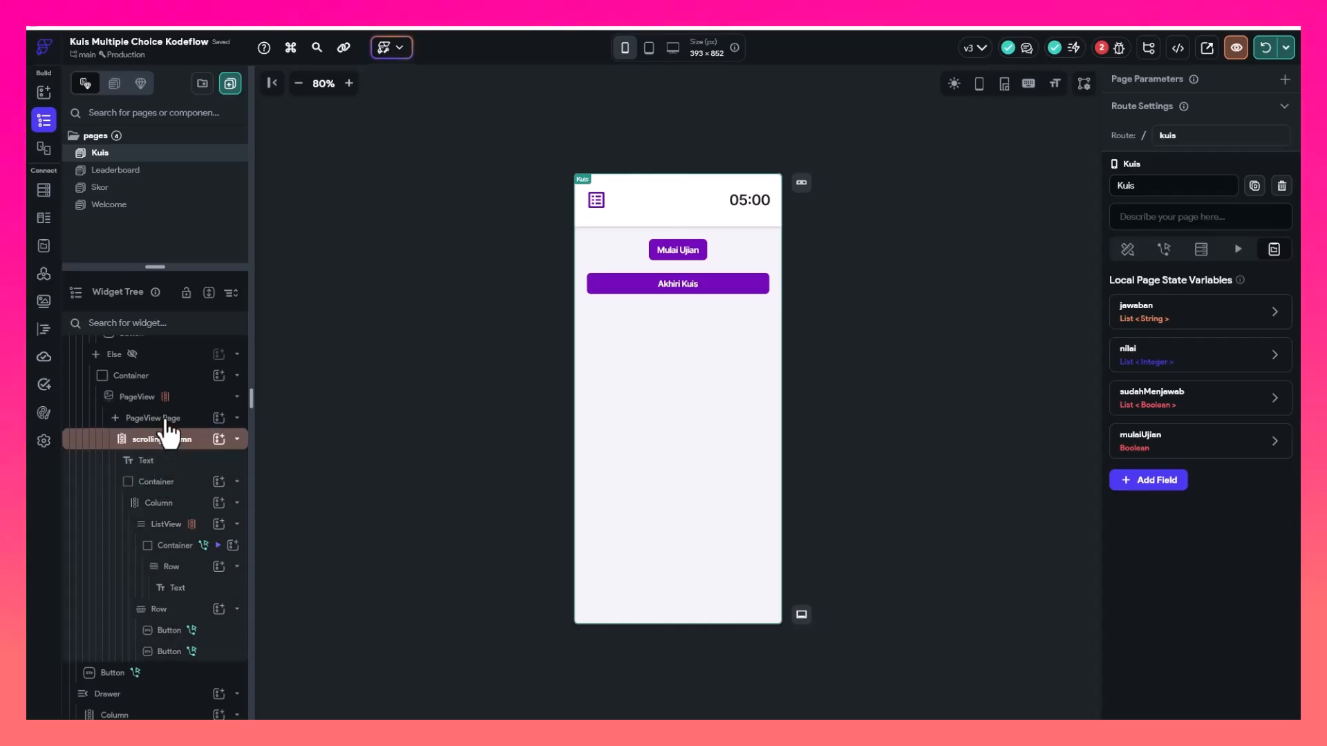
Add an On Tap action of type Update Page State to the Mulai Ujian button
scroll(163, 376, "up", 2)
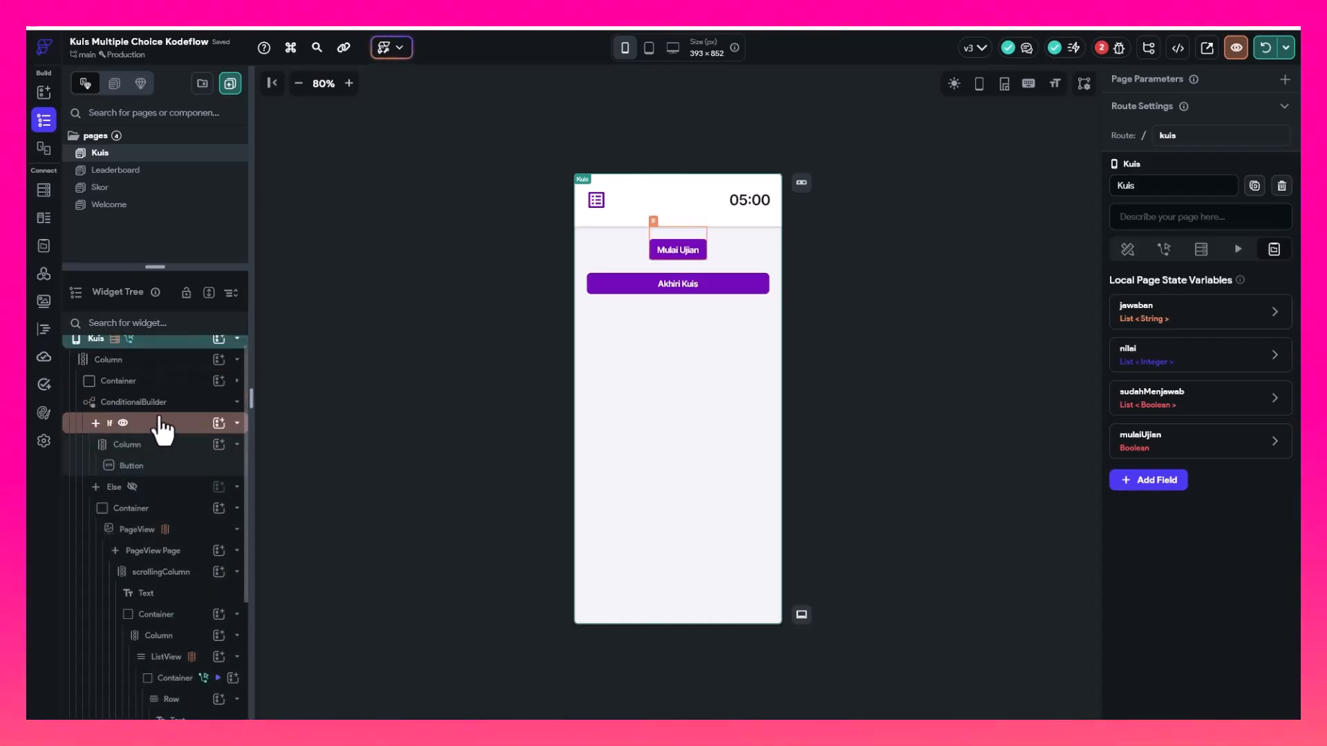
left_click(679, 248)
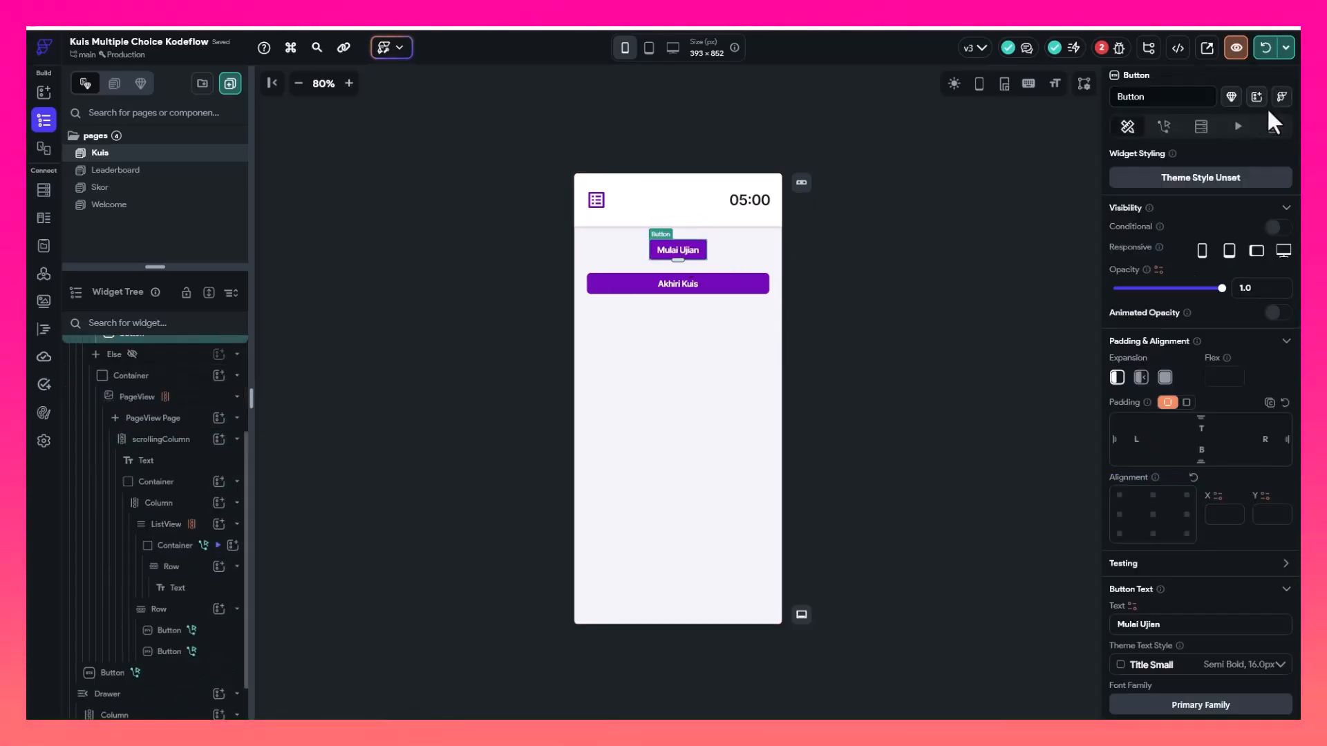
left_click(1164, 127)
left_click(1202, 283)
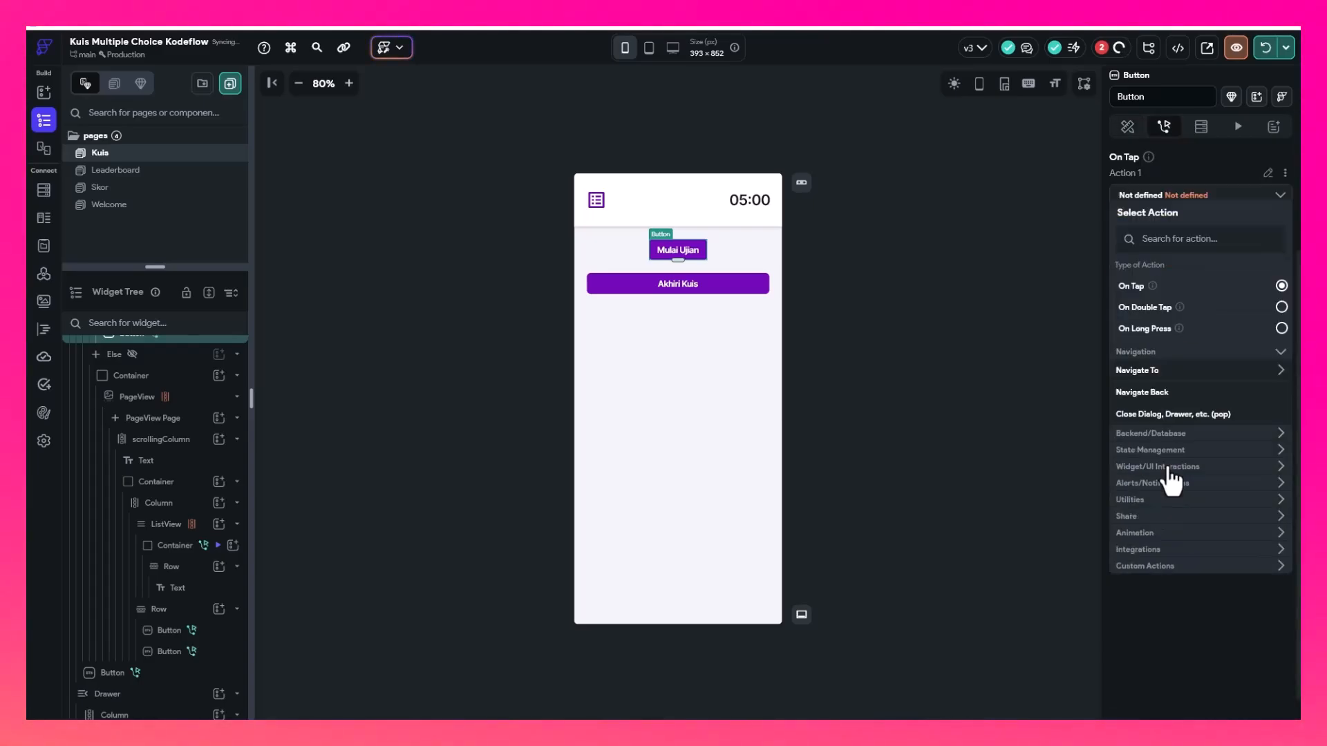
left_click(1167, 451)
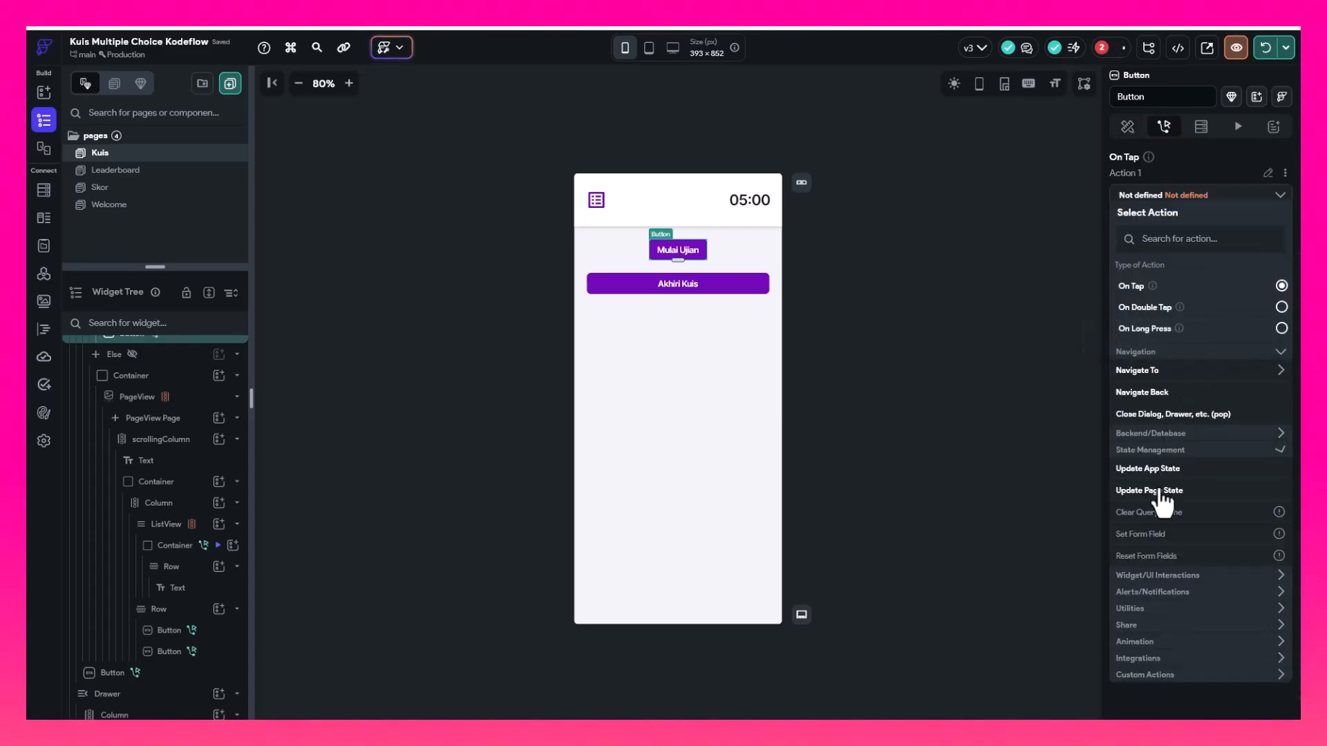
left_click(1173, 491)
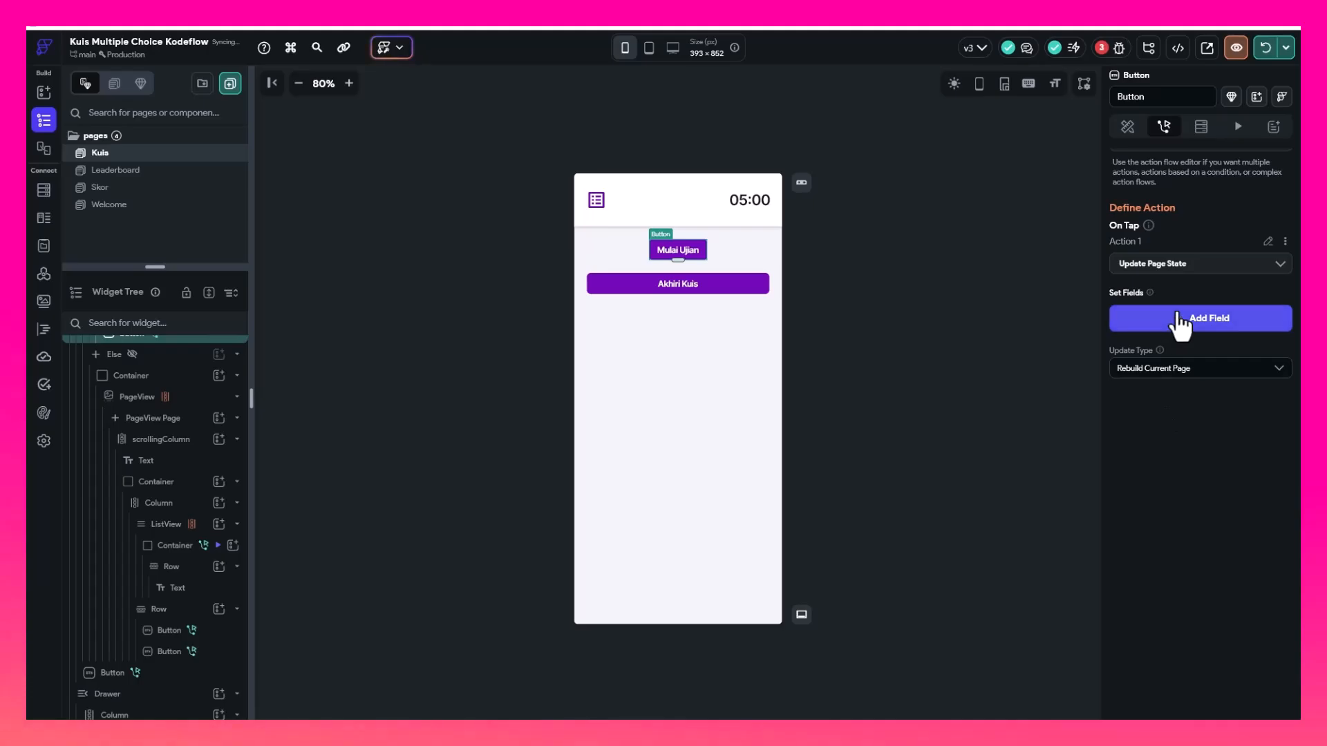
Add the mulaiUjian field to the Update Page State action and set its value to True
left_click(1179, 323)
left_click(614, 423)
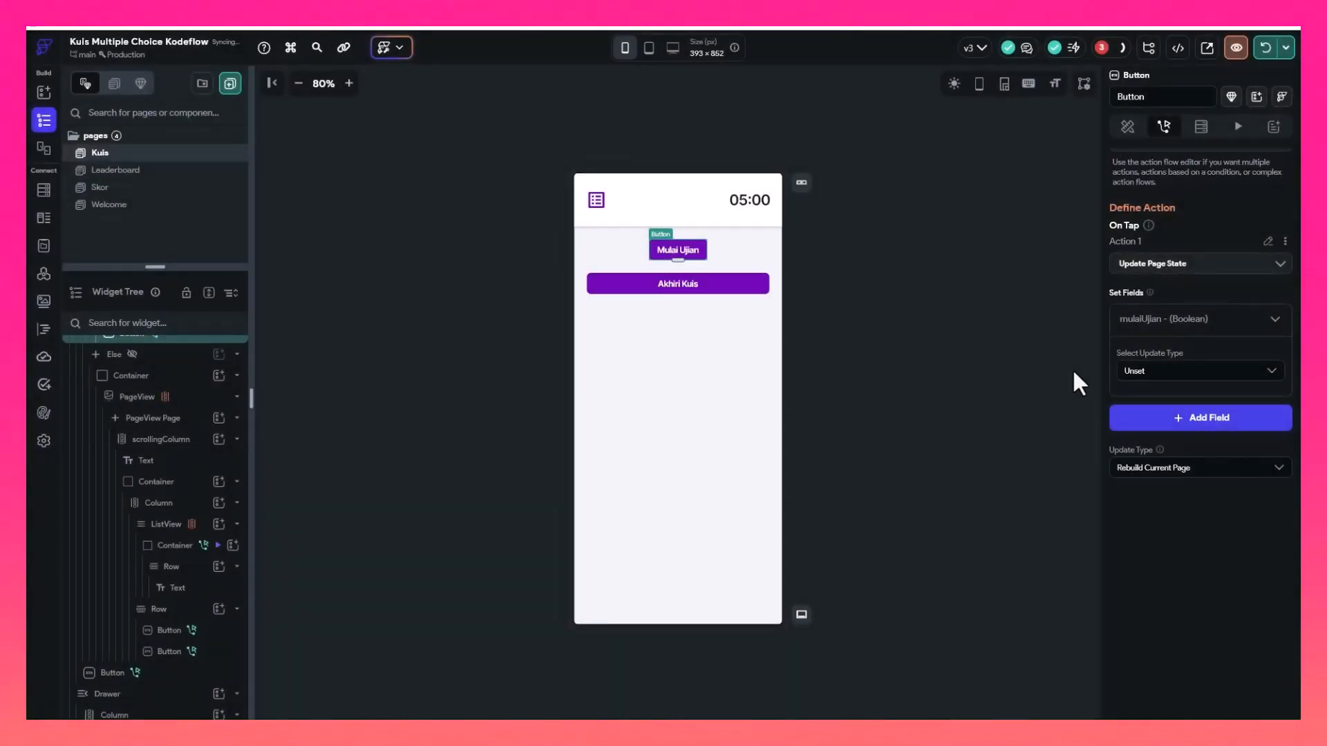
left_click(1158, 371)
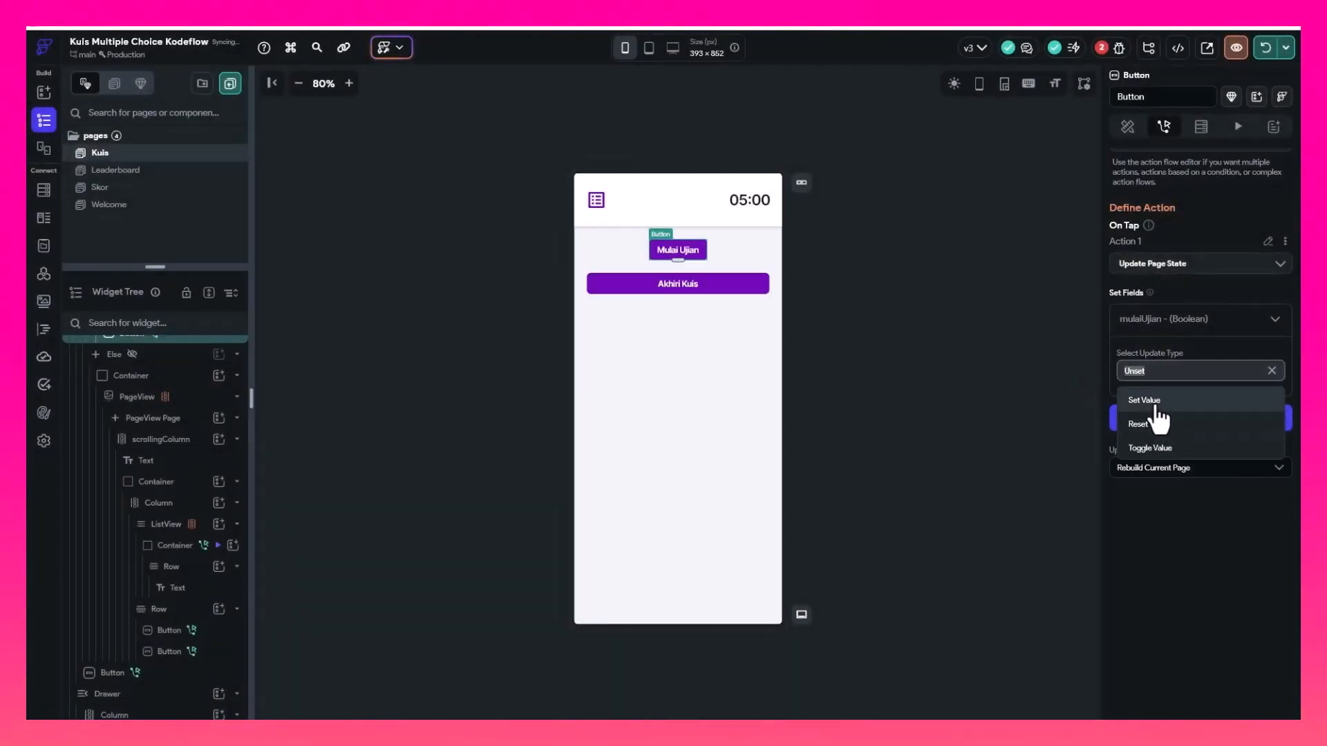
left_click(1150, 401)
left_click(1156, 412)
left_click(1153, 441)
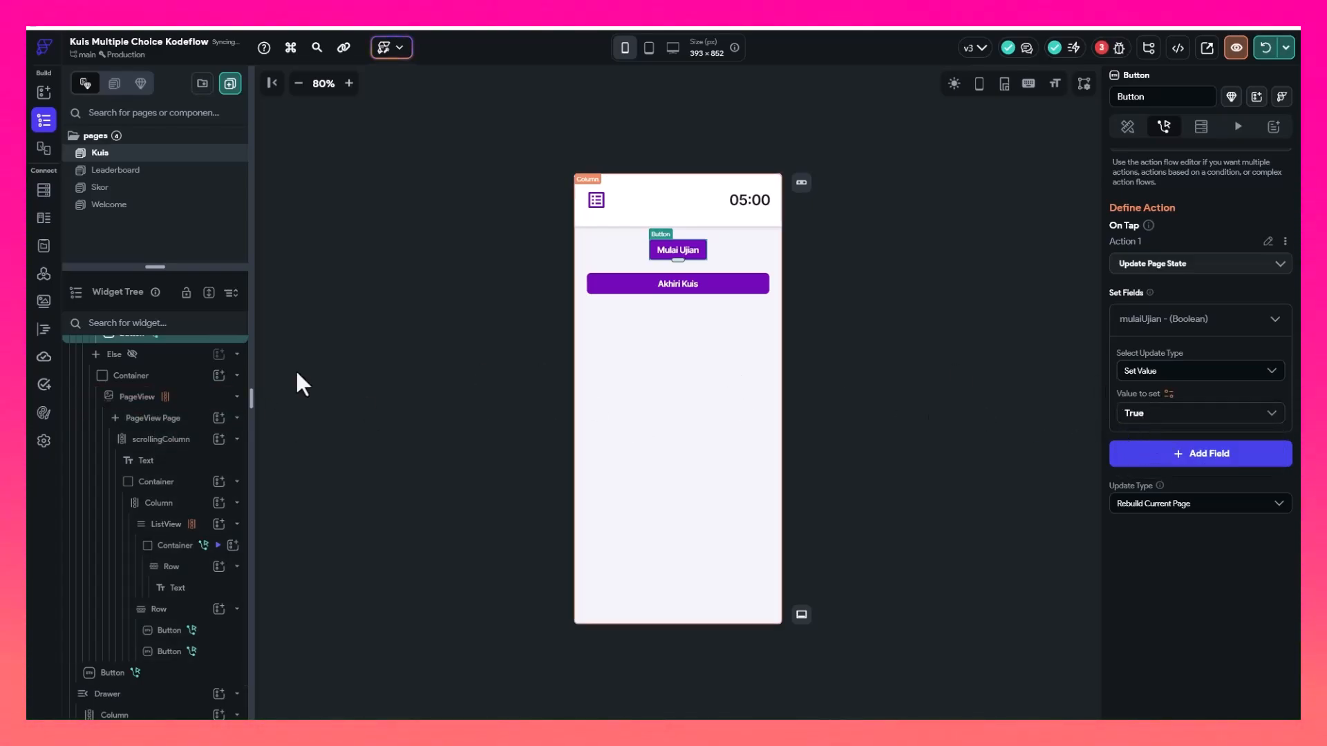
Give the ConditionalBuilder's If branch a single condition checking that the mulaiUjian page state is equal to False
scroll(173, 429, "up", 3)
left_click(175, 411)
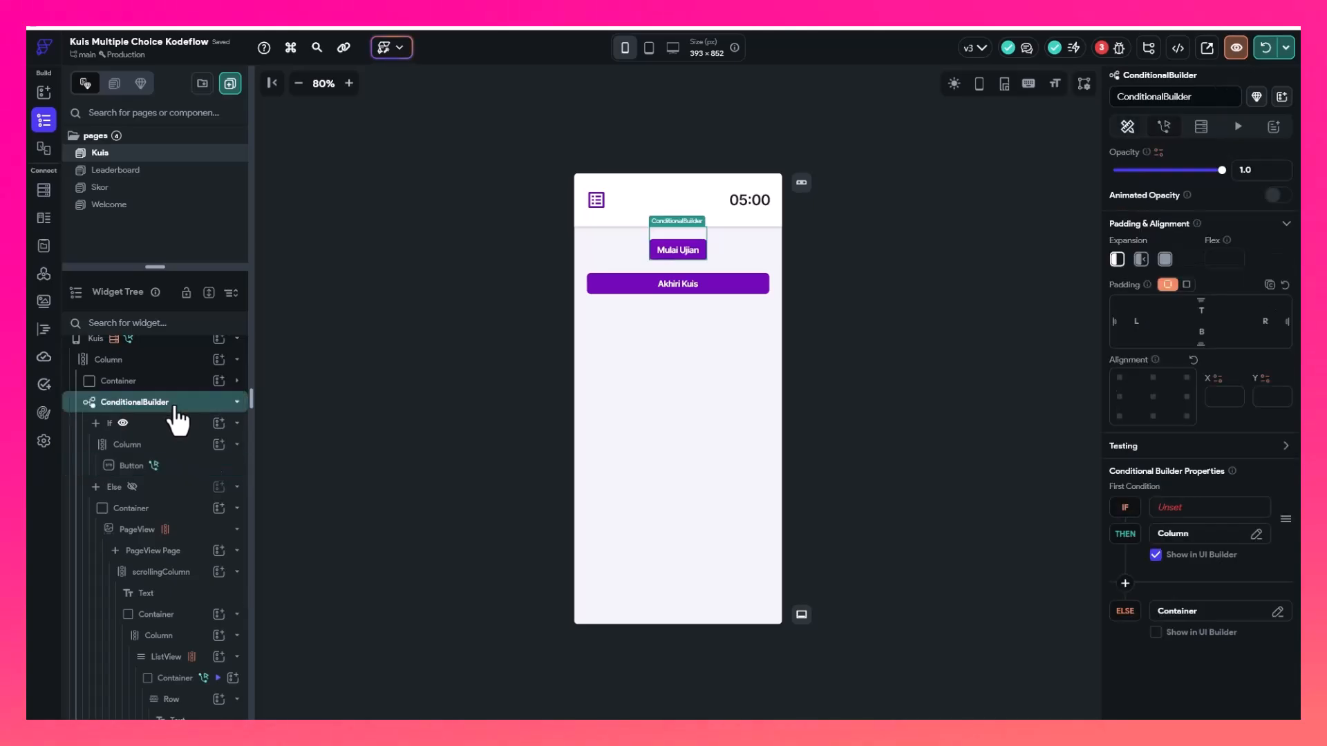
left_click(1183, 513)
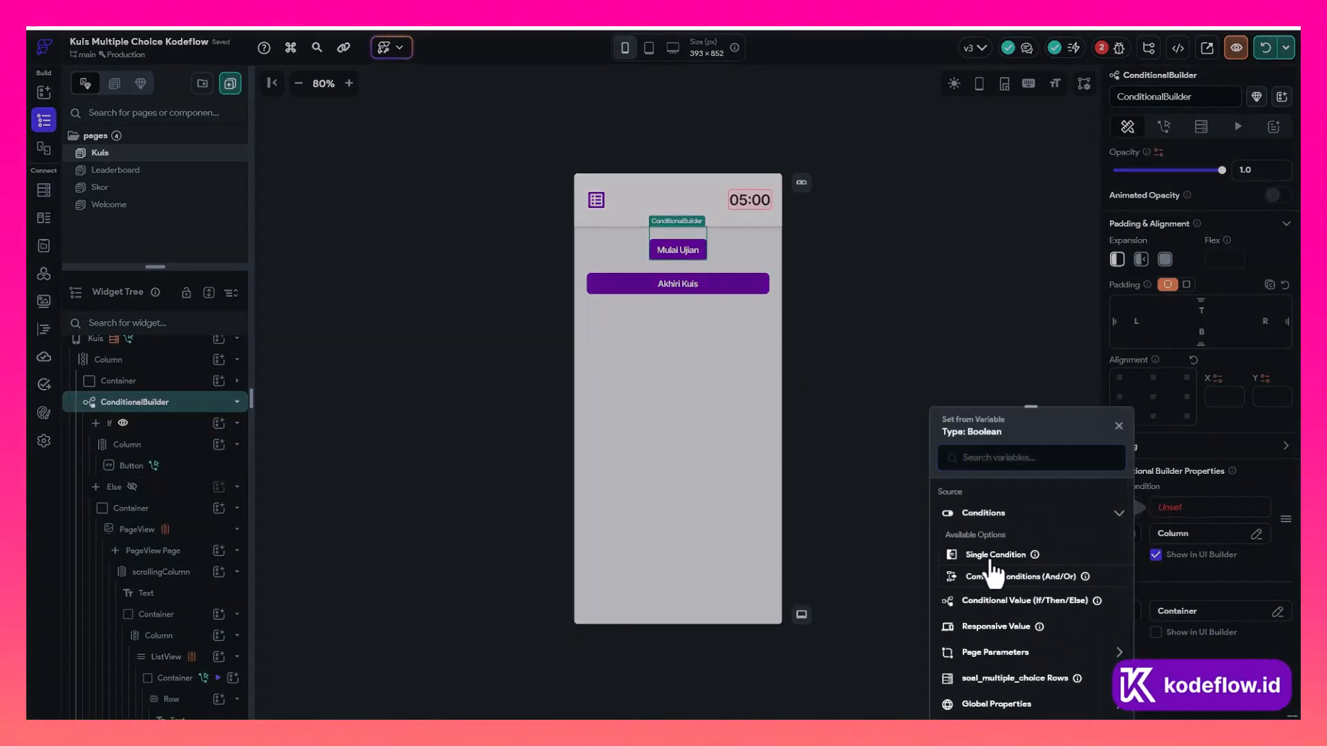
left_click(995, 555)
left_click(1001, 534)
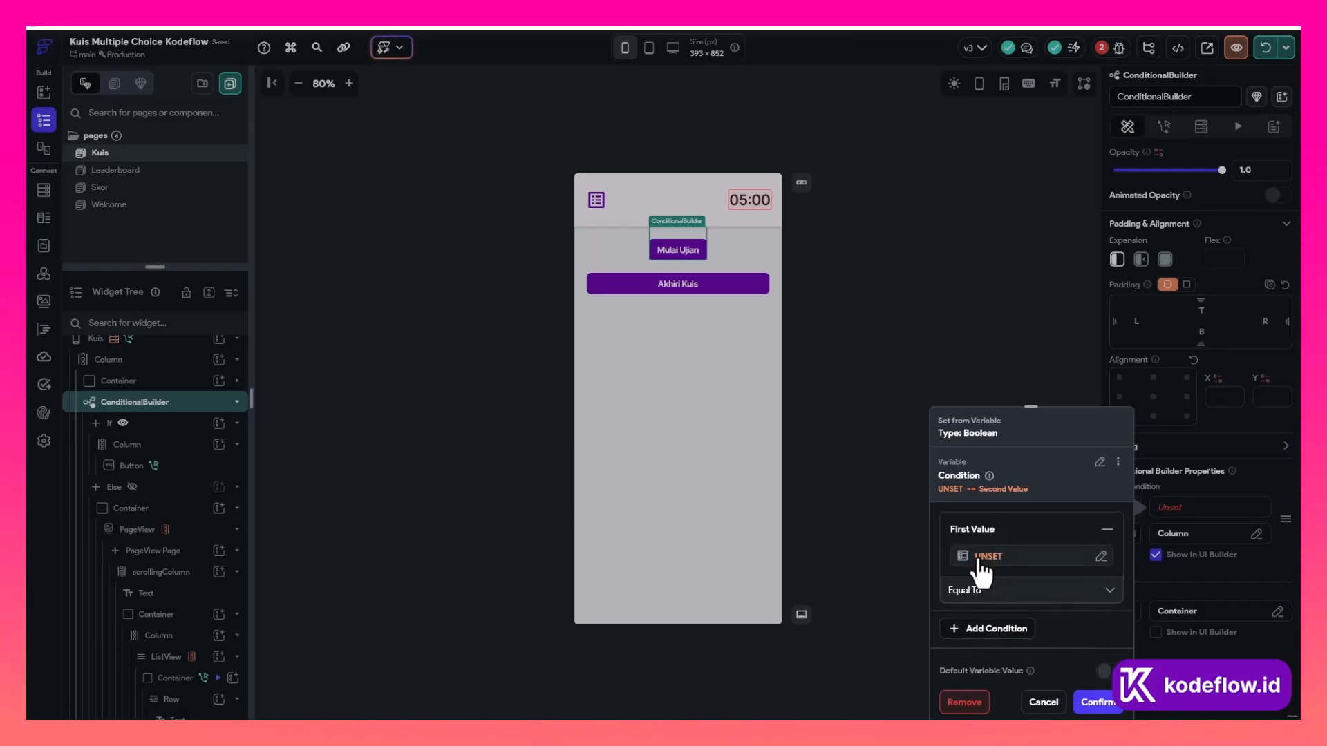
left_click(978, 556)
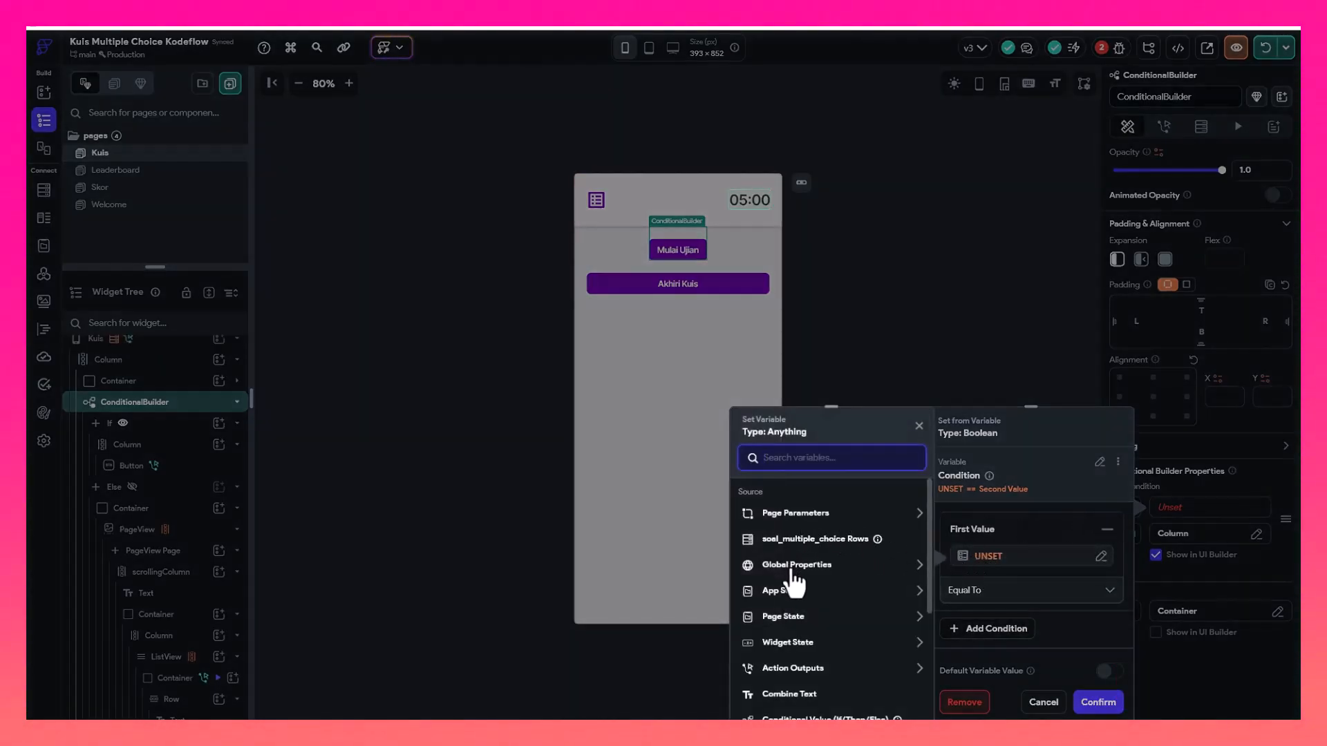
left_click(783, 616)
scroll(816, 608, "down", 2)
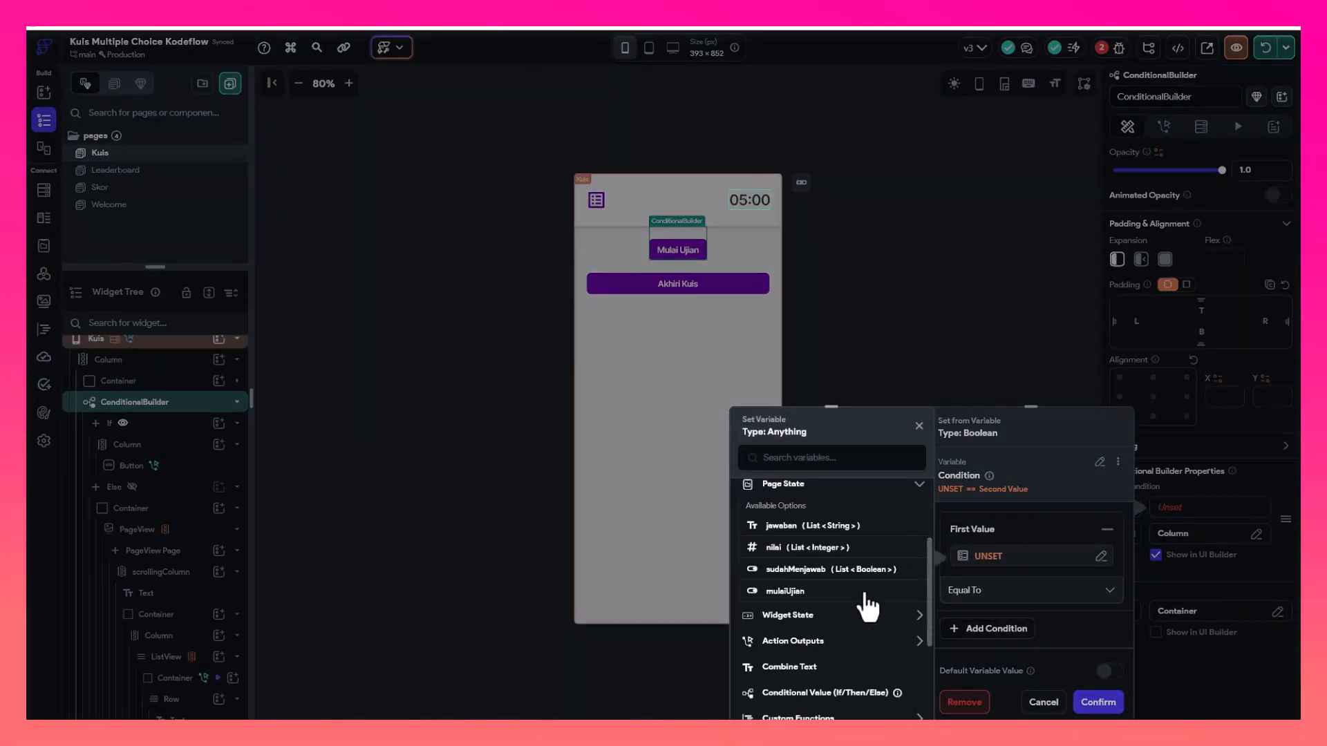
left_click(795, 591)
left_click(992, 622)
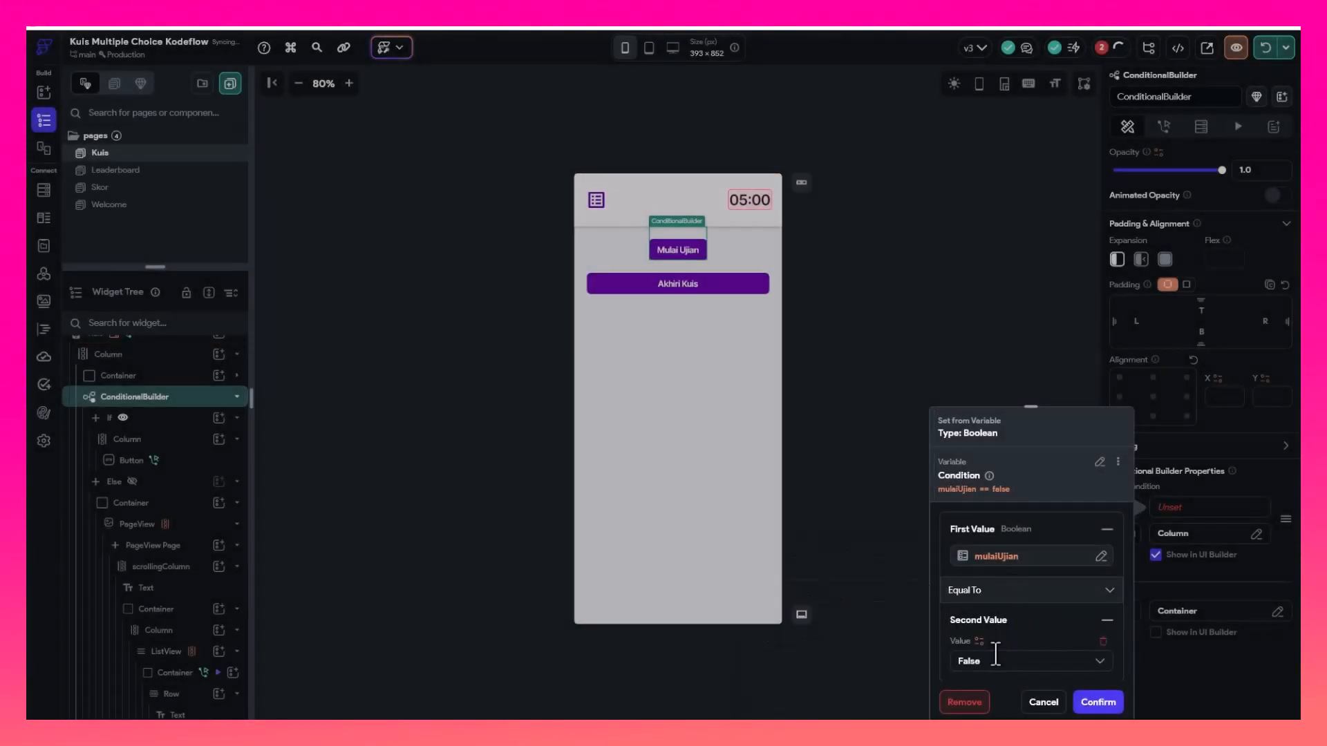
left_click(1104, 703)
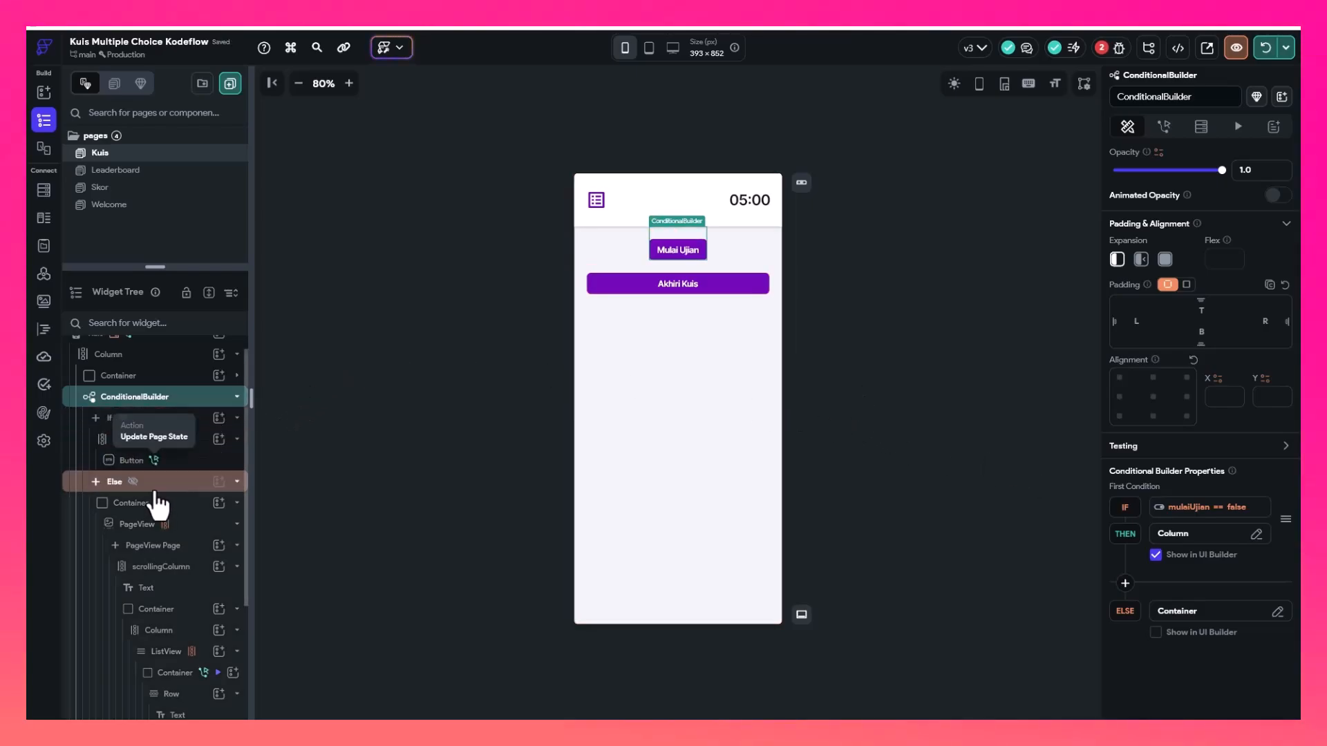
Preview the ConditionalBuilder's Else branch on the canvas and switch back to showing the If branch
left_click(132, 482)
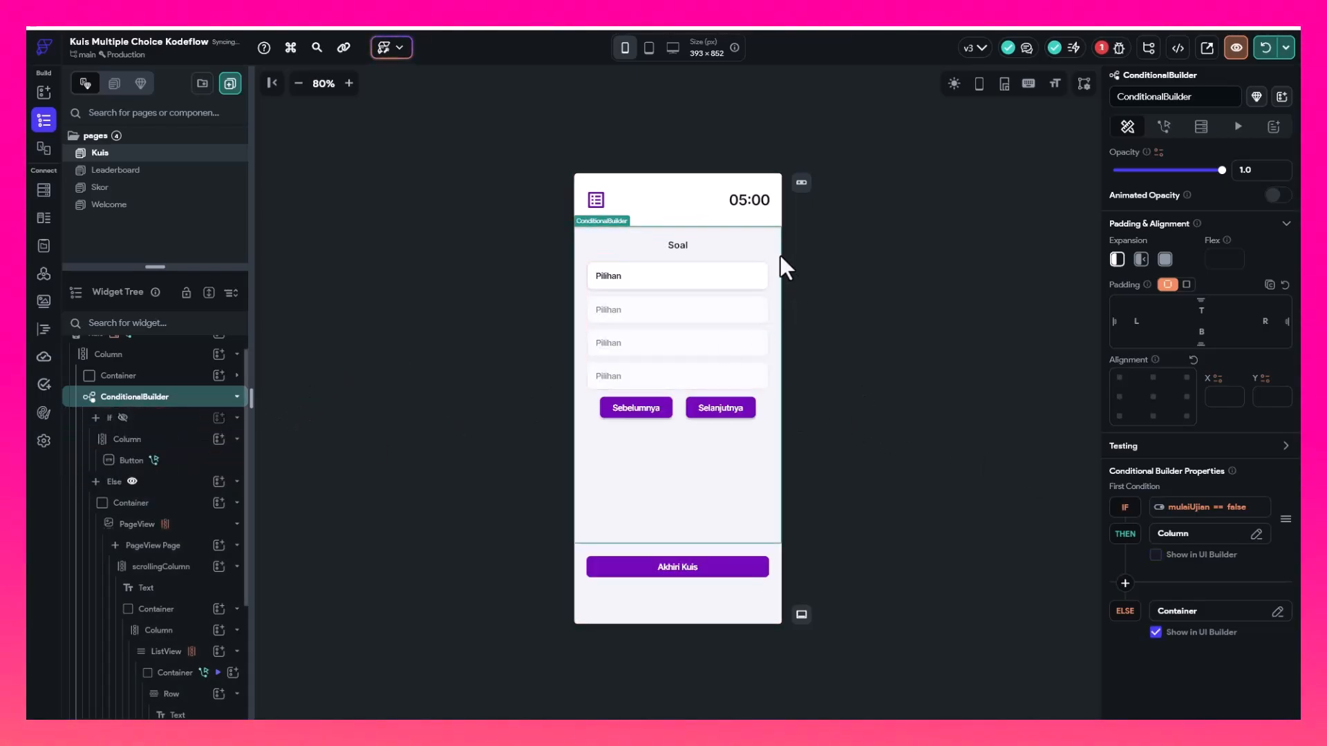
left_click(122, 419)
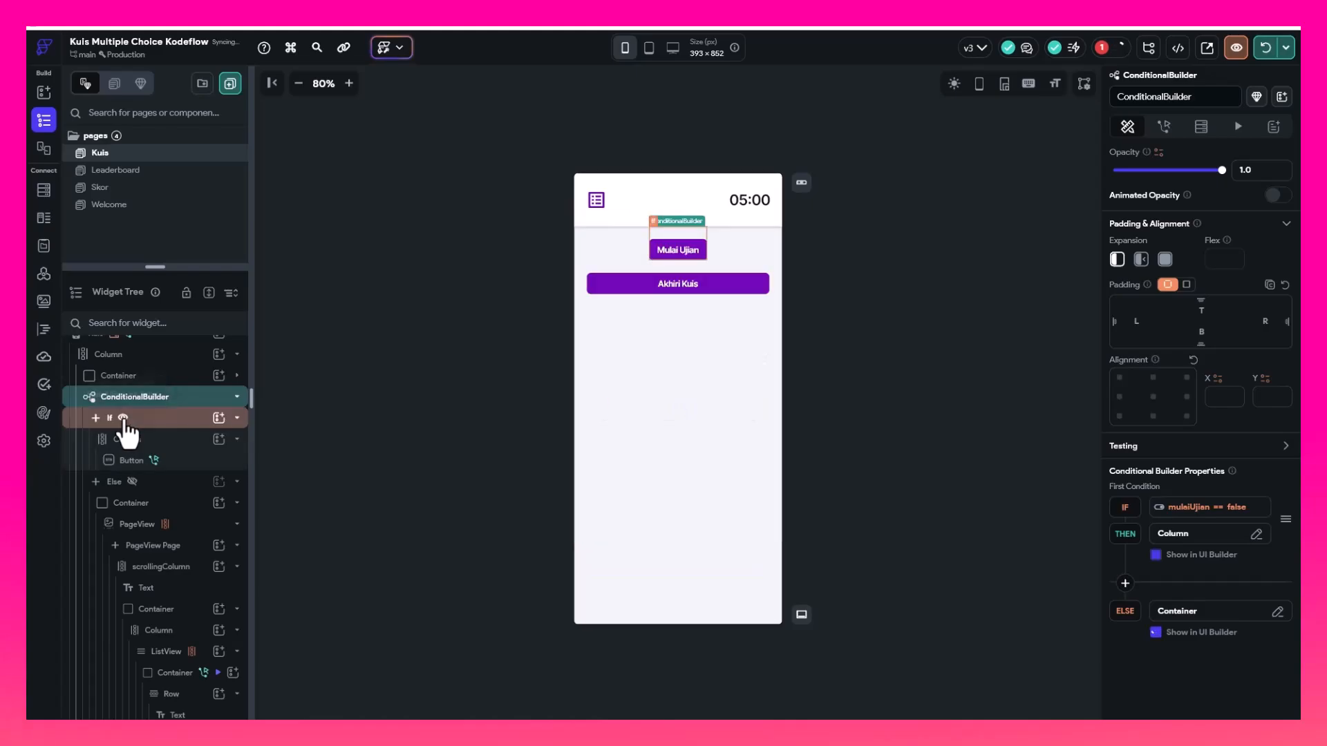
Add a Timer action of type Start Timer after Update Page State in the Mulai Ujian button's On Tap flow
left_click(671, 253)
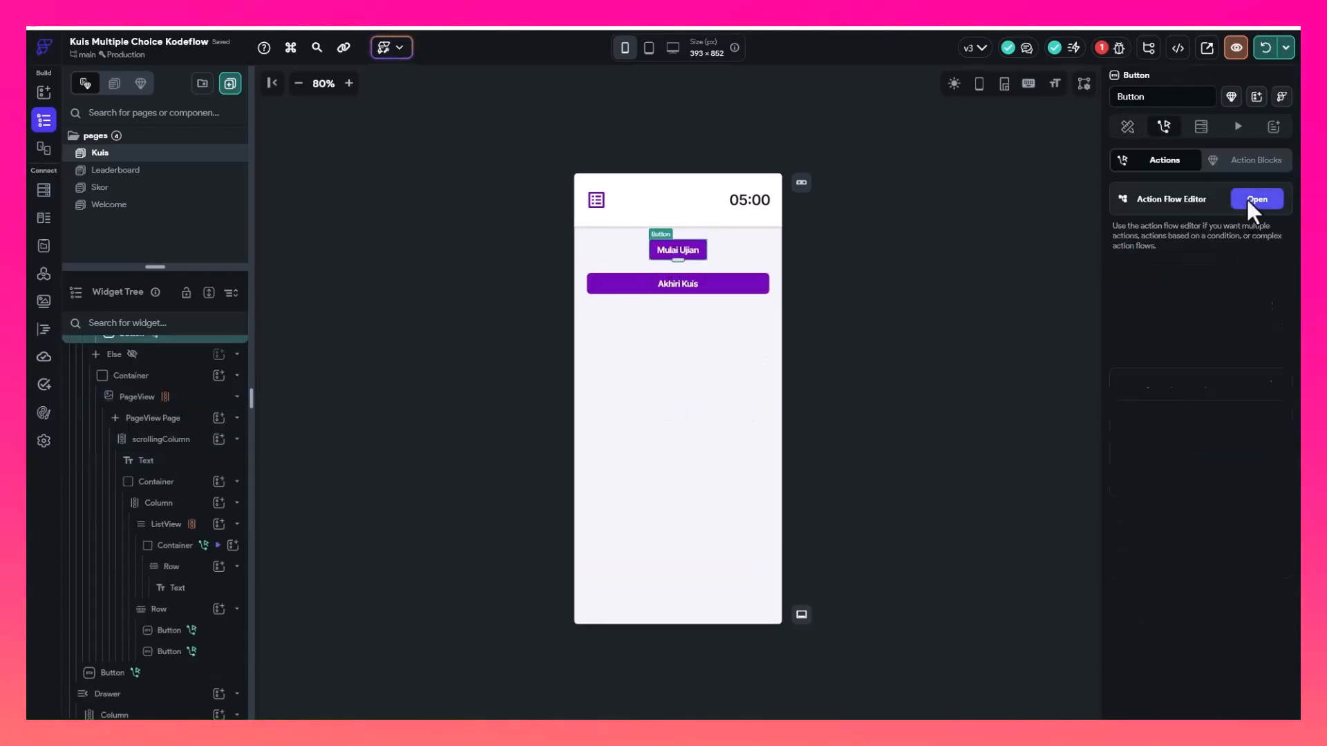
left_click(1248, 198)
left_click(654, 205)
left_click(821, 231)
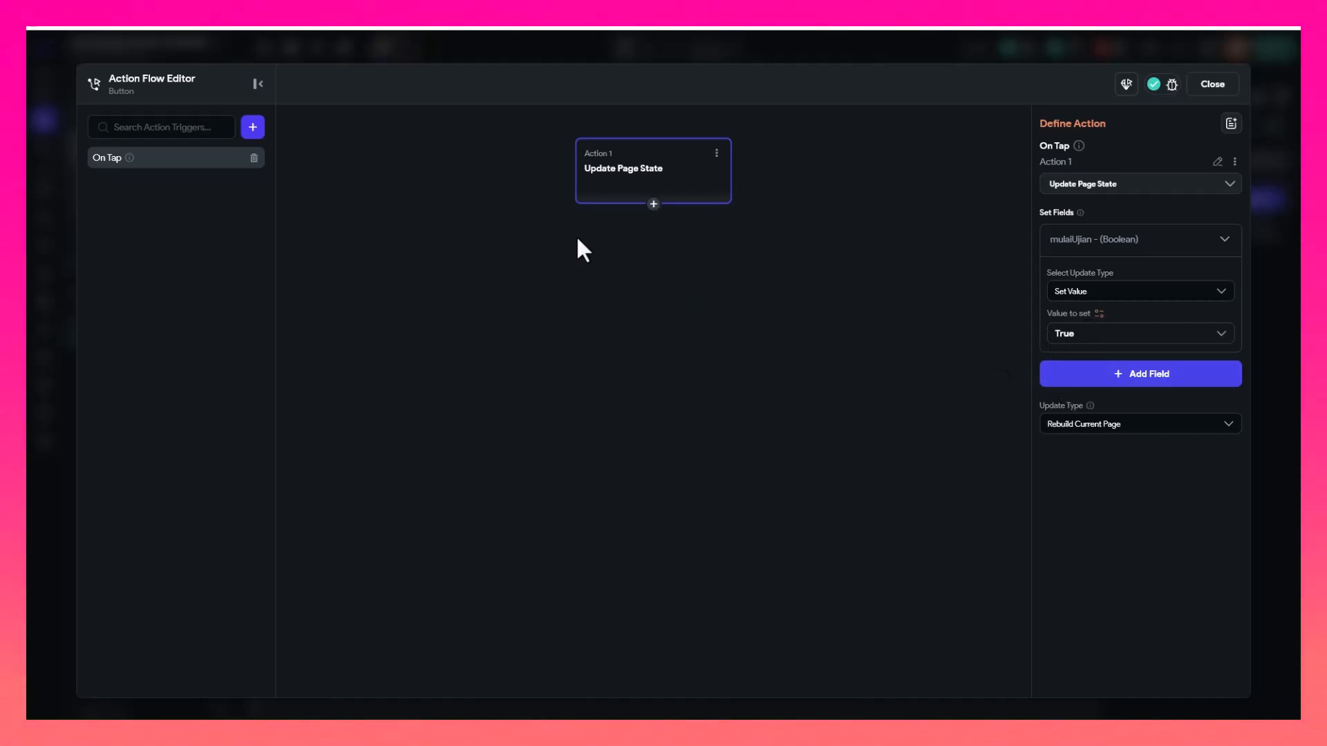
left_click(643, 228)
left_click(1086, 221)
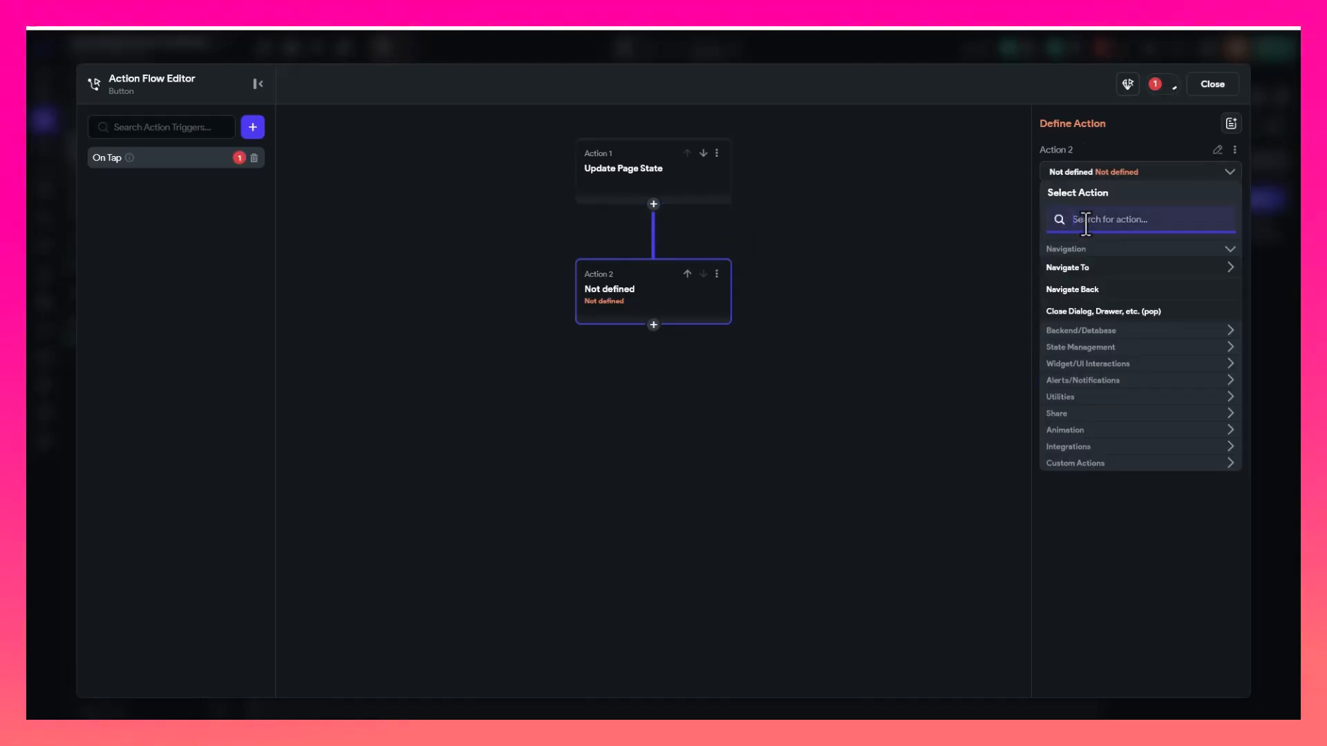
type("start")
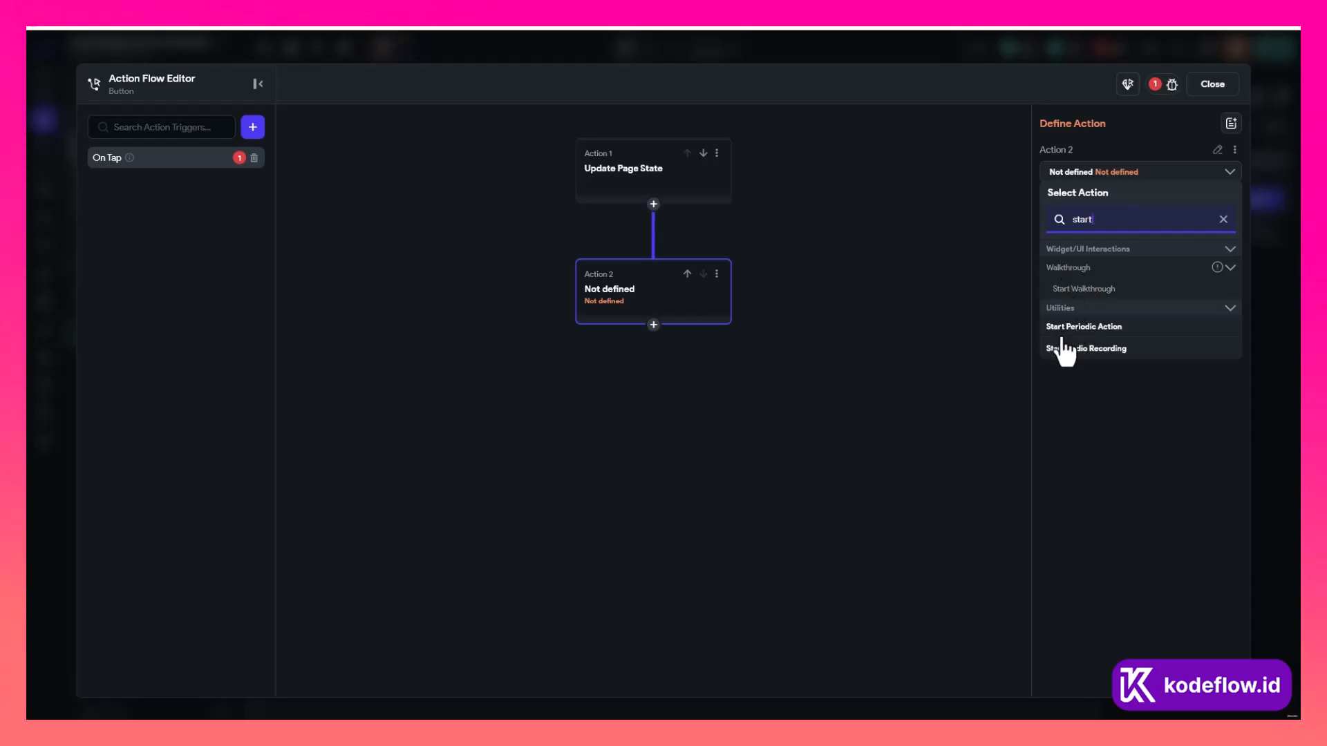
key("ctrl+a")
type("timer")
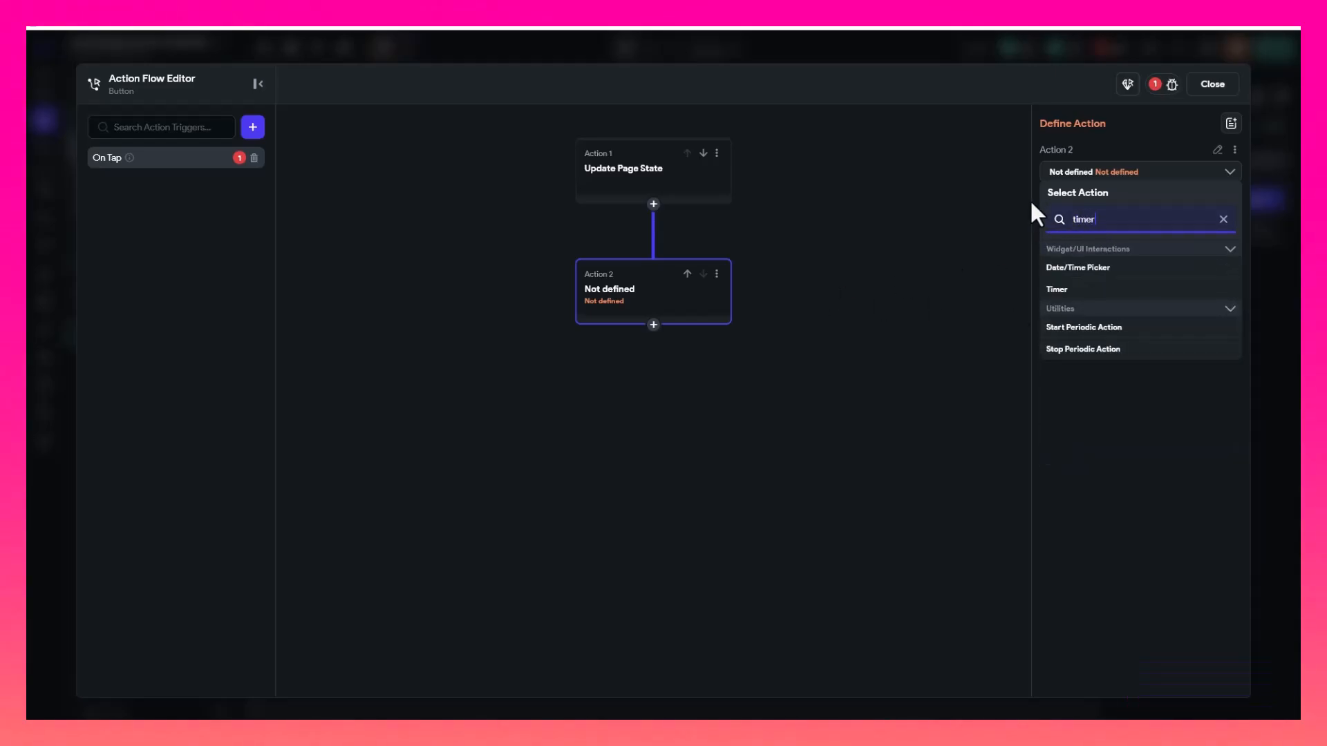
left_click(1060, 290)
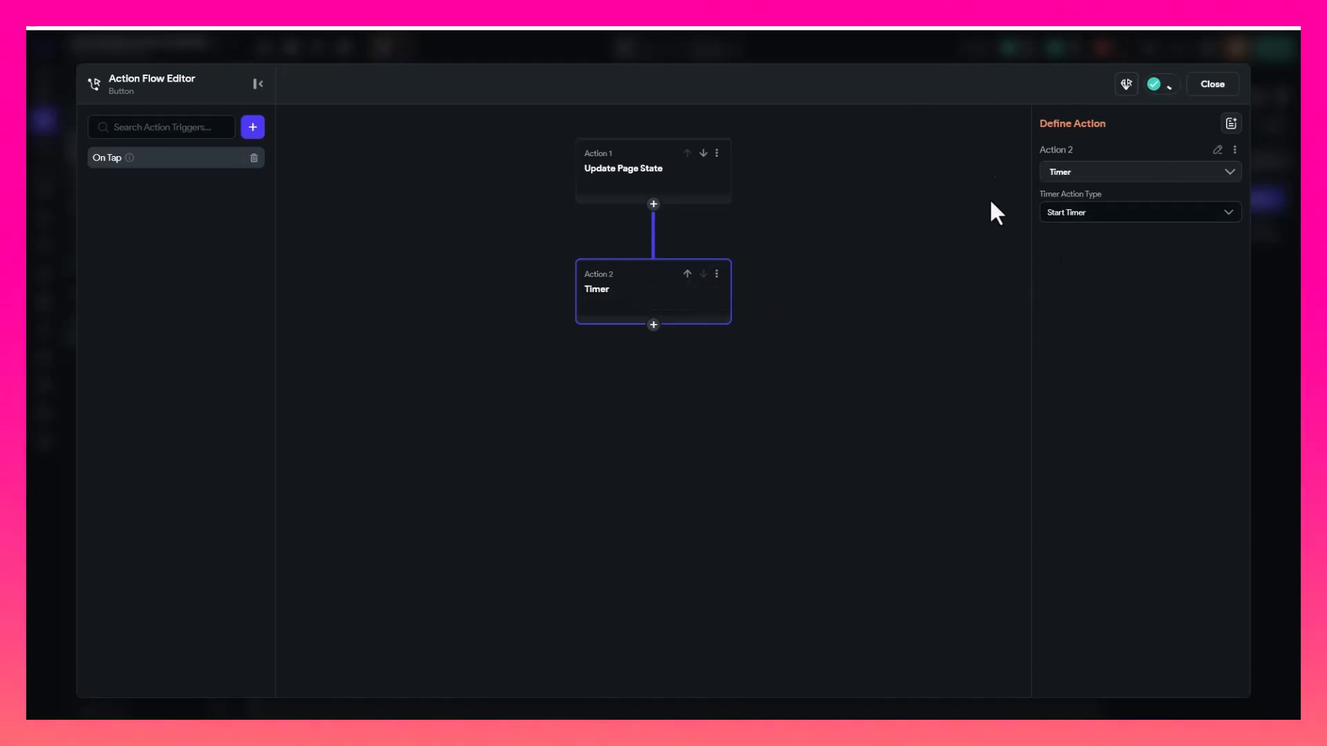
Move the Timer action ahead of Update Page State and close the Mulai Ujian button's action flow
left_click(687, 274)
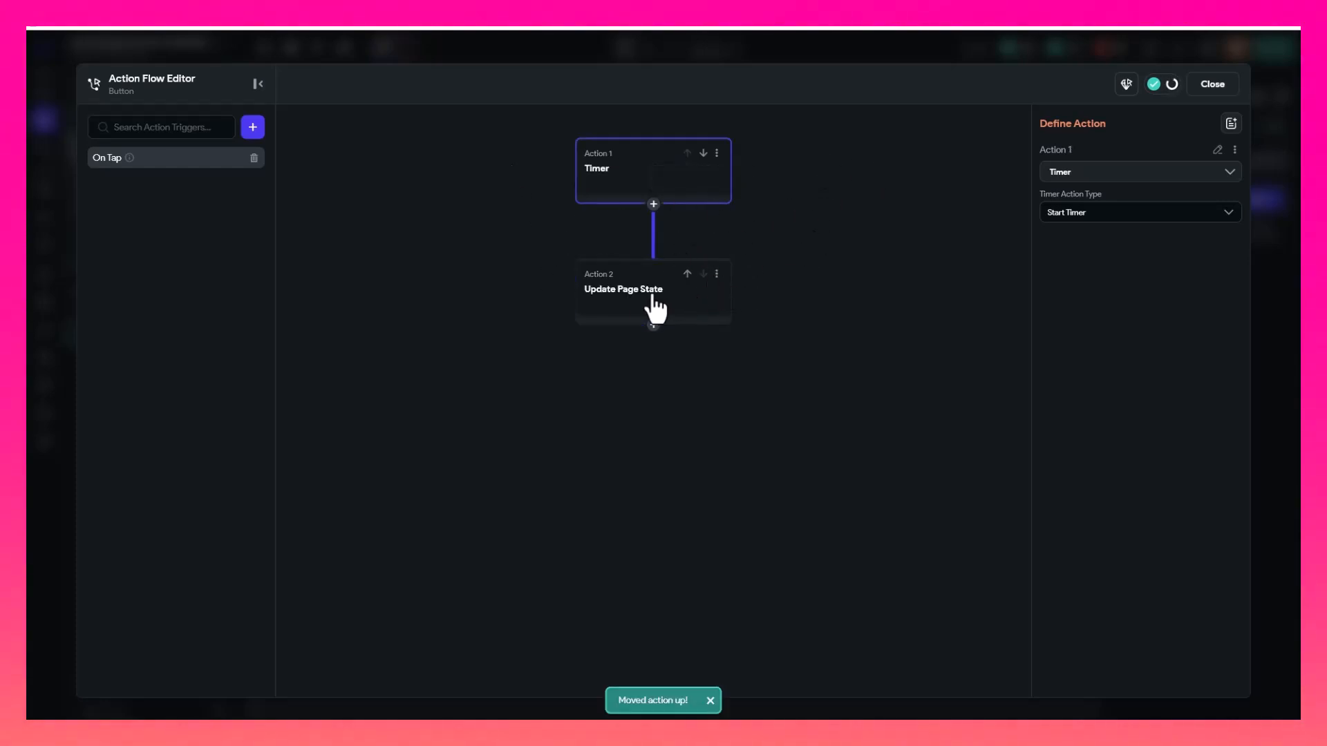
left_click(630, 301)
left_click(629, 188)
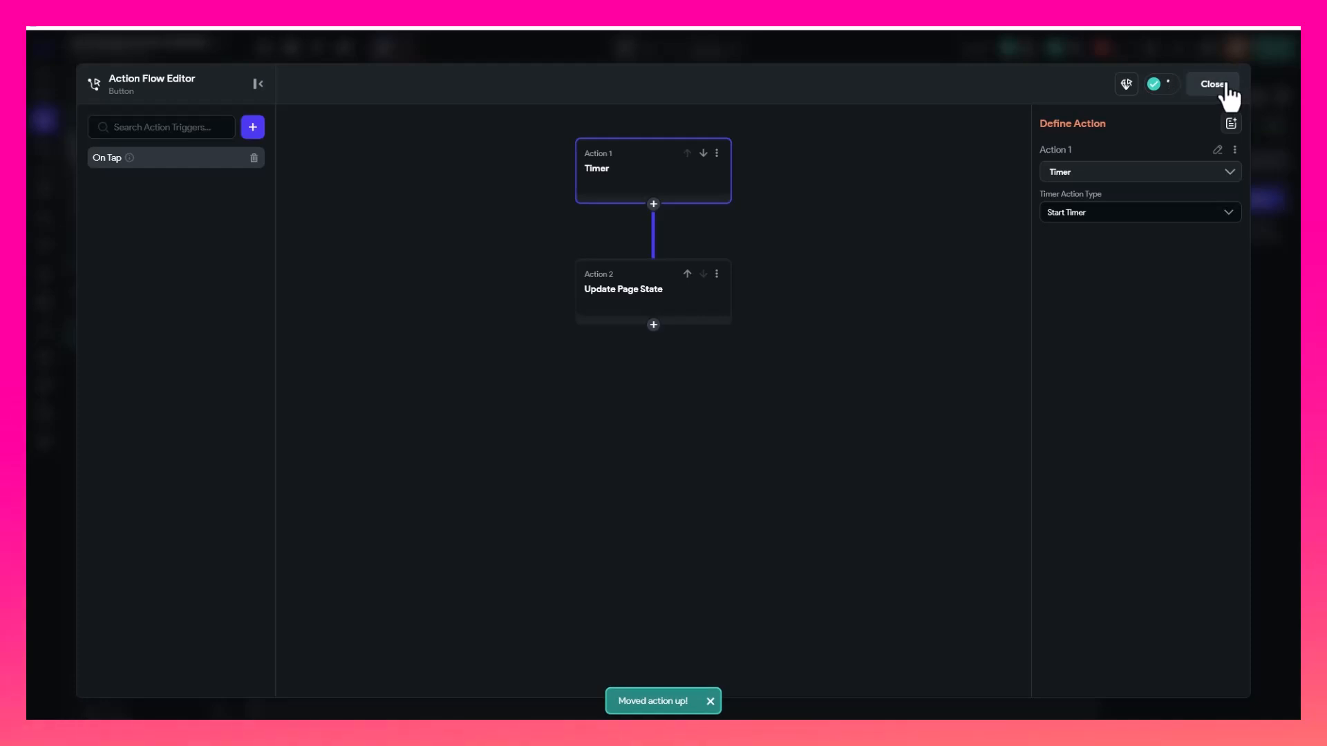
left_click(1215, 84)
Open the Page View Action error from the project issues and set the drawer Container's Page View to Control to PageView
left_click(1106, 53)
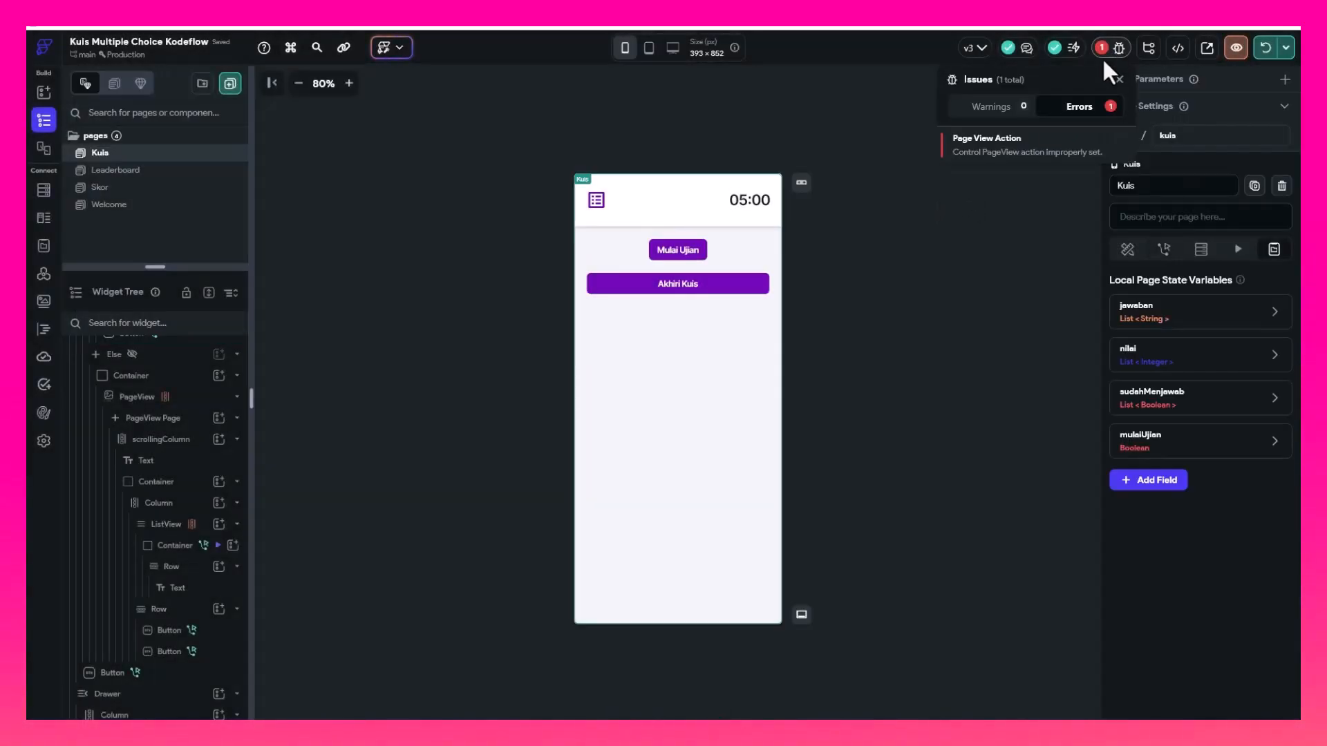
left_click(1044, 146)
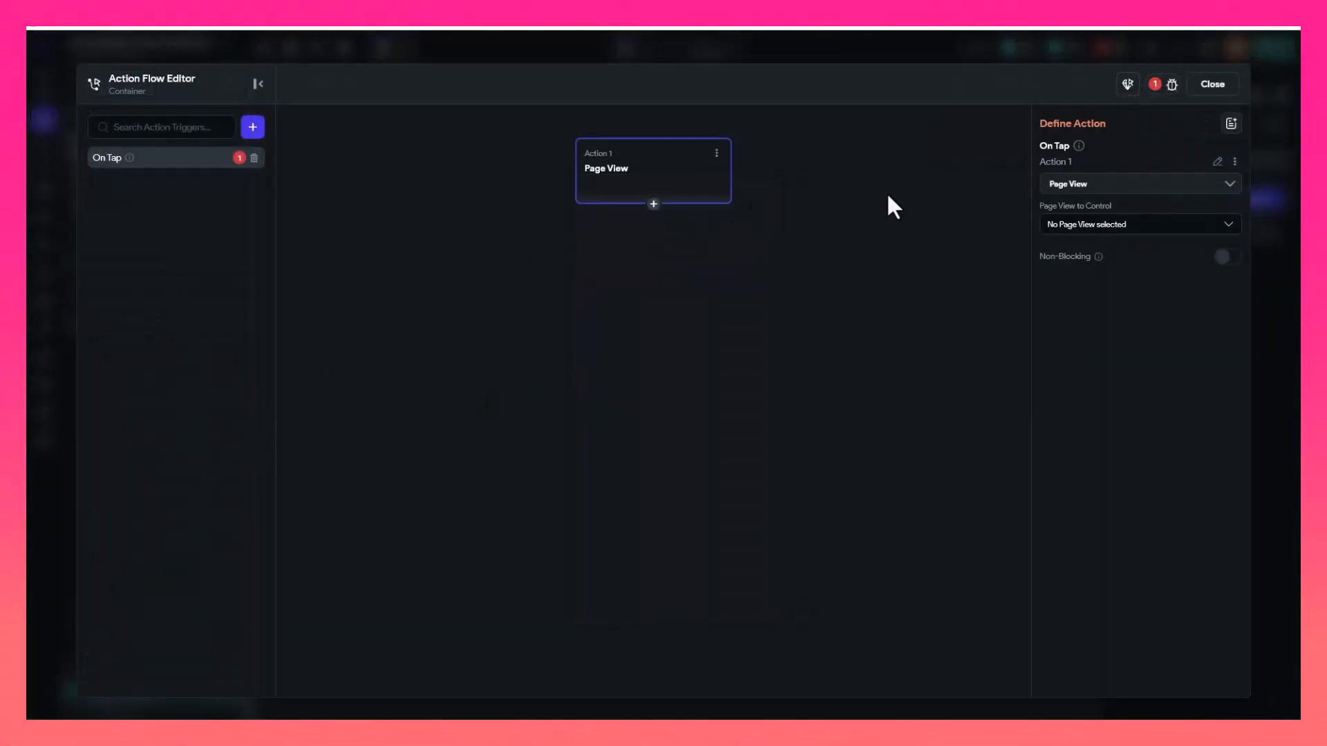
left_click(1116, 226)
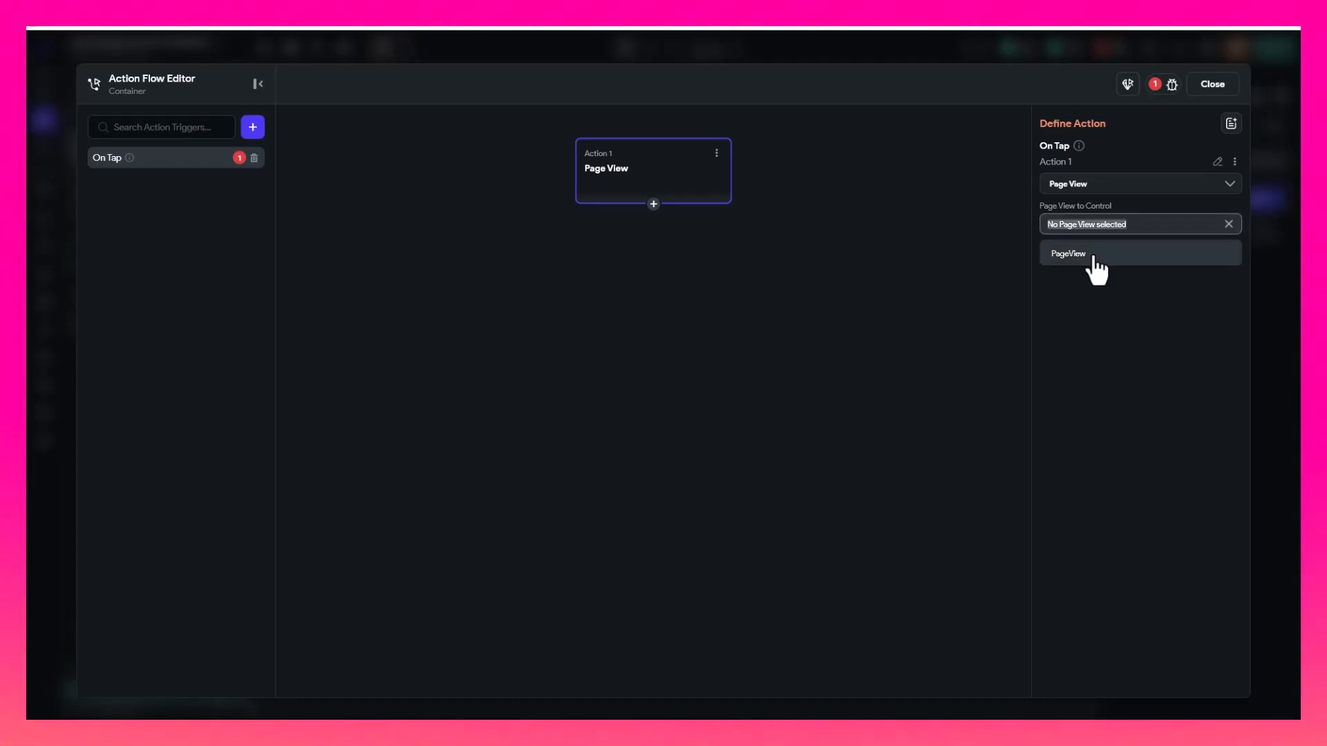
left_click(1070, 254)
left_click(1211, 86)
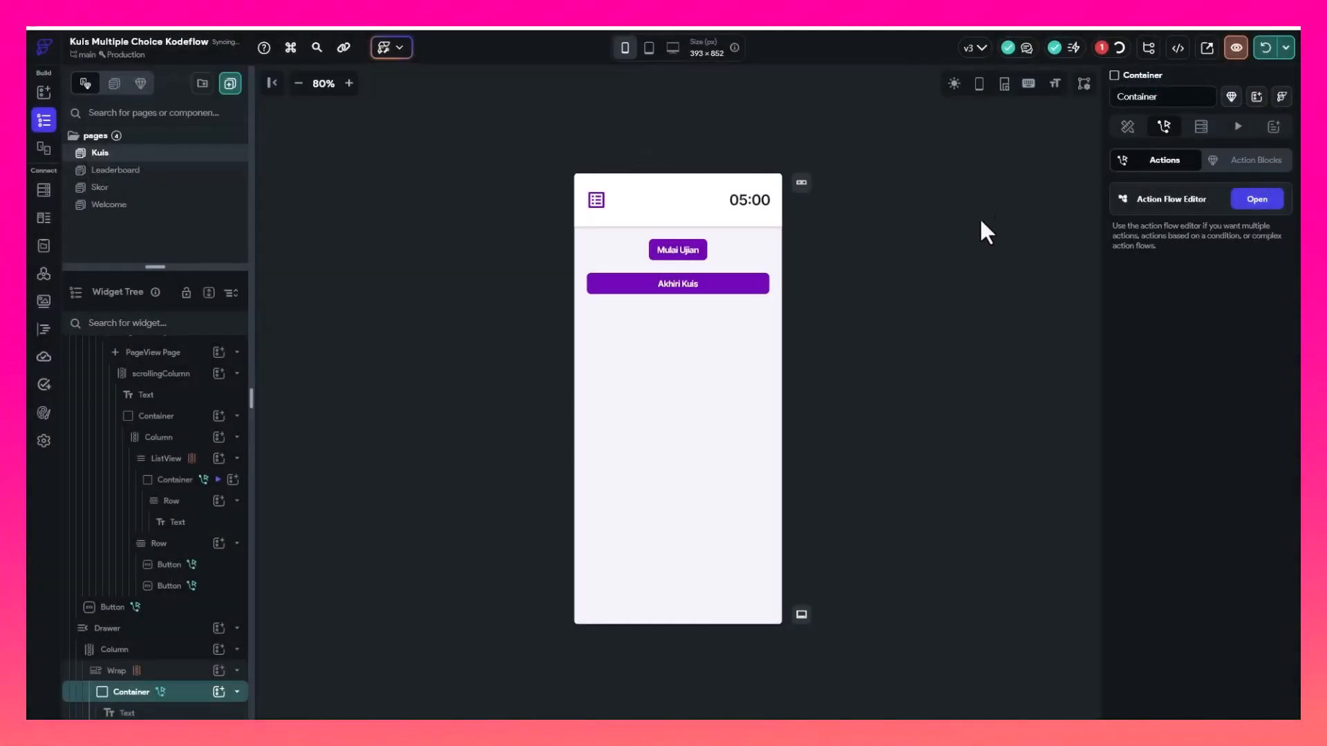
left_click(927, 238)
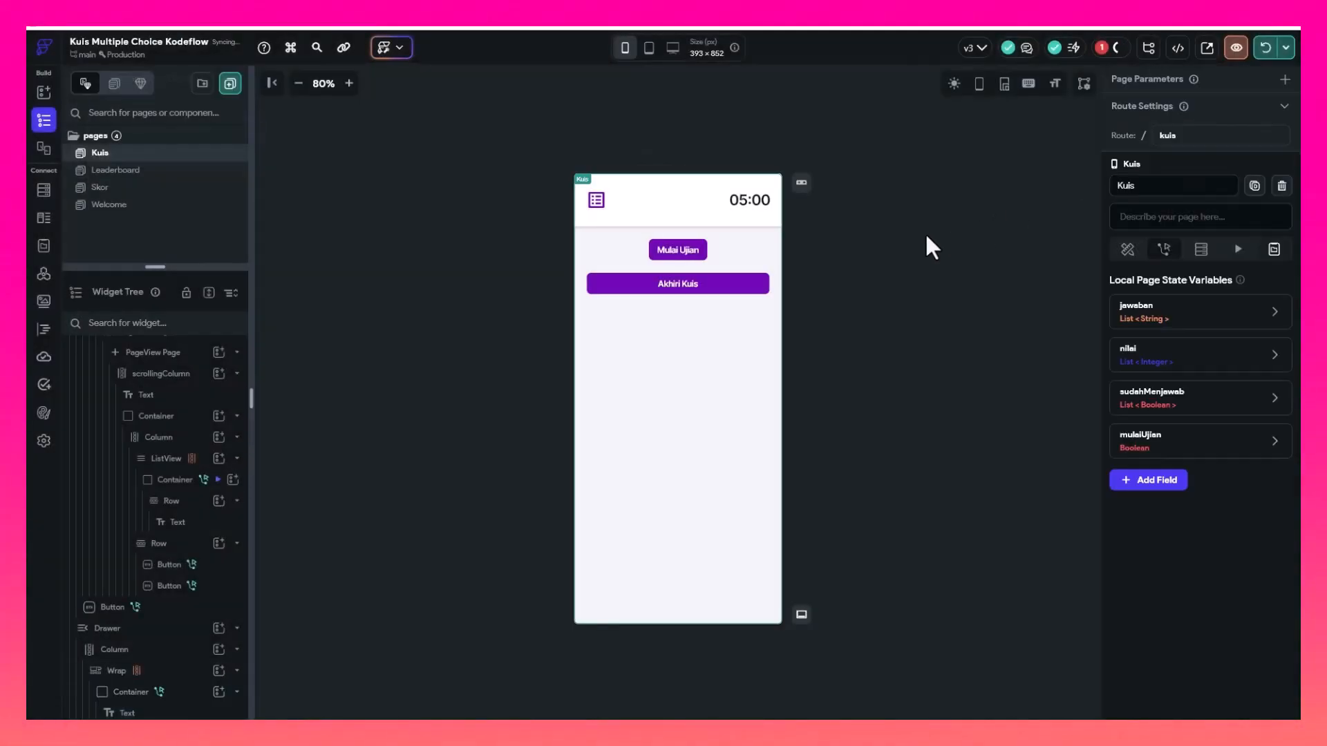
left_click(114, 692)
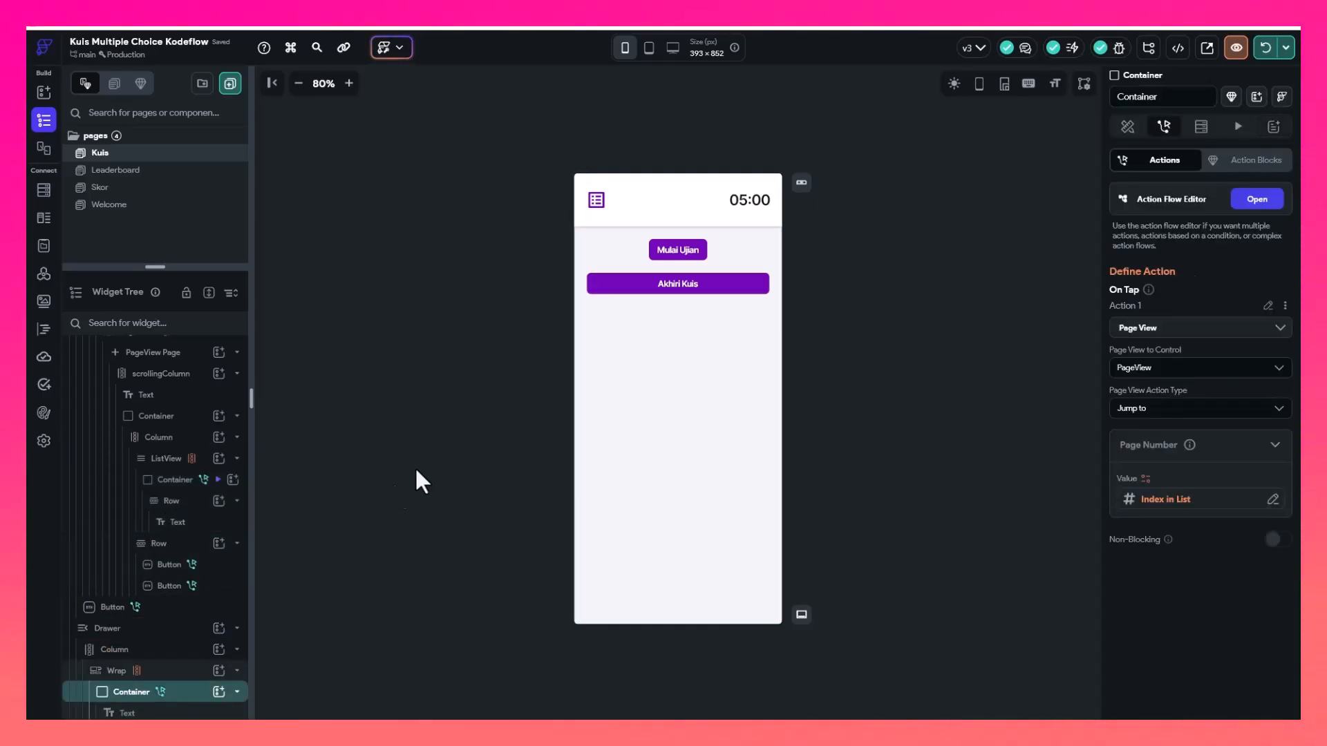
left_click(977, 230)
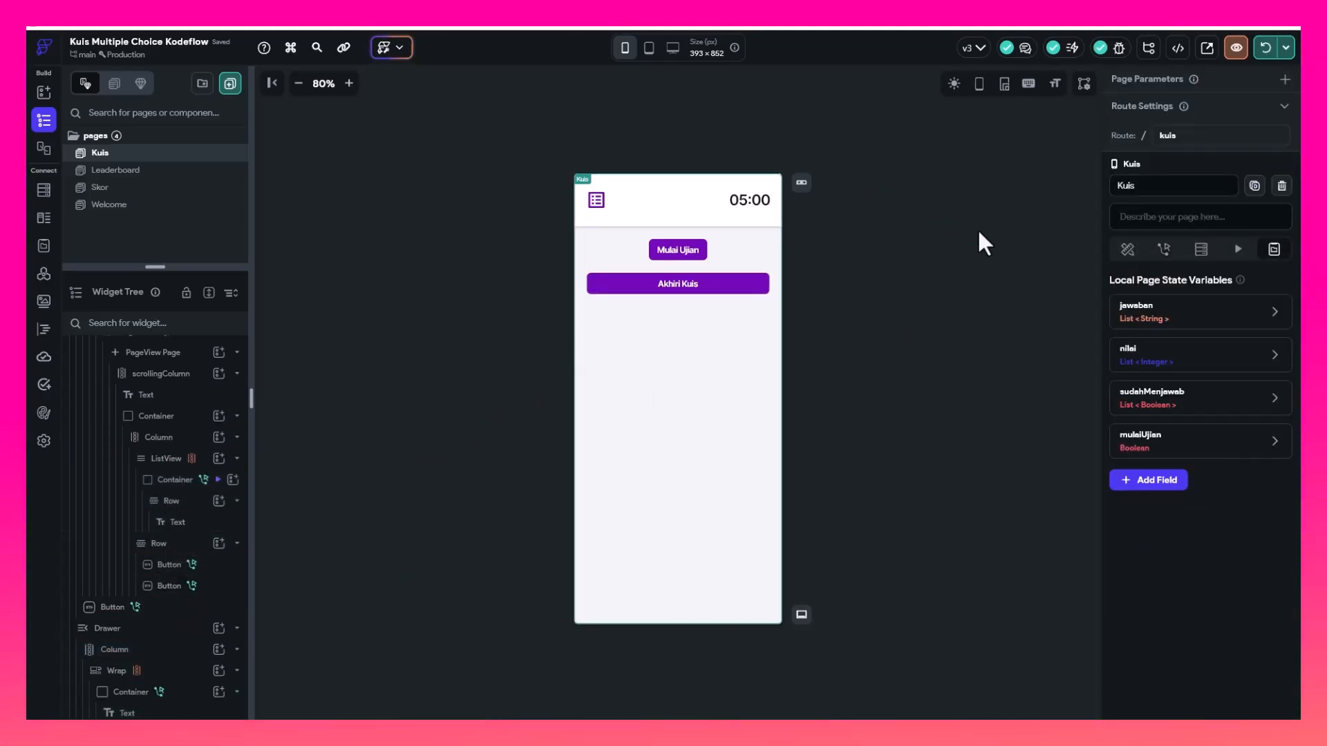
left_click(676, 248)
left_click(740, 204)
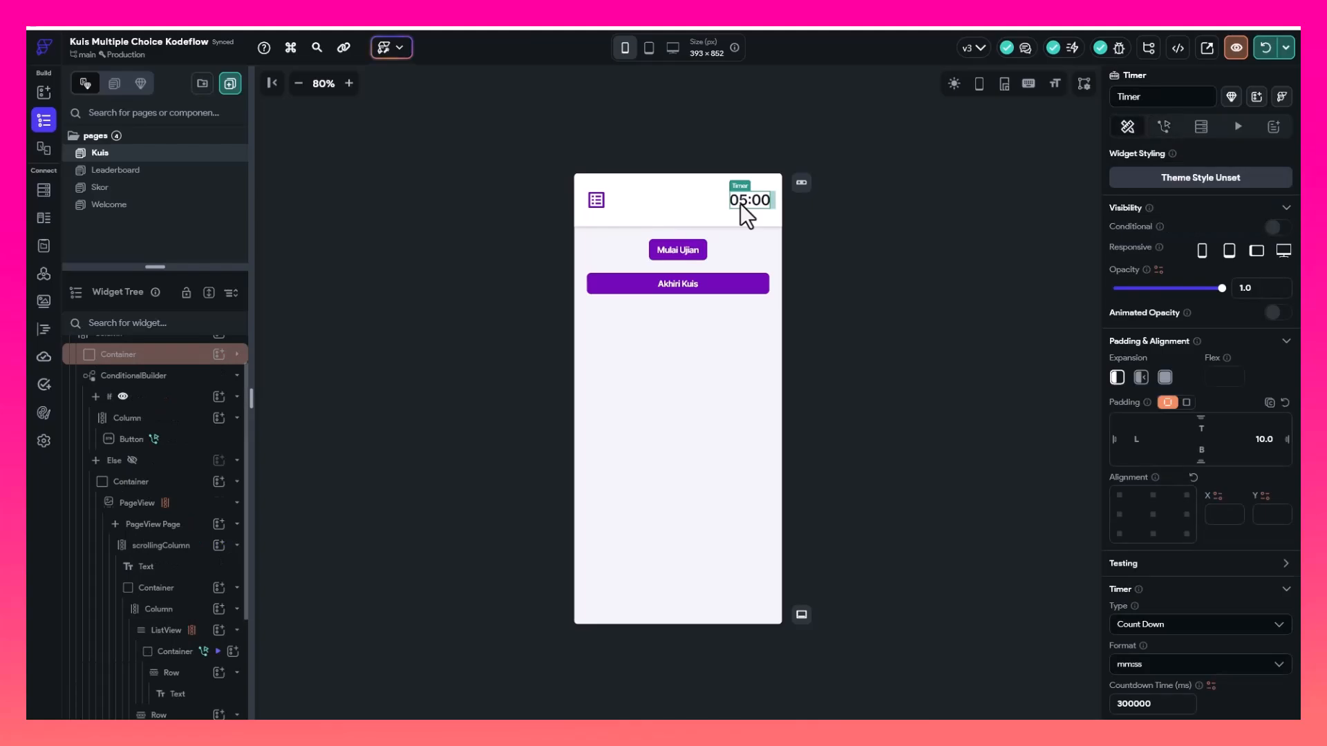
left_click(1168, 133)
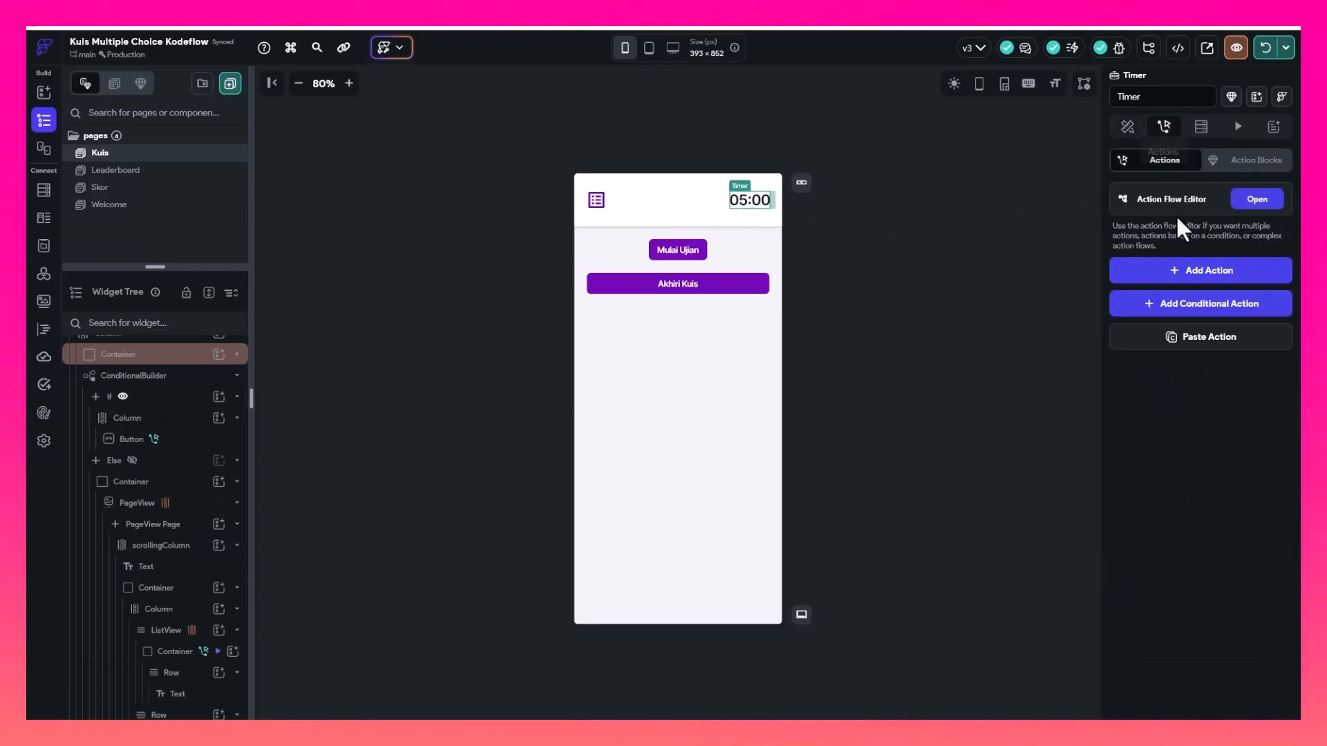
left_click(1139, 275)
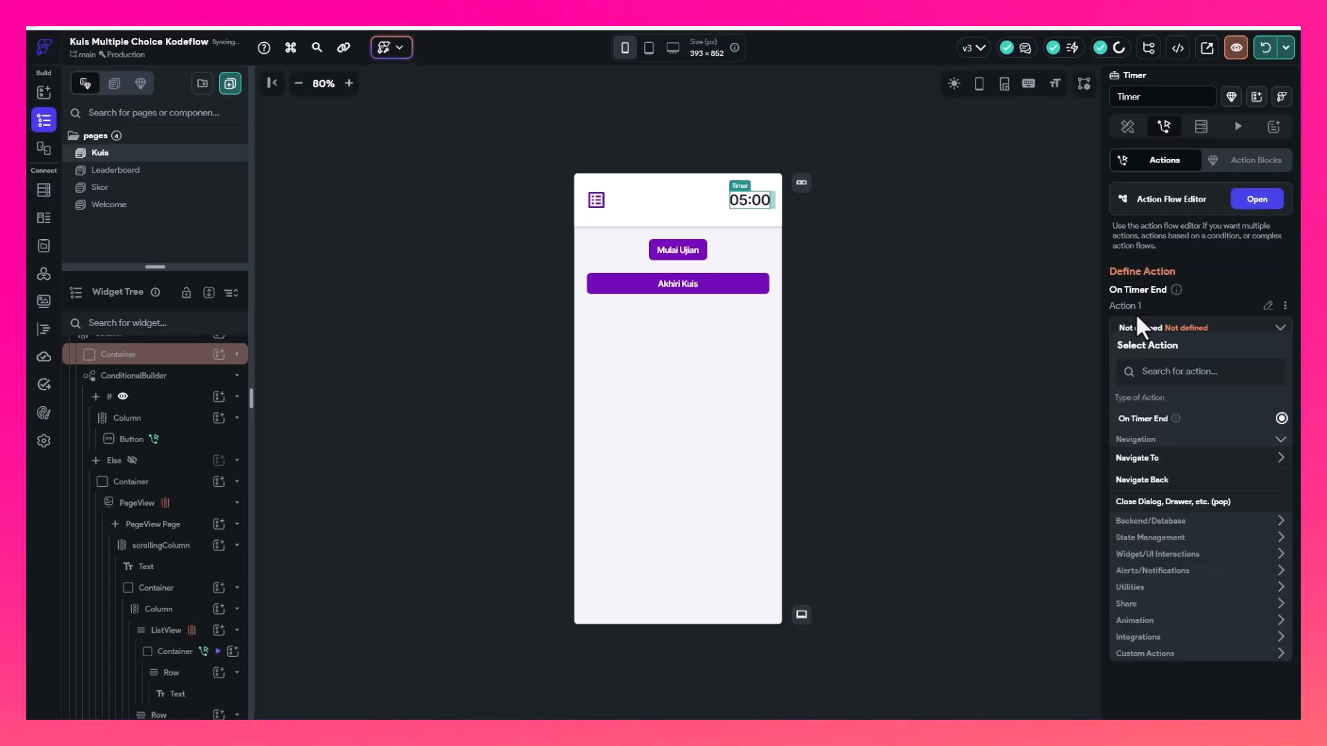
left_click(1258, 199)
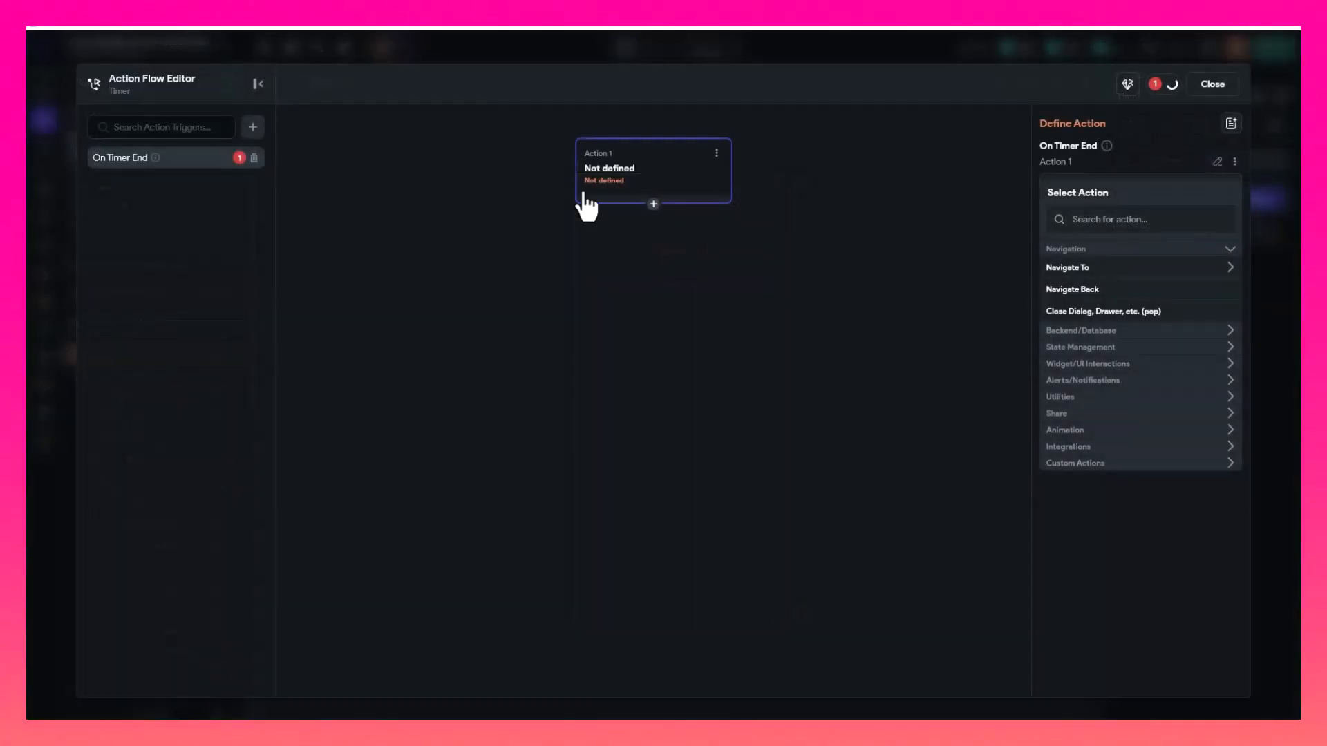
left_click(653, 205)
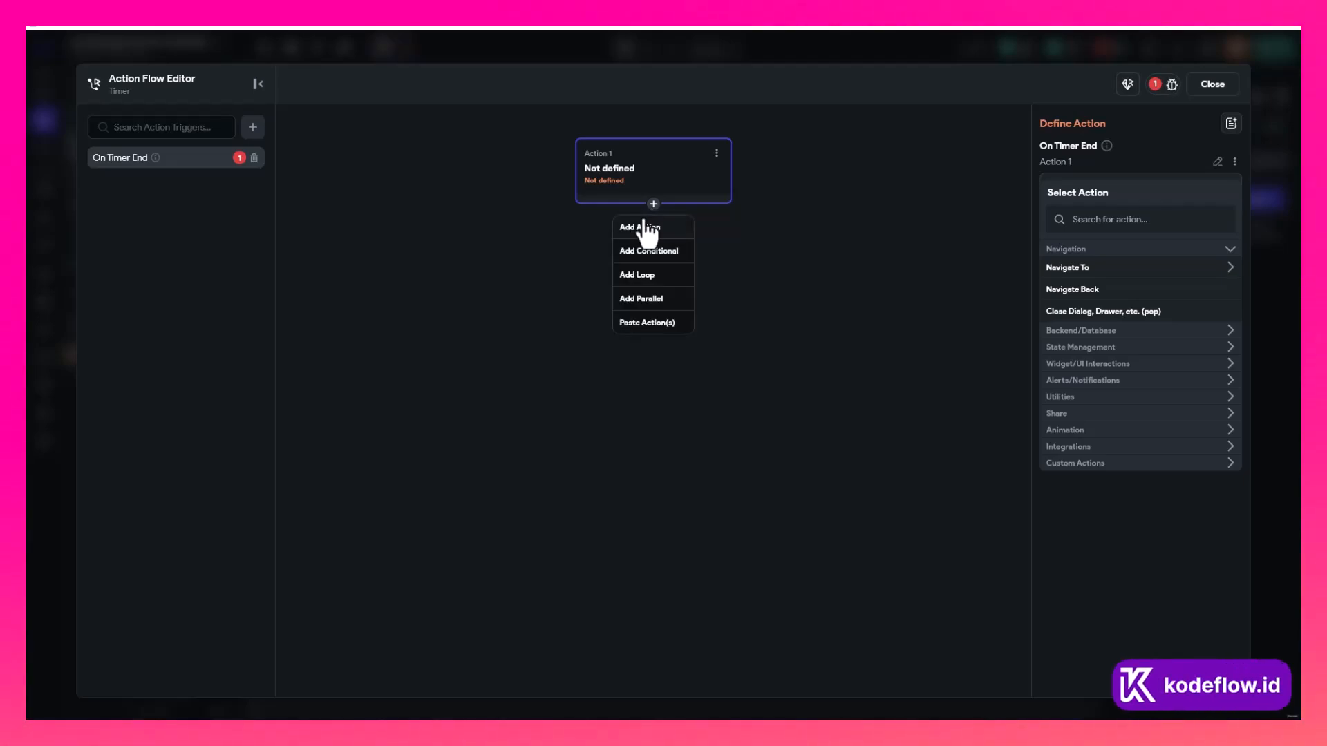
left_click(740, 227)
left_click(1226, 88)
Add an undefined On Timer End action to the Timer in the Kuis page header
left_click(724, 231)
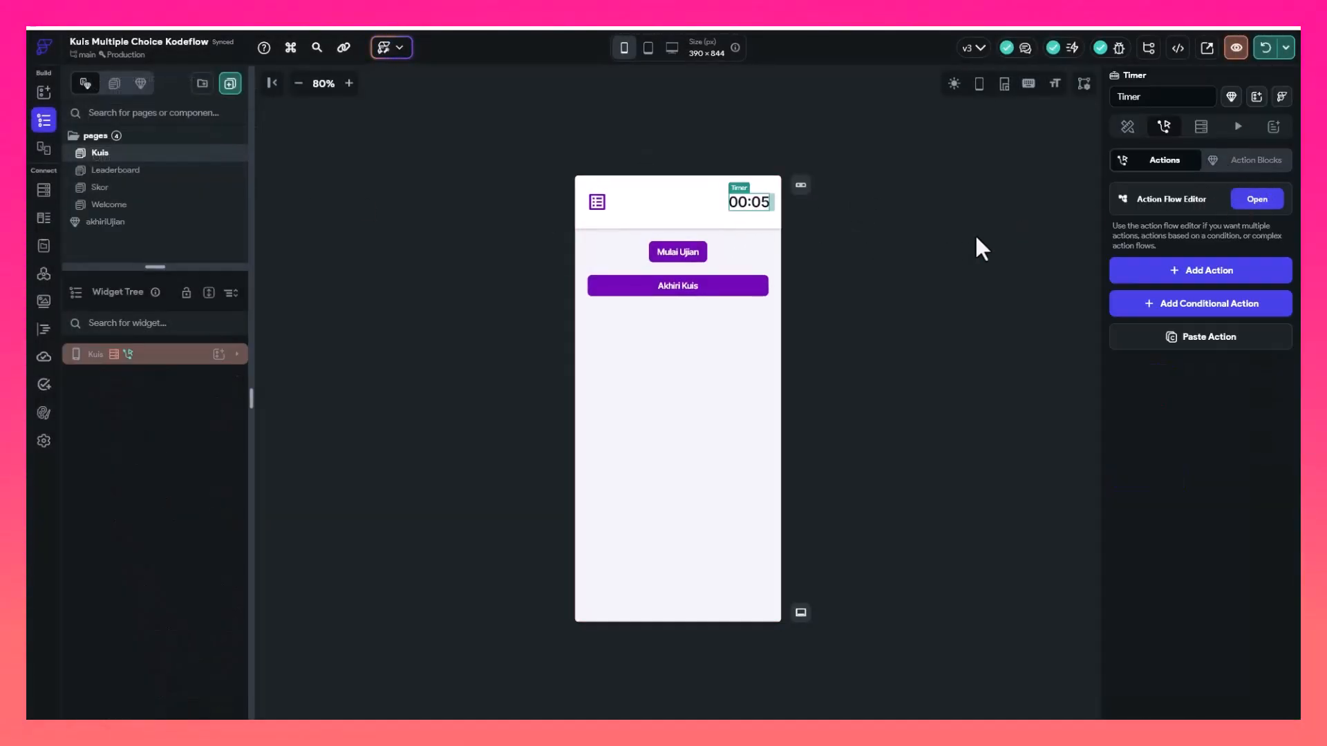
left_click(1199, 270)
scroll(1143, 425, "down", 1)
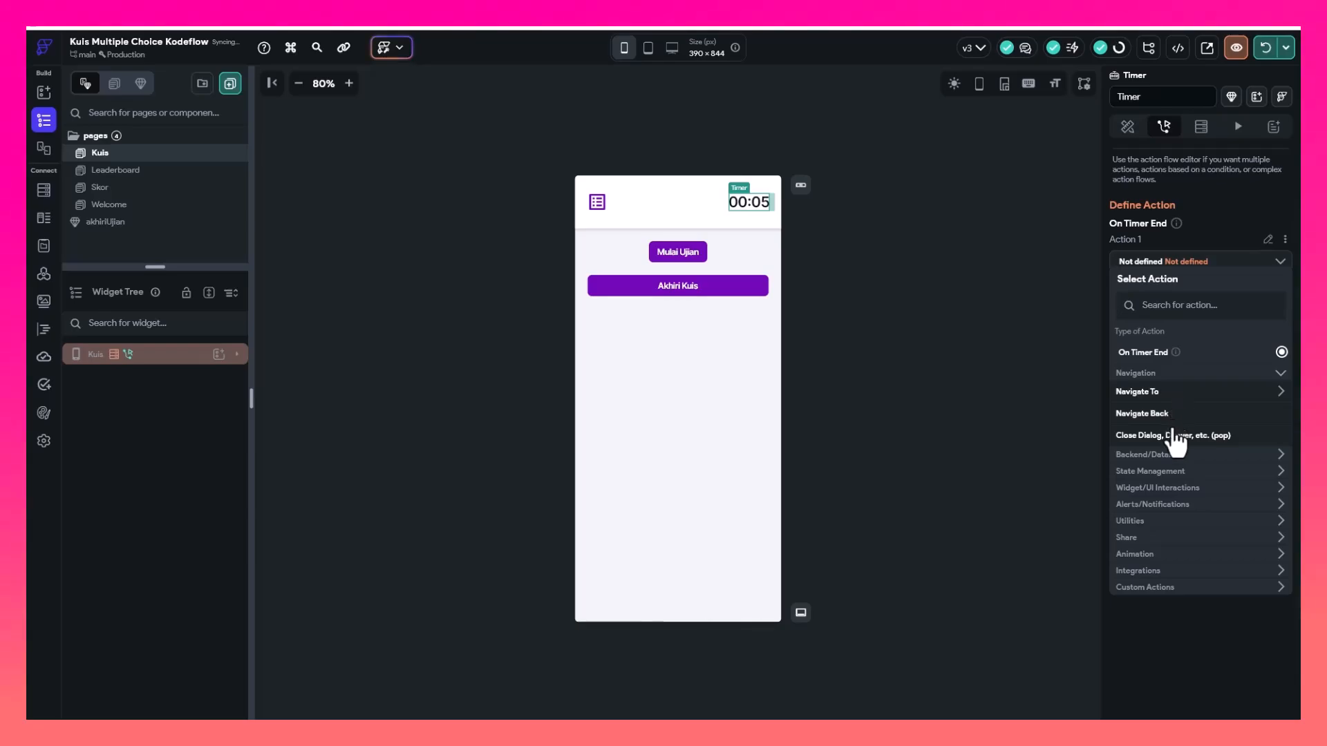
scroll(1165, 311, "up", 1)
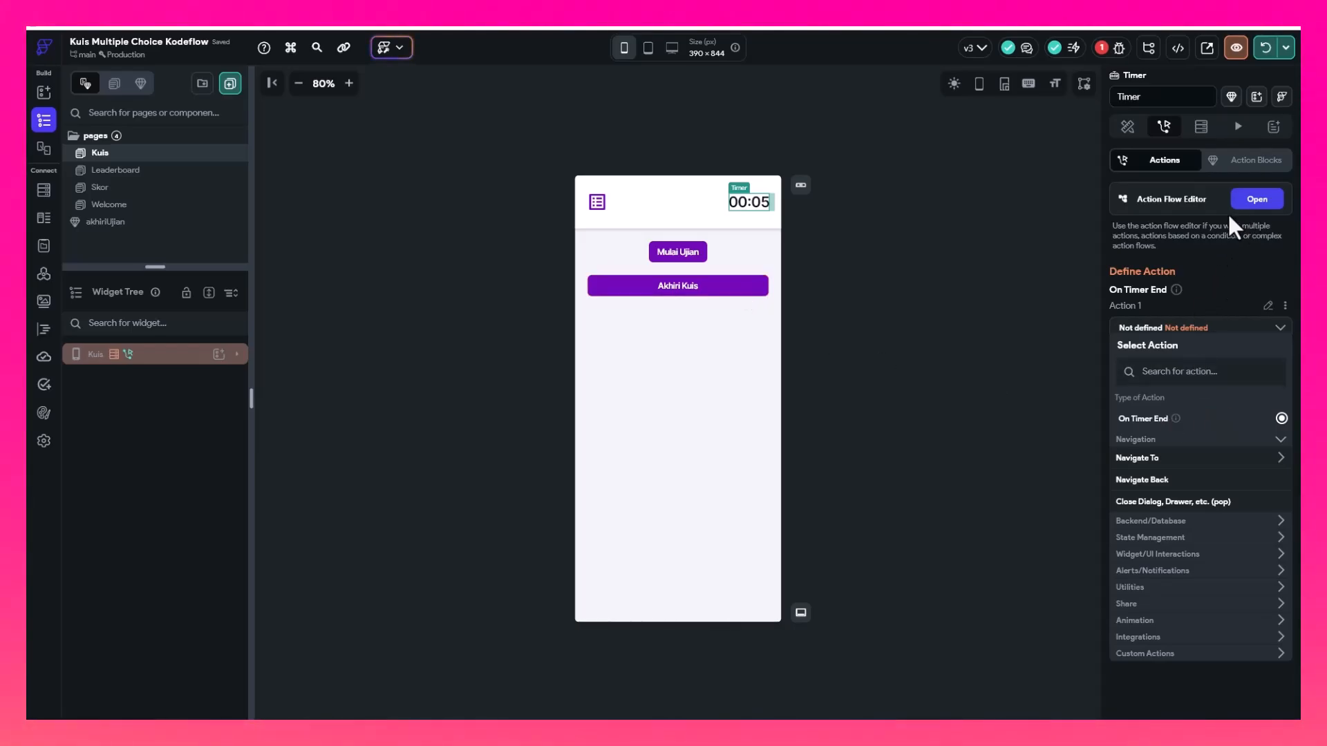
Copy the Akhiri Kuis button's On Tap action chain, starting from its Backend Call, and close its action flow
left_click(709, 288)
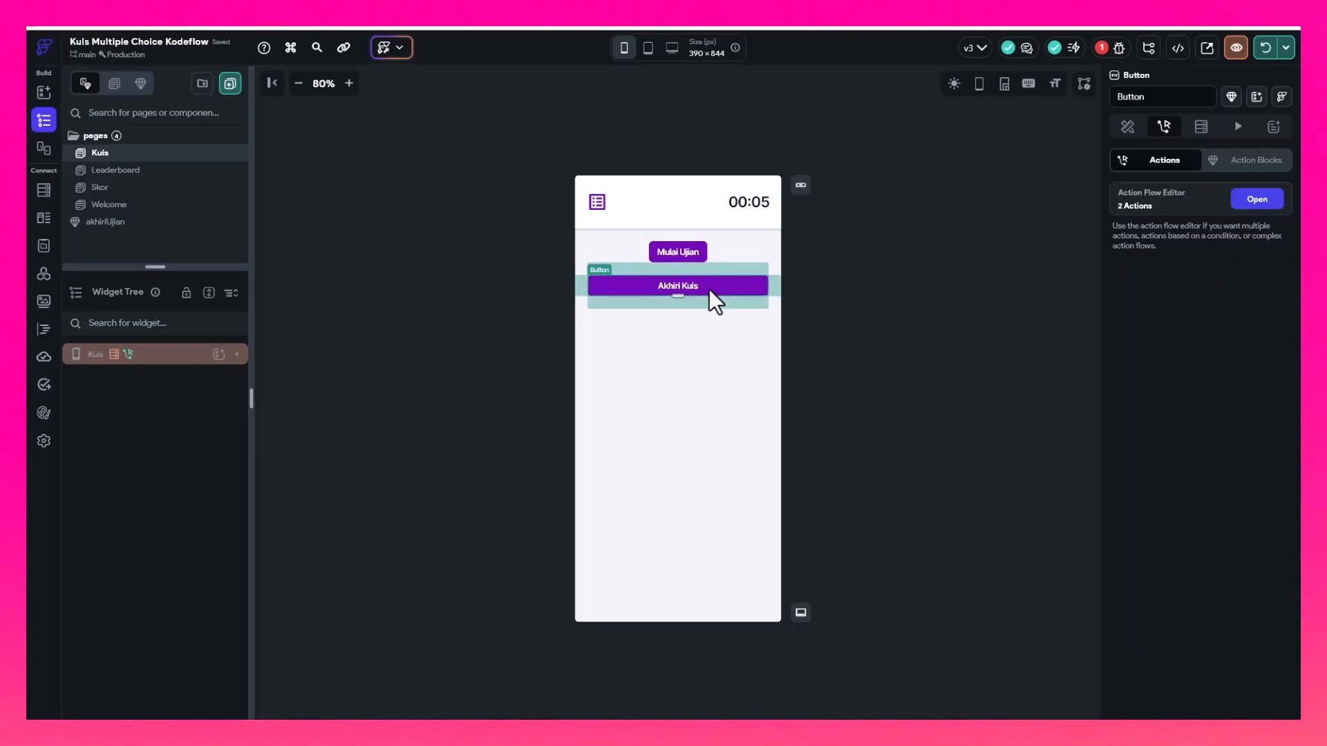
left_click(1256, 200)
left_click(716, 153)
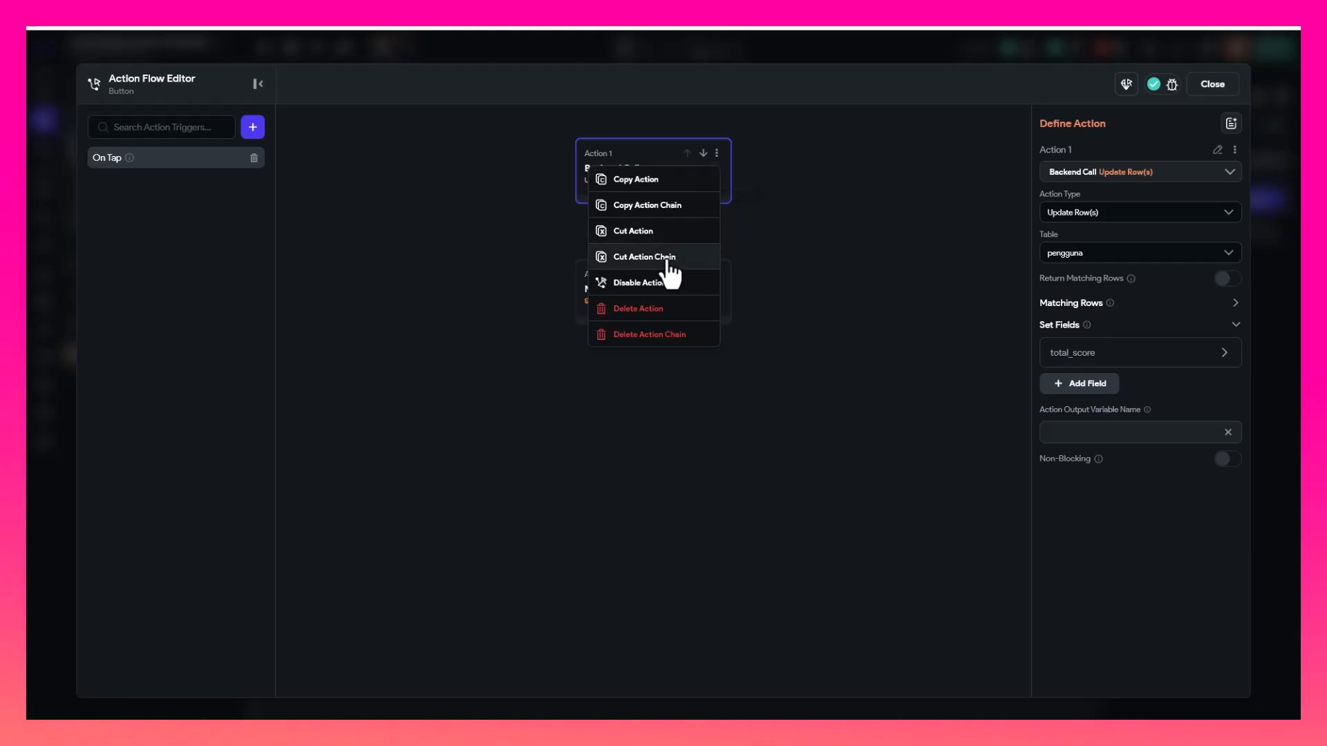
left_click(651, 205)
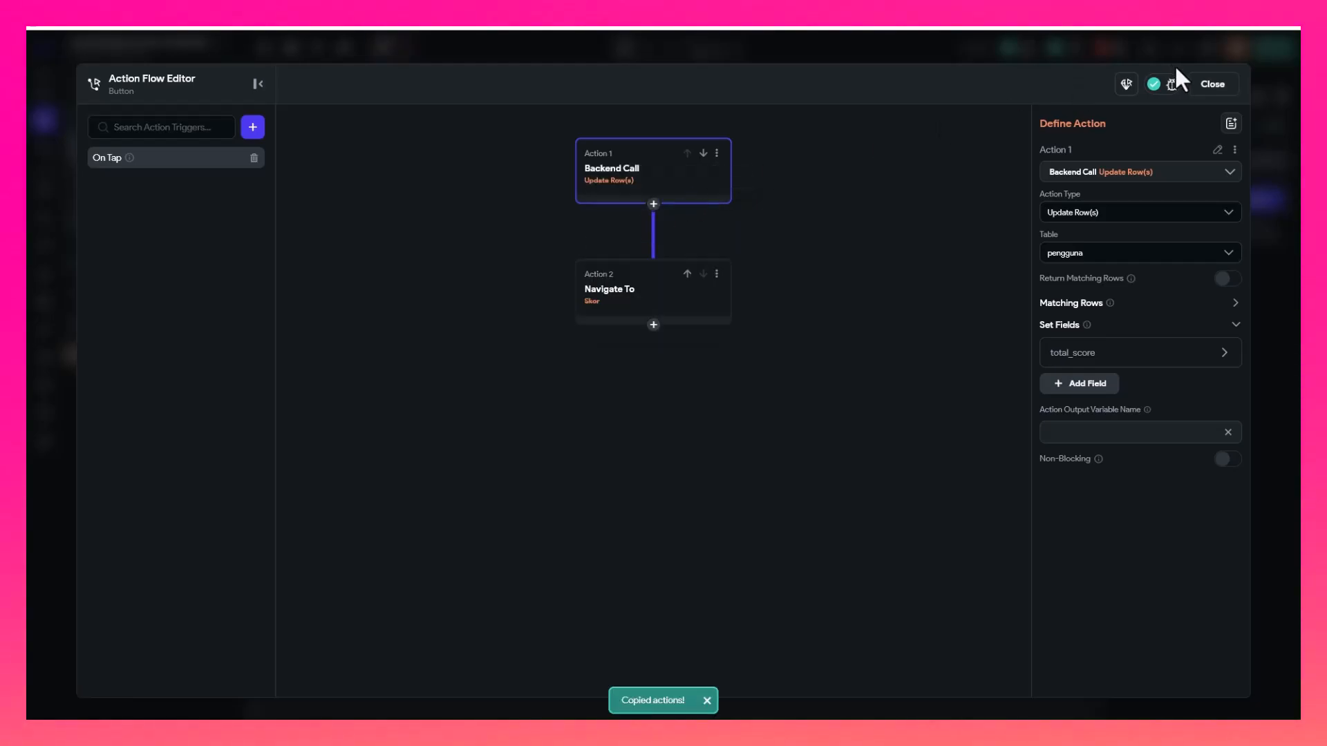
left_click(1206, 85)
Paste the copied action chain into the Timer's On Timer End flow, delete the undefined action and close the flow
left_click(750, 205)
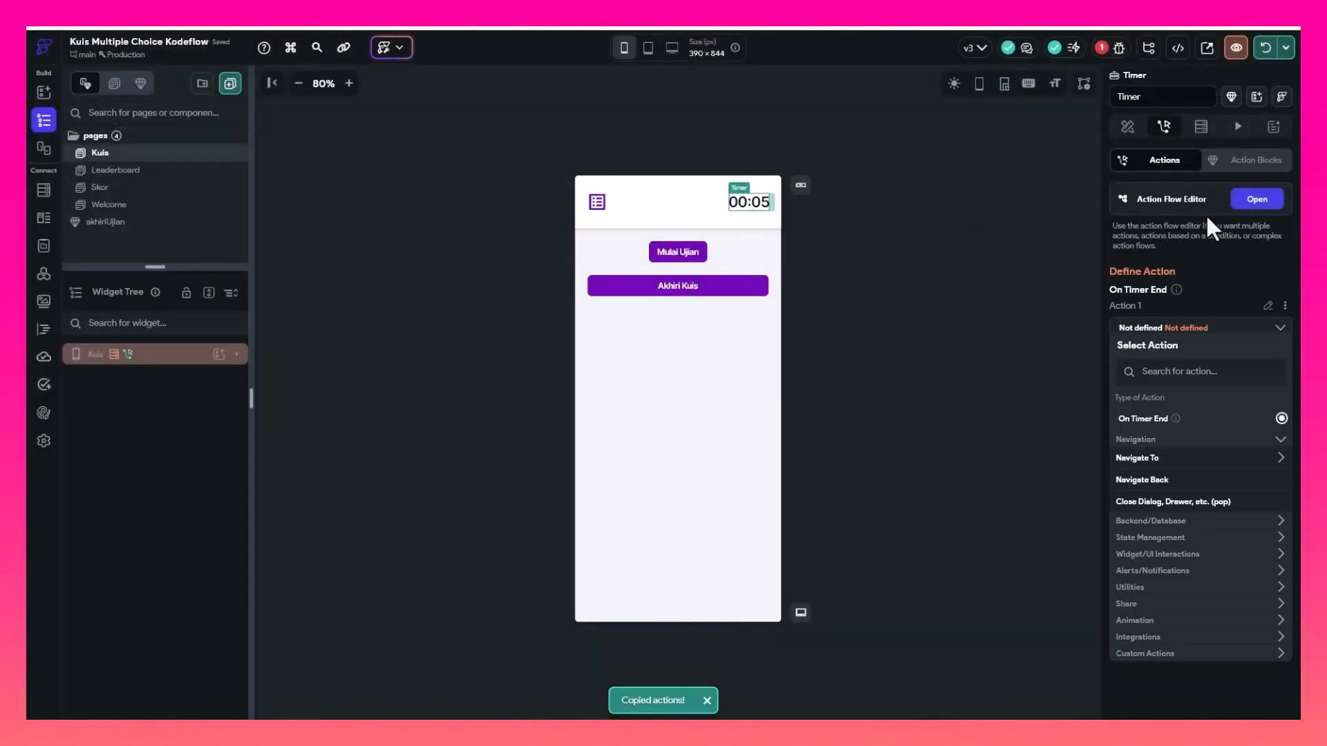
left_click(1256, 200)
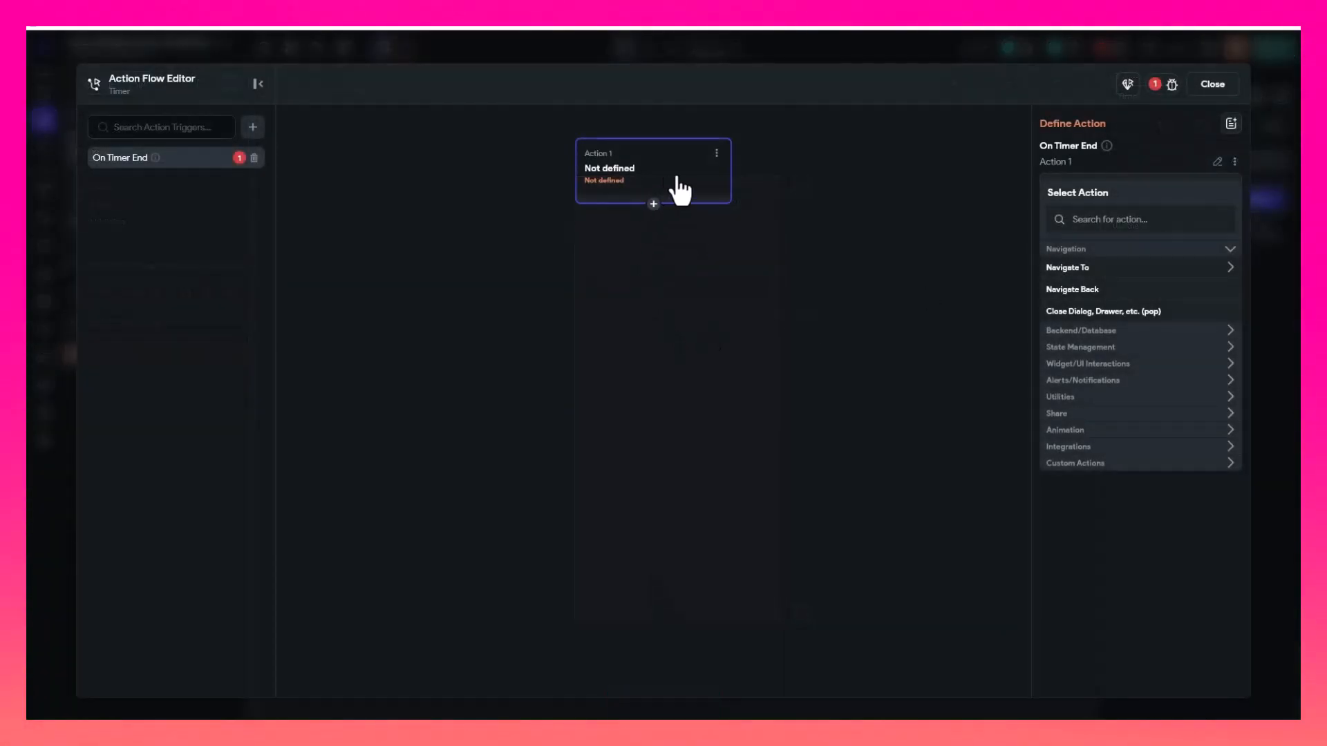
left_click(717, 154)
left_click(655, 258)
left_click(741, 593)
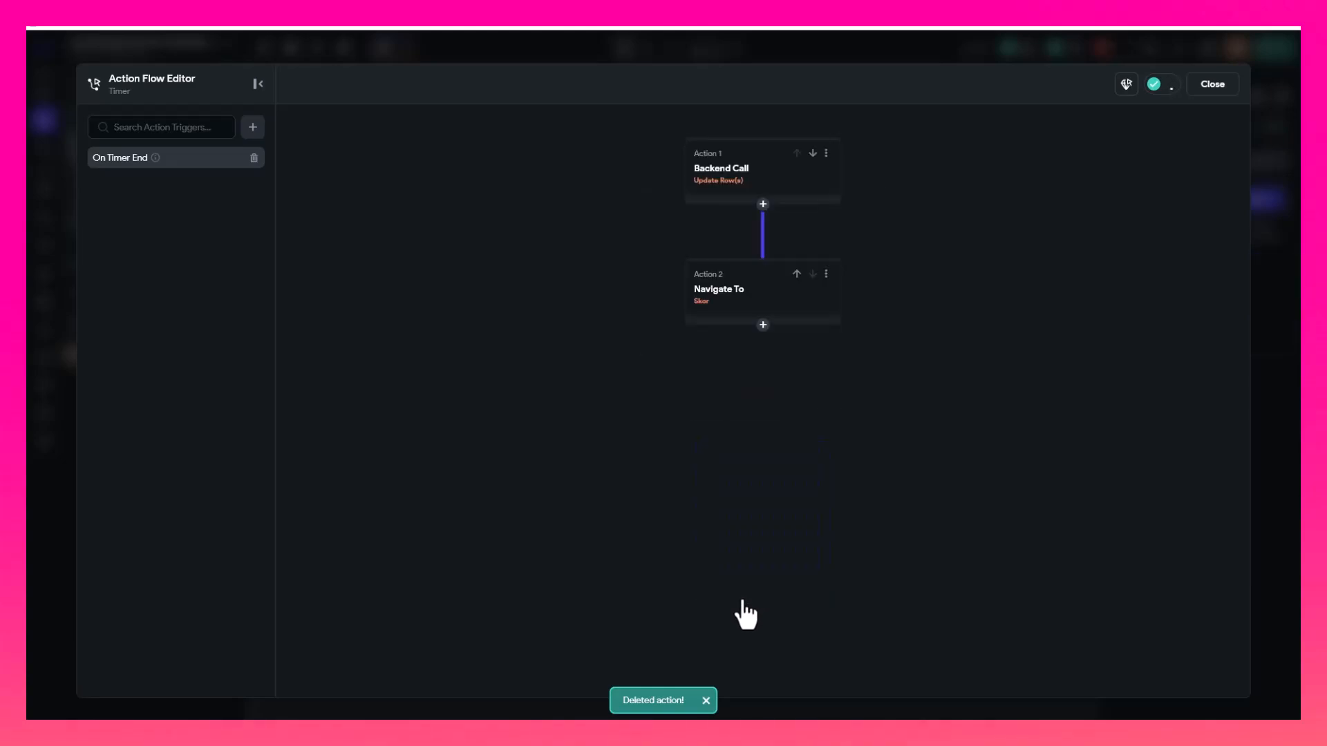
left_click(718, 183)
left_click(671, 314)
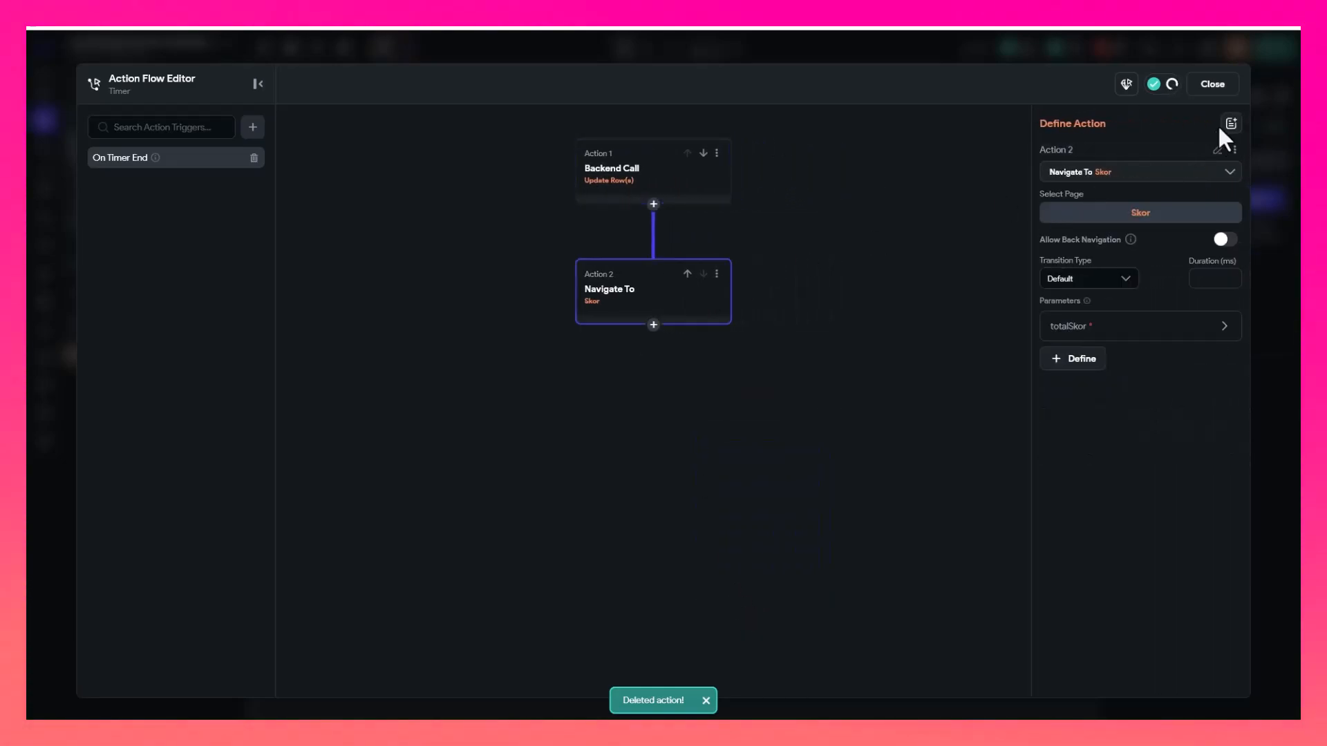
left_click(1212, 84)
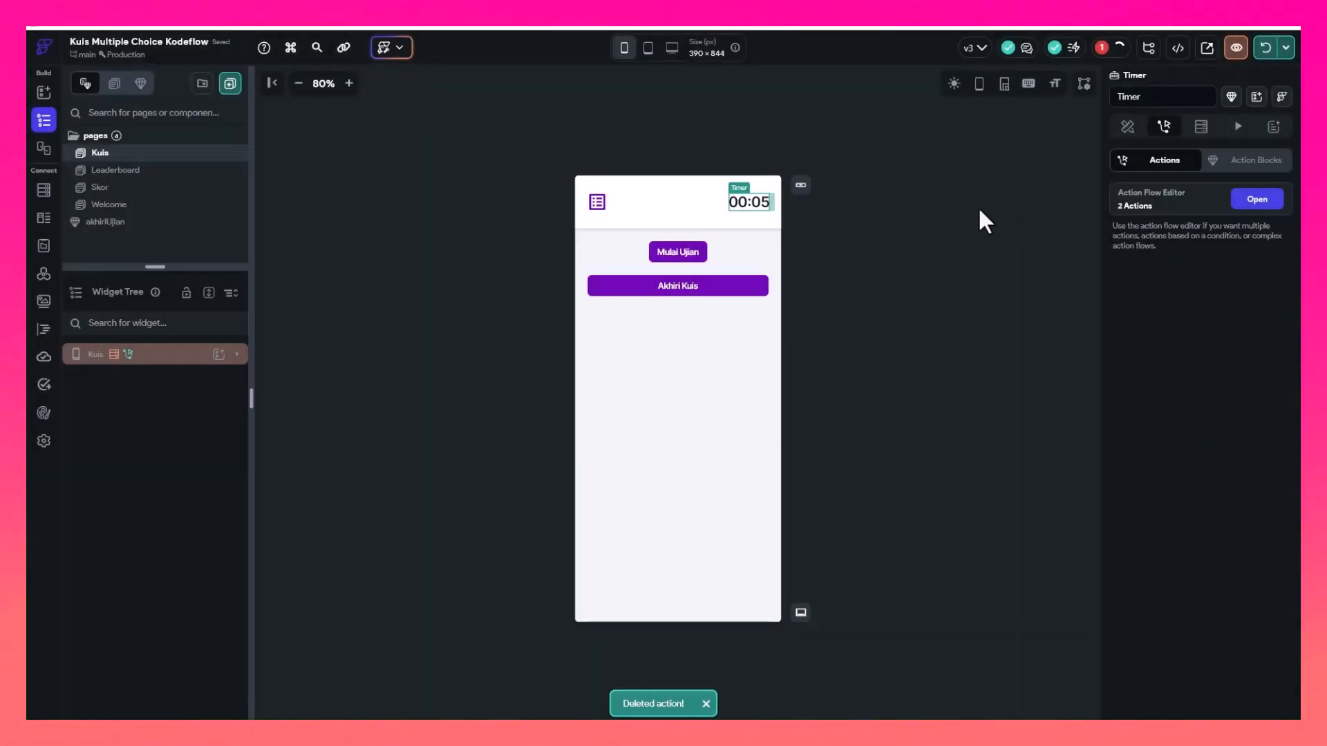
Check the project issues and reload the test app with the new timer actions
left_click(1118, 48)
left_click(787, 165)
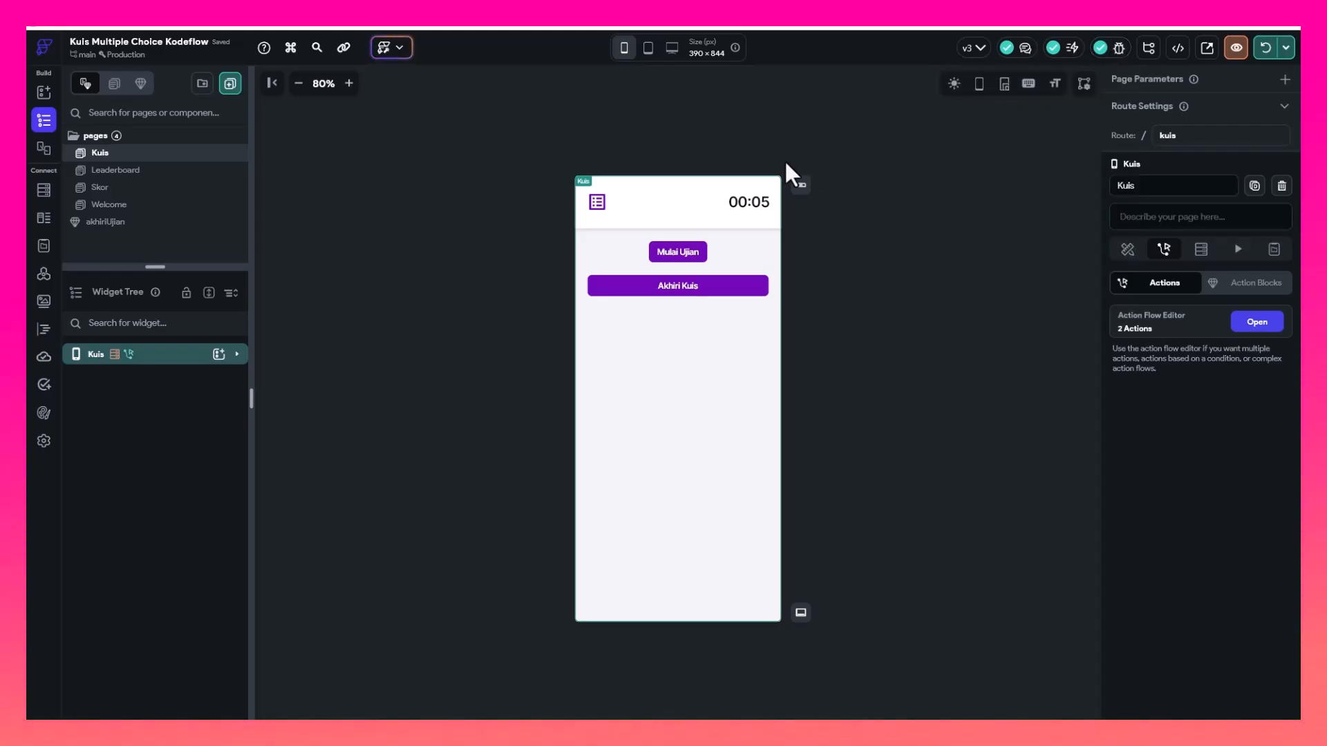
left_click(1264, 56)
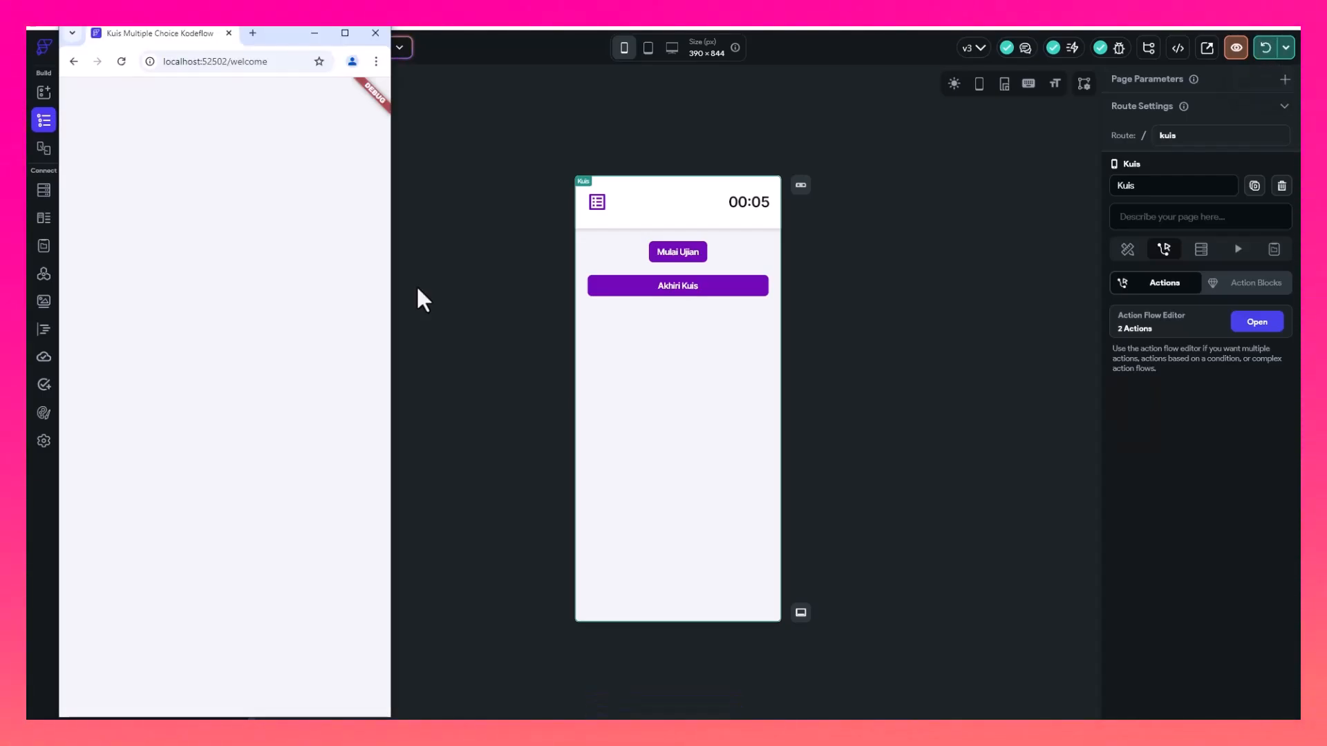
Enter a participant's name on the test app's welcome page and start the exam with Mulai Ujian
left_click(276, 451)
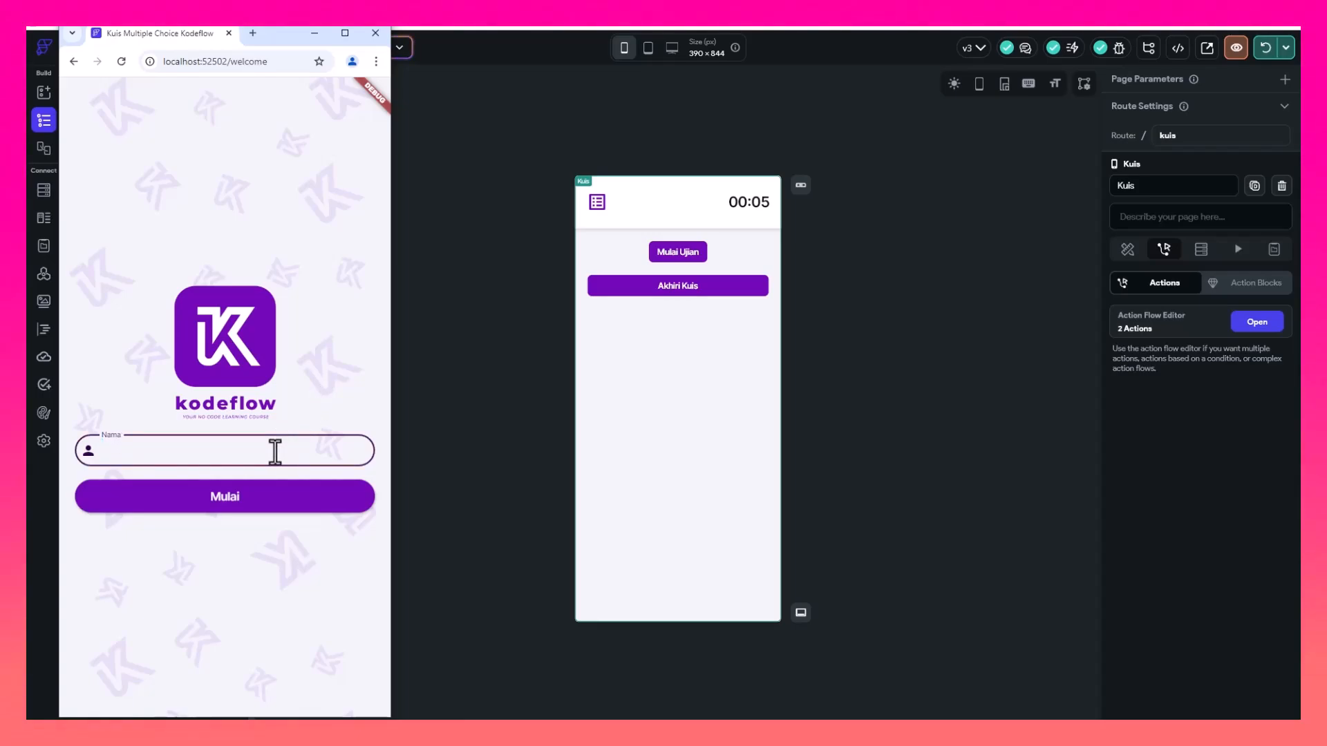
type("ron")
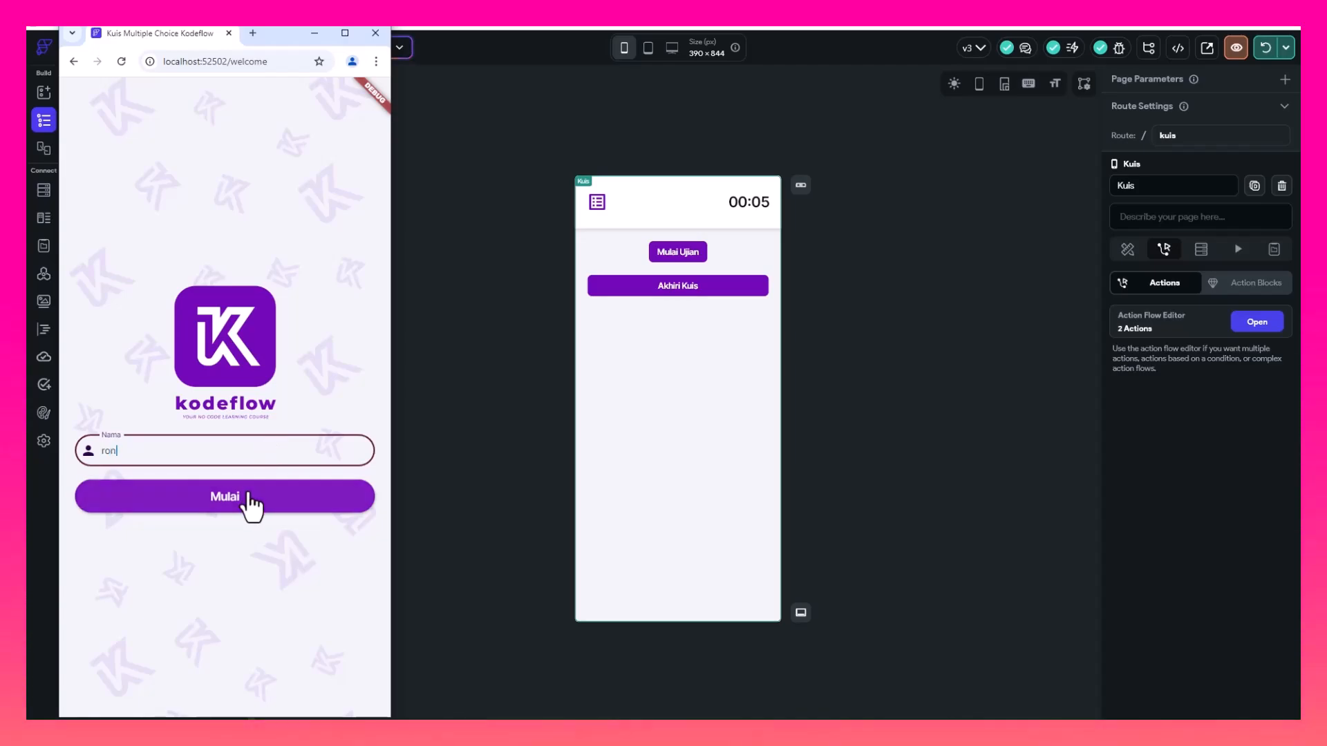
left_click(252, 502)
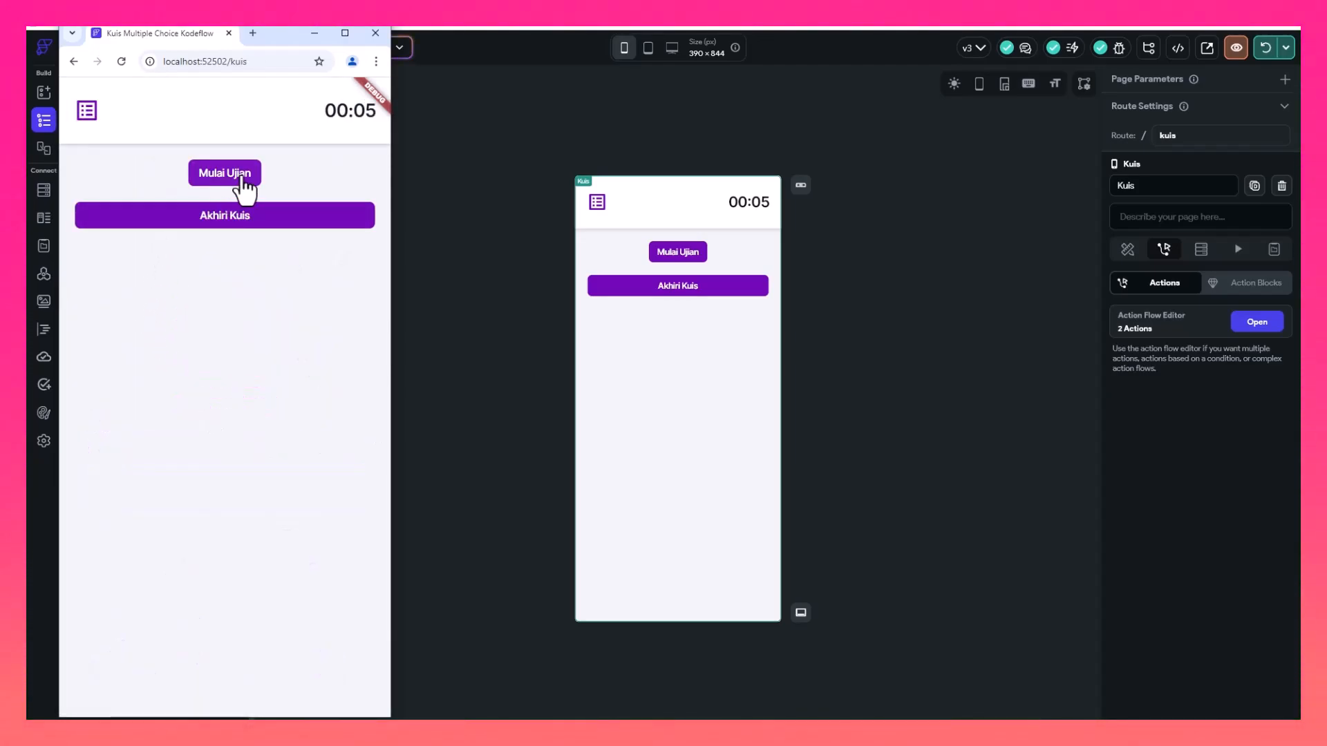
left_click(239, 182)
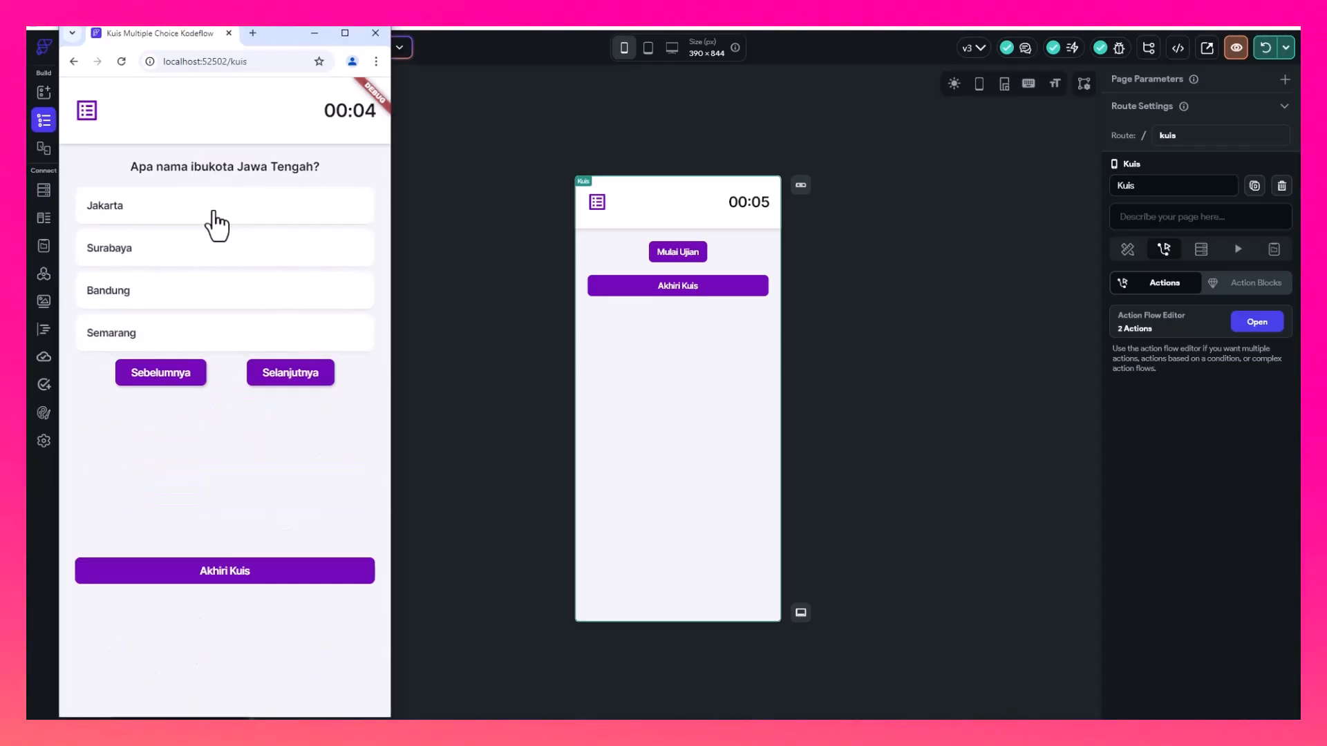
Answer the first question with Semarang, go to the following question and choose an answer while the timer runs
left_click(135, 337)
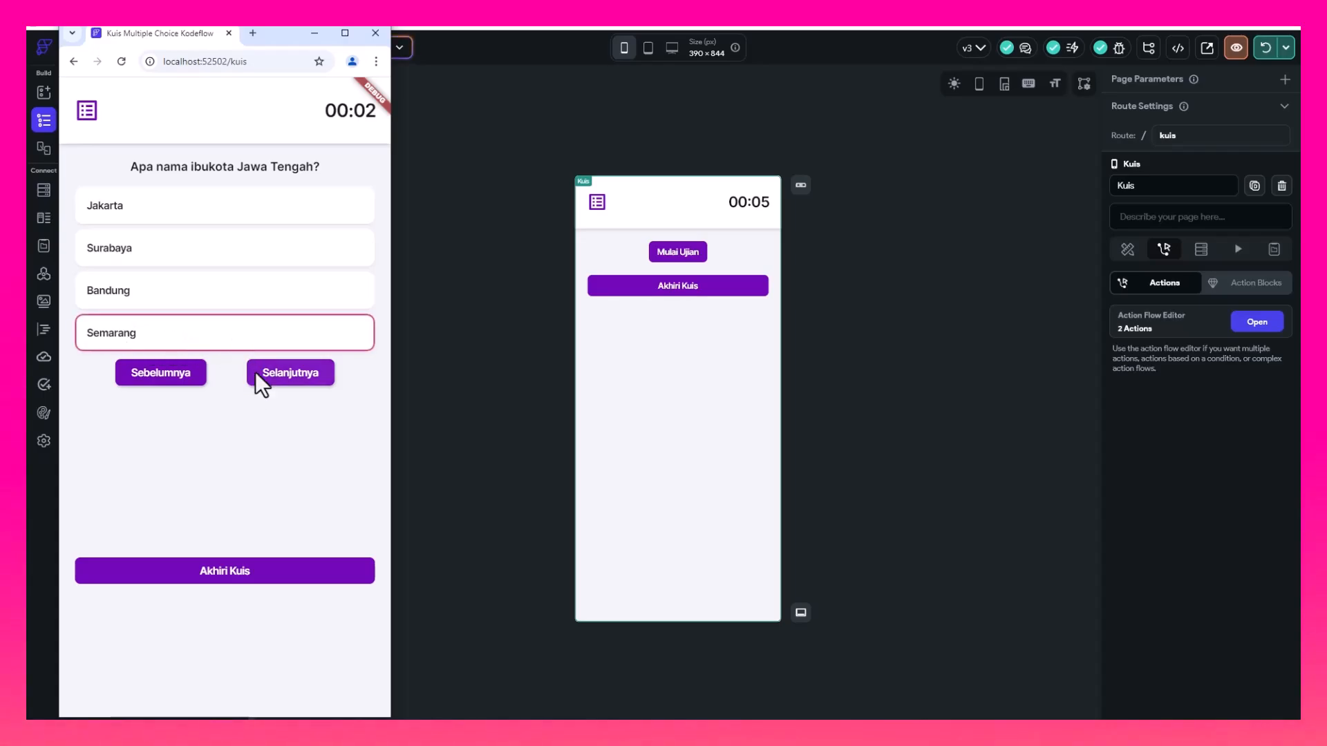
left_click(257, 376)
left_click(193, 249)
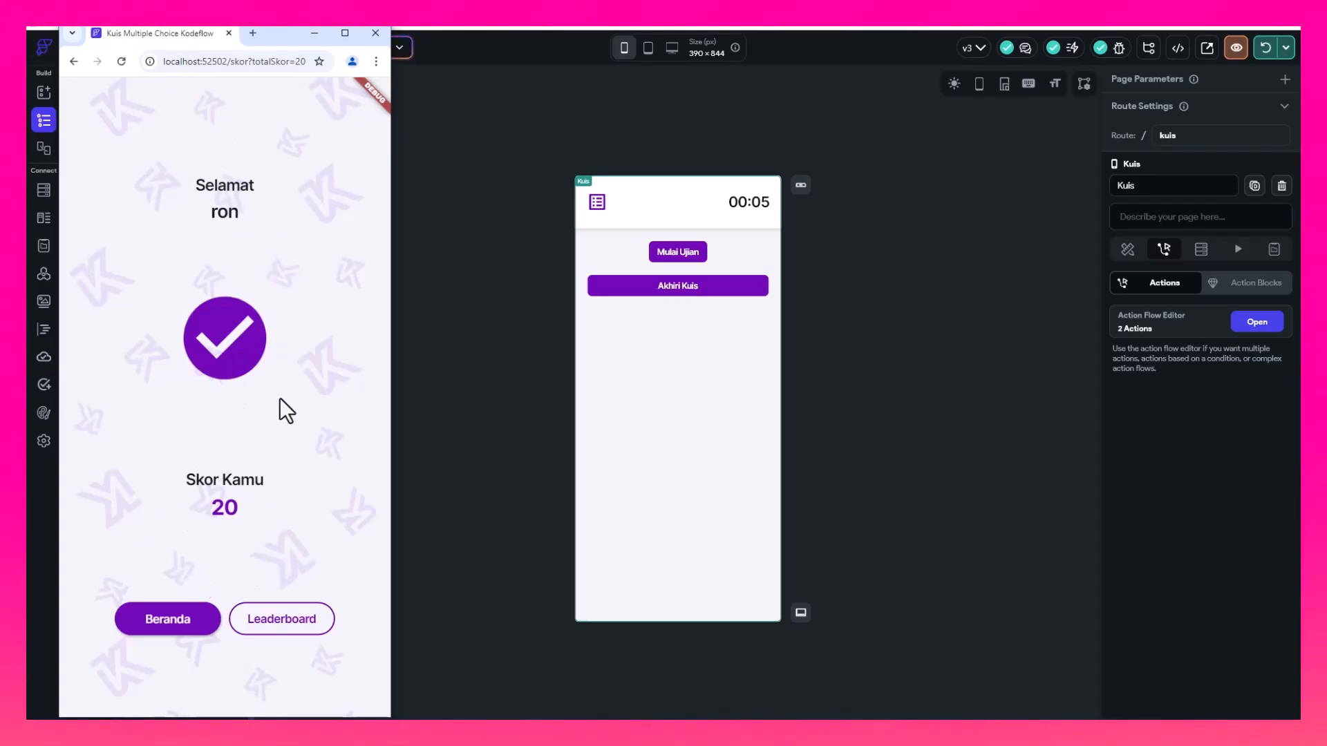
View the Leaderboard from the score page and return to Beranda
left_click(260, 622)
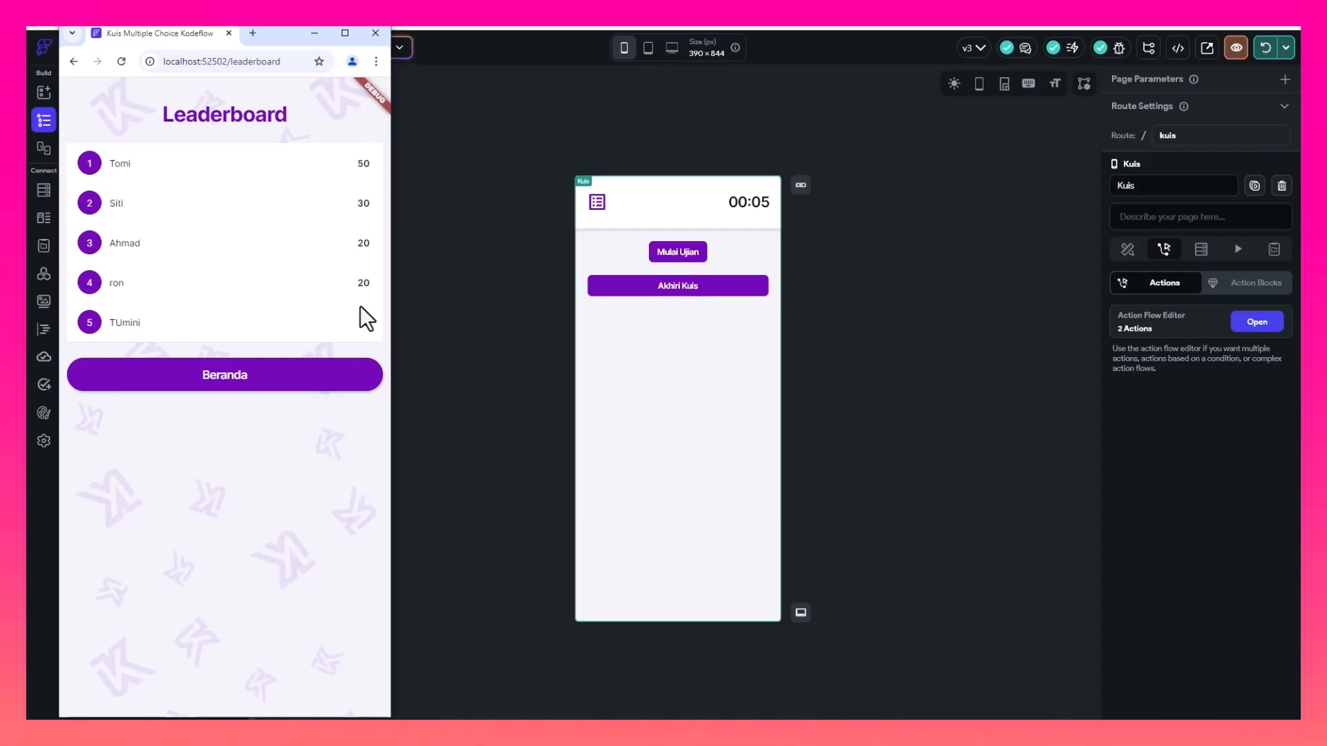
left_click(299, 377)
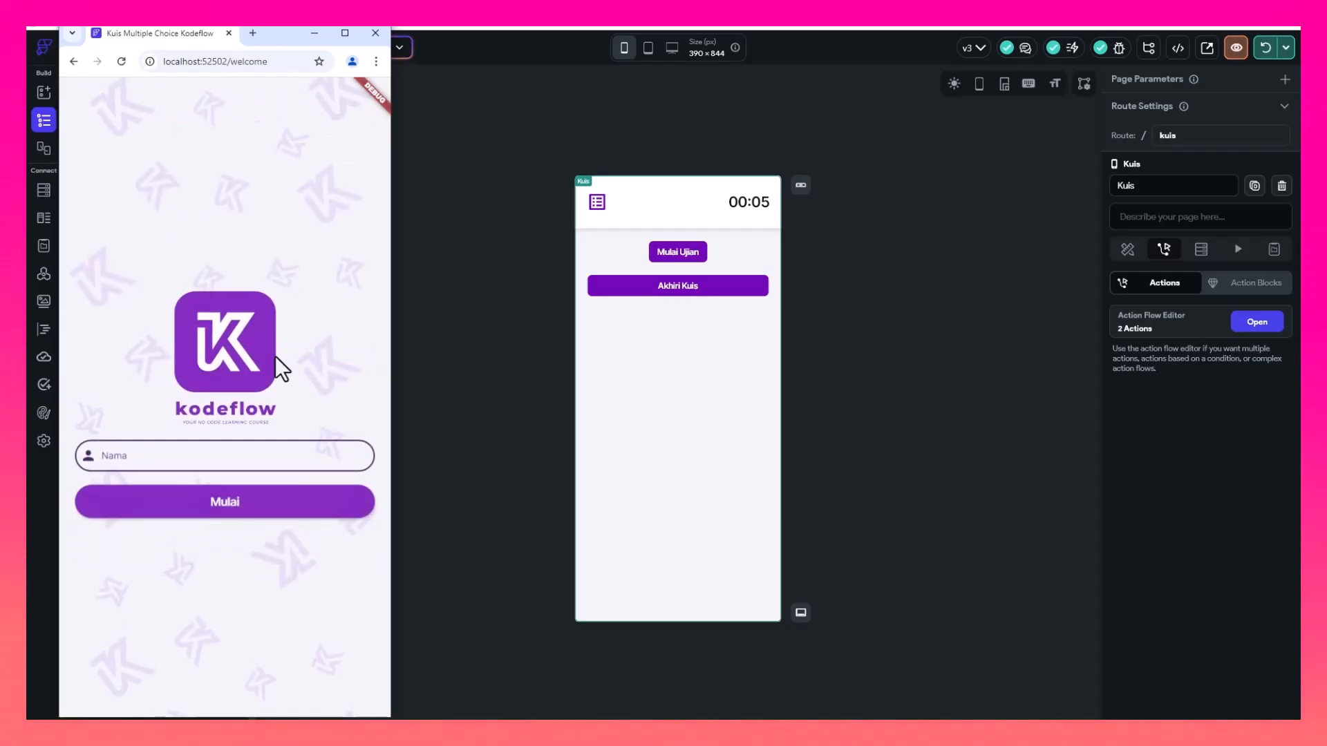